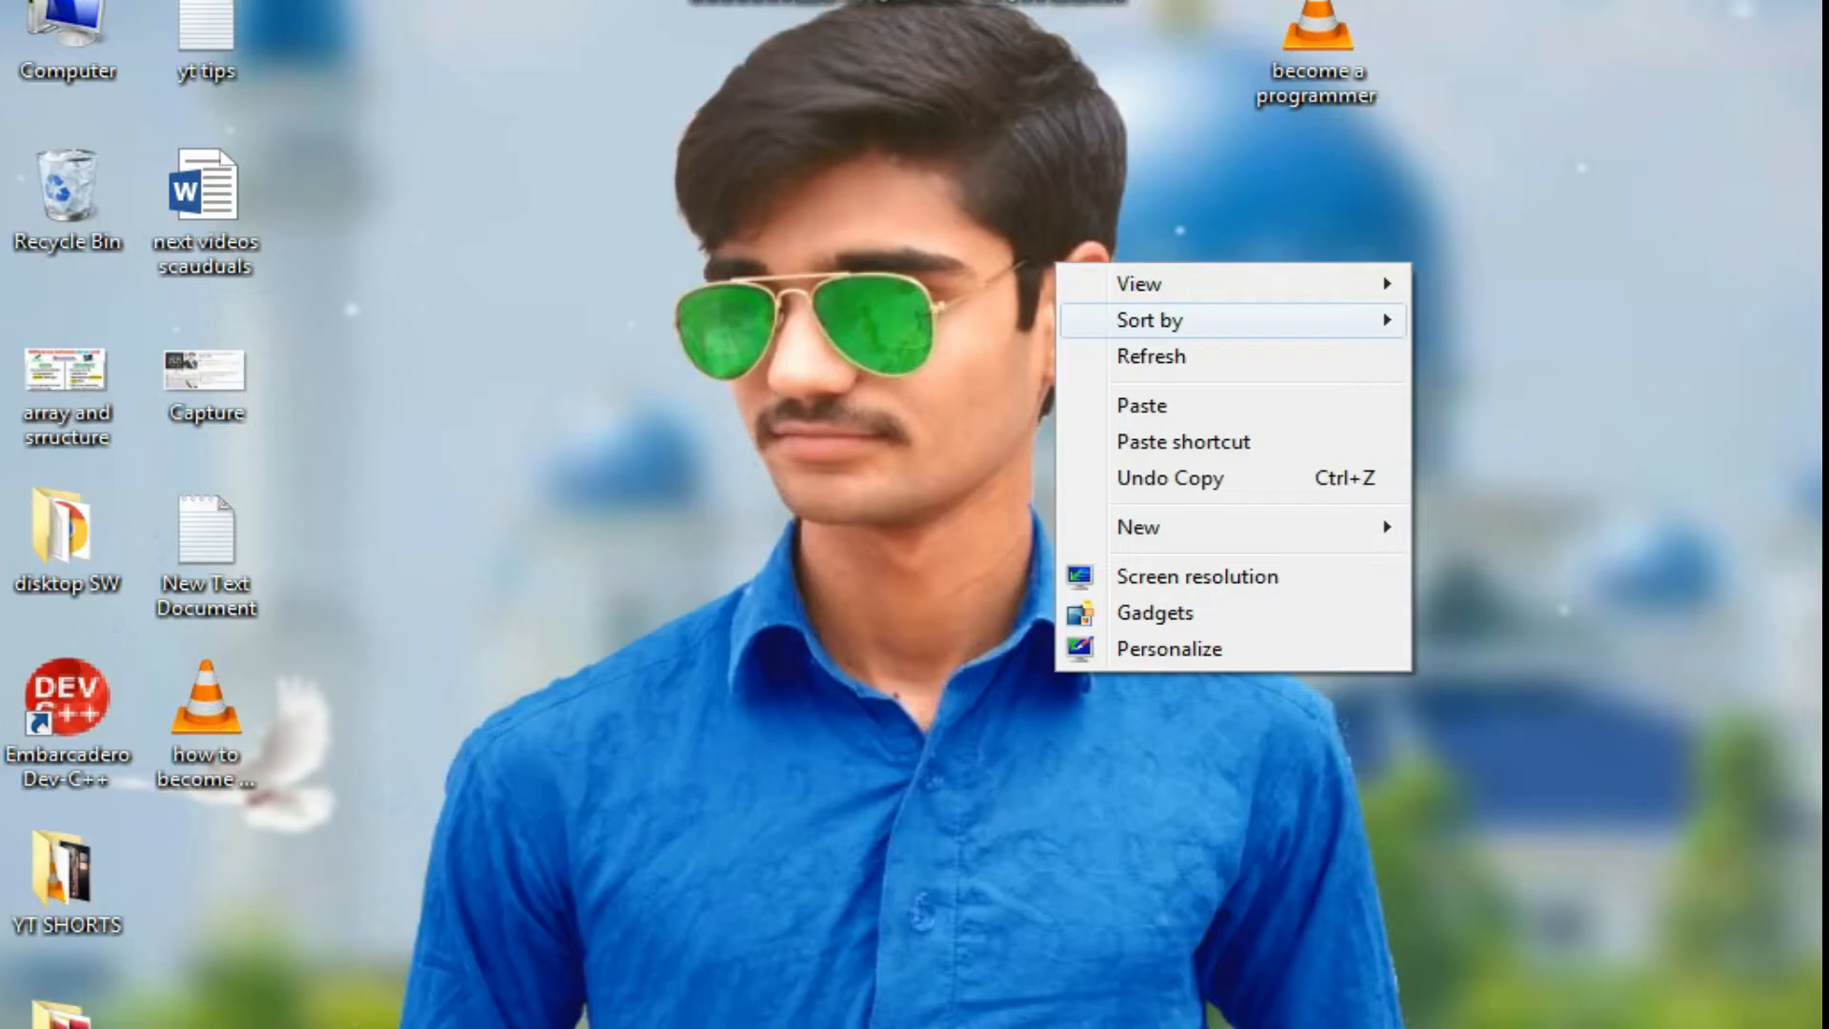
left_click(1143, 355)
right_click(980, 172)
left_click(1072, 270)
right_click(965, 205)
left_click(1059, 298)
right_click(897, 163)
left_click(993, 257)
right_click(864, 94)
left_click(958, 187)
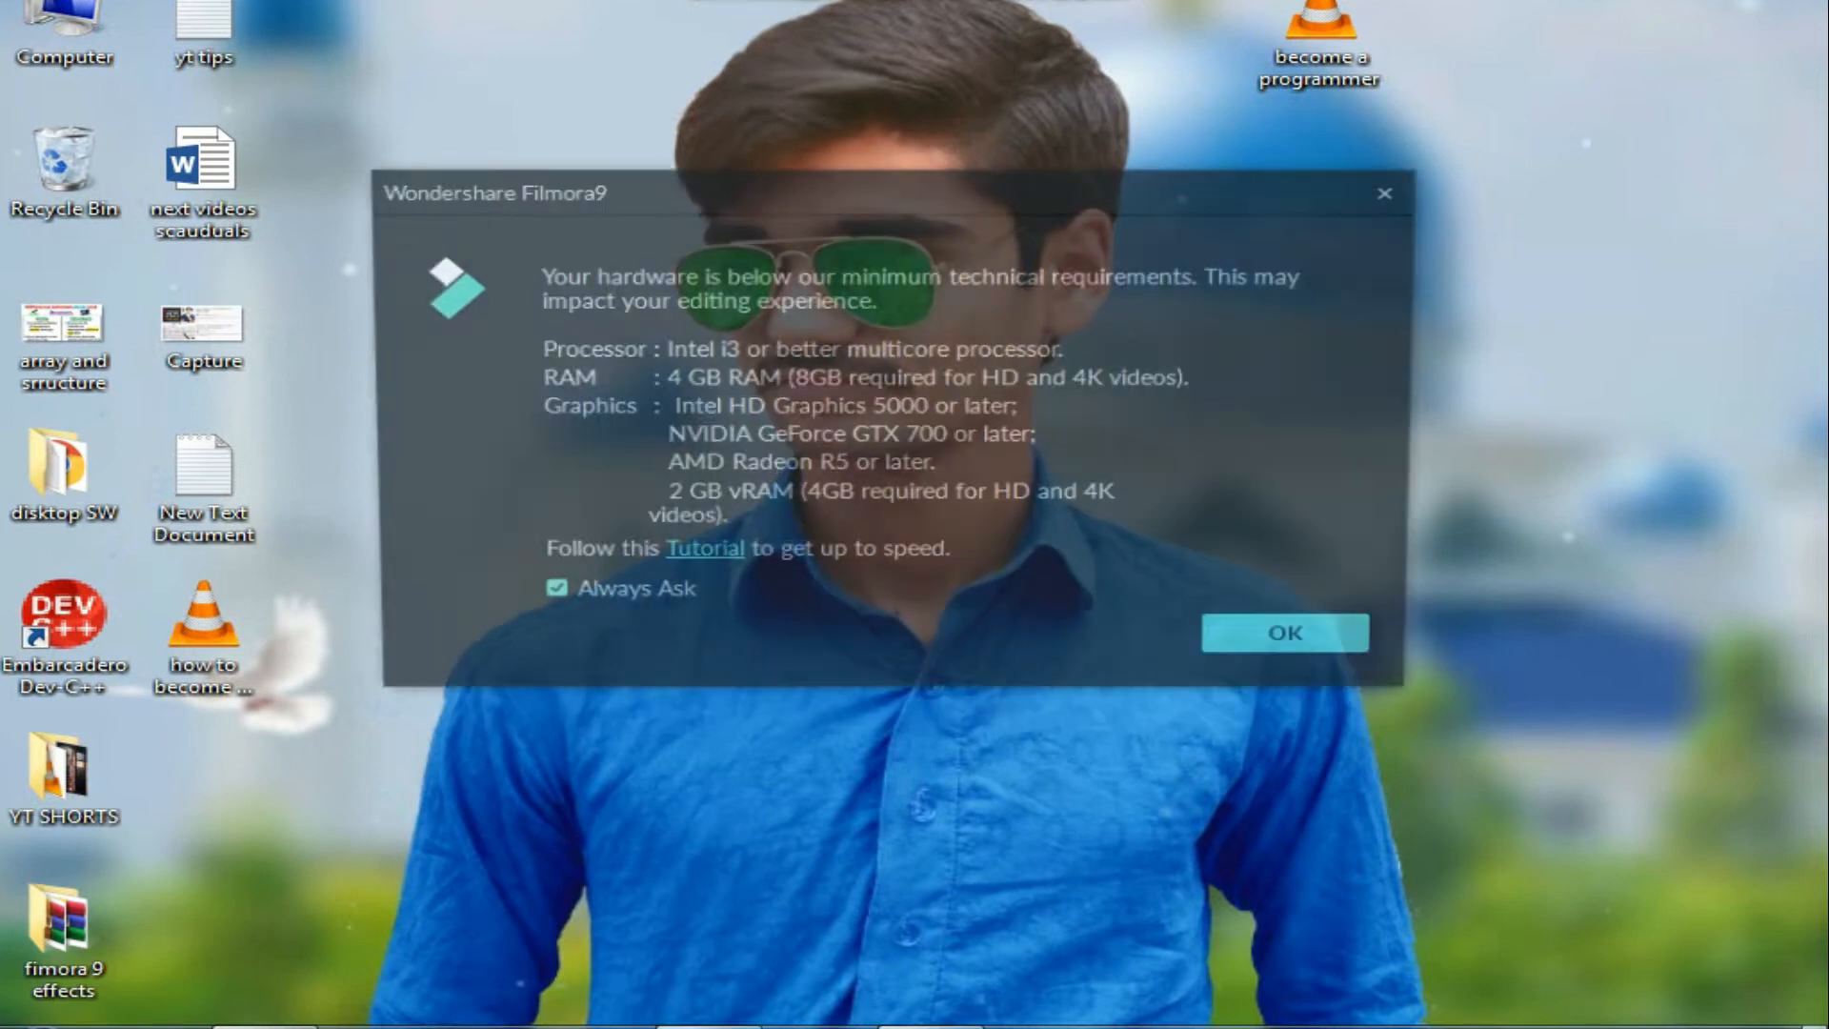
Dismiss the hardware requirements warning and decline to open the automatic project backup.
left_click(1305, 646)
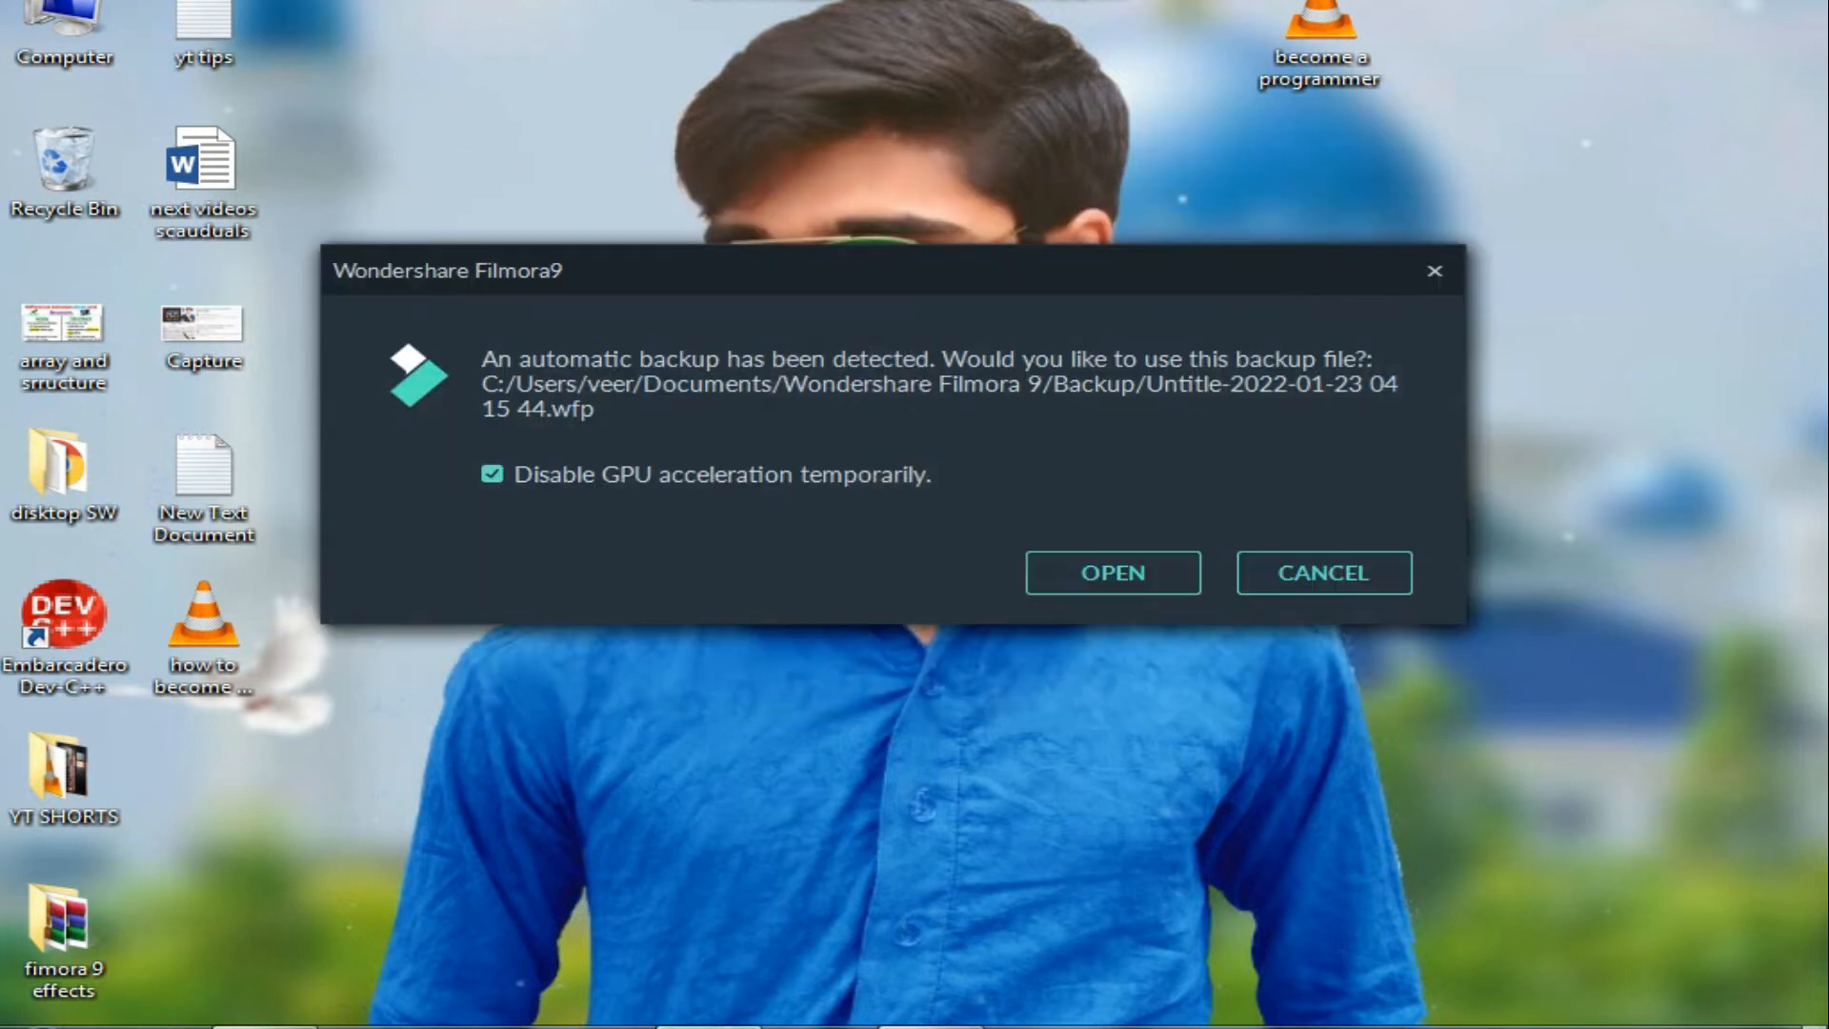
left_click(1324, 573)
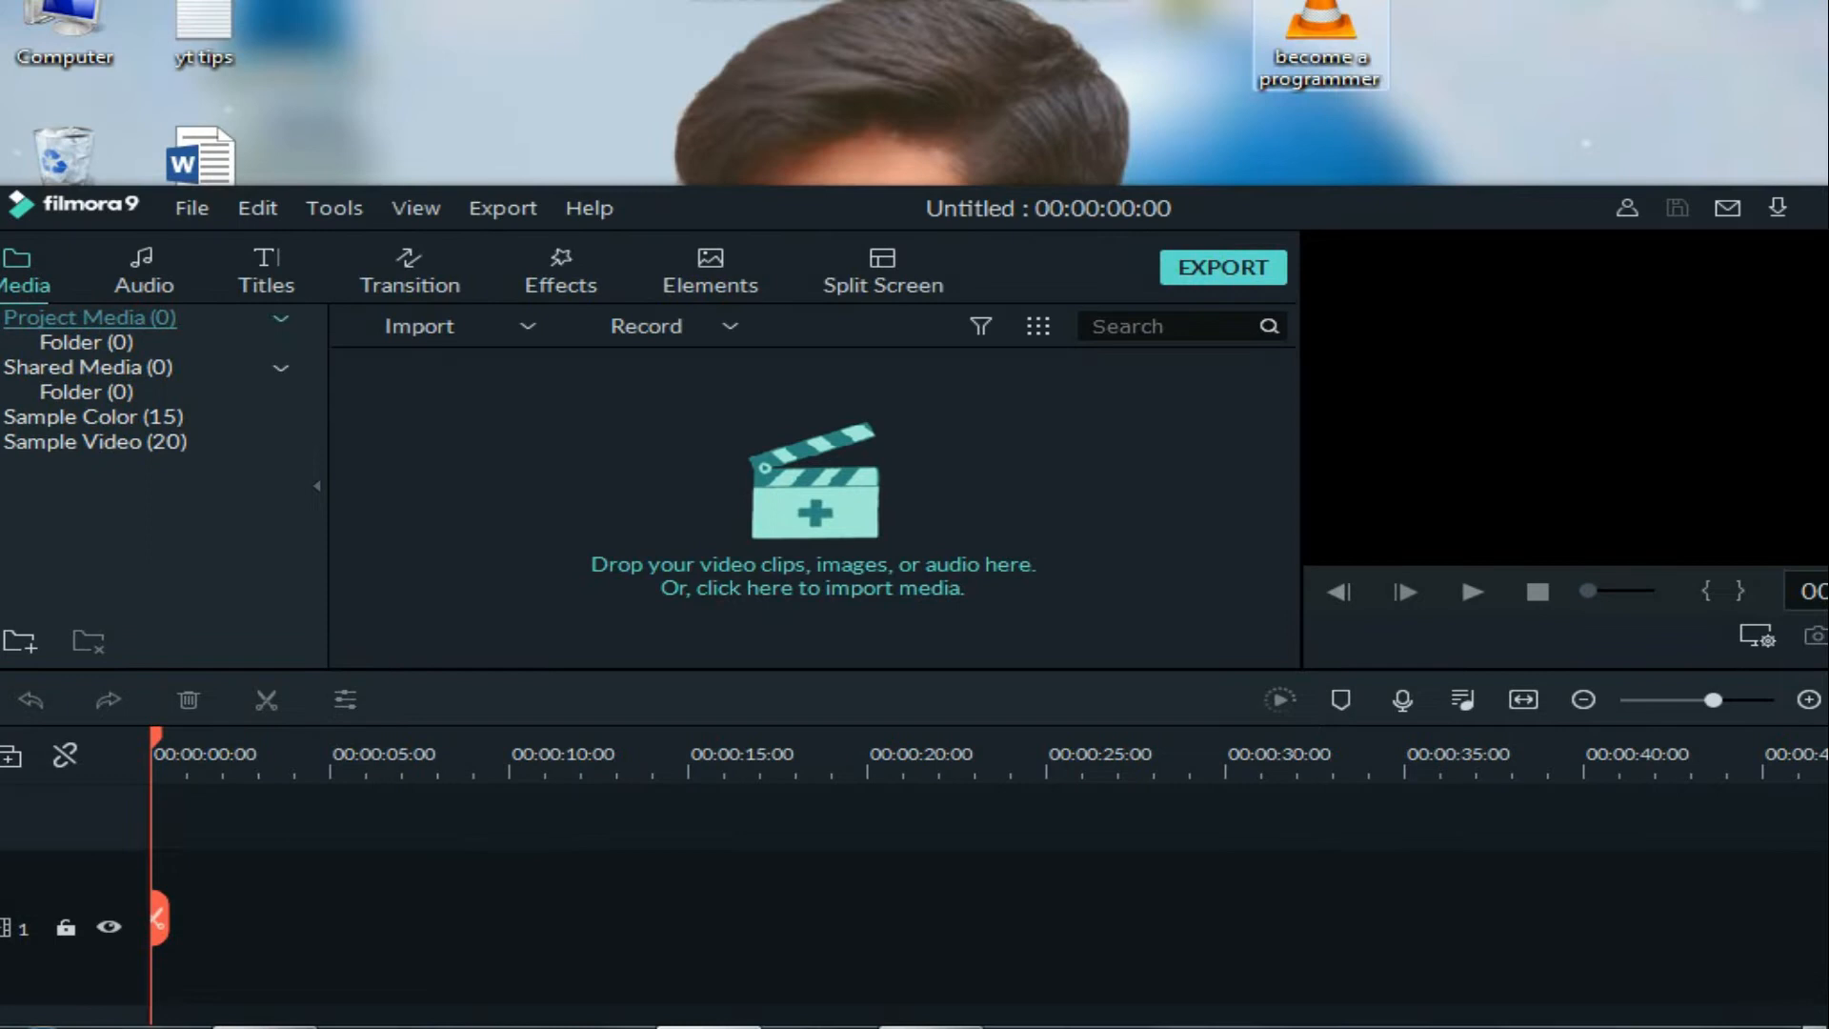
Import the "become a programmer" video from the desktop and place it at the start of video track 1.
left_click_drag(1321, 38, 843, 481)
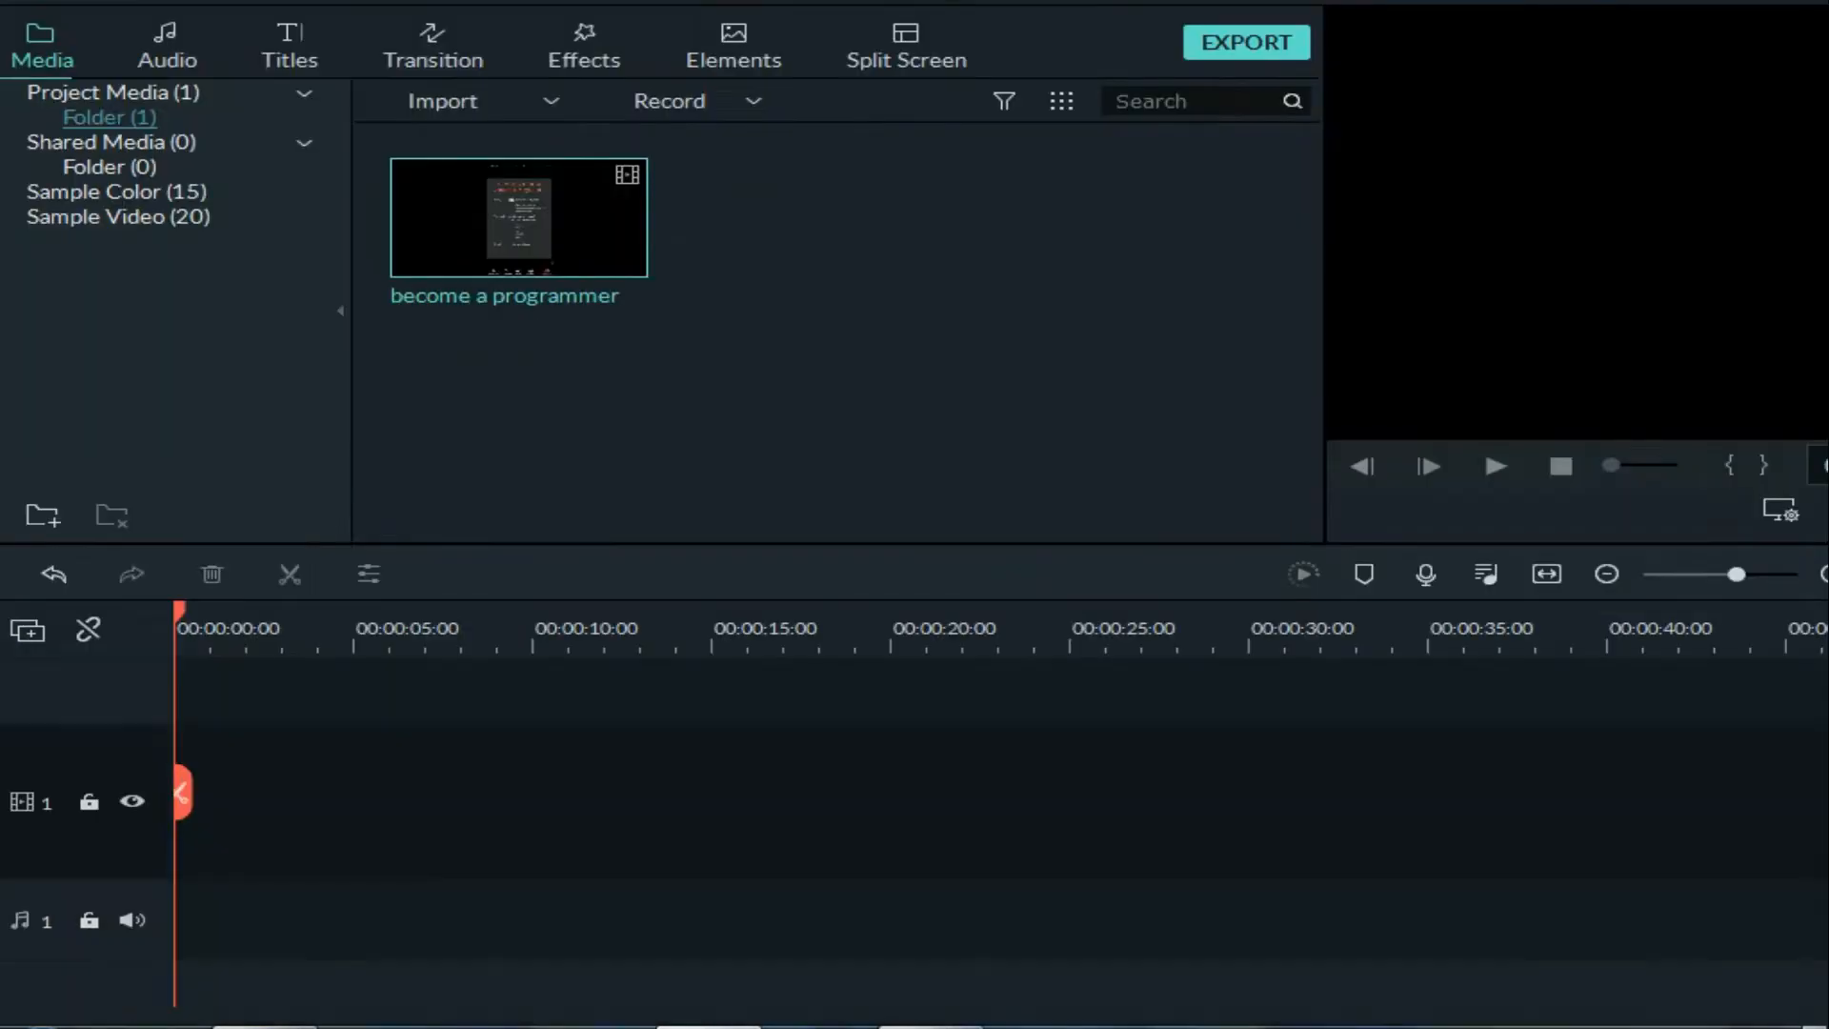
mouse_move(519, 216)
left_click(519, 217)
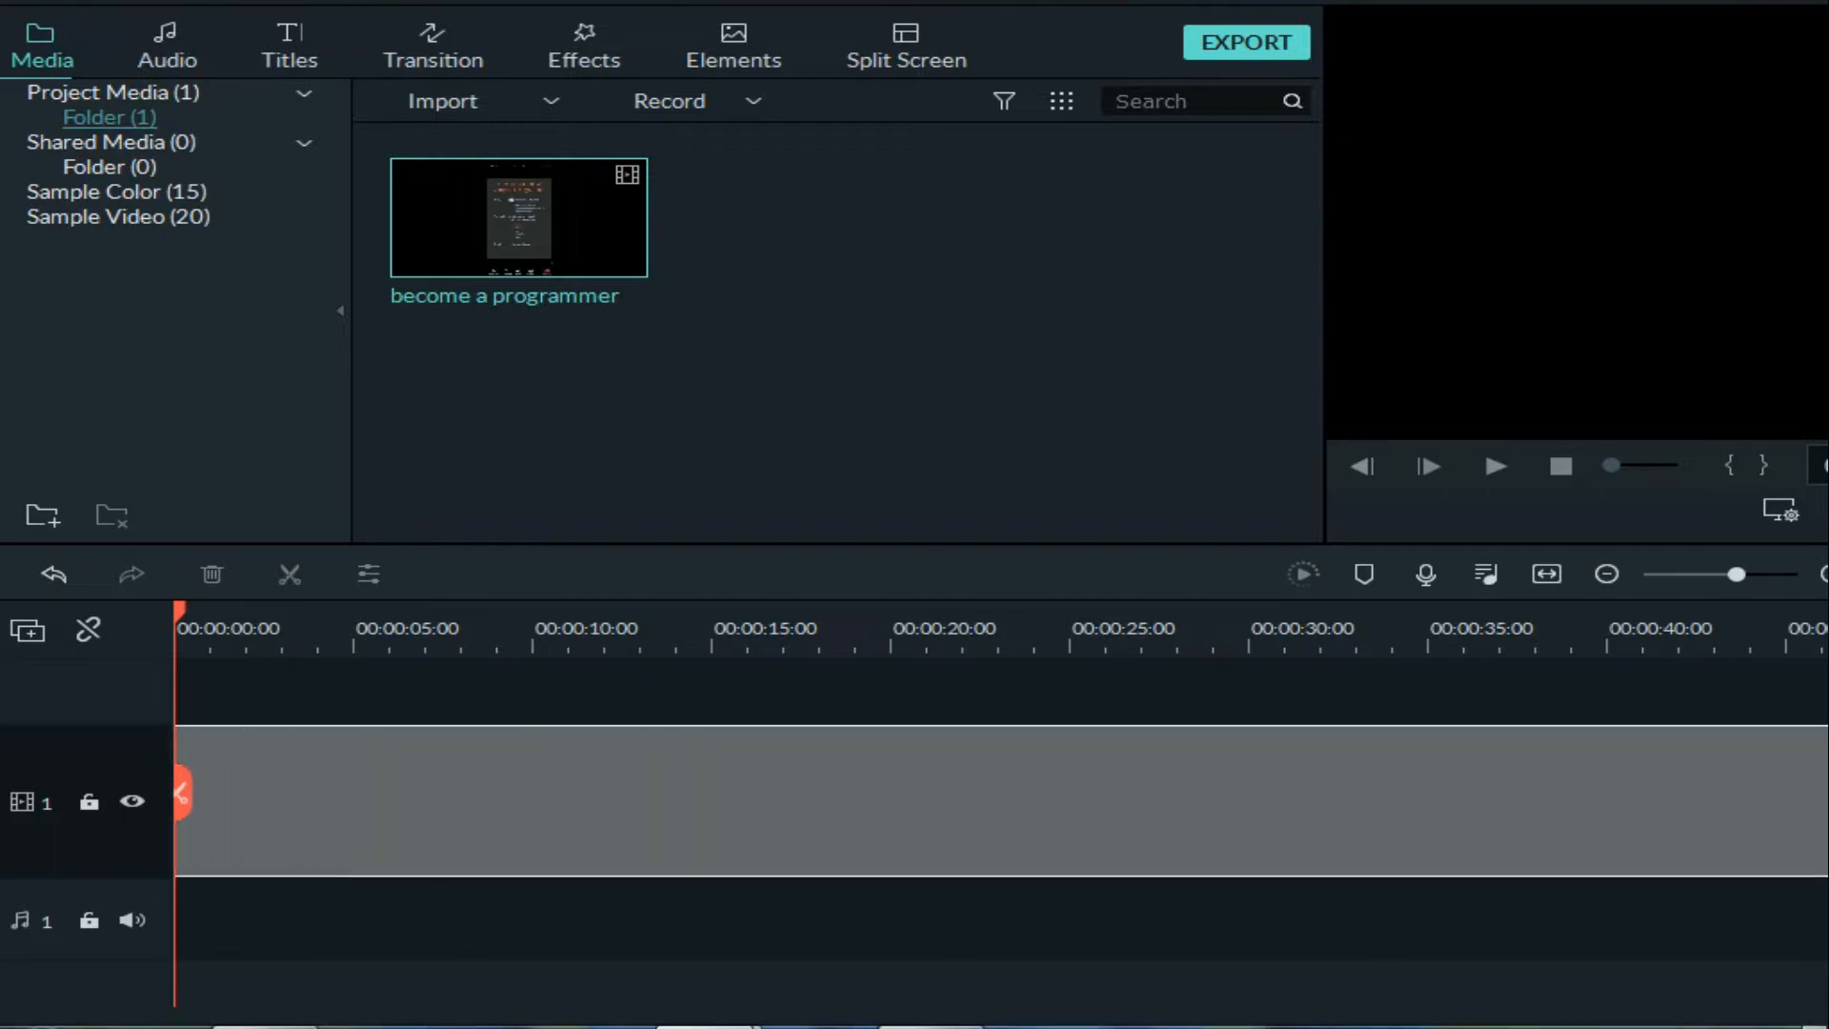
left_click(1204, 569)
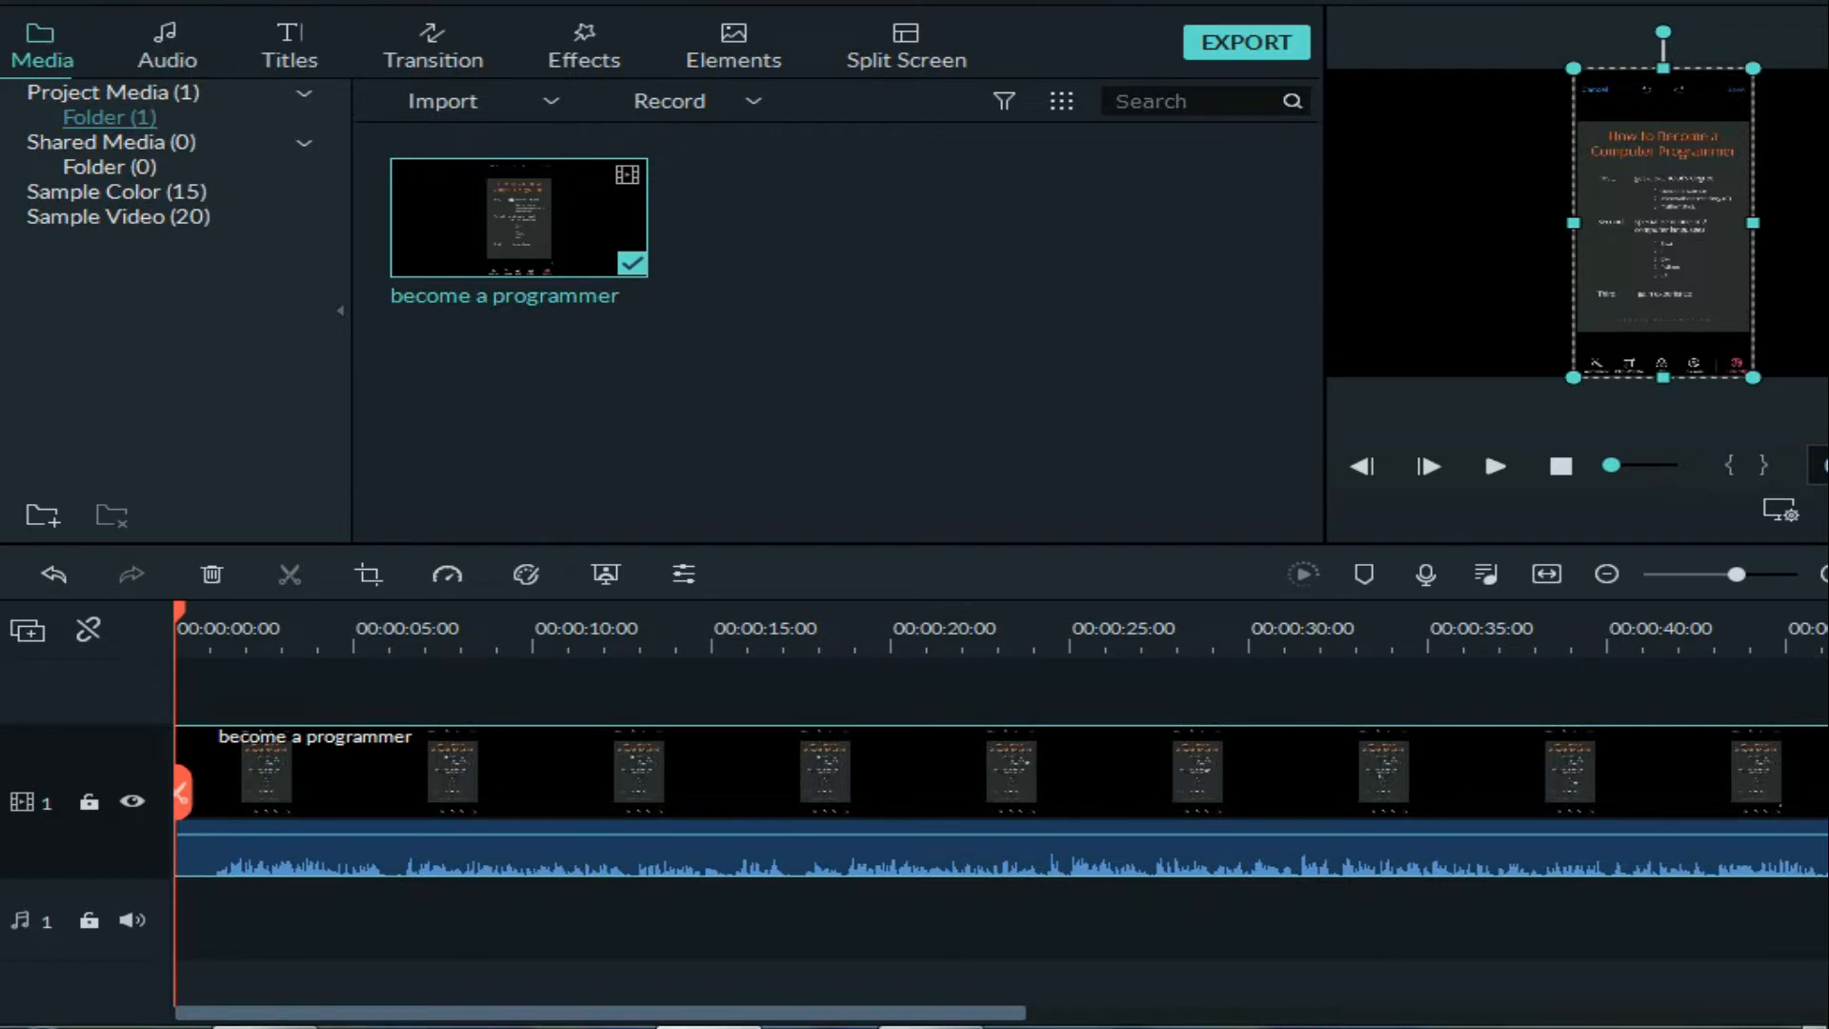
Set the project's aspect ratio to 9:16 (Portrait) with a resolution of 1080 x 1920.
left_click(210, 0)
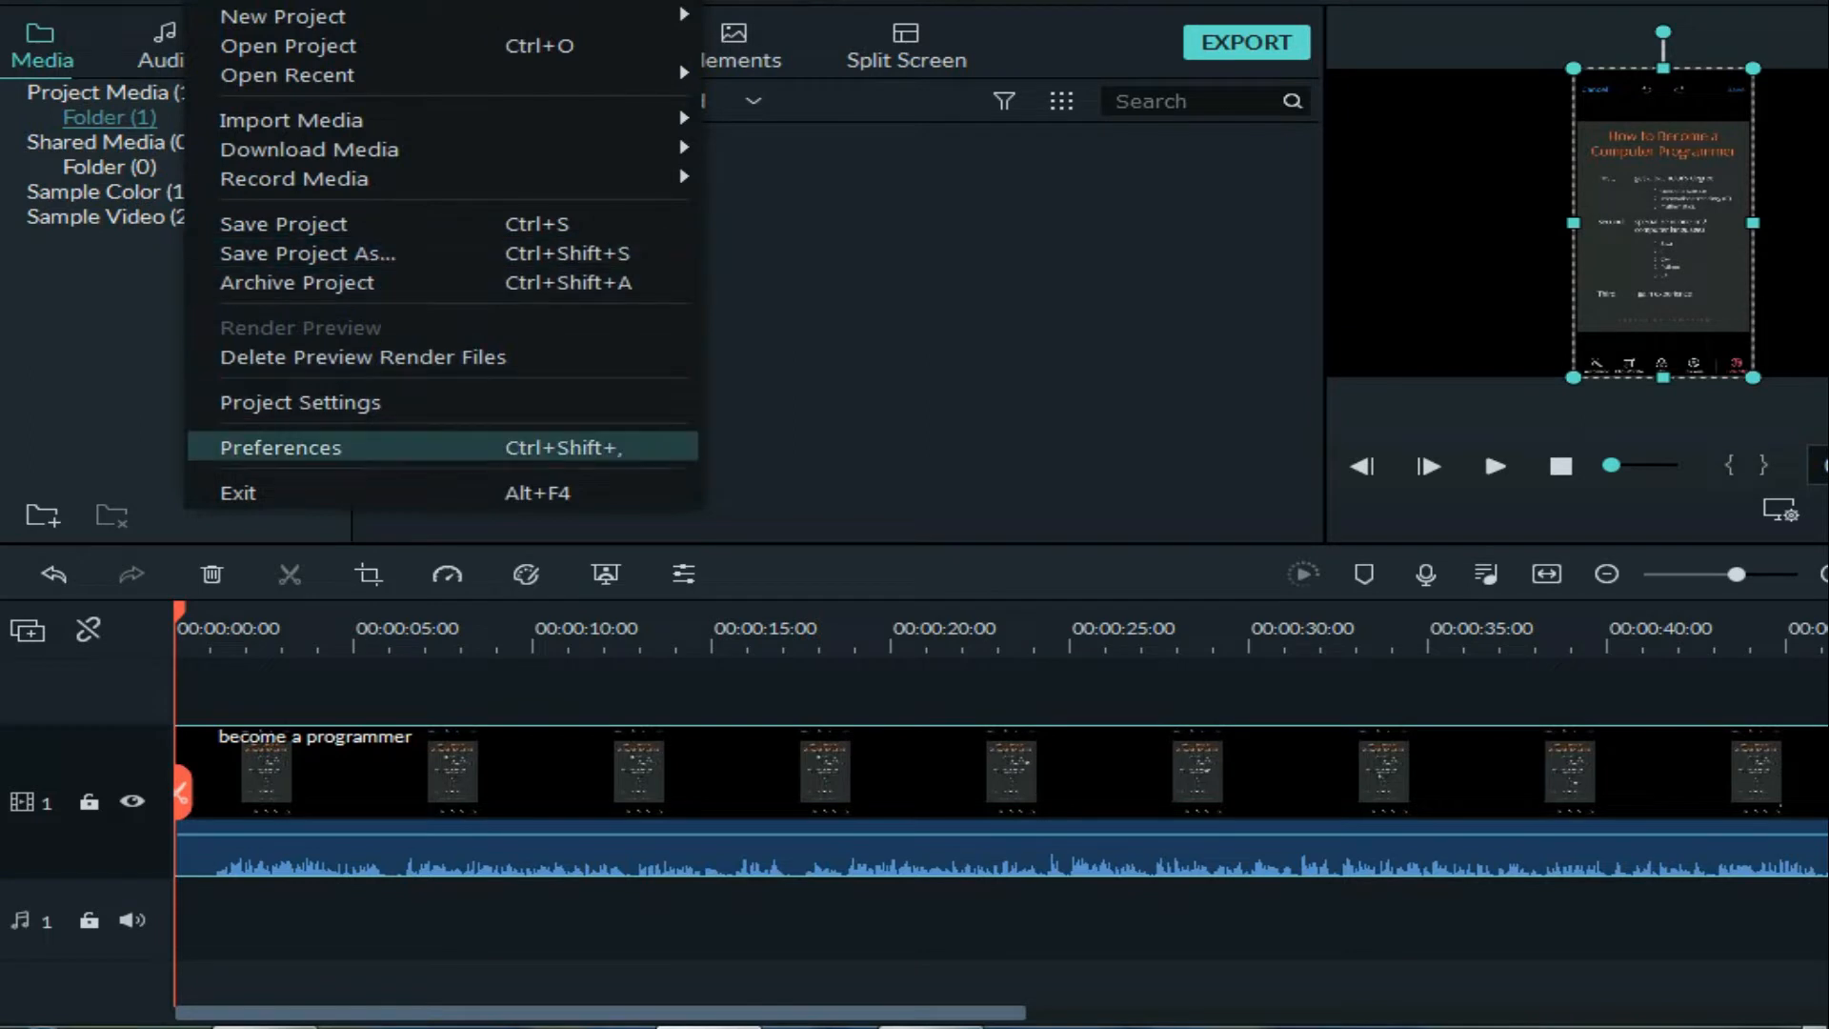
left_click(300, 402)
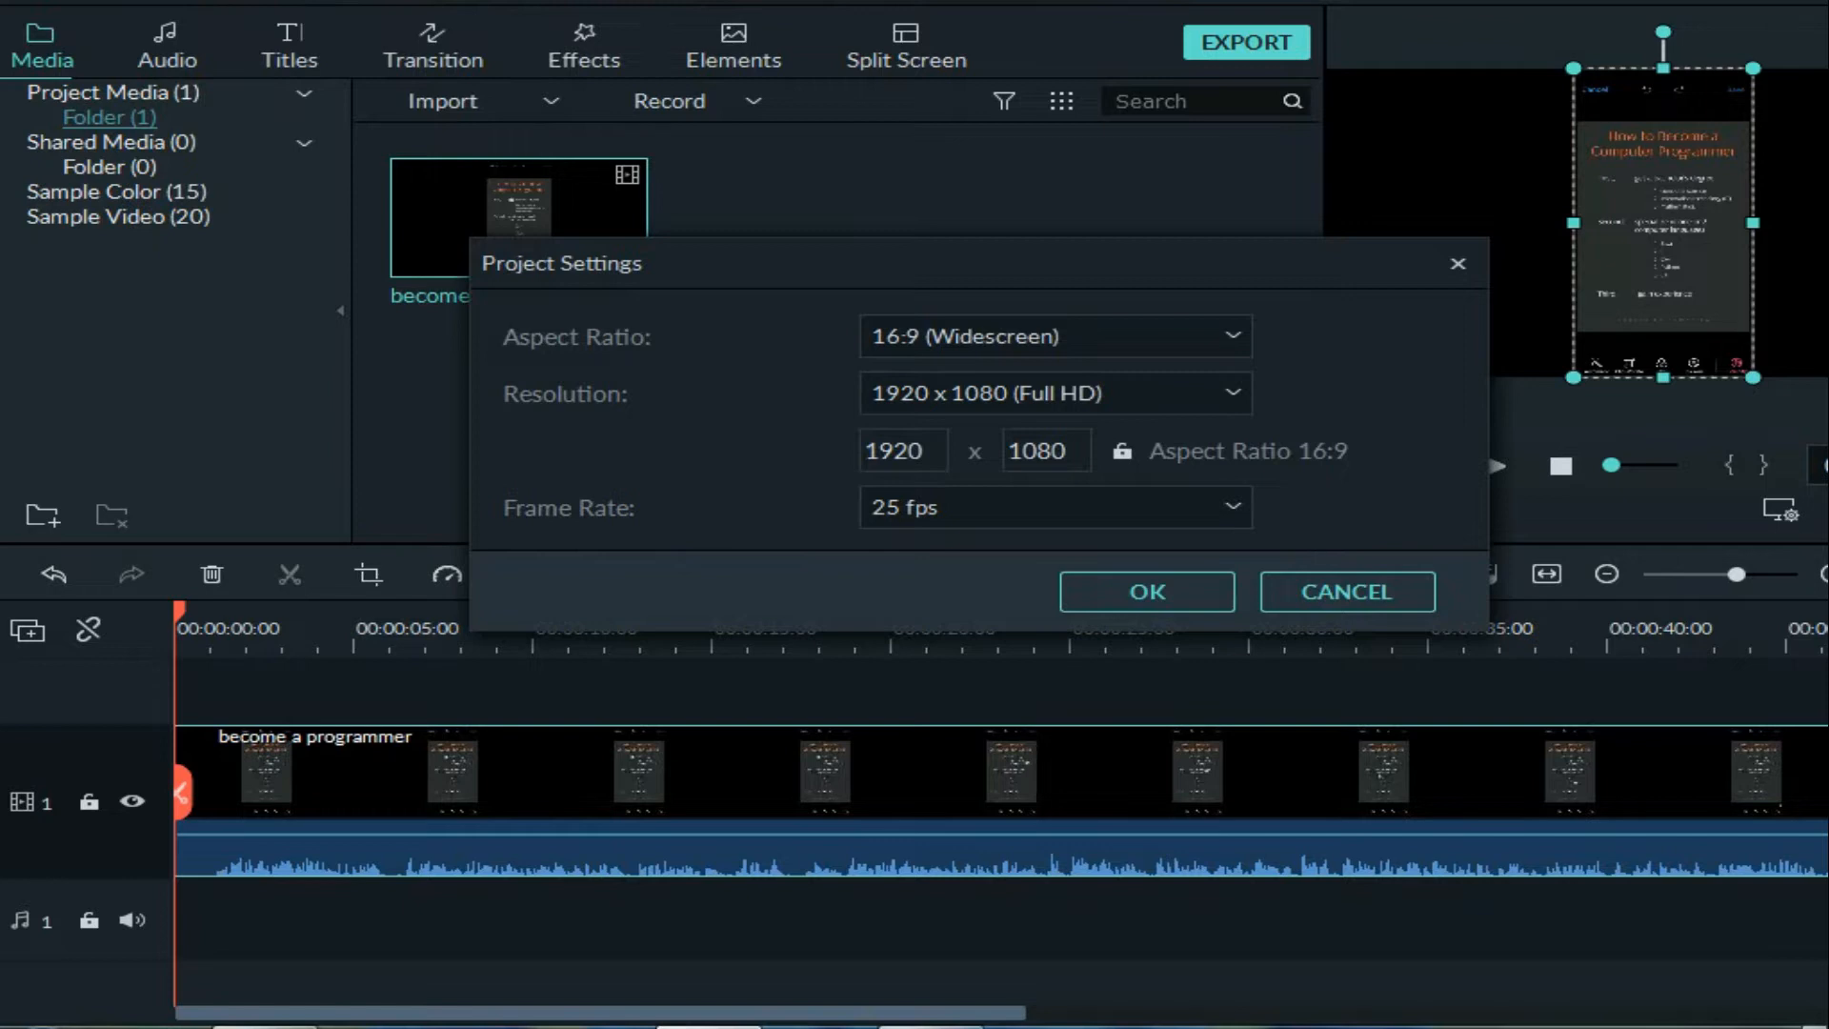
left_click(1232, 336)
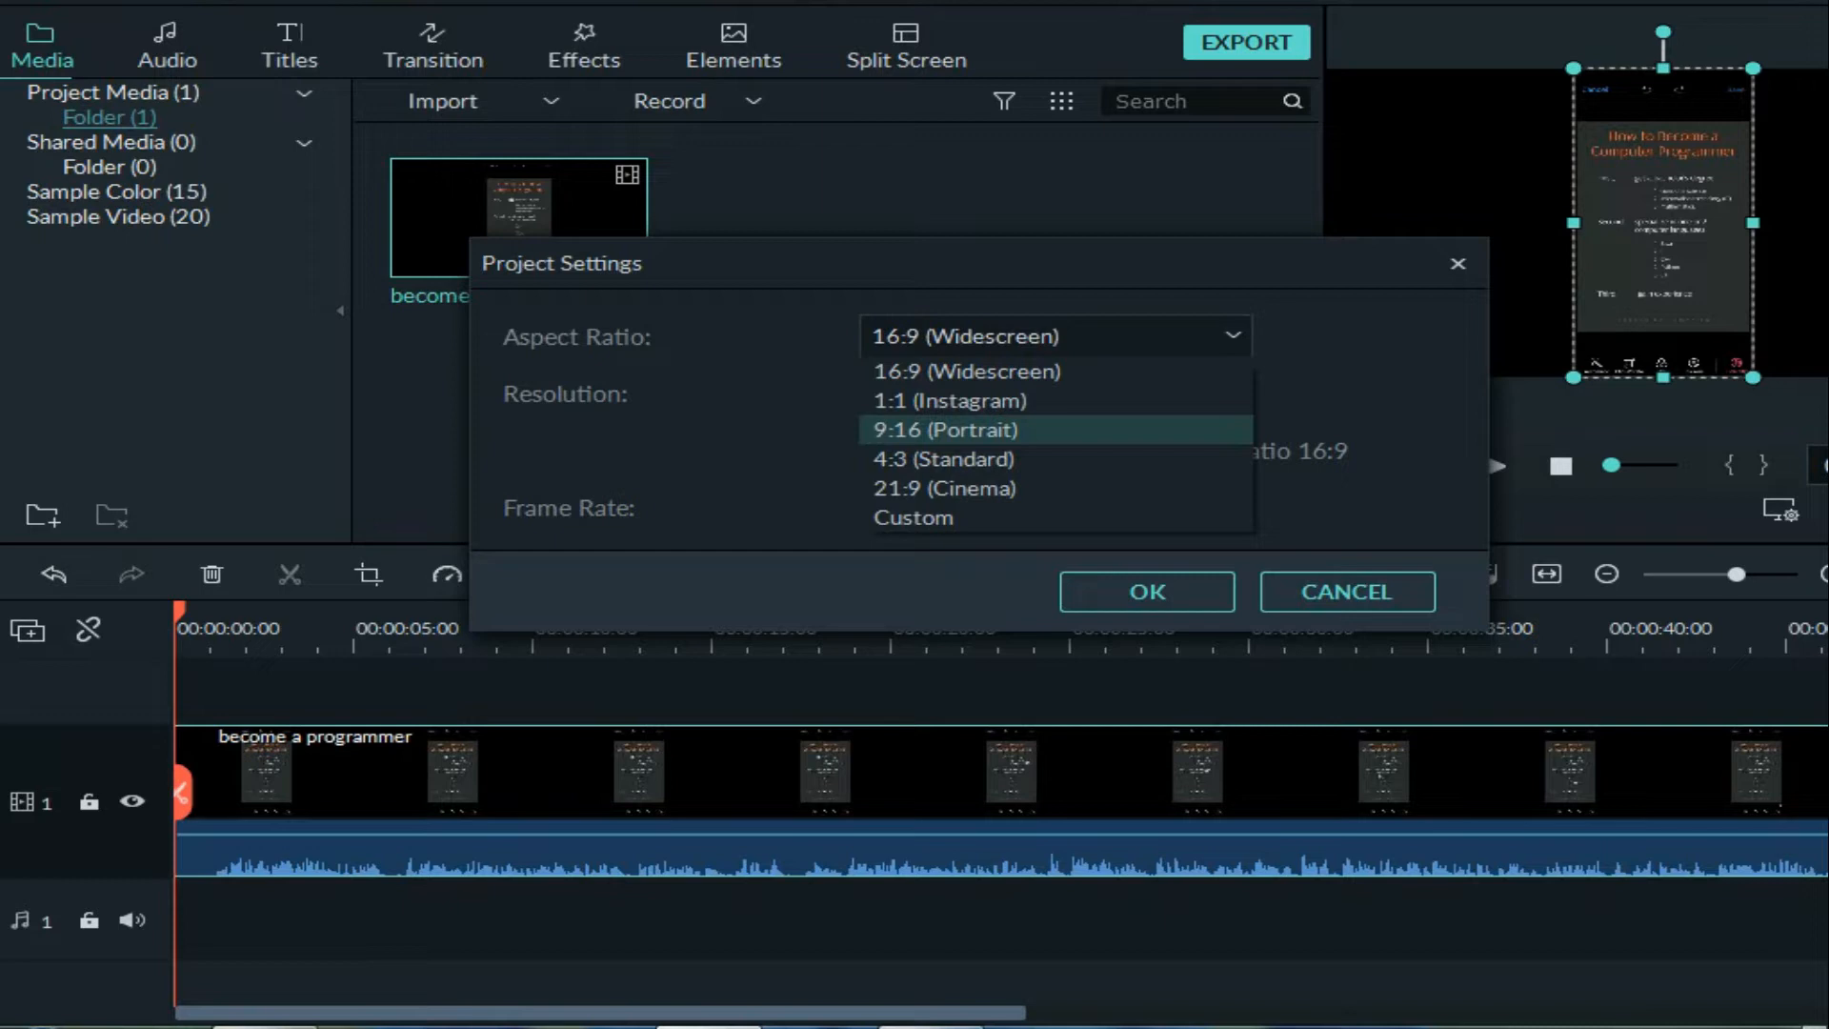
left_click(990, 430)
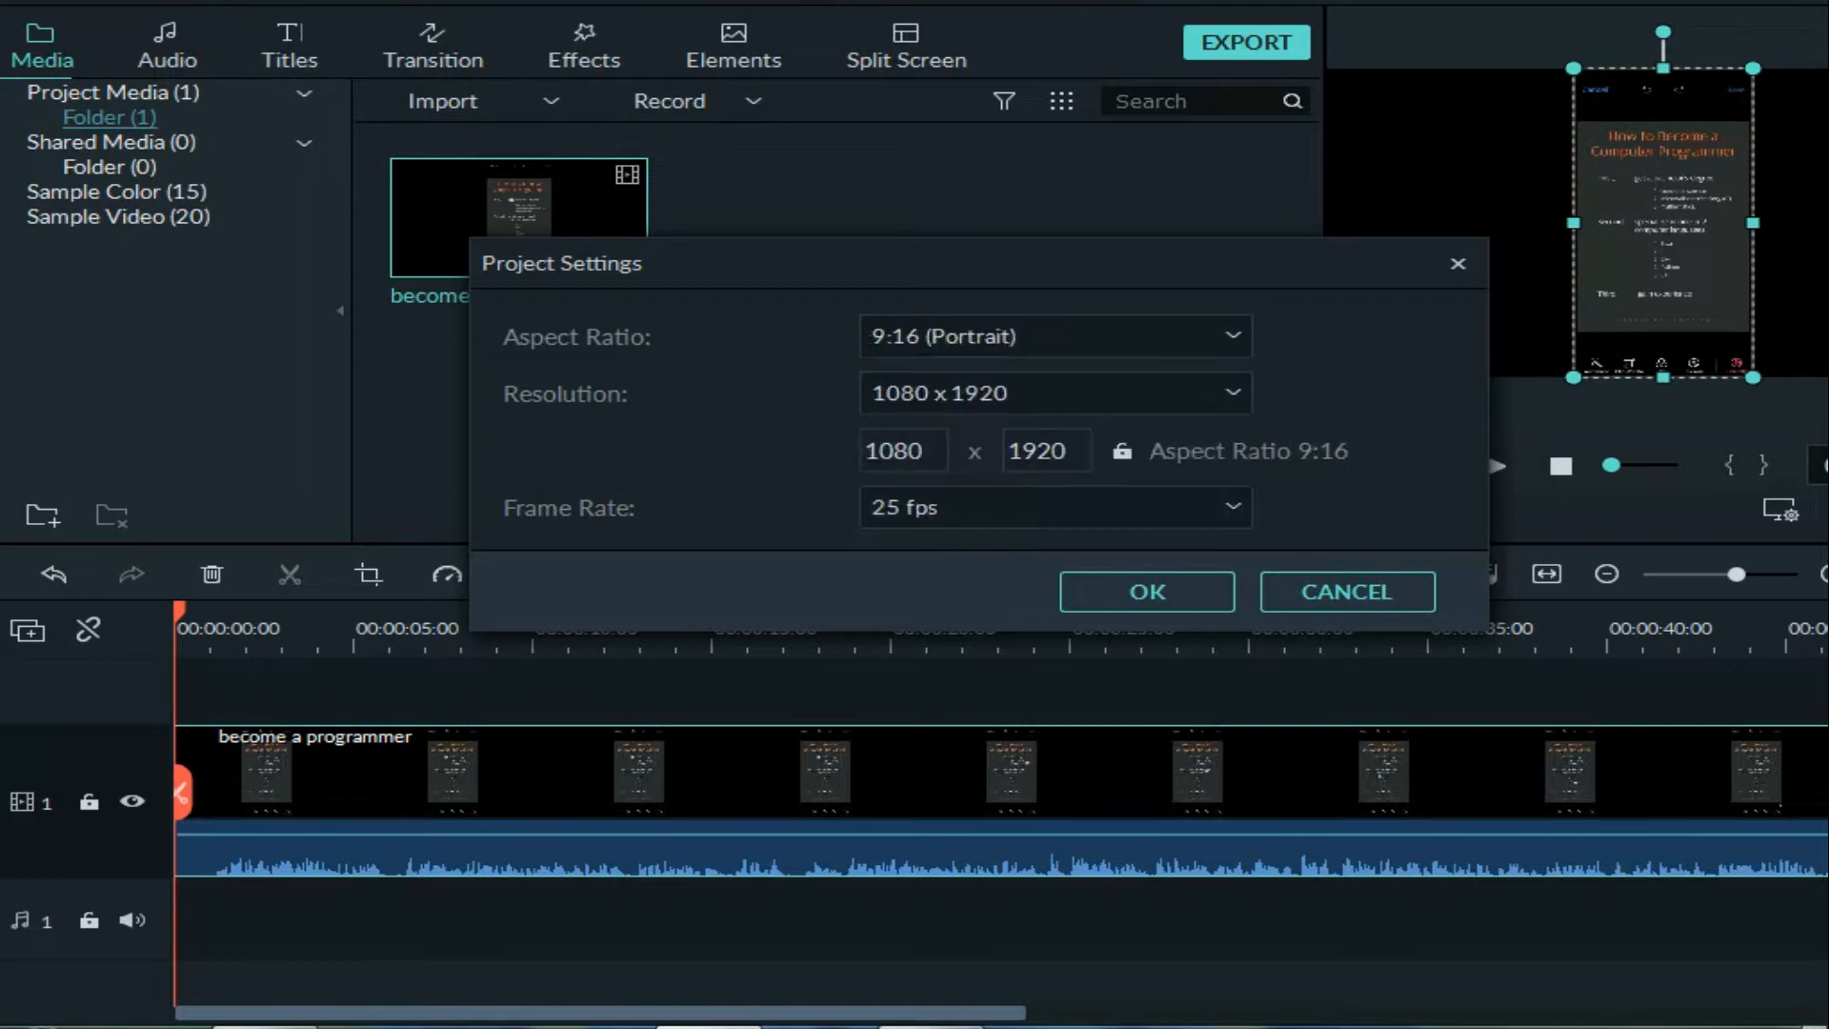
left_click(989, 336)
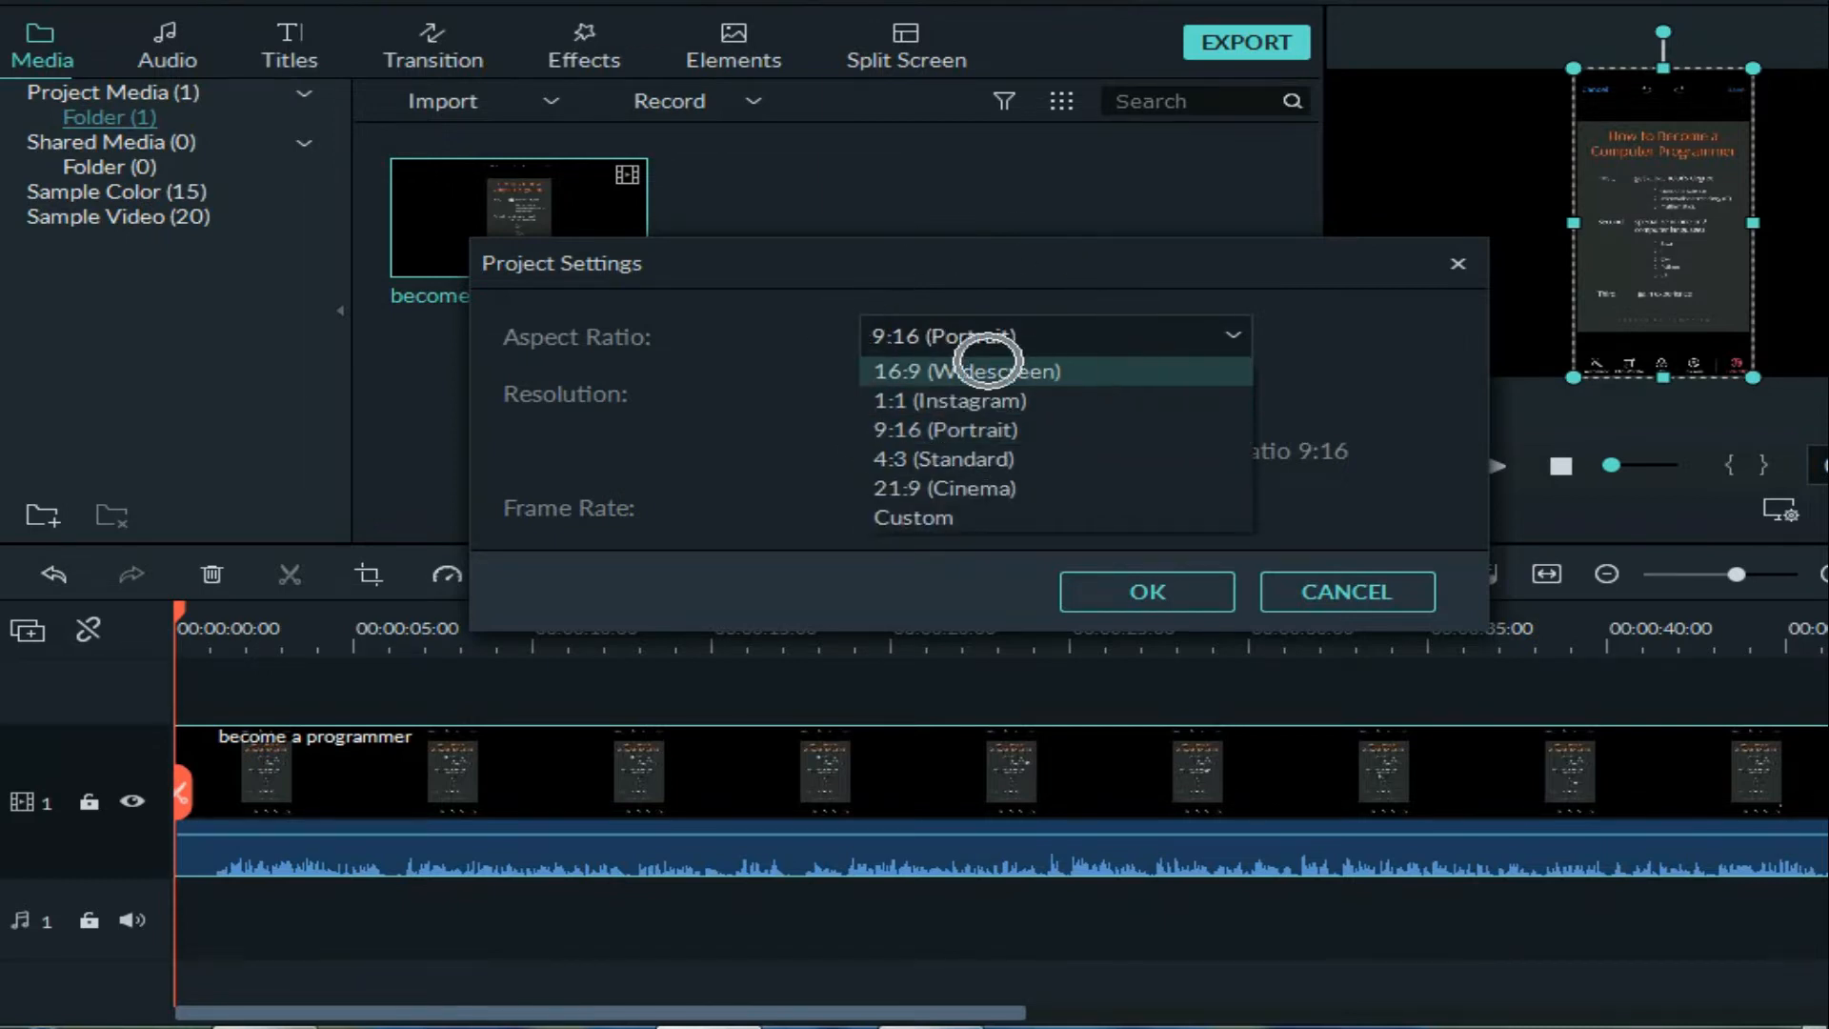
left_click(991, 430)
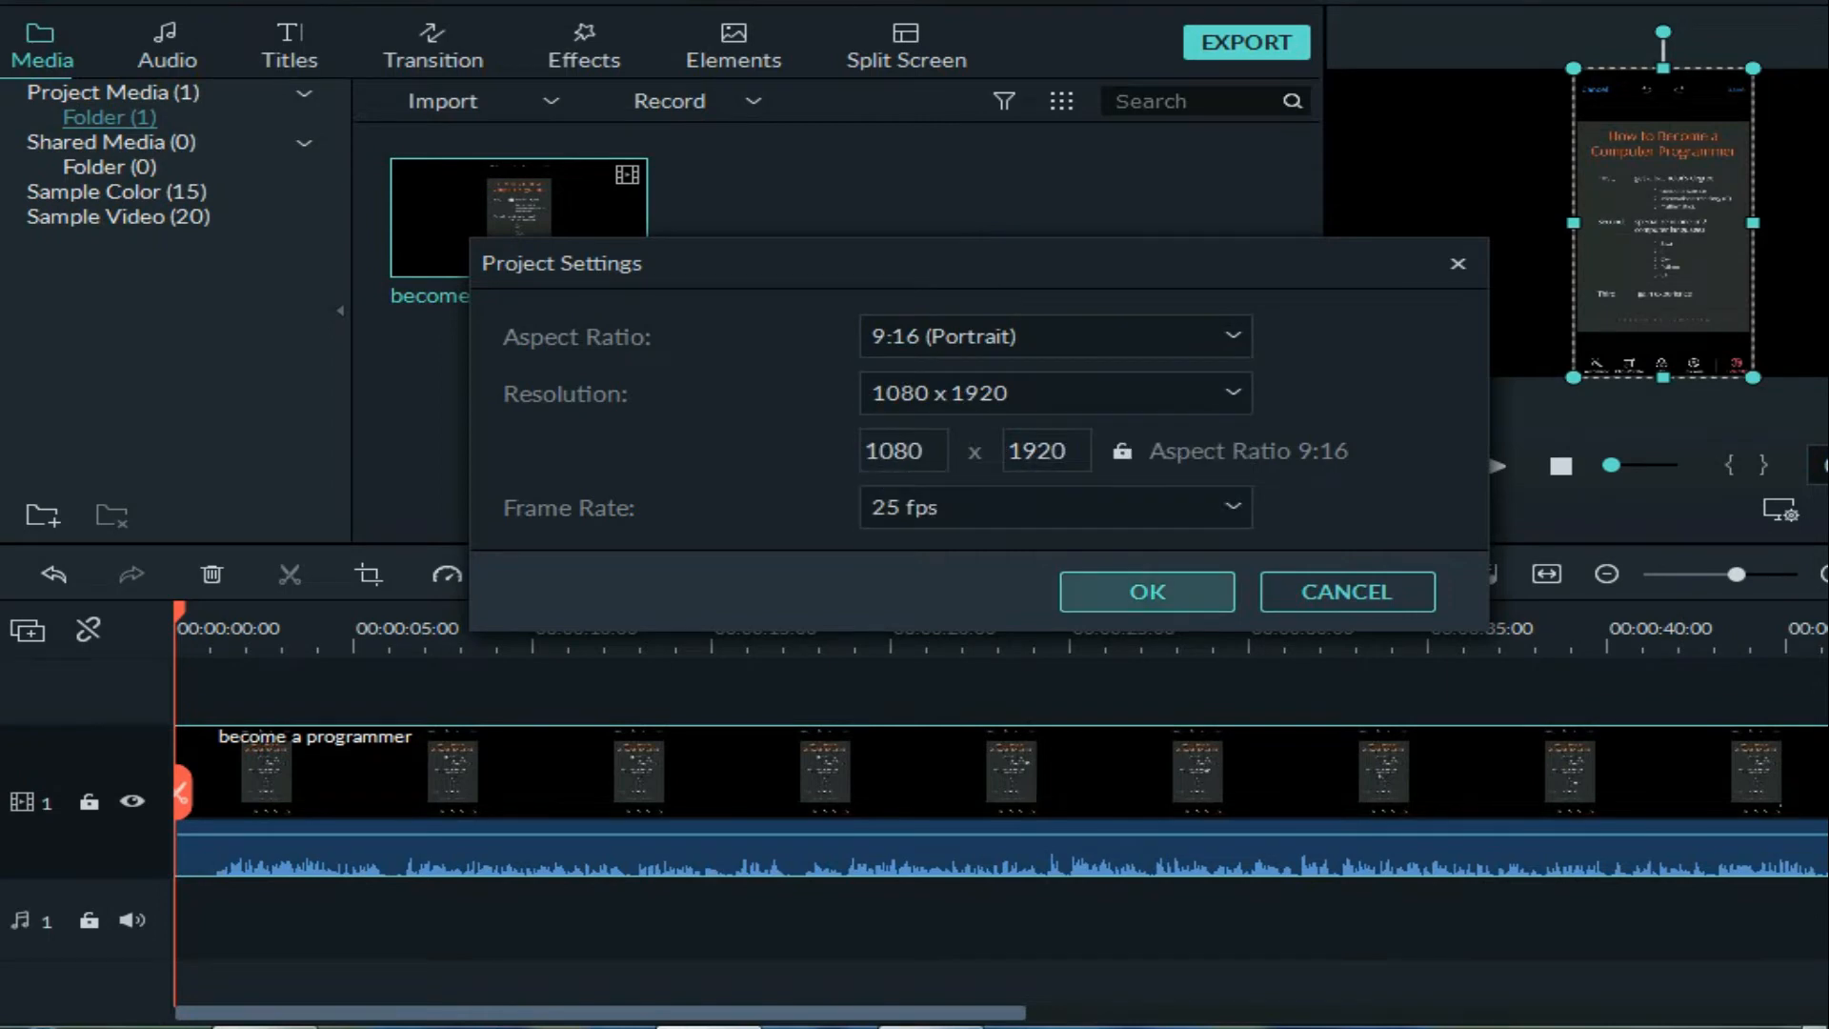
left_click(1147, 591)
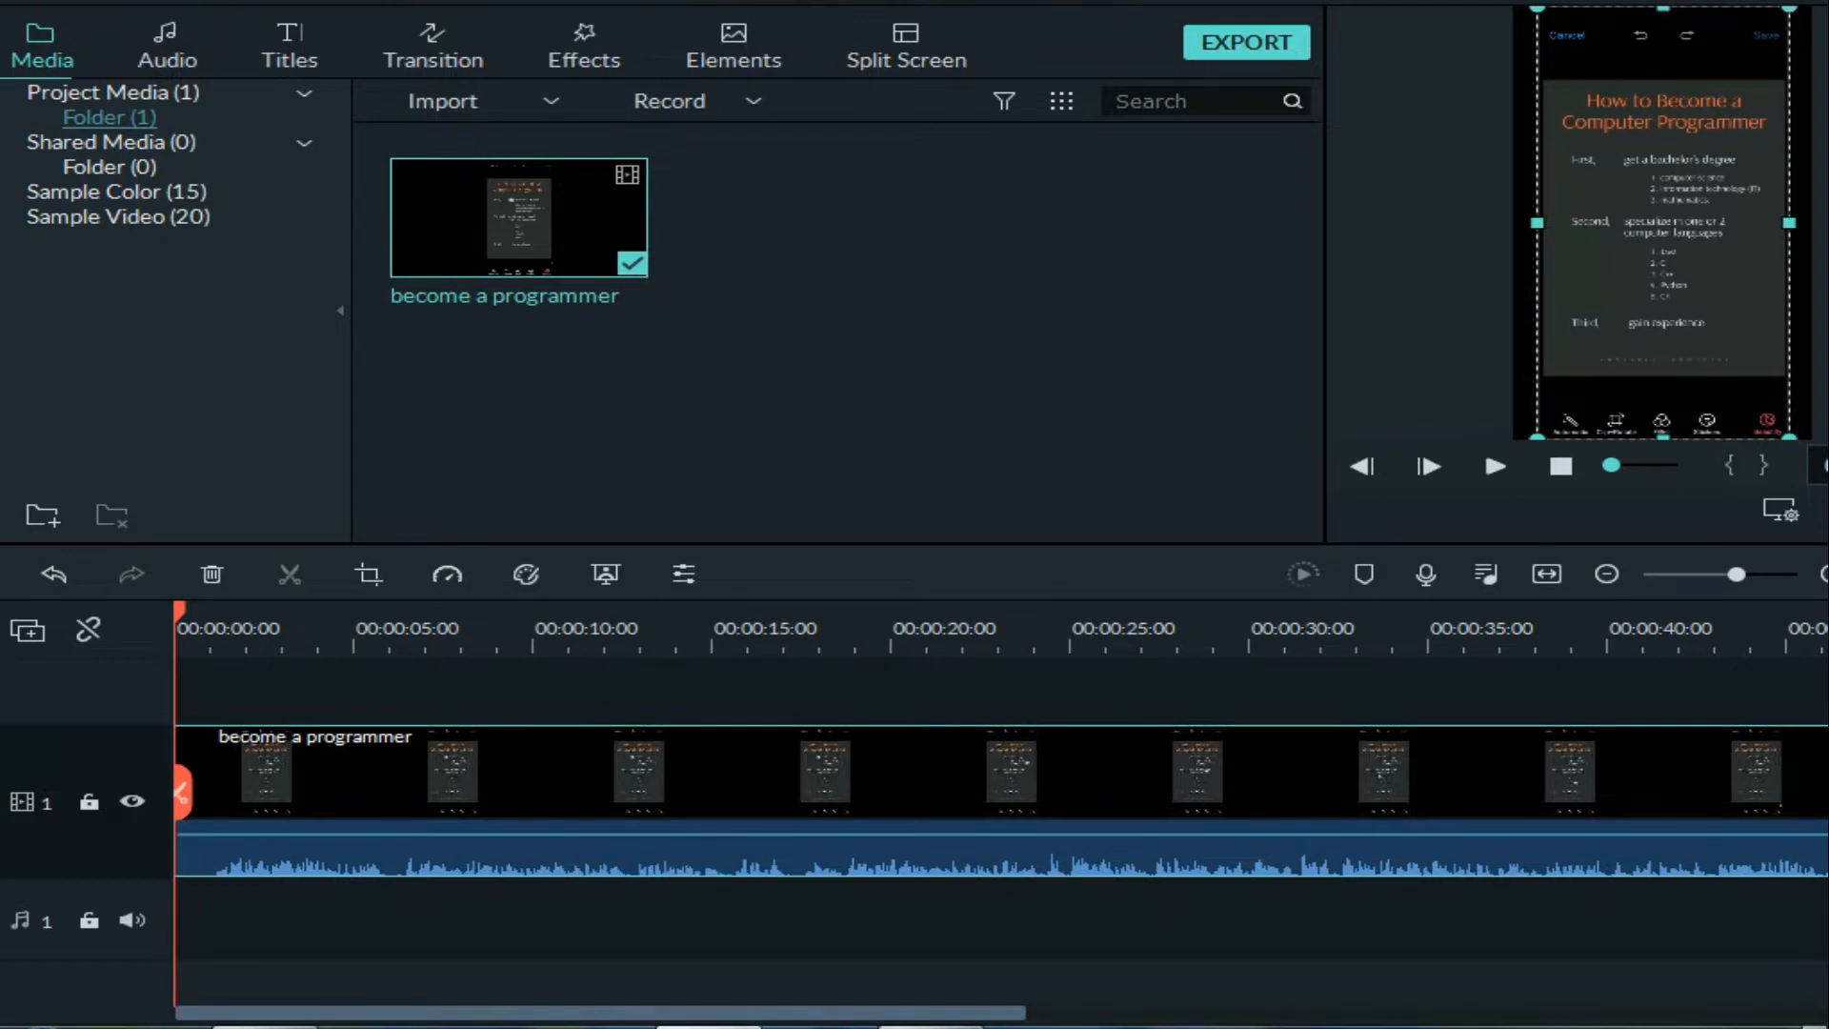
Crop the clip with a custom ratio to about 720 x 1066, cutting off the black bands above and below the slide.
left_click(368, 574)
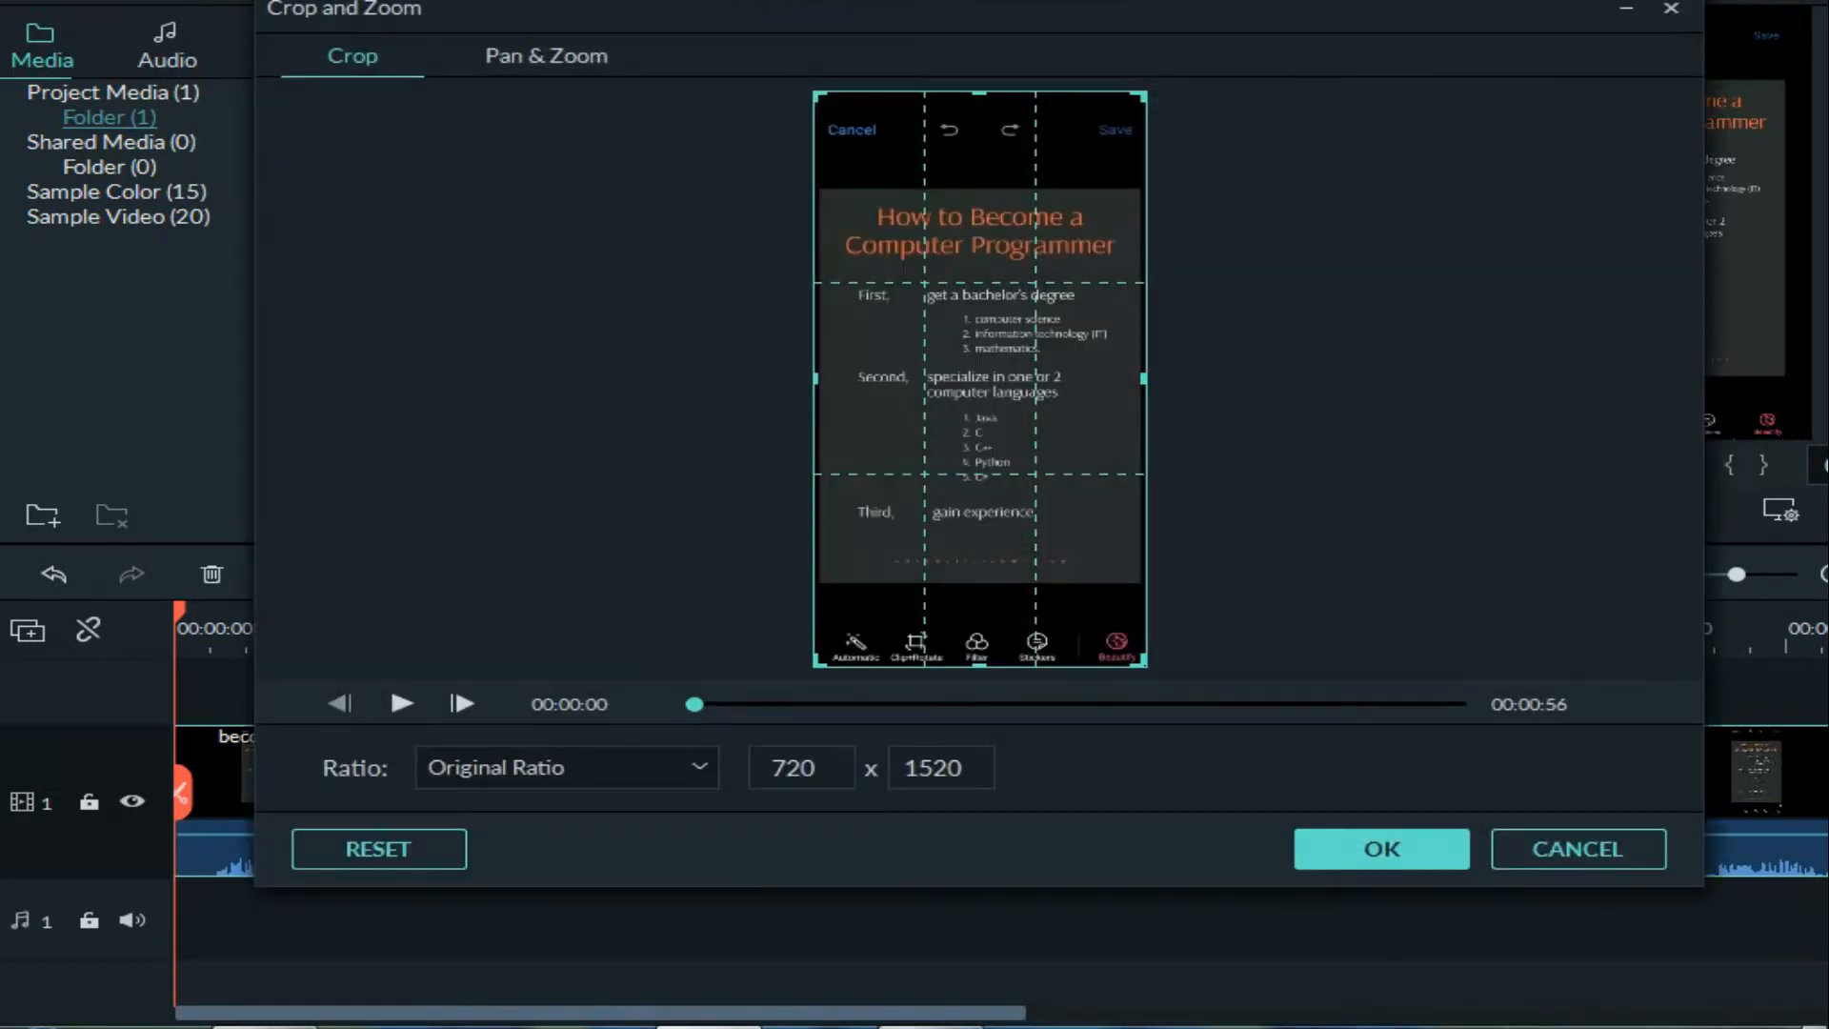
left_click(1568, 842)
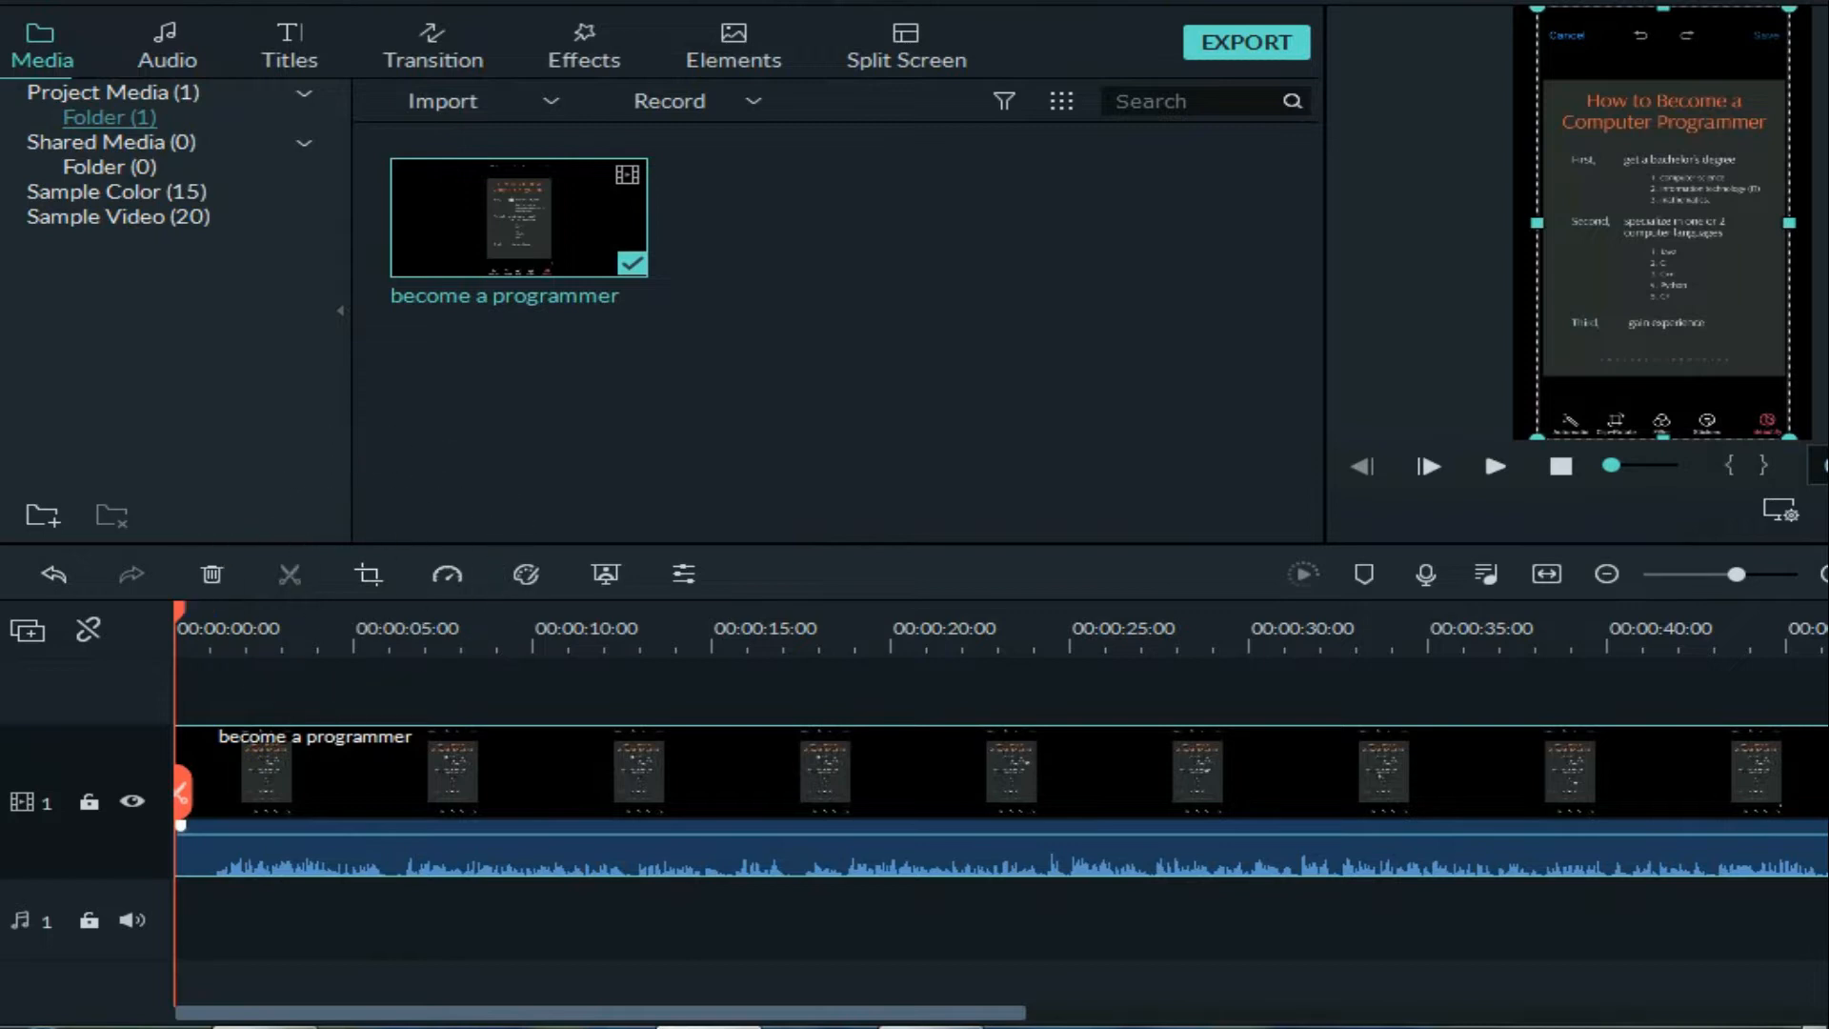
left_click(369, 574)
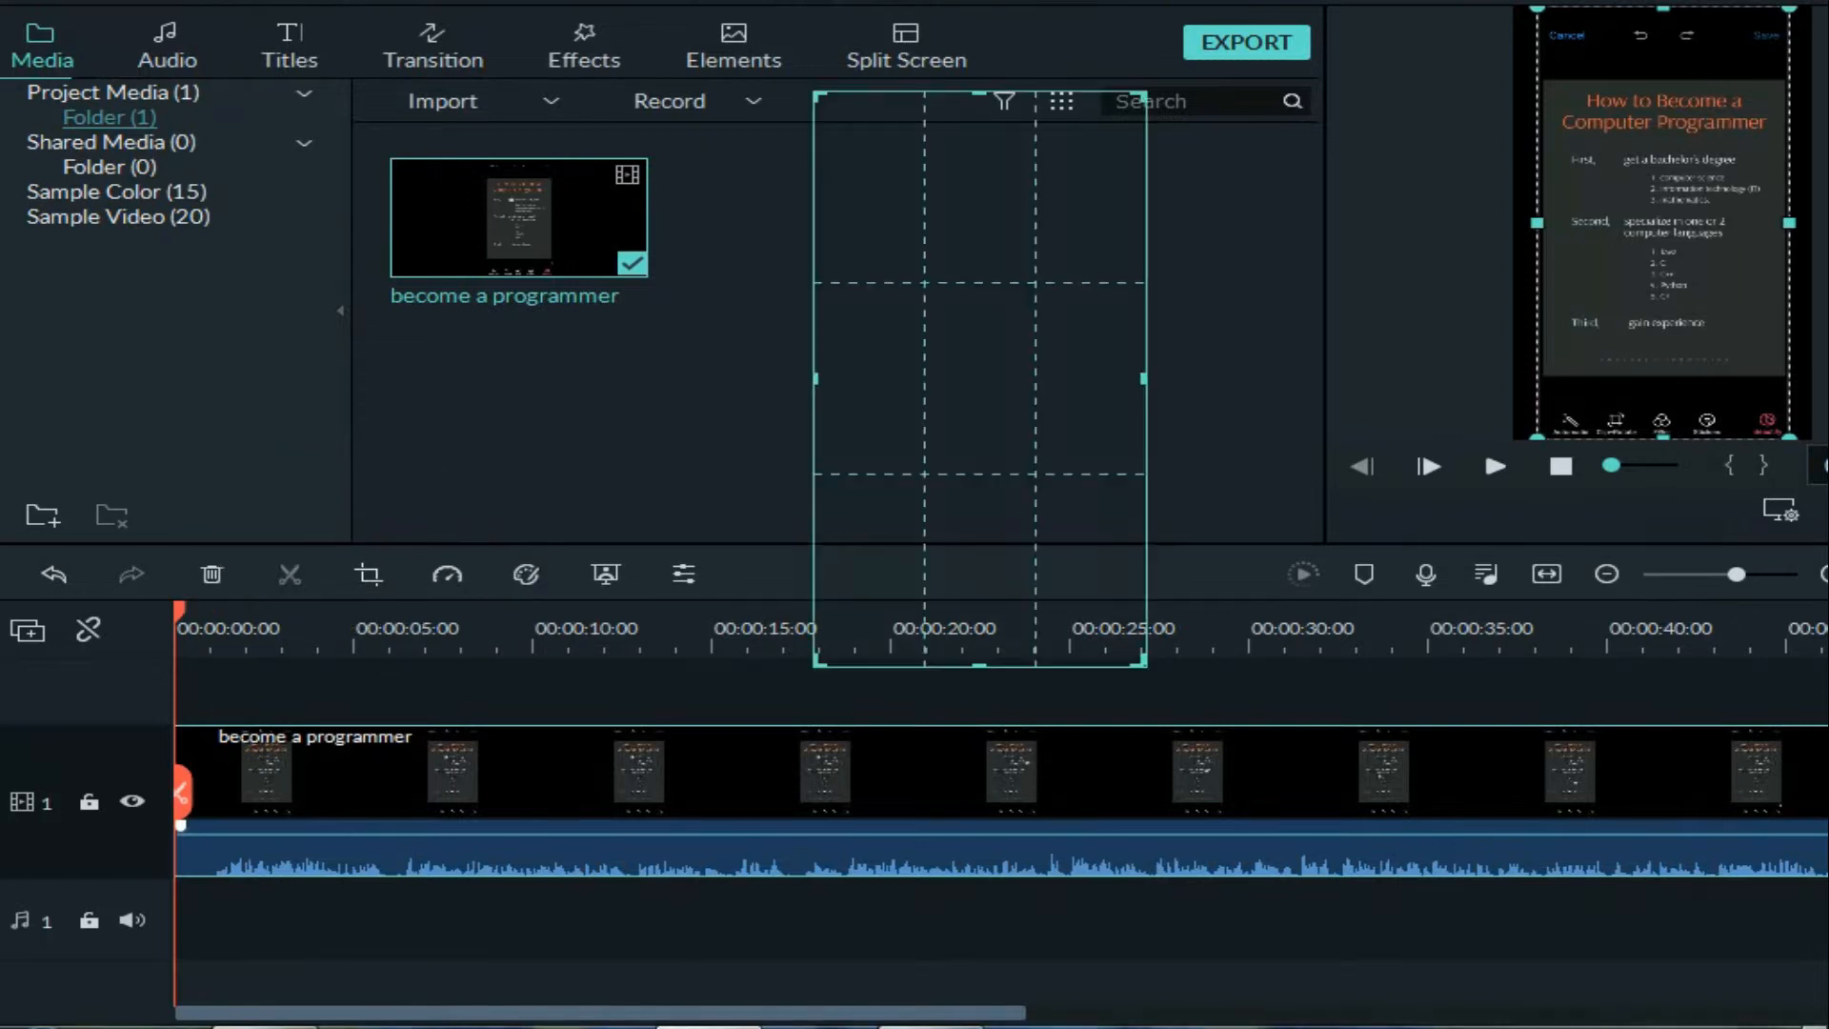
left_click(567, 767)
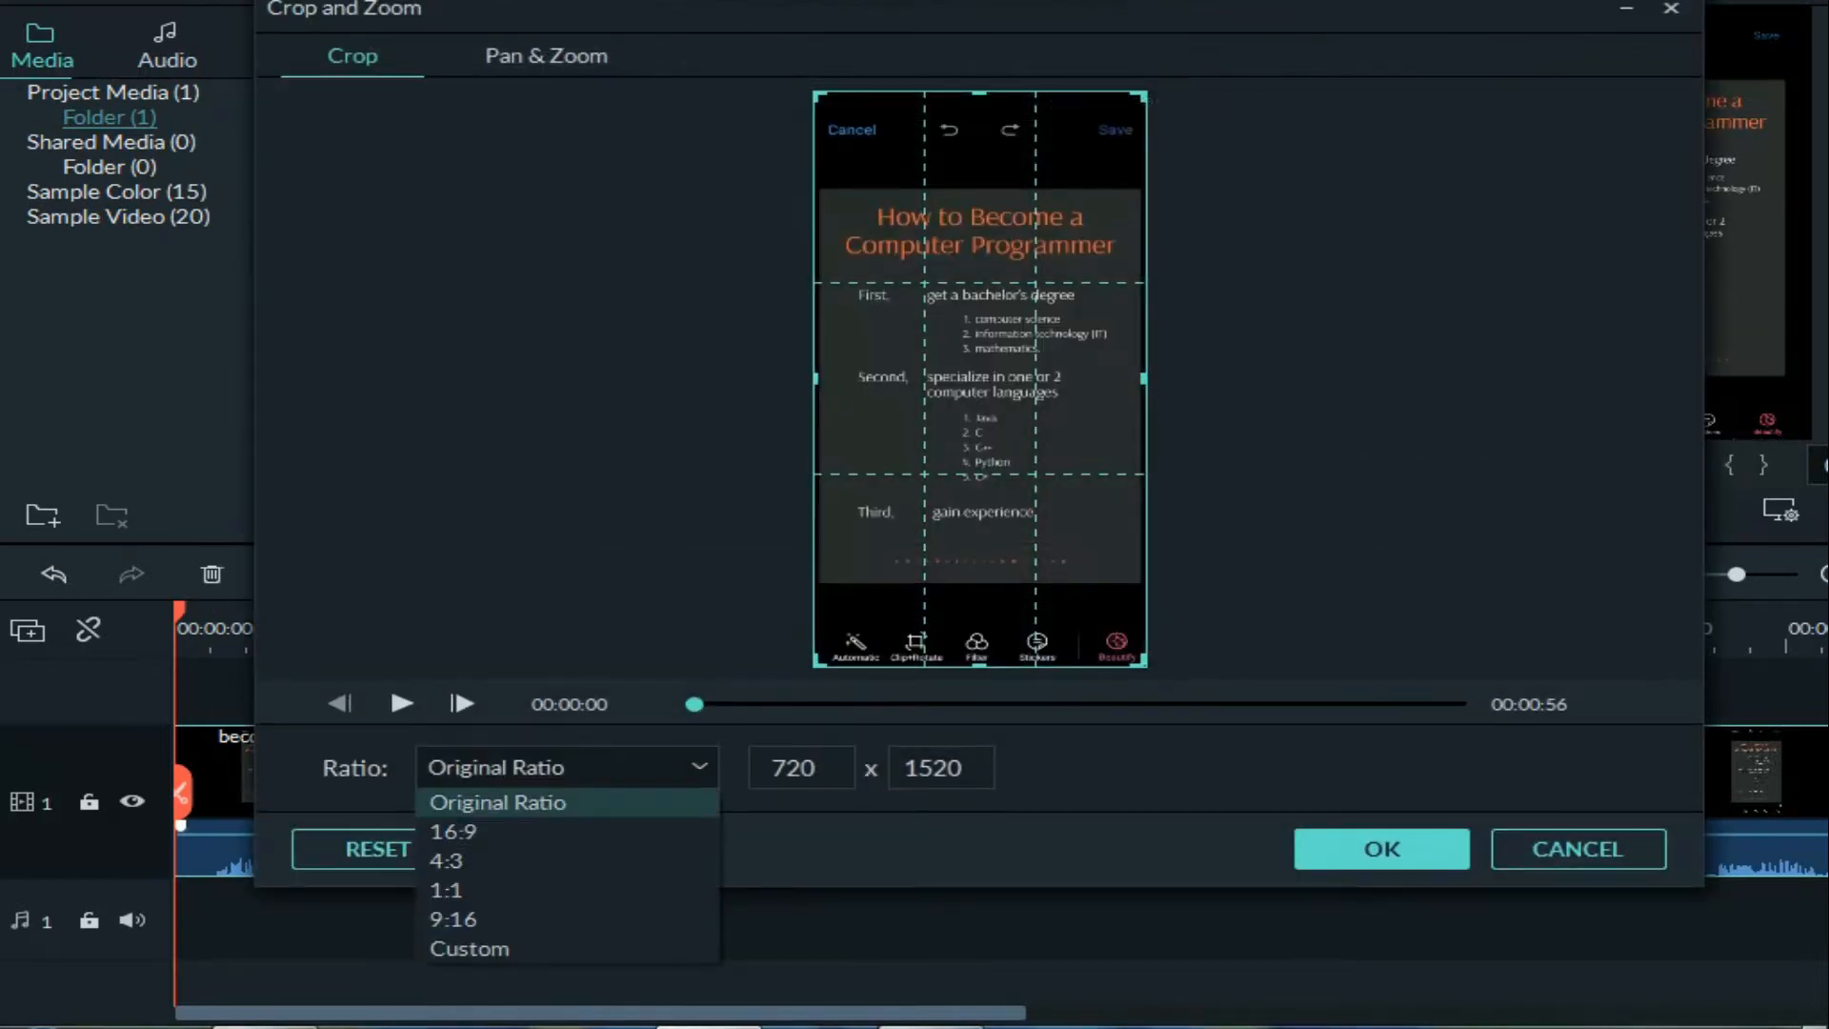
left_click(470, 949)
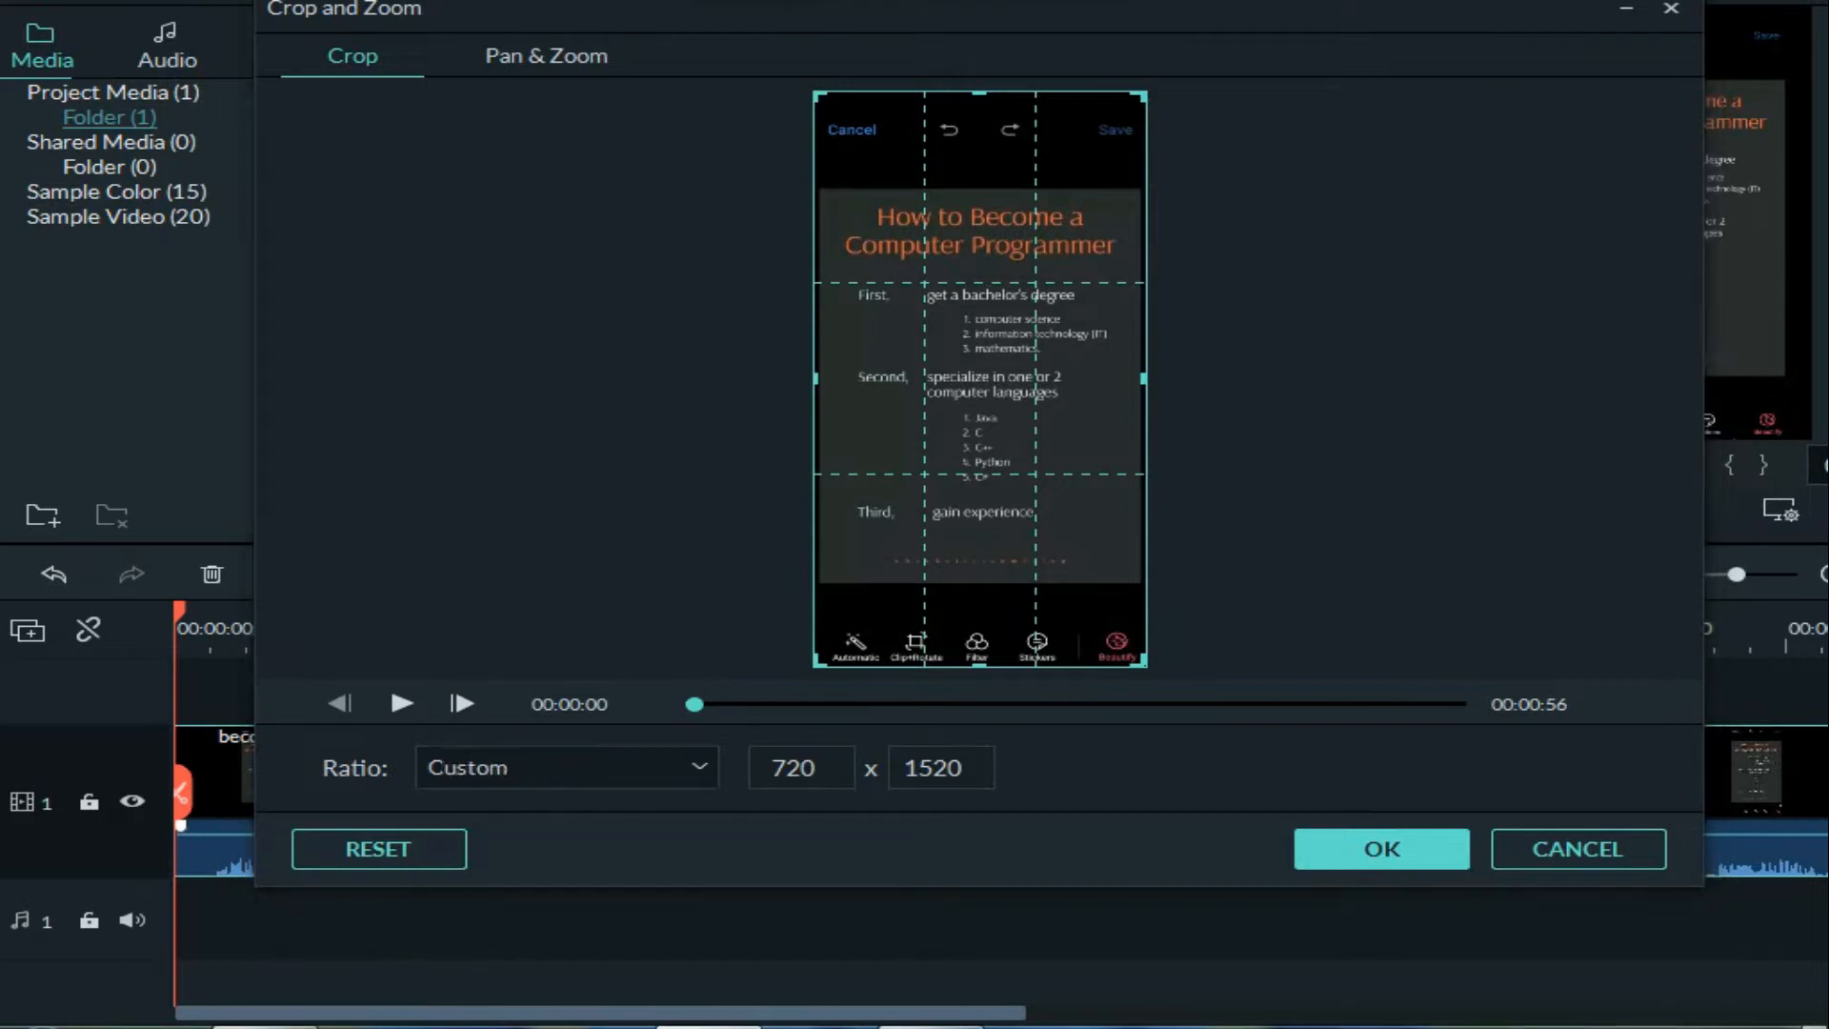
left_click_drag(1143, 95, 1146, 184)
left_click_drag(1143, 664, 1143, 582)
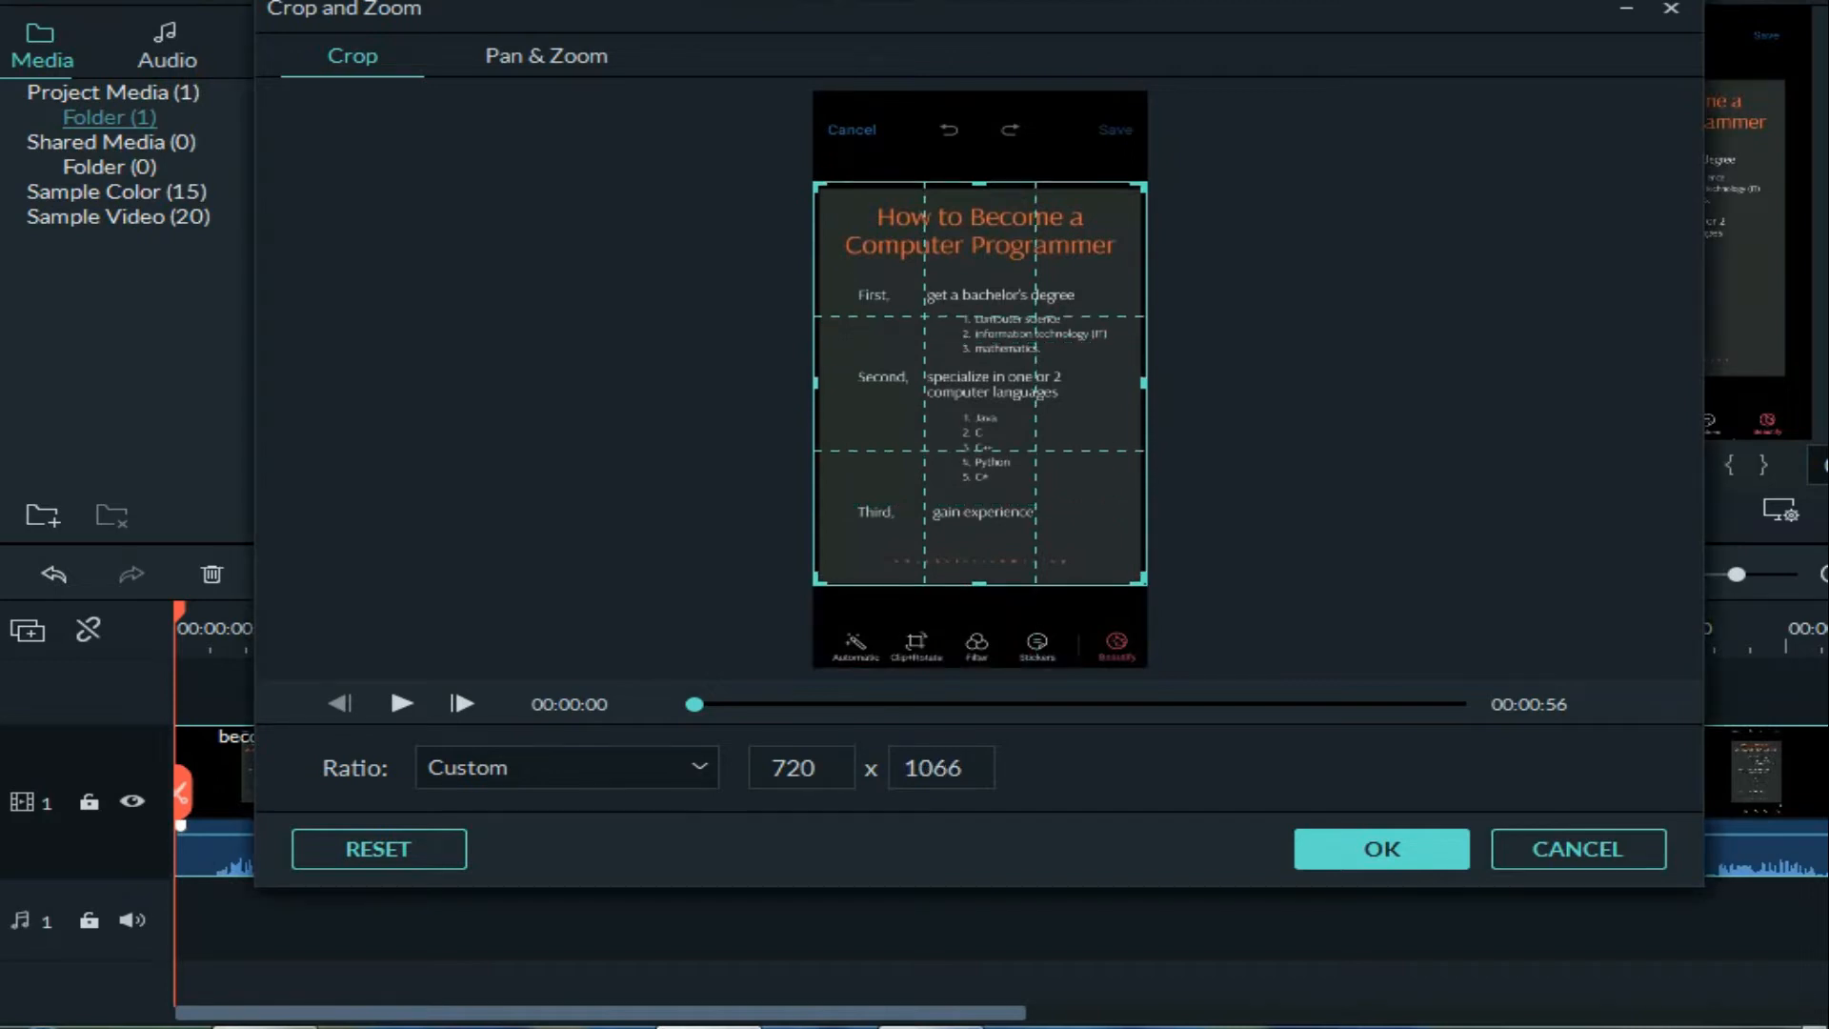
left_click(1381, 849)
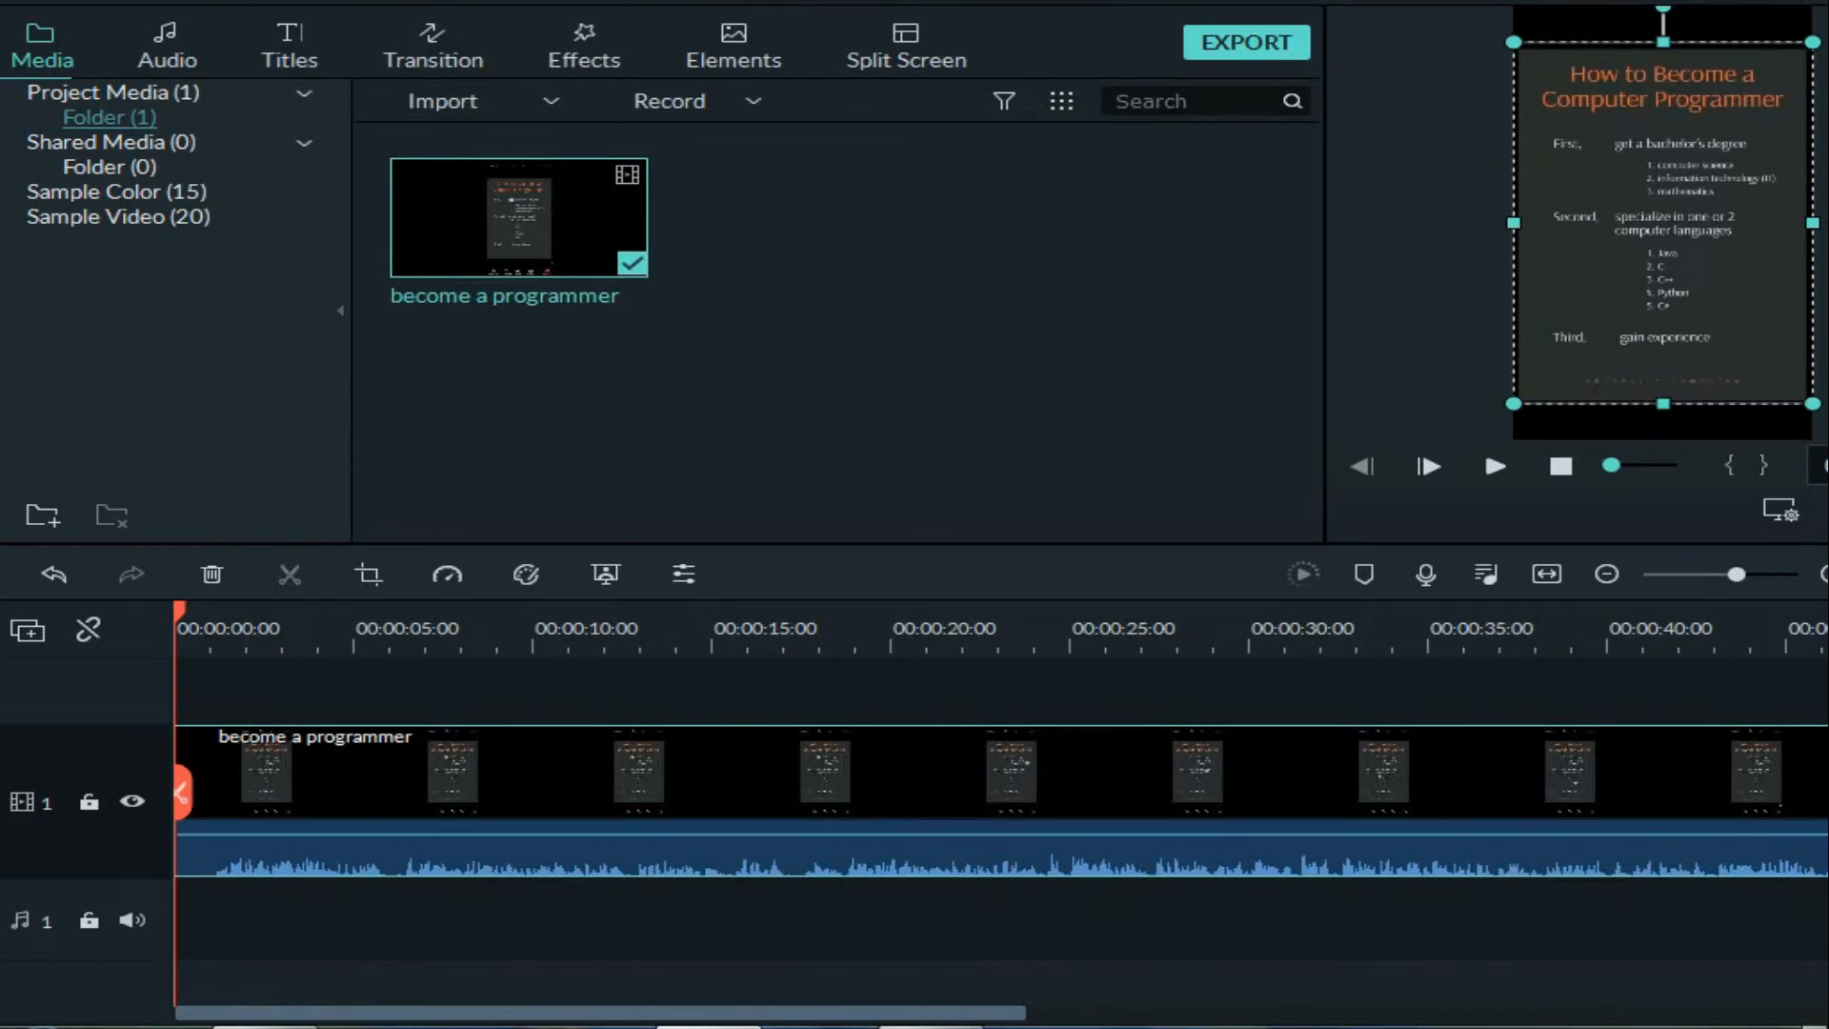
Stretch the clip horizontally in the preview so it extends slightly past both side edges of the portrait frame.
left_click_drag(1813, 223, 1826, 223)
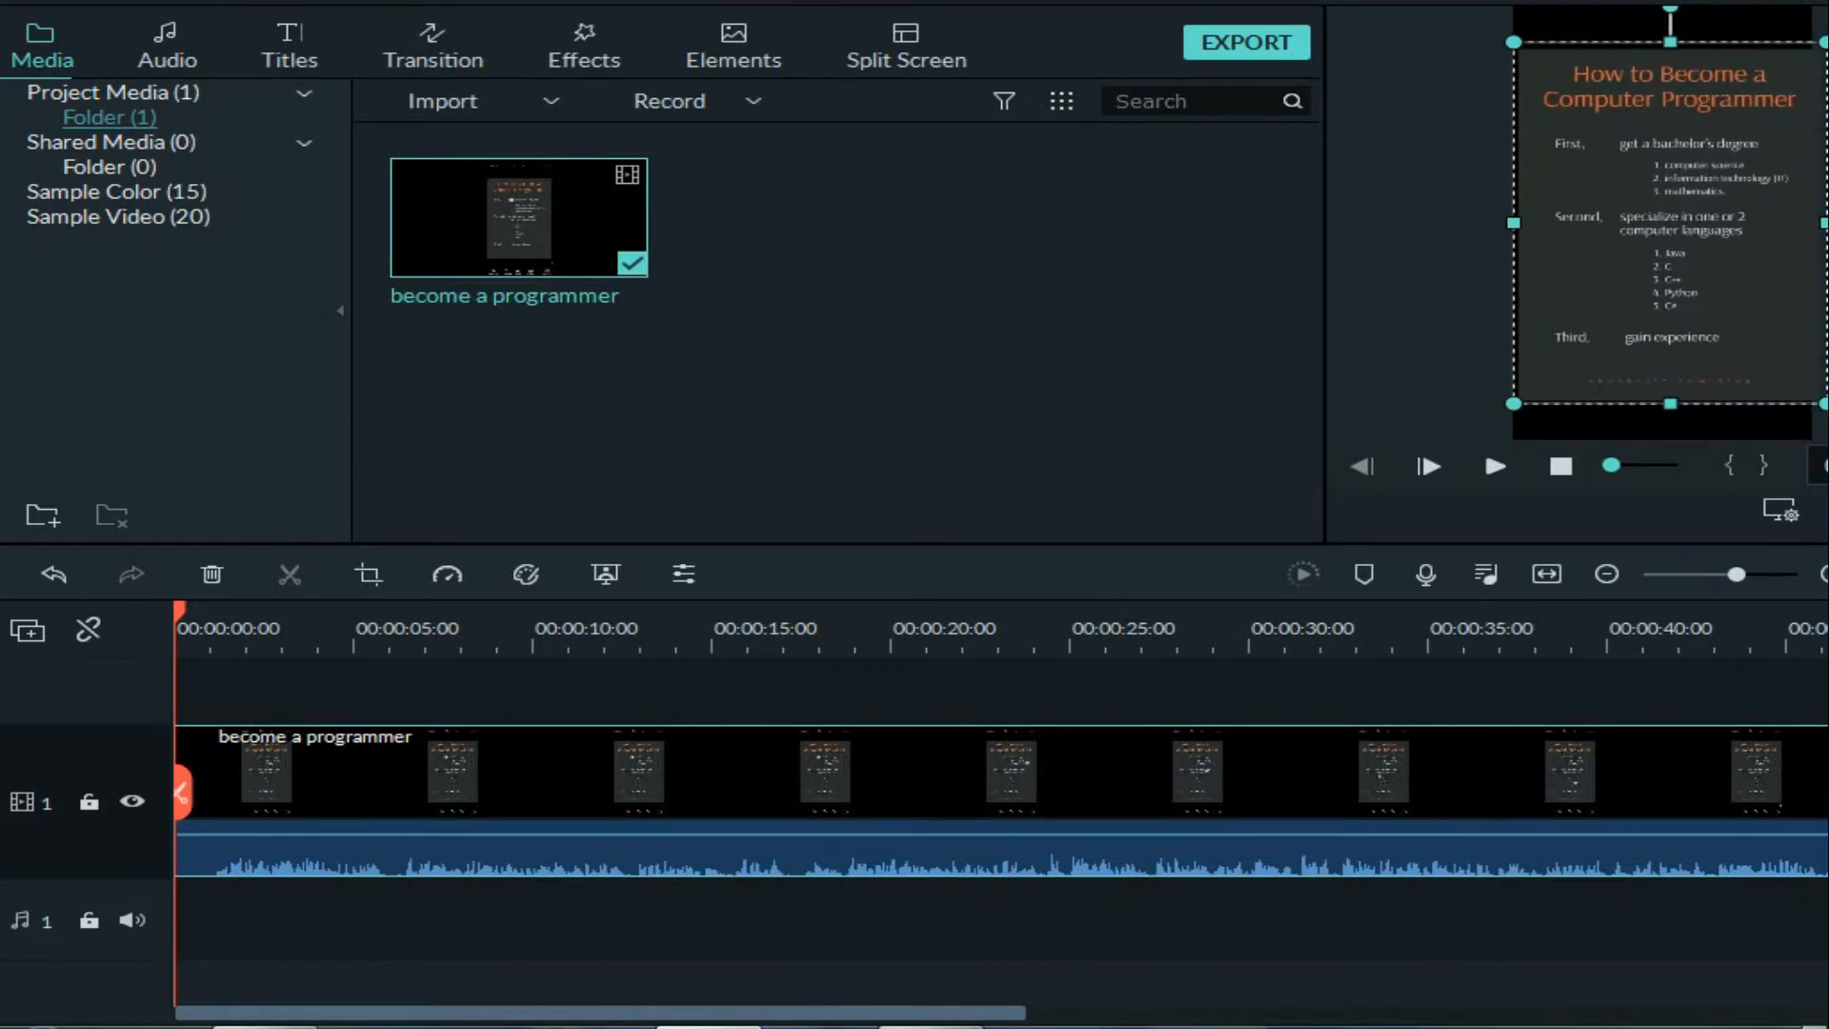
left_click_drag(1514, 223, 1504, 223)
double_click(666, 777)
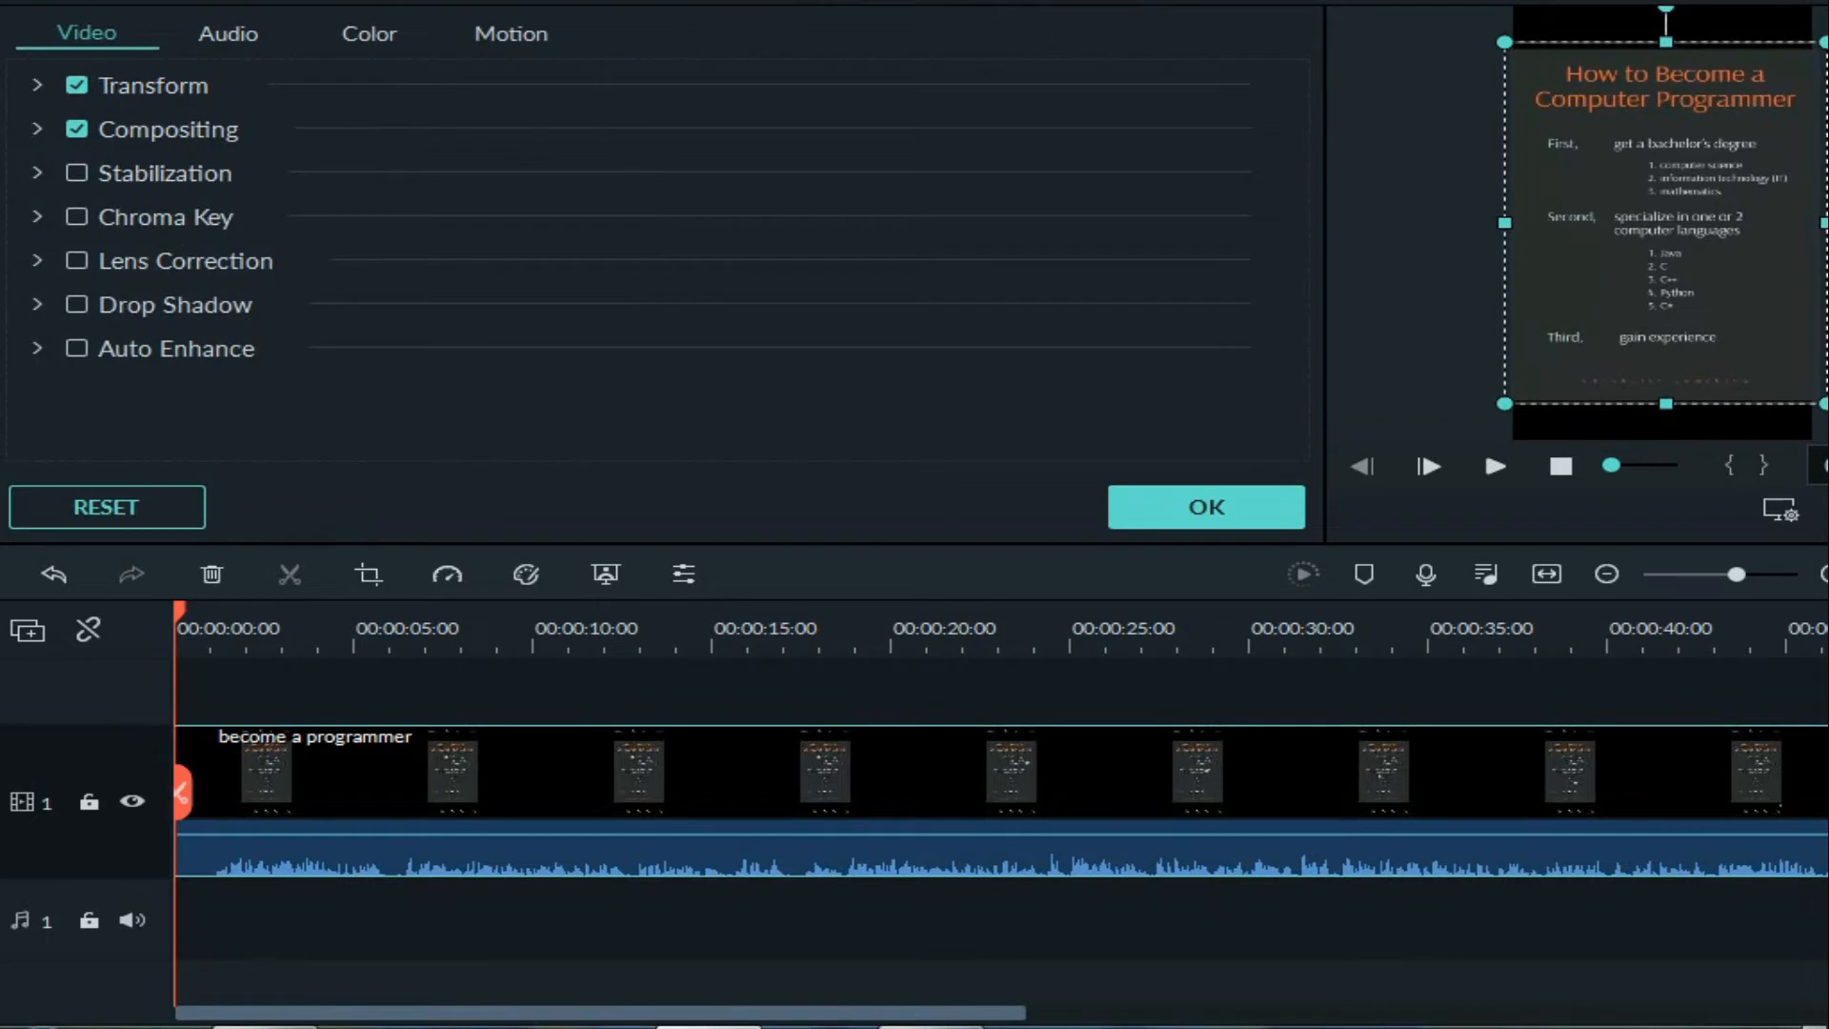
left_click(1206, 507)
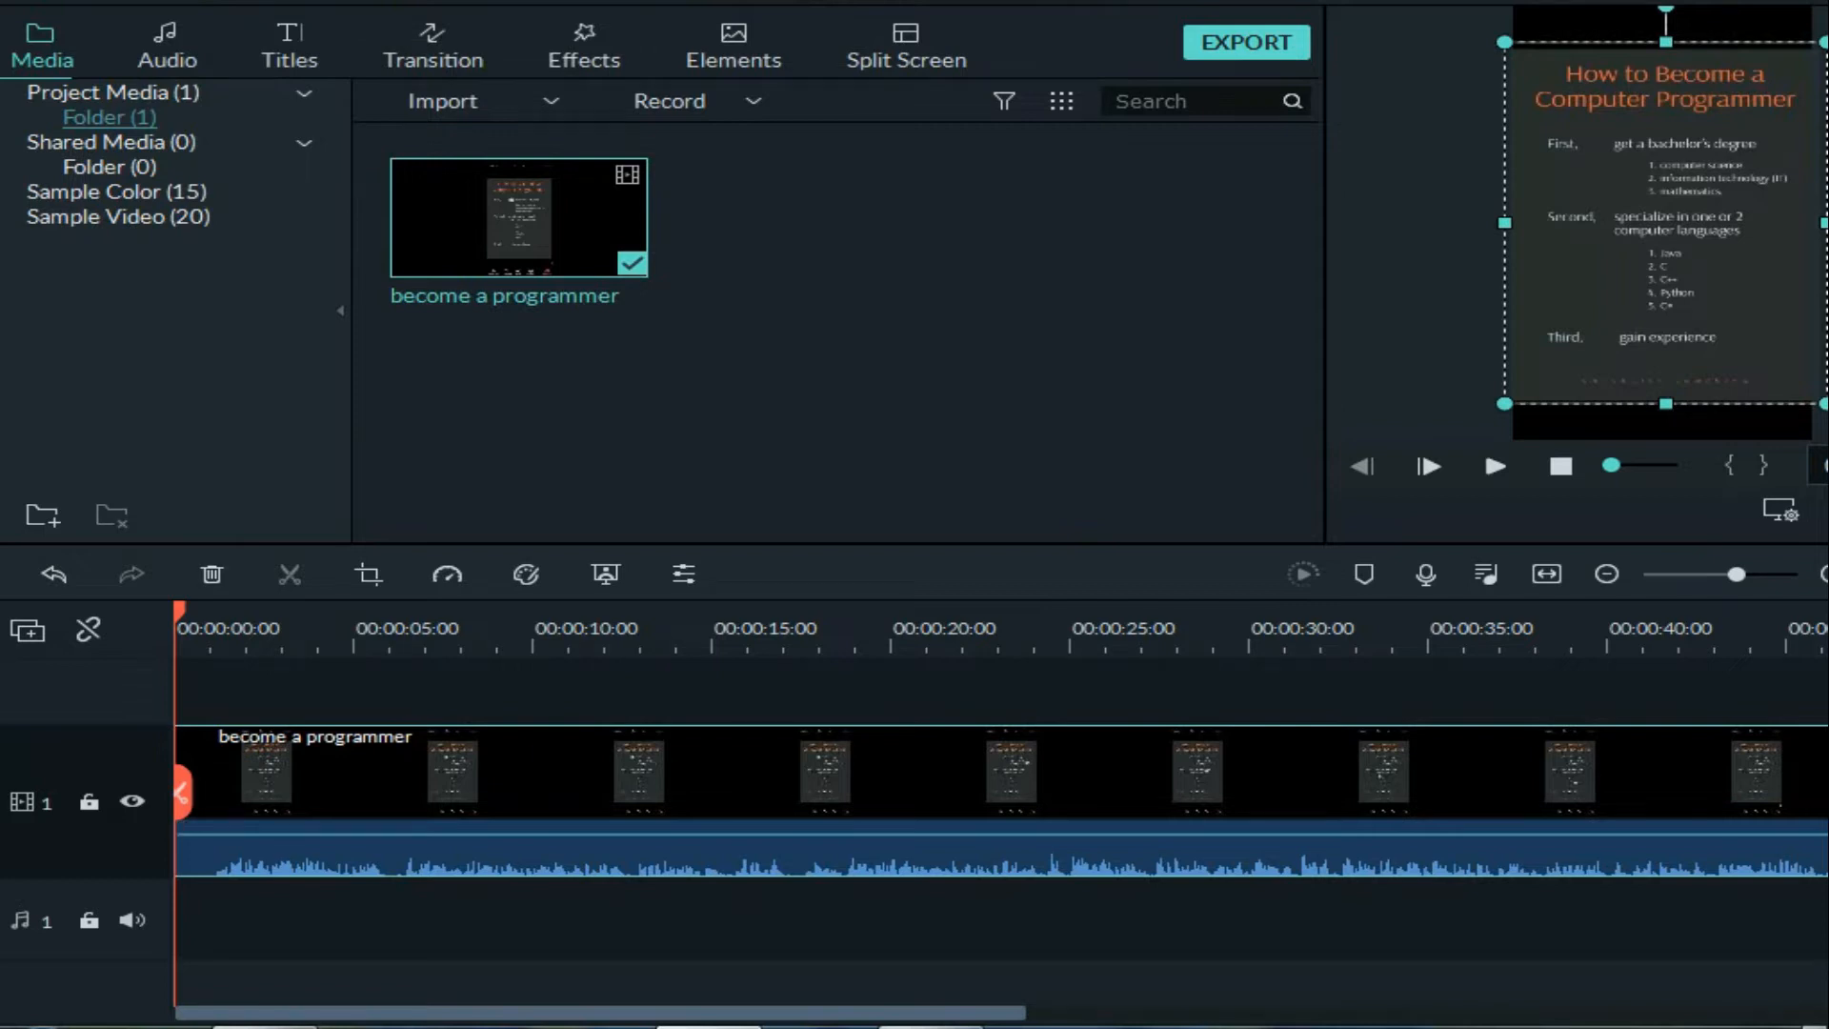
Play the opening second of the clip and raise the clip's audio volume on the timeline.
key("ctrl+equal")
key("ctrl+equal")
key("ctrl+equal")
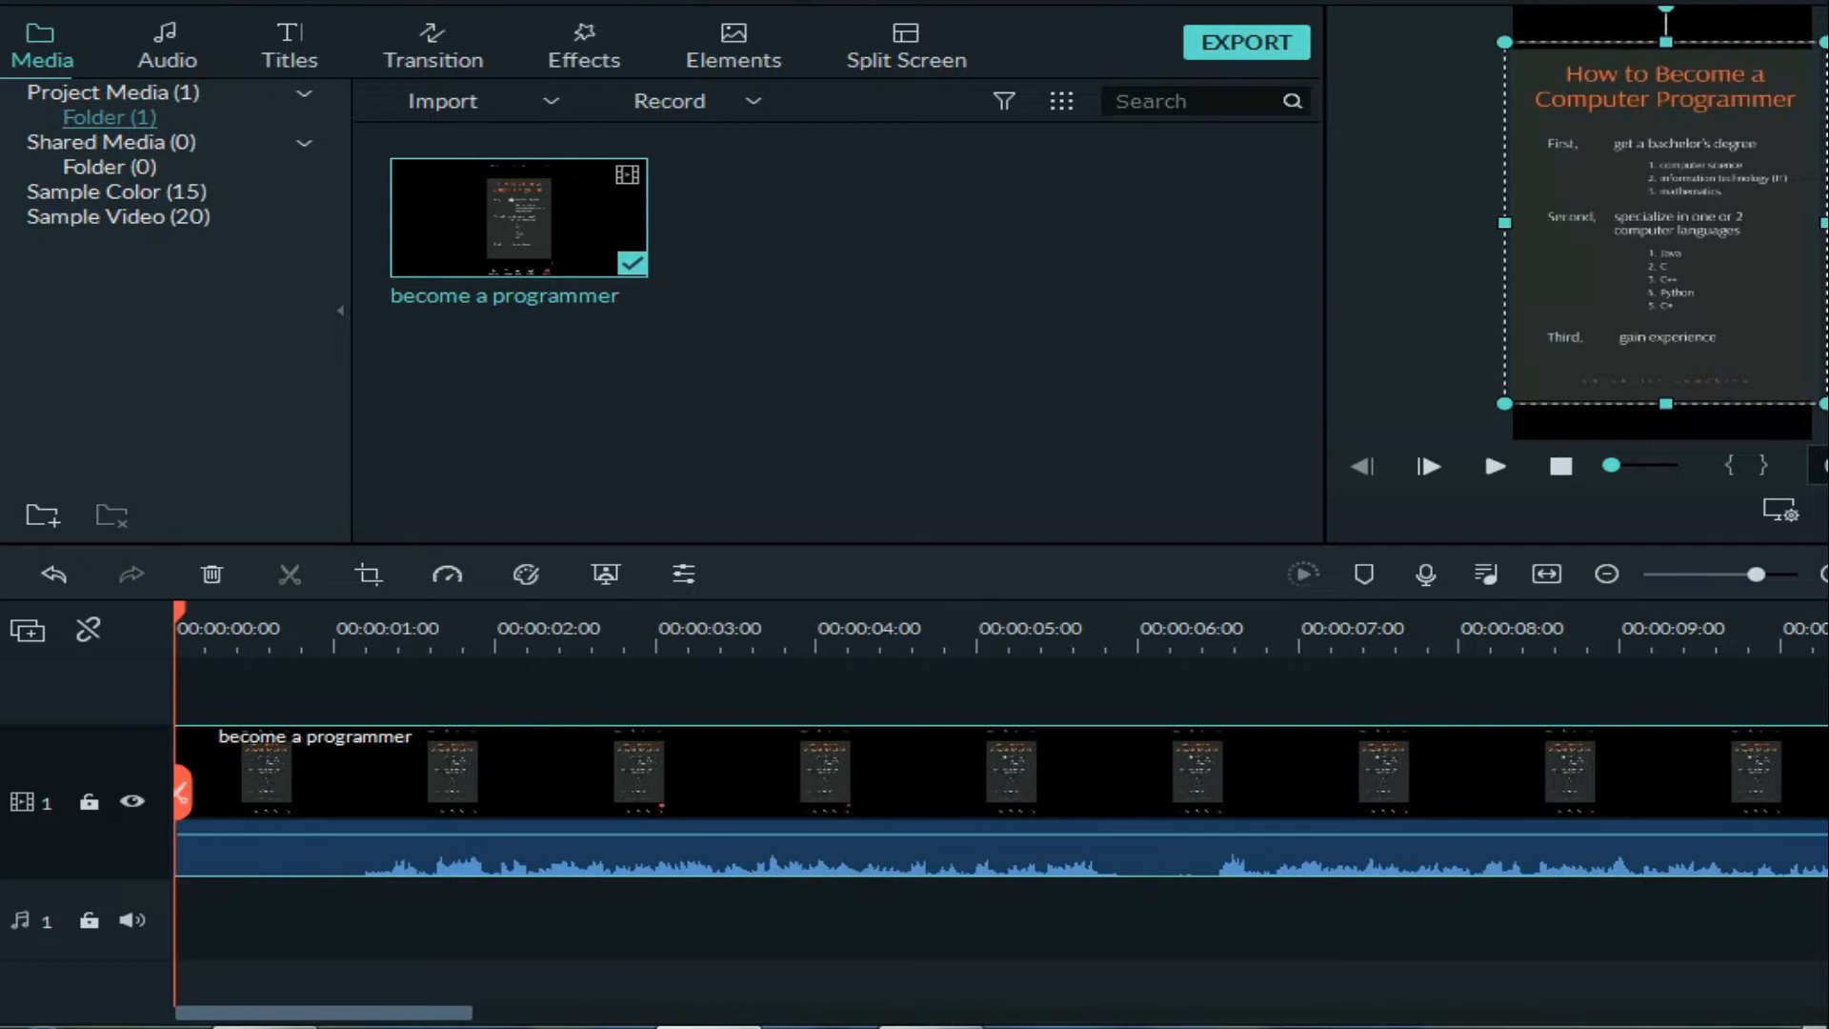
key("space")
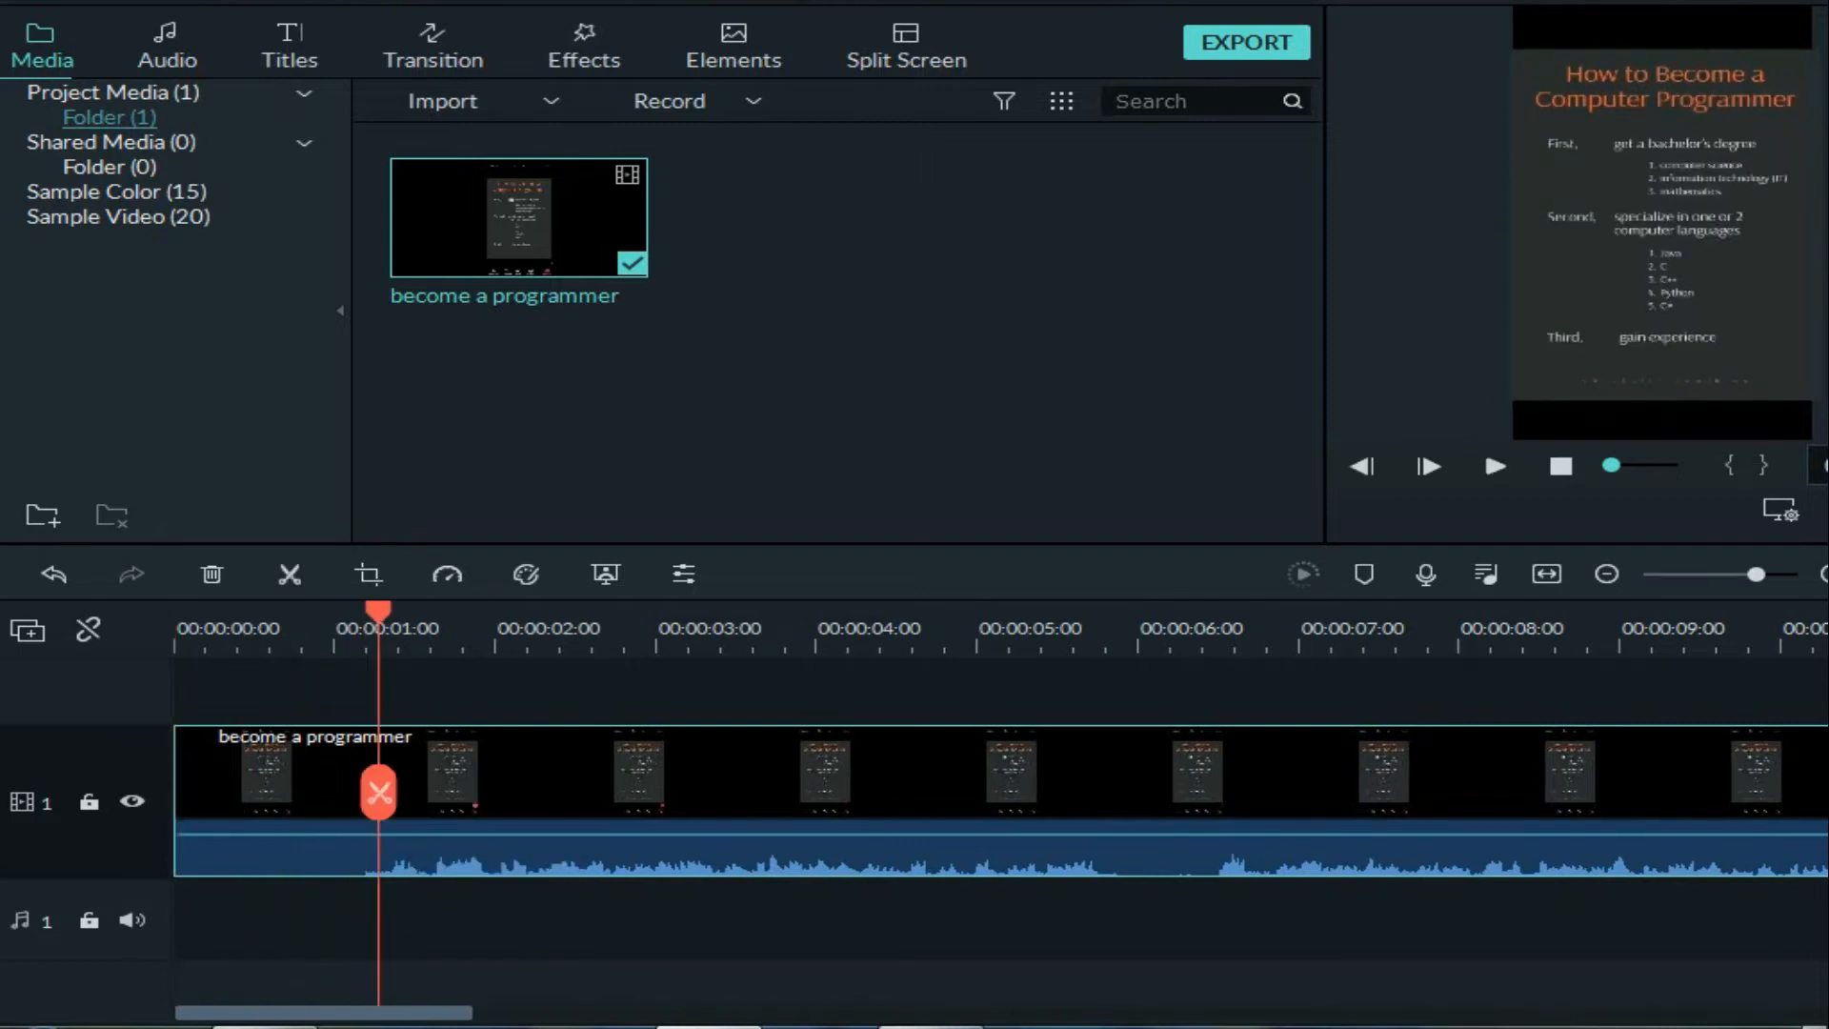
left_click_drag(476, 835, 480, 828)
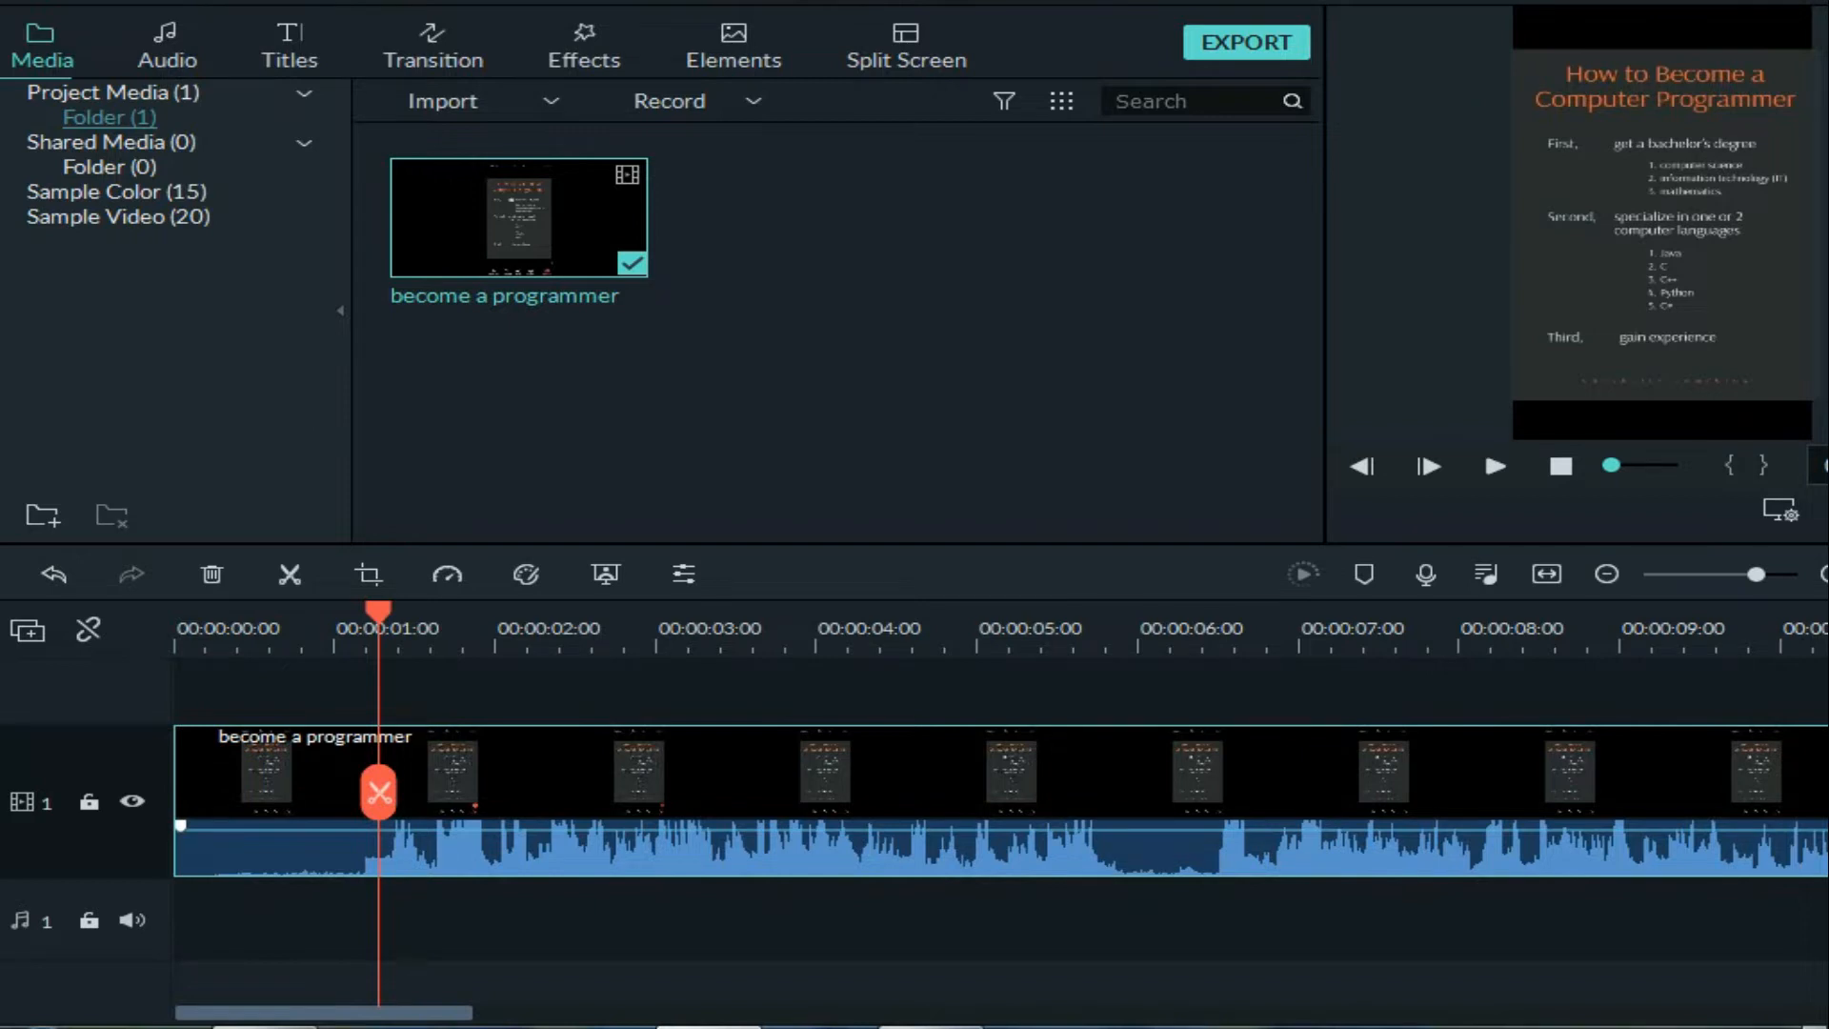
scroll(1000, 800, "right", 2)
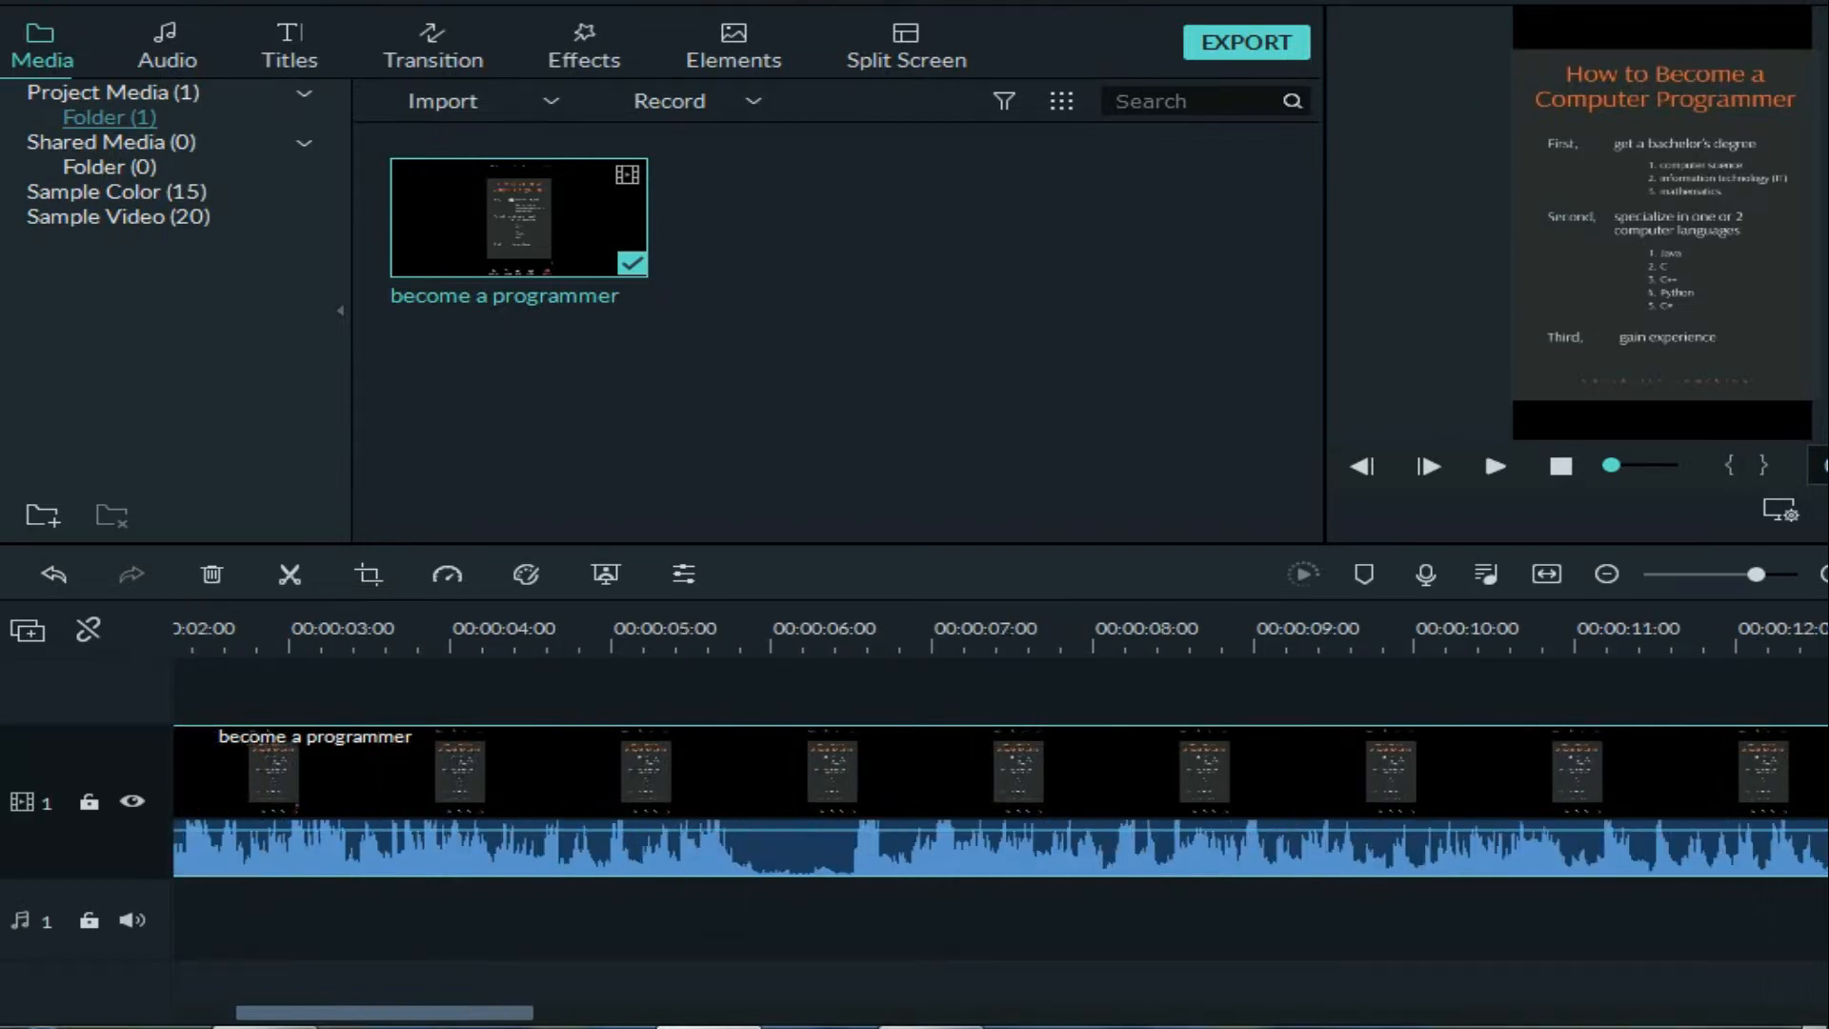
scroll(379, 792, "left", 2)
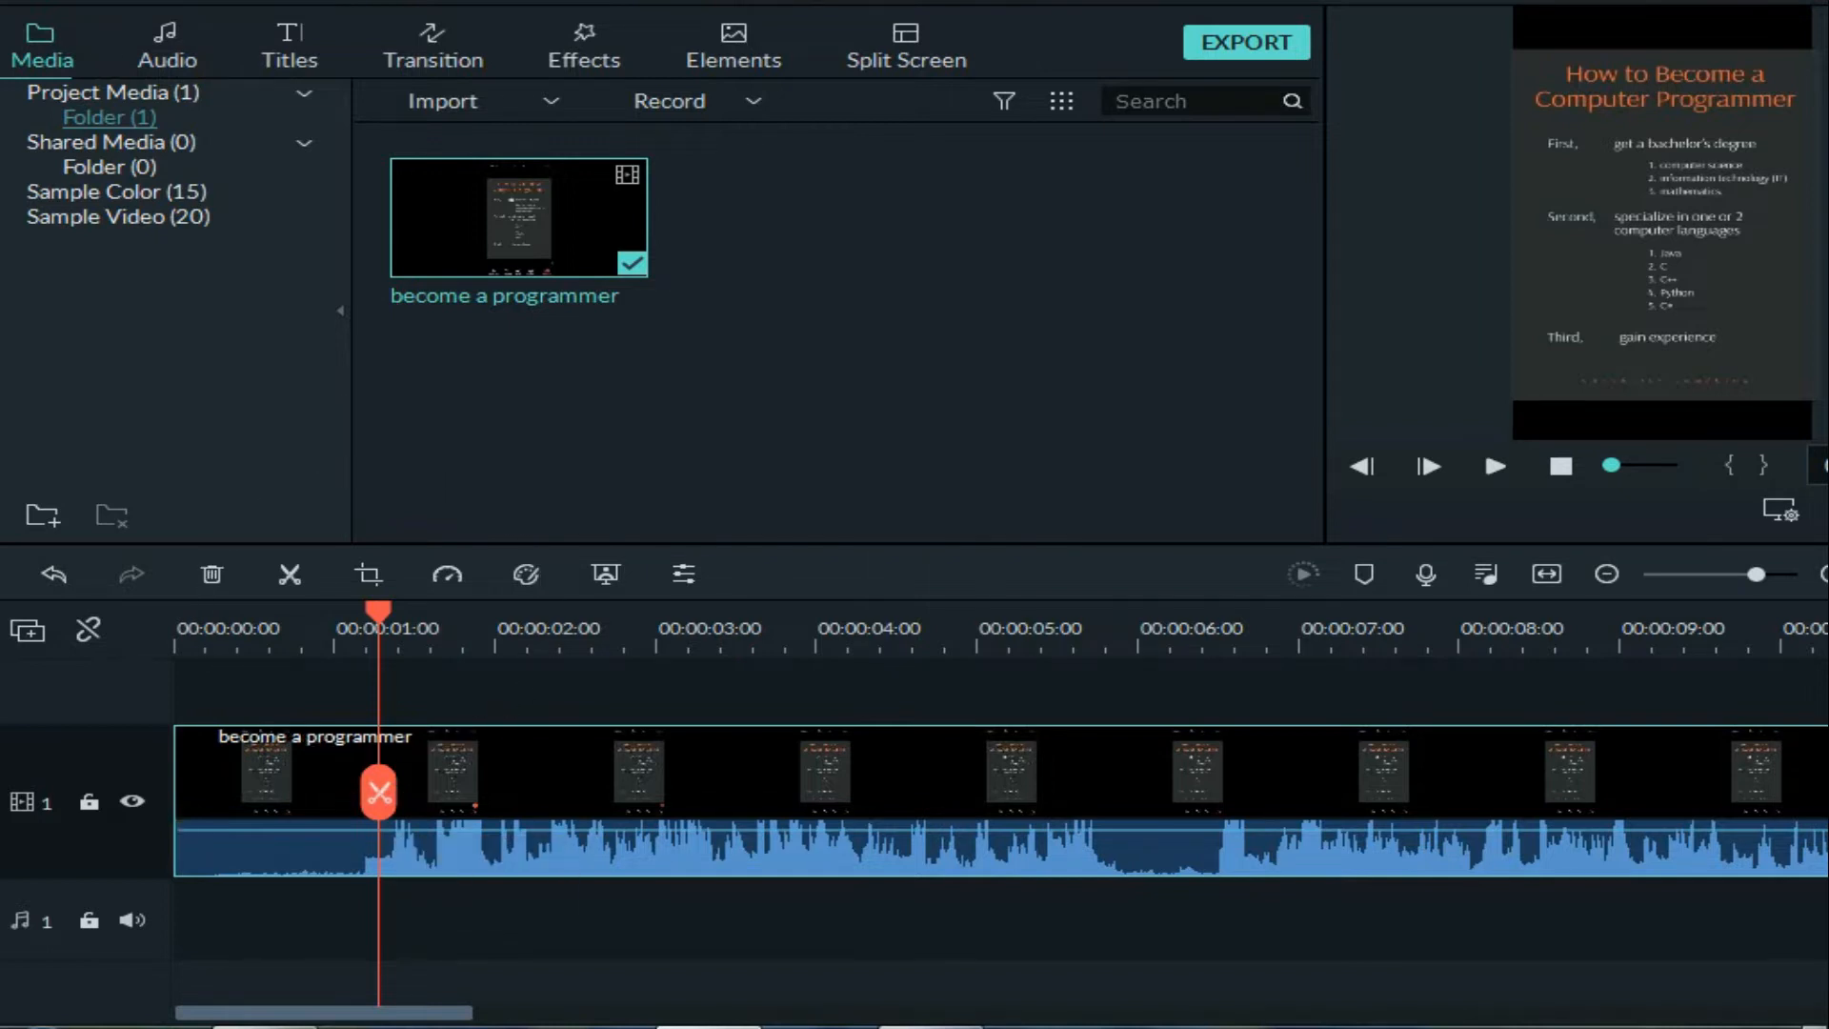
Trim off the silent opening of about 1.2 seconds and move the remaining clip to the timeline's start.
left_click_drag(378, 611, 360, 611)
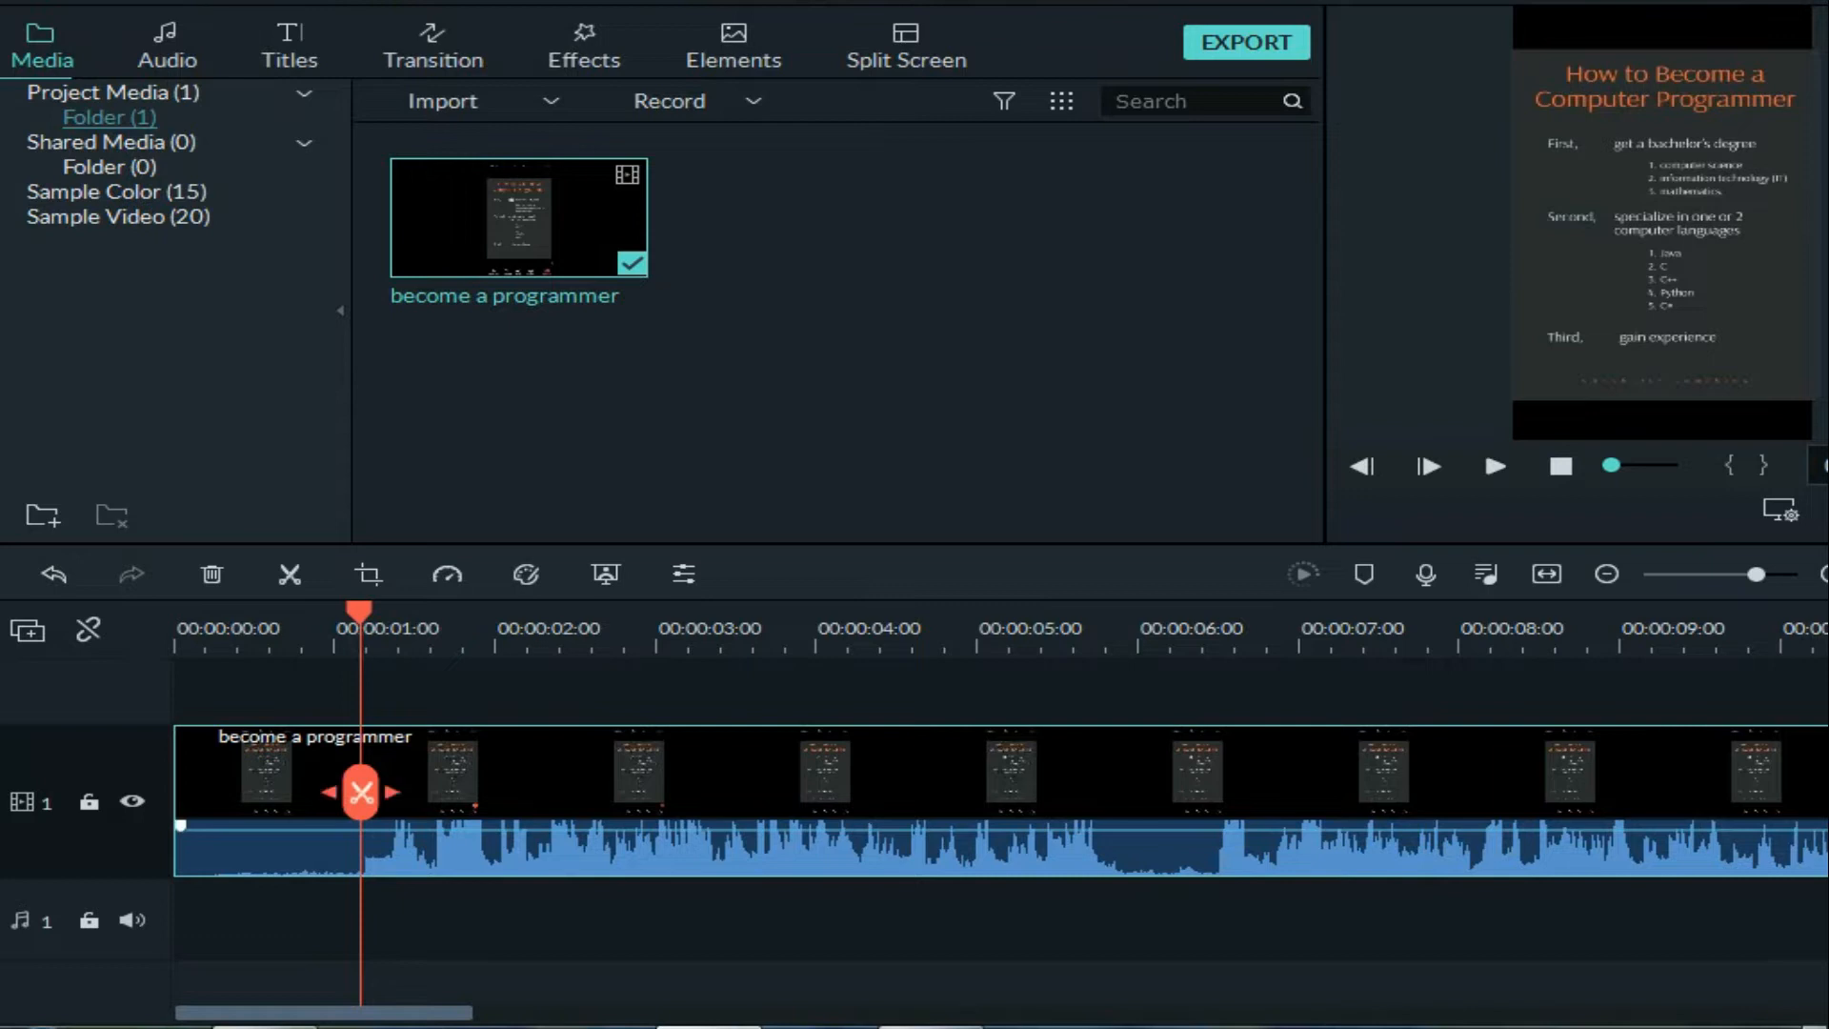
left_click(361, 791)
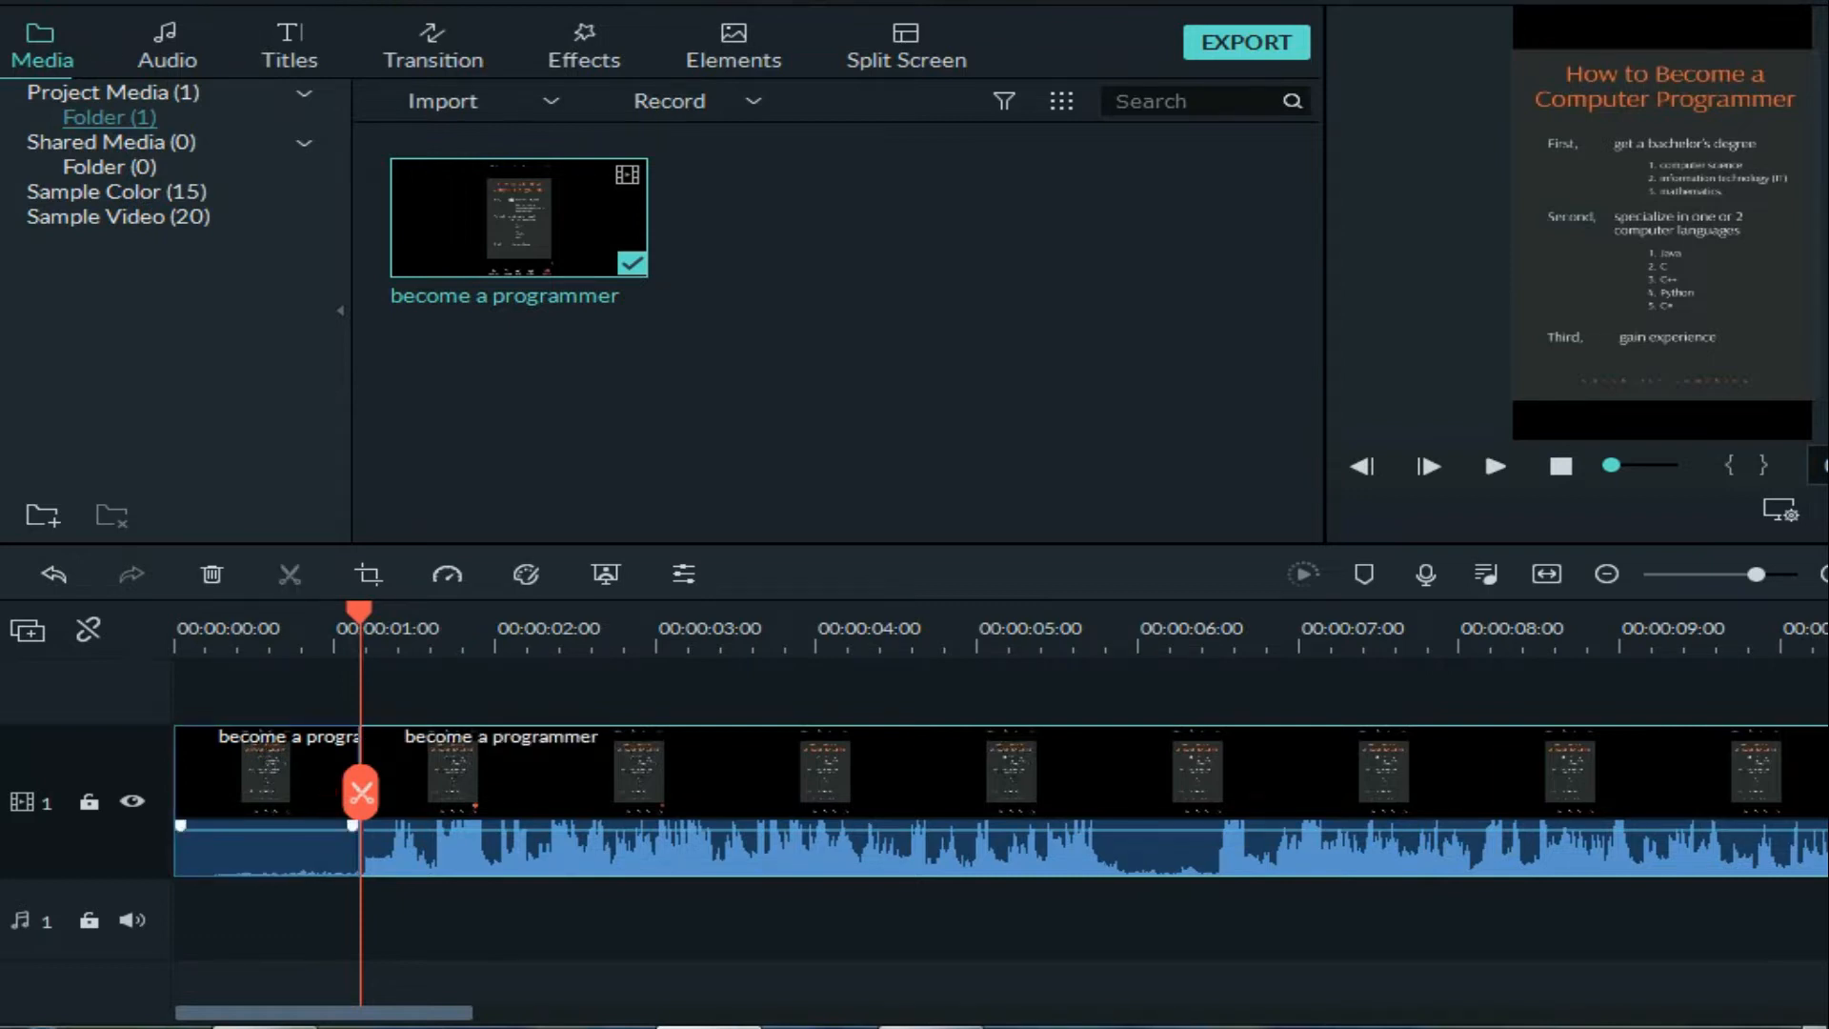
key("Delete")
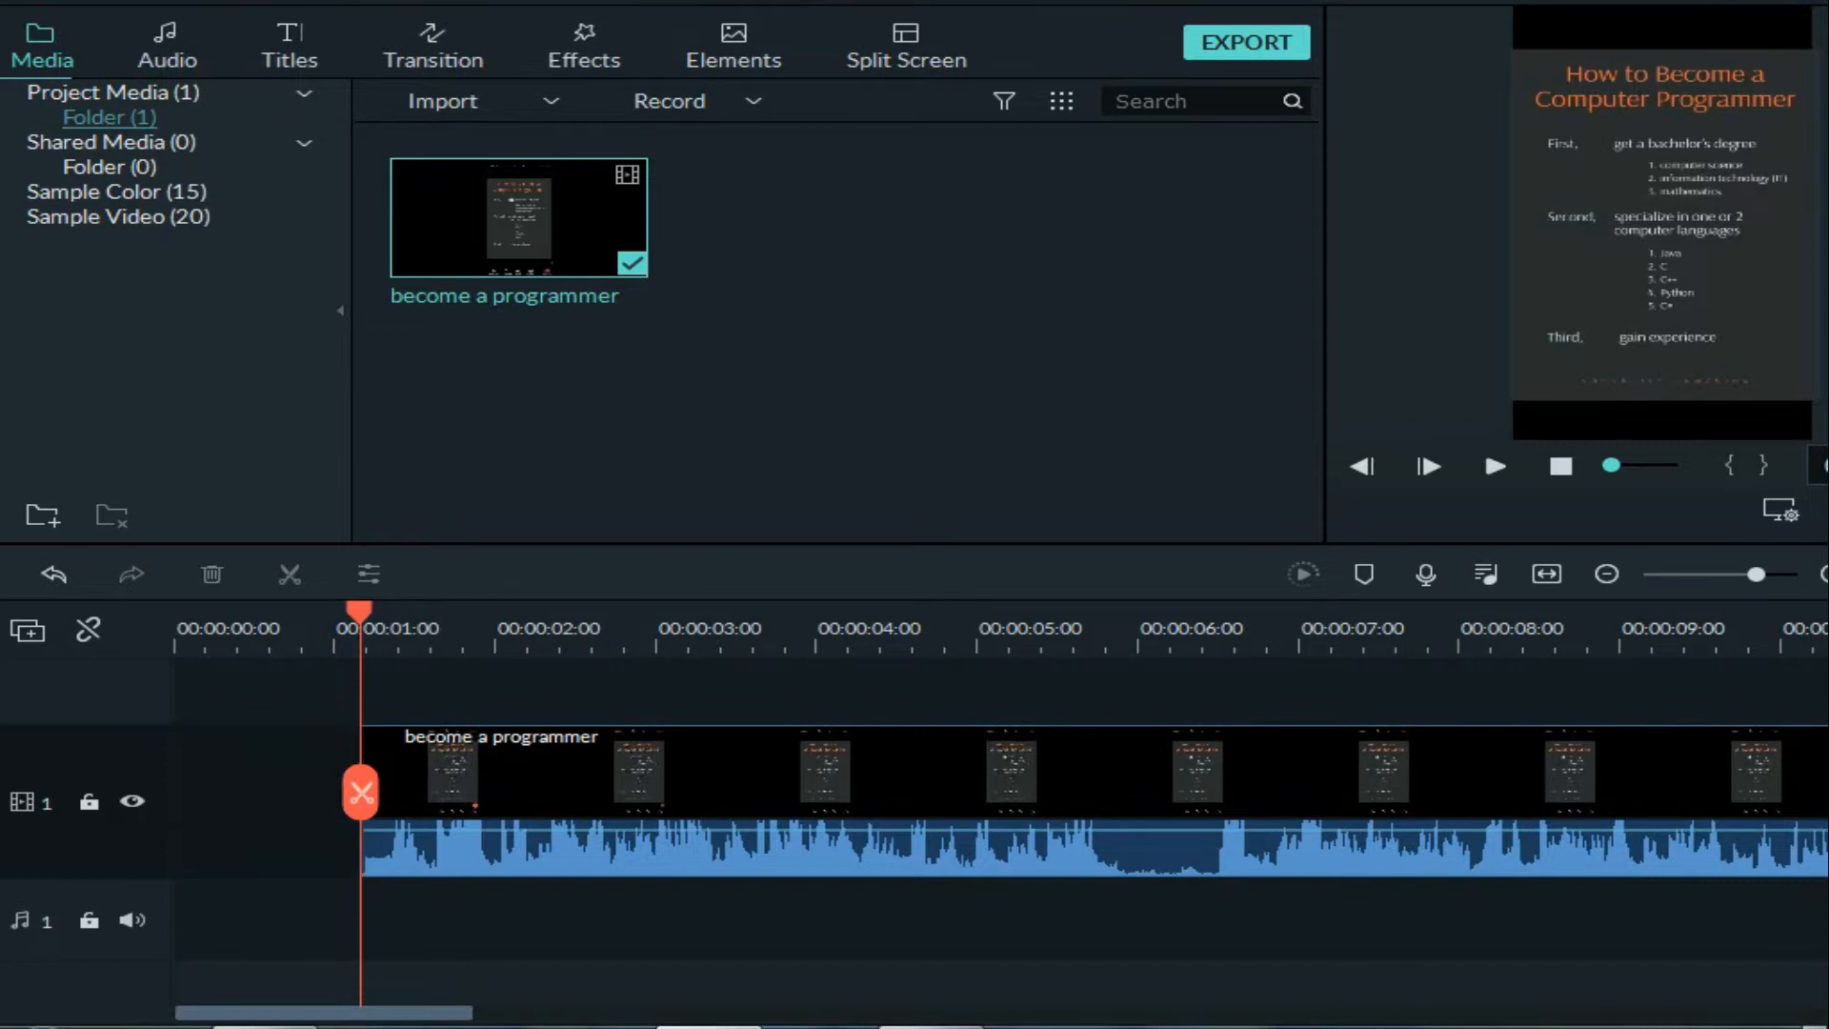
left_click_drag(571, 781, 385, 781)
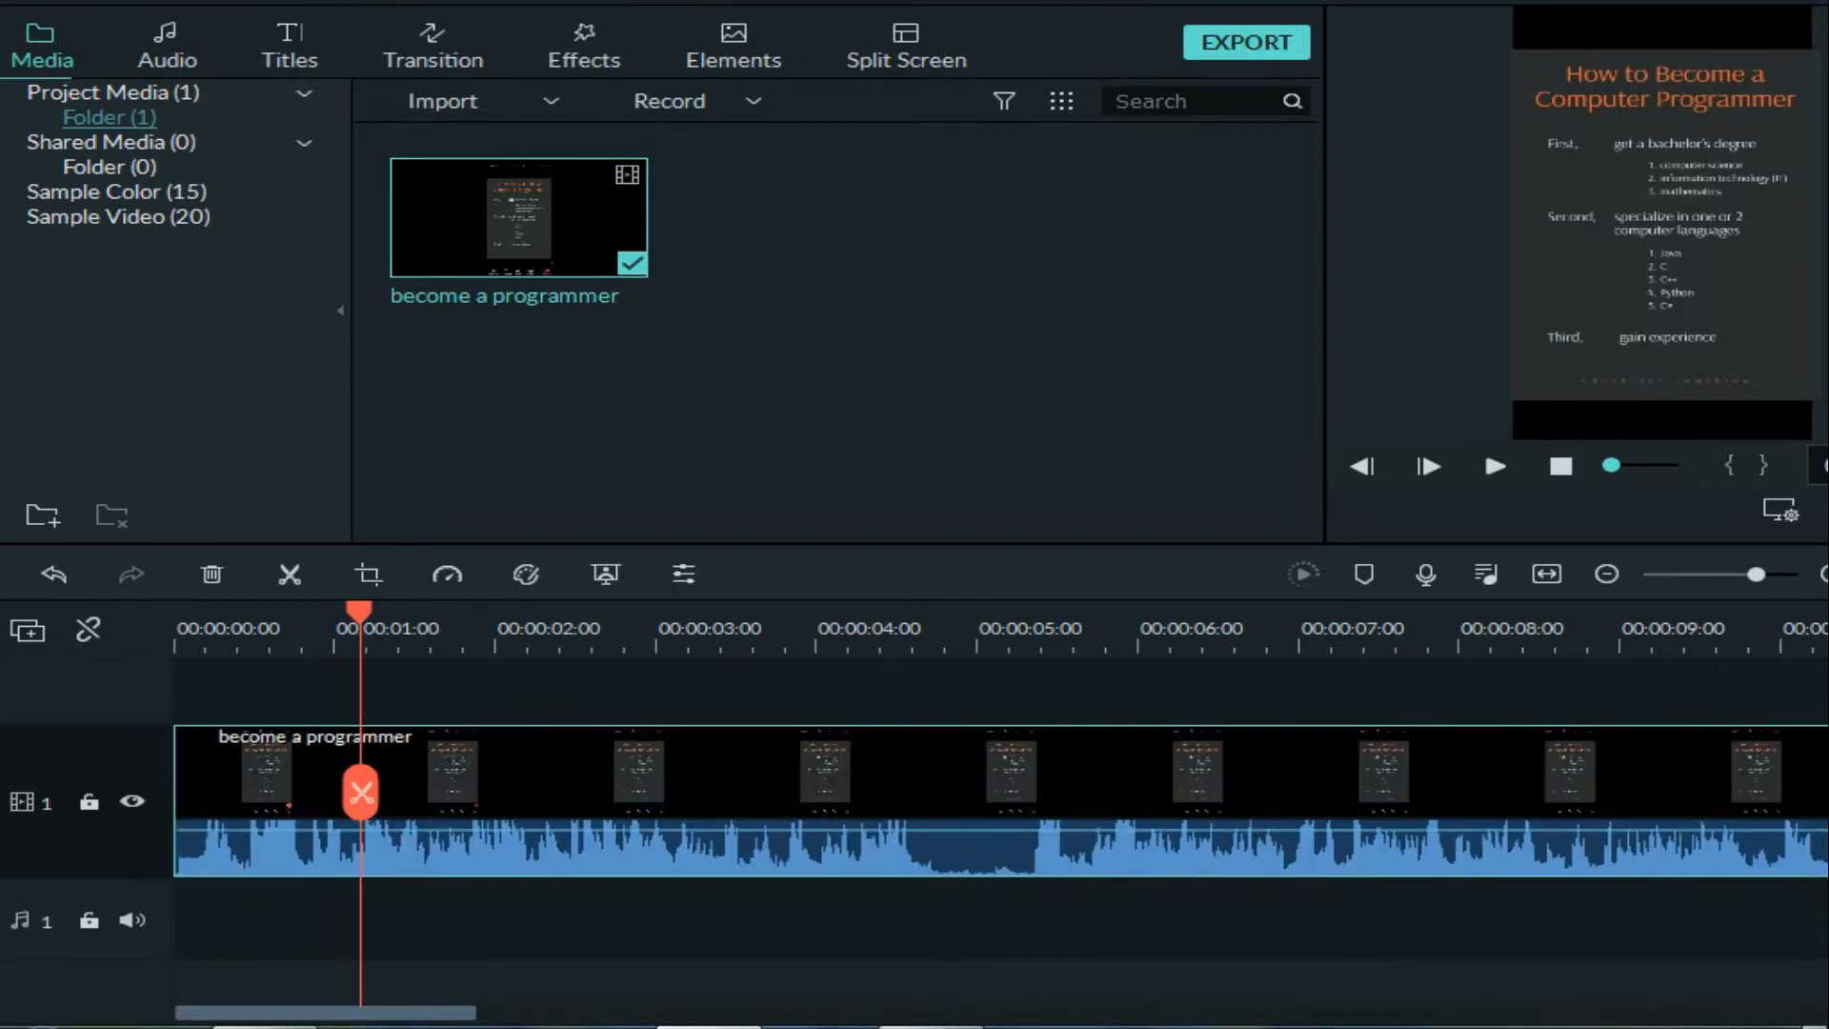
Place the playhead about 0.2 seconds into the clip and select the clip in the preview.
left_click(176, 640)
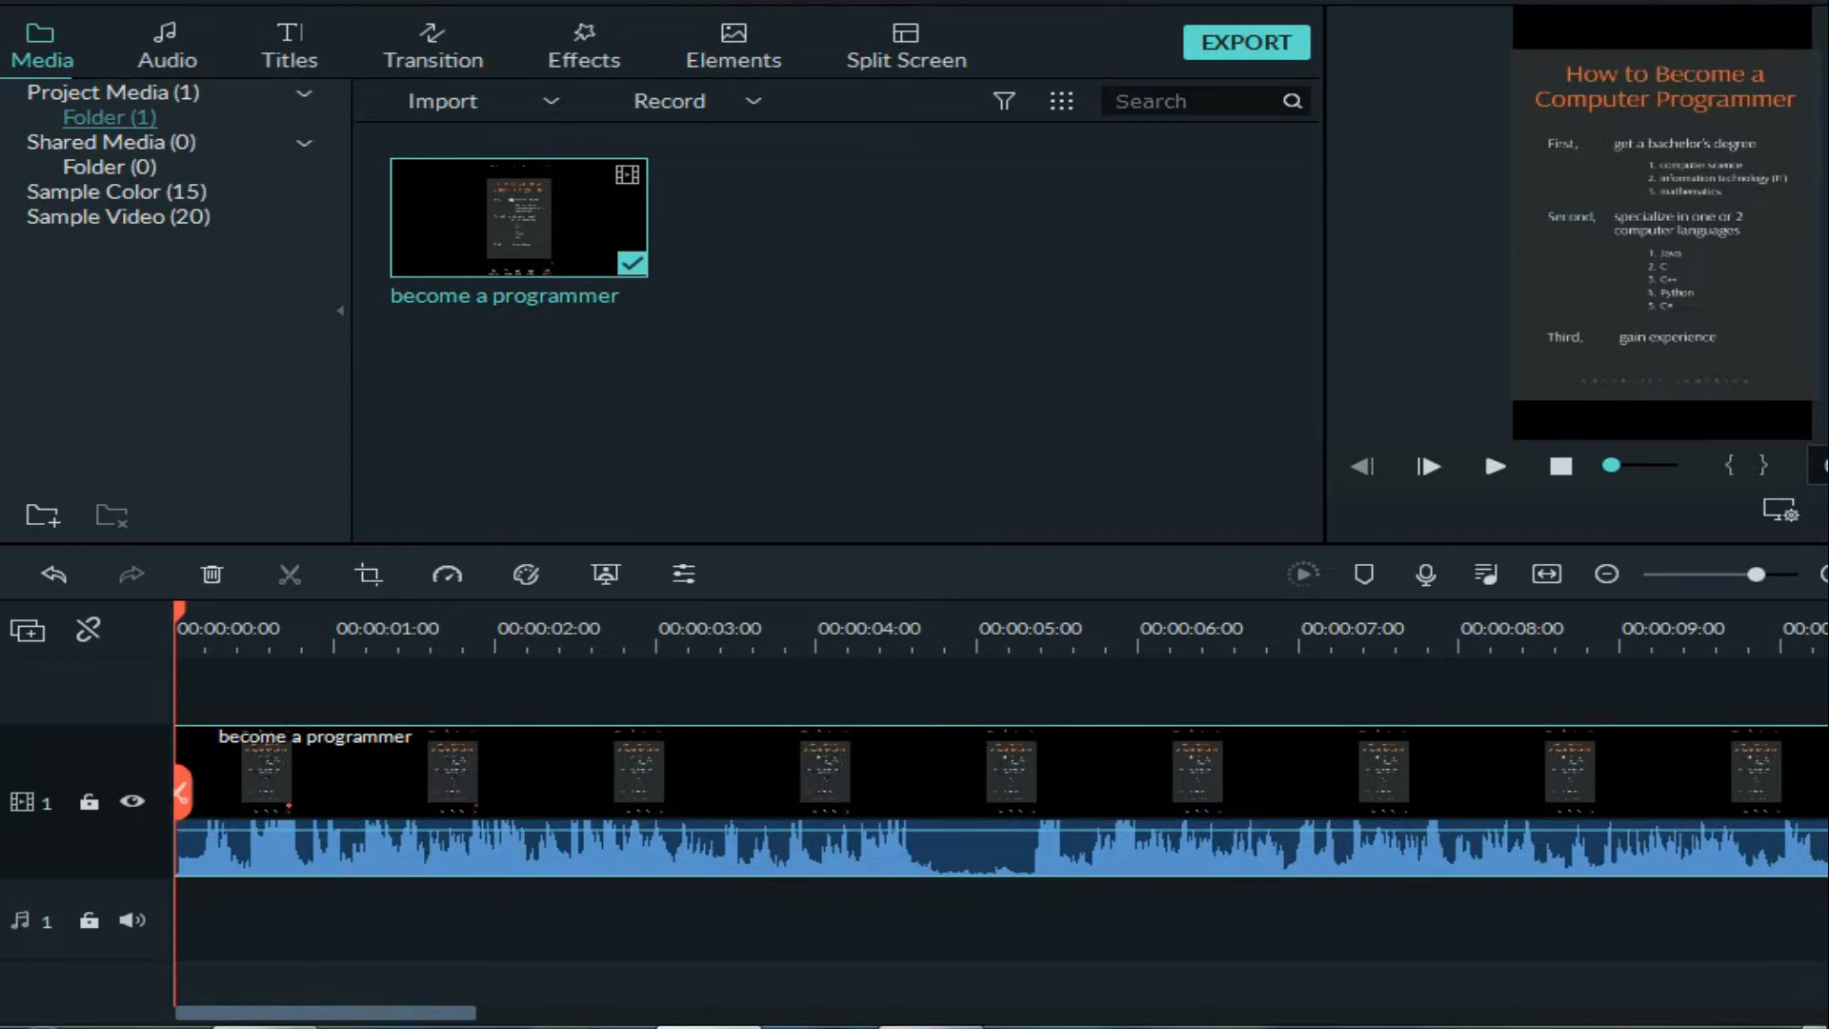
left_click(211, 640)
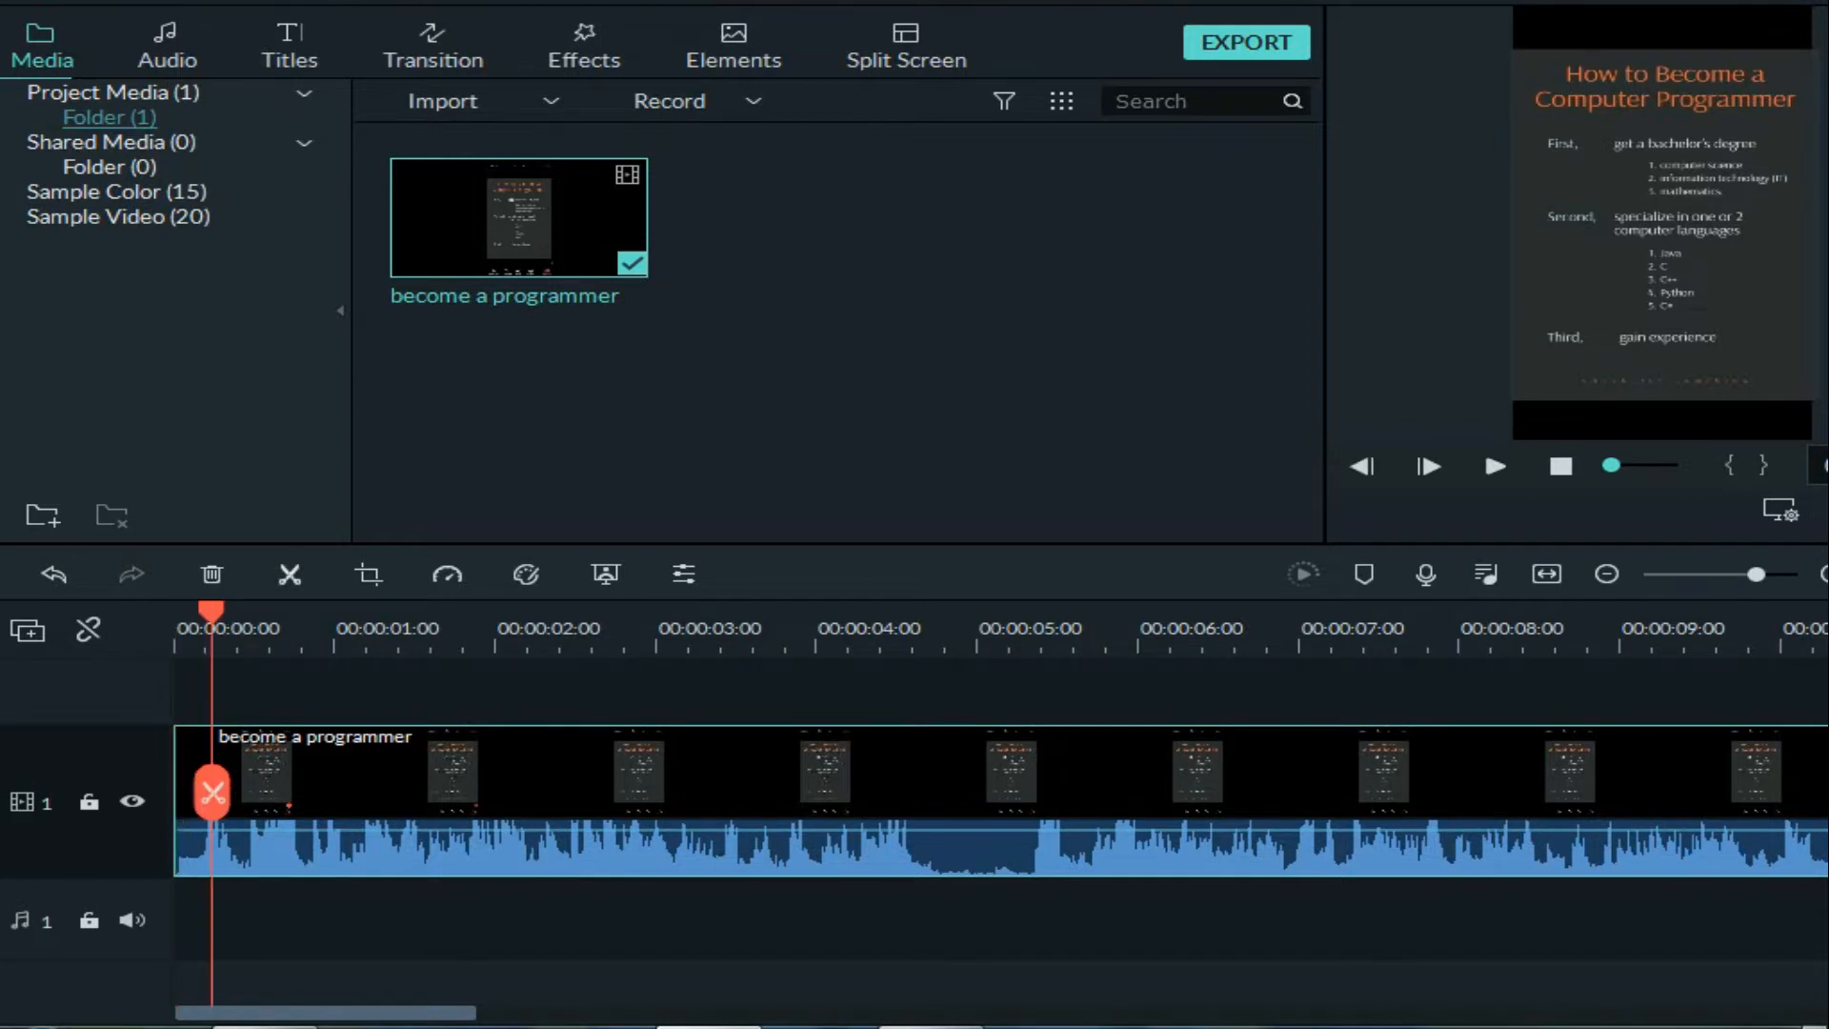
left_click(369, 574)
left_click(1665, 223)
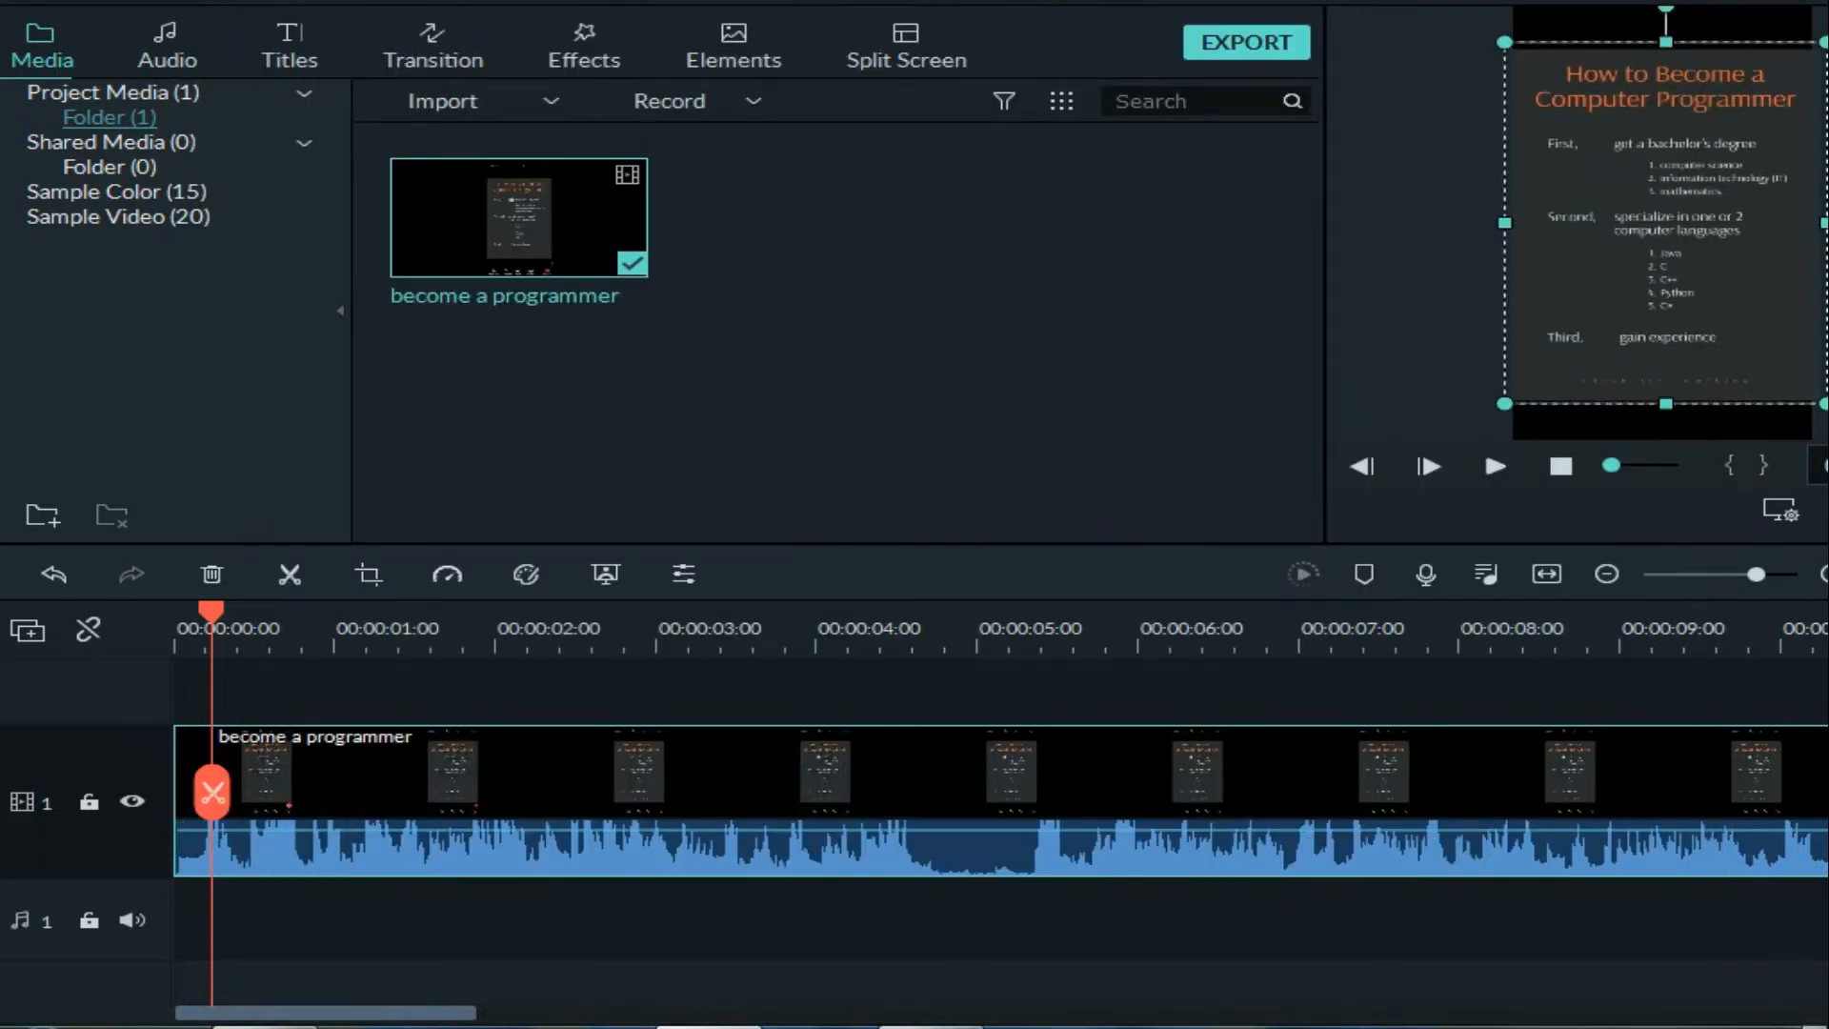
Set the clip's speed to Normal and play back its first three seconds or so.
left_click(446, 574)
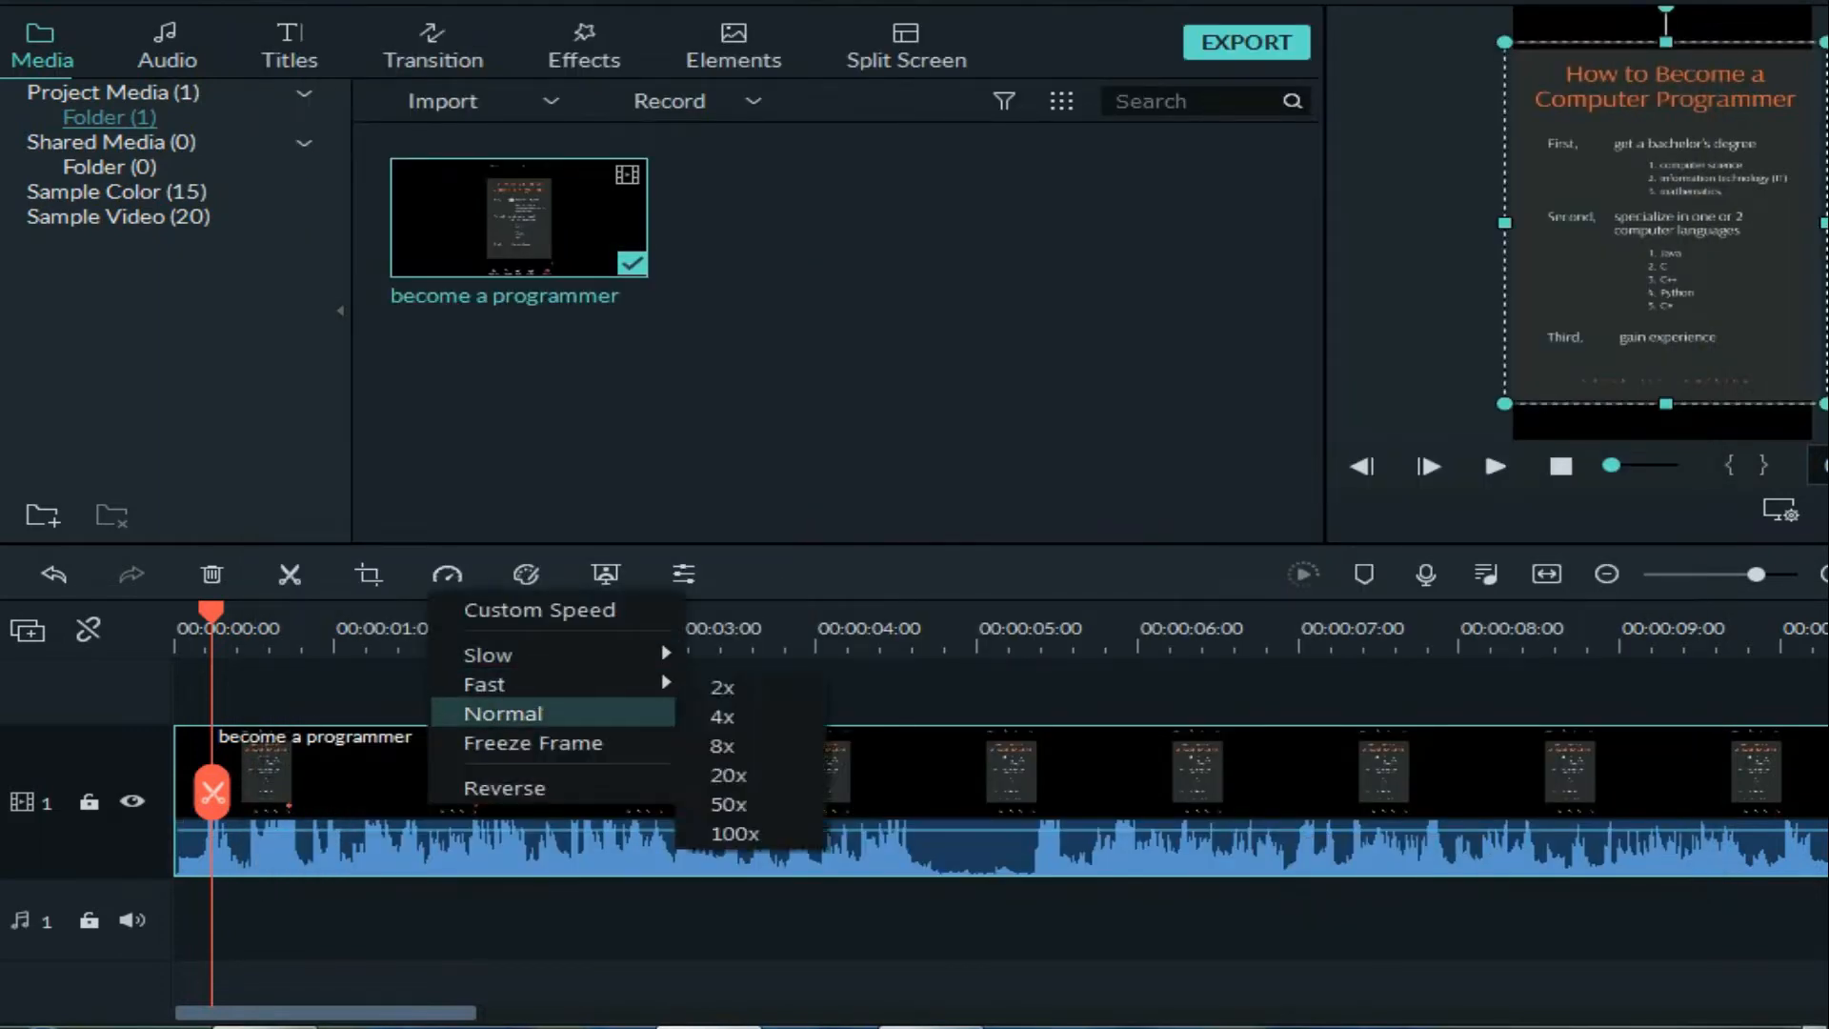
left_click(503, 714)
key("space")
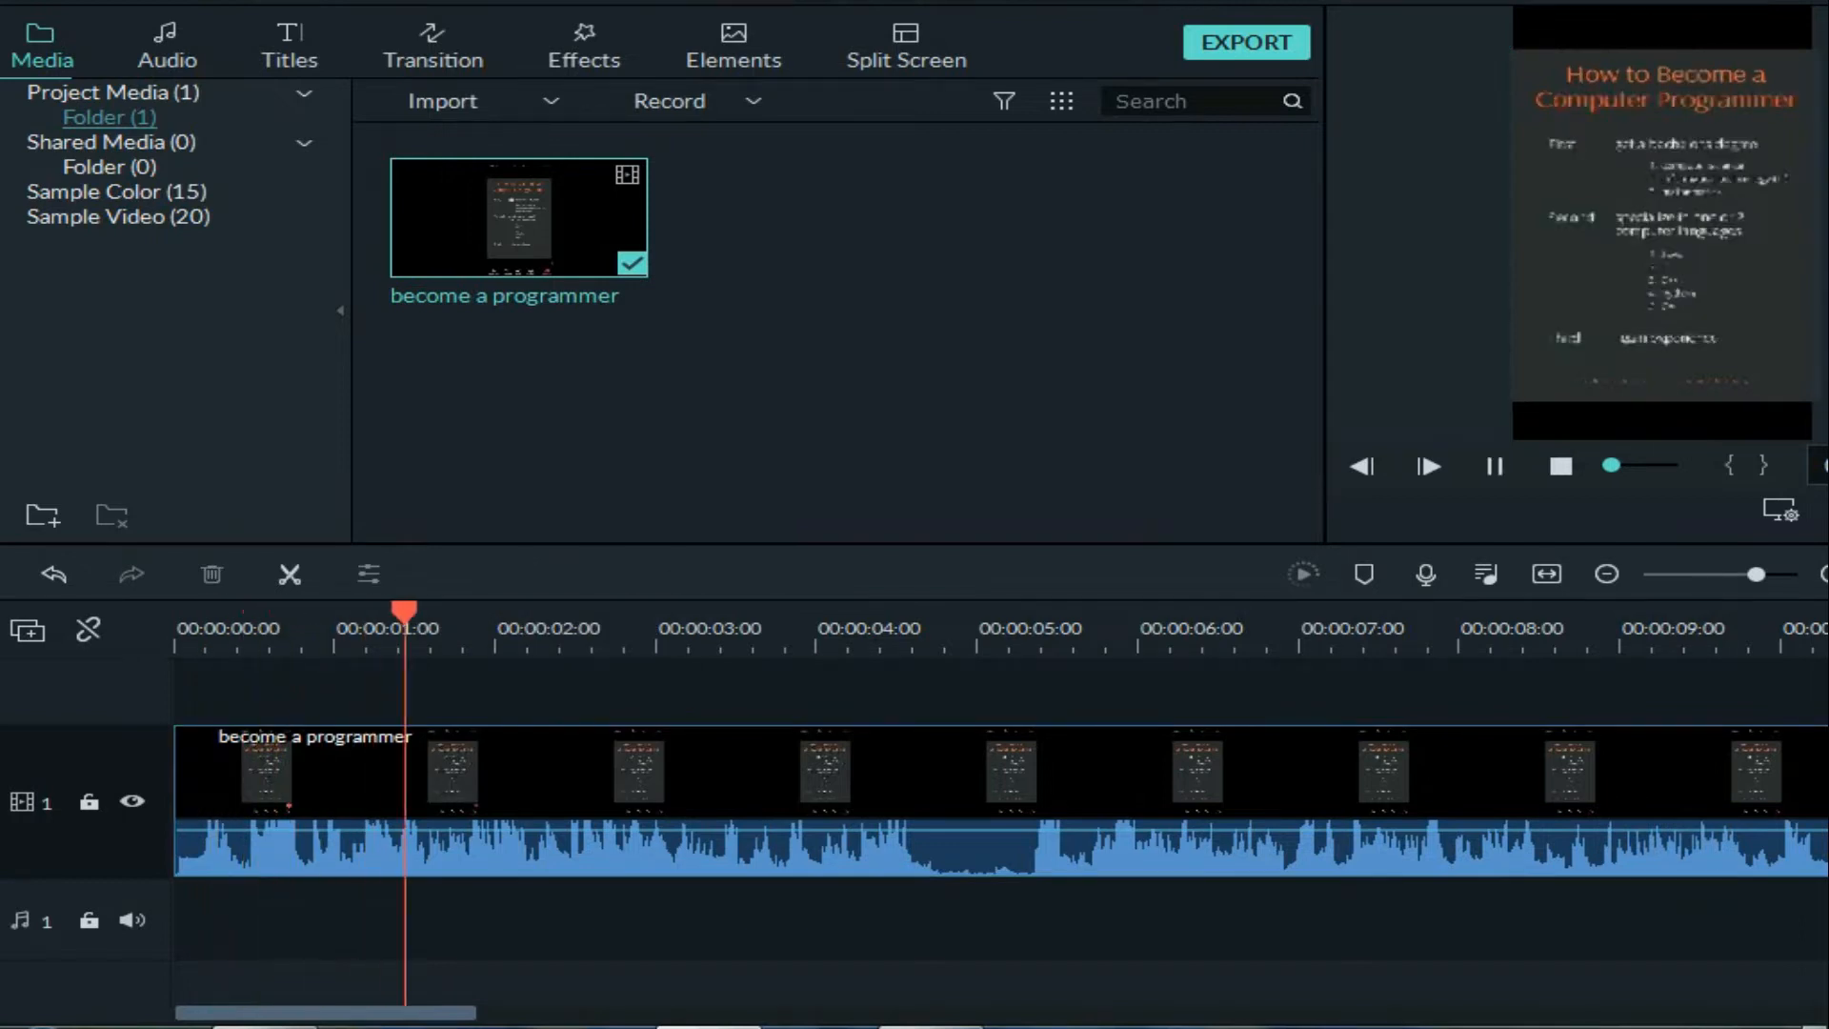
key("space")
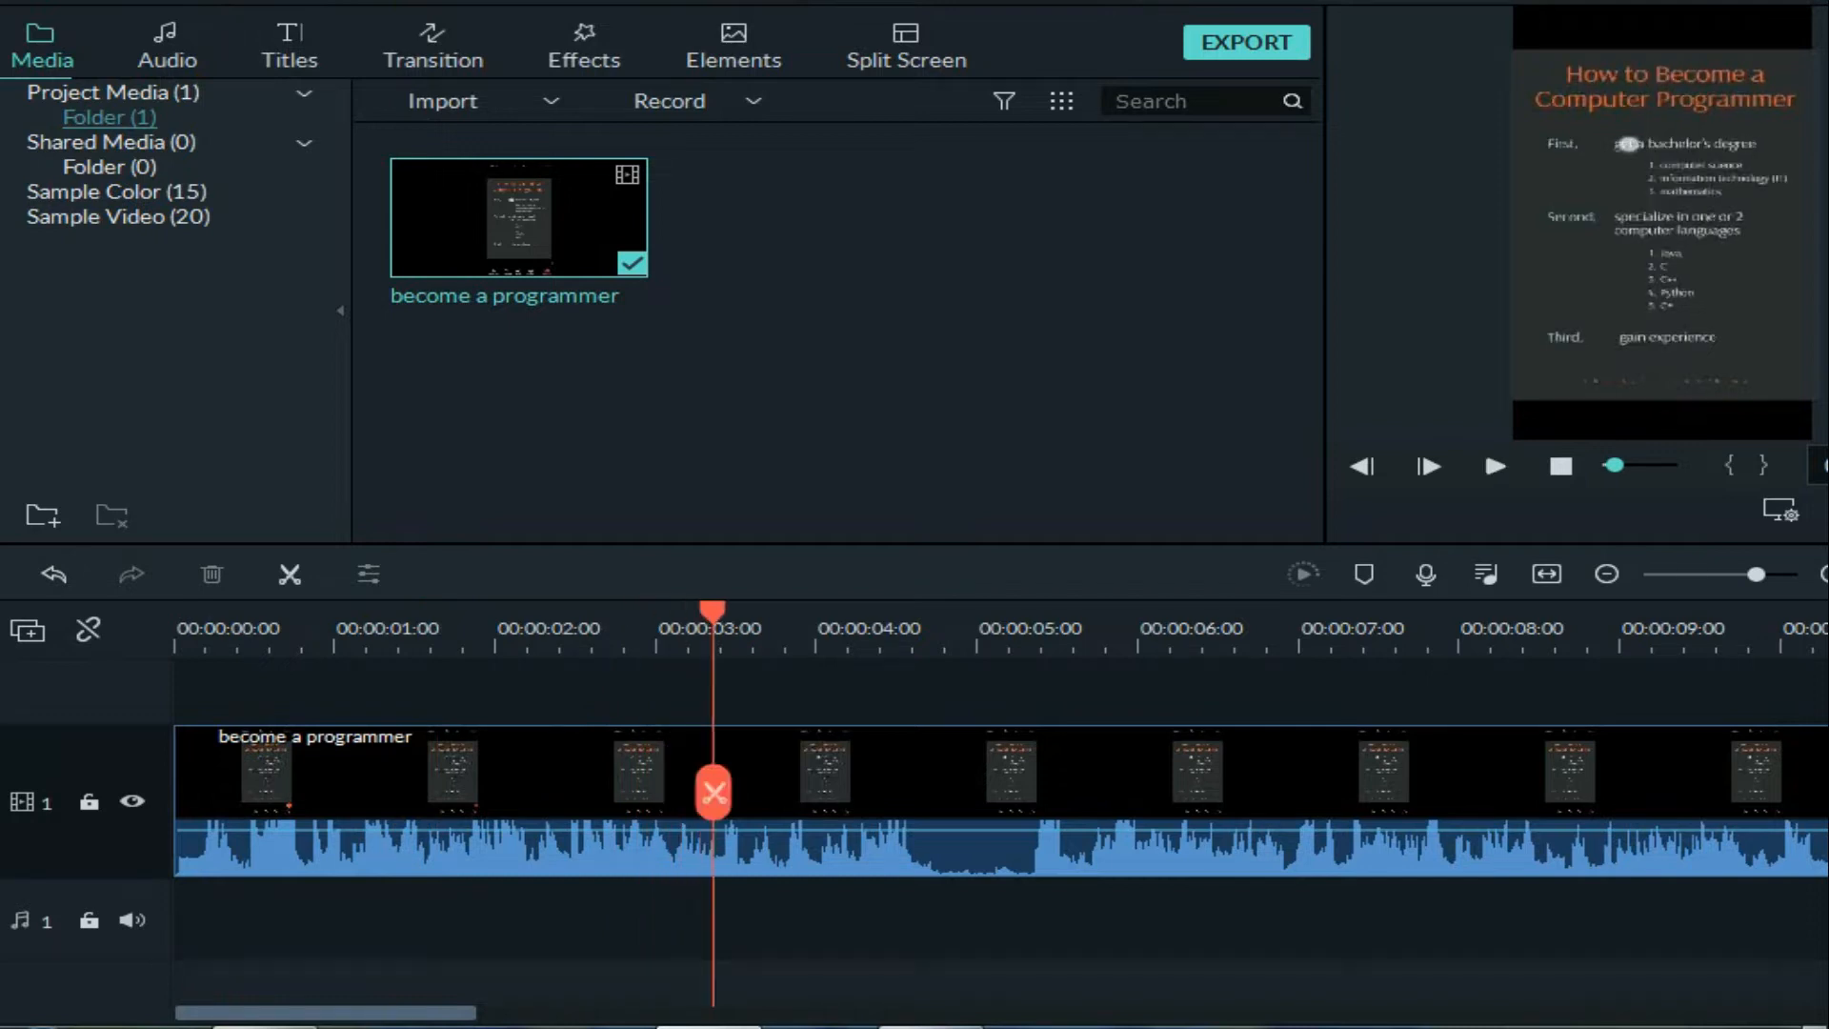
Set the clip's speed to Fast 2x and play back about its first two seconds.
left_click(809, 785)
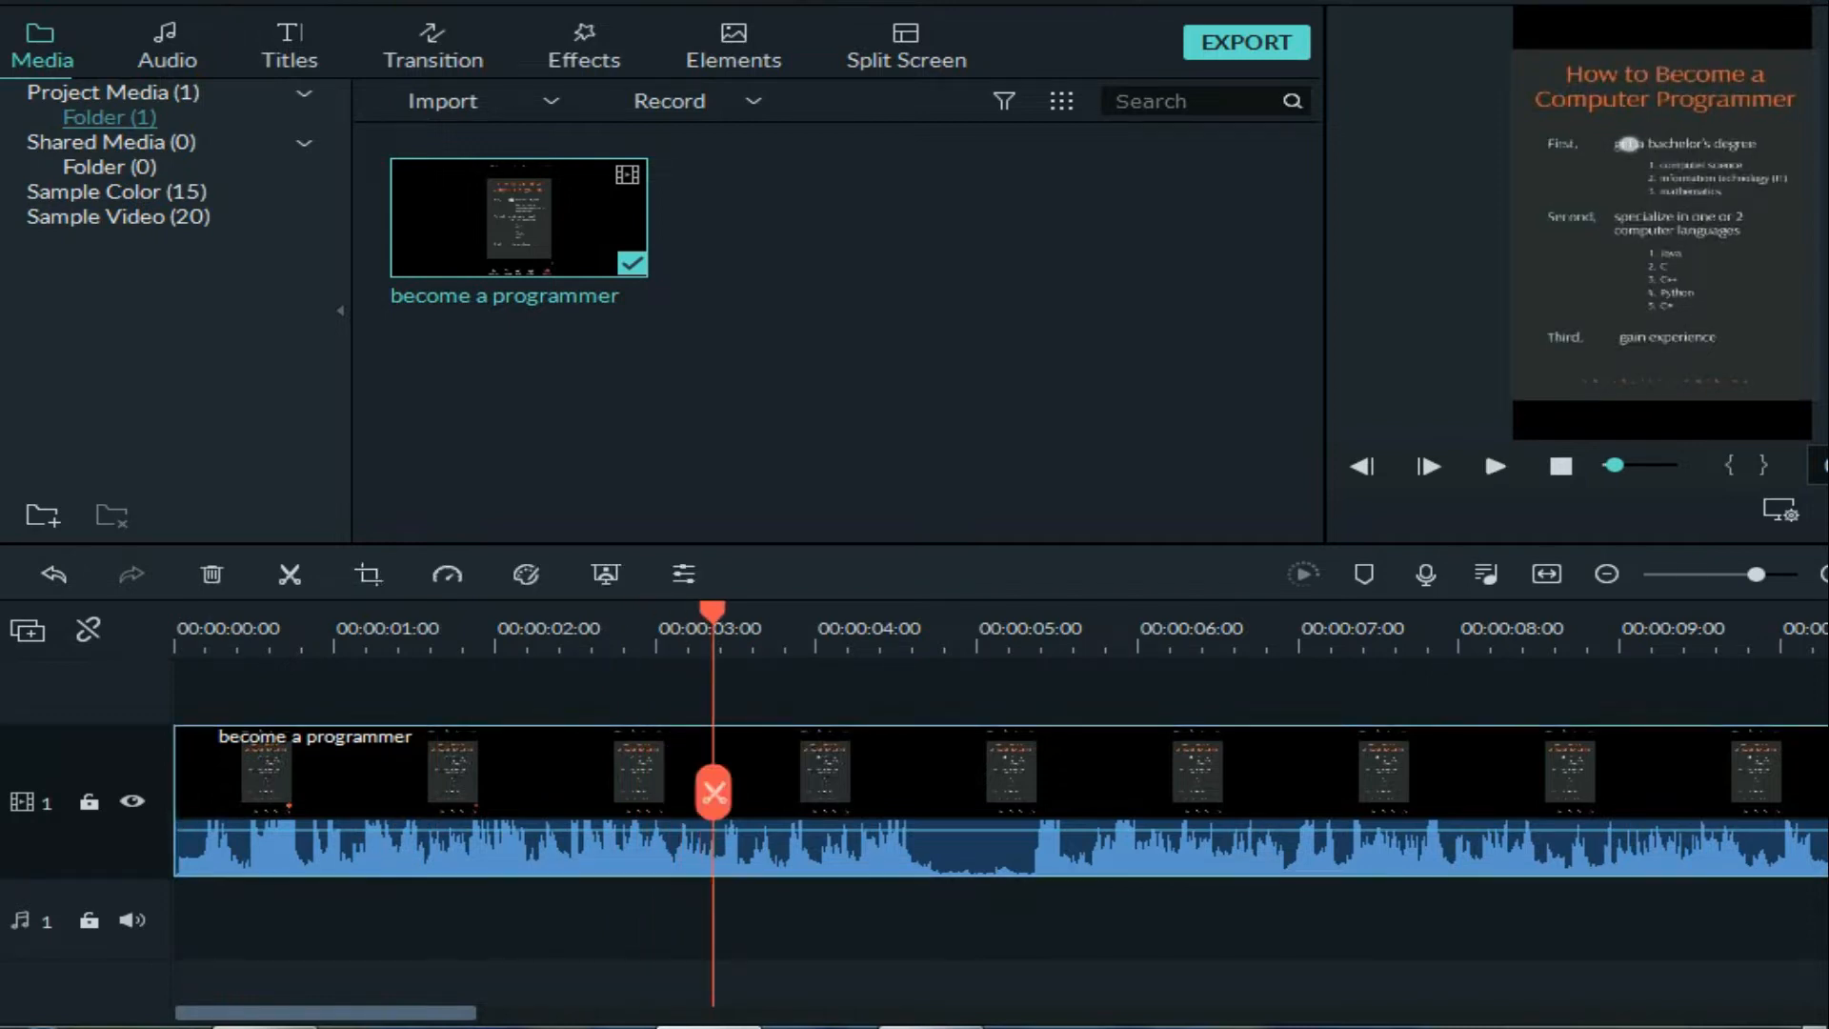
left_click(447, 573)
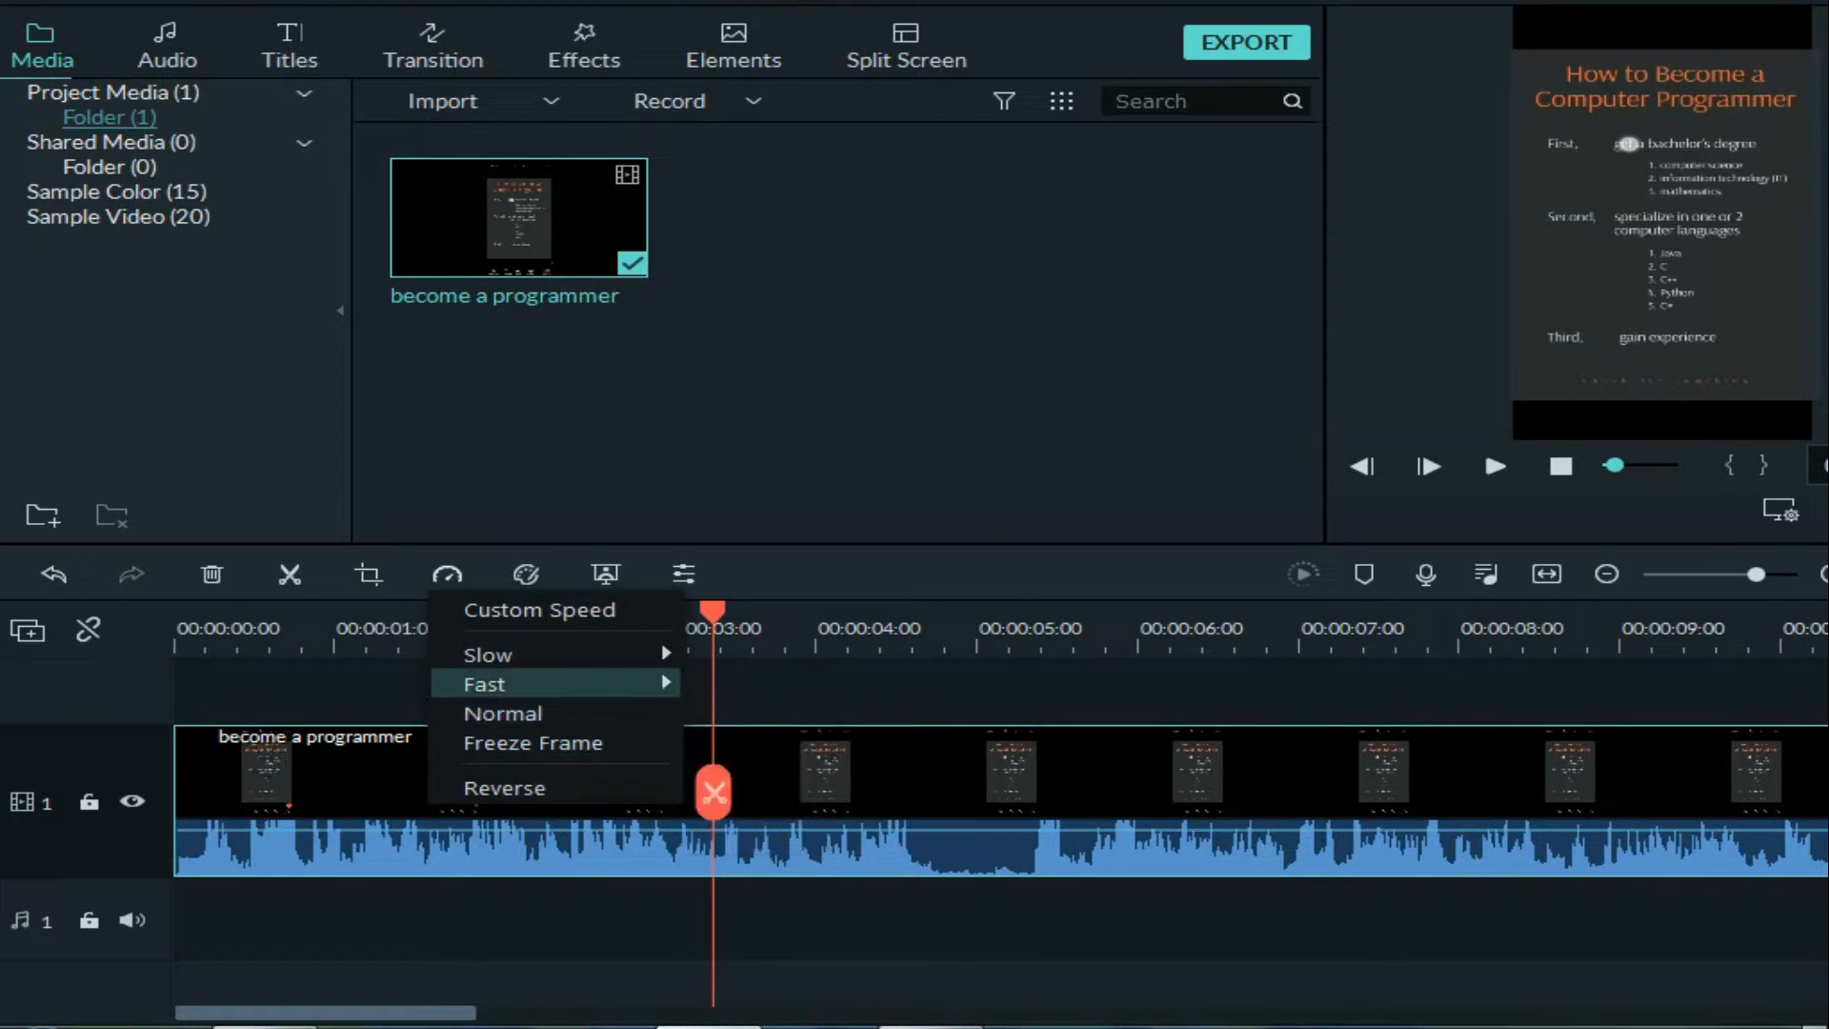
left_click(722, 686)
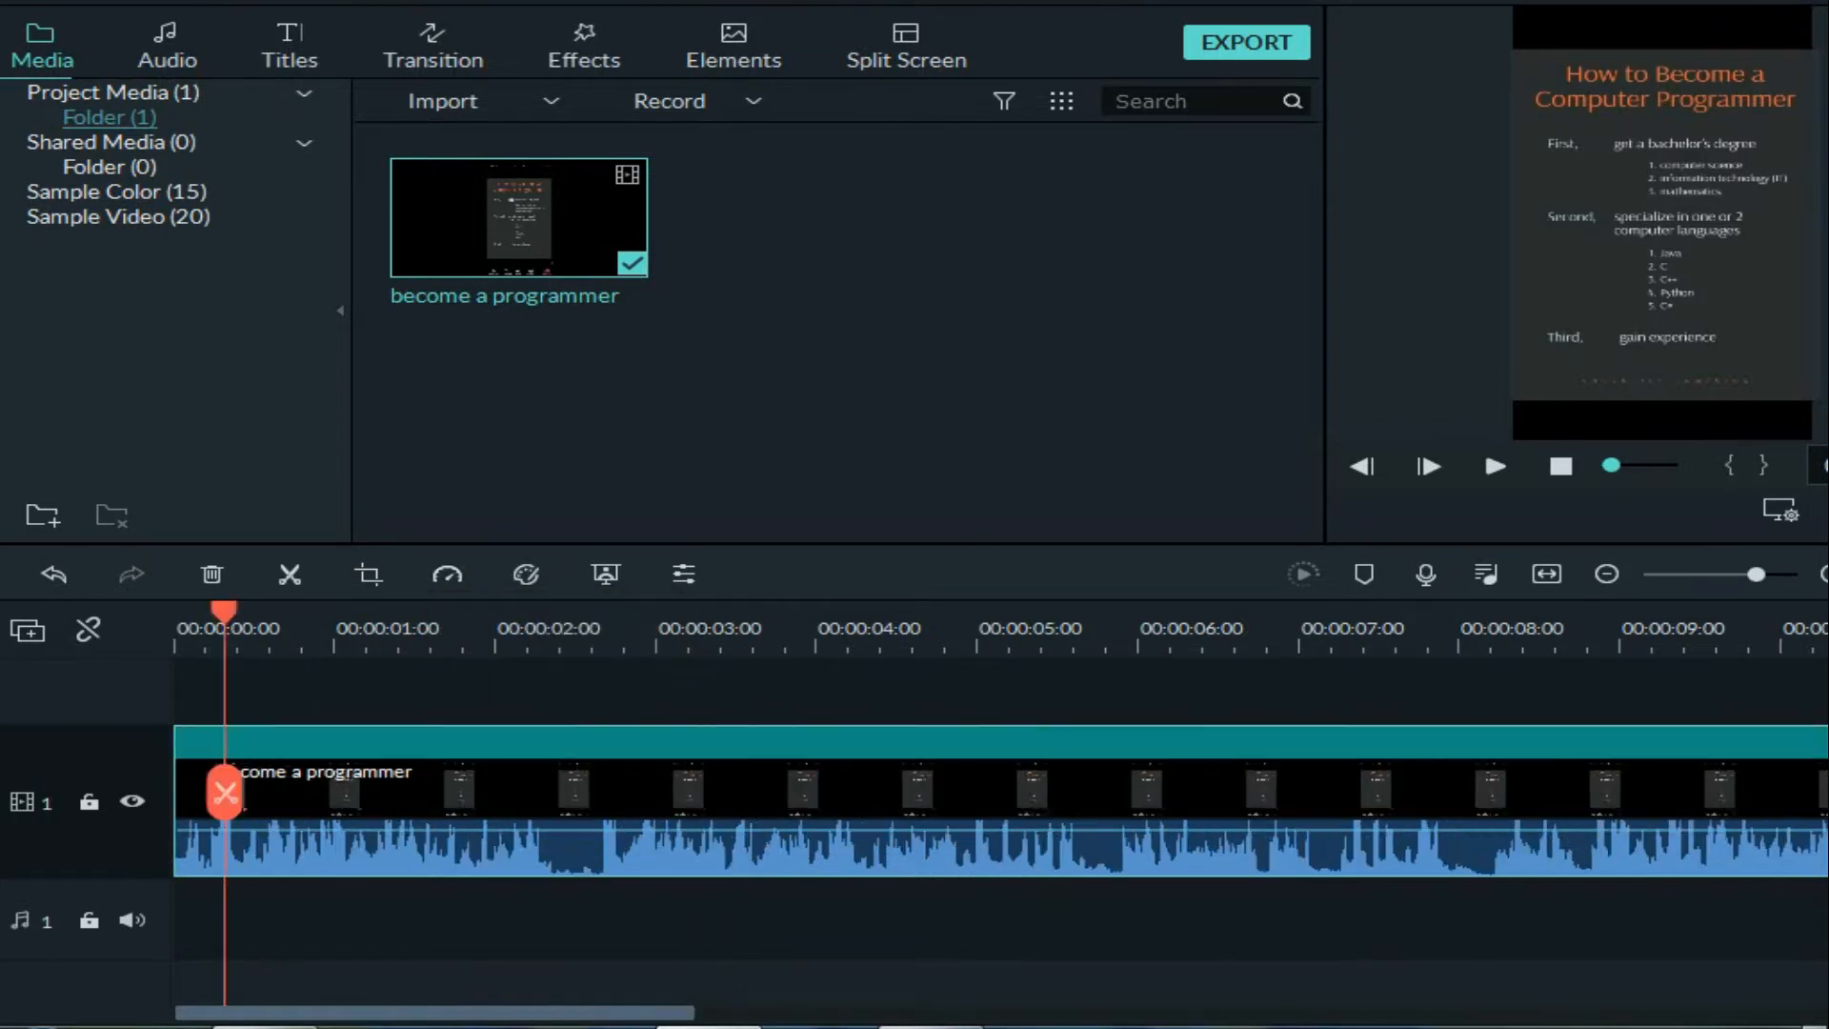
key("space")
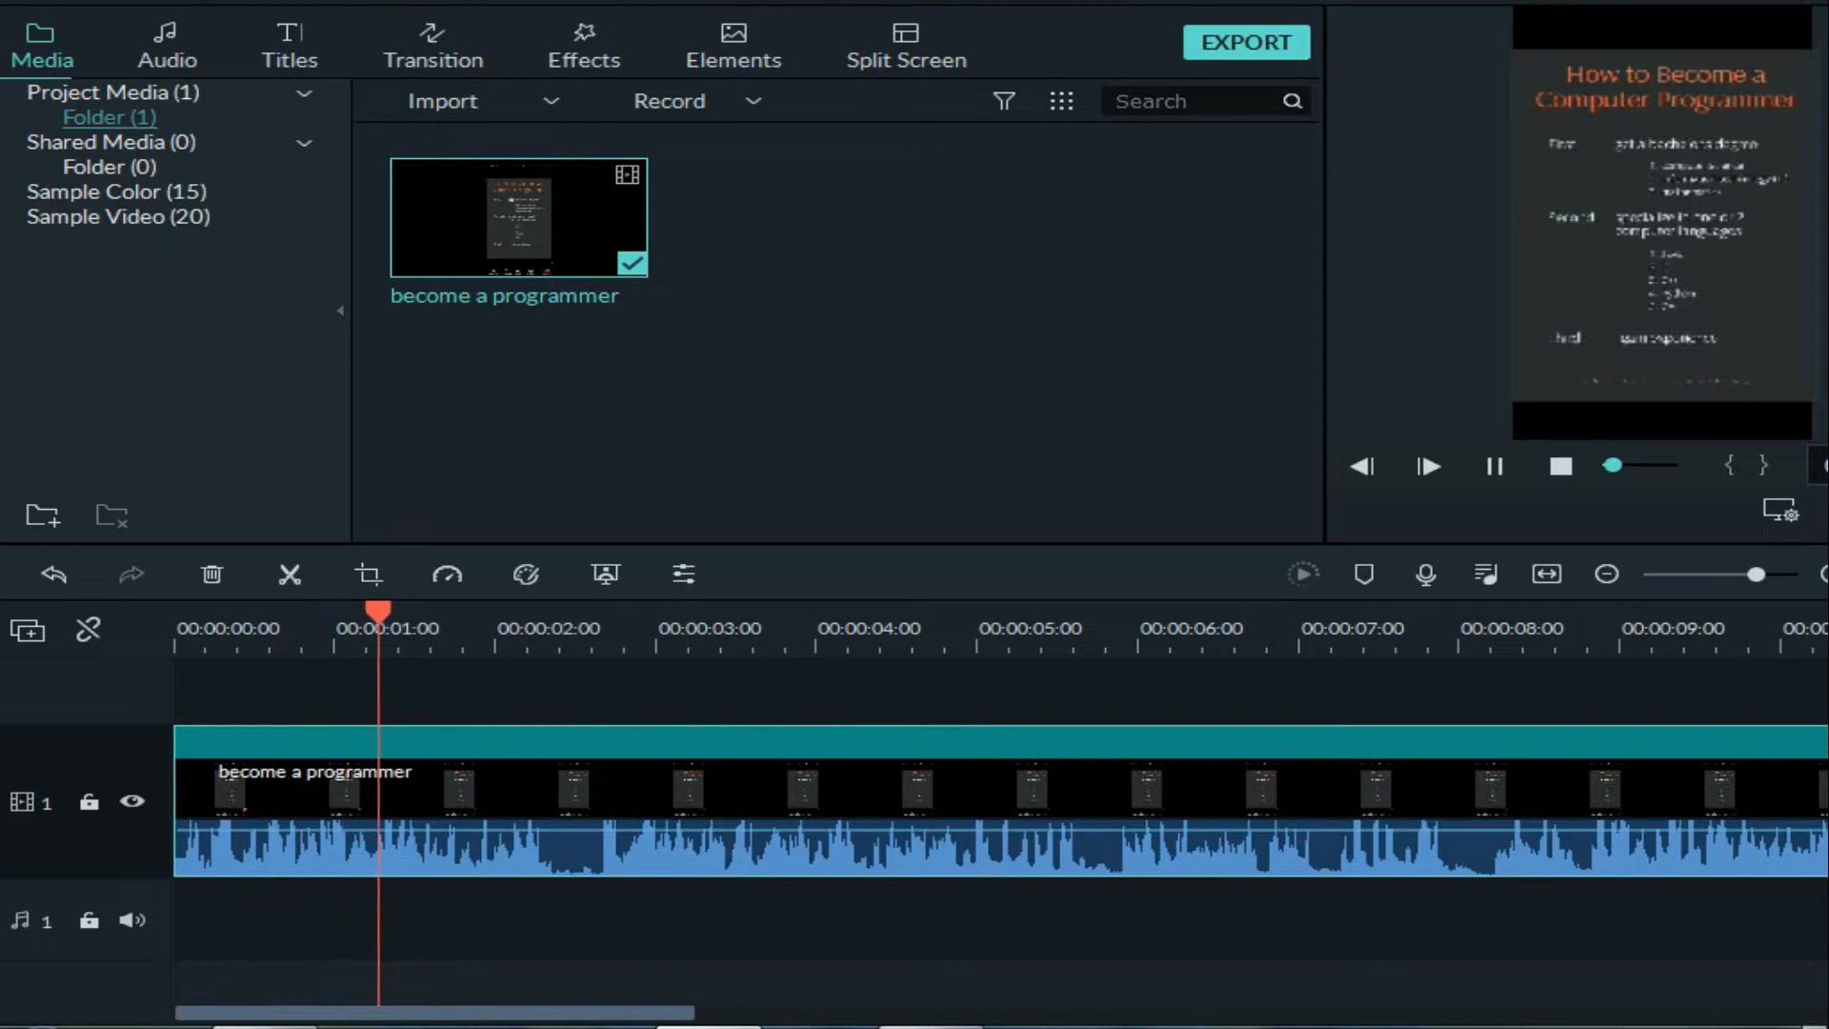
key("space")
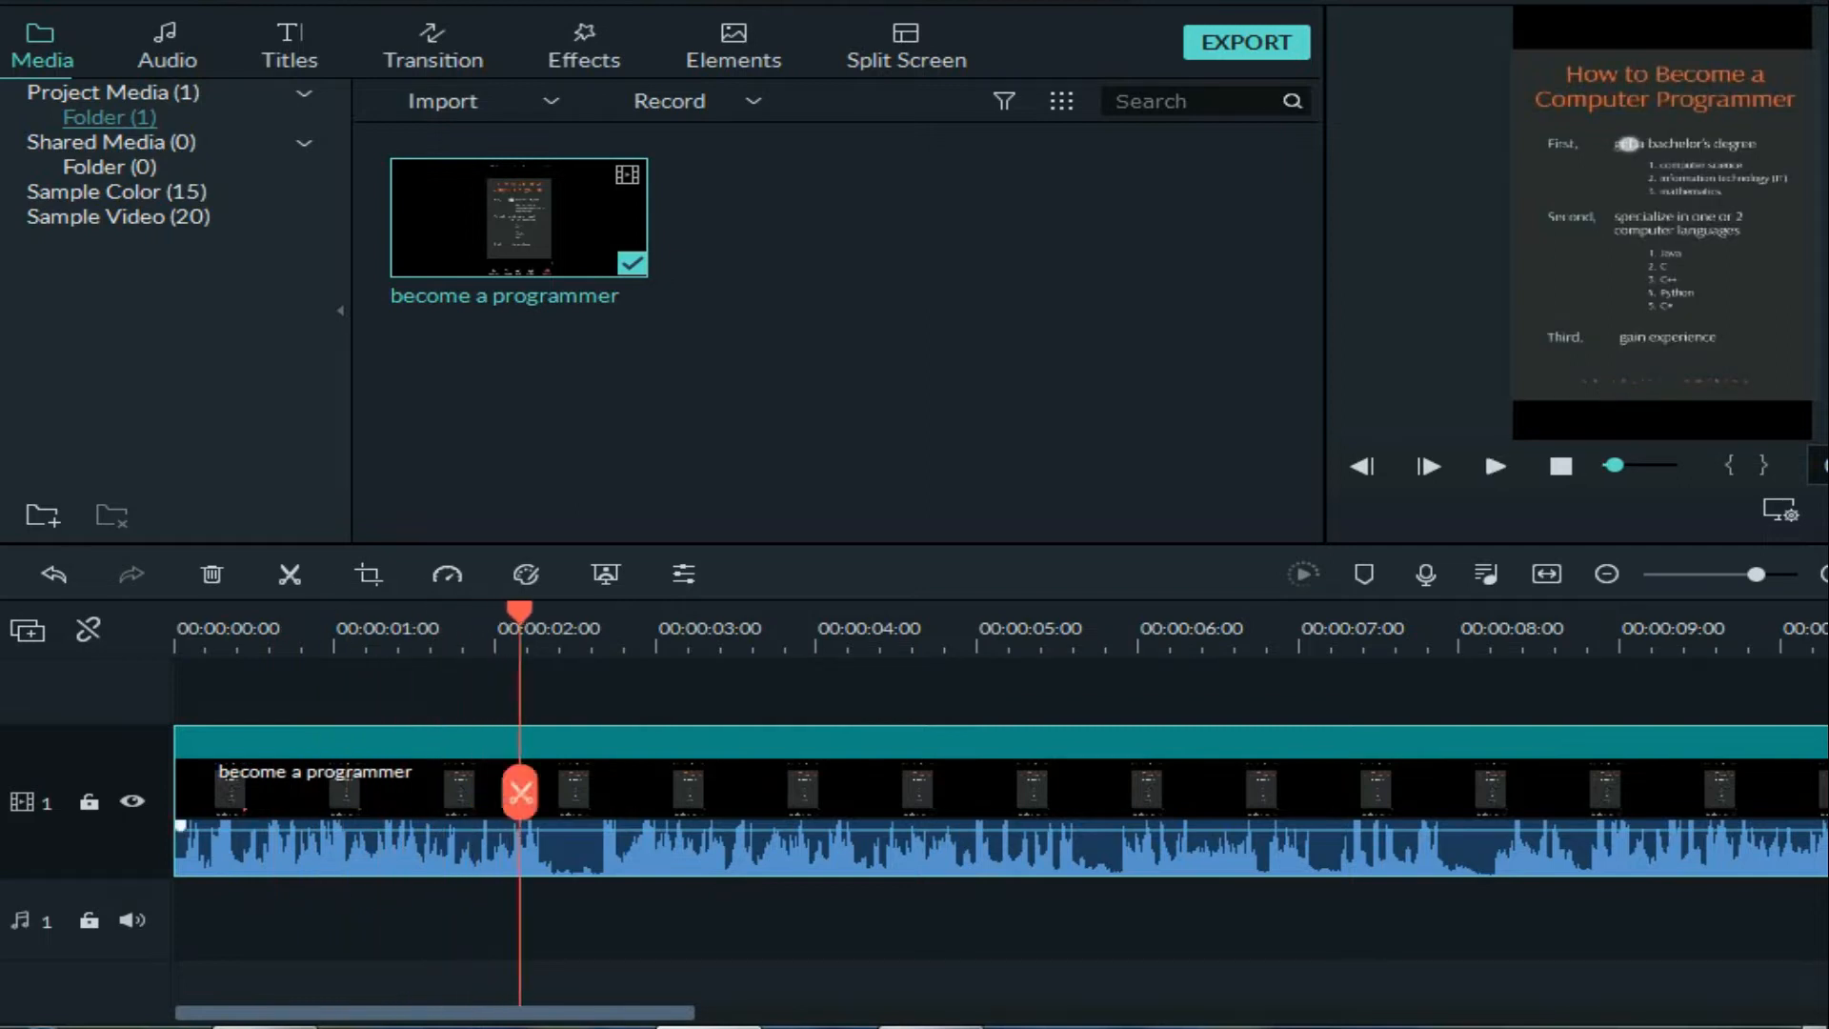
Return the clip's speed to Normal and place the playhead at about 0.6 seconds.
left_click(447, 574)
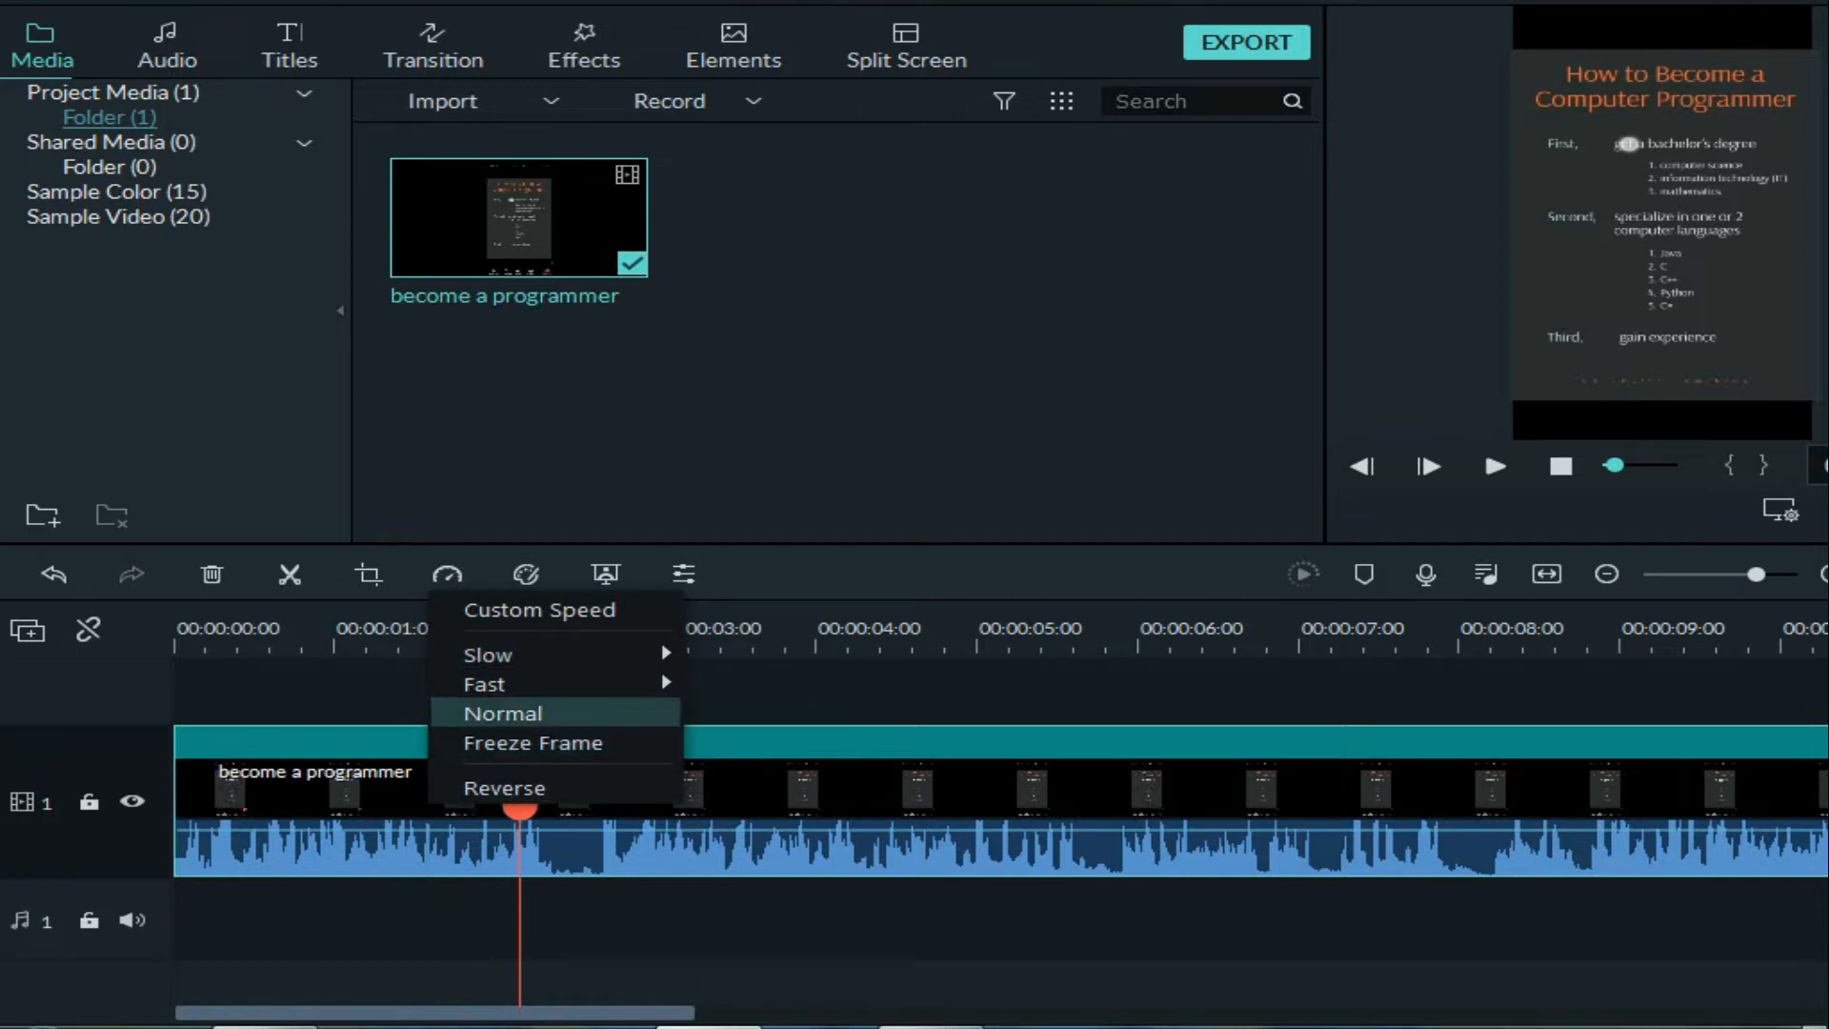
left_click(503, 713)
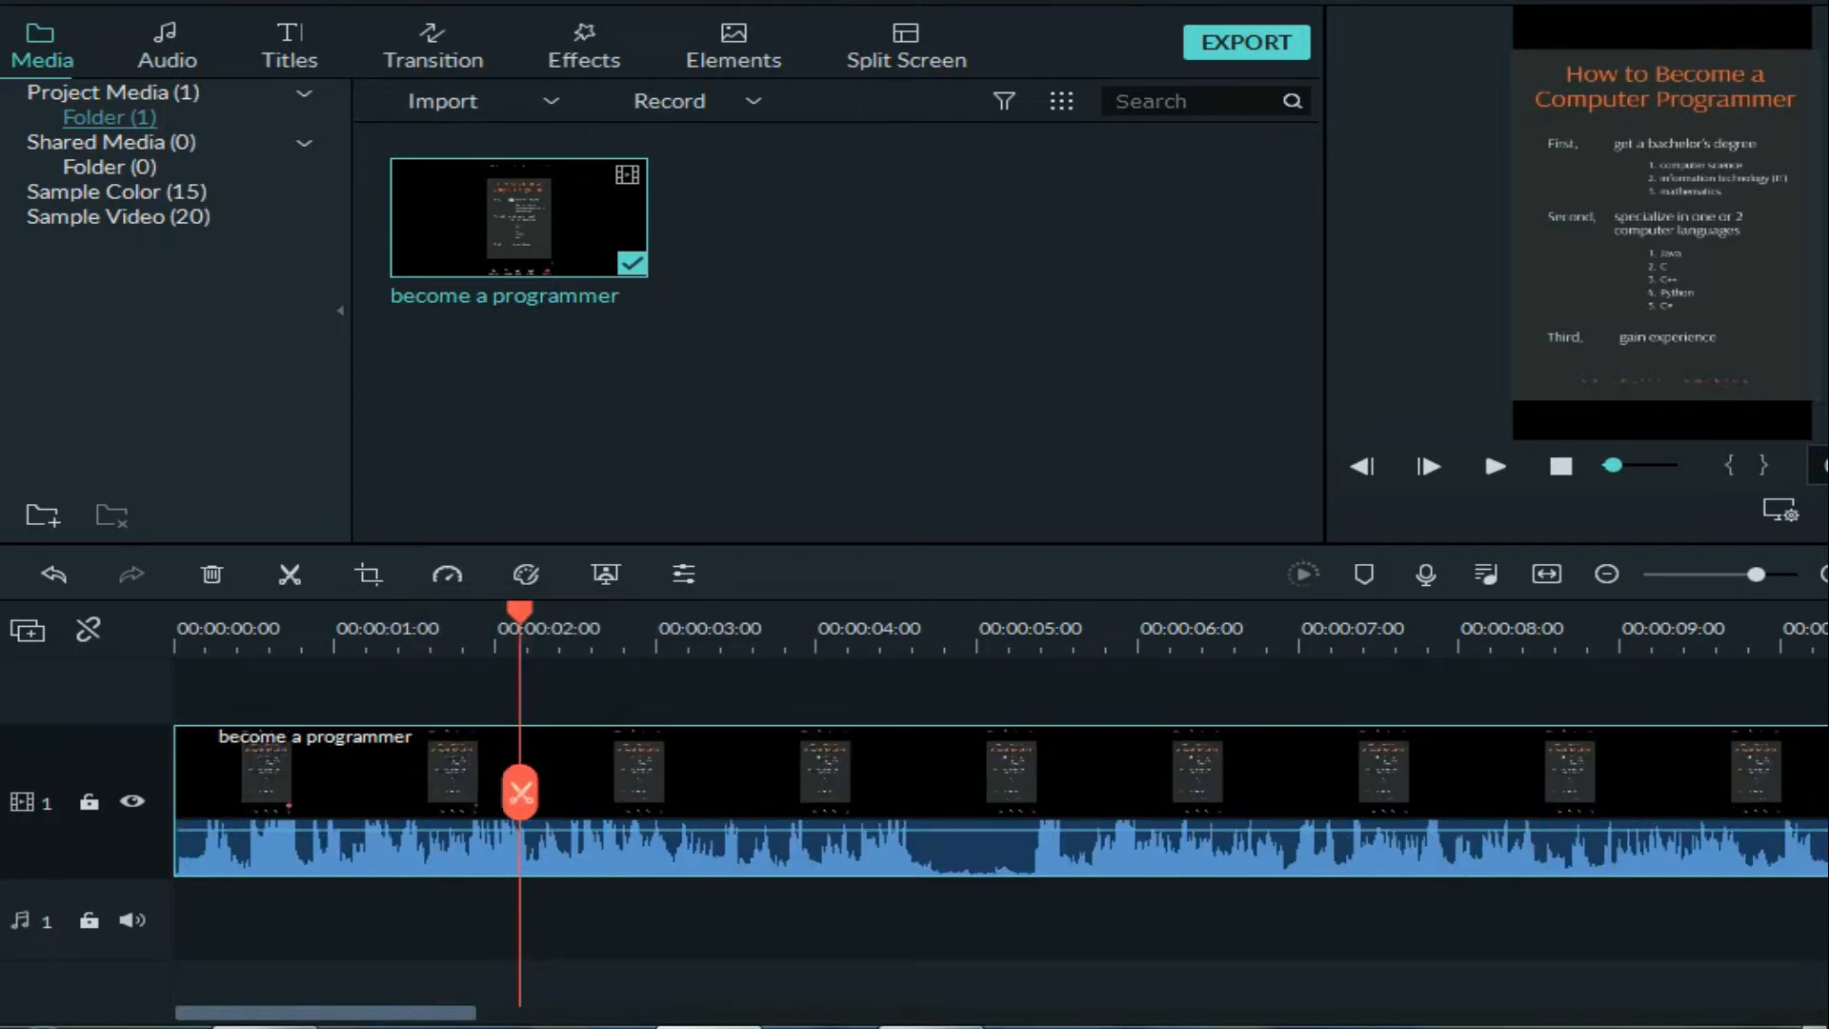
left_click(271, 793)
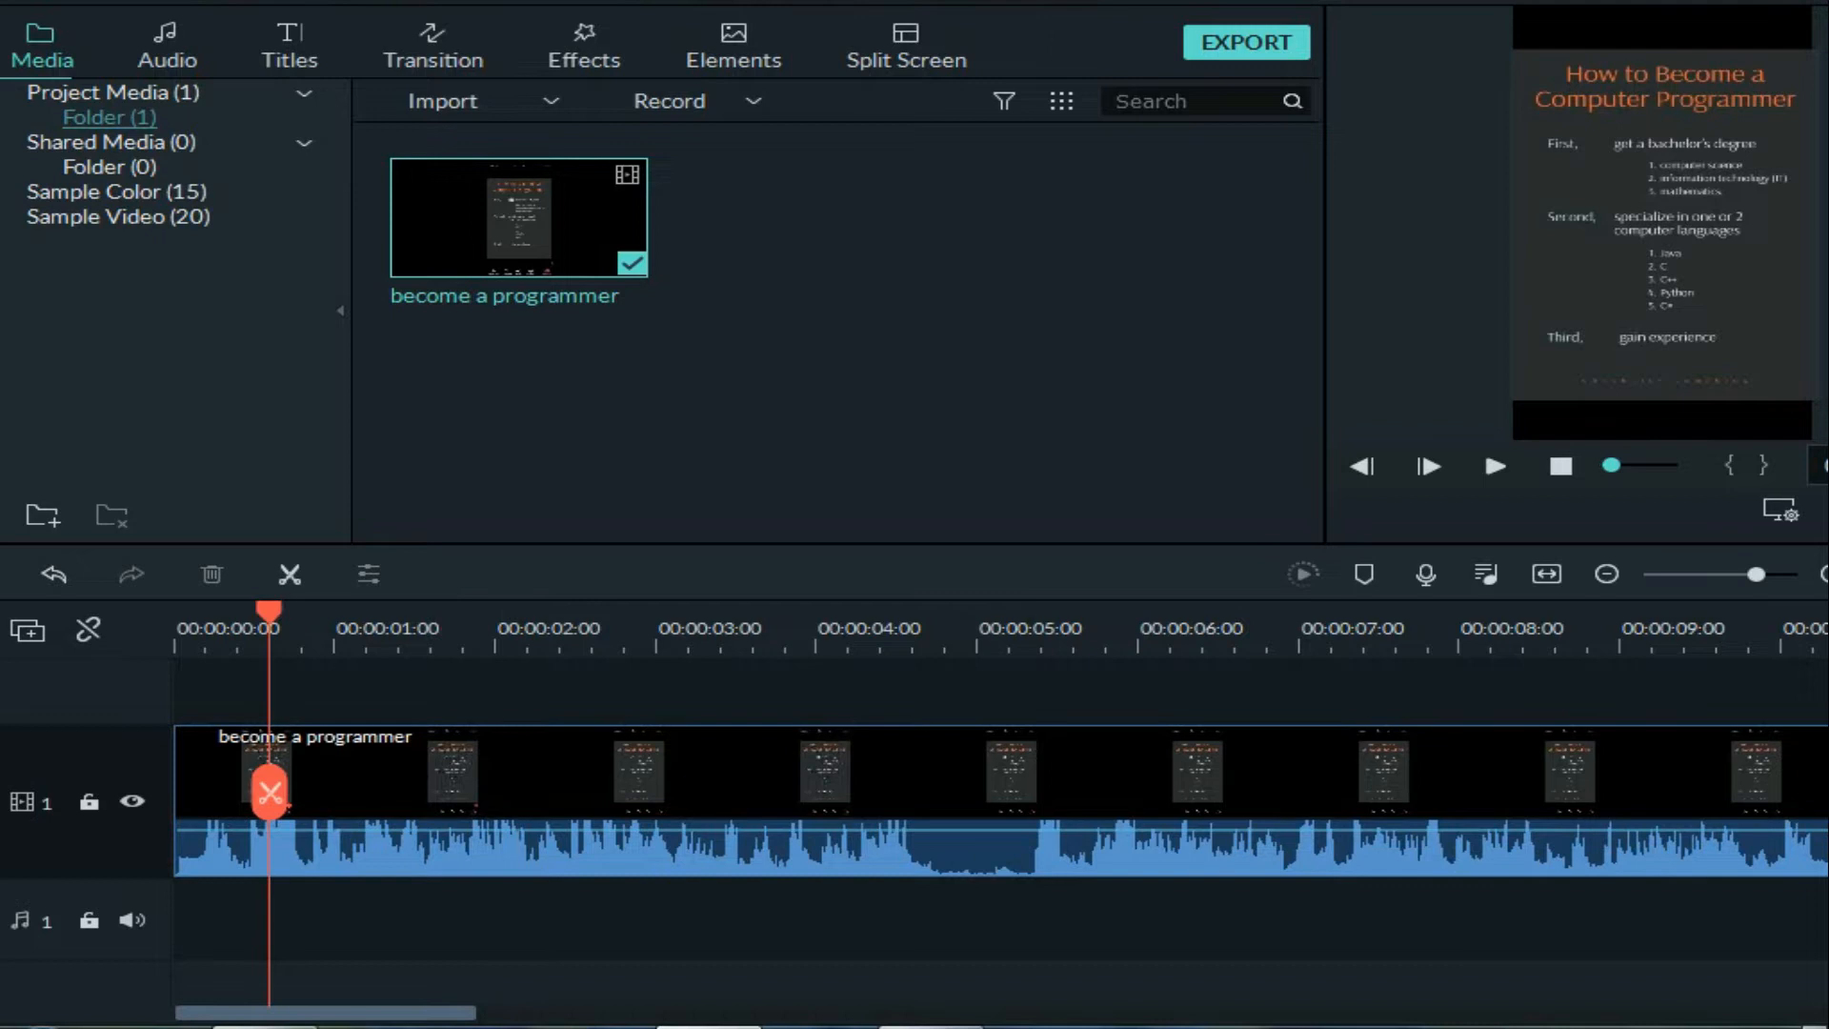
Open the clip's Advanced Color Correction, try the automatic color enhancement twice and undo it each time.
left_click(270, 793)
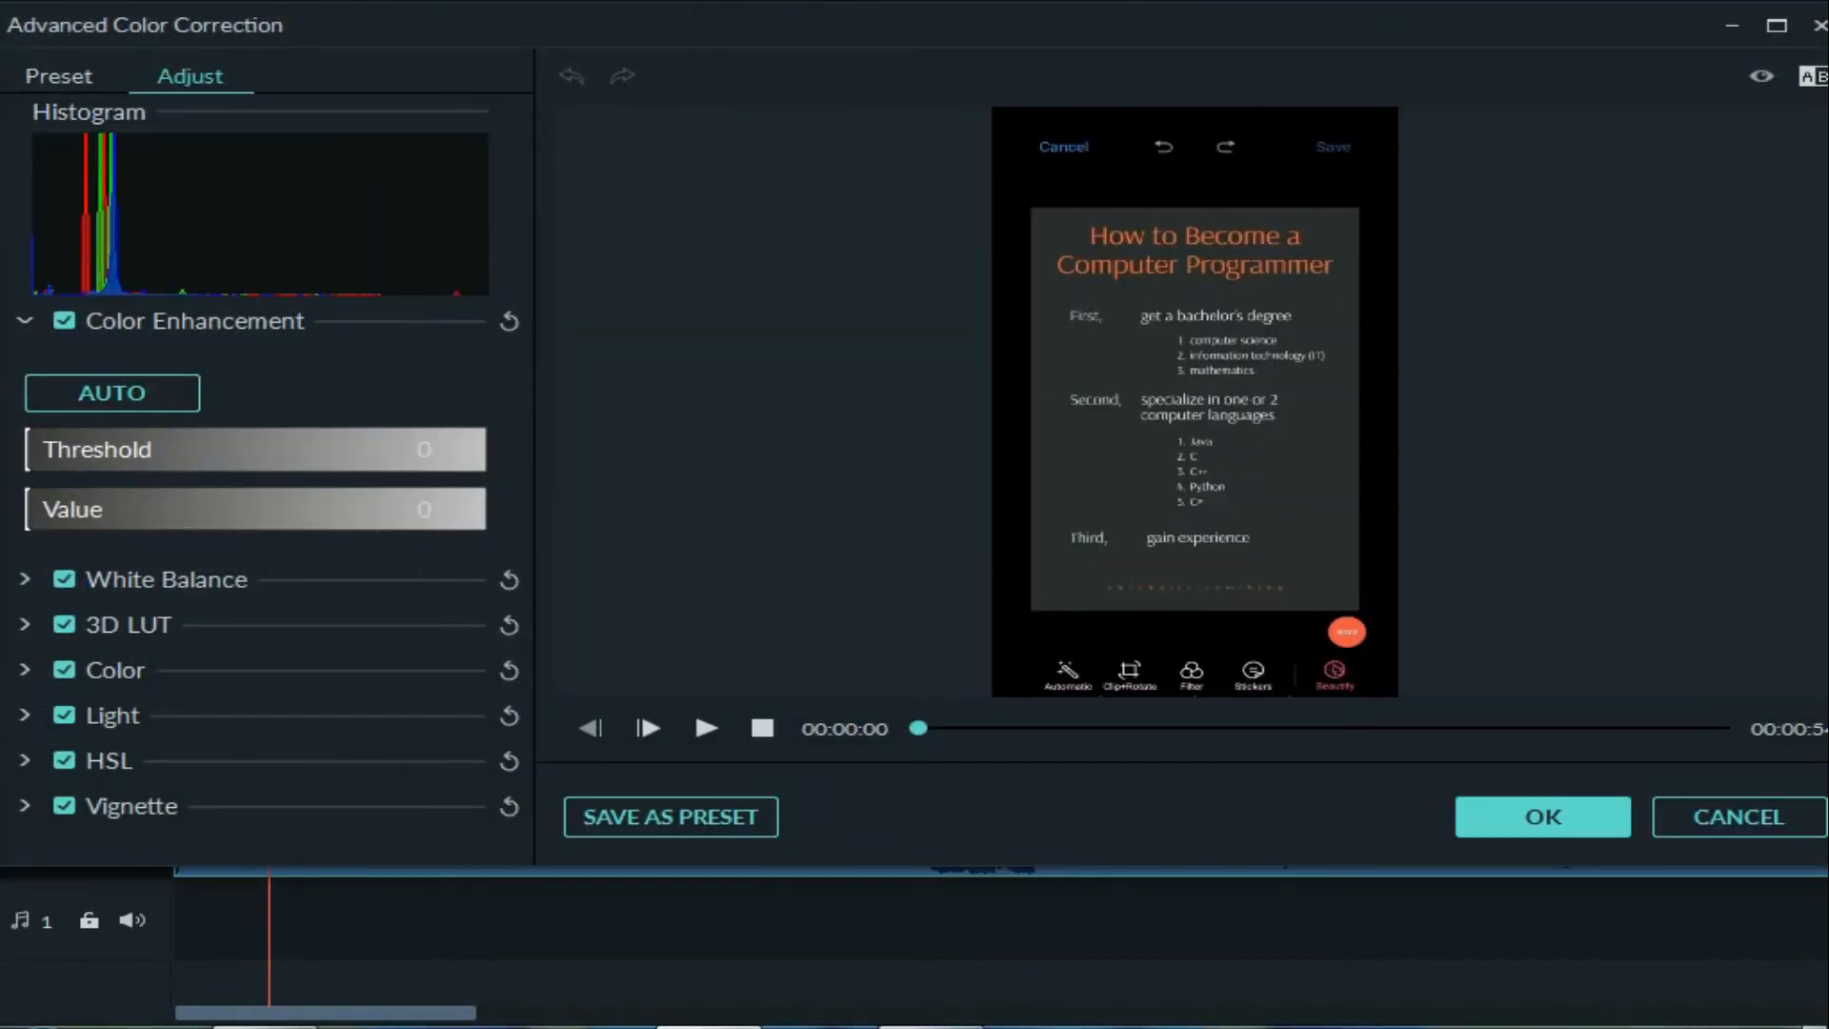
left_click(112, 392)
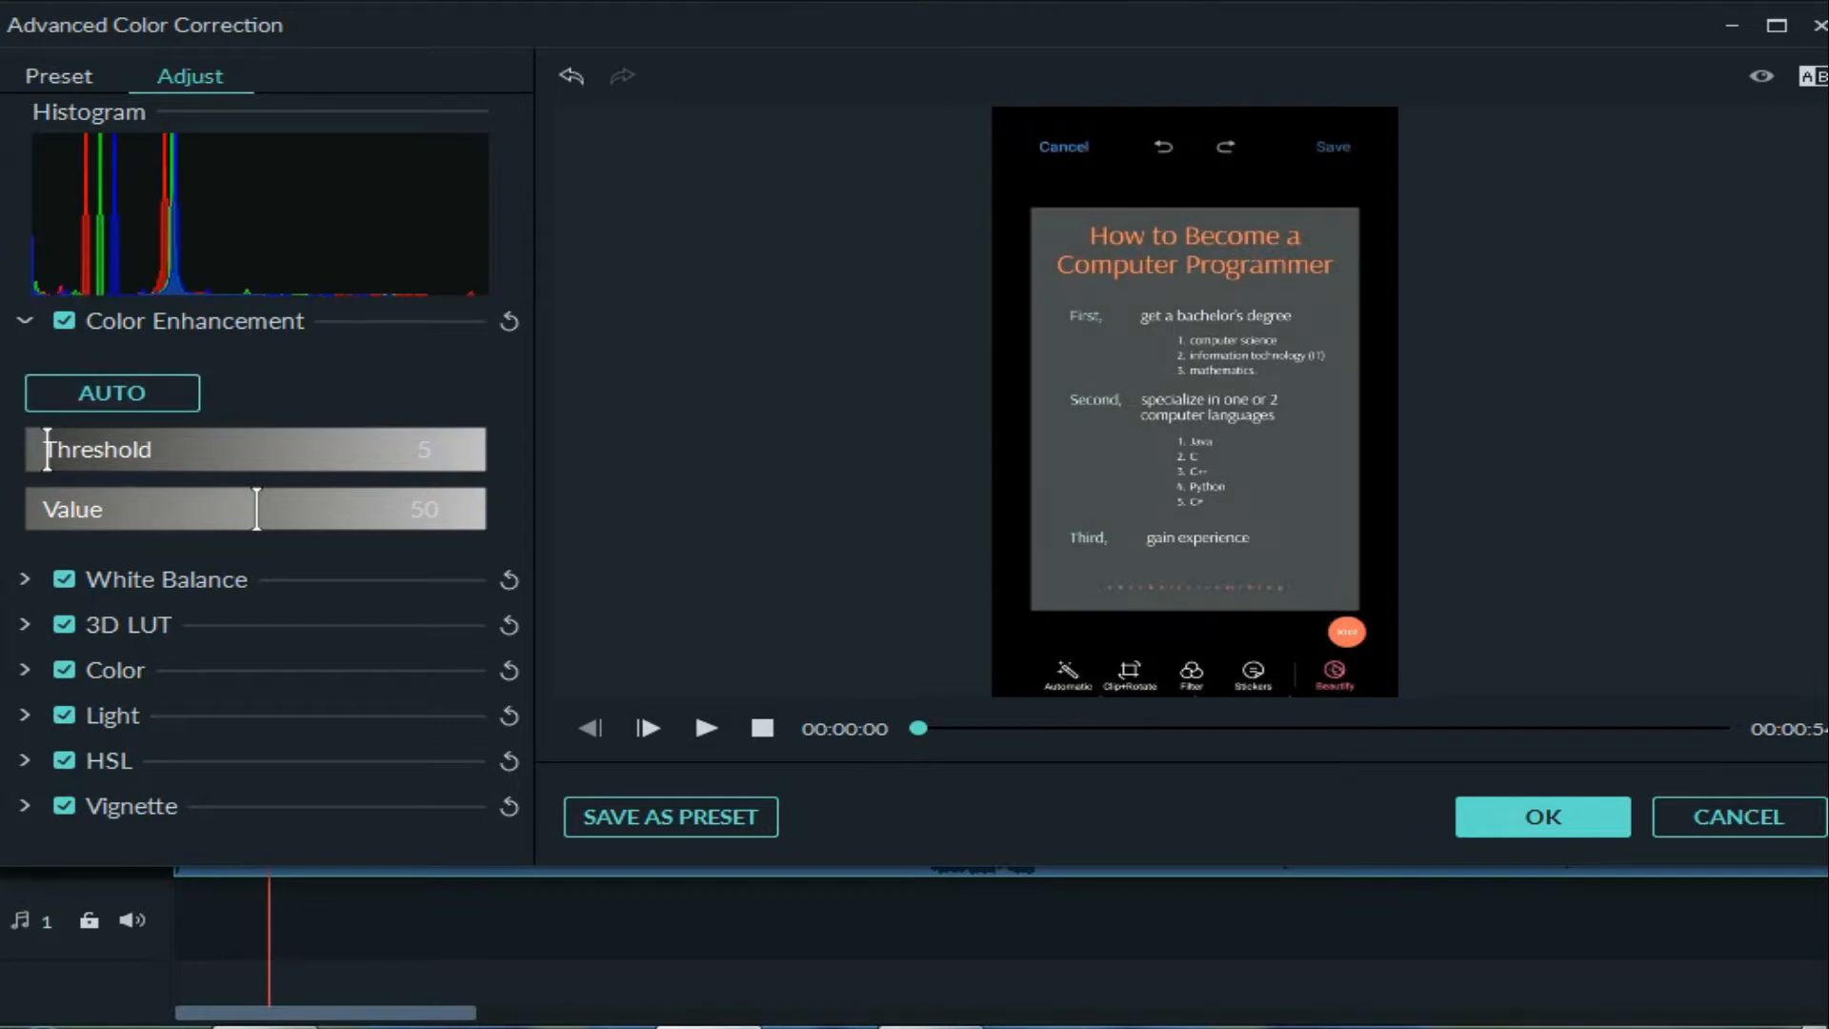
key("ctrl+z")
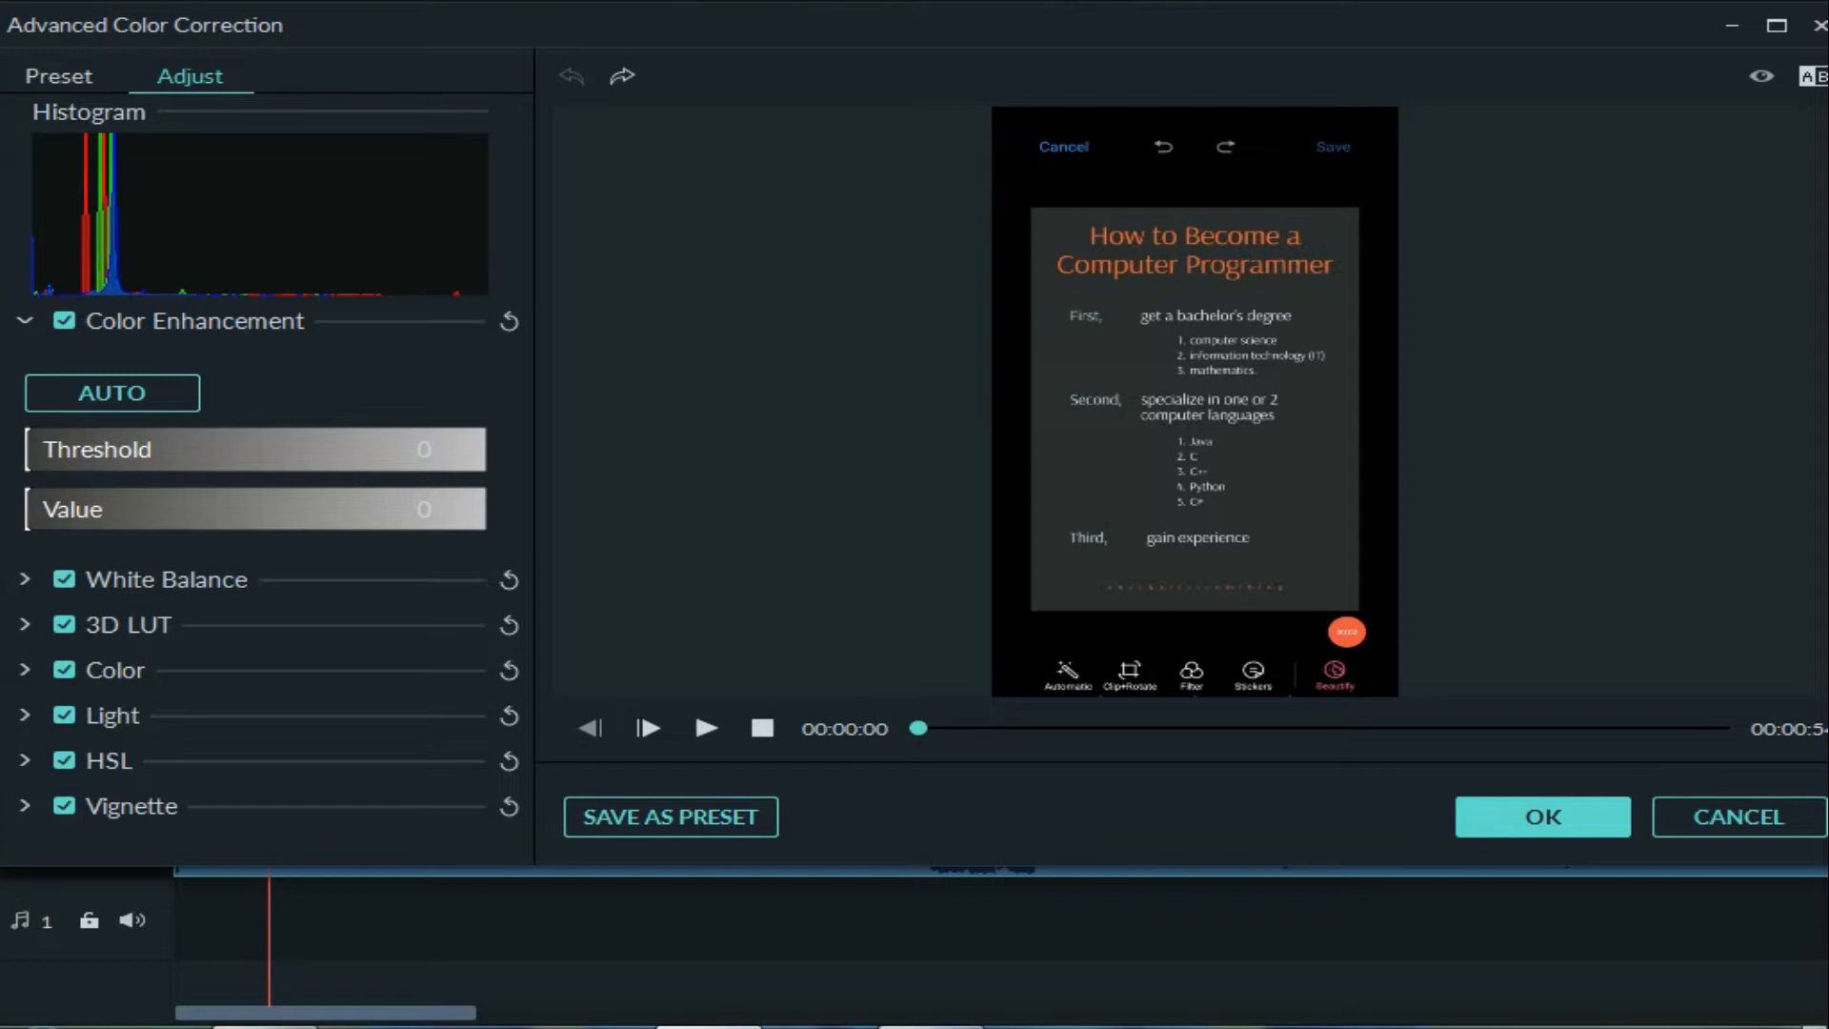
left_click(111, 393)
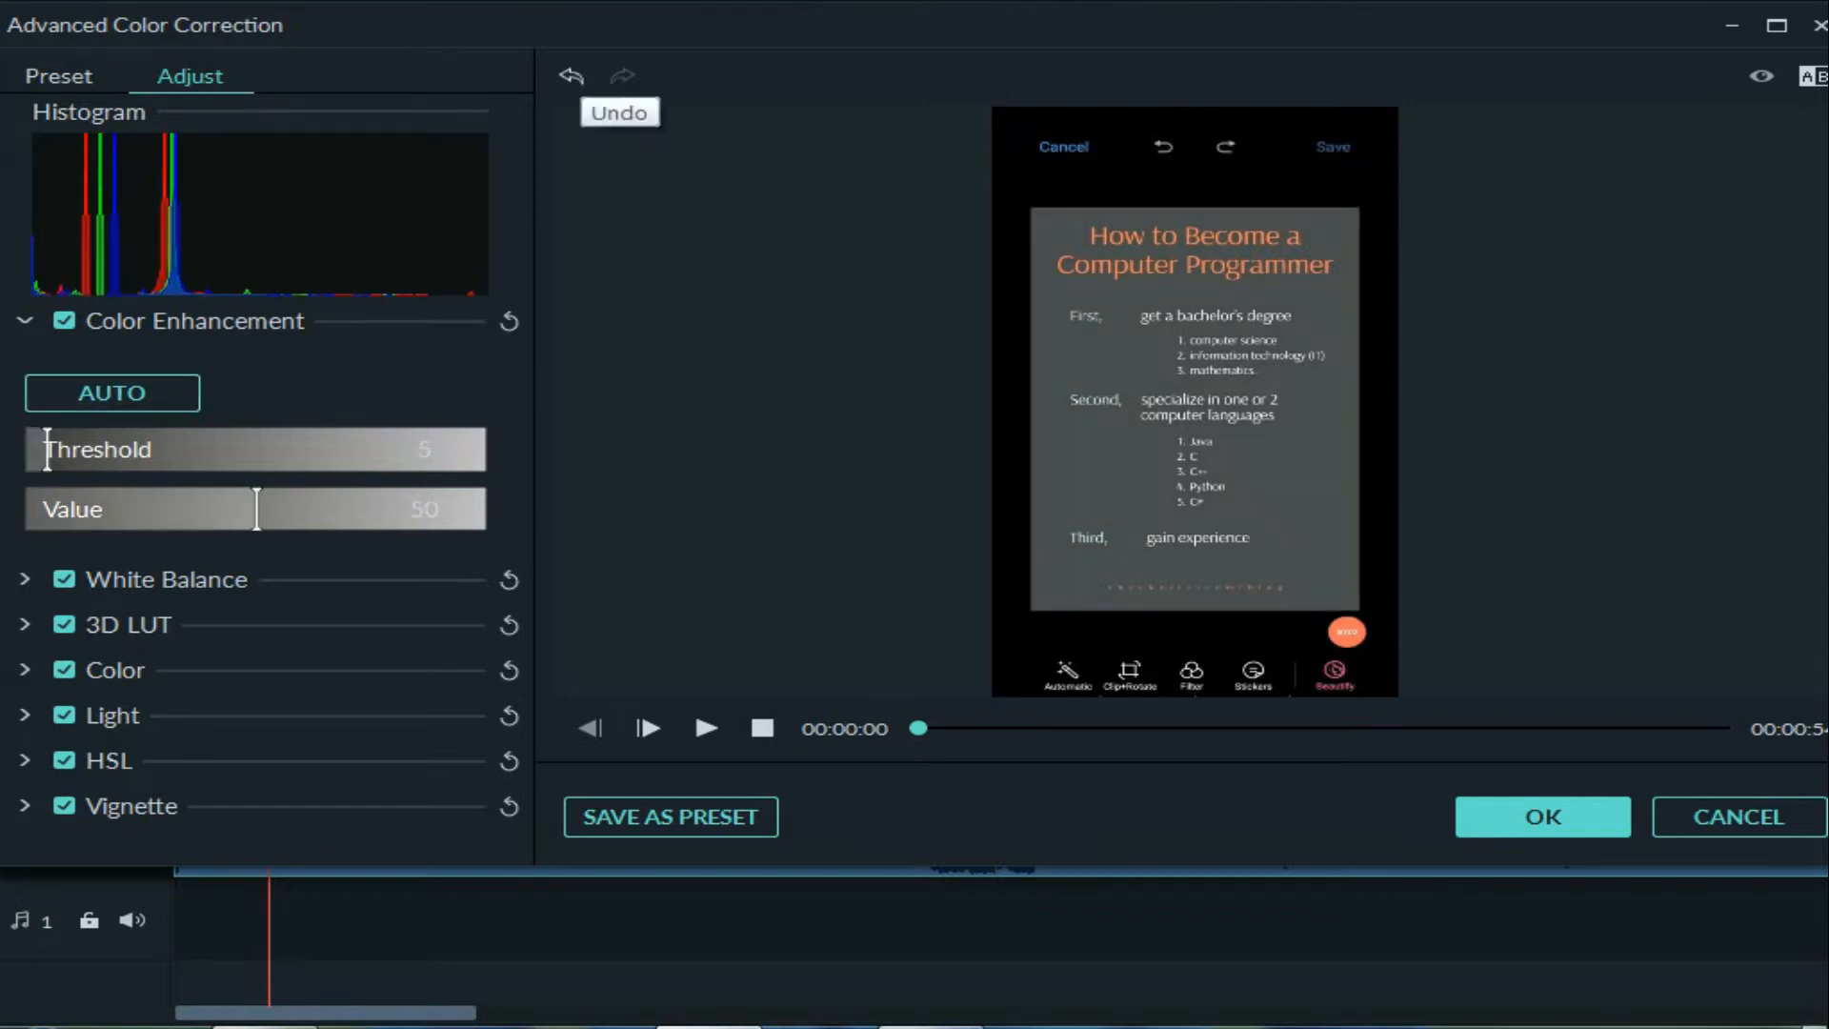
left_click(571, 75)
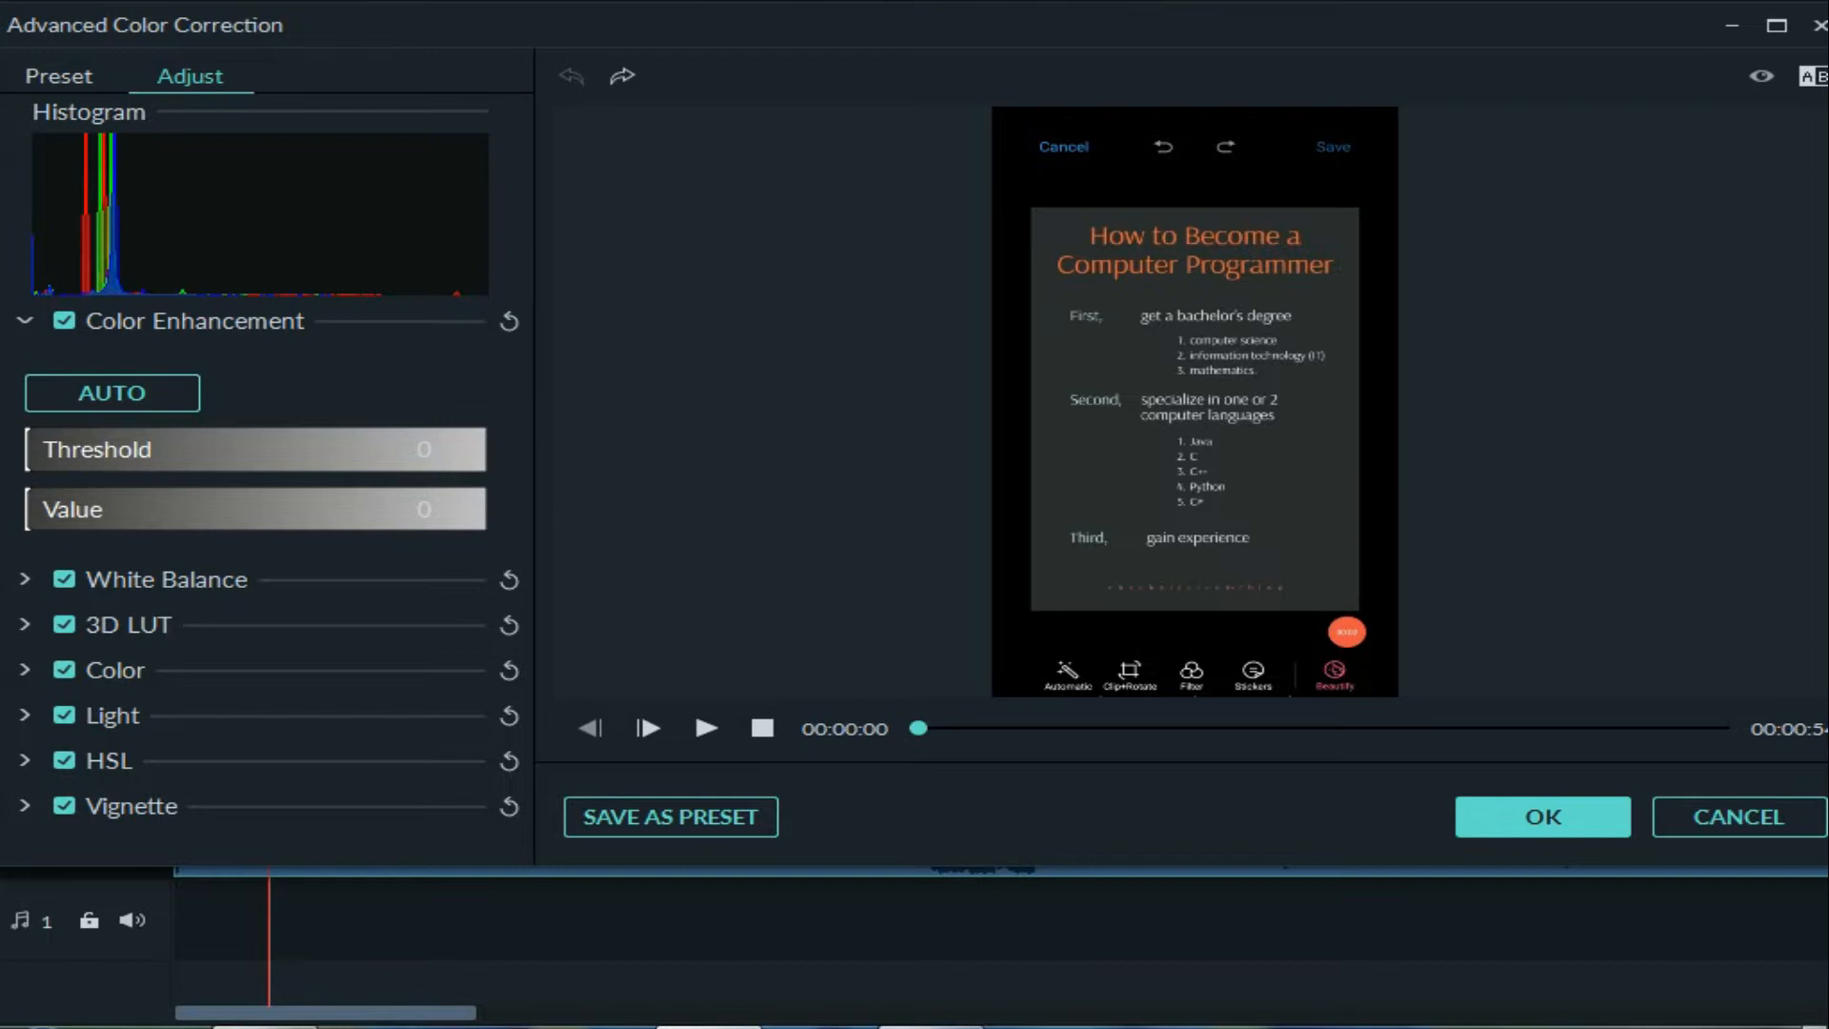
Set Color Enhancement to threshold 7 and value 16, and White Balance to temperature 1.64 and tint -0.07.
mouse_move(114, 509)
left_mouse_down()
mouse_move(240, 510)
mouse_move(99, 509)
left_mouse_up()
left_click(56, 448)
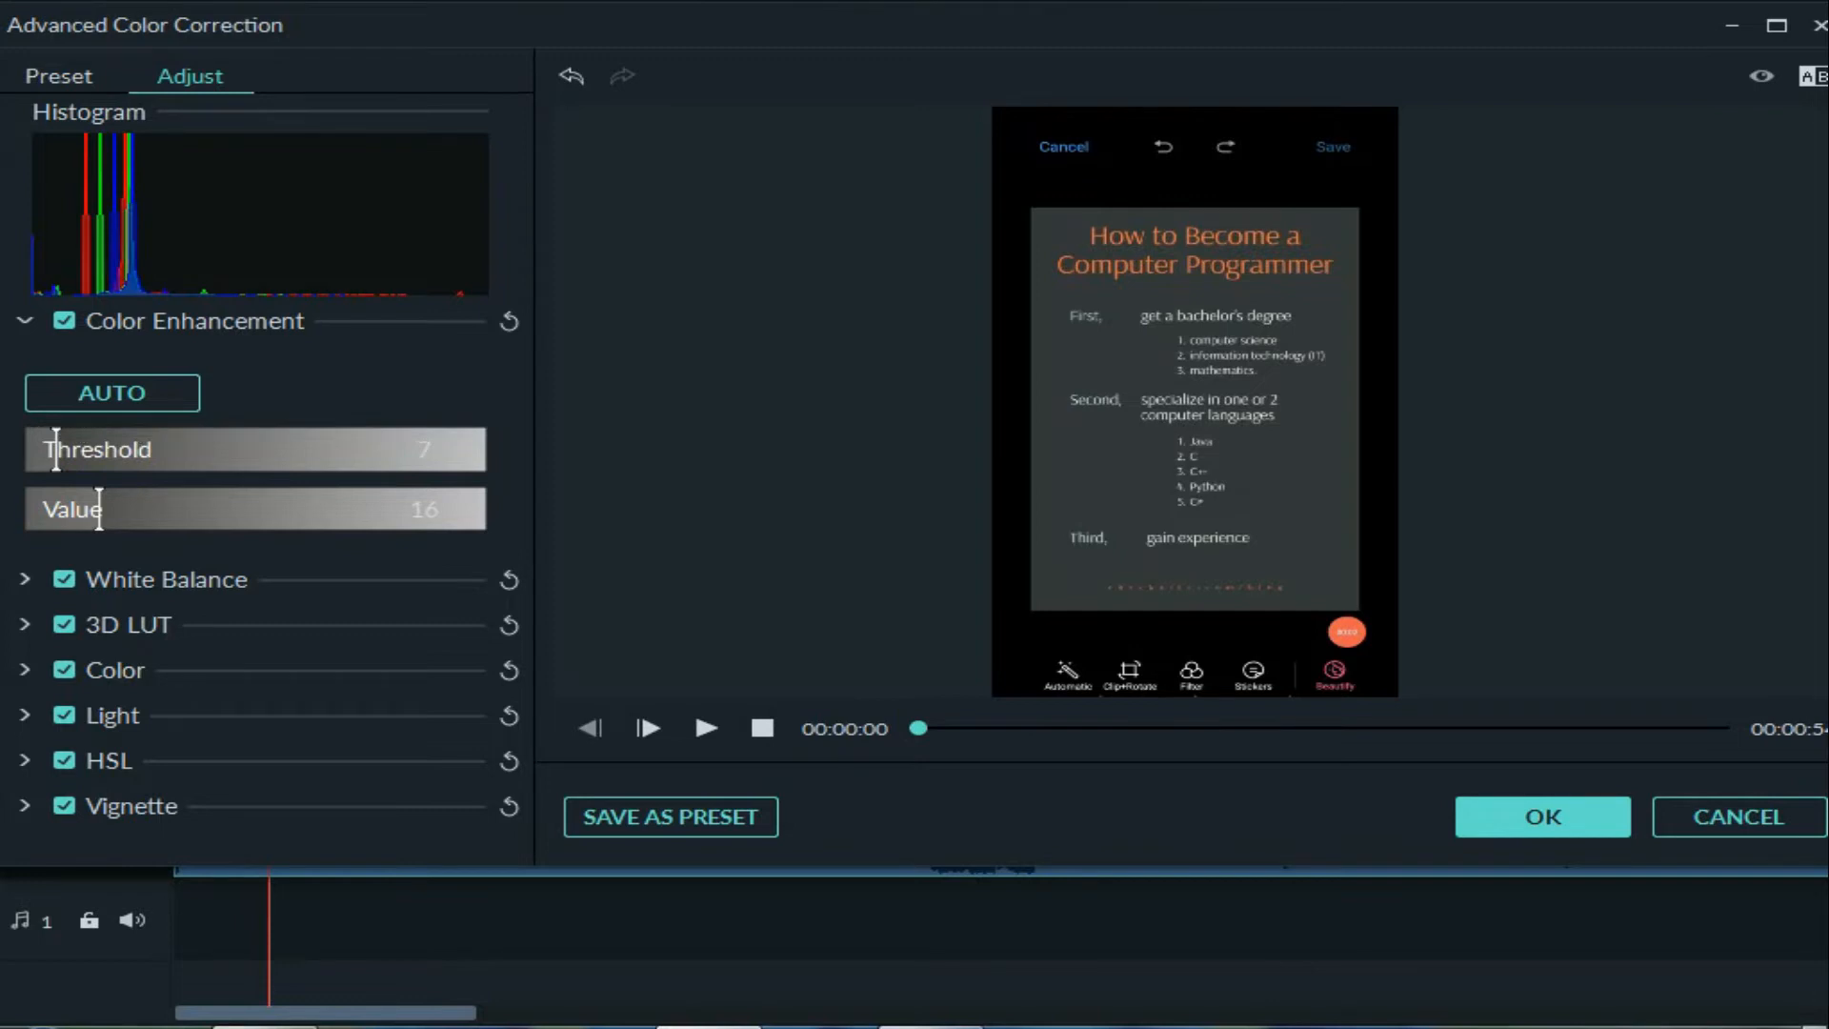
left_click(25, 579)
scroll(190, 581, "down", 1)
left_click_drag(251, 564, 307, 564)
mouse_move(252, 626)
left_mouse_down()
mouse_move(204, 627)
mouse_move(232, 627)
left_mouse_up()
scroll(232, 627, "down", 1)
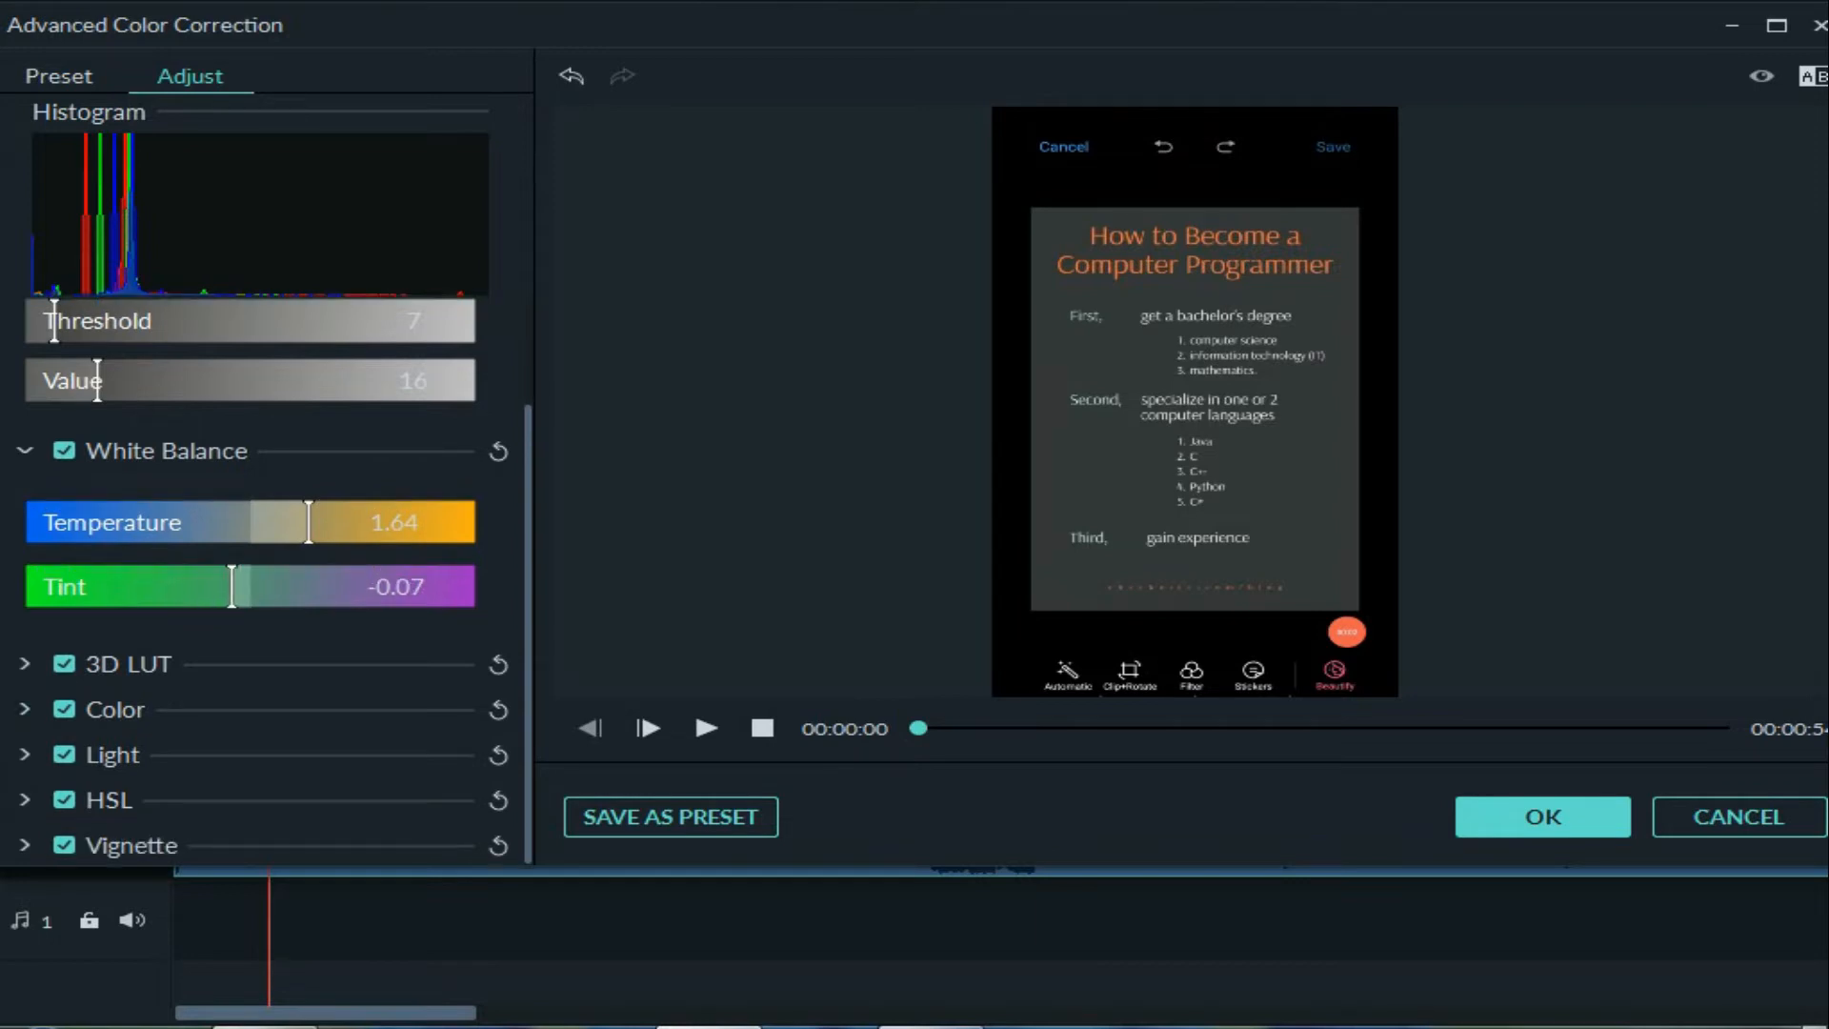
Raise both Vibrance and Saturation to 100 in the Color adjustments.
left_click(25, 710)
scroll(25, 710, "down", 4)
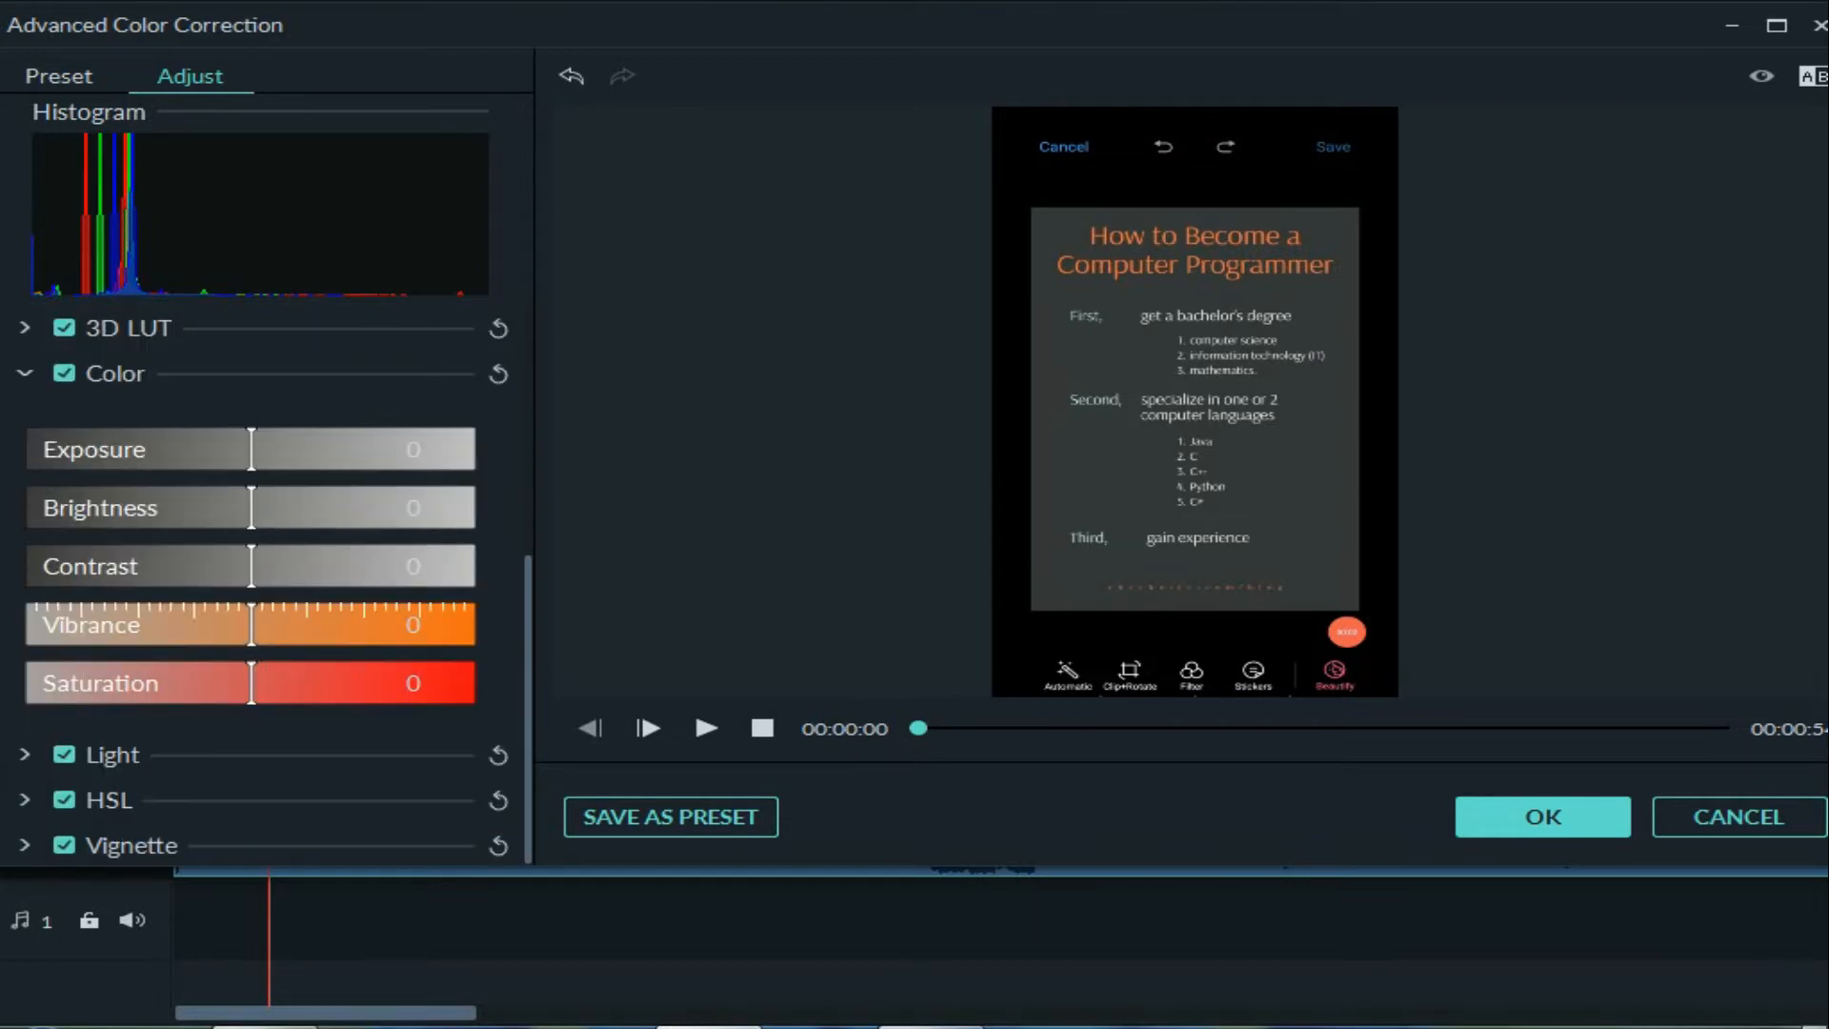
left_click_drag(252, 623, 476, 624)
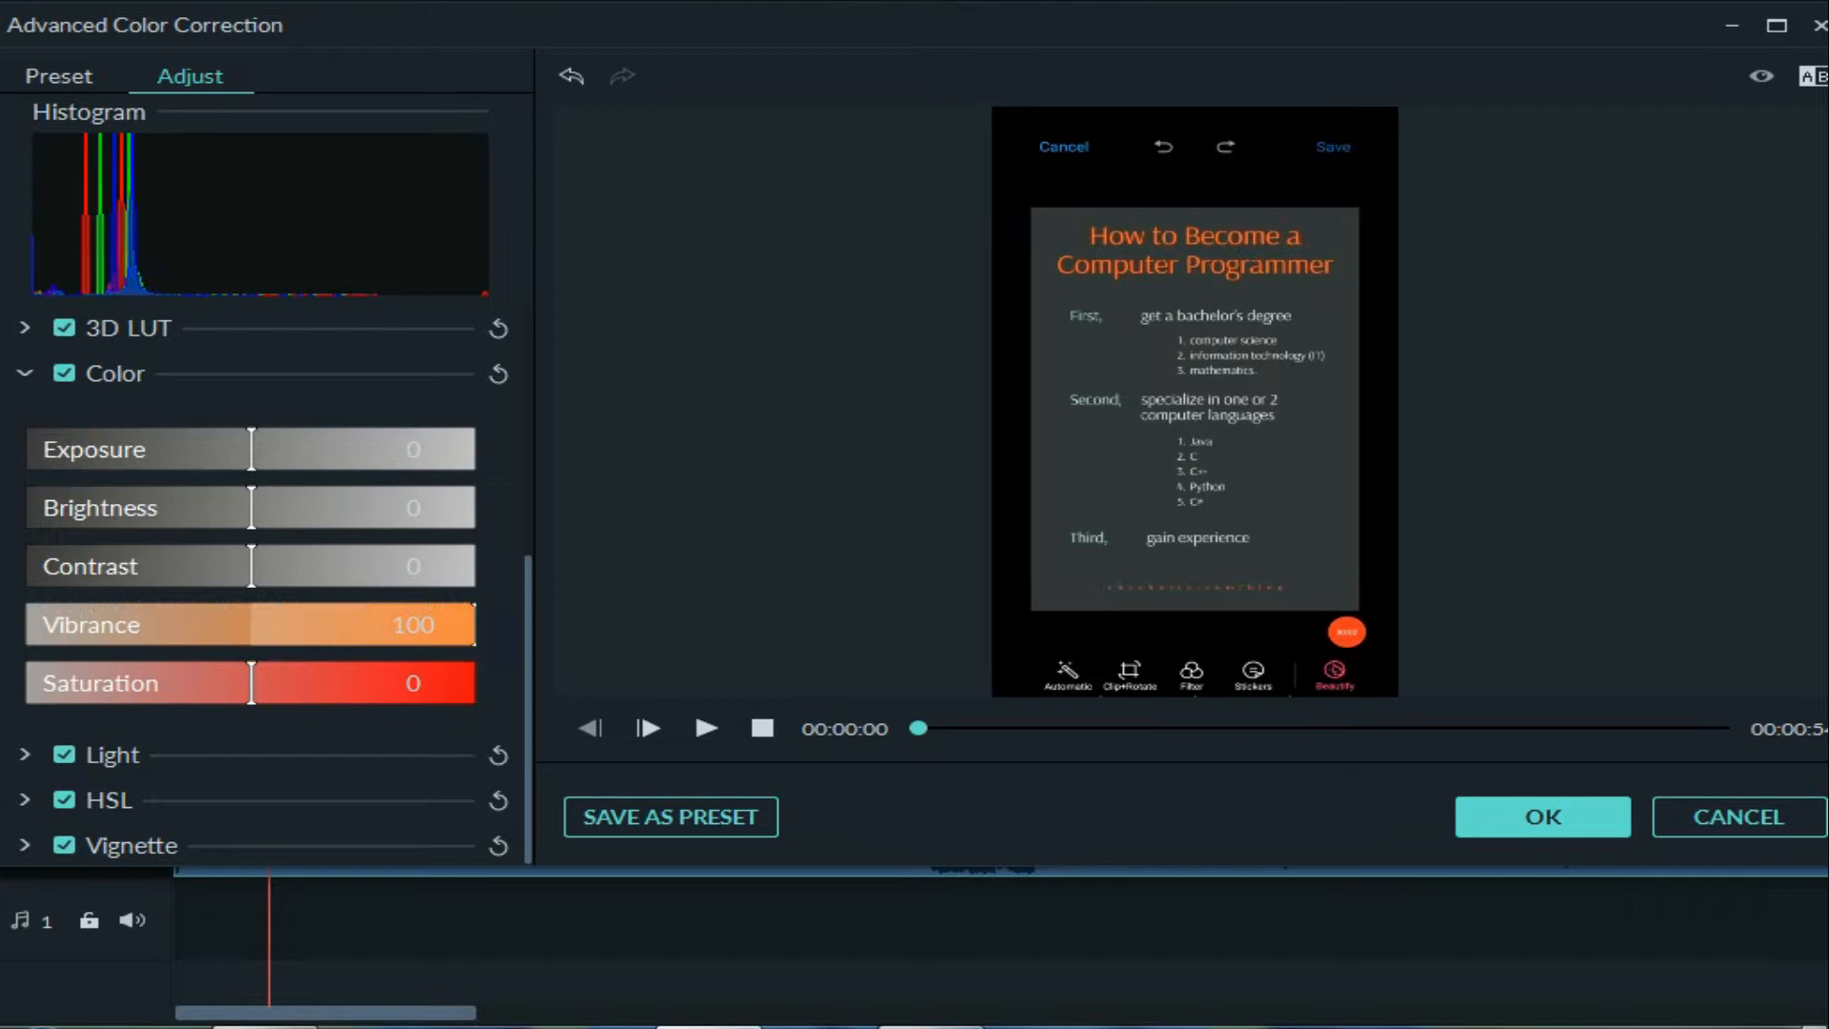
left_click_drag(251, 624, 475, 624)
left_click_drag(252, 683, 475, 683)
Set the red saturation to -2 in the HSL adjustments and apply the color correction.
left_click(25, 799)
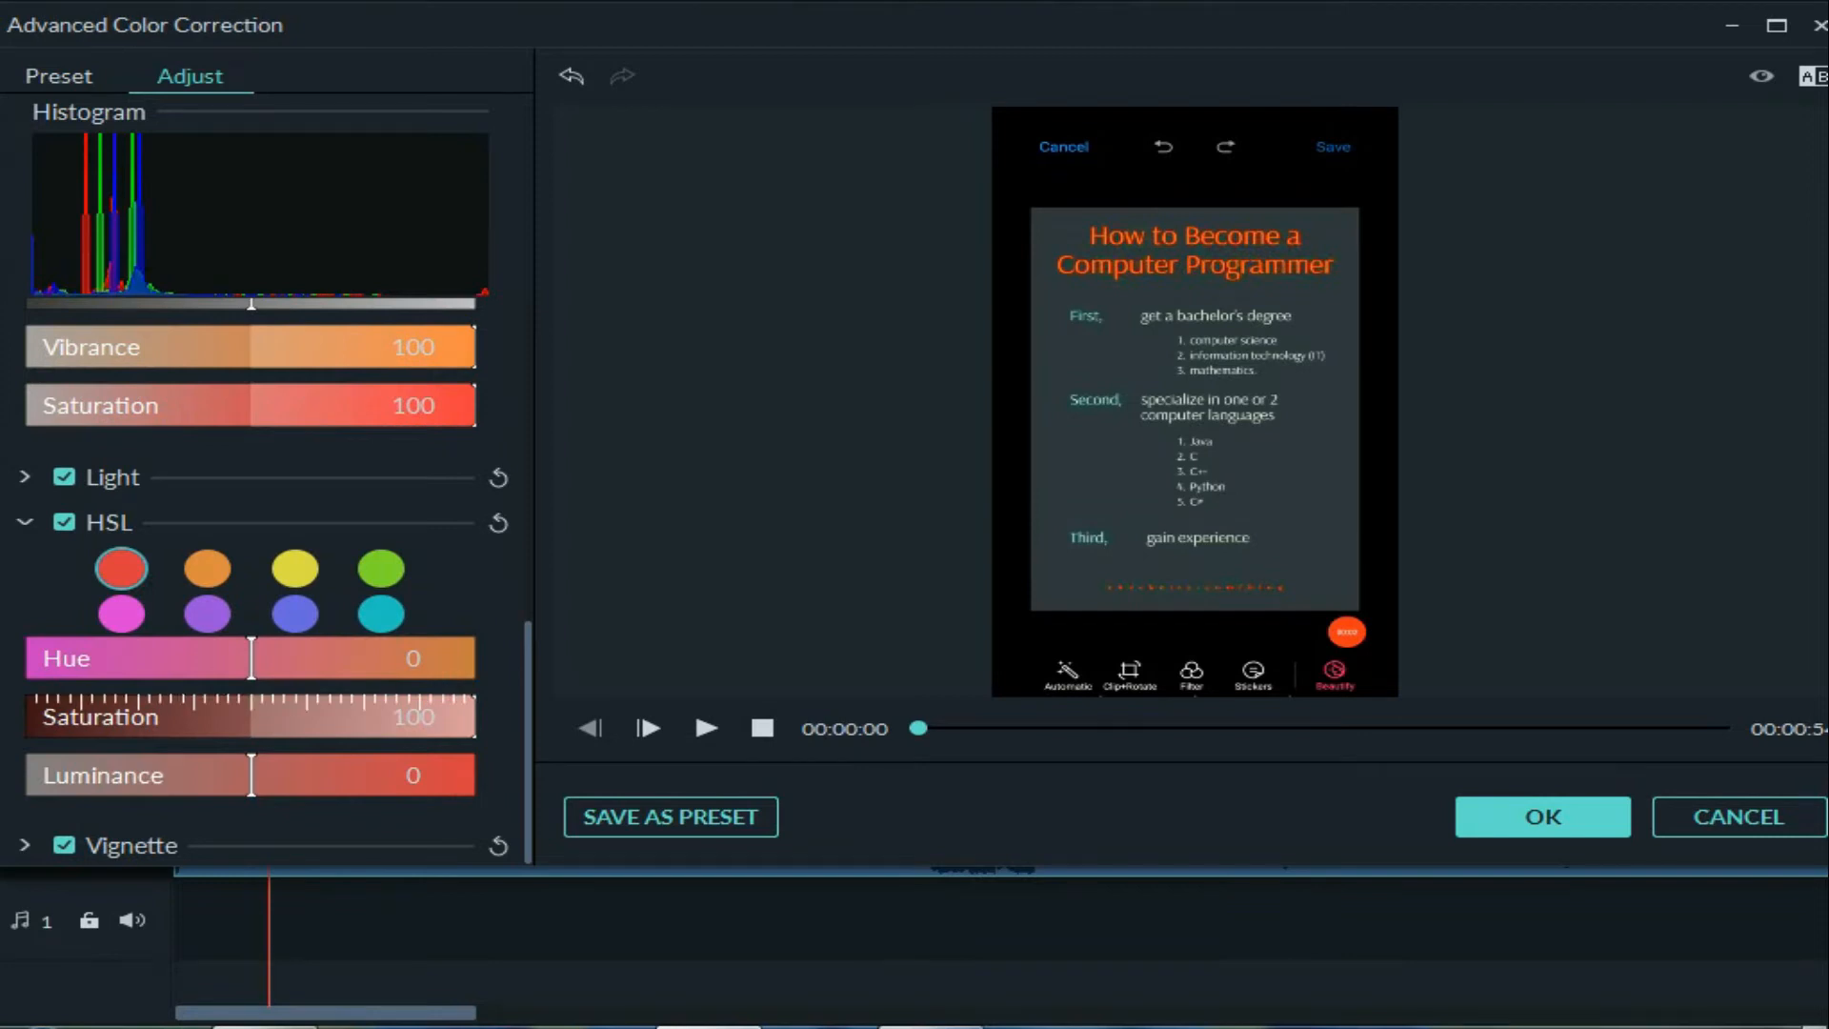
left_click_drag(476, 716, 247, 717)
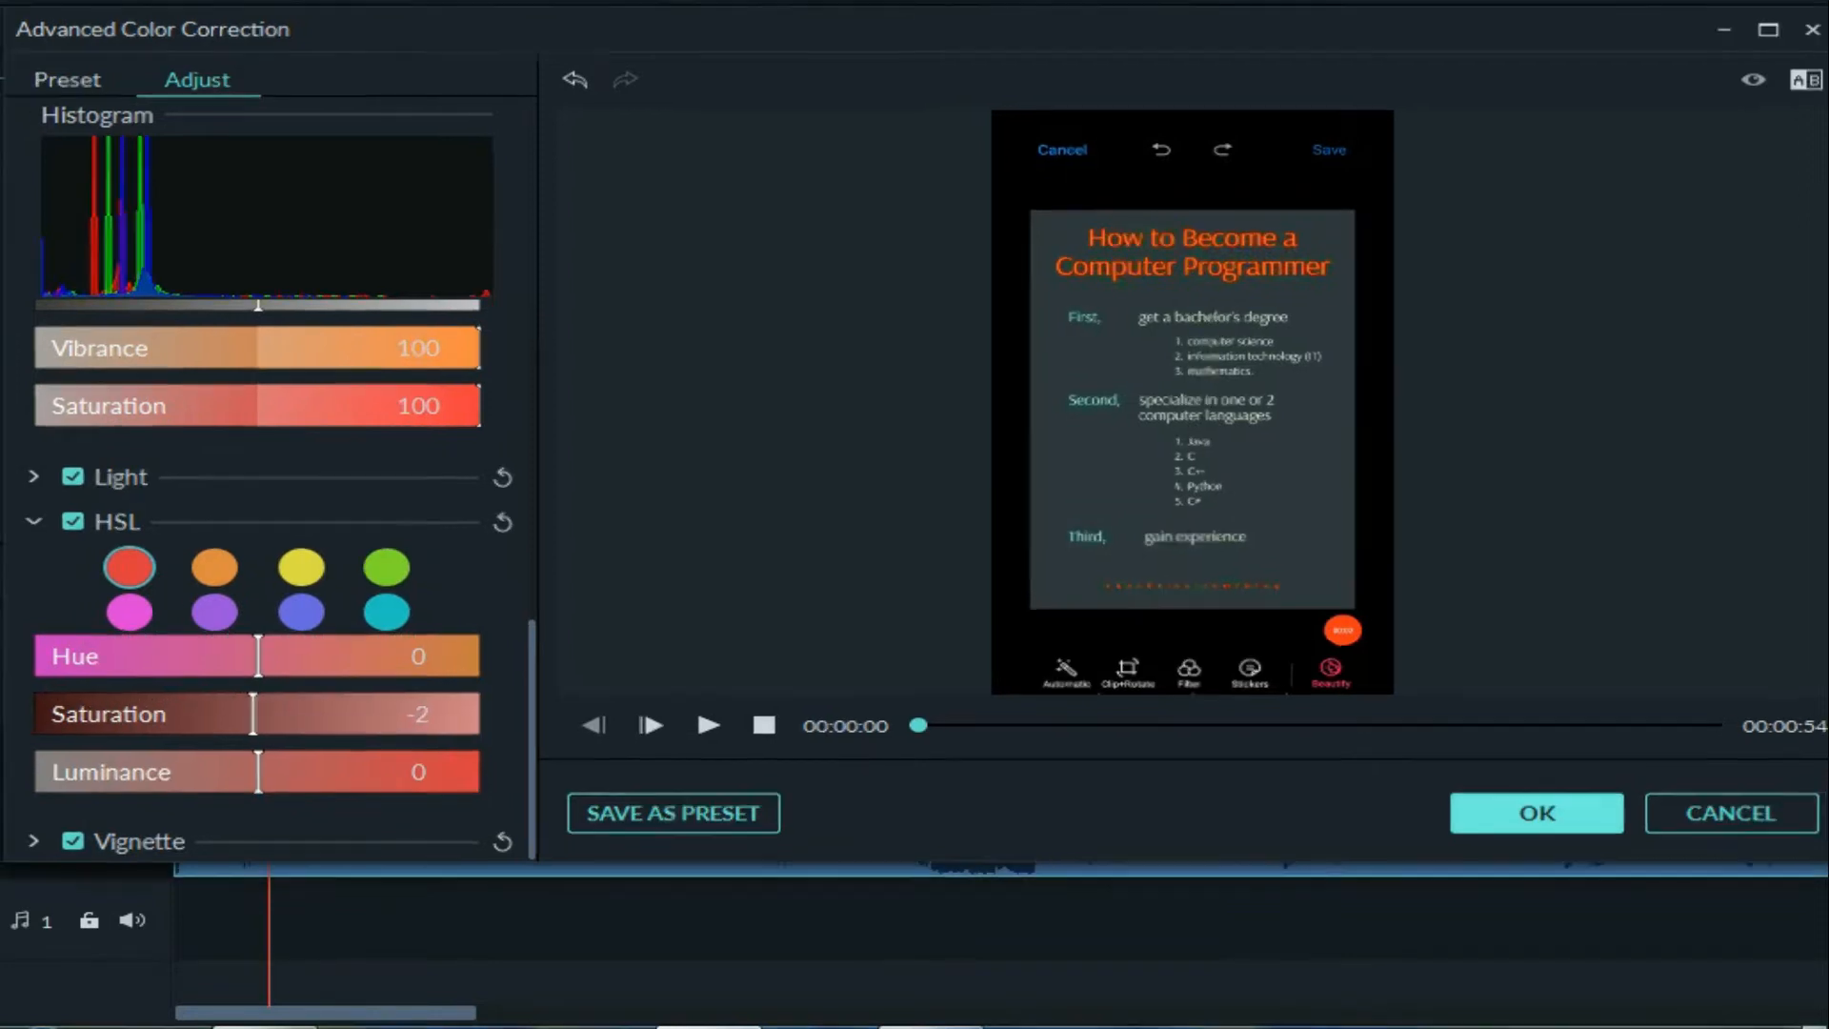
left_click(1543, 816)
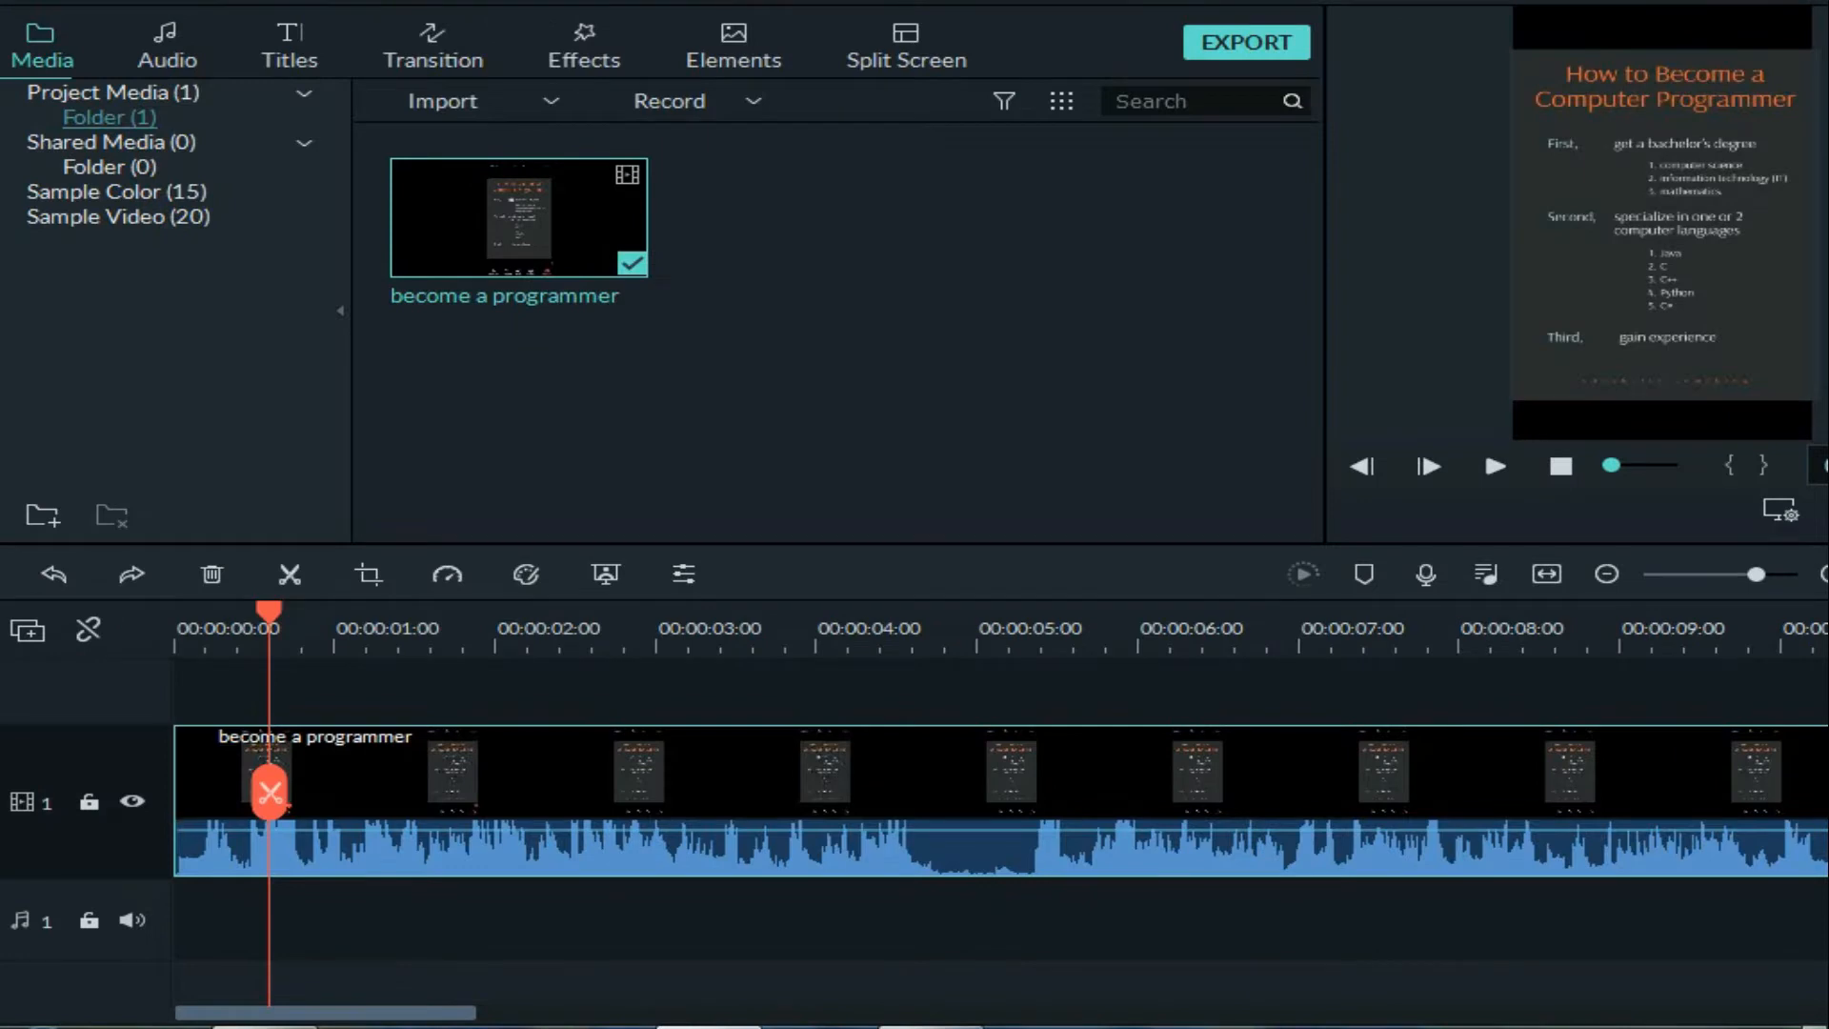
Play the clip from its start to about 5.8 seconds and replay the section from about 3.9 seconds.
left_click_drag(269, 612, 176, 611)
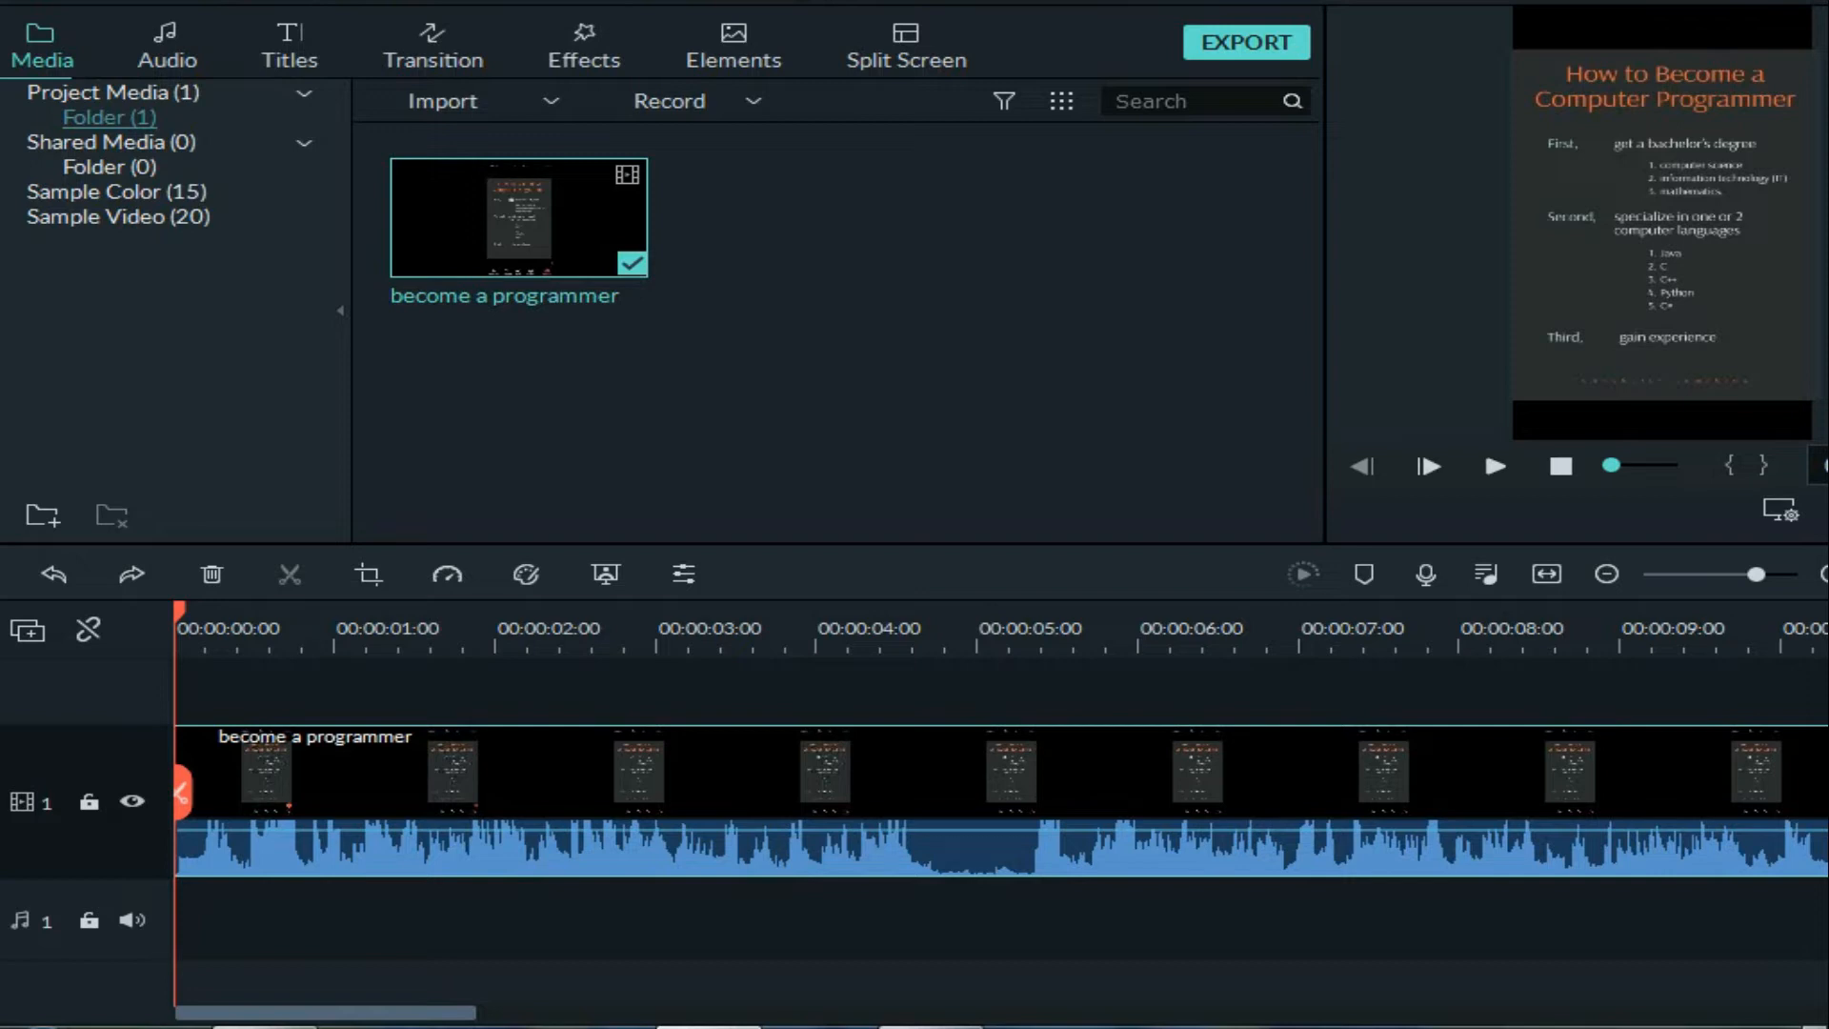
key("space")
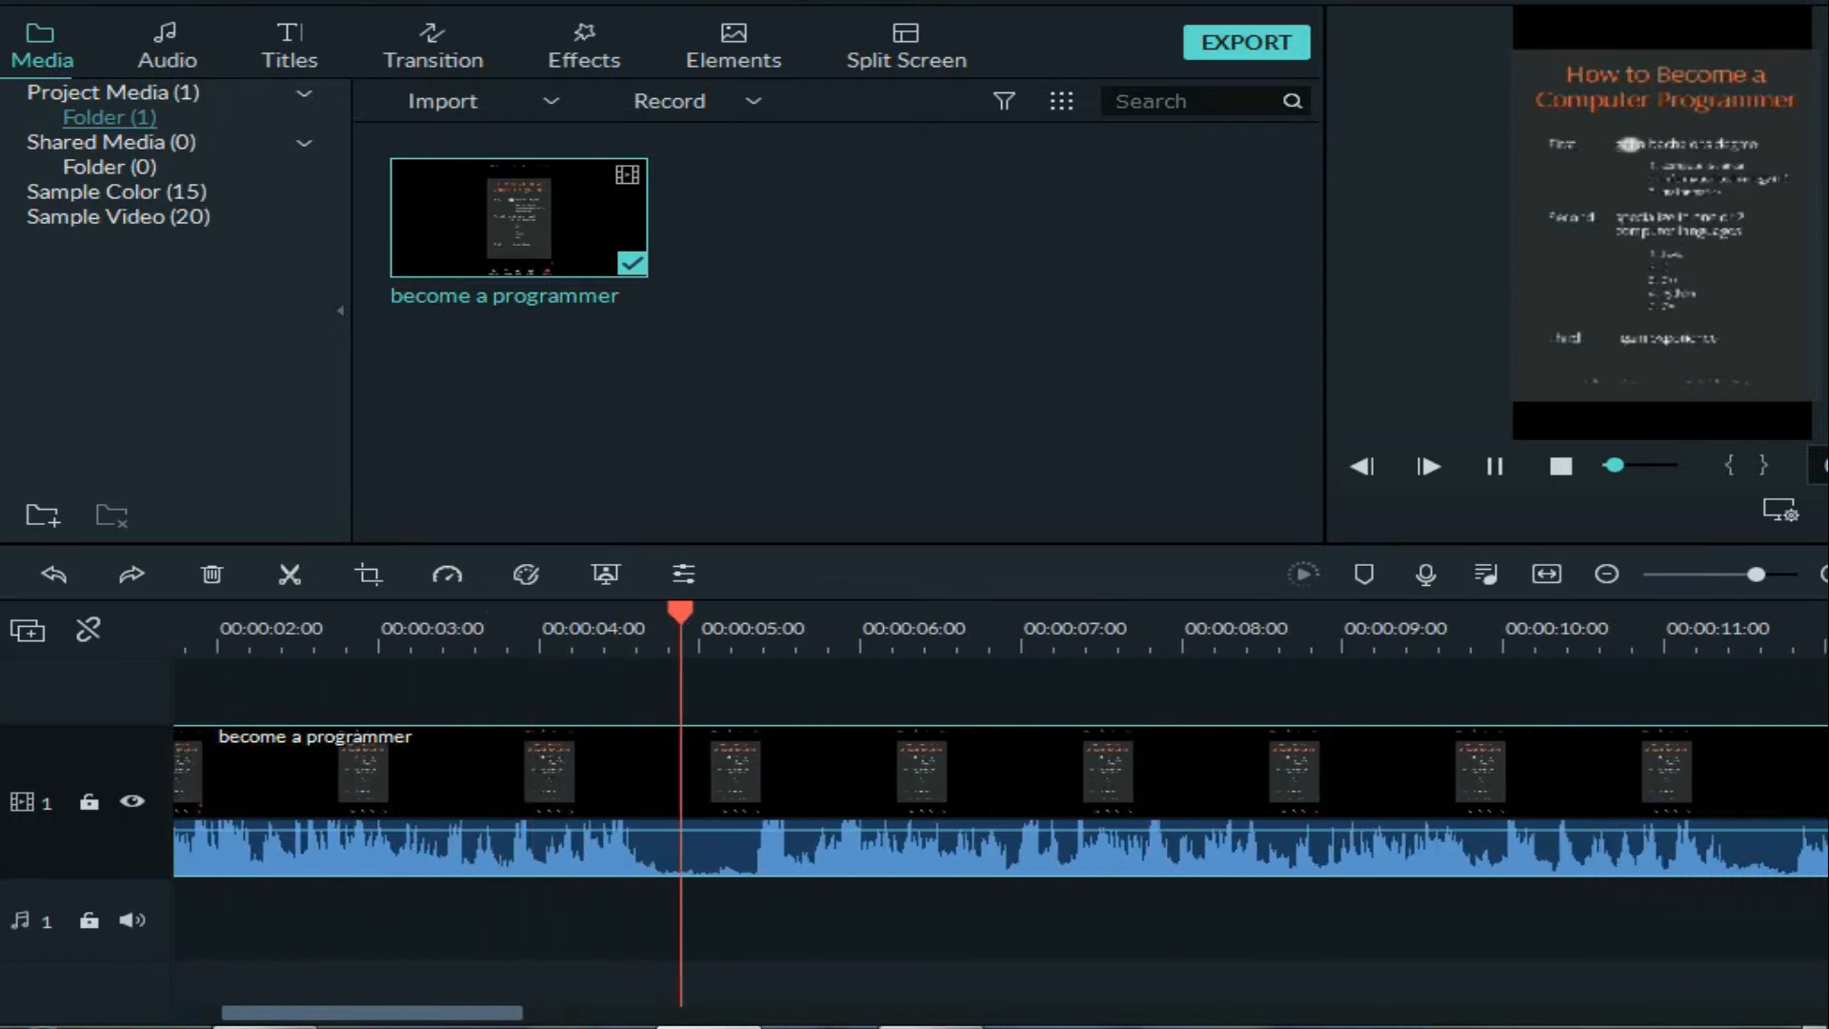
key("space")
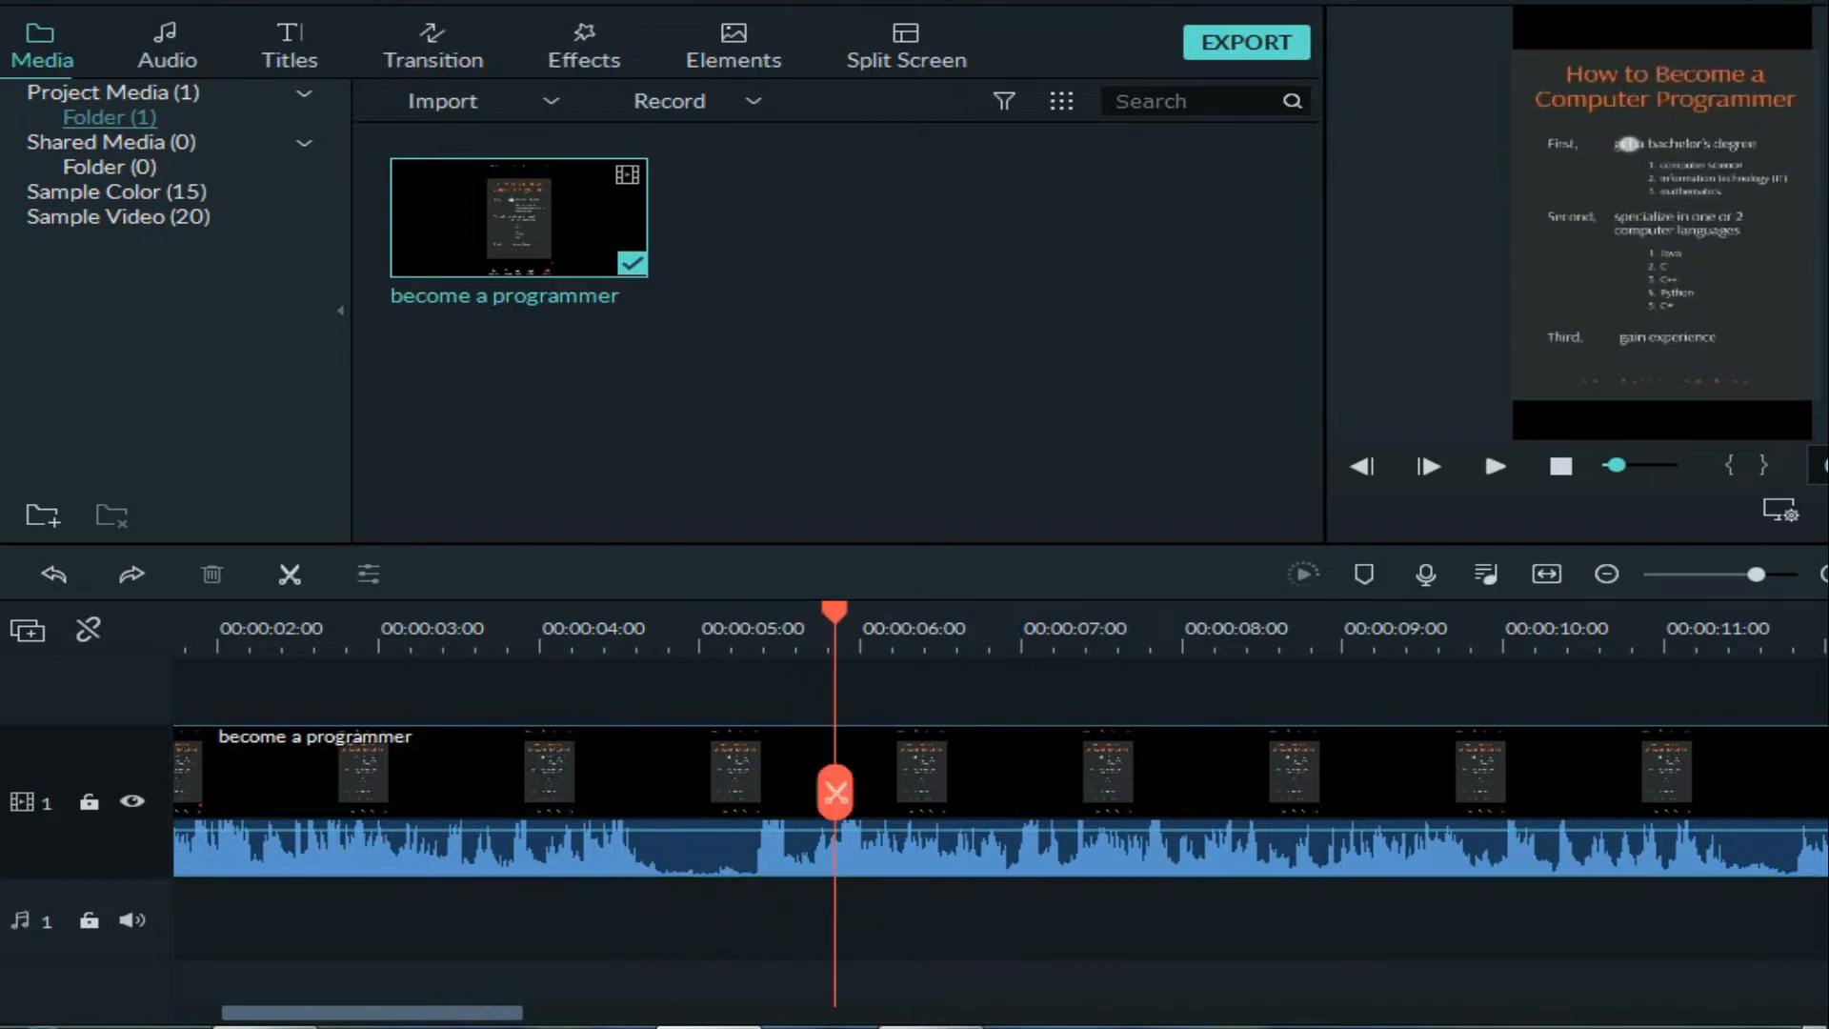
left_click(519, 629)
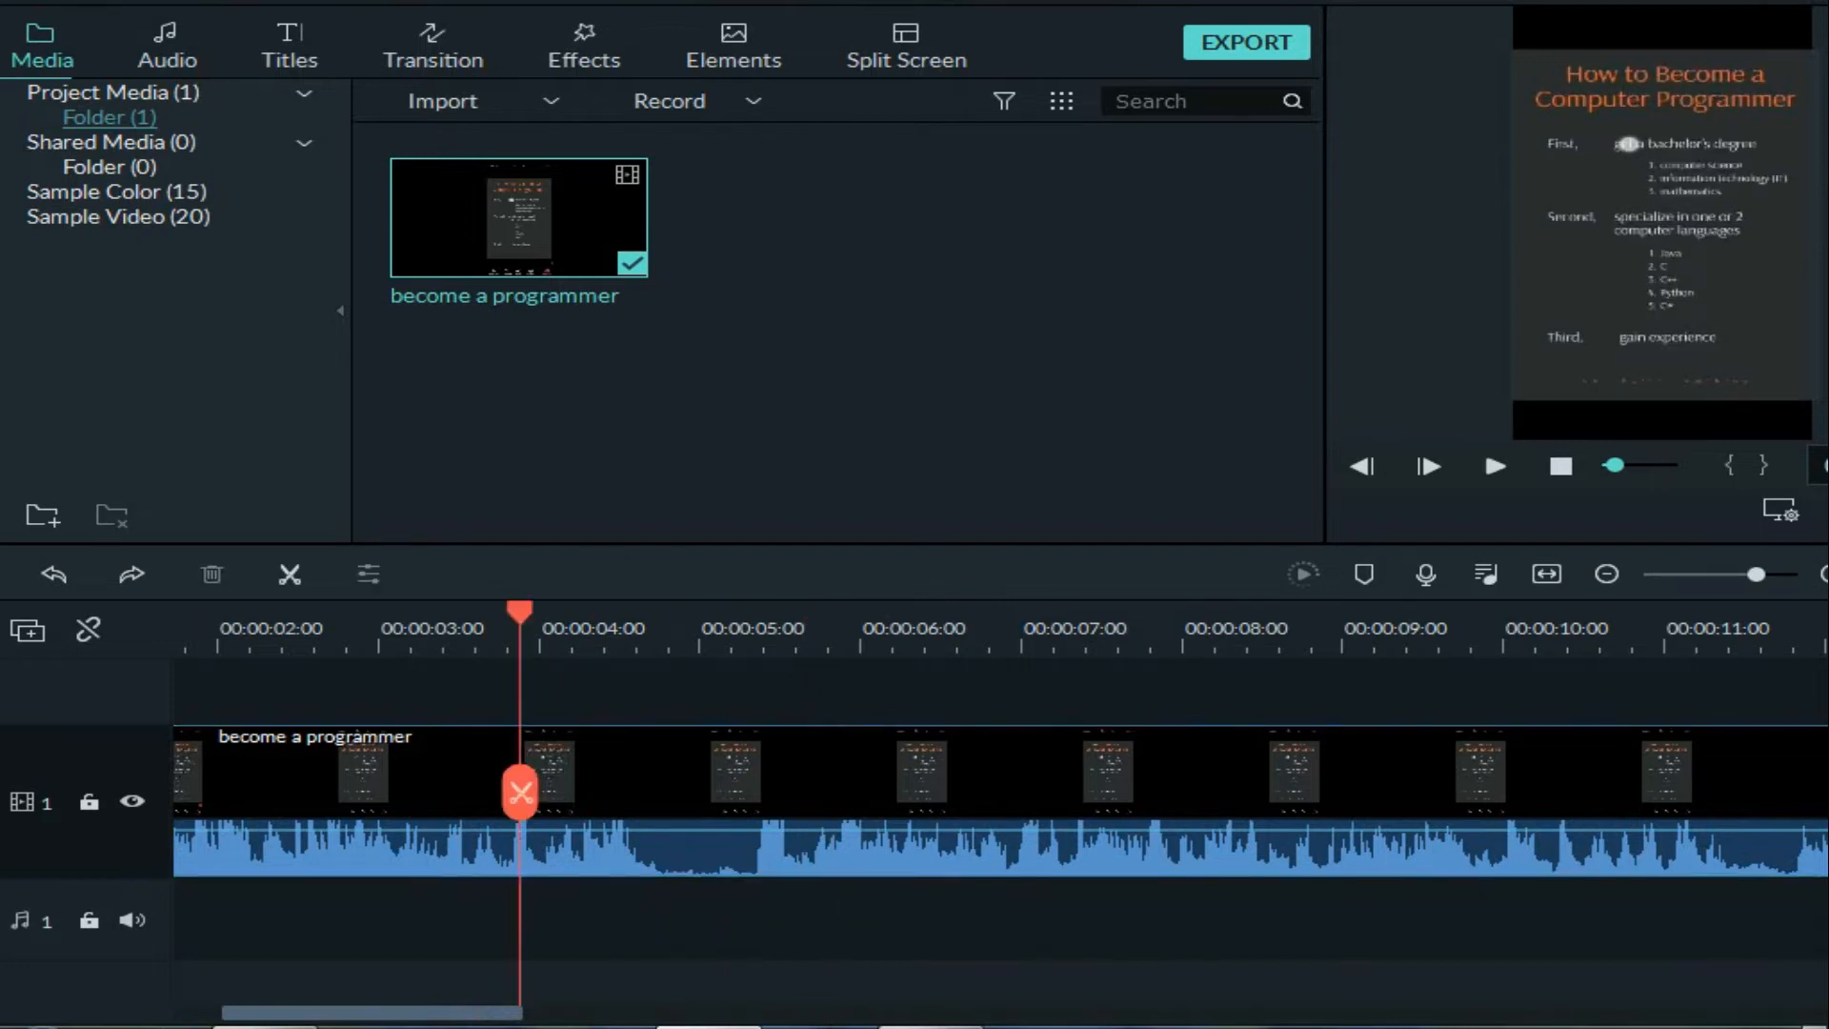
key("space")
key("space")
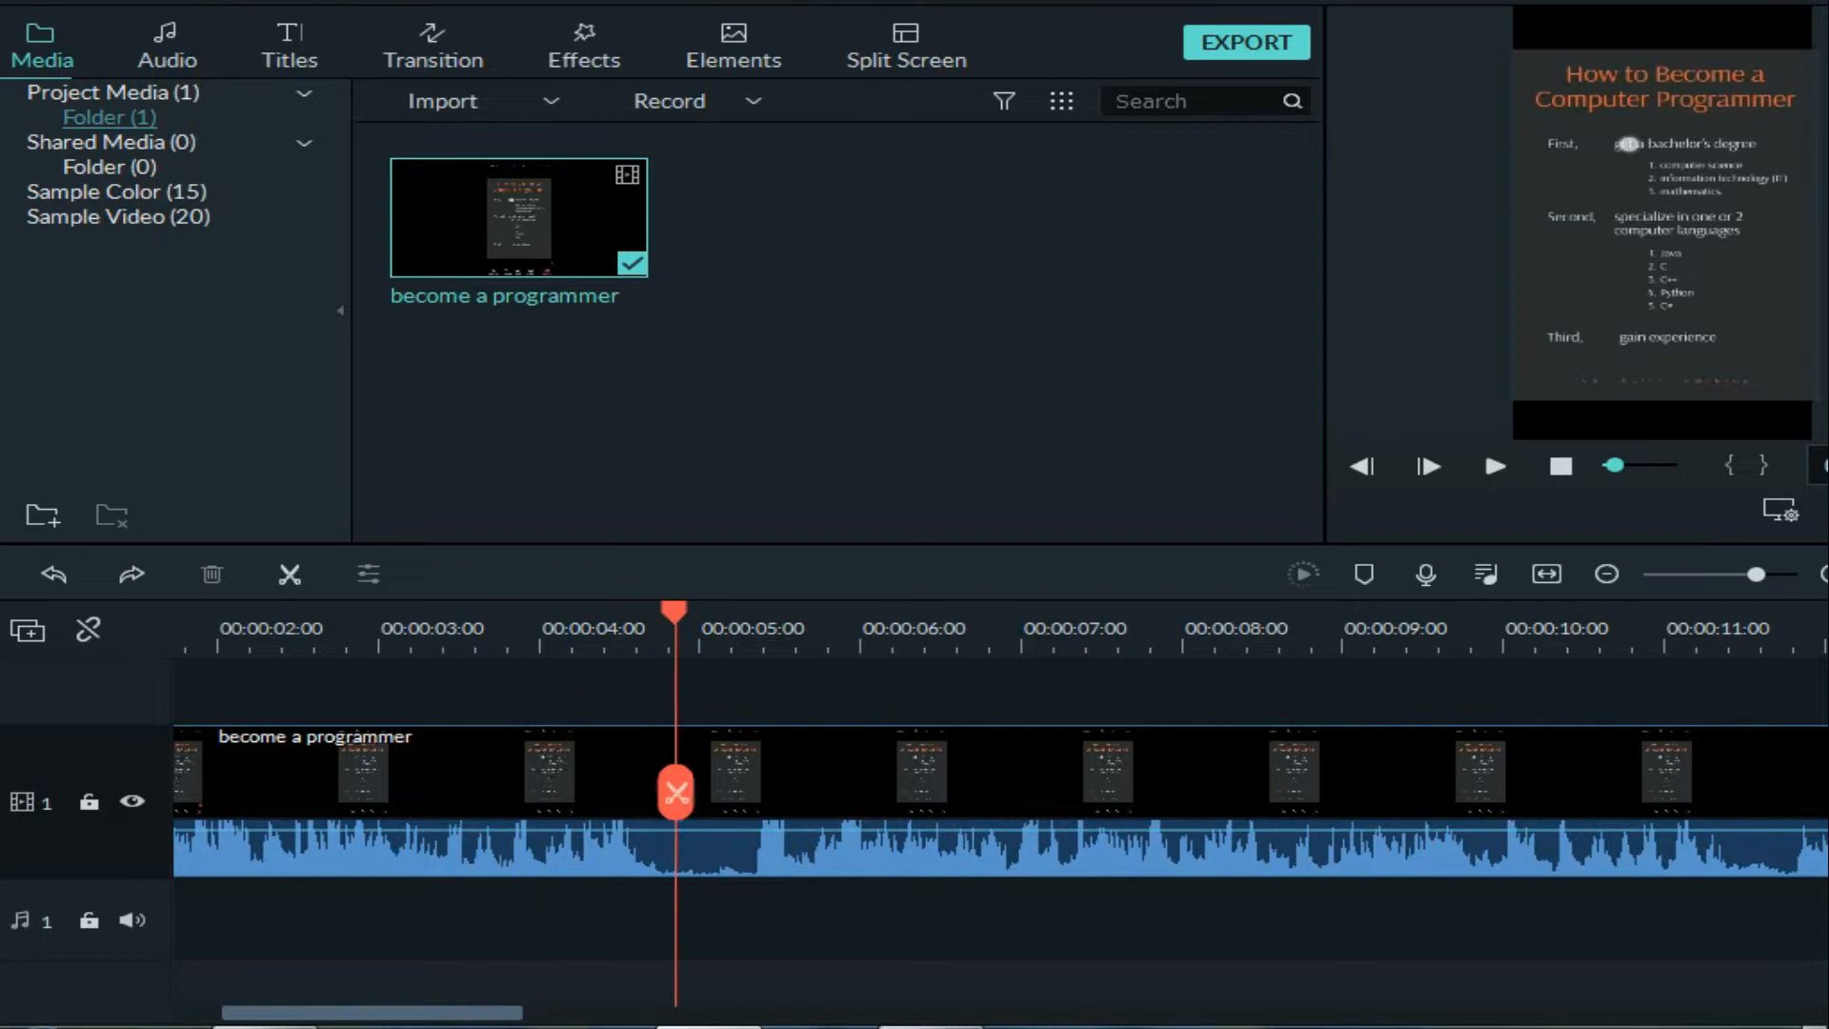
Replay the speech just before the quiet passage and split the clip at about 00:00:04:06.
scroll(675, 790, "up", 3)
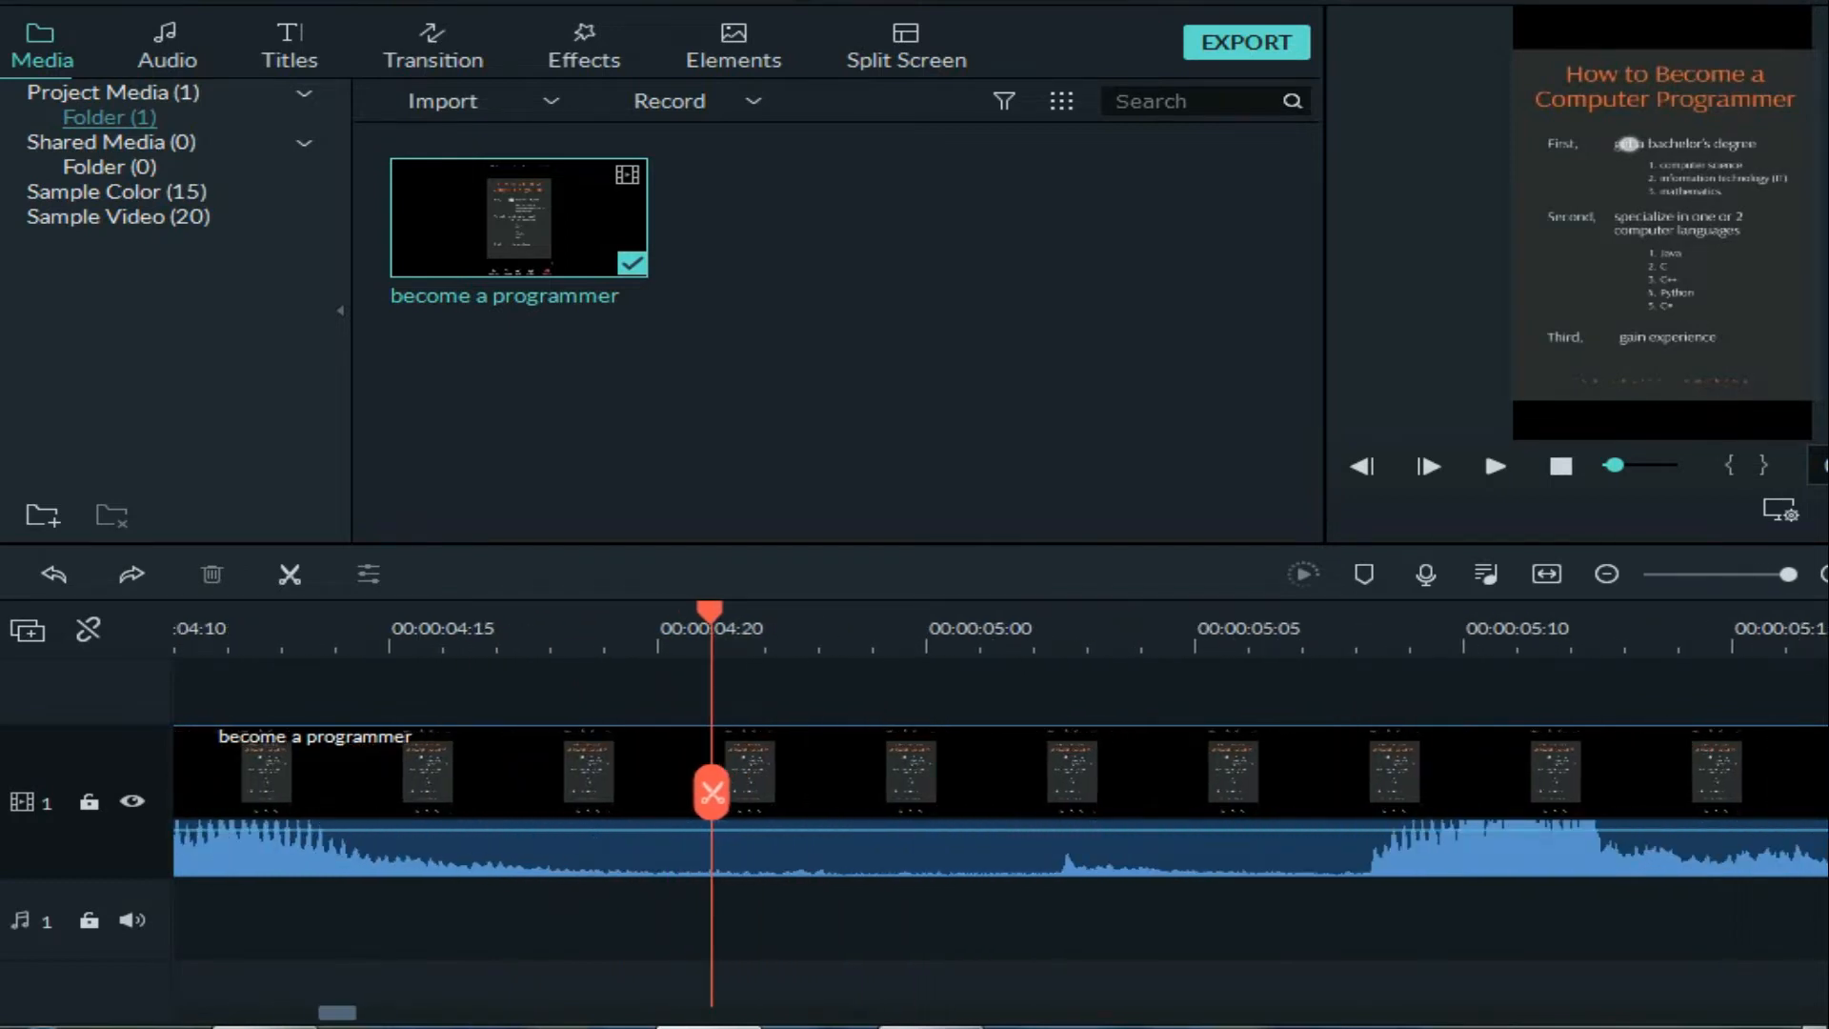
scroll(711, 792, "down", 1)
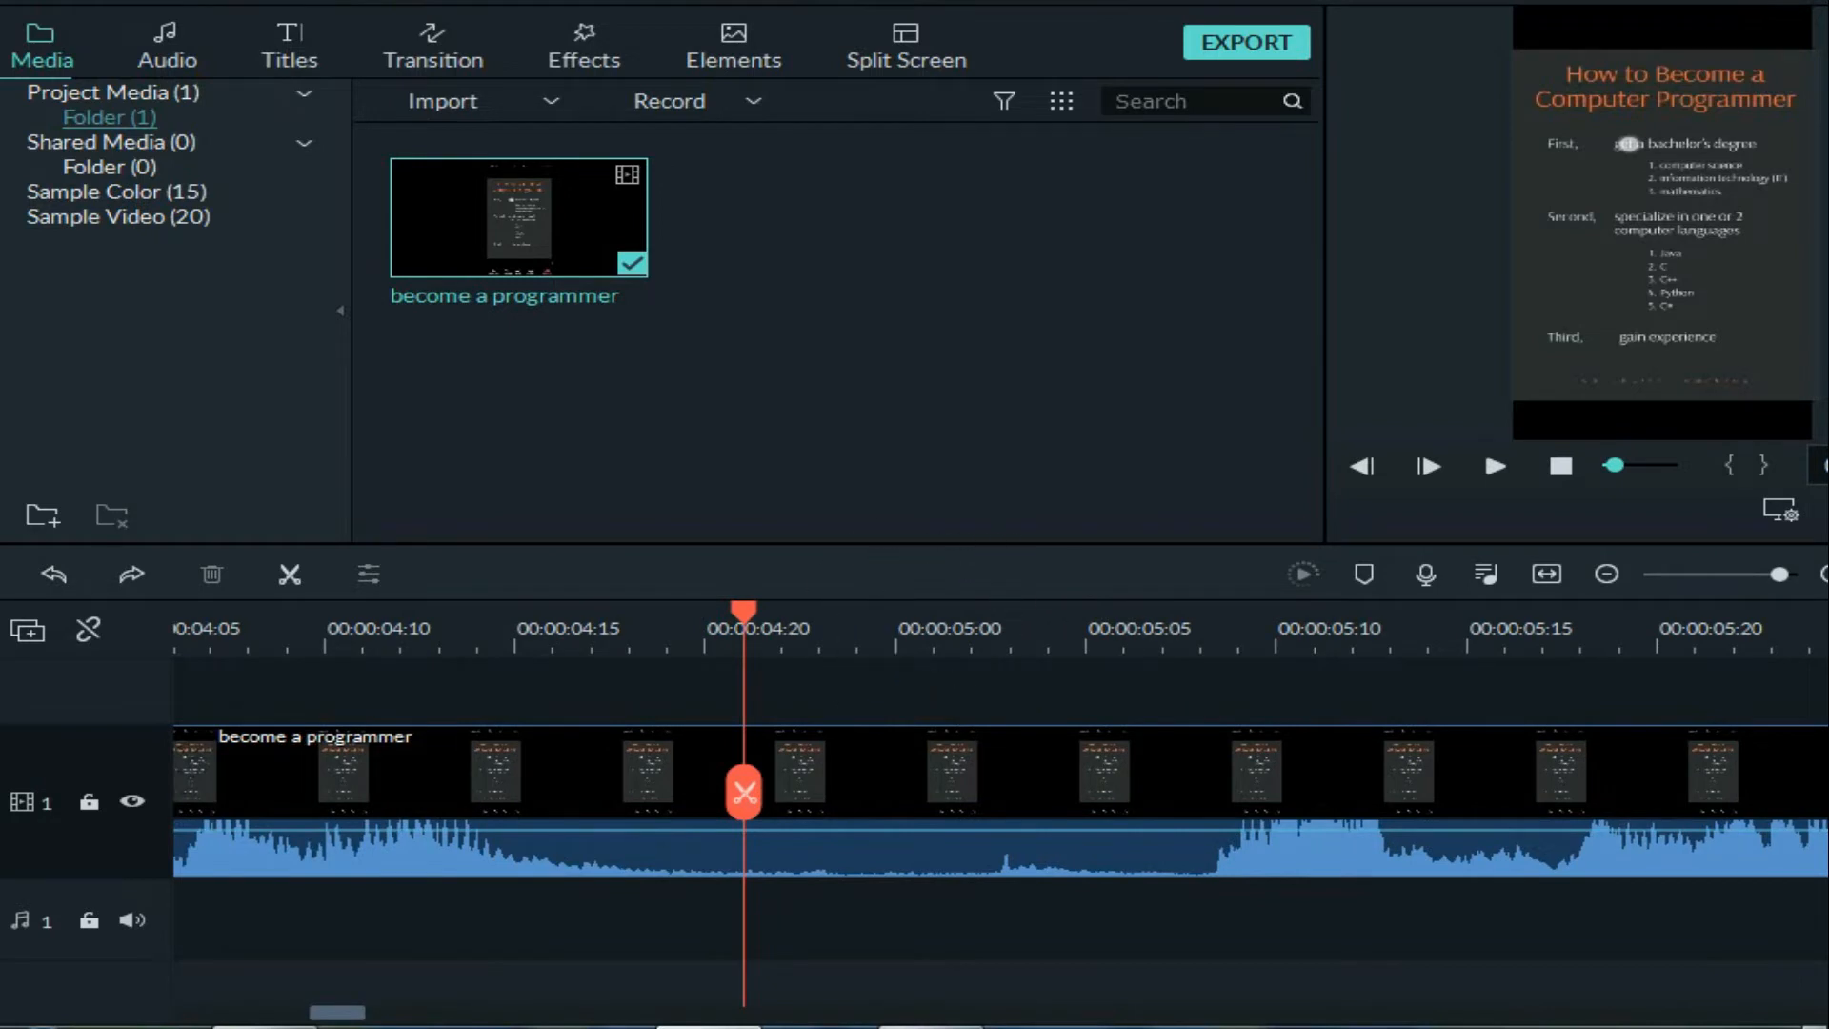
scroll(1000, 805, "left", 3)
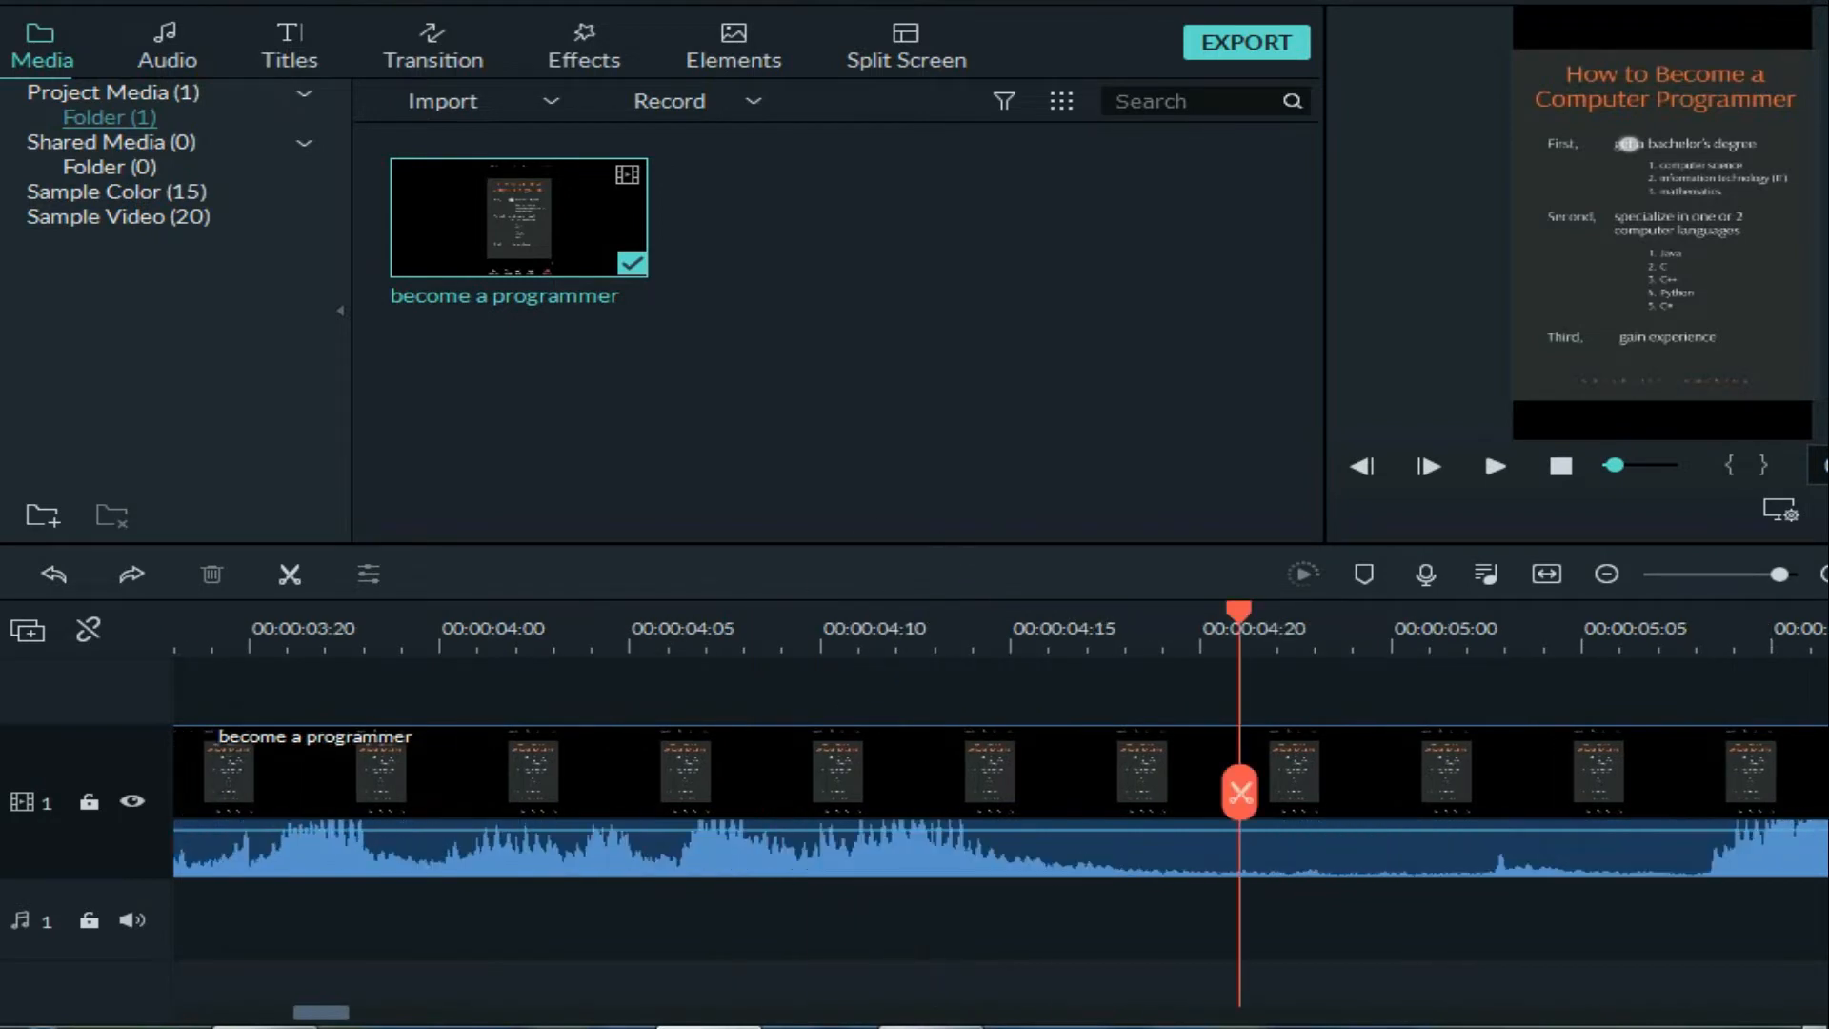
left_click(591, 631)
key("space")
key("space")
left_click(669, 631)
left_click(669, 792)
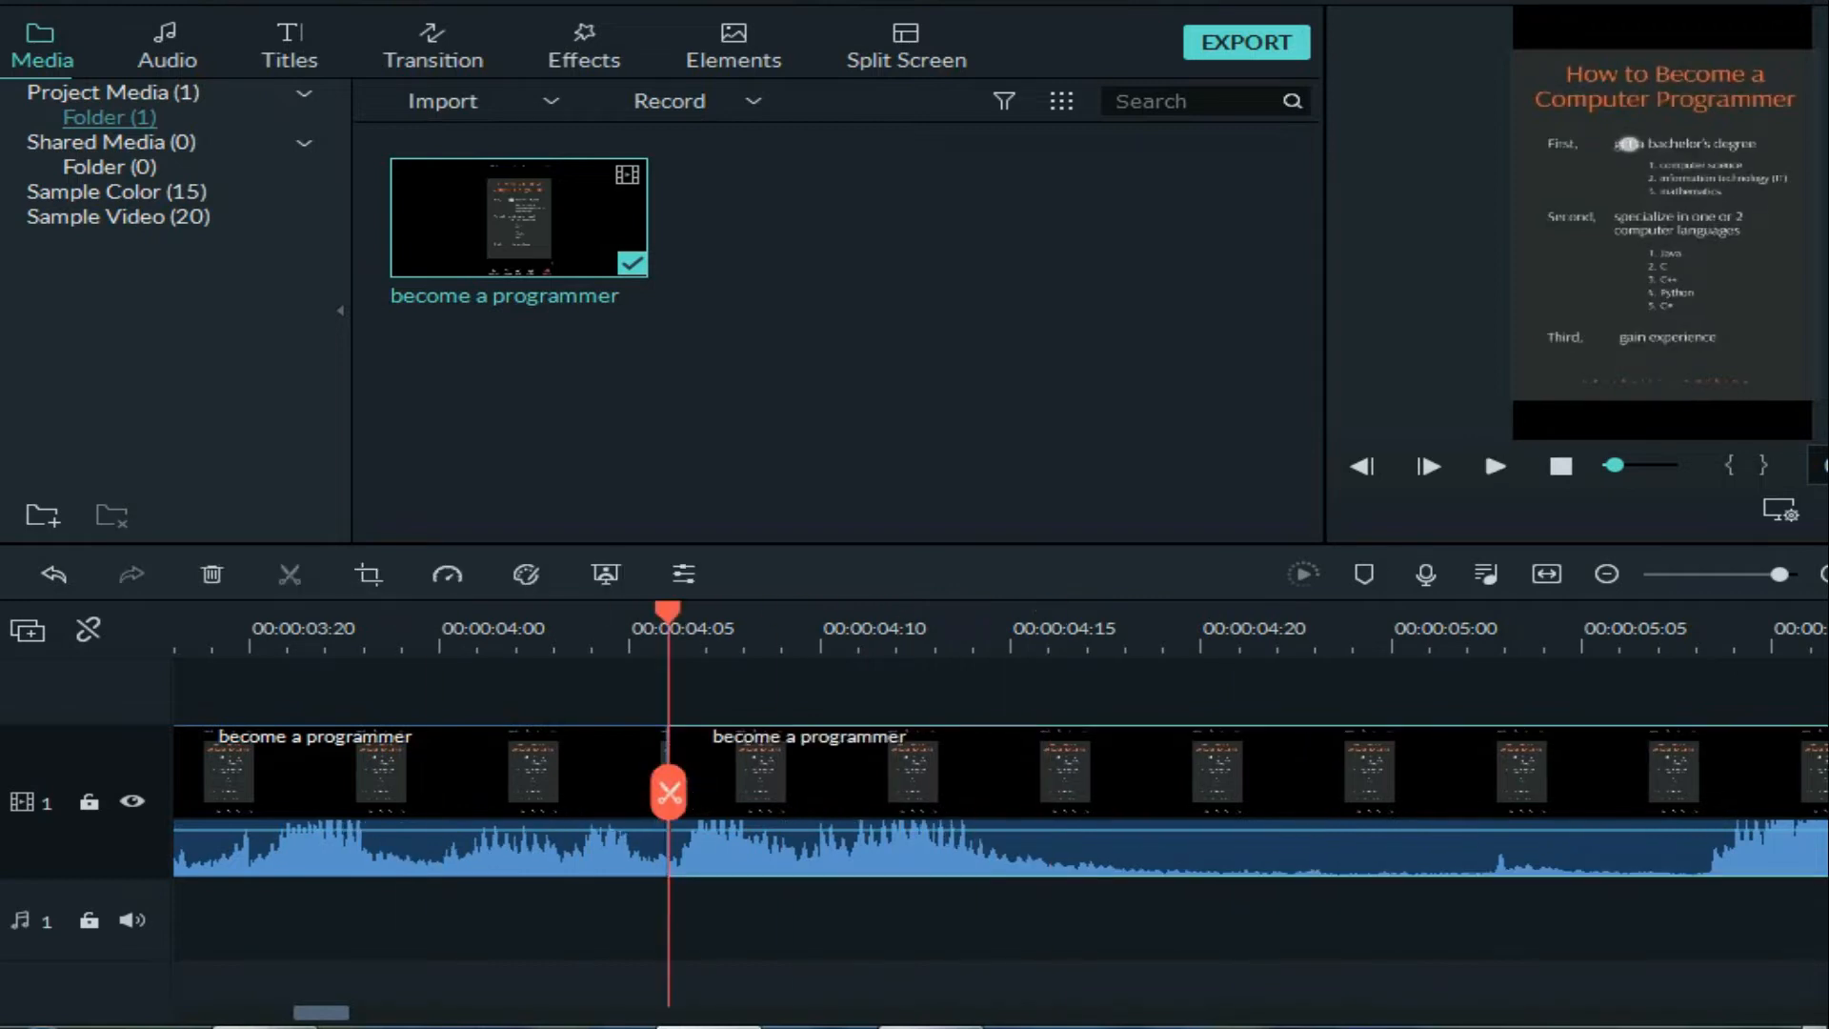
Play back around the cut and split the first part of the clip at about 00:00:04:00.
scroll(1000, 805, "right", 7)
scroll(830, 804, "down", 1)
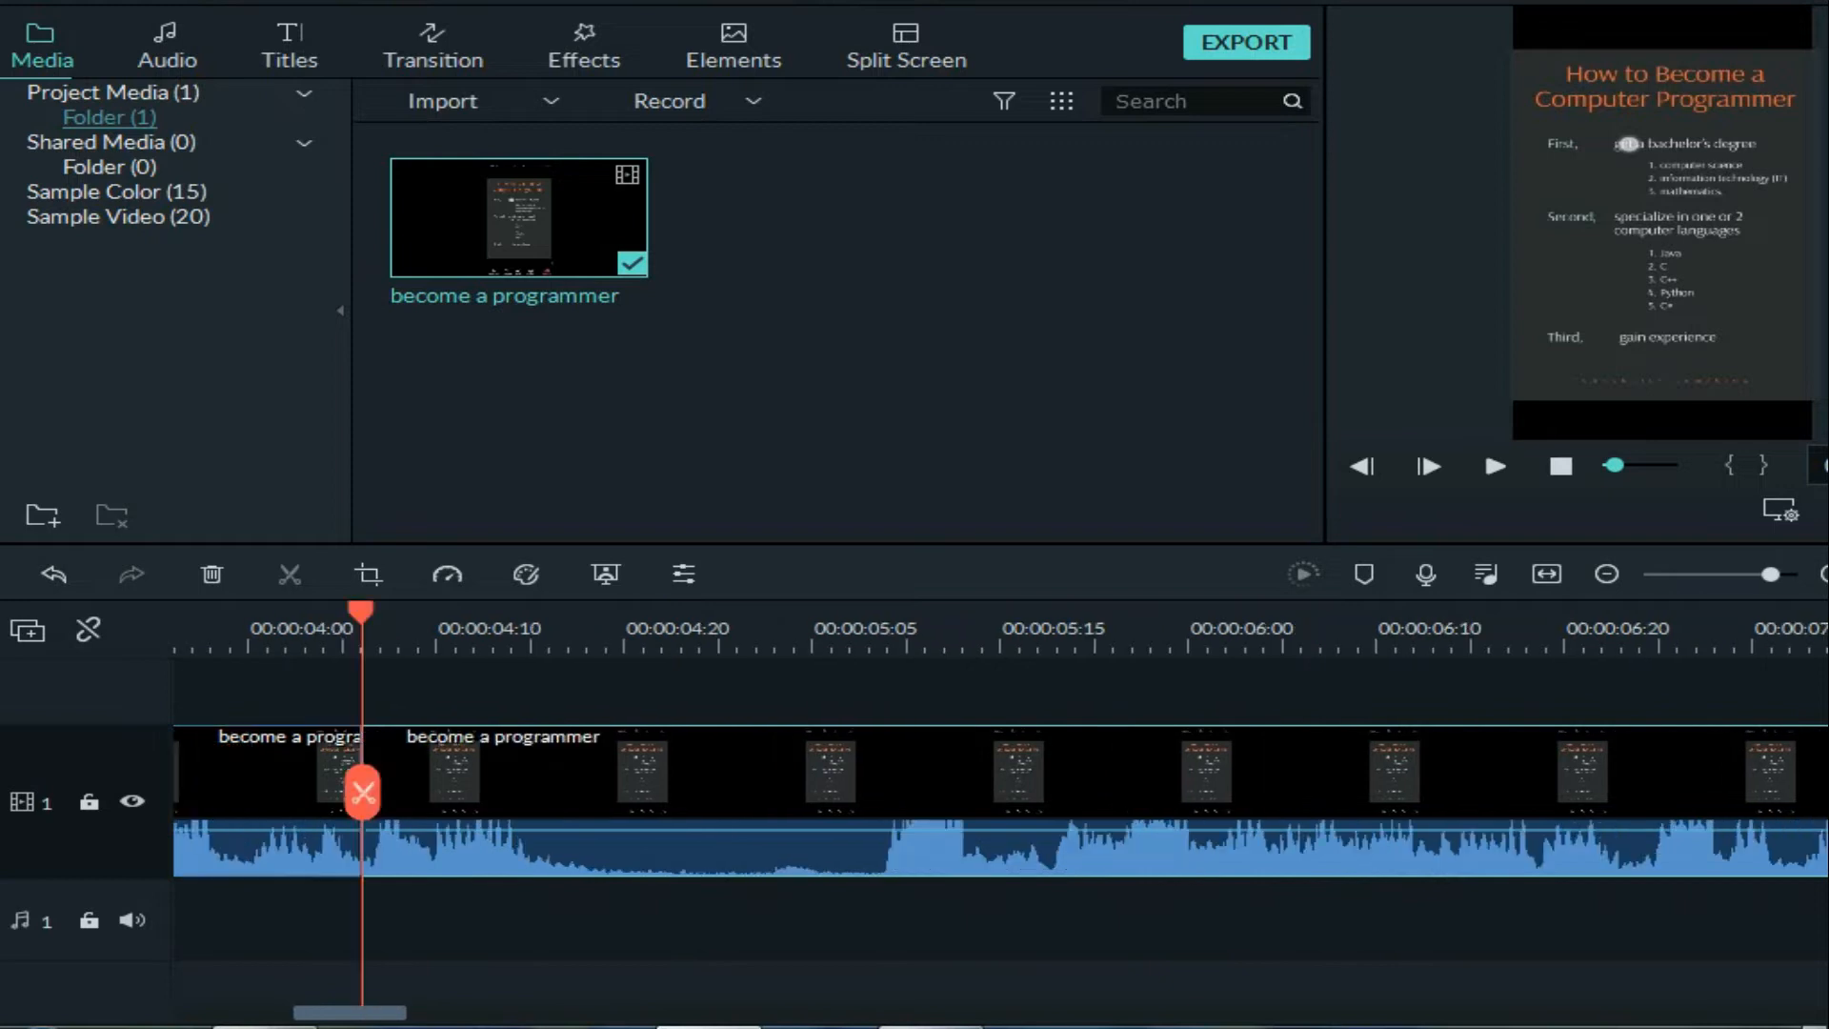
left_click(831, 631)
key("space")
key("space")
left_click(191, 630)
key("space")
left_click(245, 630)
left_click(250, 792)
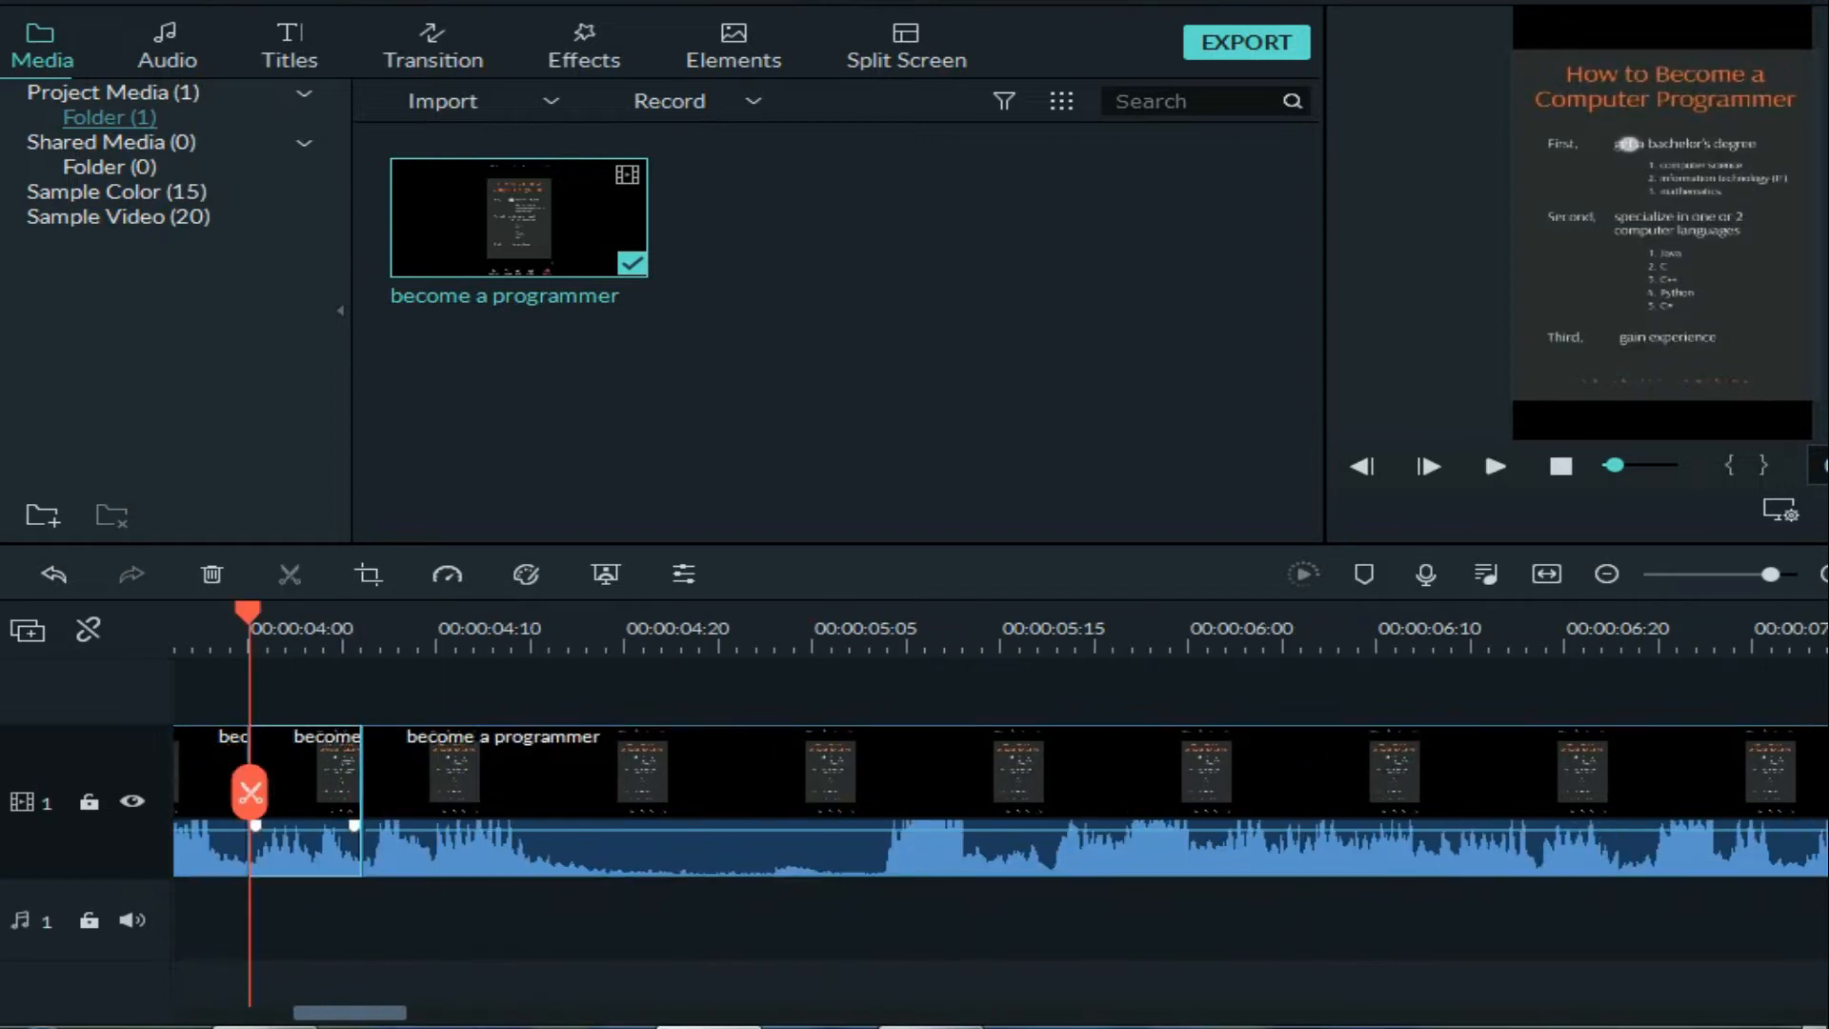
Delete the short segment between about 00:00:04:00 and 00:00:04:06 and move the following clip back to close the gap.
right_click(324, 771)
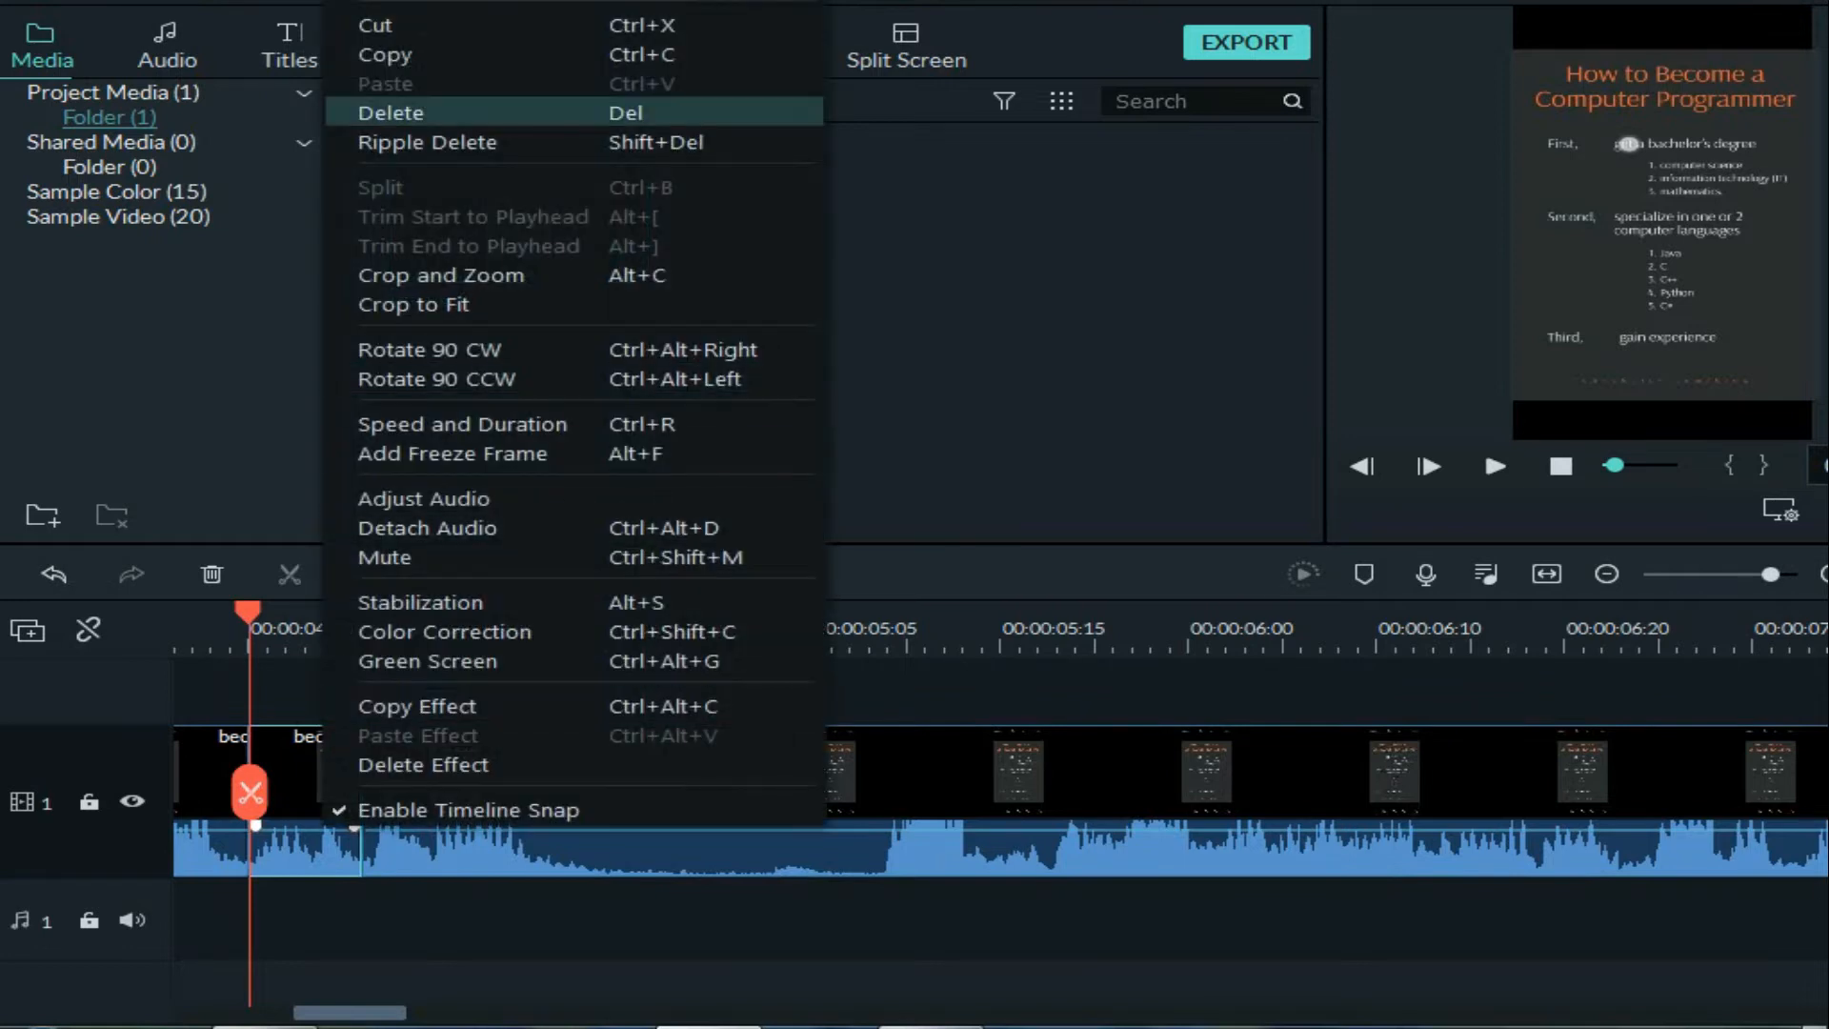
left_click(392, 113)
left_click_drag(457, 776, 345, 776)
Split the second clip at about 00:00:05:02, delete the quiet piece before the split and close the gap.
key("space")
key("space")
left_click(794, 631)
left_click_drag(794, 615, 755, 614)
left_click(757, 793)
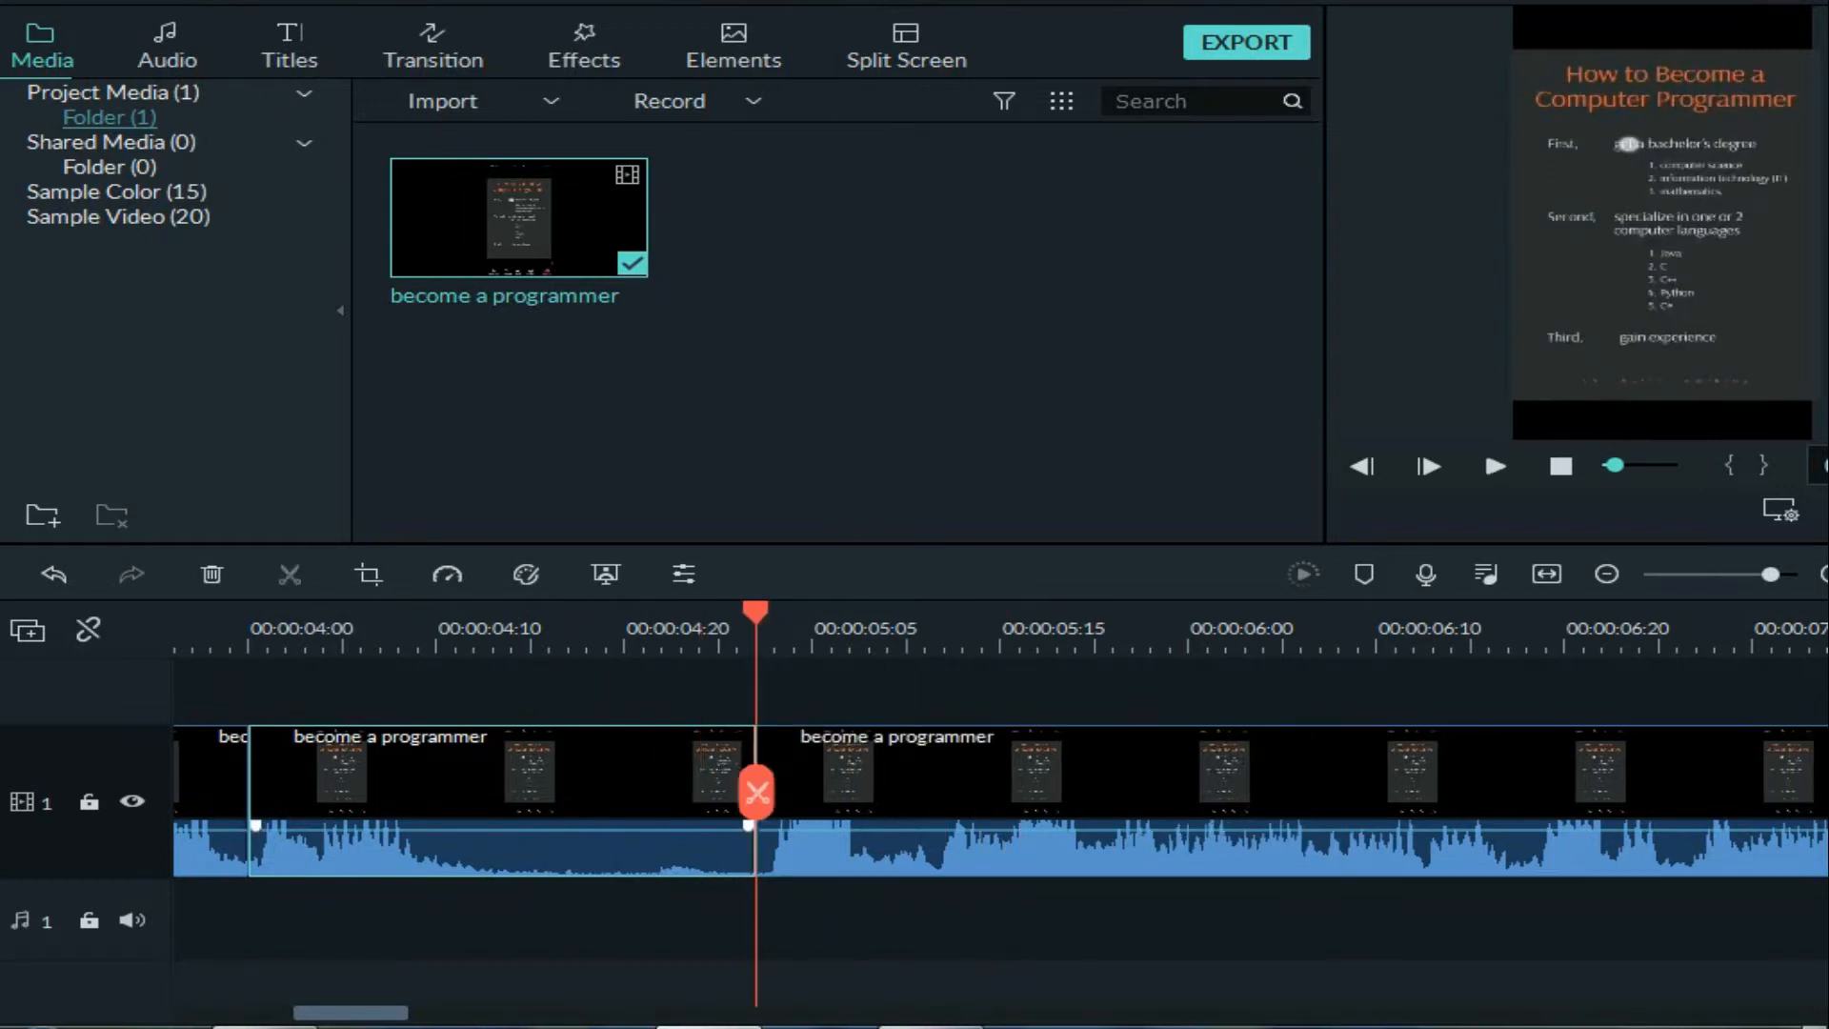
right_click(596, 765)
left_click(658, 113)
left_click_drag(847, 776, 340, 776)
Replay the speech around the join at 00:00:04:00 and split the first clip at about 00:00:03:19.
scroll(340, 776, "left", 3)
left_click_drag(1378, 791, 621, 791)
key("space")
key("space")
left_click(756, 638)
key("space")
key("space")
left_click(739, 639)
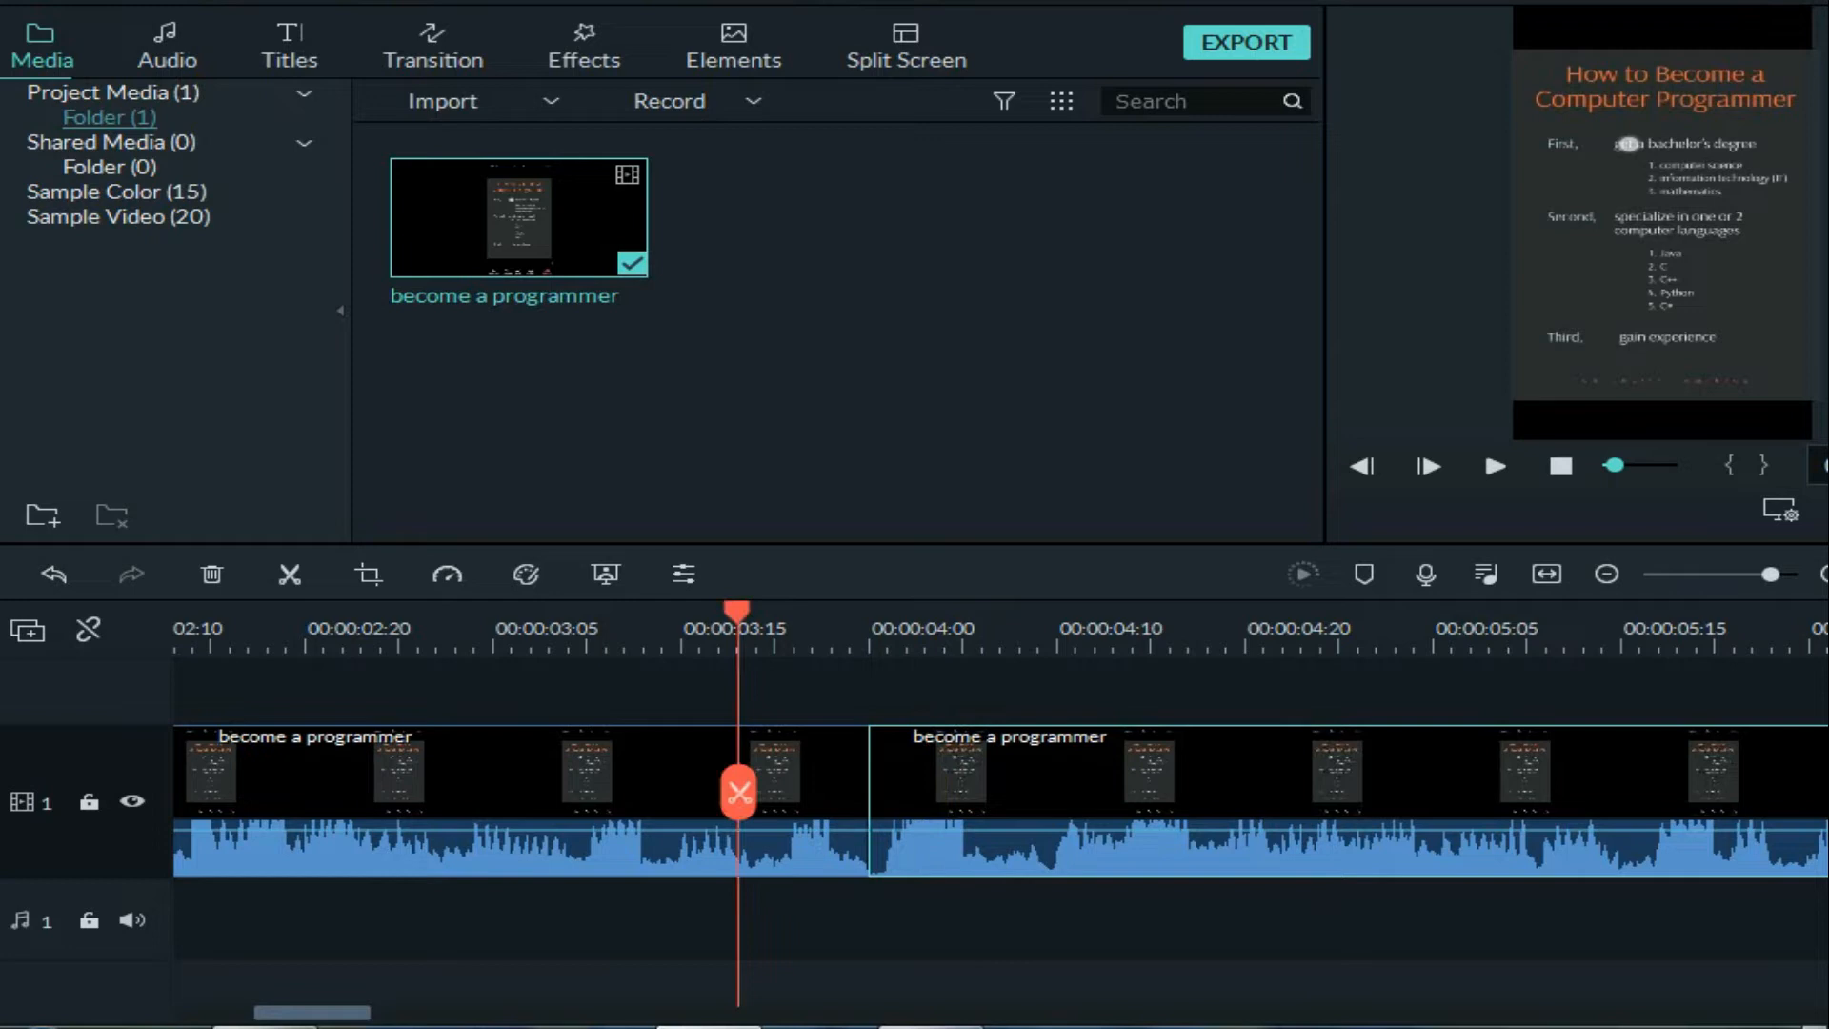
left_click_drag(739, 792, 756, 791)
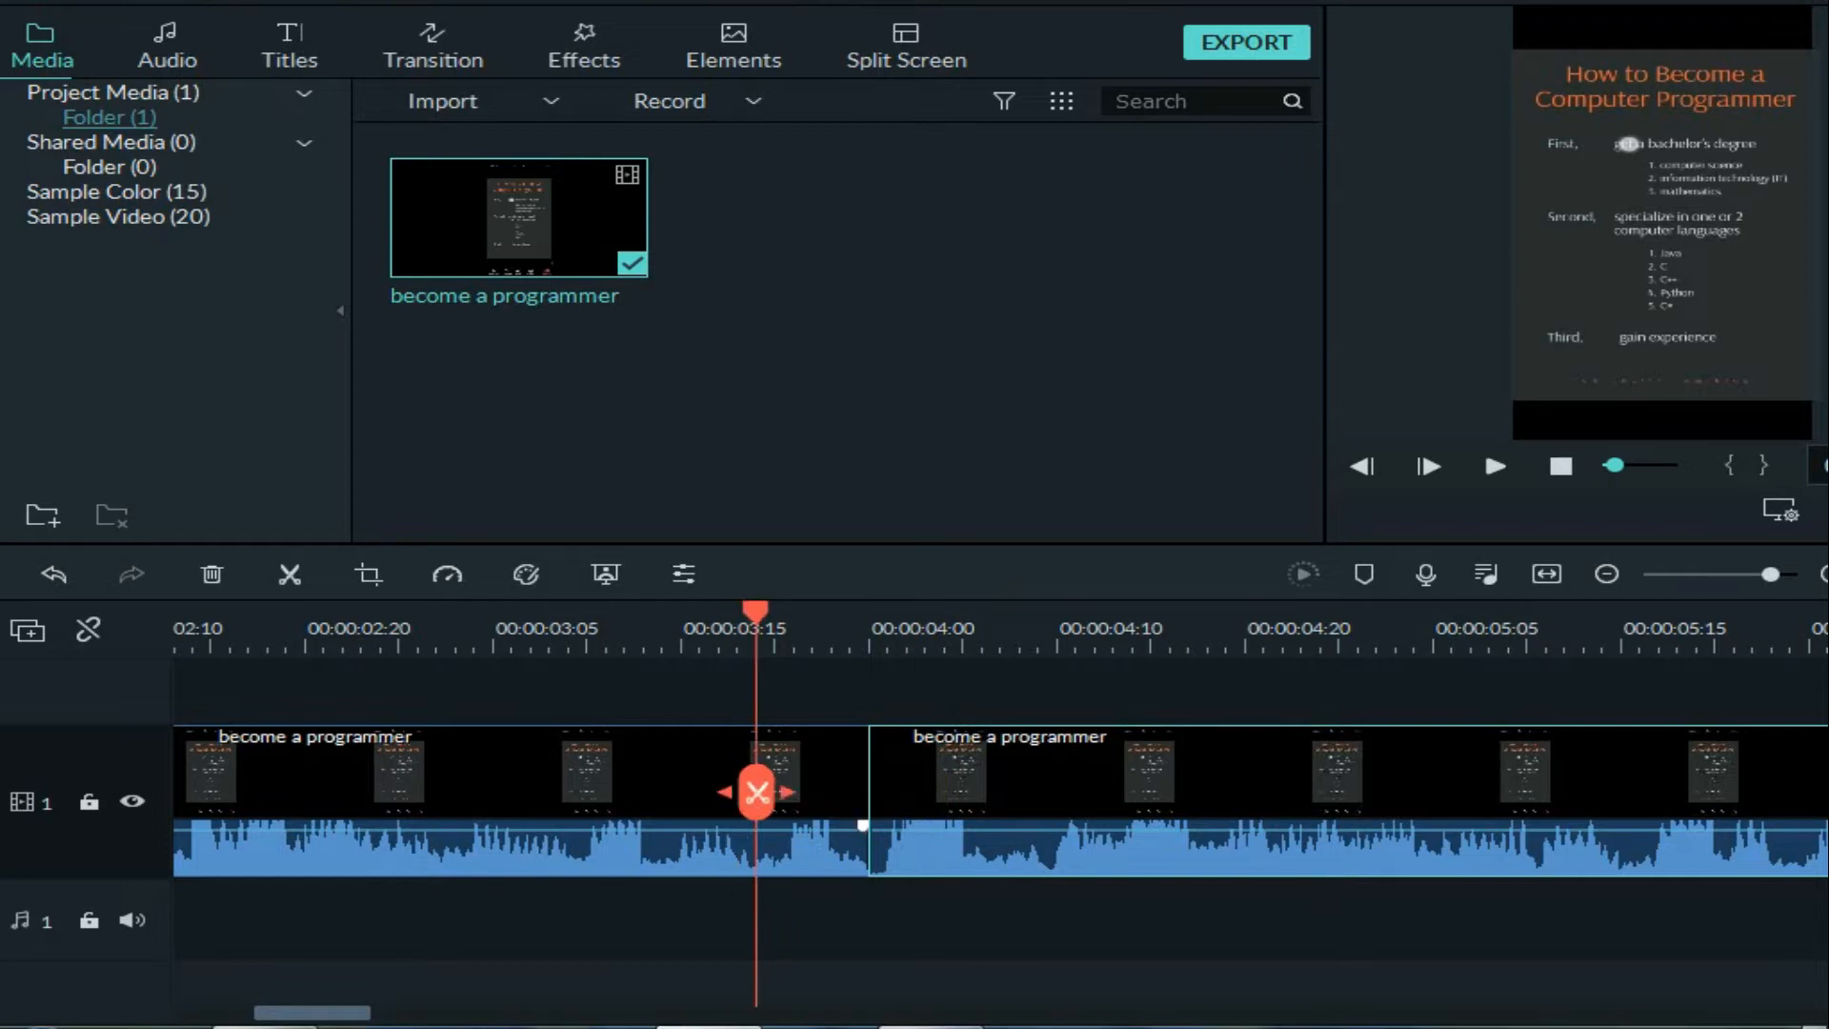
left_click(757, 792)
Delete the leftover segment between about 00:00:03:19 and 00:00:04:00 and move the following clip back to close the gap.
right_click(810, 791)
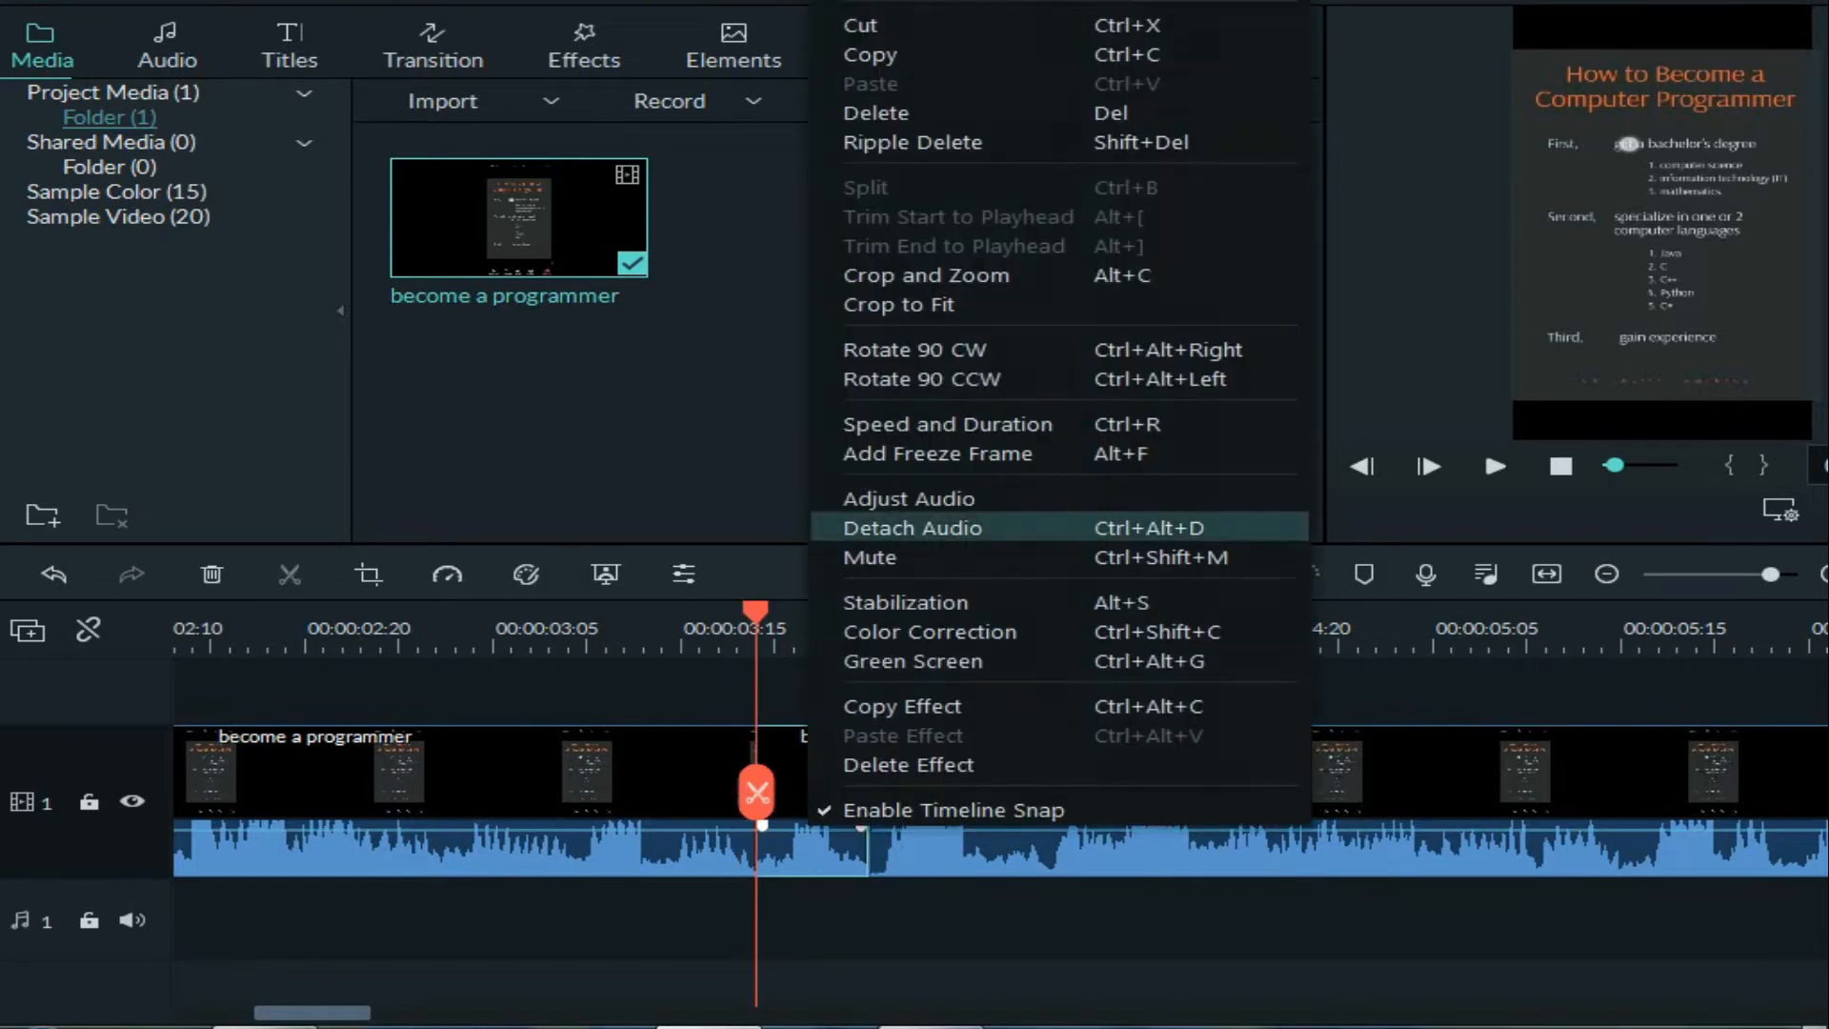
left_click(857, 110)
left_click_drag(962, 791, 848, 791)
Play on to the next pause and cut out the quiet section between about 00:00:09:22 and 00:00:10:06.
key("space")
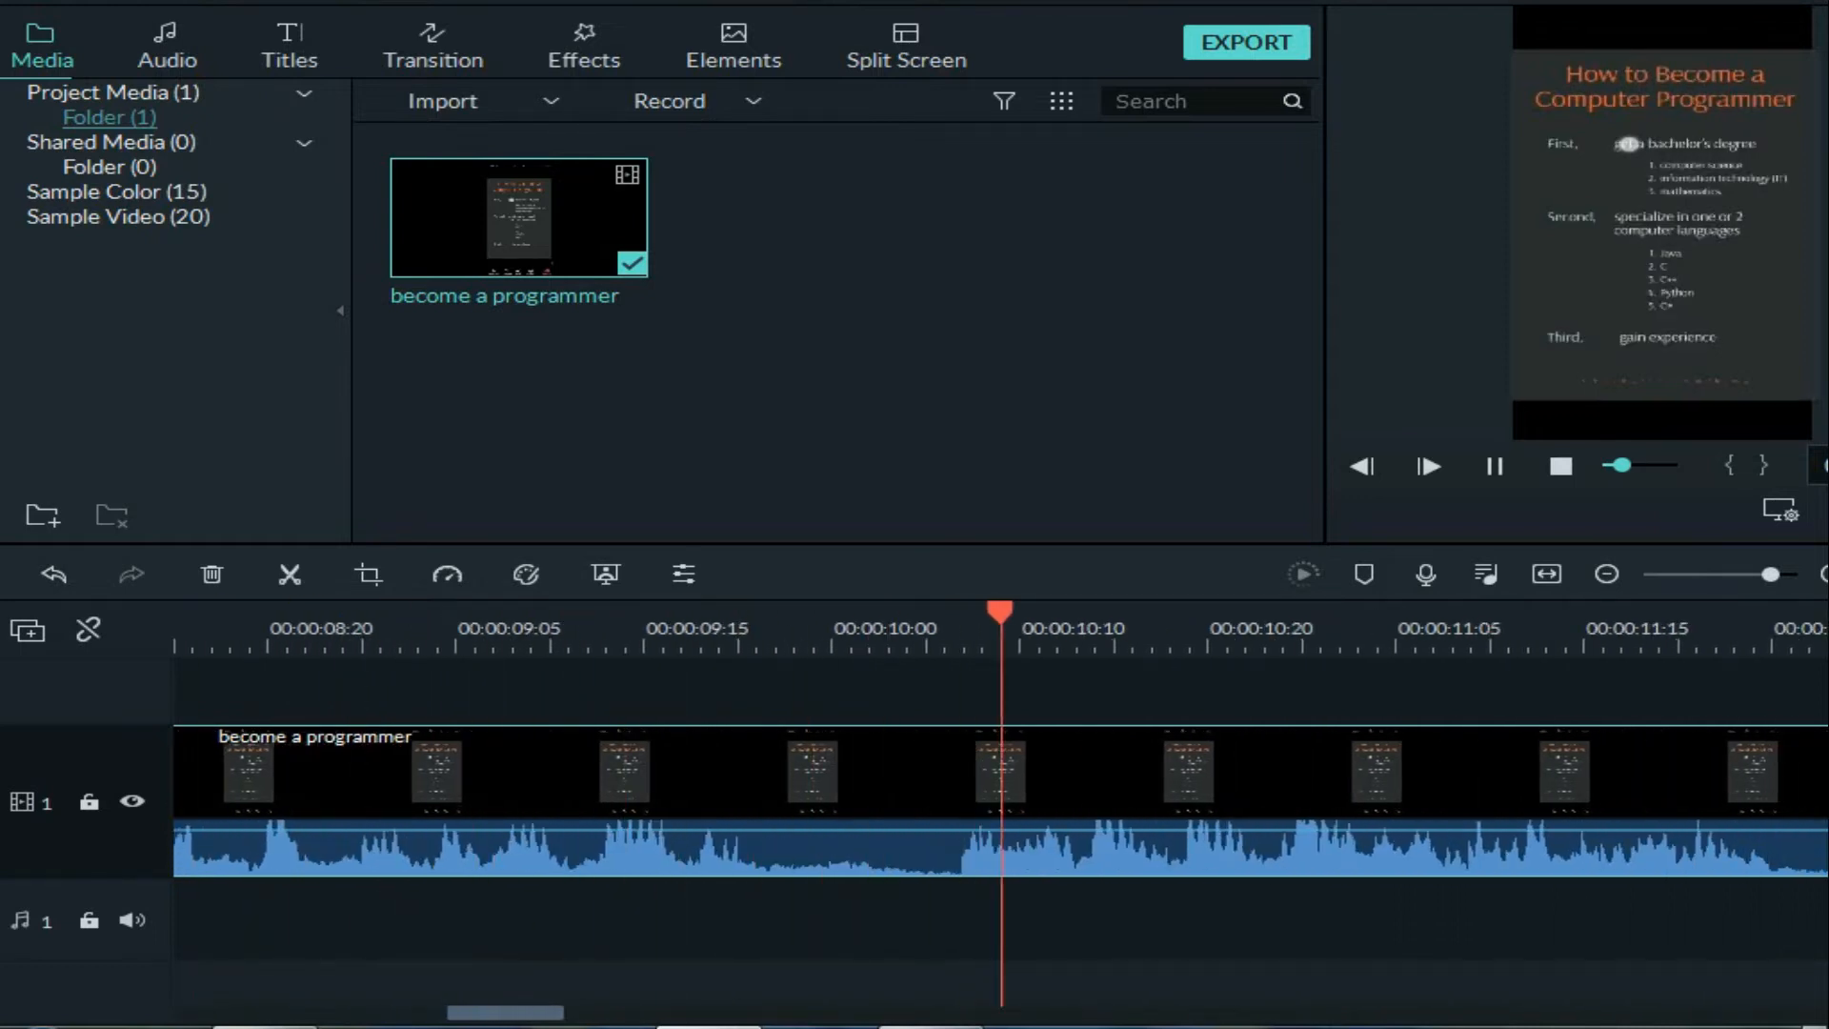
key("space")
left_click(775, 843)
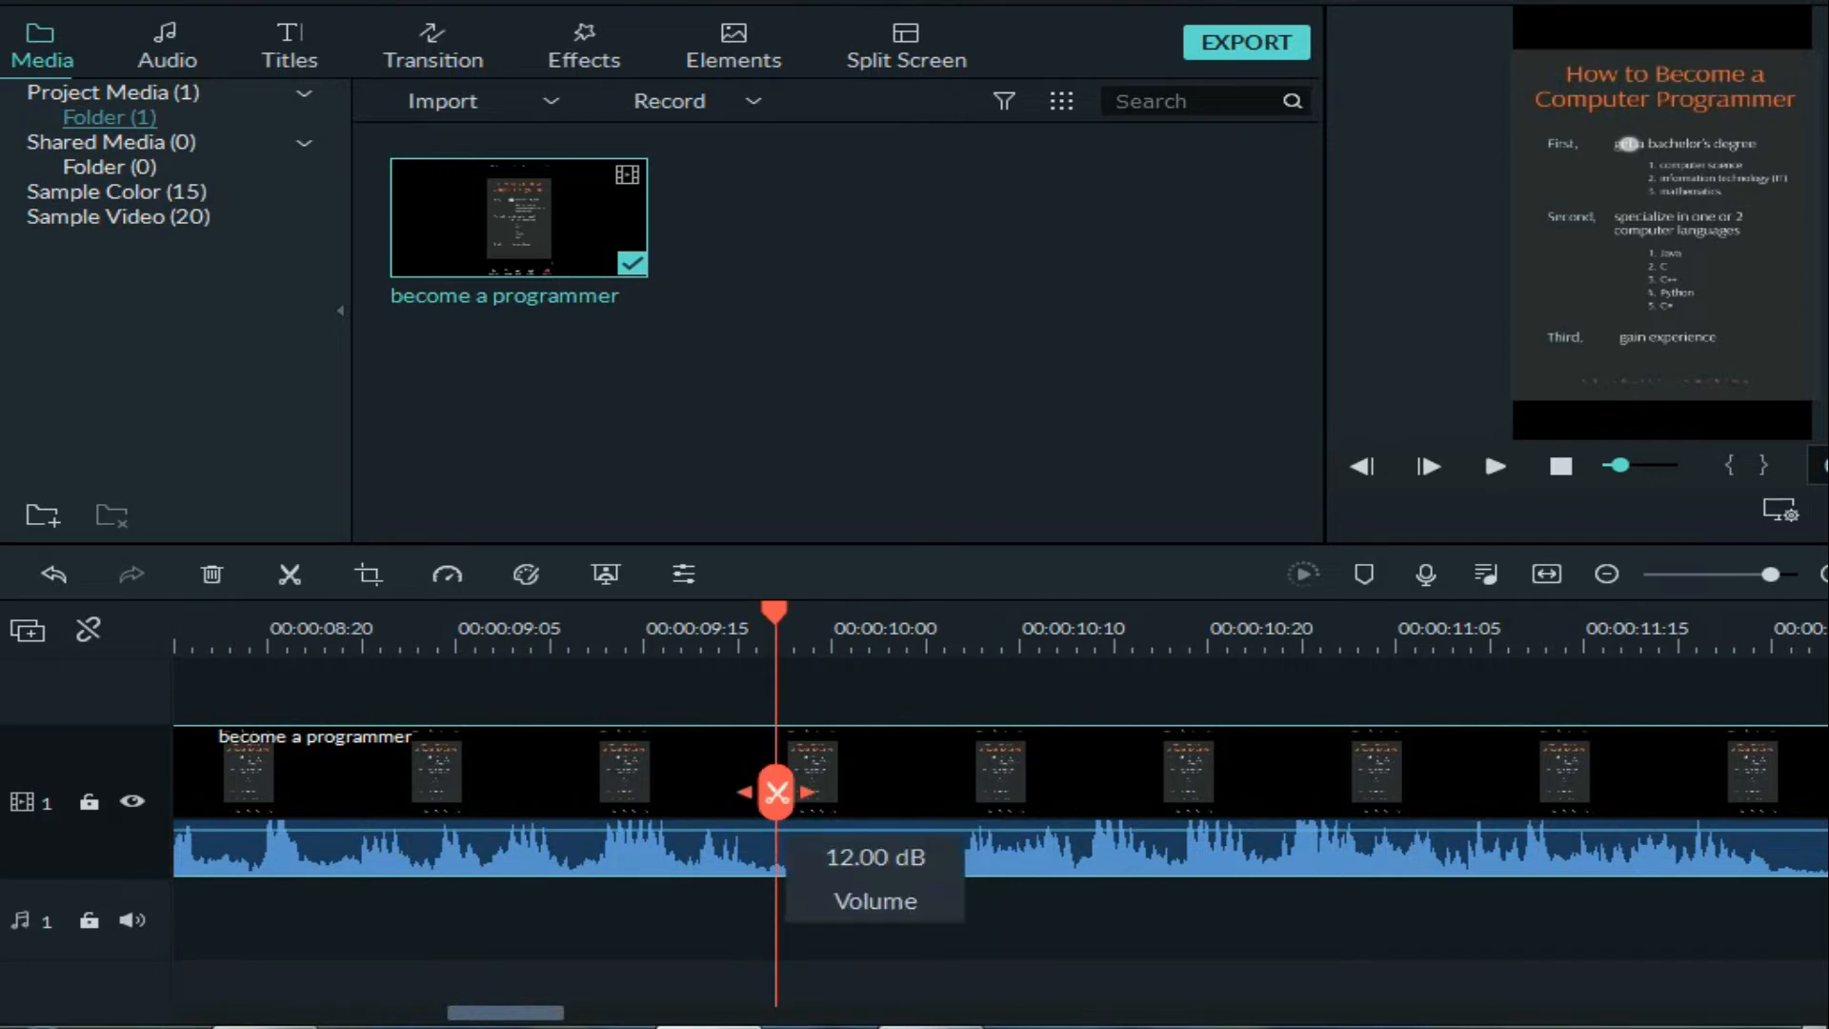
left_click(775, 793)
left_click(926, 843)
left_click(944, 843)
key("ctrl+b")
left_click(860, 781)
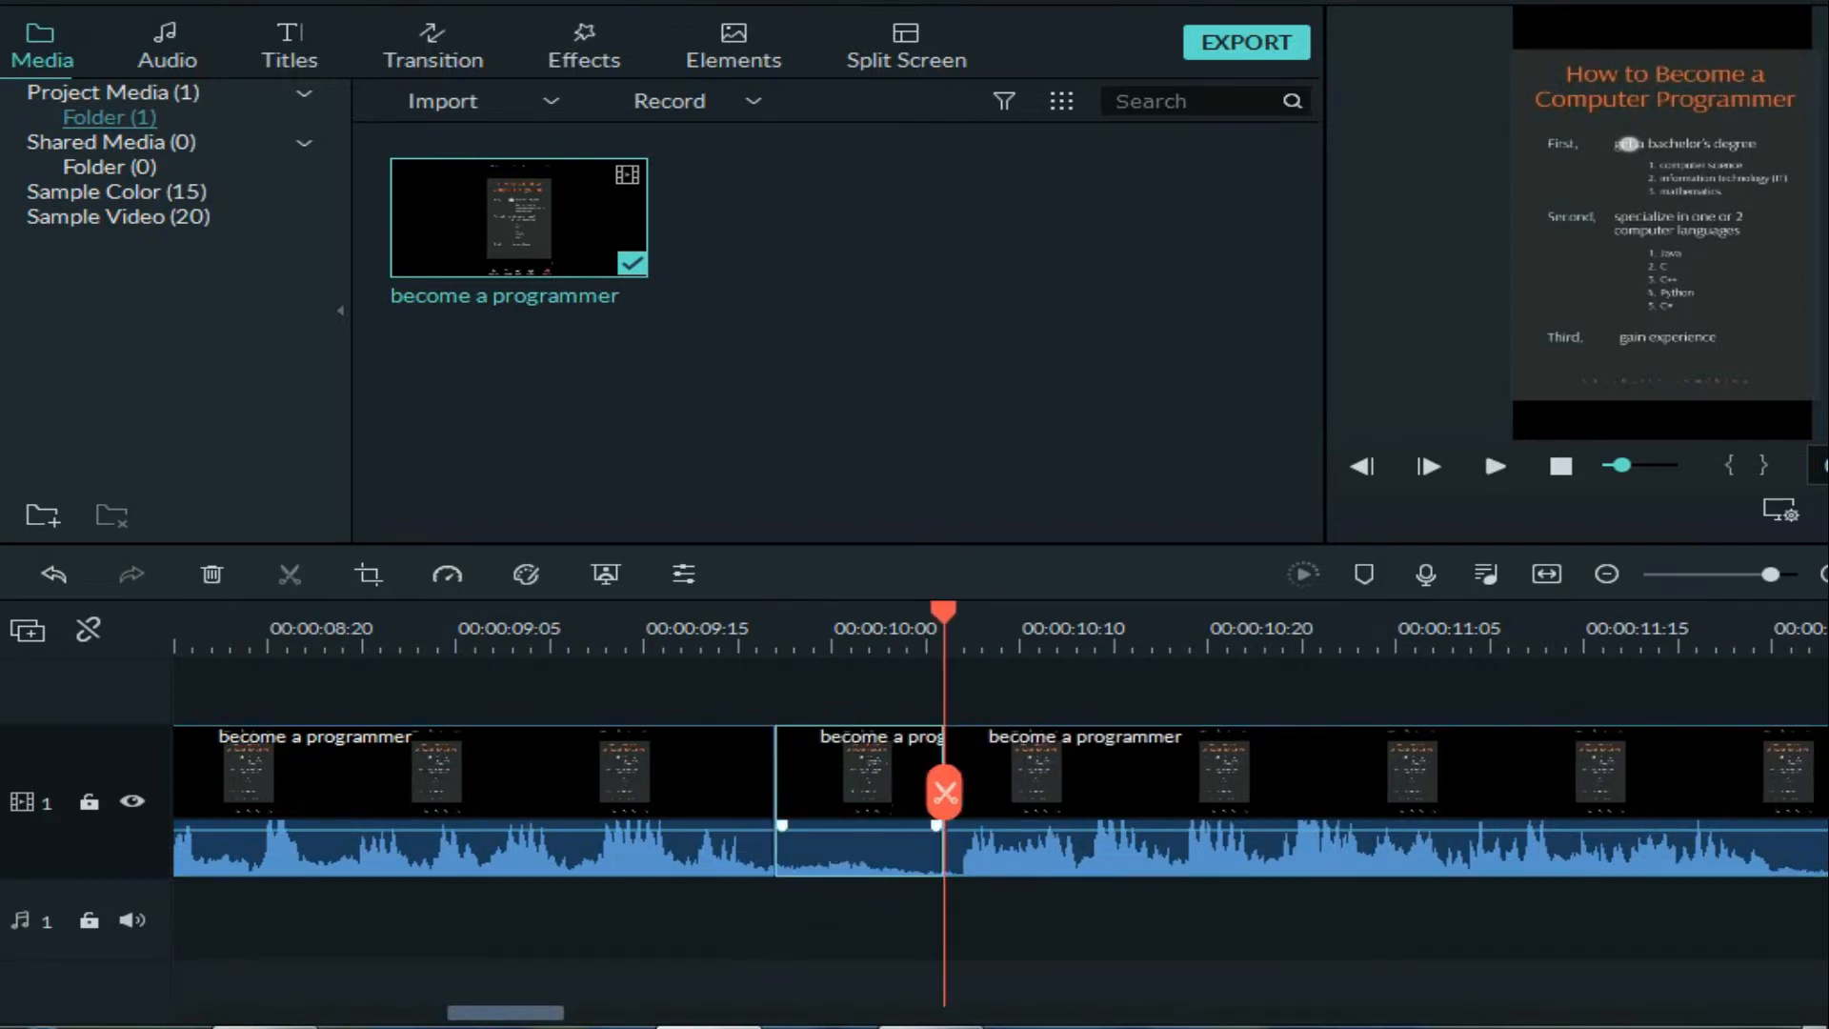
key("Delete")
Play the following section and cut out the quiet part between about 00:00:12:08 and 00:00:12:20.
scroll(944, 801, "down", 4)
key("space")
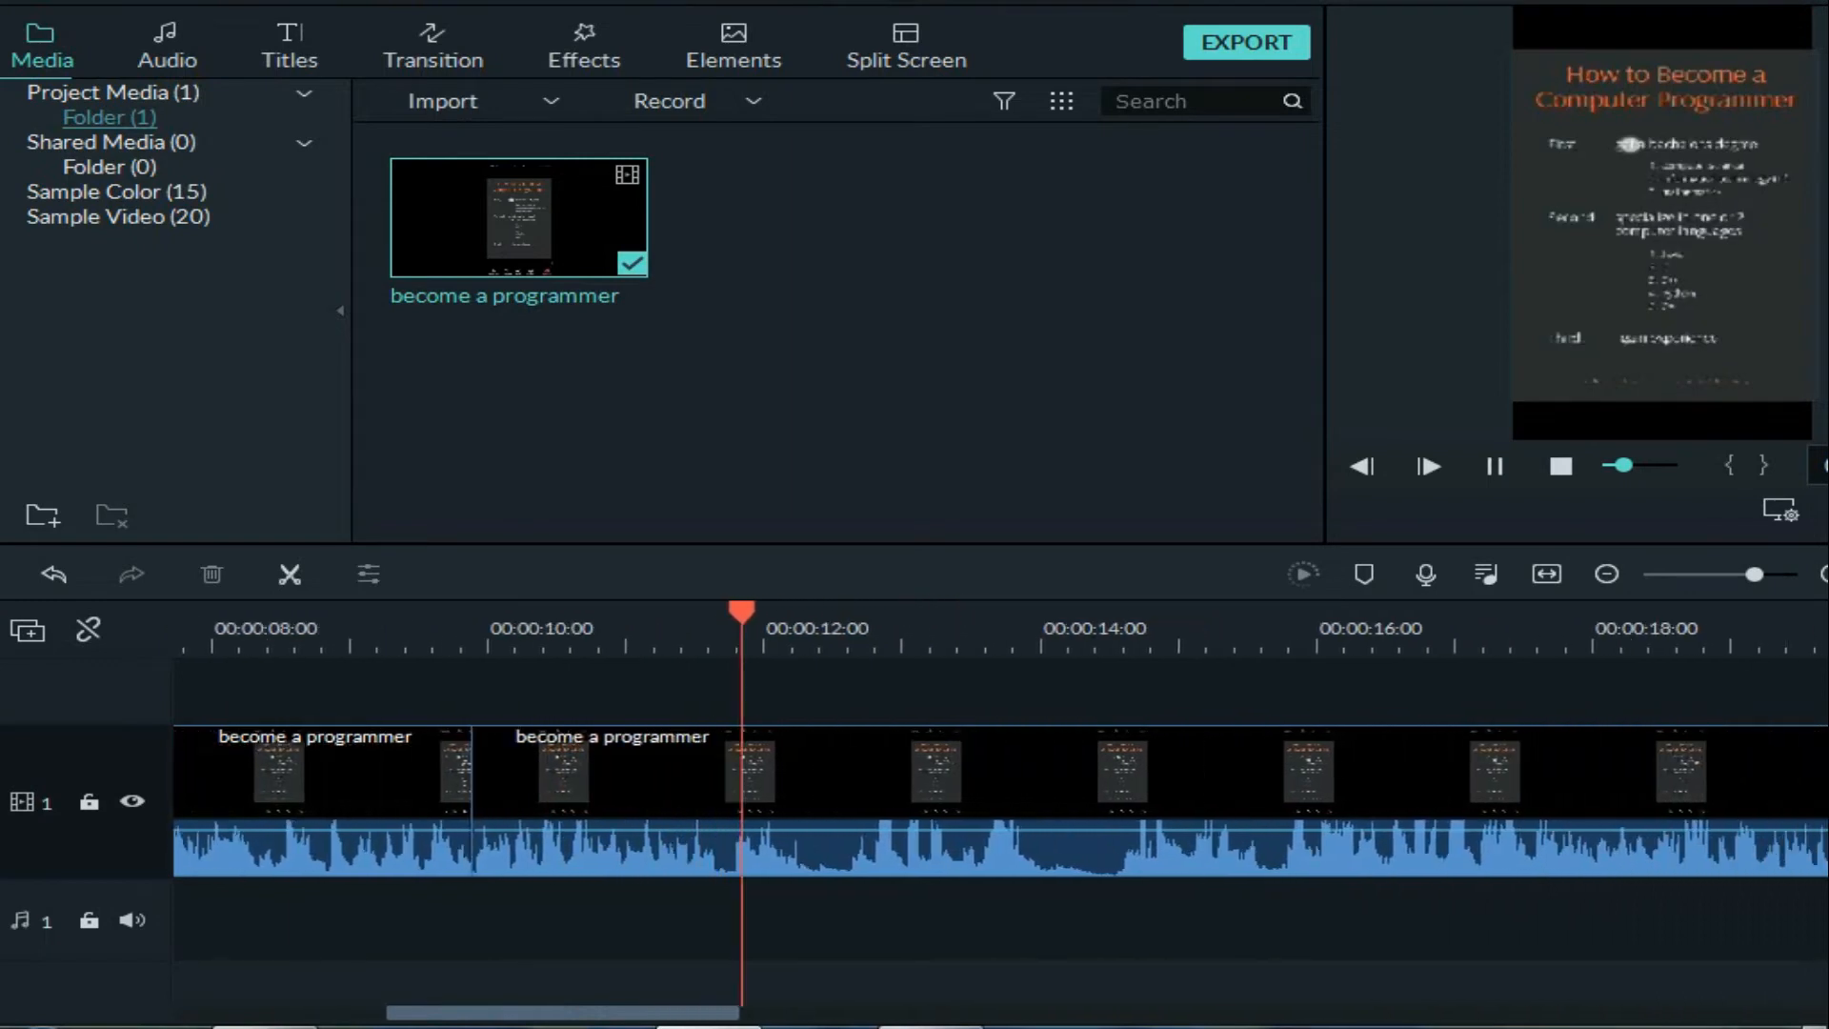
key("space")
left_click_drag(837, 792, 806, 793)
left_click(809, 792)
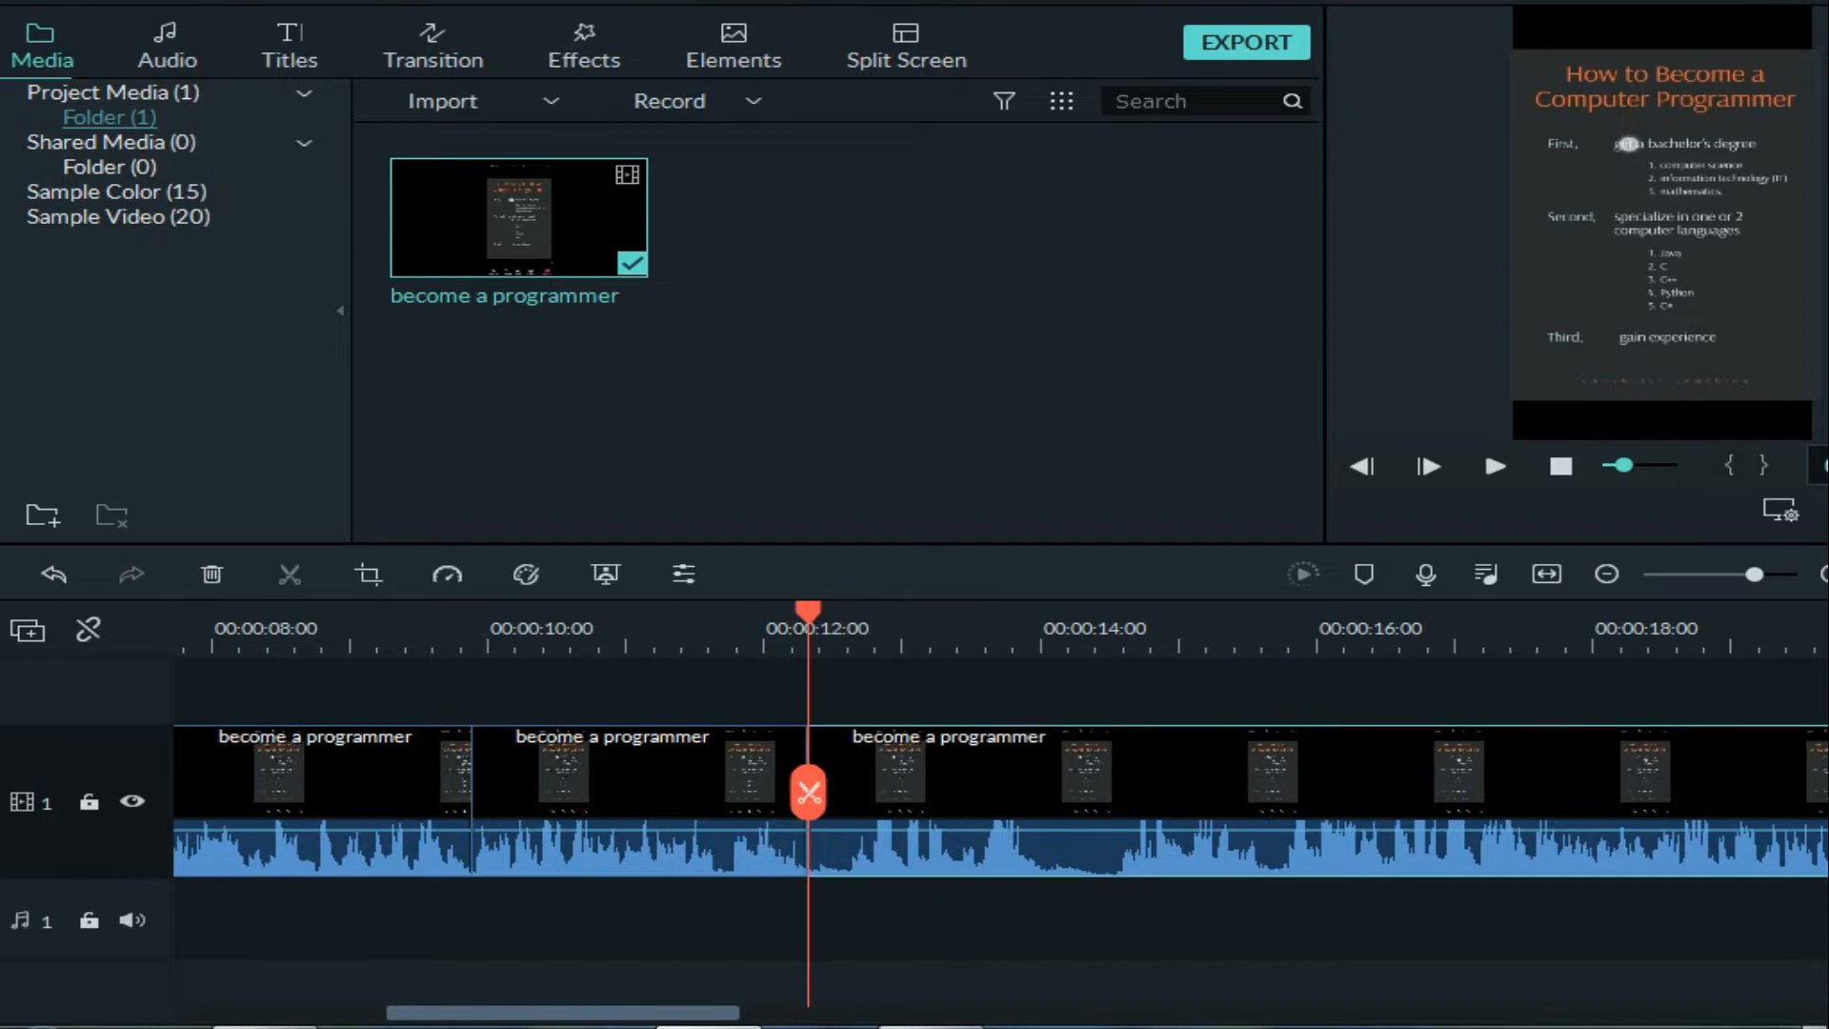
left_click(869, 792)
mouse_move(869, 792)
left_mouse_down()
mouse_move(849, 792)
mouse_move(875, 792)
left_mouse_up()
left_click(847, 792)
key("Delete")
Browse the included music and sound effects in the audio library.
left_click_drag(562, 1013, 351, 1013)
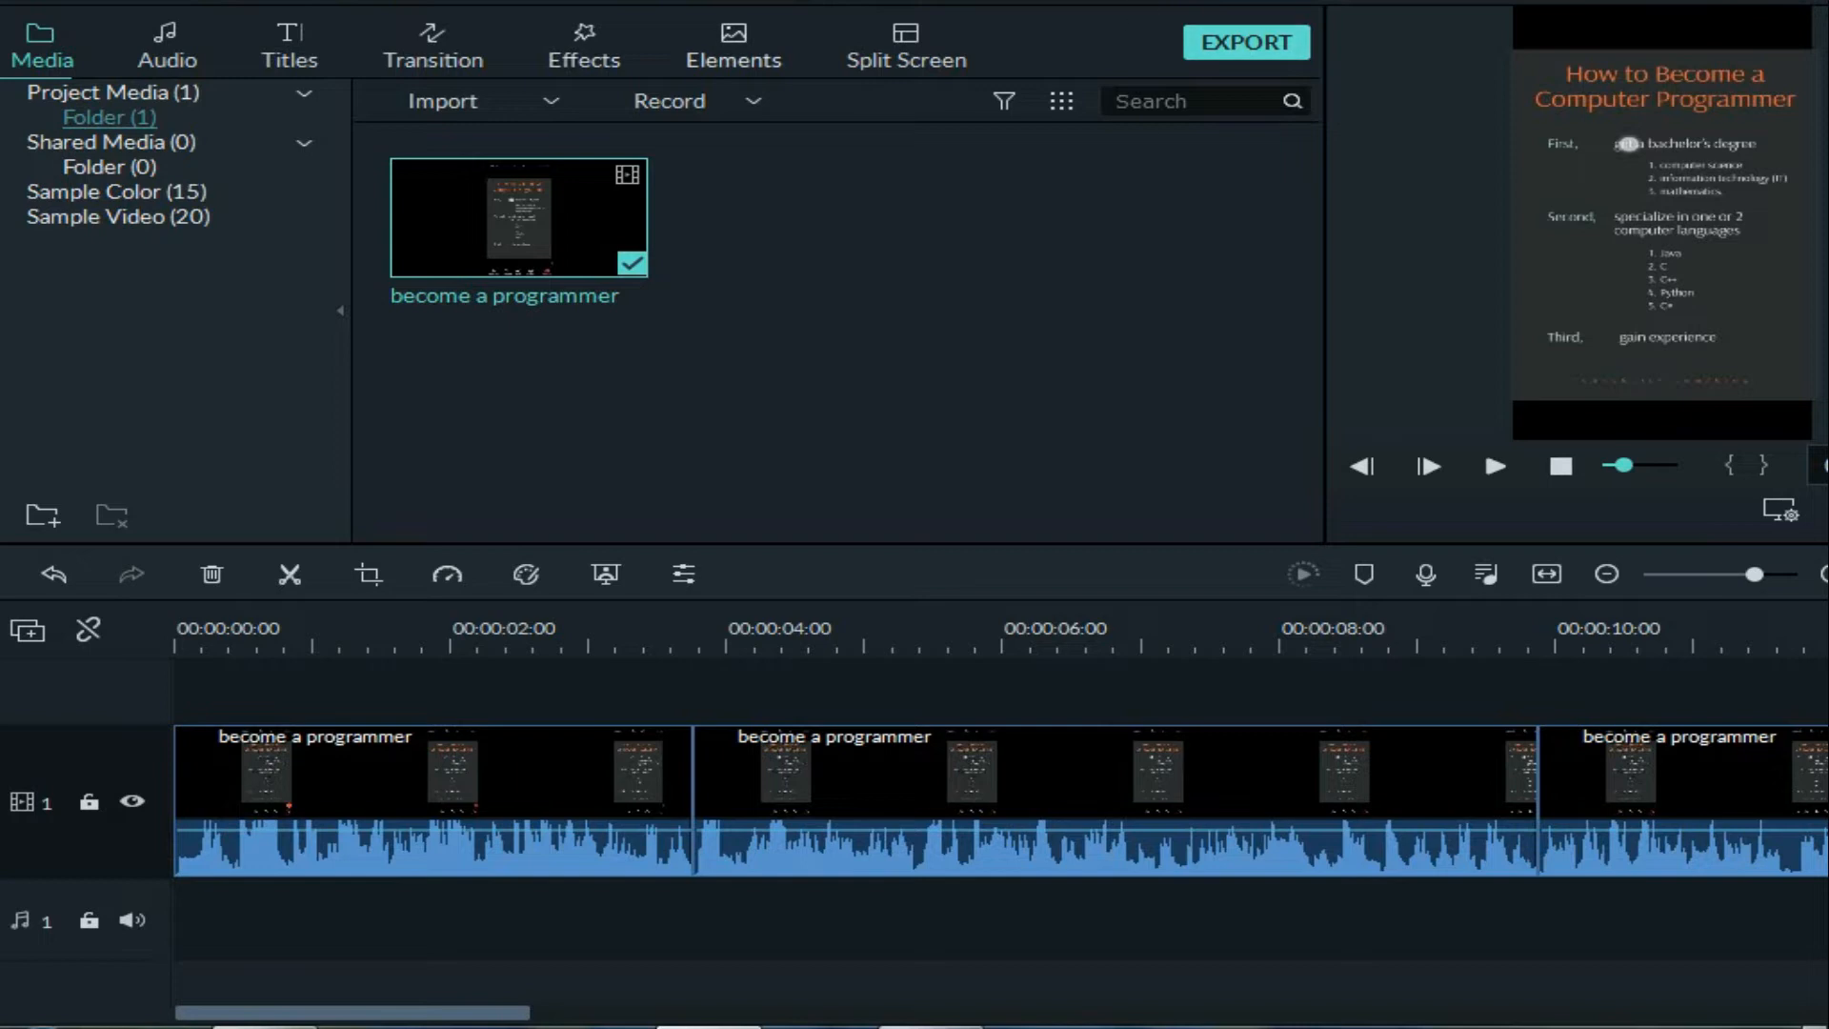
left_click(167, 47)
scroll(854, 335, "down", 5)
scroll(812, 343, "down", 10)
scroll(811, 343, "up", 3)
scroll(812, 342, "down", 7)
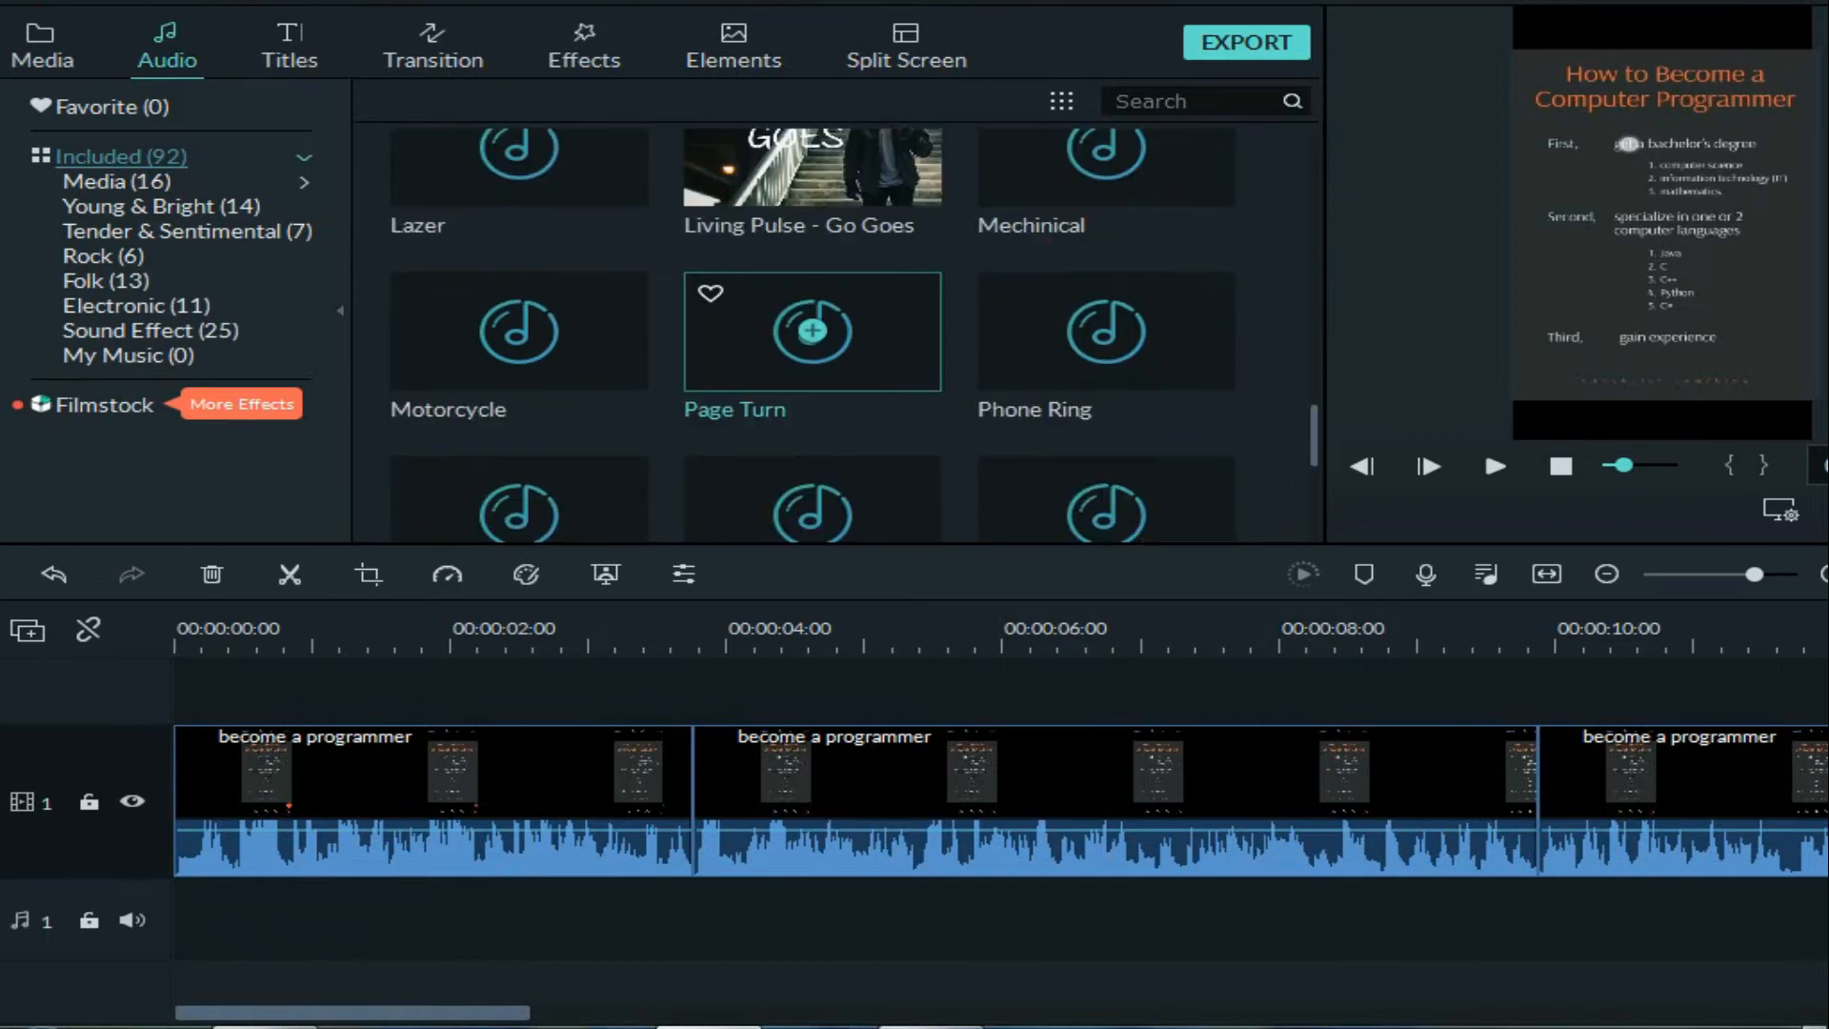
right_click(598, 341)
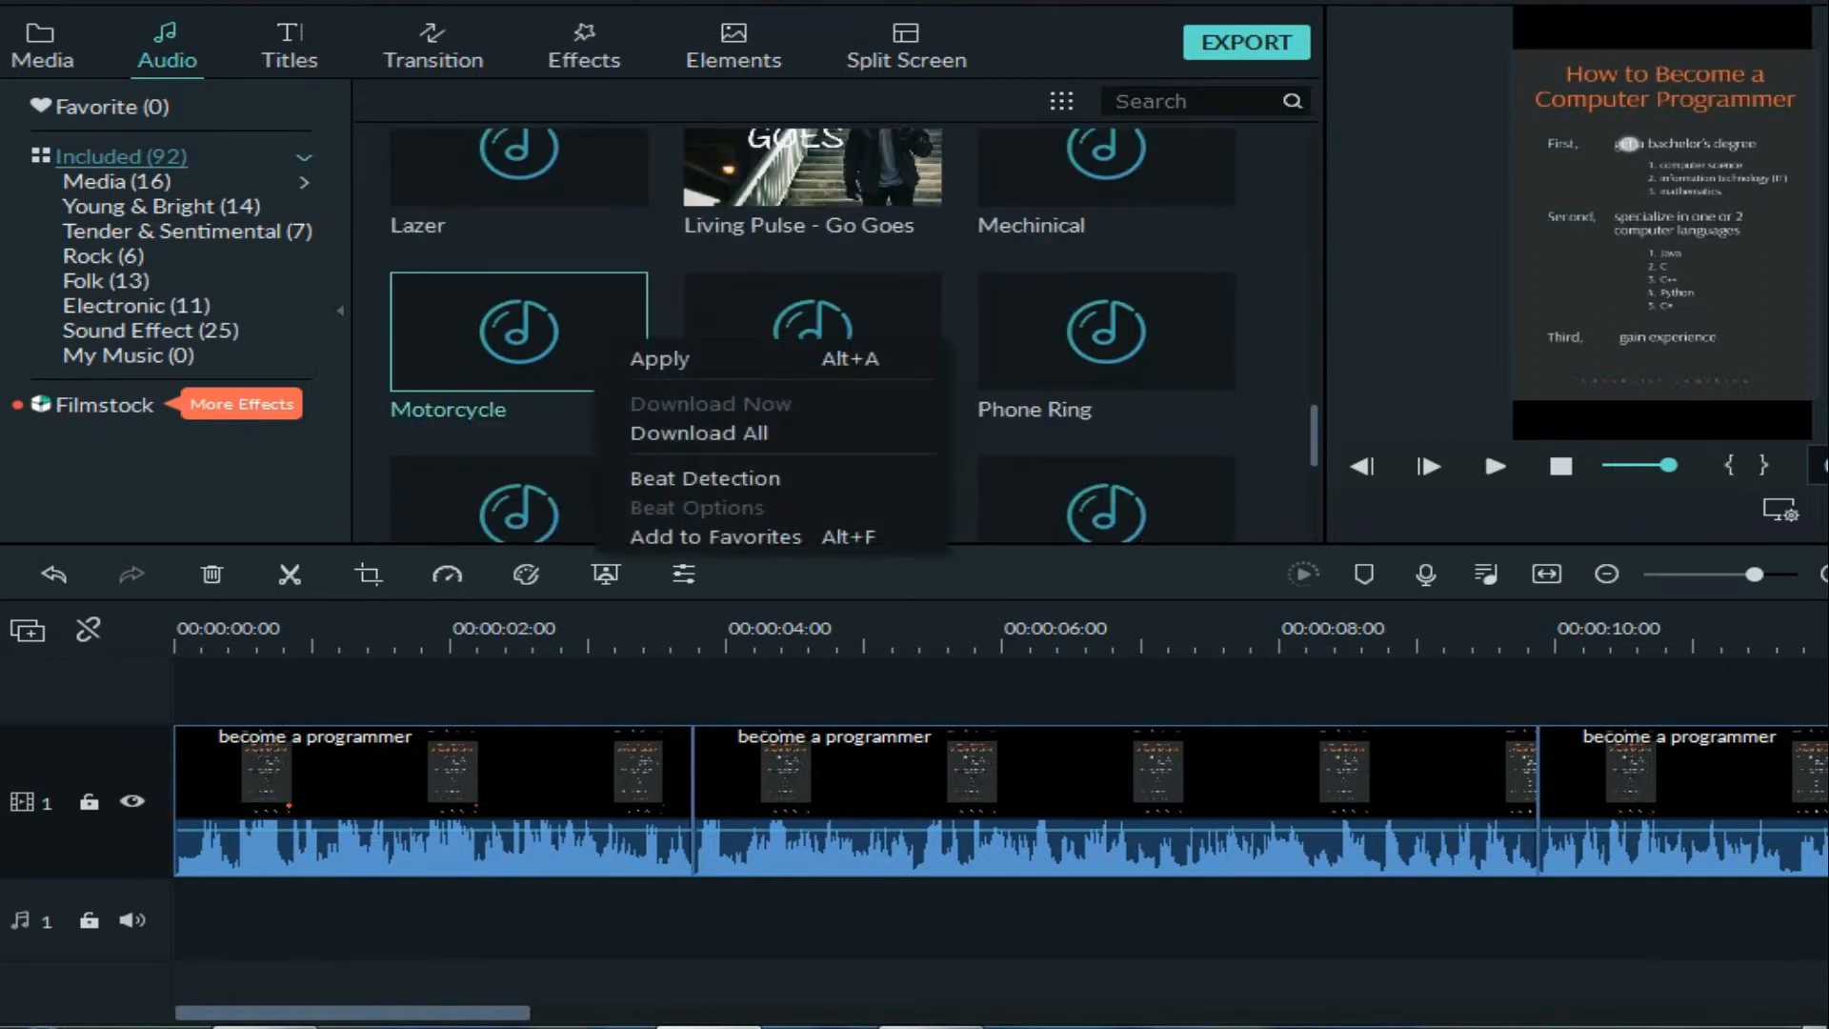
scroll(1106, 330, "down", 15)
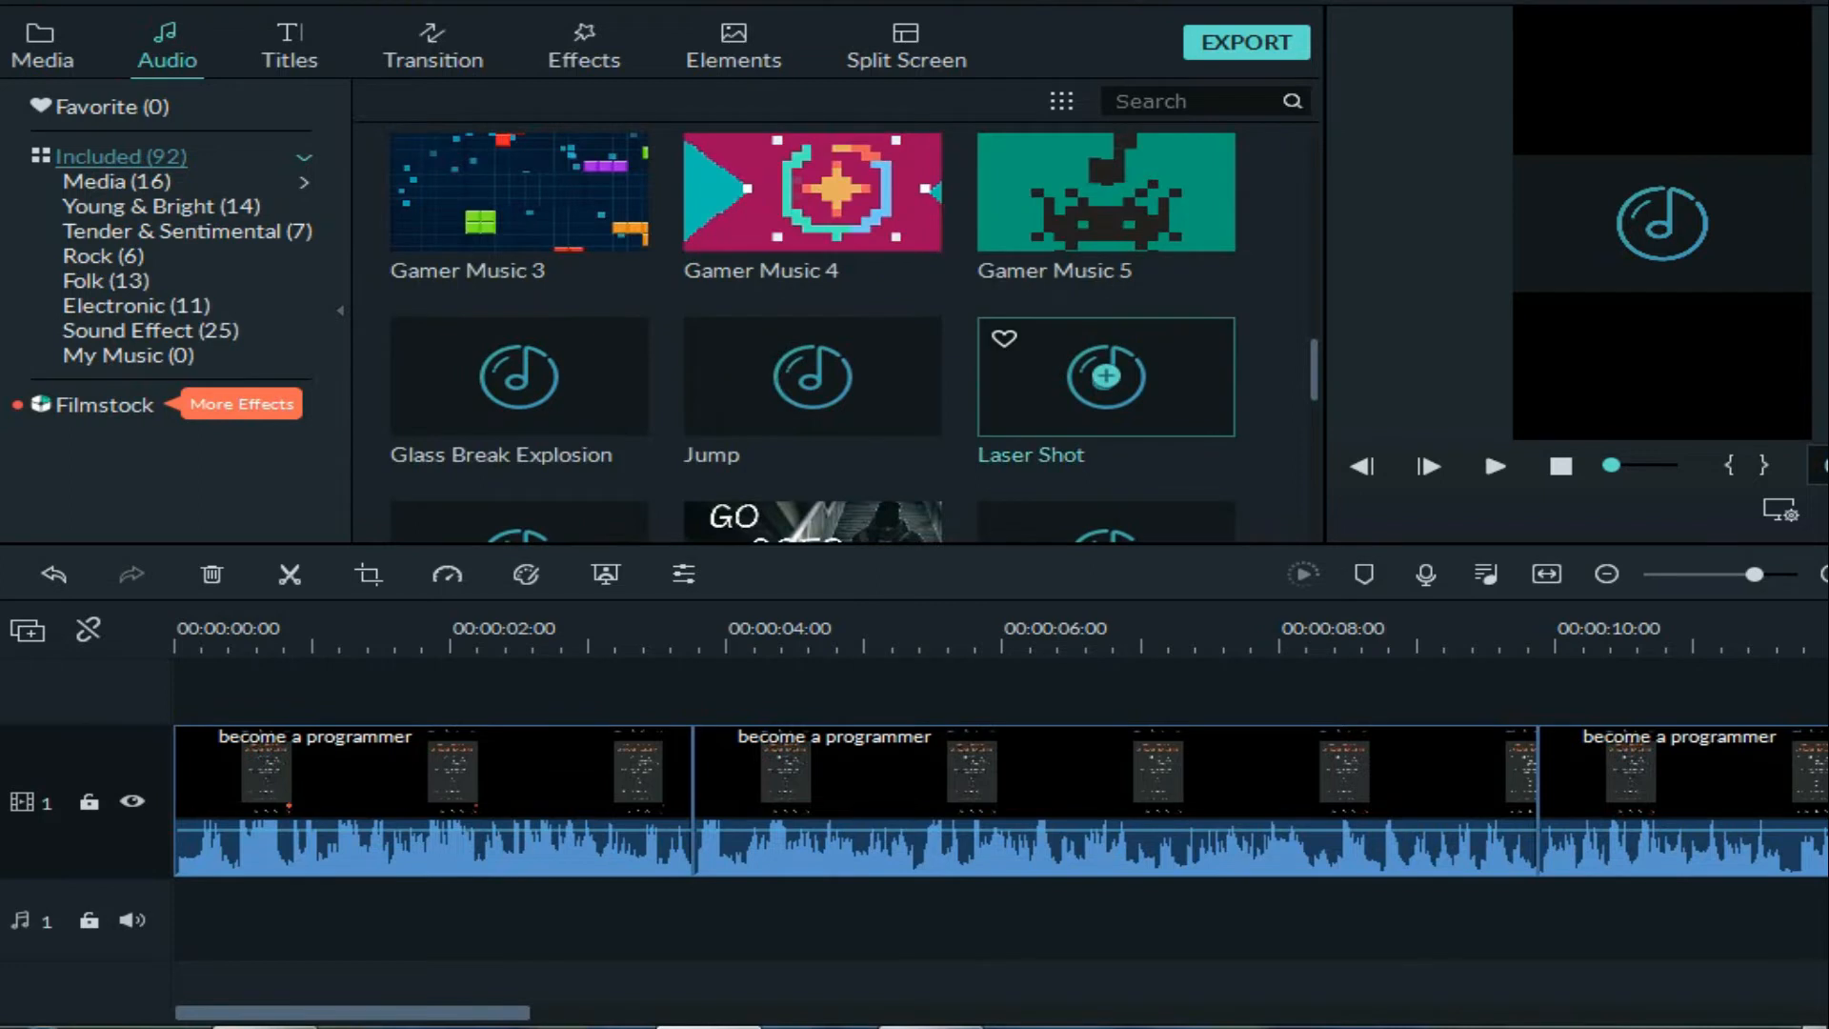
scroll(1106, 331, "down", 10)
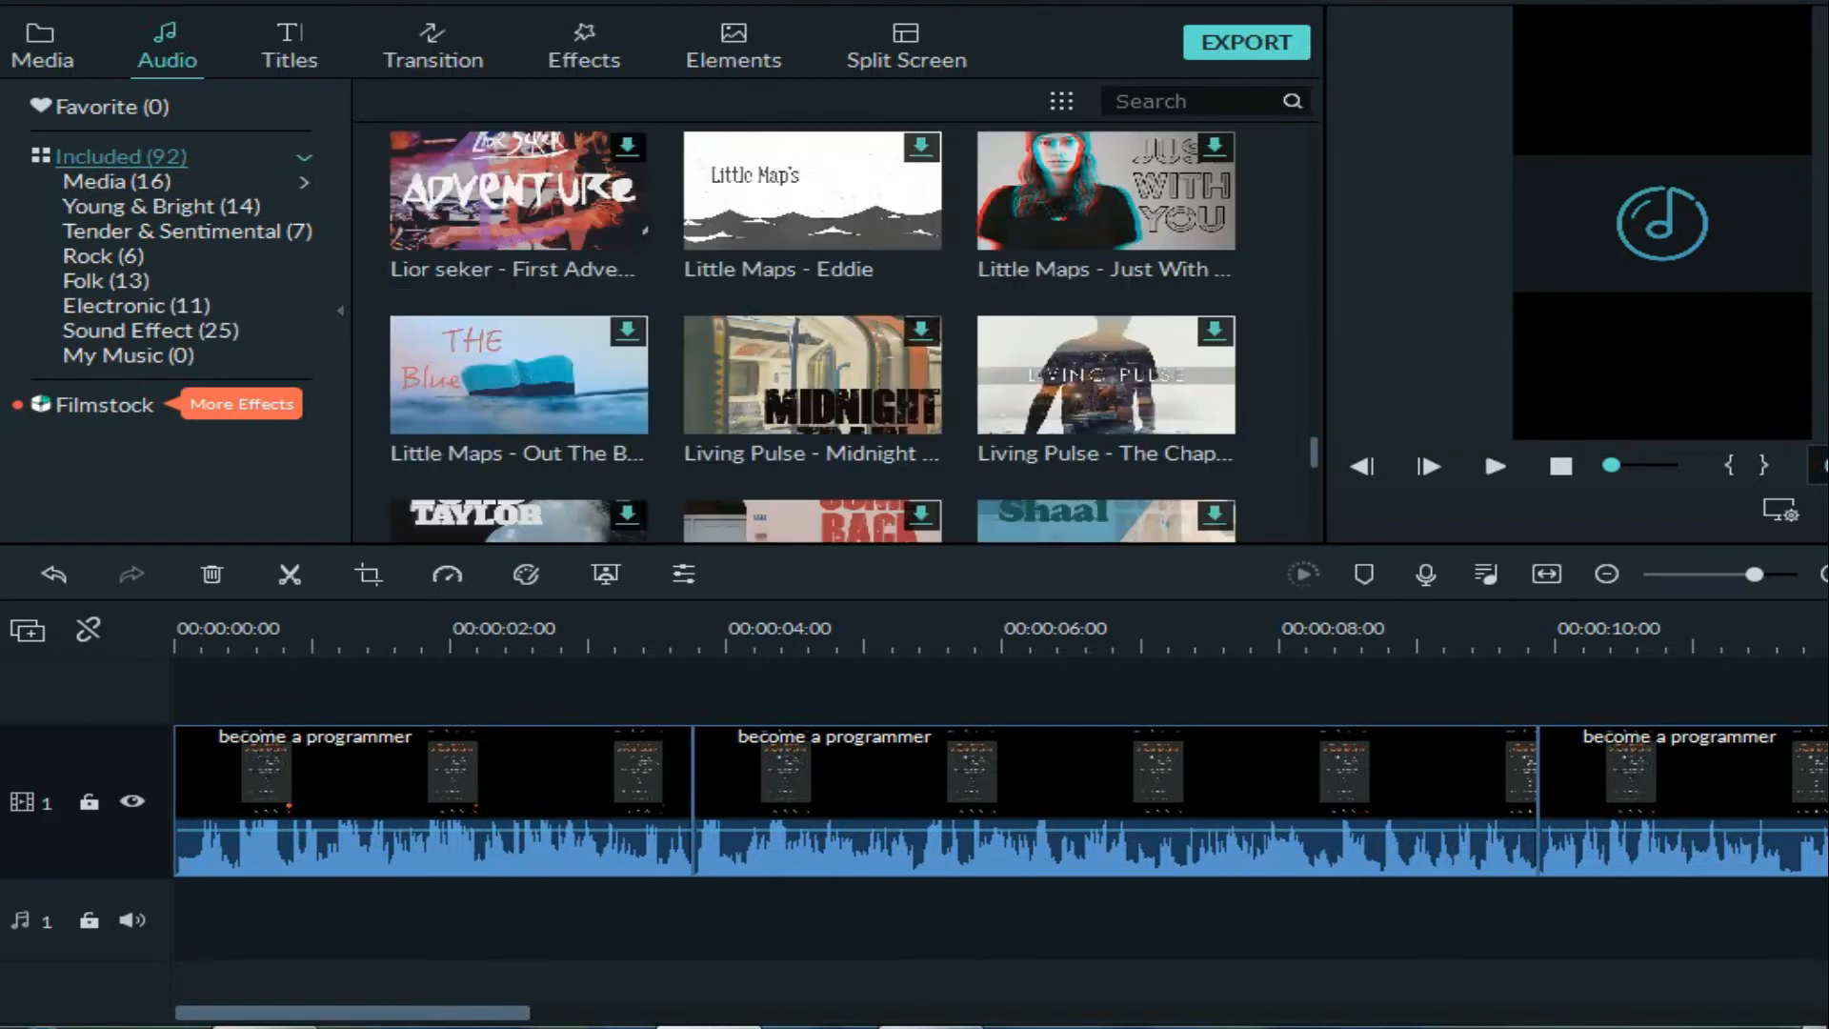
scroll(811, 331, "down", 2)
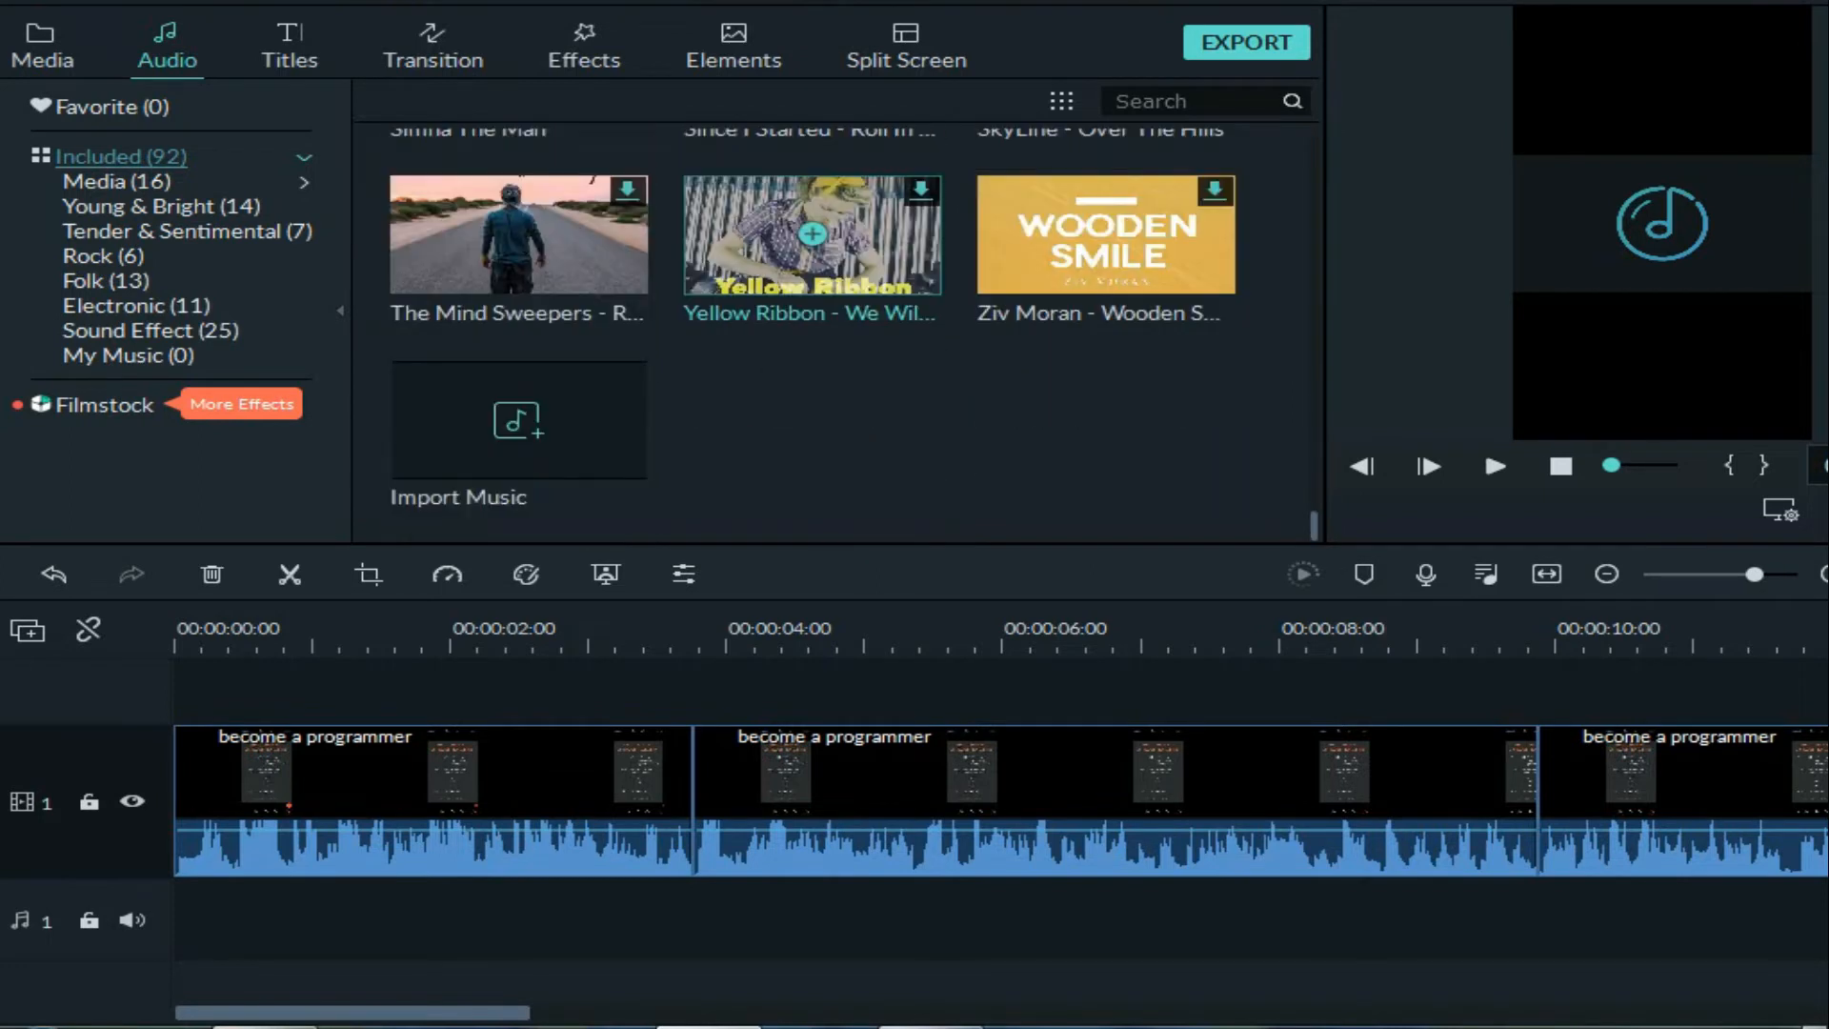
scroll(812, 285, "up", 5)
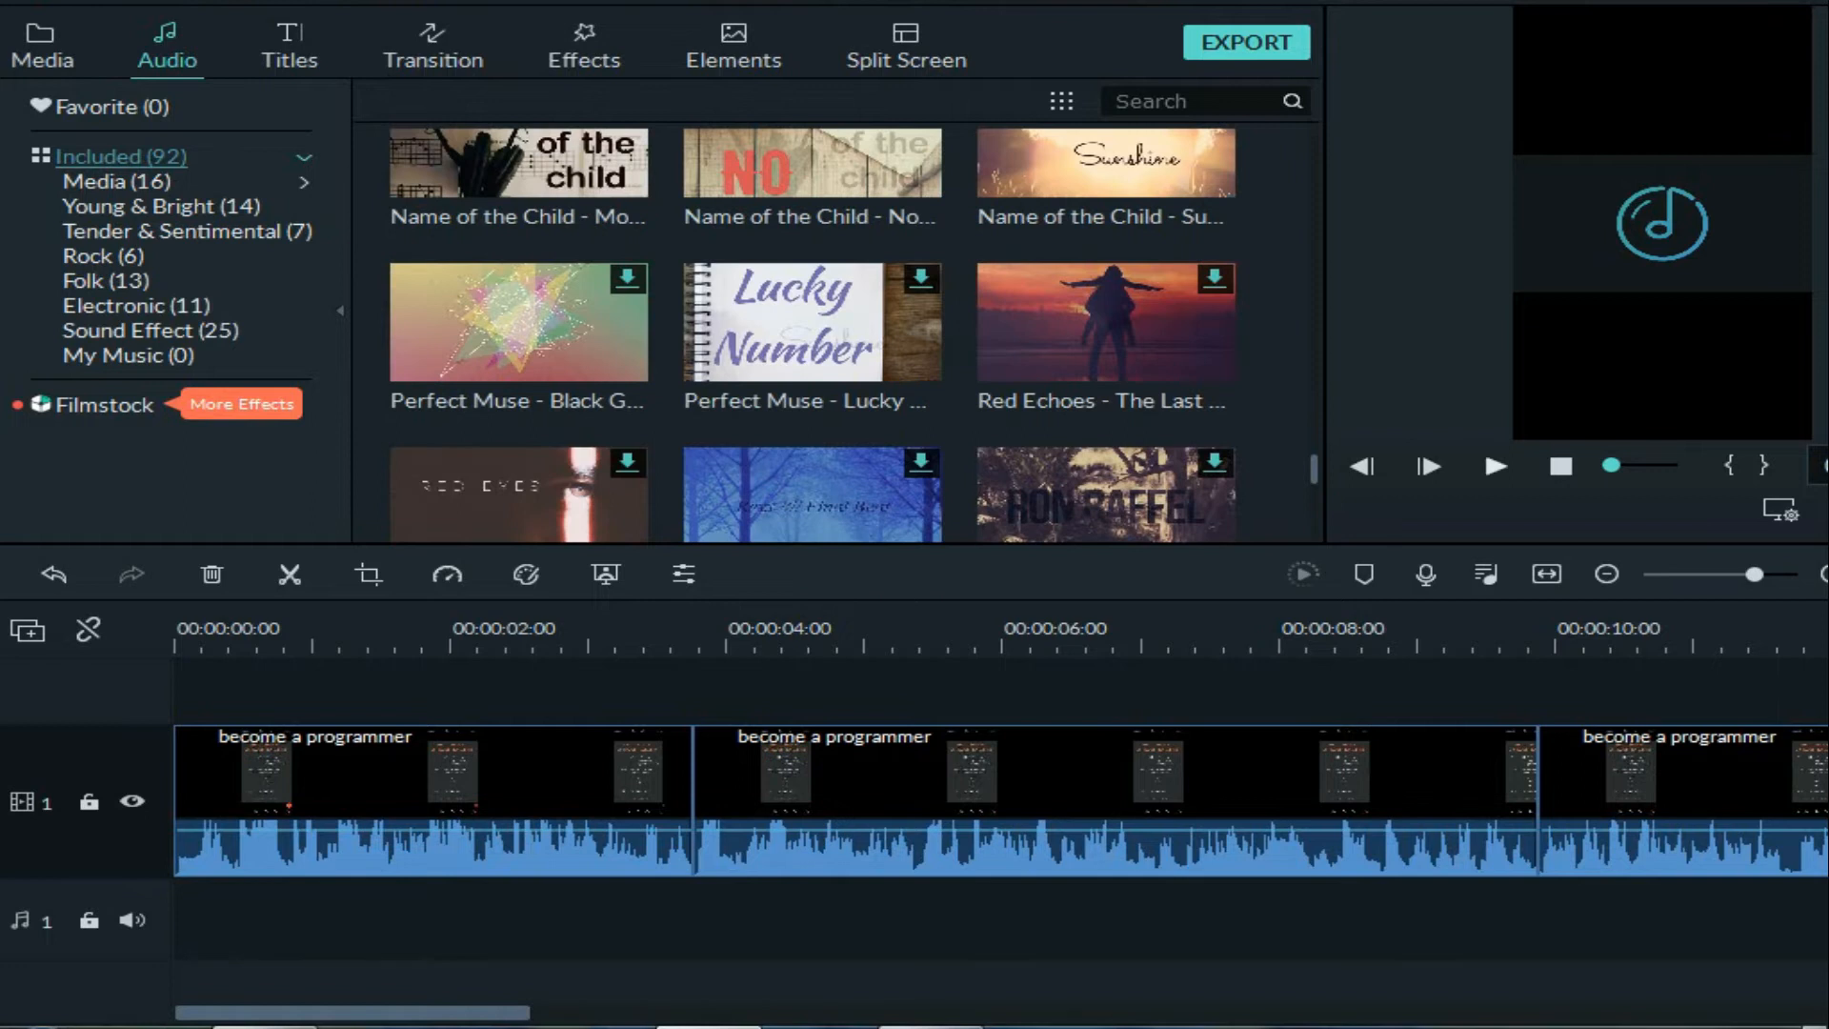
scroll(813, 190, "up", 15)
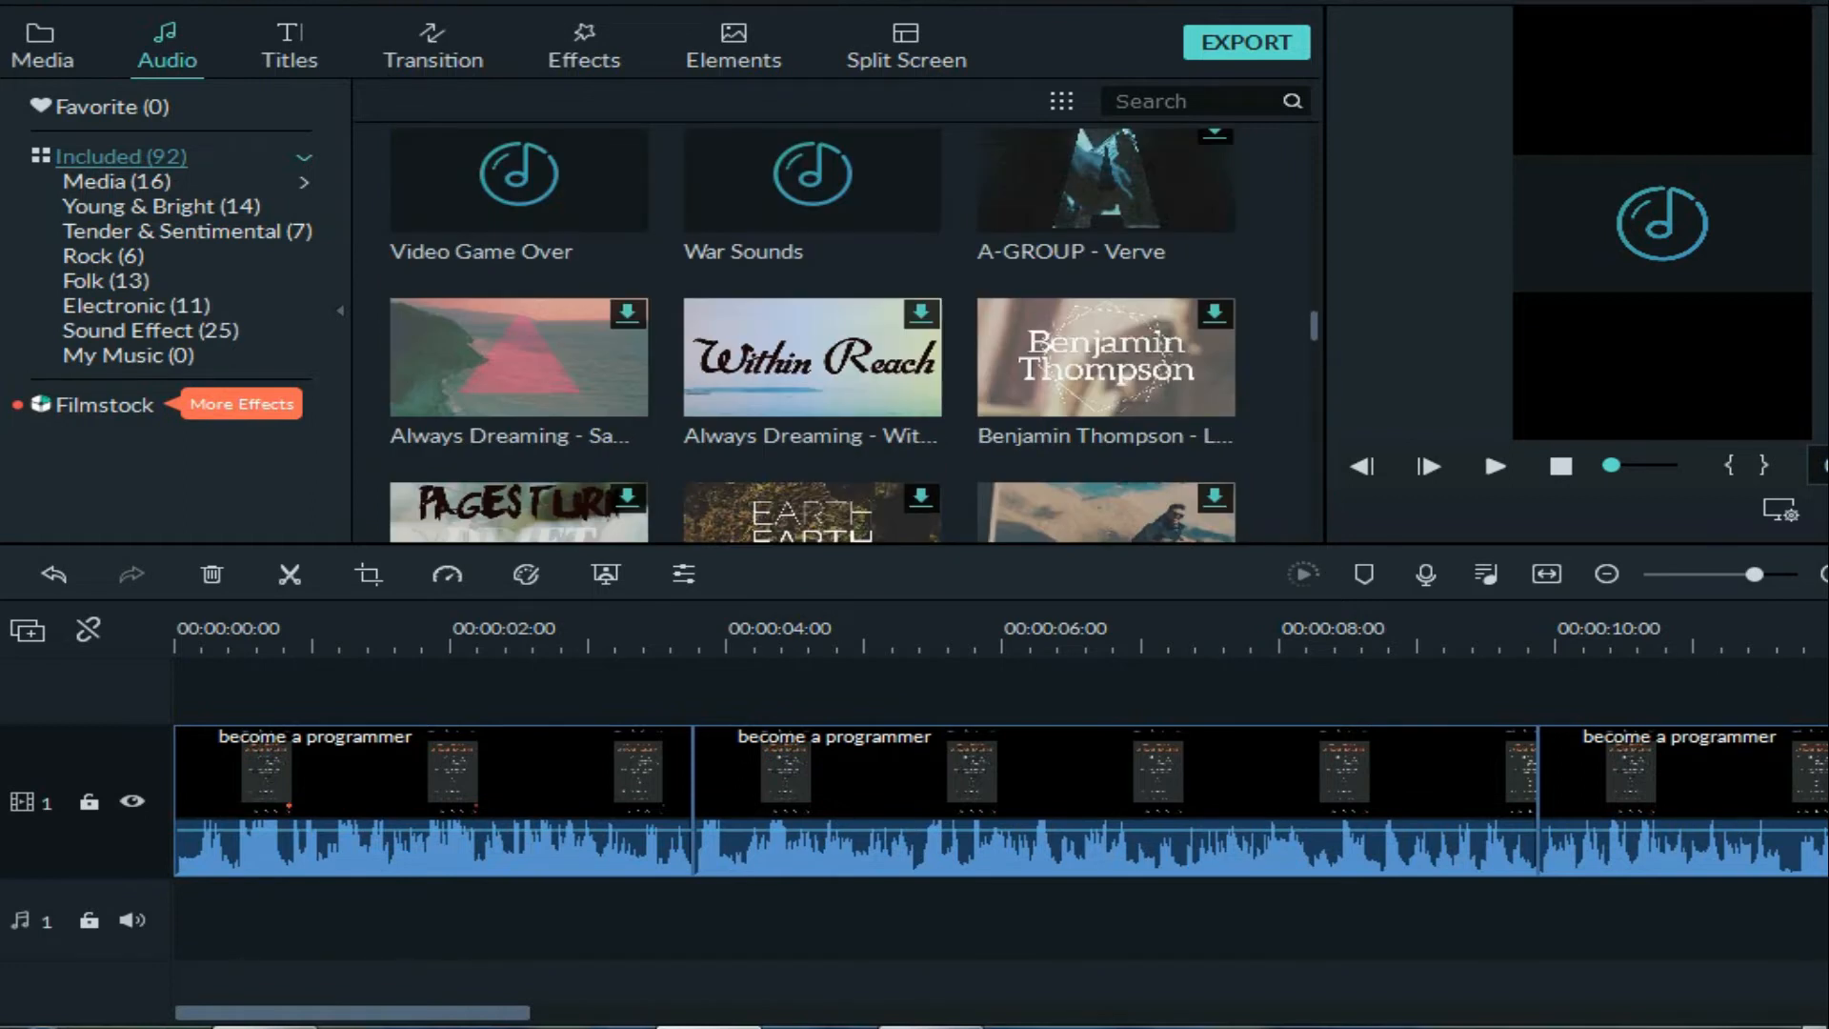
Preview the War Sounds and Video Game Over sound effects.
left_click(1495, 466)
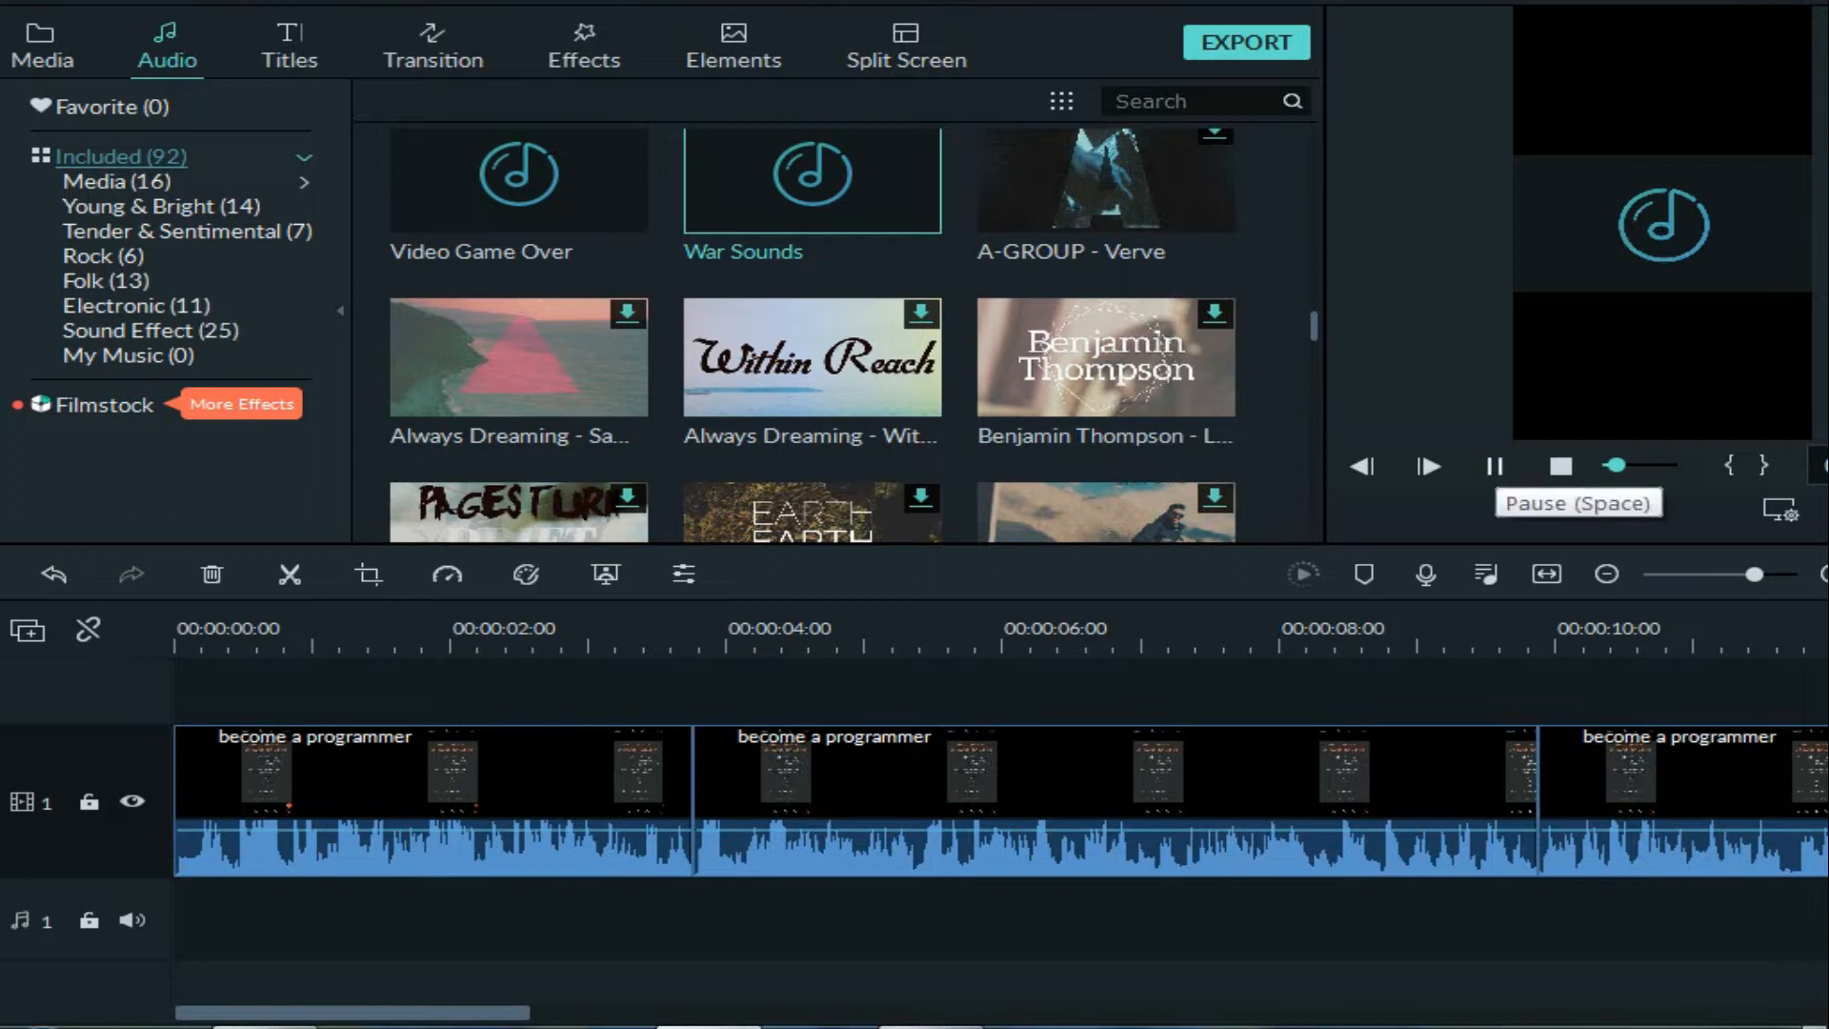
left_click(1494, 466)
scroll(858, 362, "up", 4)
scroll(813, 229, "down", 4)
left_click(519, 195)
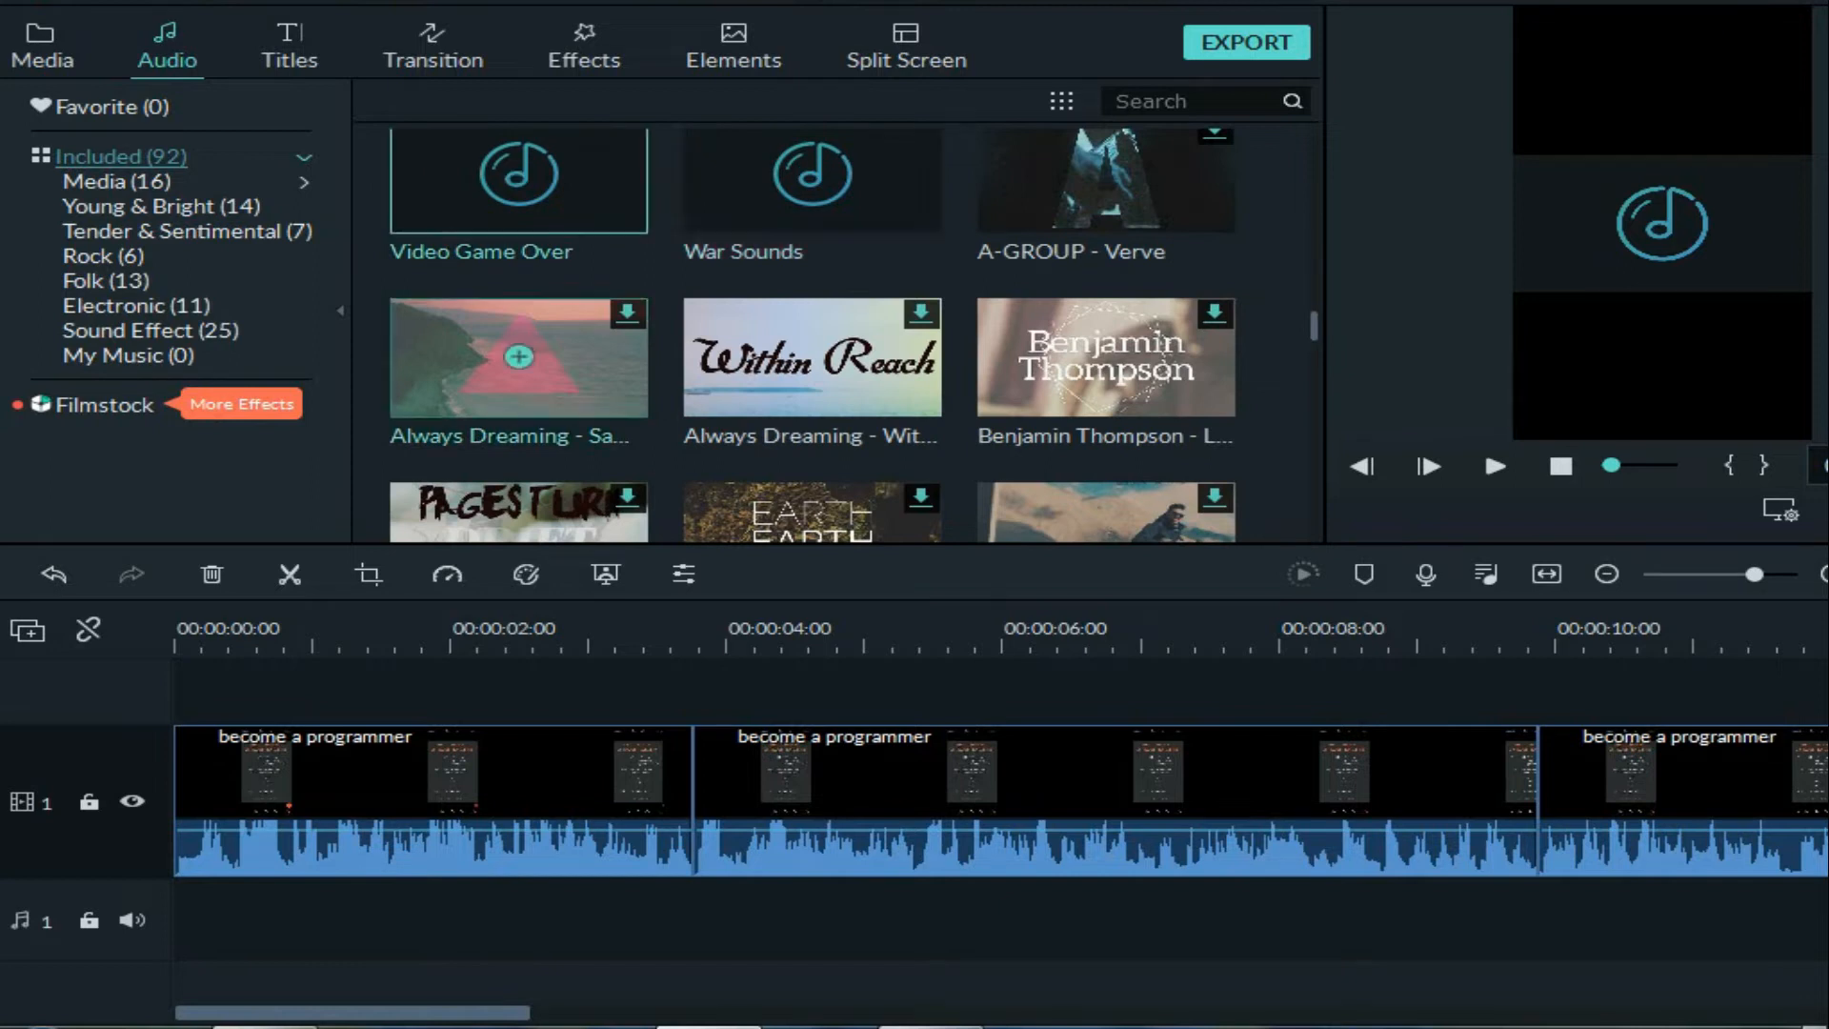
left_click(1494, 466)
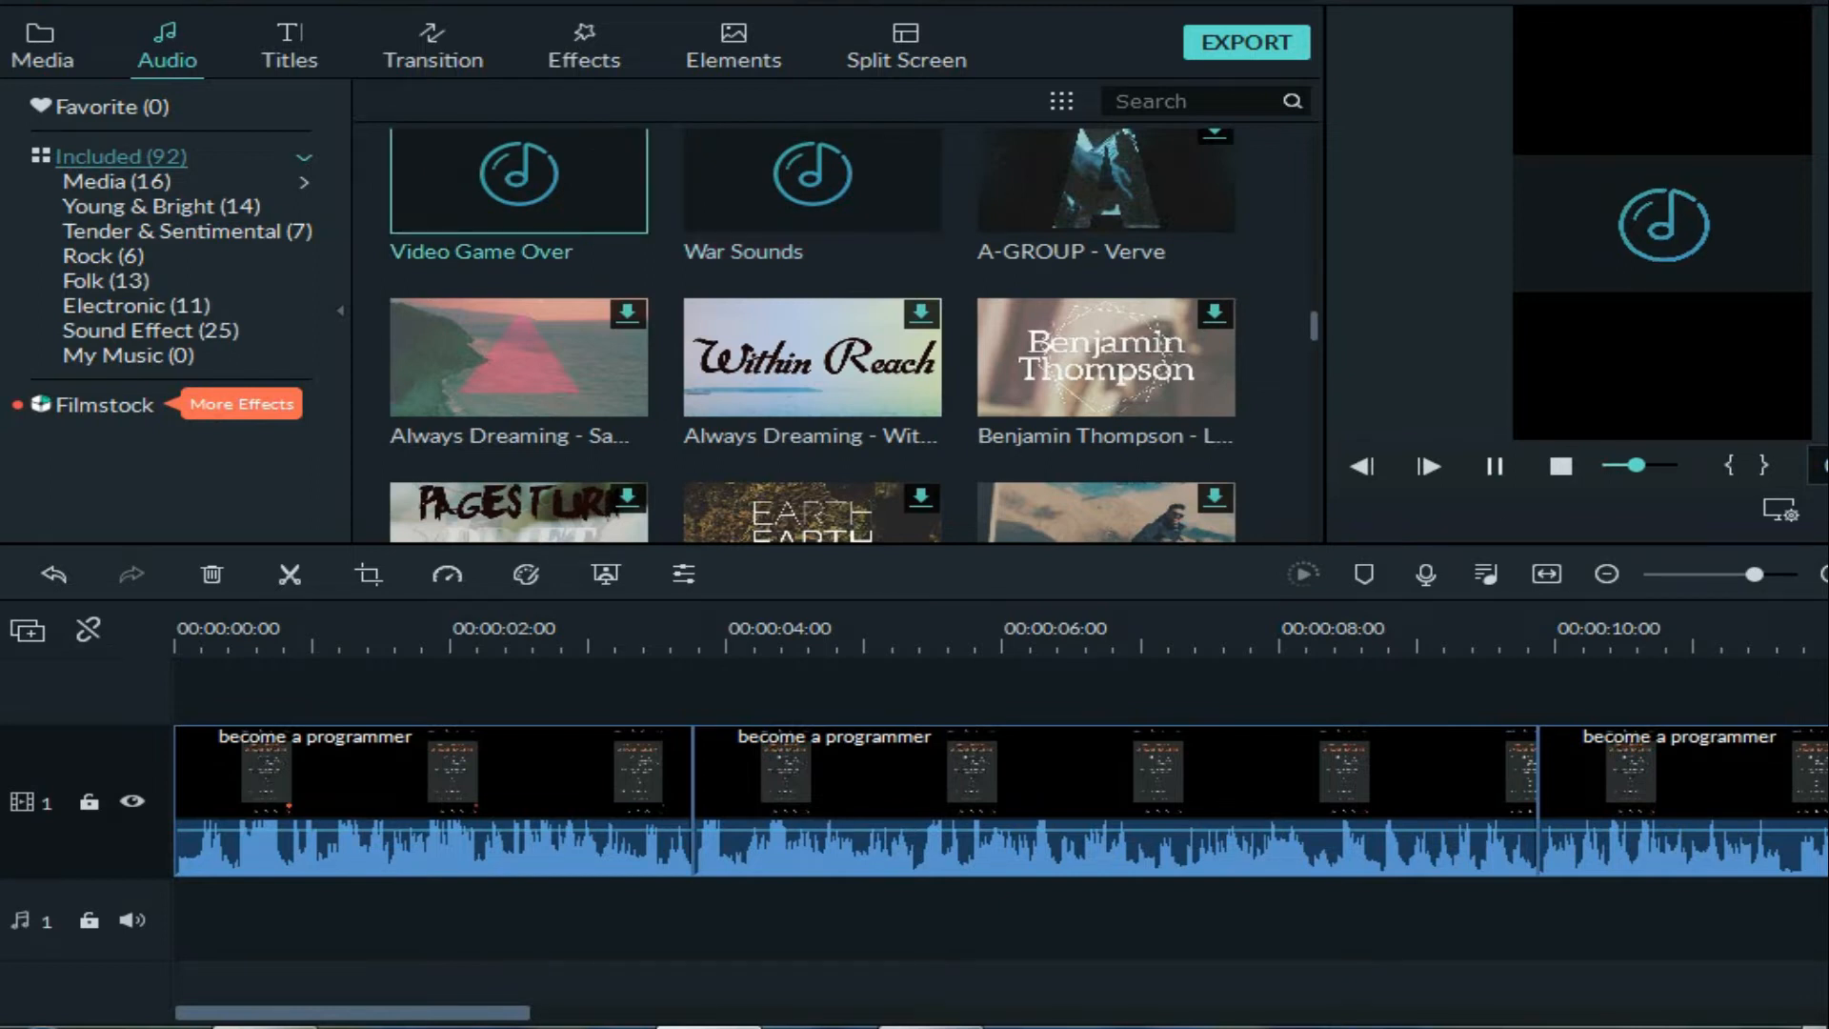
left_click(1494, 466)
scroll(854, 334, "up", 3)
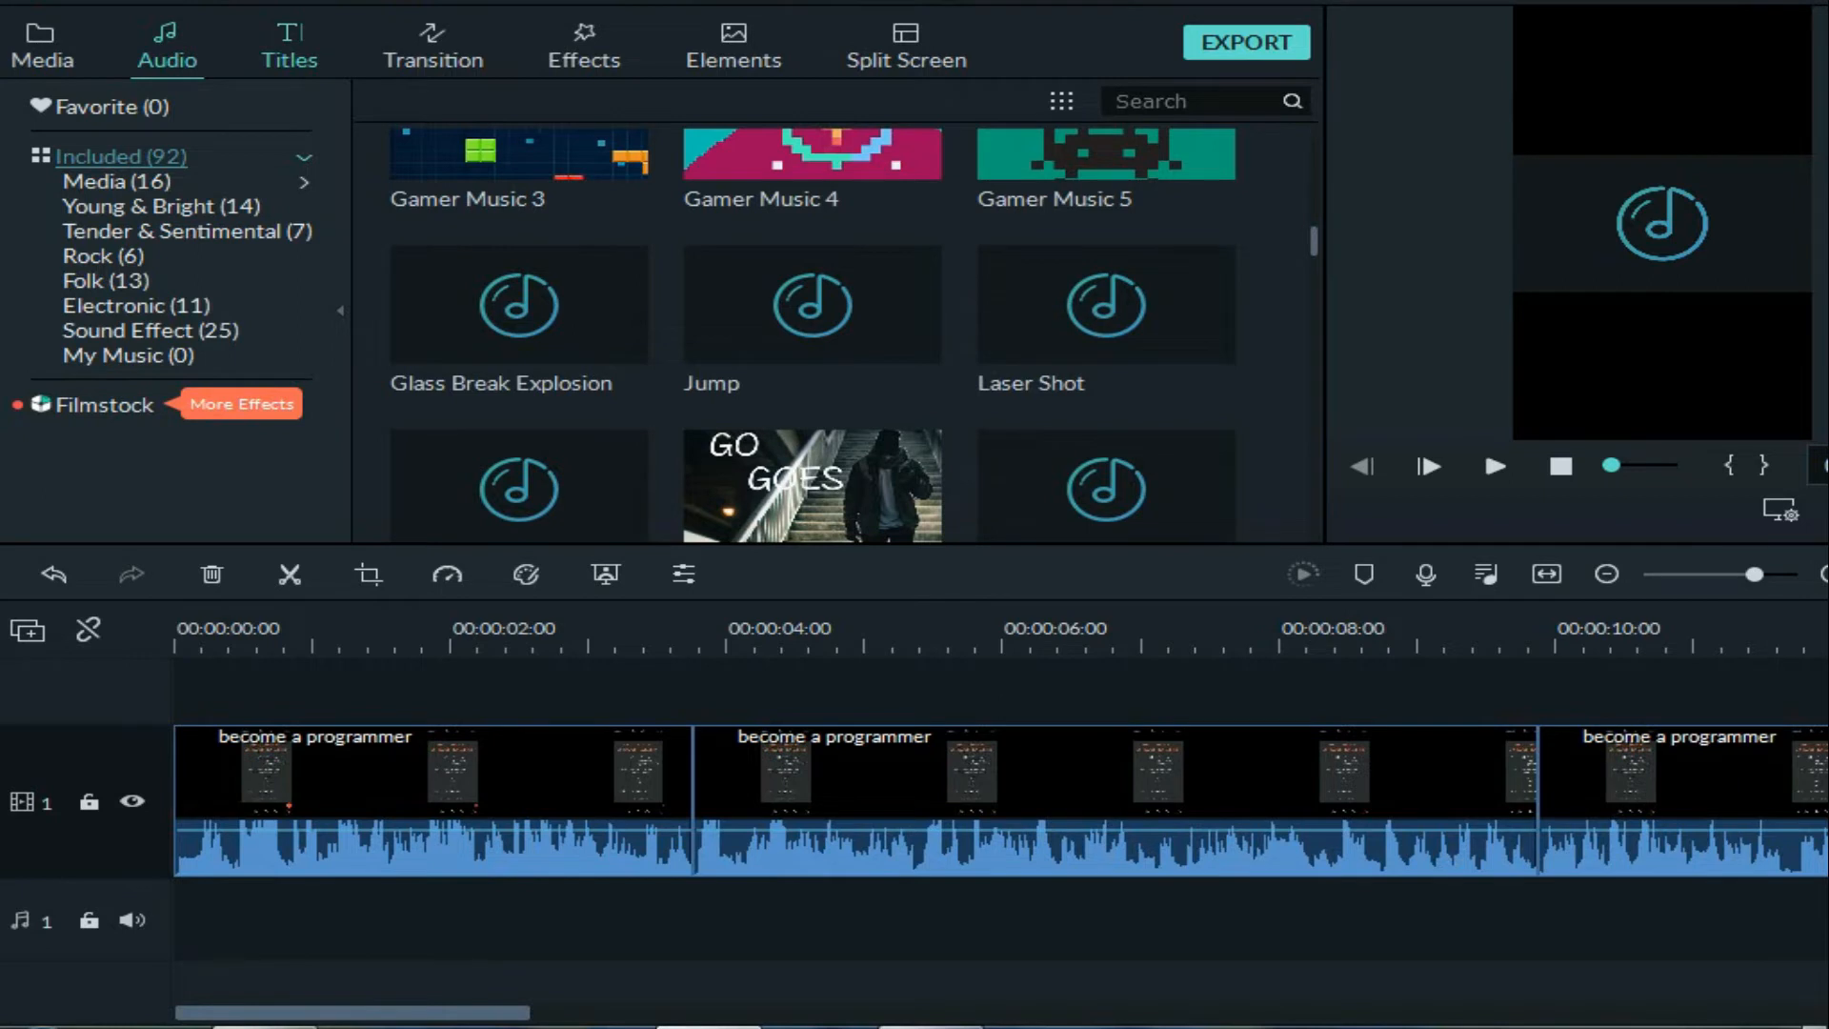
Add EDM Title 2 from the included titles on a track above the video, aligned to the start of the timeline.
left_click(289, 45)
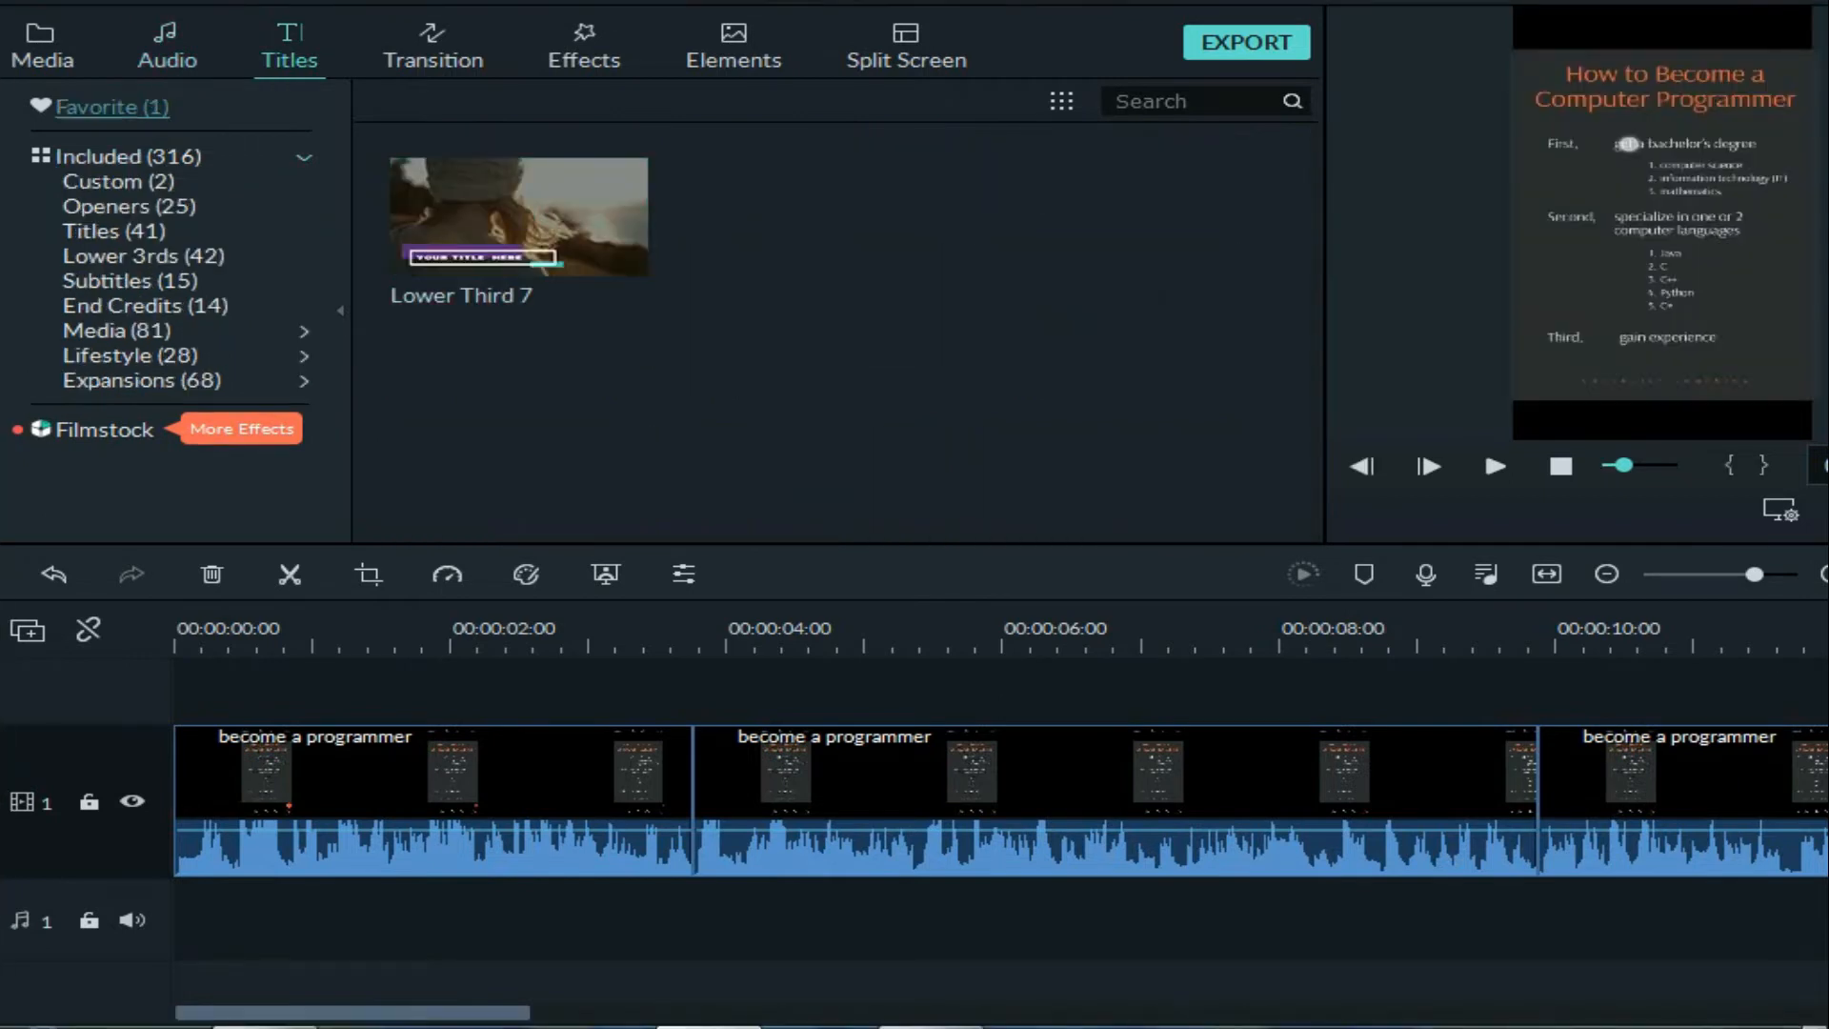
left_click(129, 156)
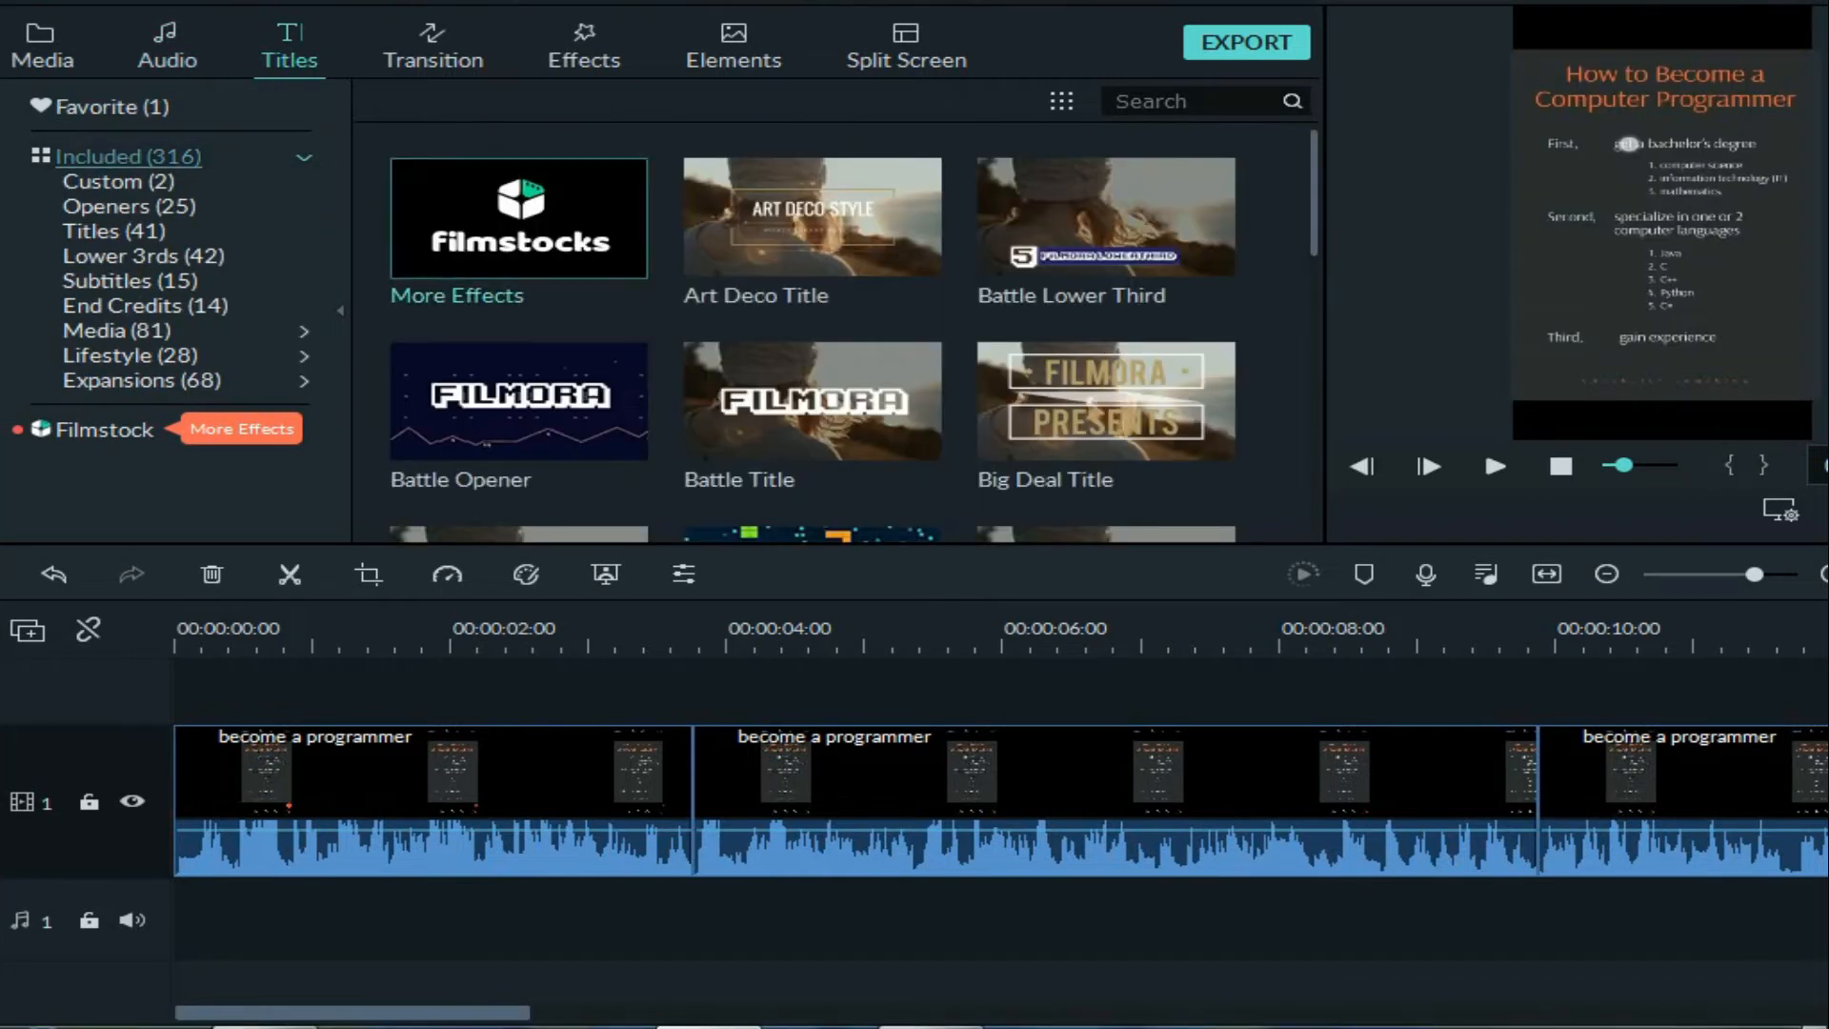
scroll(812, 357, "down", 5)
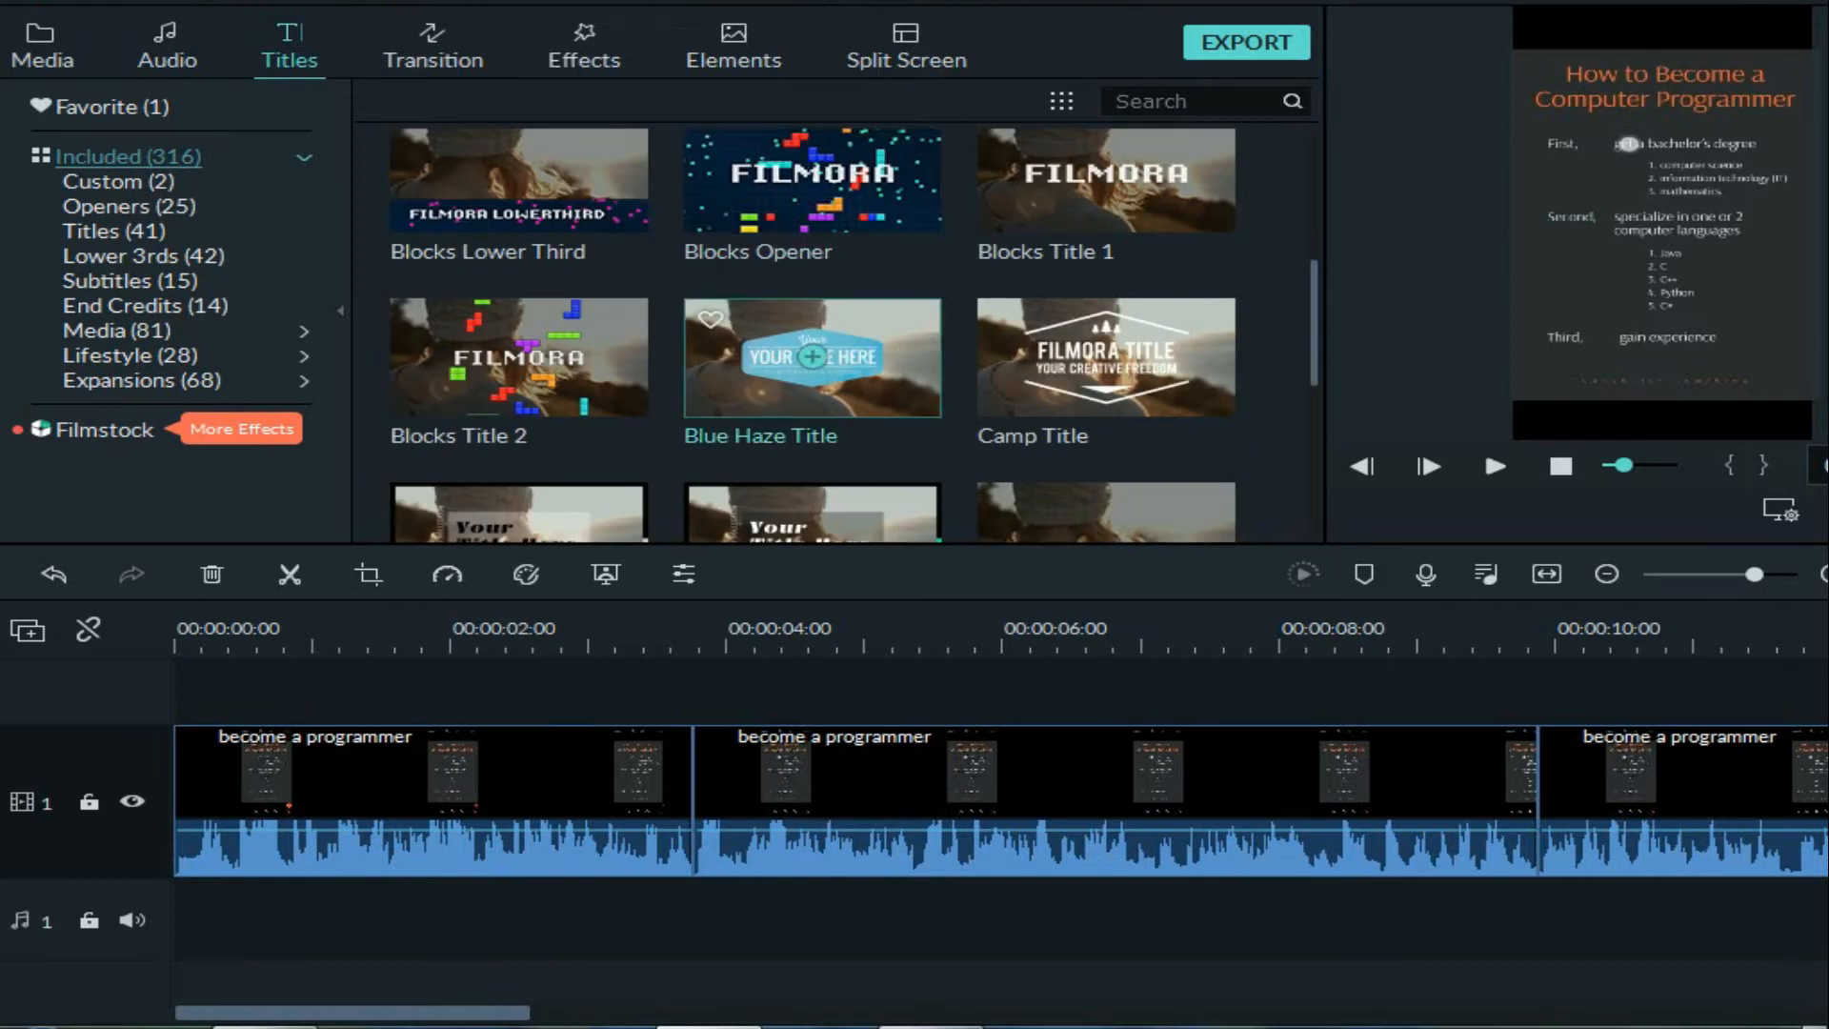
scroll(812, 357, "down", 10)
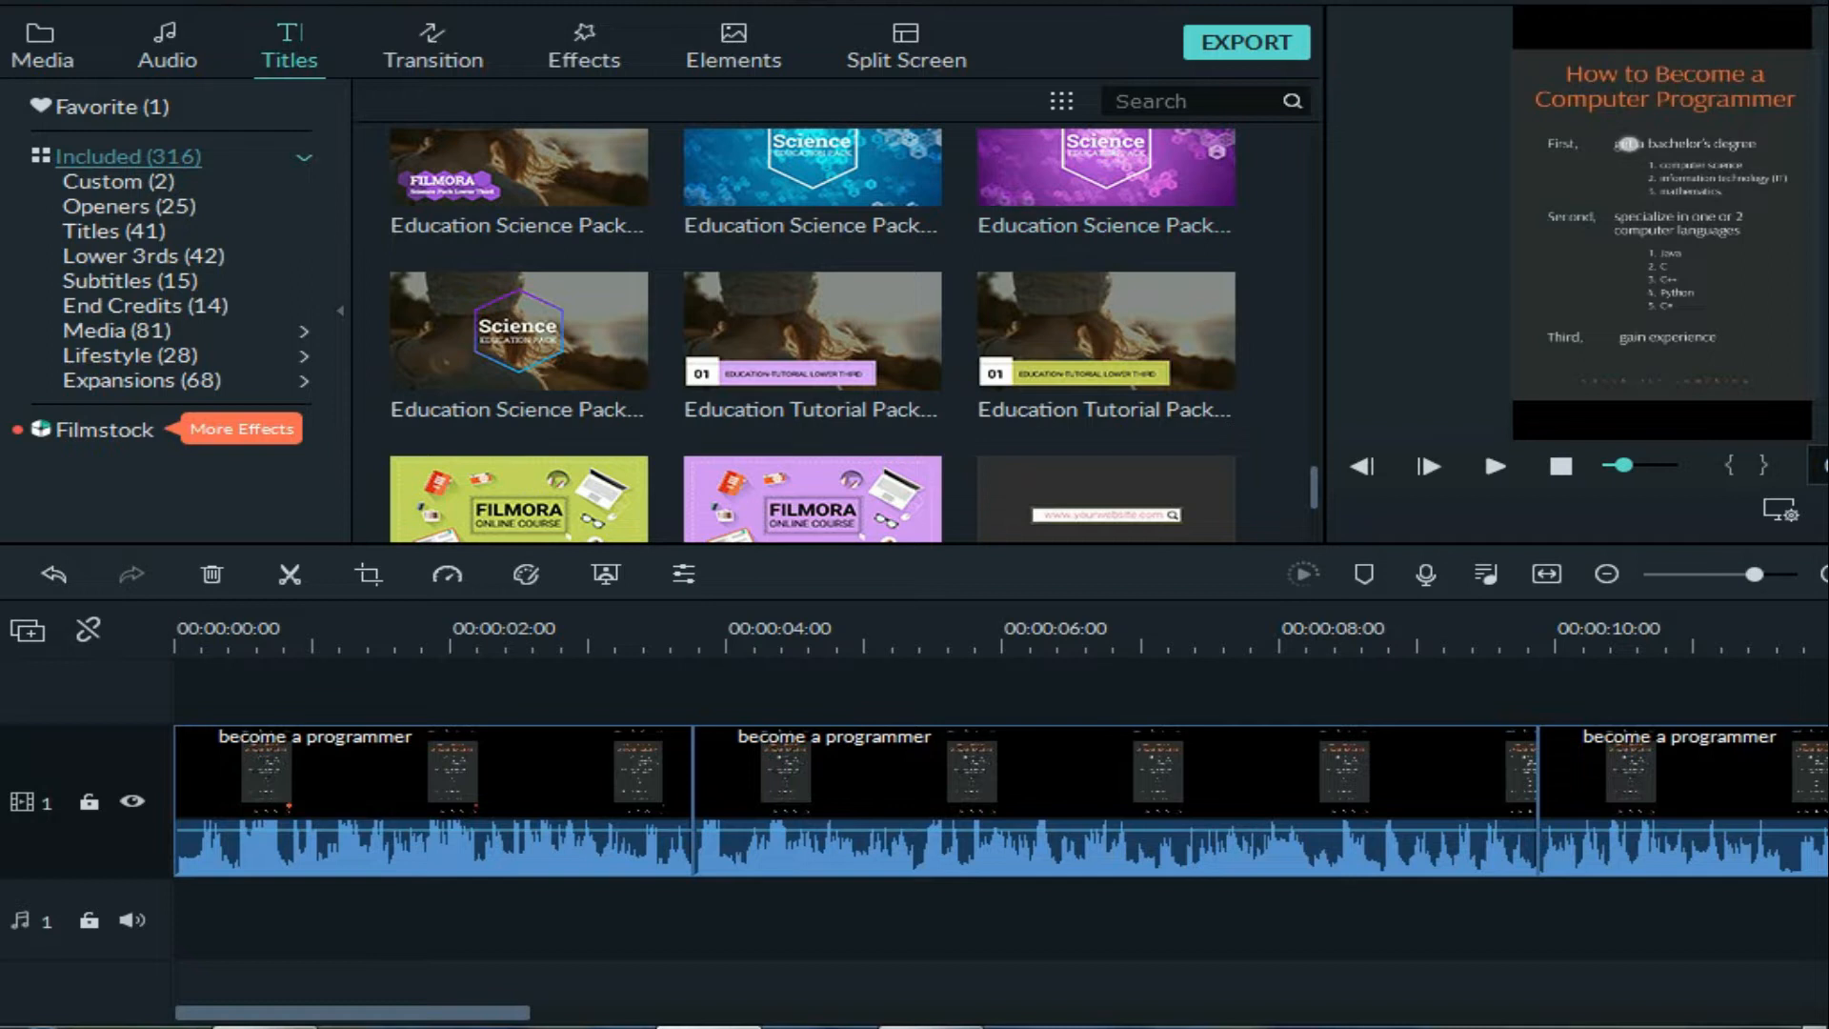
scroll(519, 495, "up", 3)
scroll(519, 495, "down", 3)
scroll(812, 277, "up", 1)
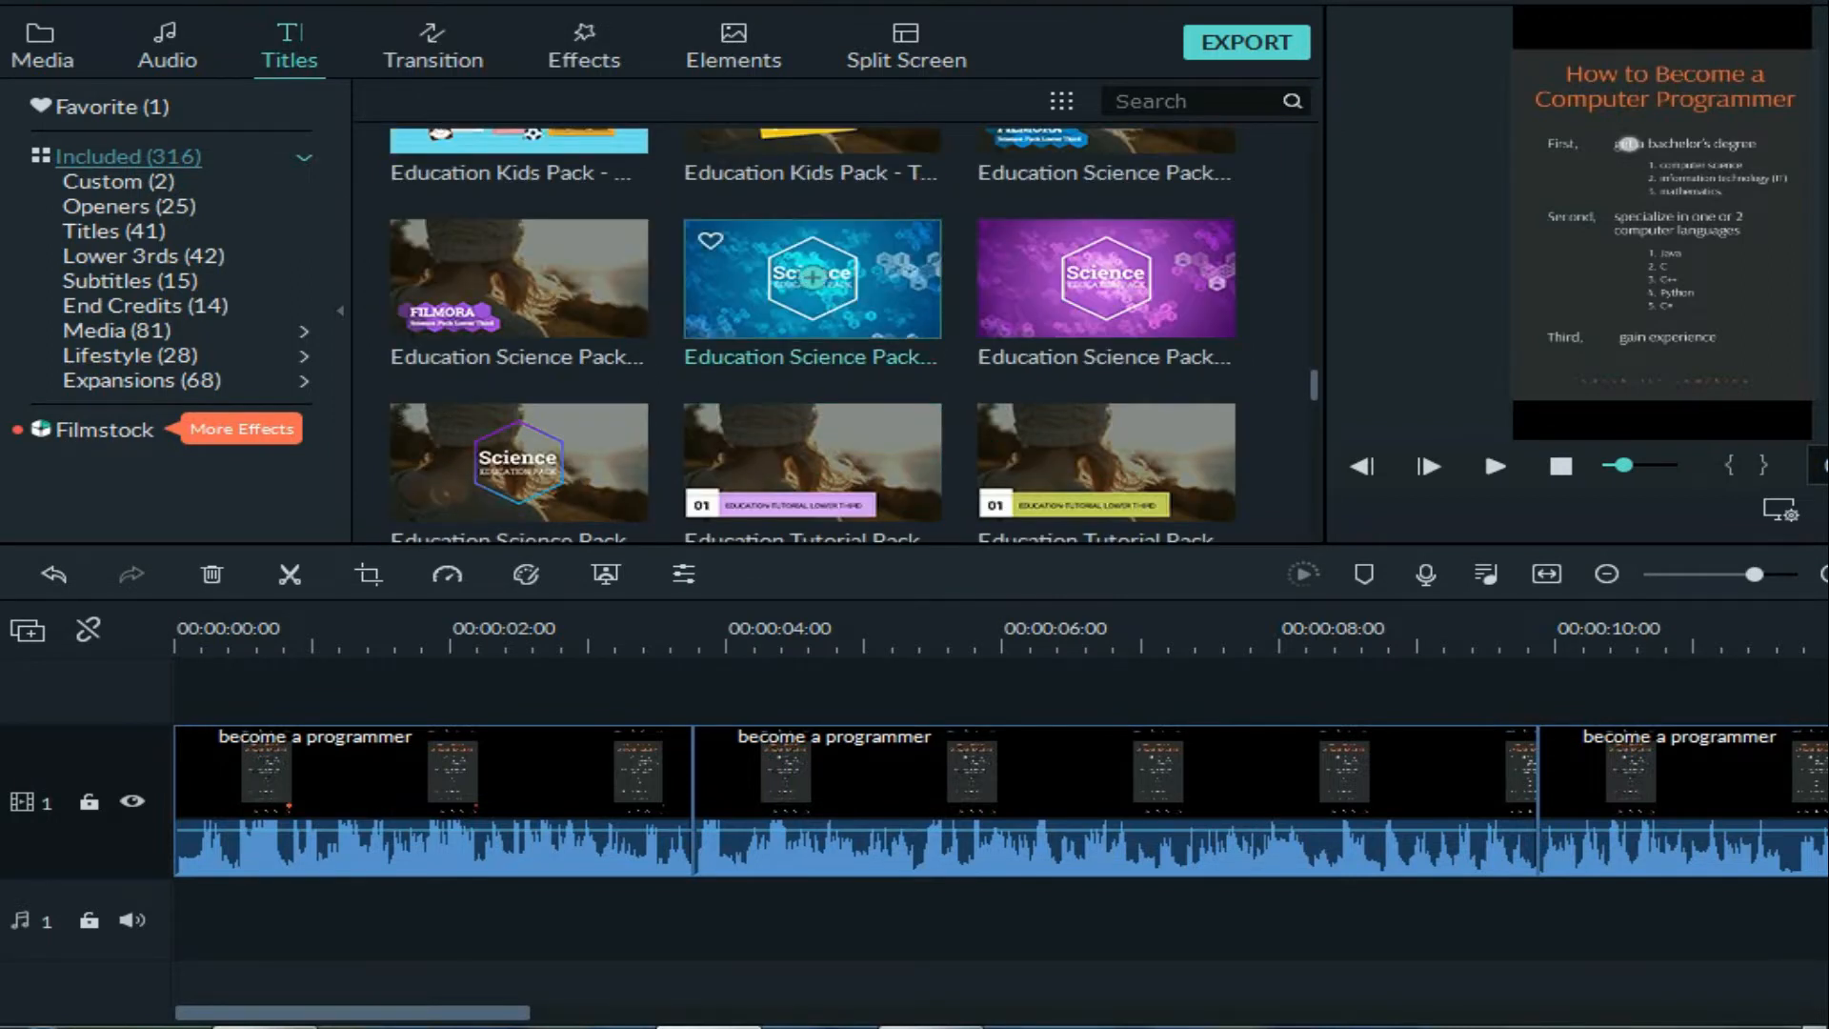
scroll(519, 285, "up", 2)
left_click_drag(519, 164, 239, 691)
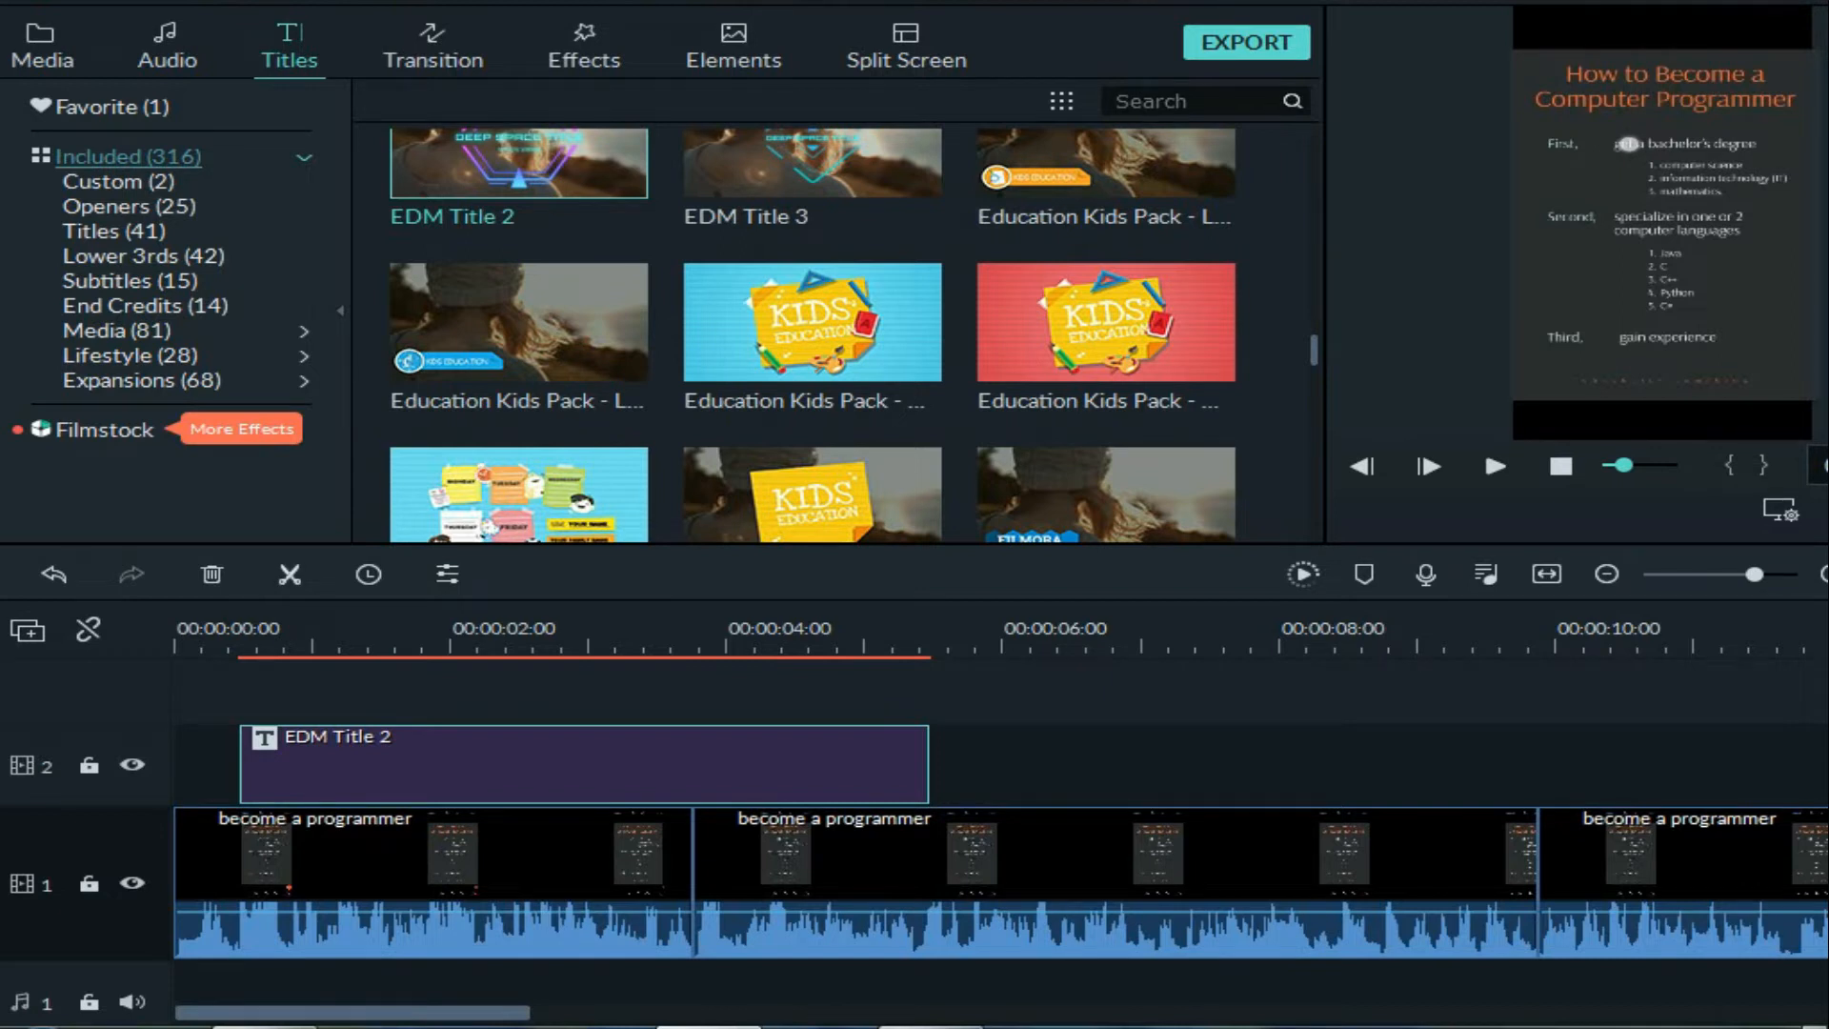
left_click_drag(298, 789, 234, 789)
Play the beginning of the video to check the EDM Title 2 animation over the clip.
scroll(181, 791, "down", 3)
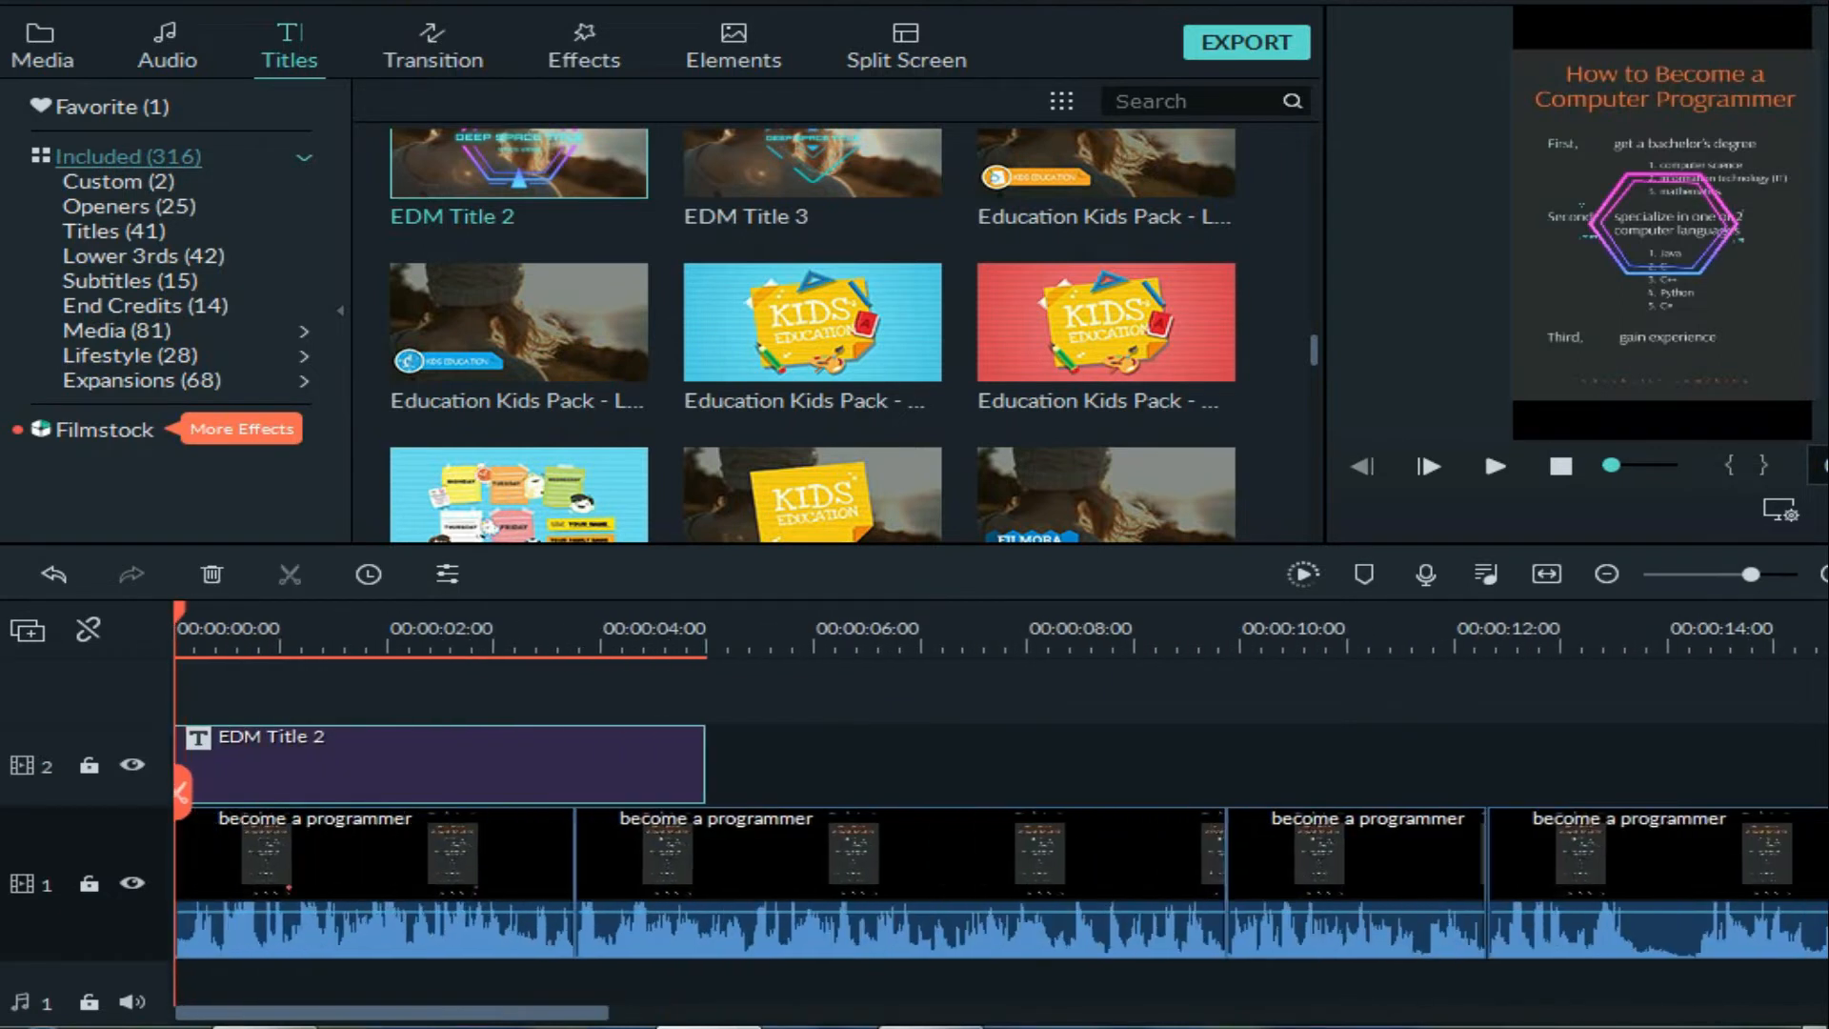
key("space")
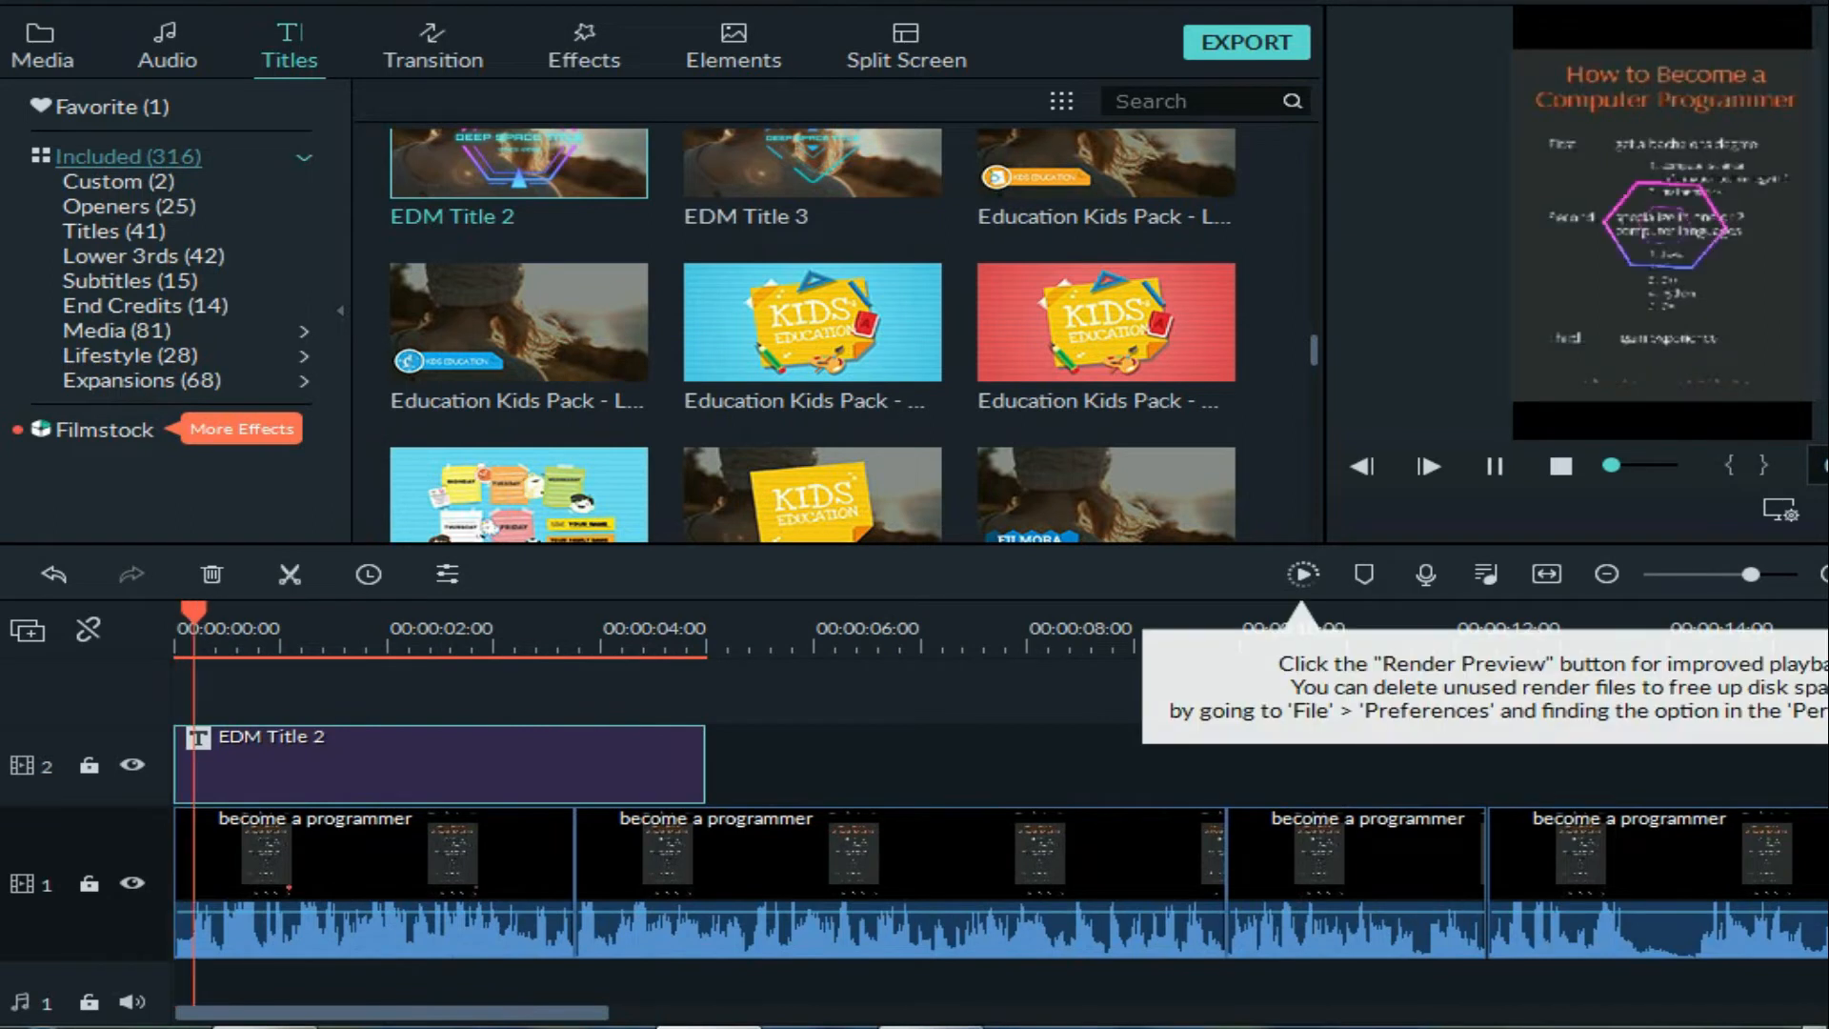
key("space")
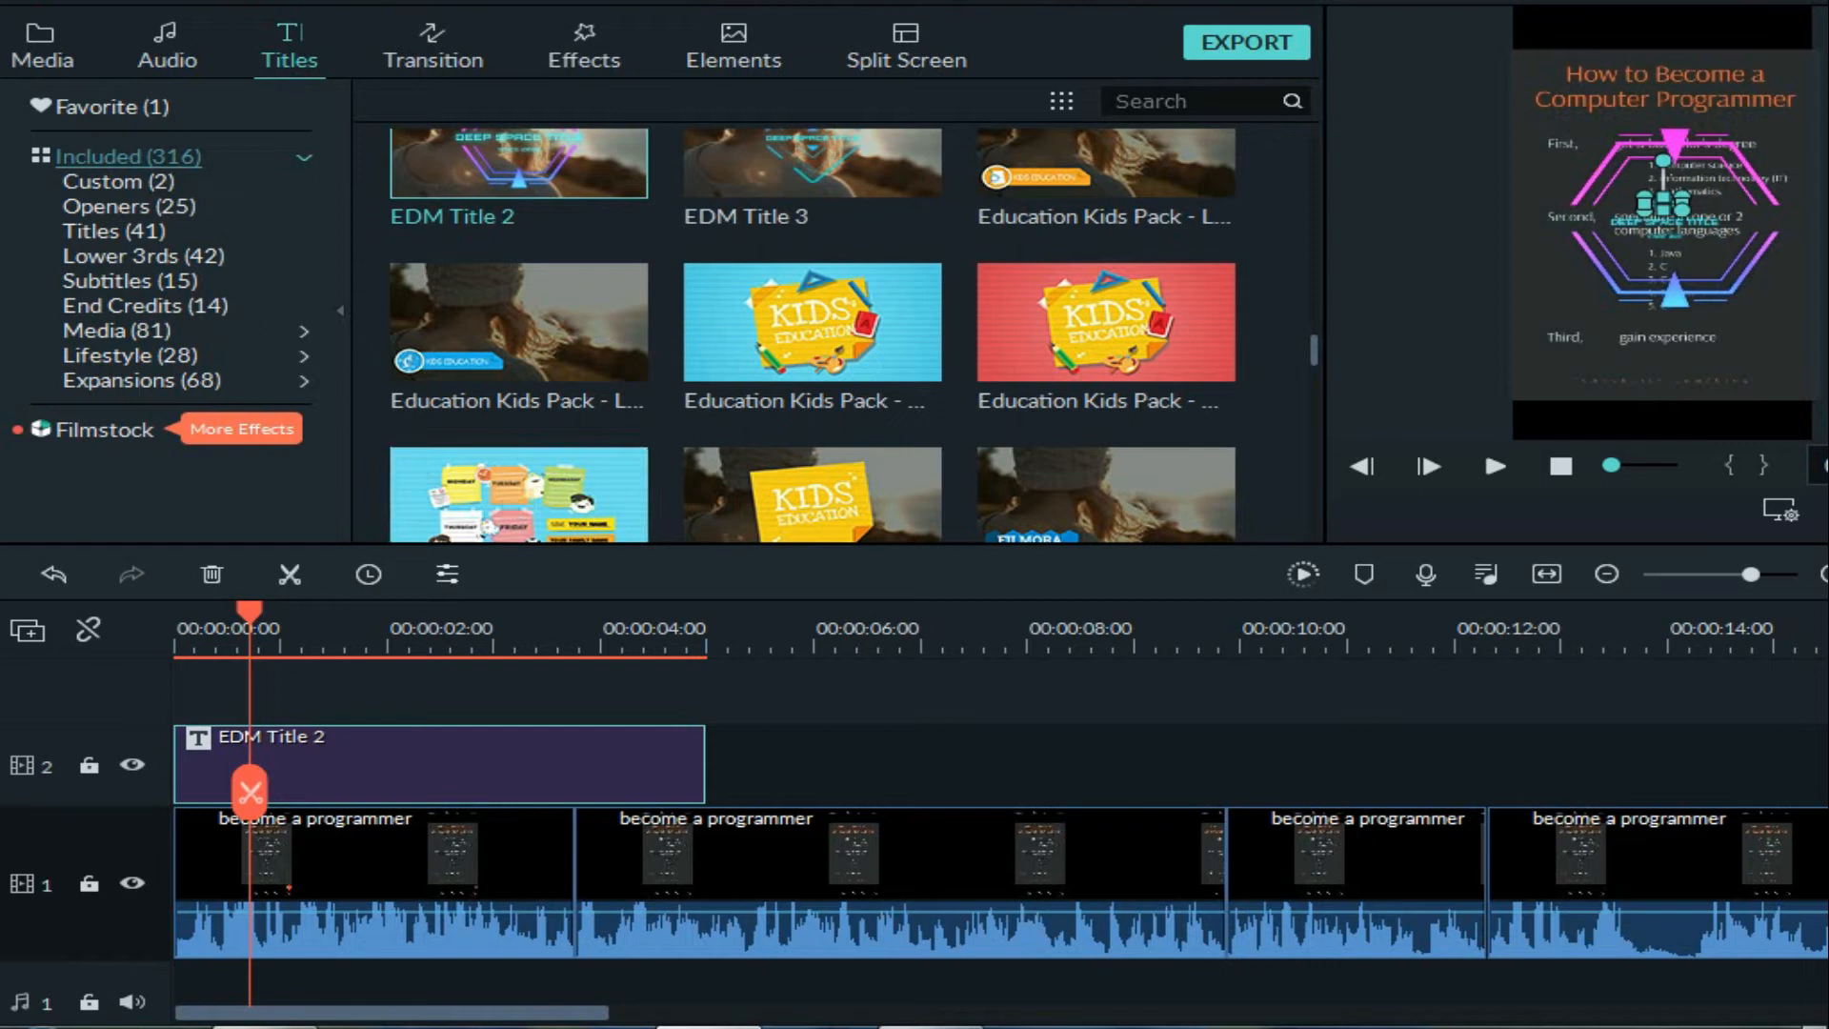
Clear the secondary "SINCE 2020" text from EDM Title 2, leaving that text box empty.
key("ctrl+a")
key("BackSpace")
type("SINCE 2020")
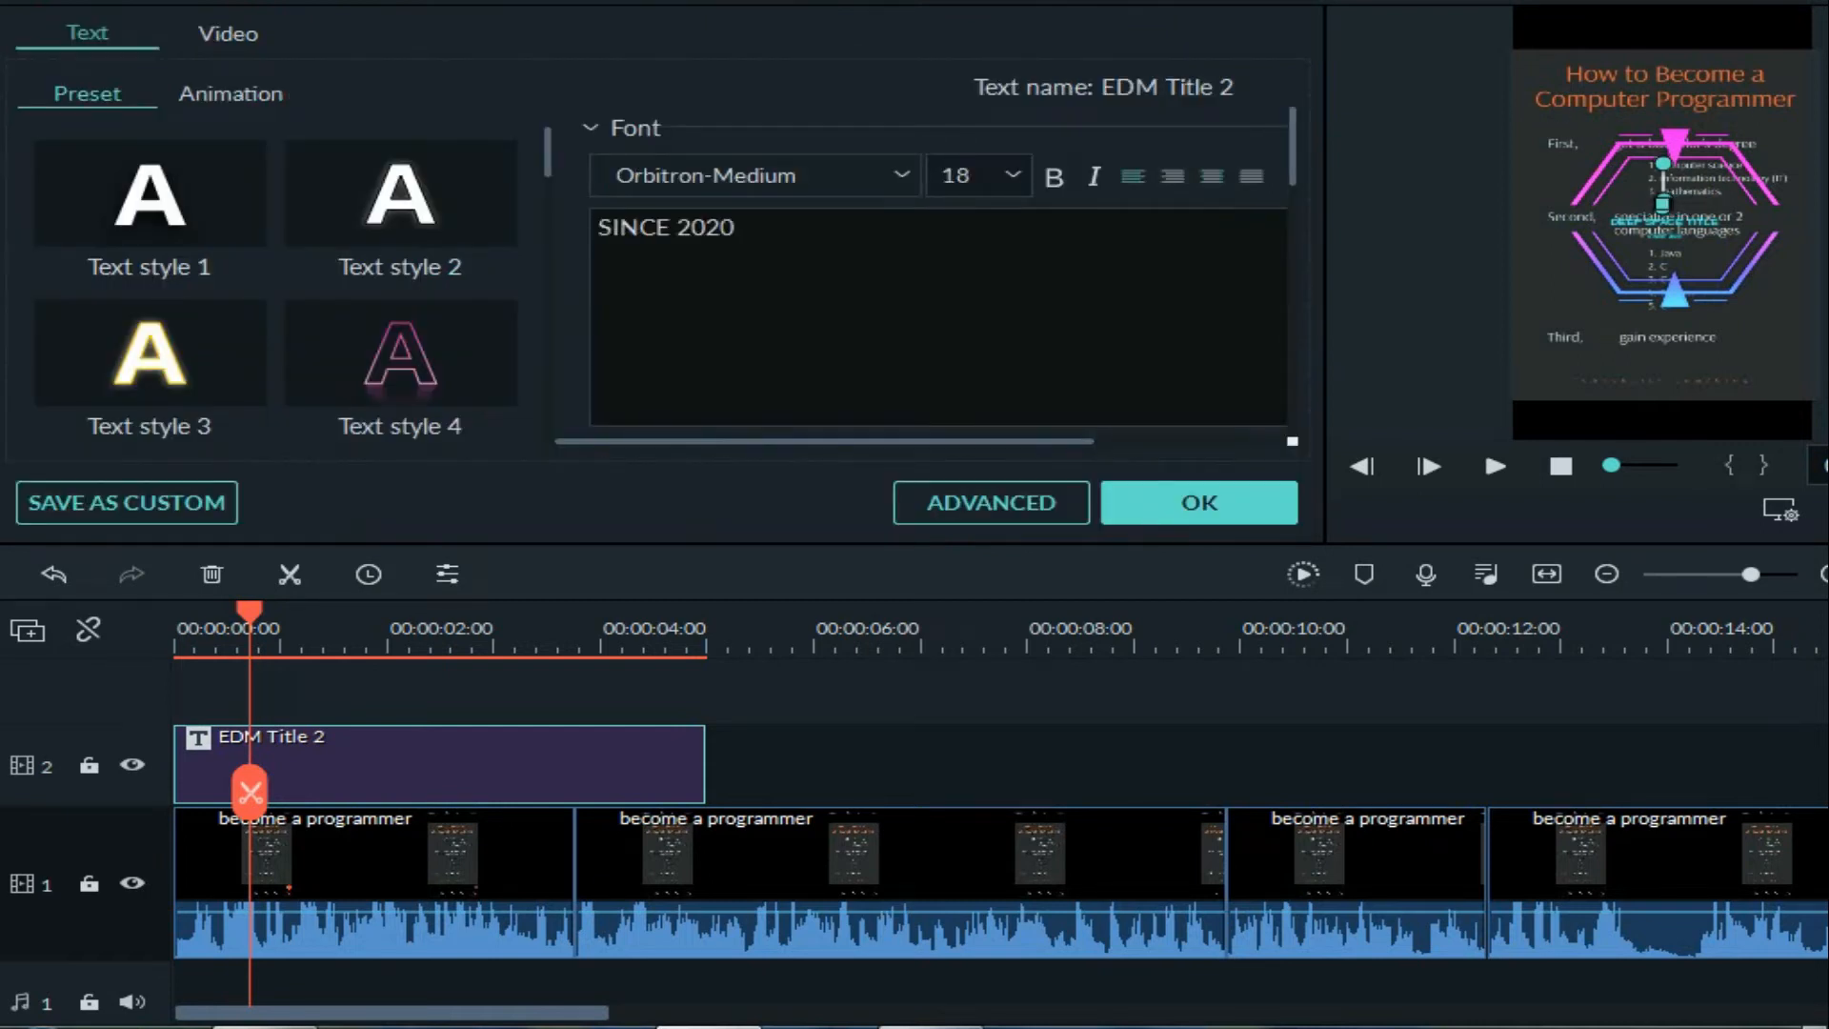
key("ctrl+a")
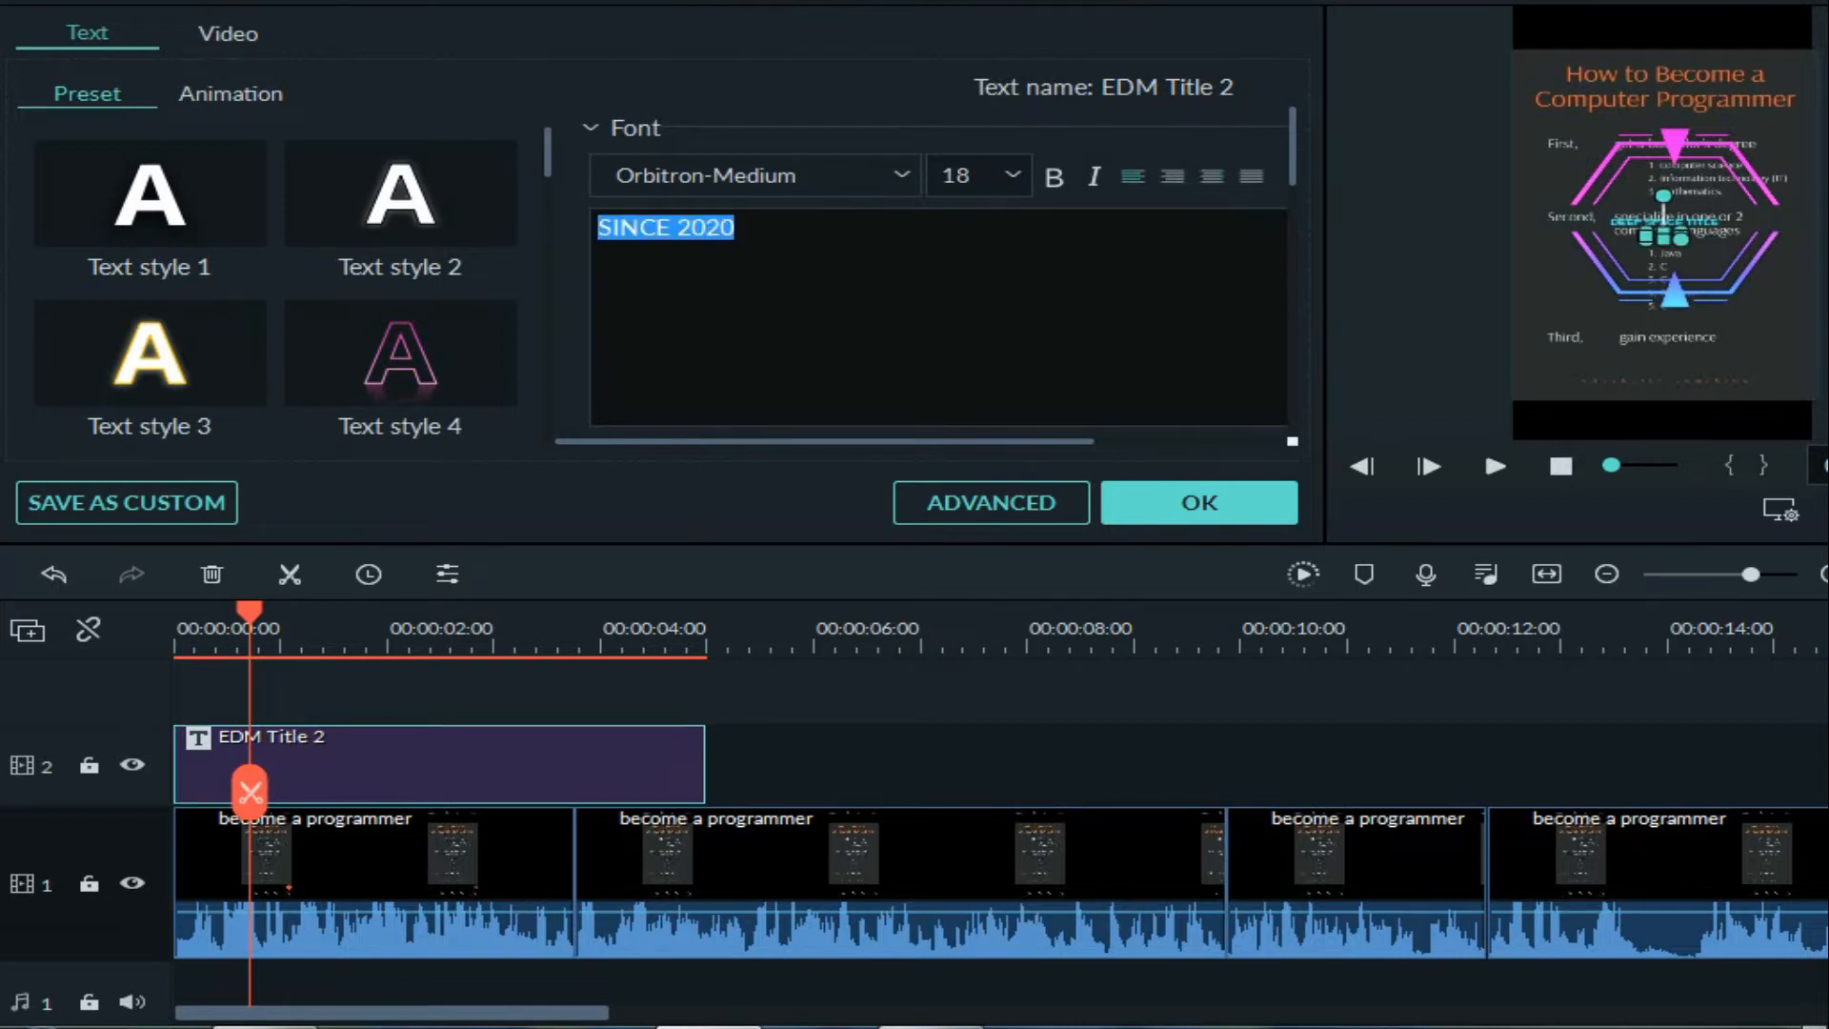
key("BackSpace")
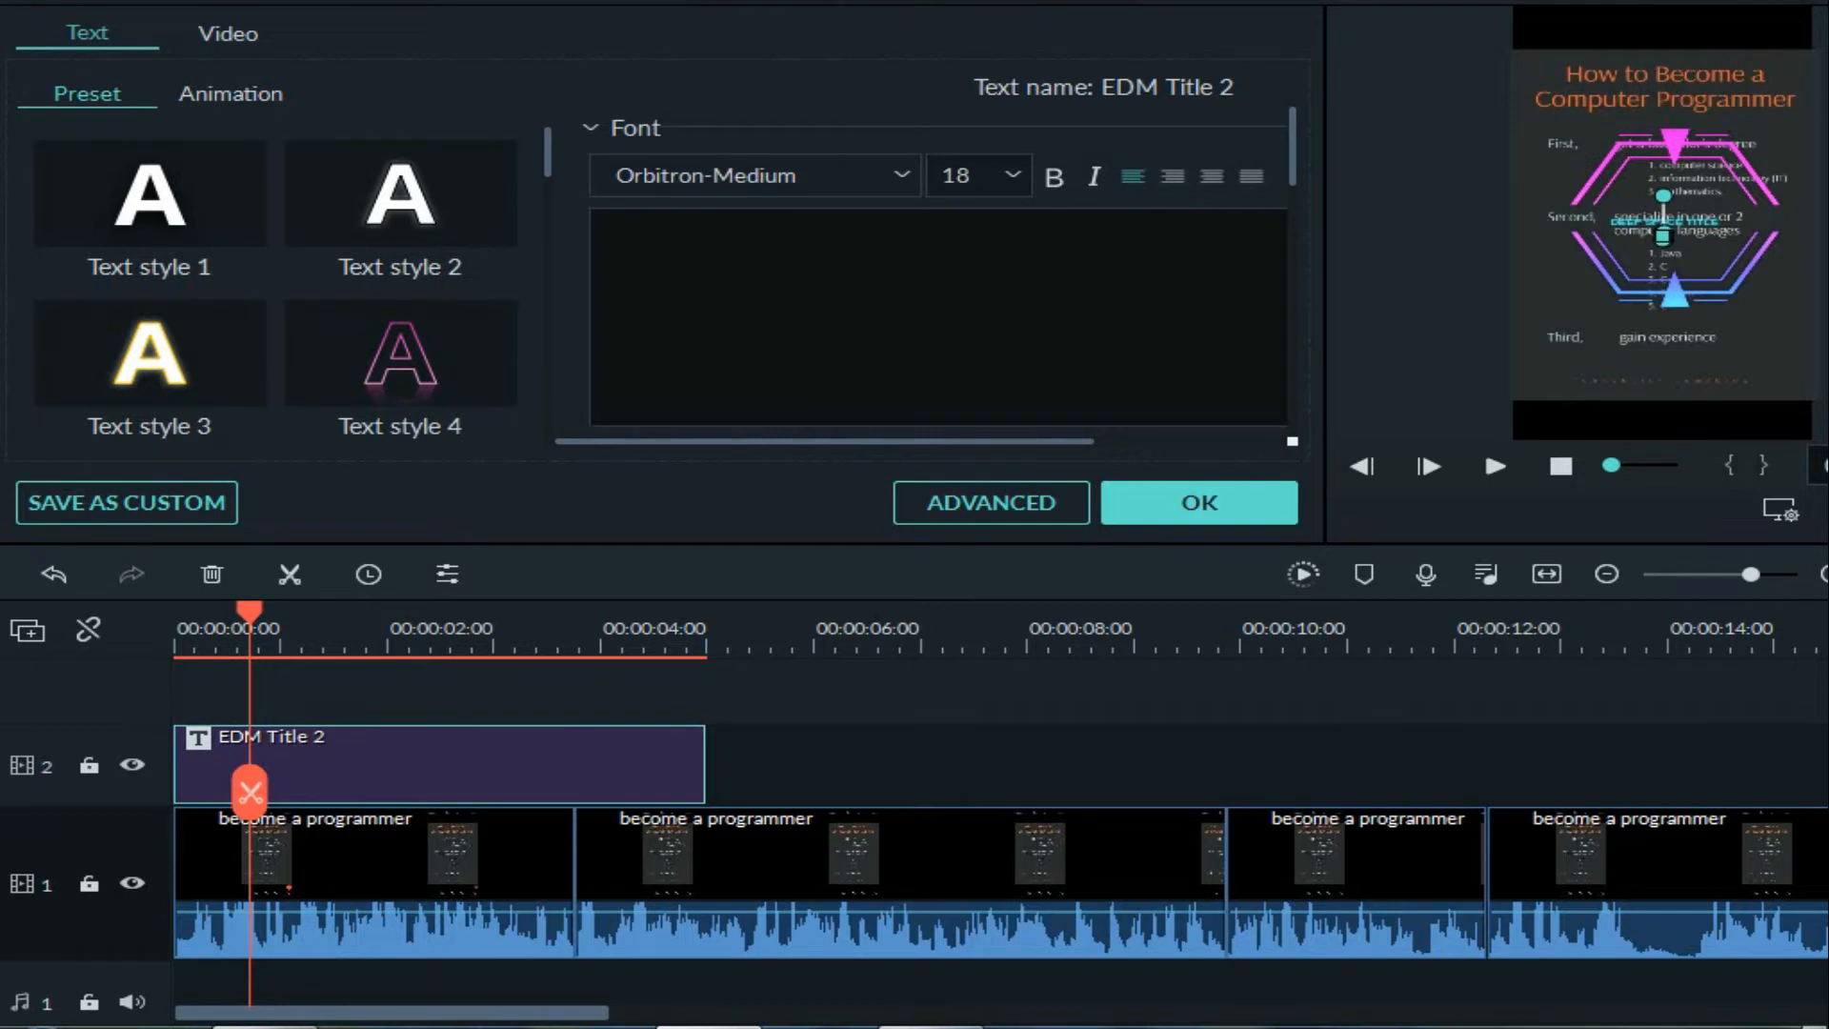
Set the font size of the title's main "DEEP SPACE TITLE" text to 150.
type("DEEP SPACE TITLE")
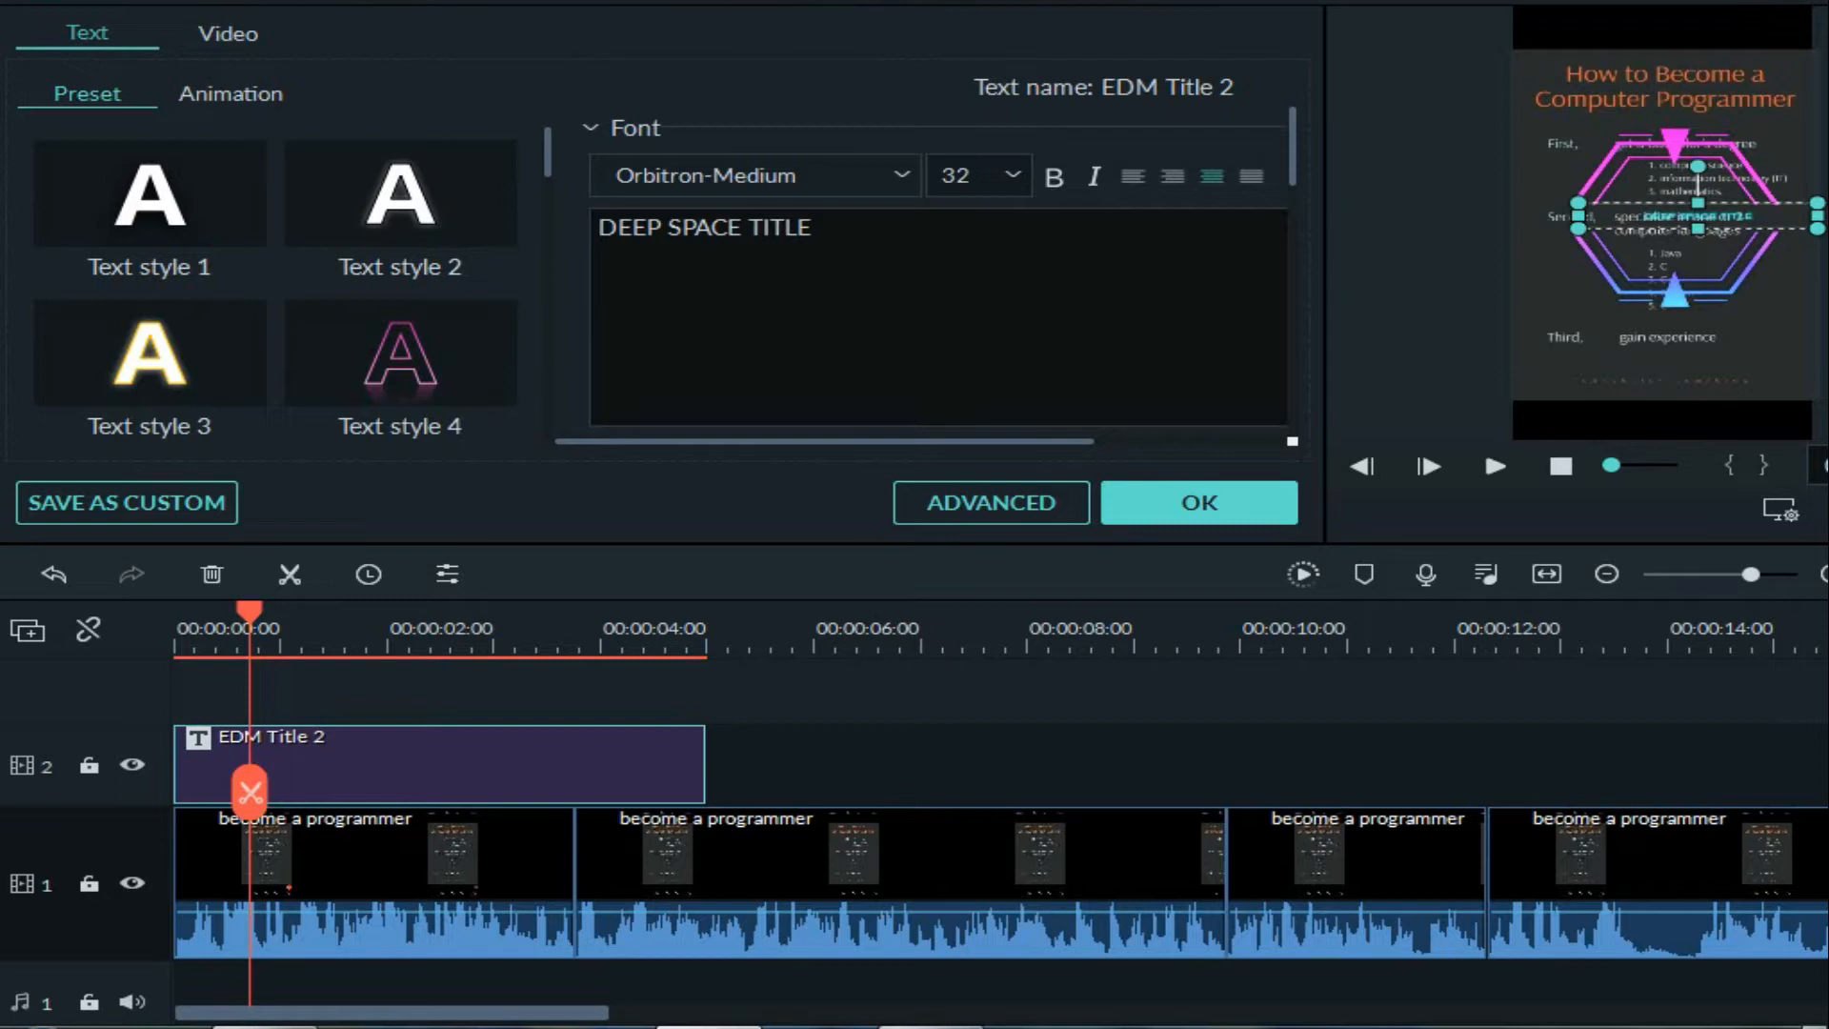
key("ctrl+a")
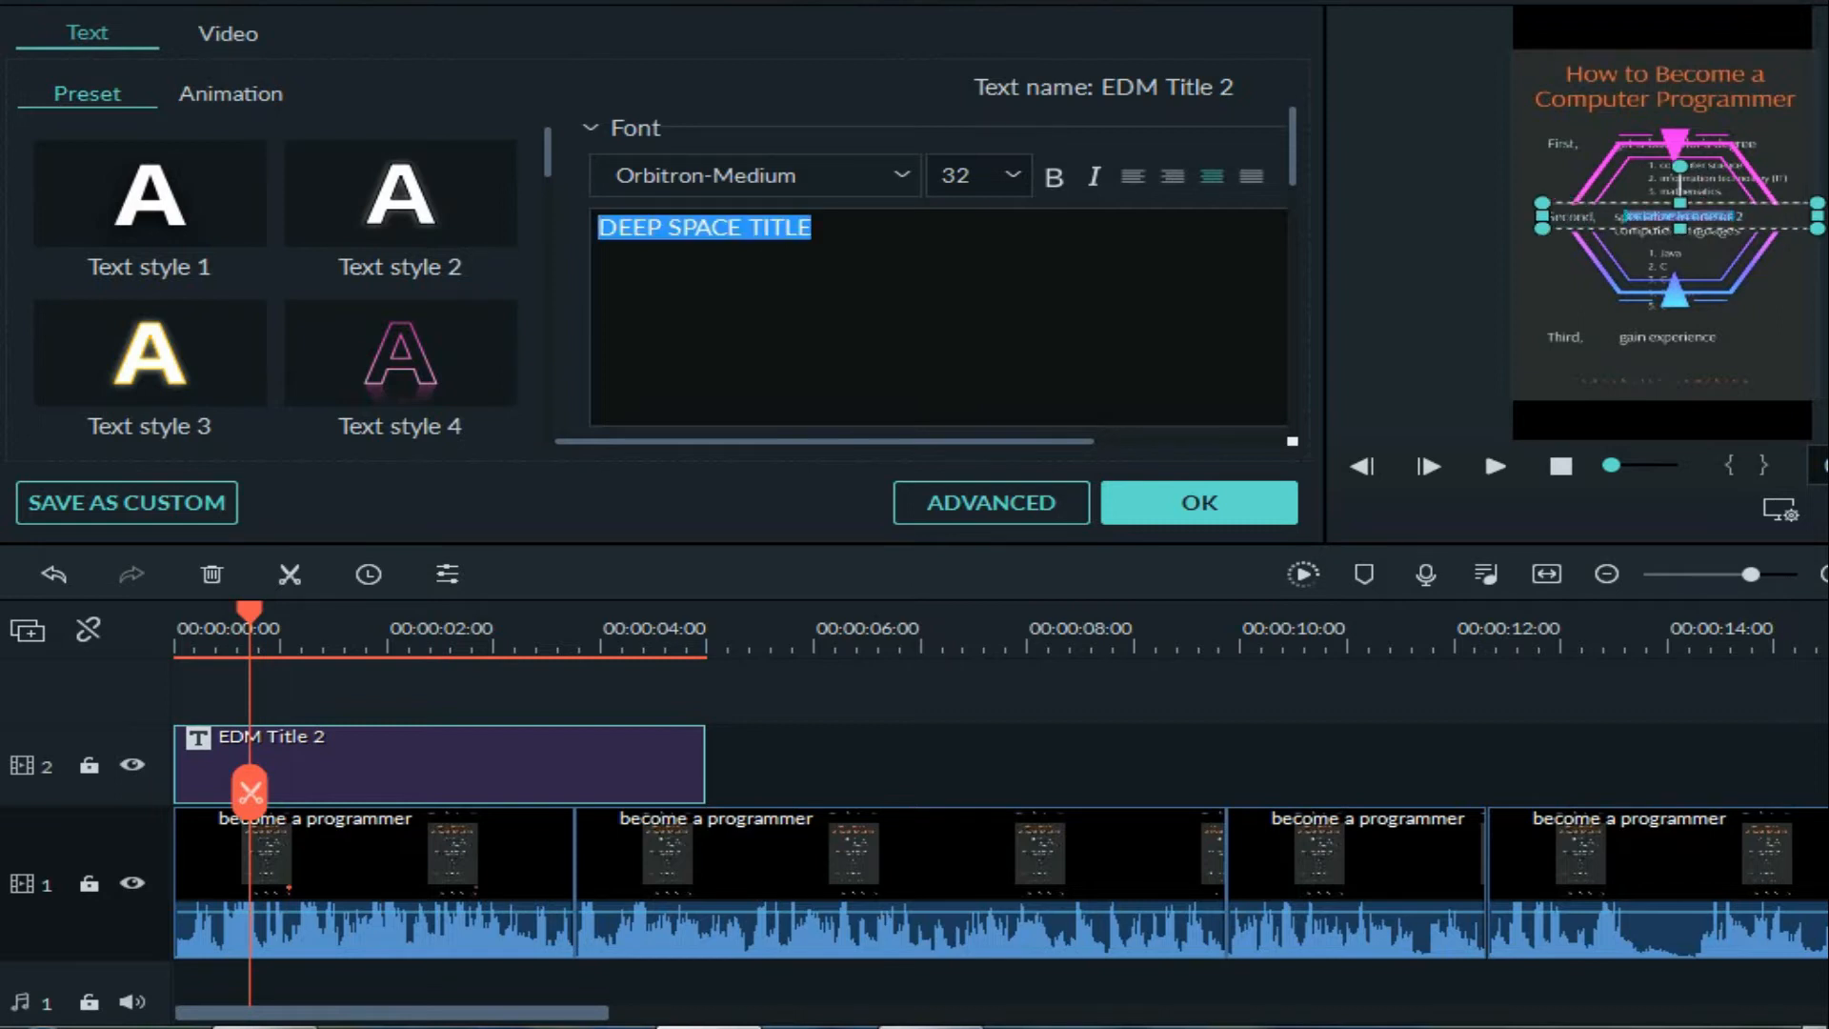
left_click(1013, 176)
scroll(962, 298, "down", 4)
left_click(962, 298)
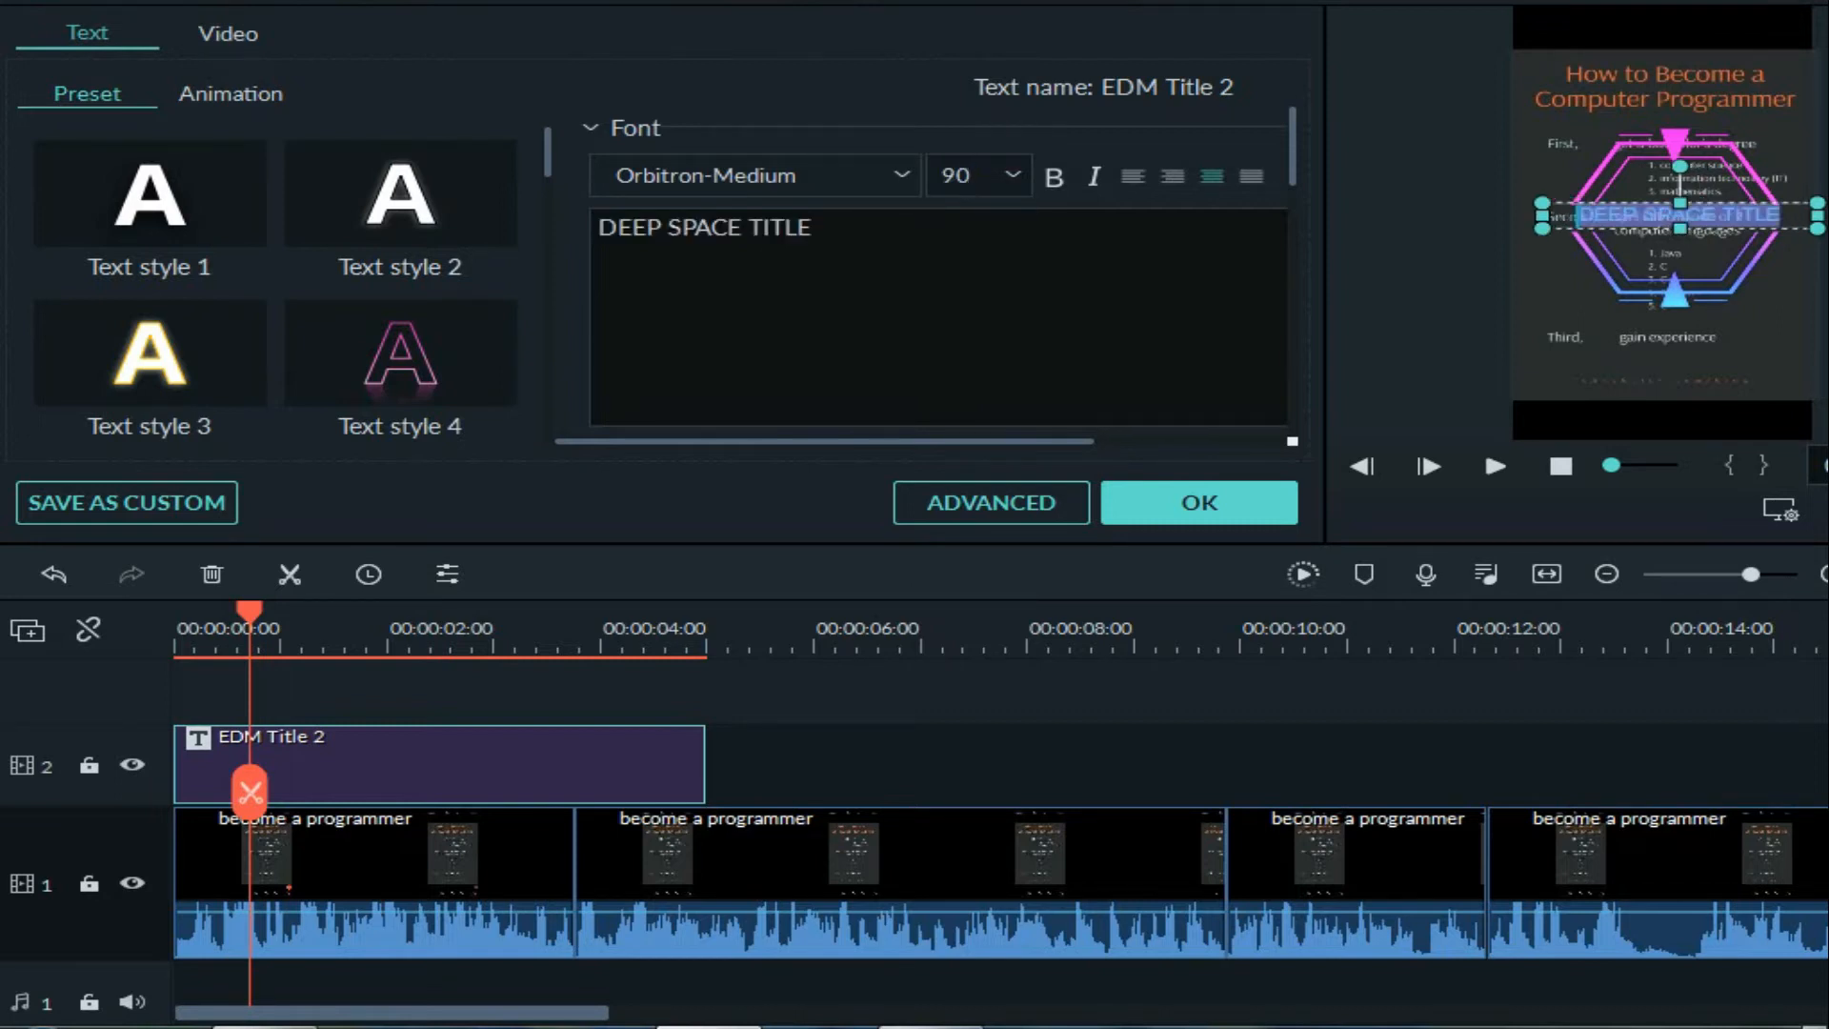
left_click(969, 175)
left_click(962, 269)
left_click(1012, 175)
left_click(962, 327)
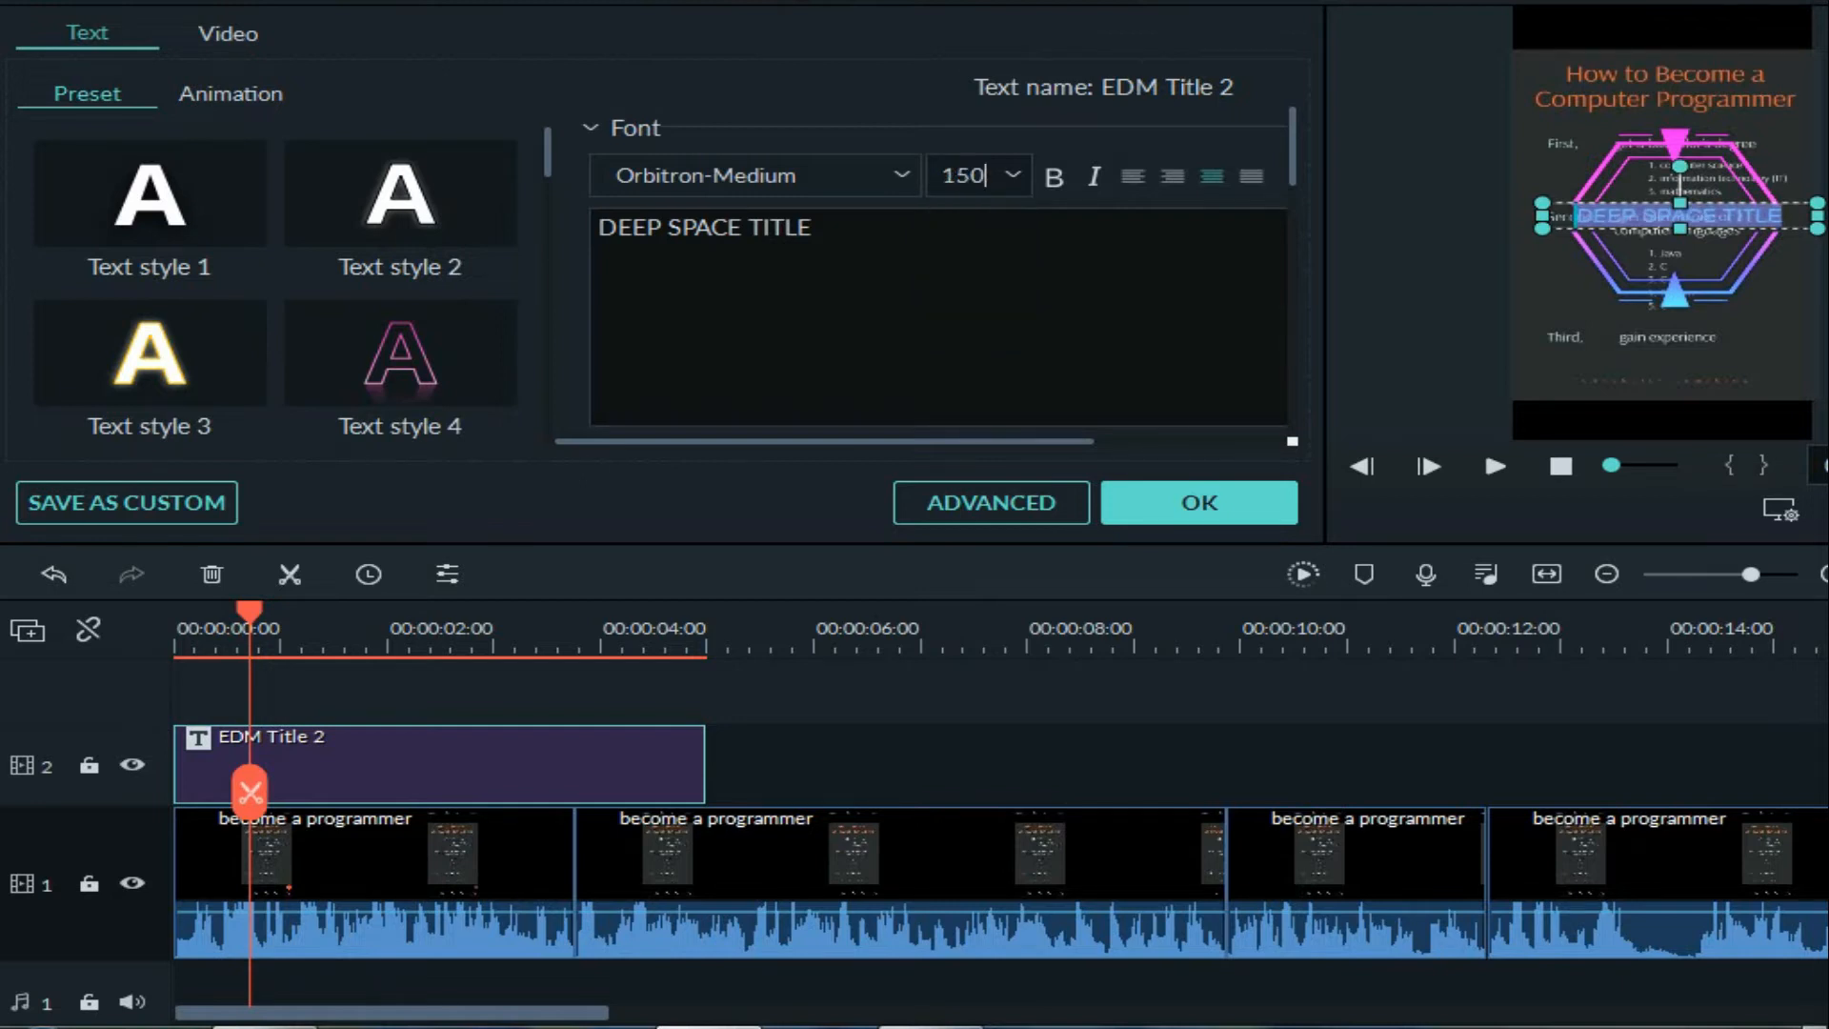
Change the "DEEP SPACE TITLE" text's font to Patua One and apply the title edits.
left_click_drag(615, 175, 798, 176)
left_click(799, 175)
left_click(901, 176)
scroll(938, 371, "down", 3)
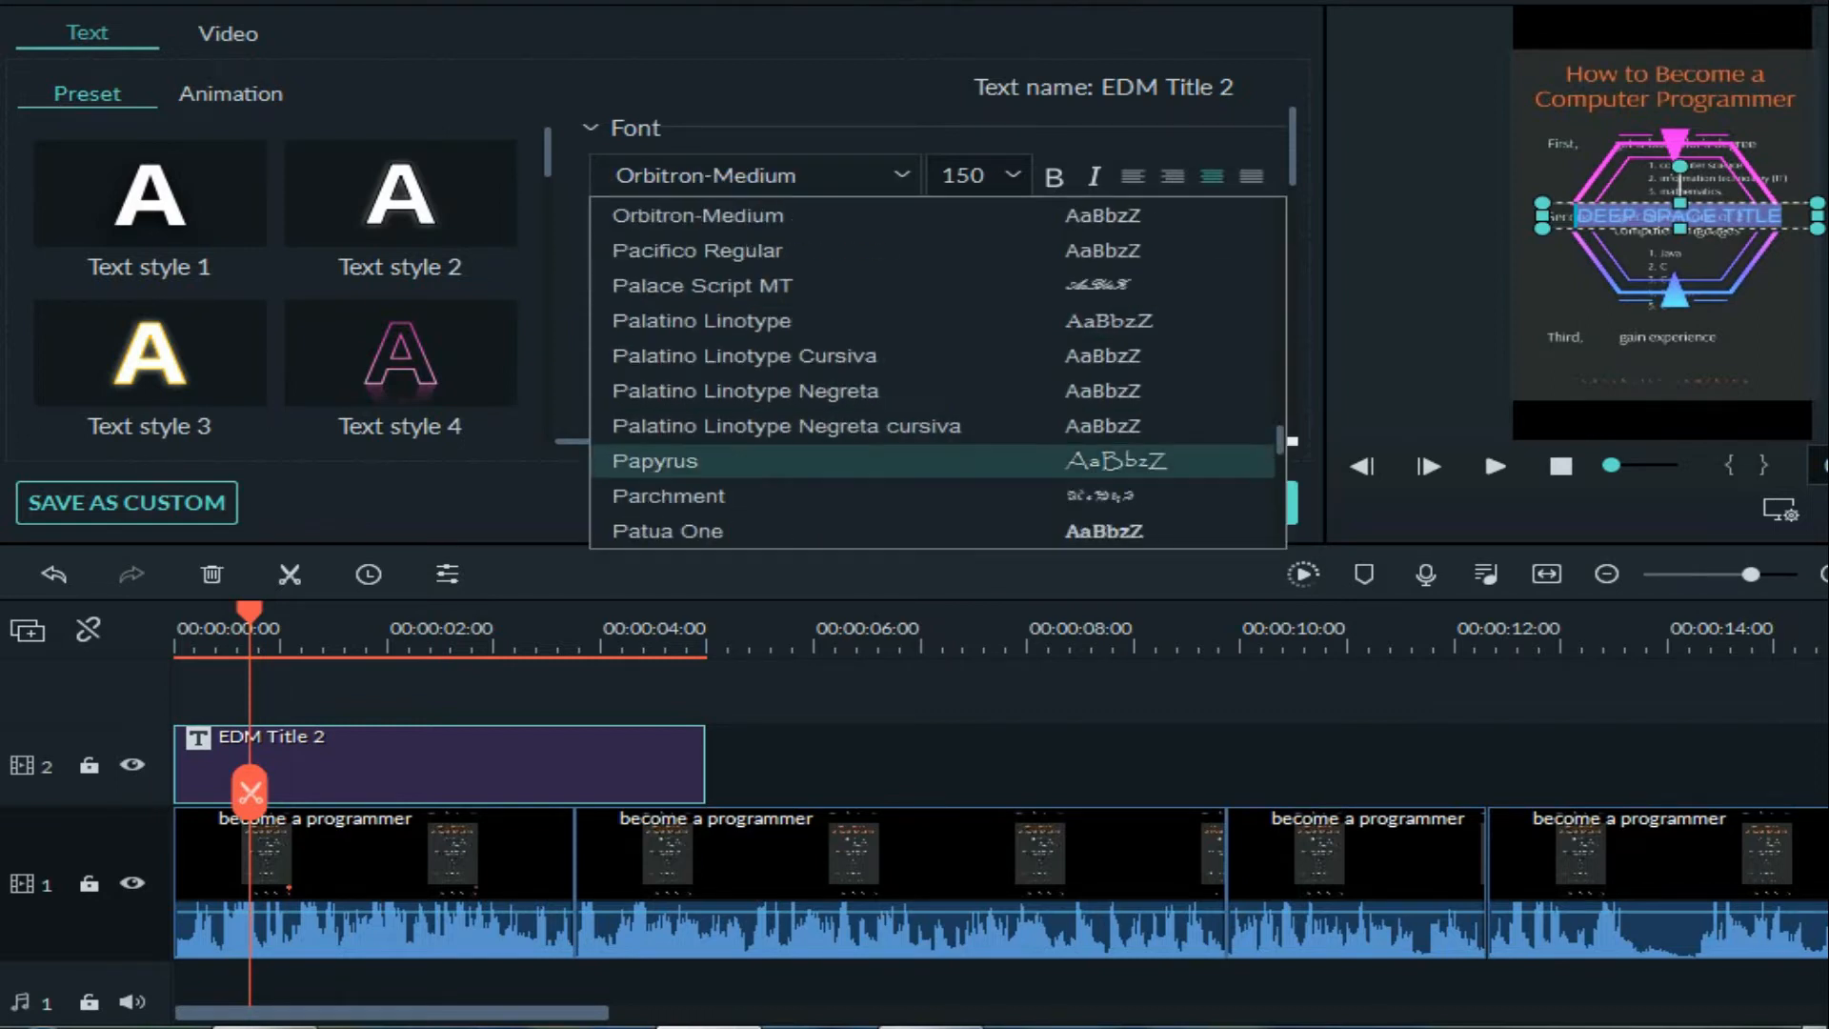
scroll(937, 372, "down", 2)
left_click(667, 321)
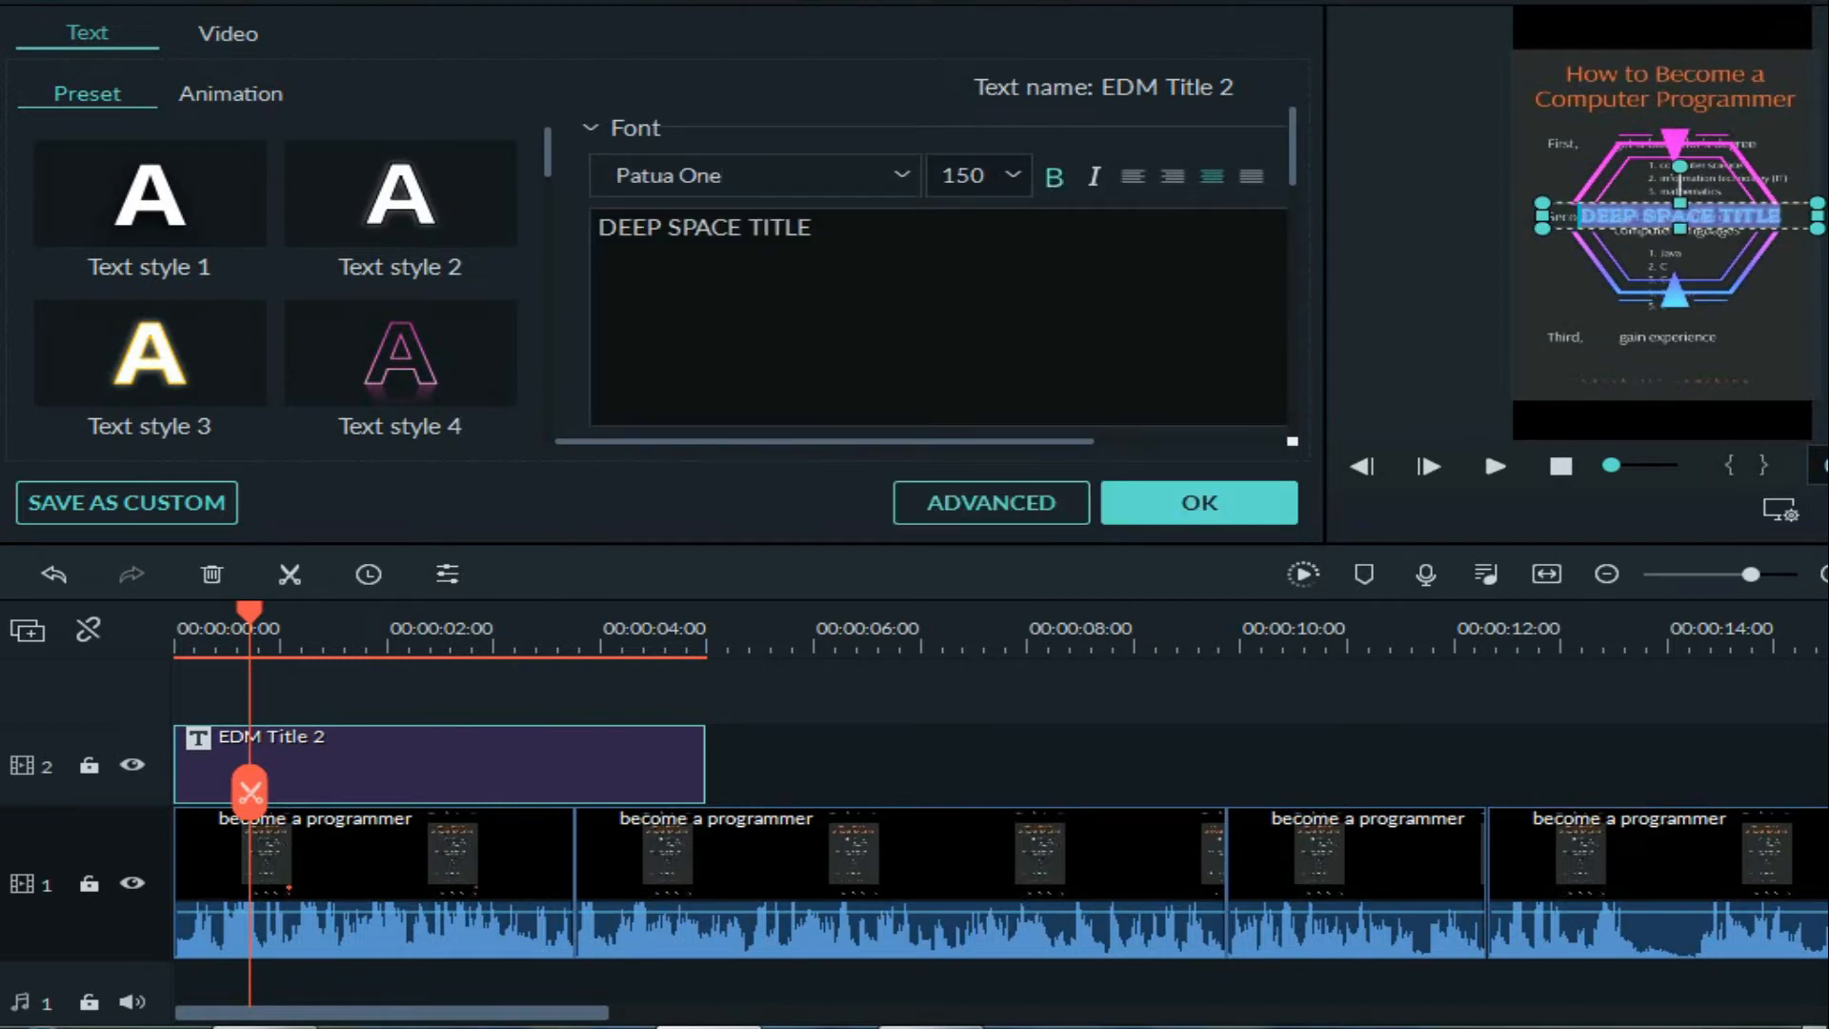
left_click(591, 128)
scroll(934, 277, "down", 4)
scroll(933, 276, "up", 3)
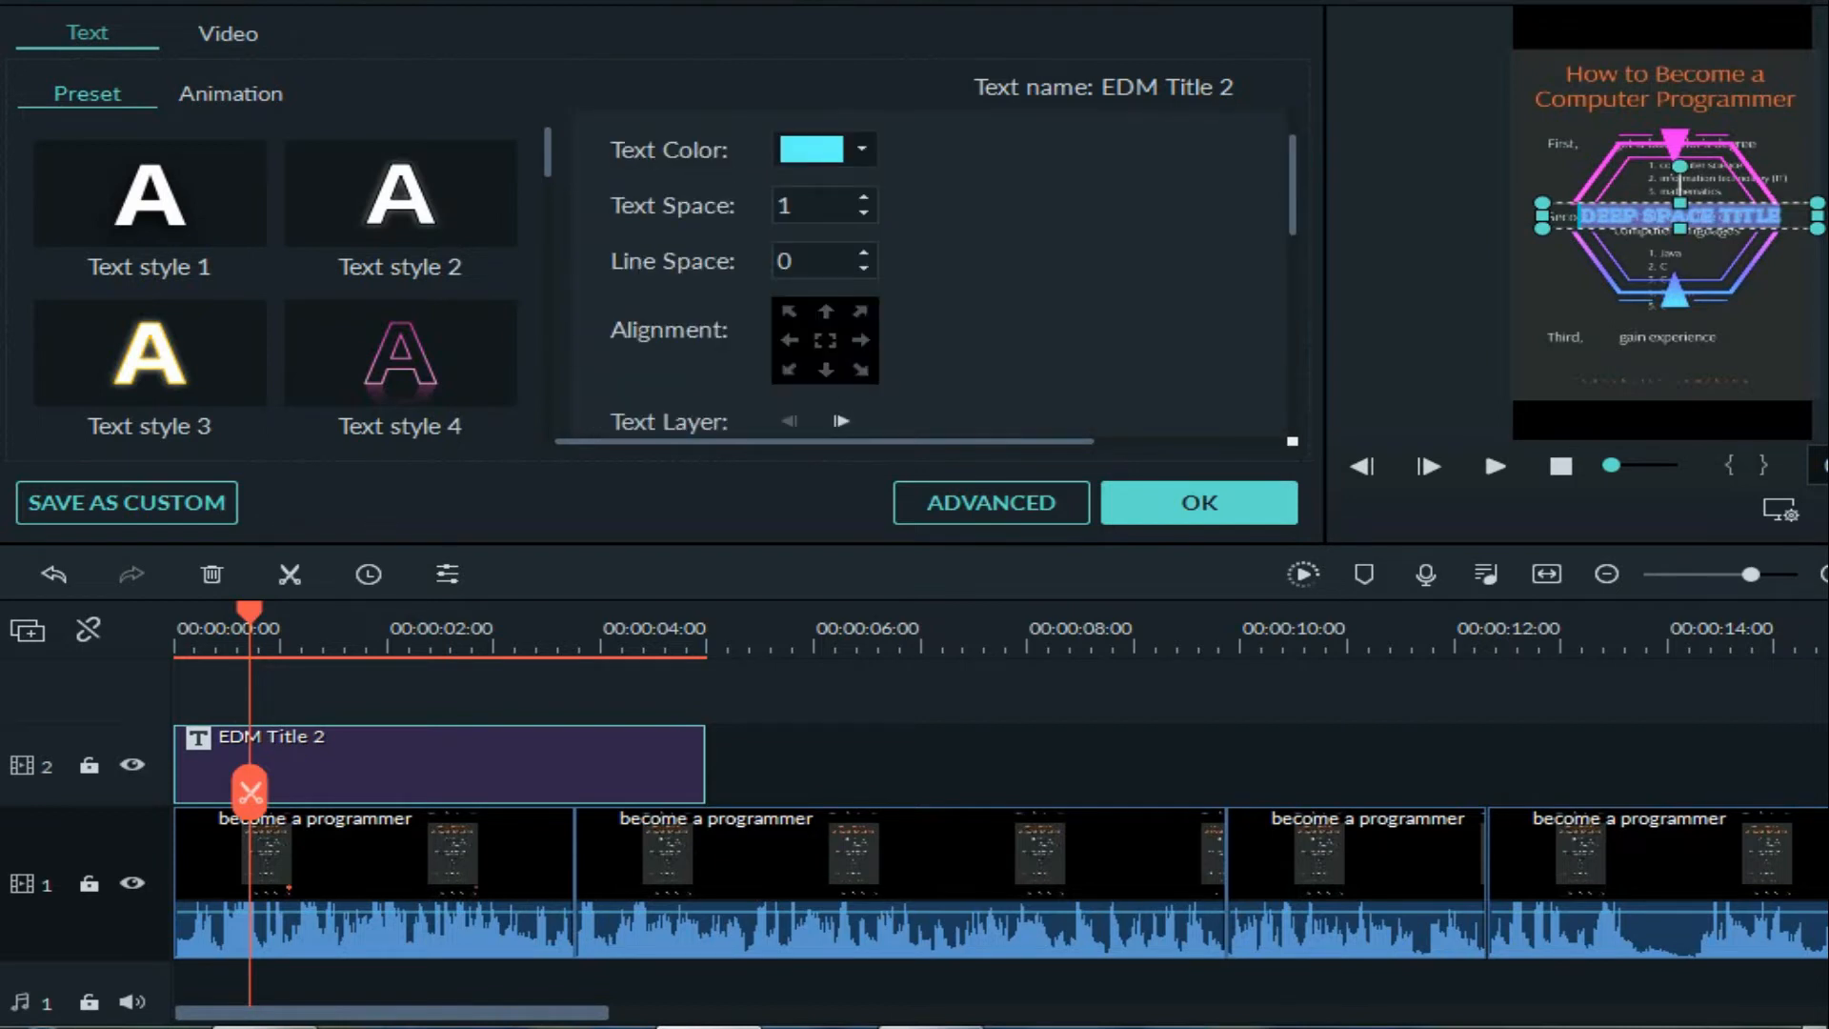
scroll(934, 276, "up", 1)
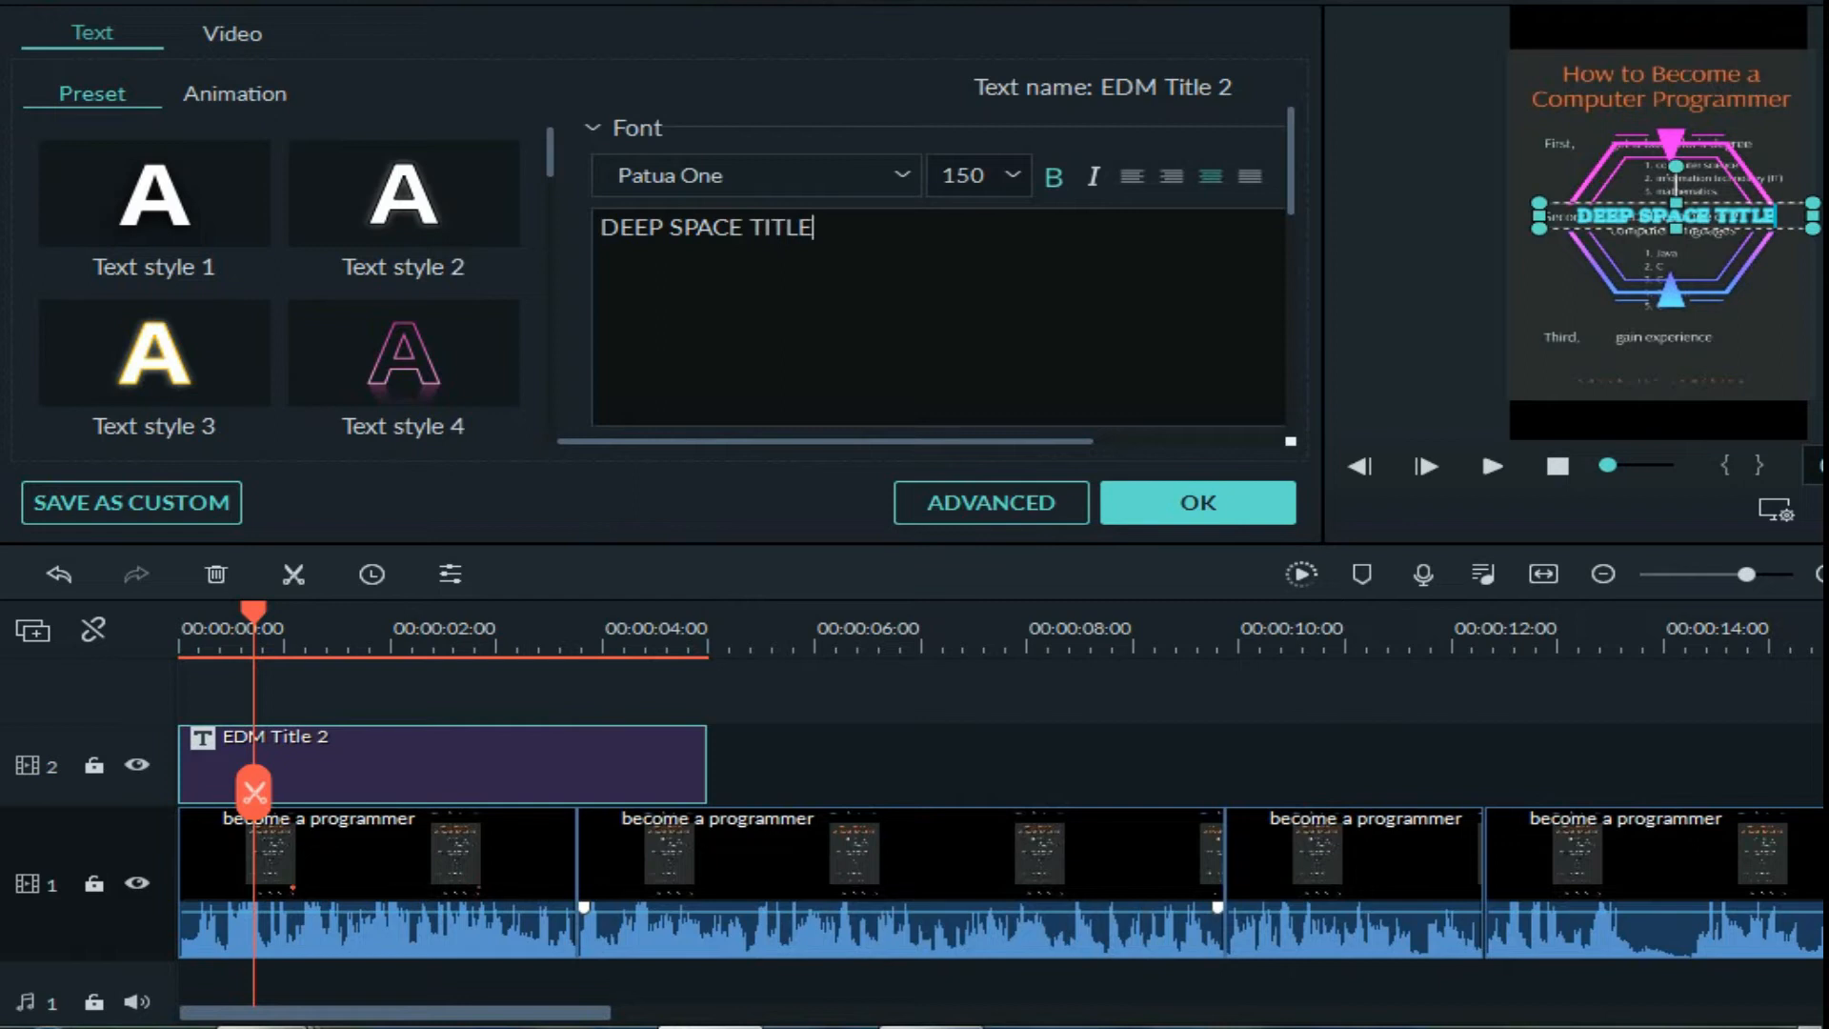
left_click(1192, 501)
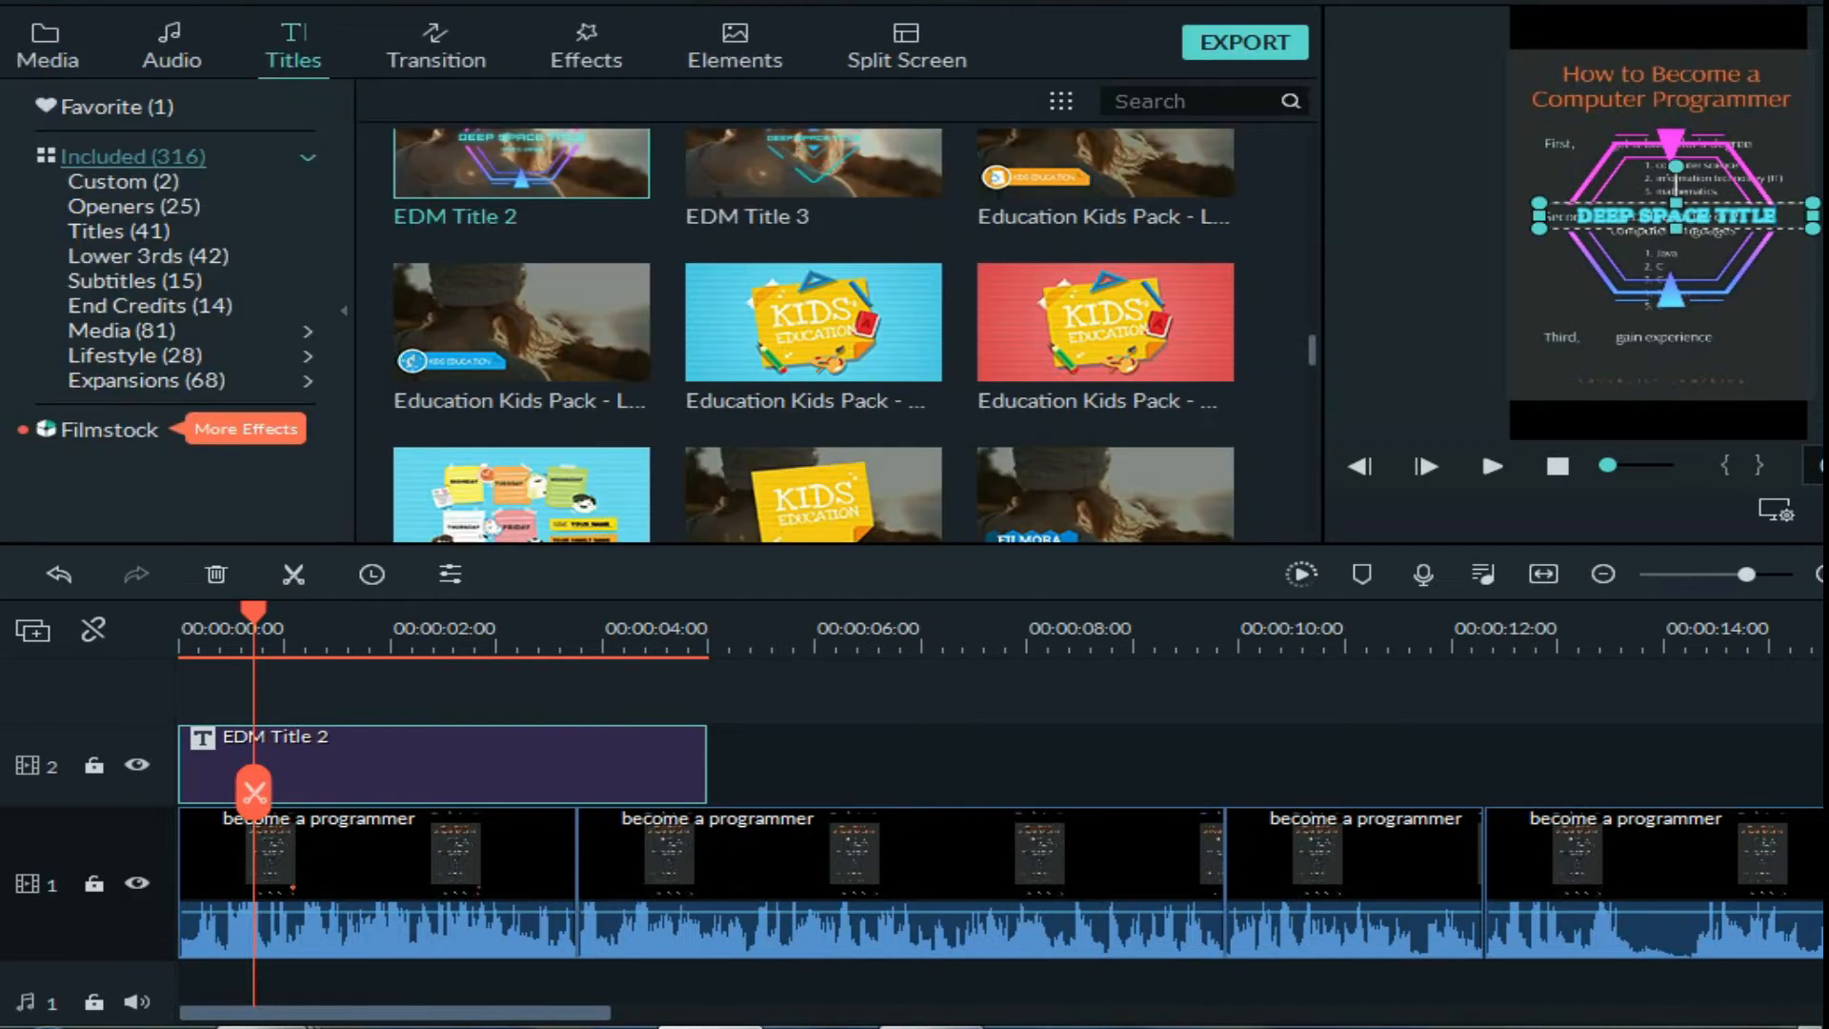
Play the video from the start of the timeline to check the restyled title.
left_click_drag(253, 610, 179, 610)
key("space")
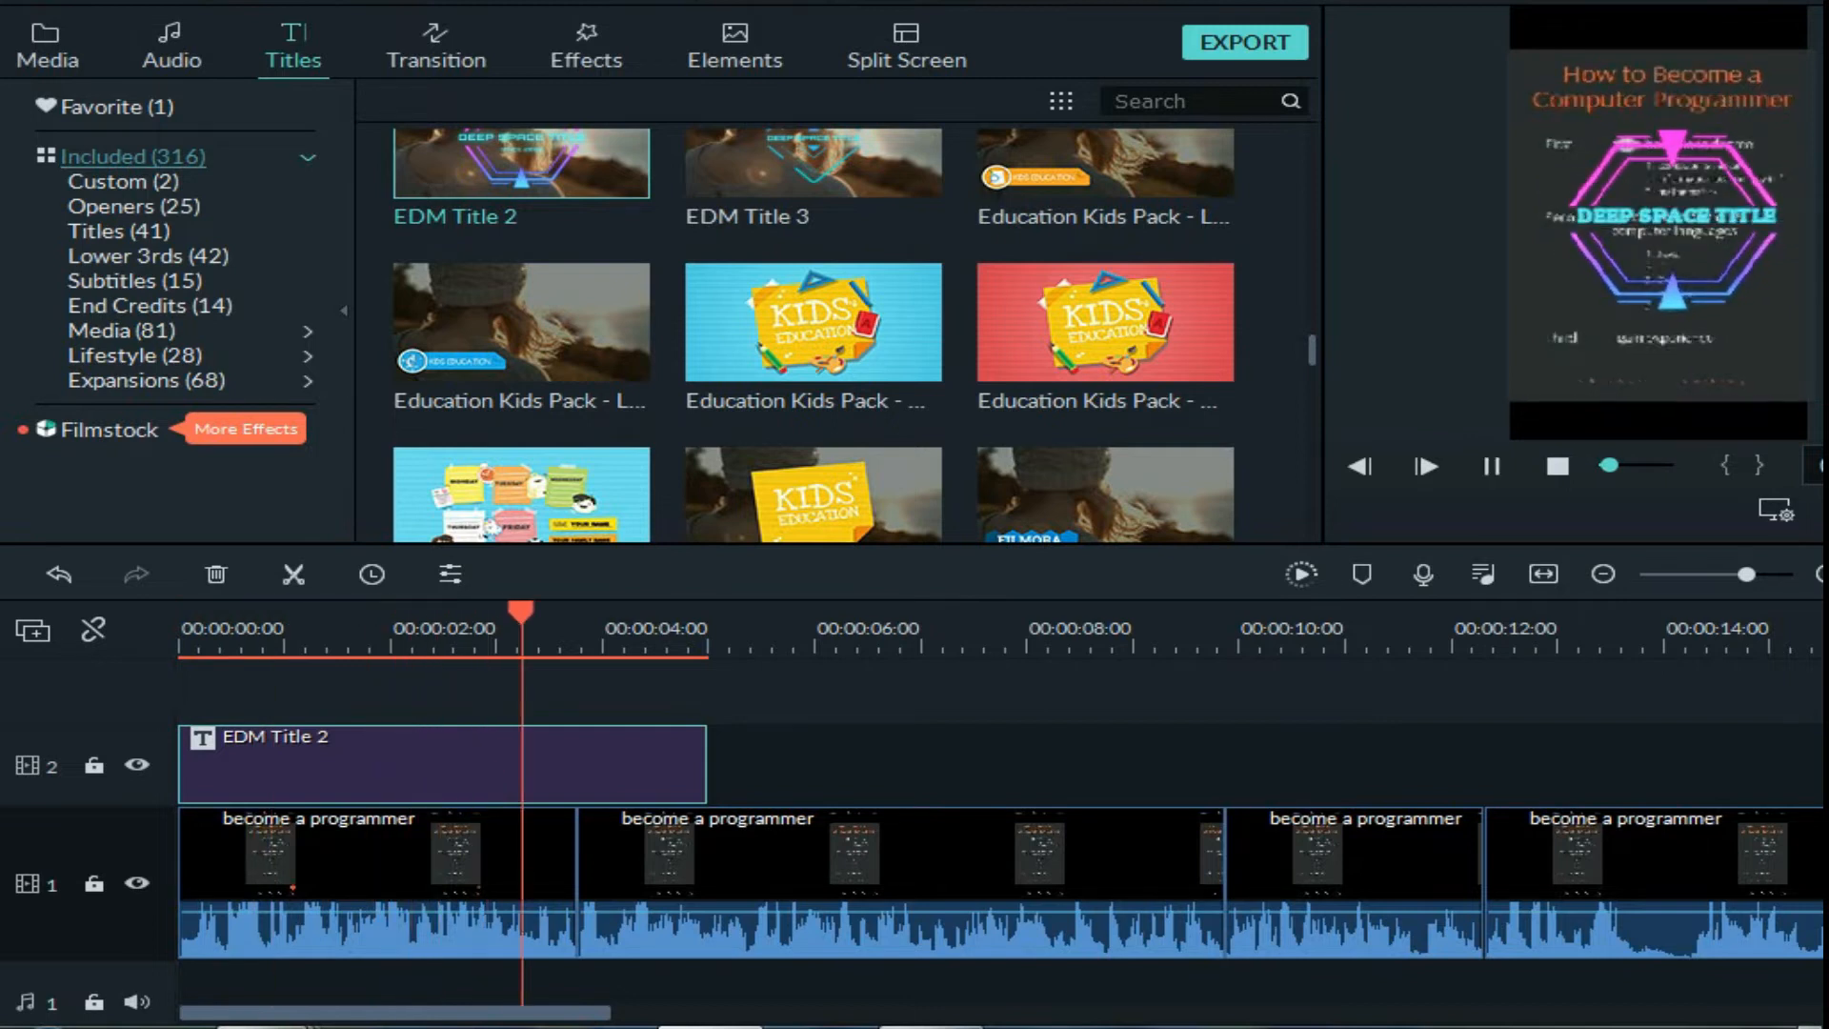
key("space")
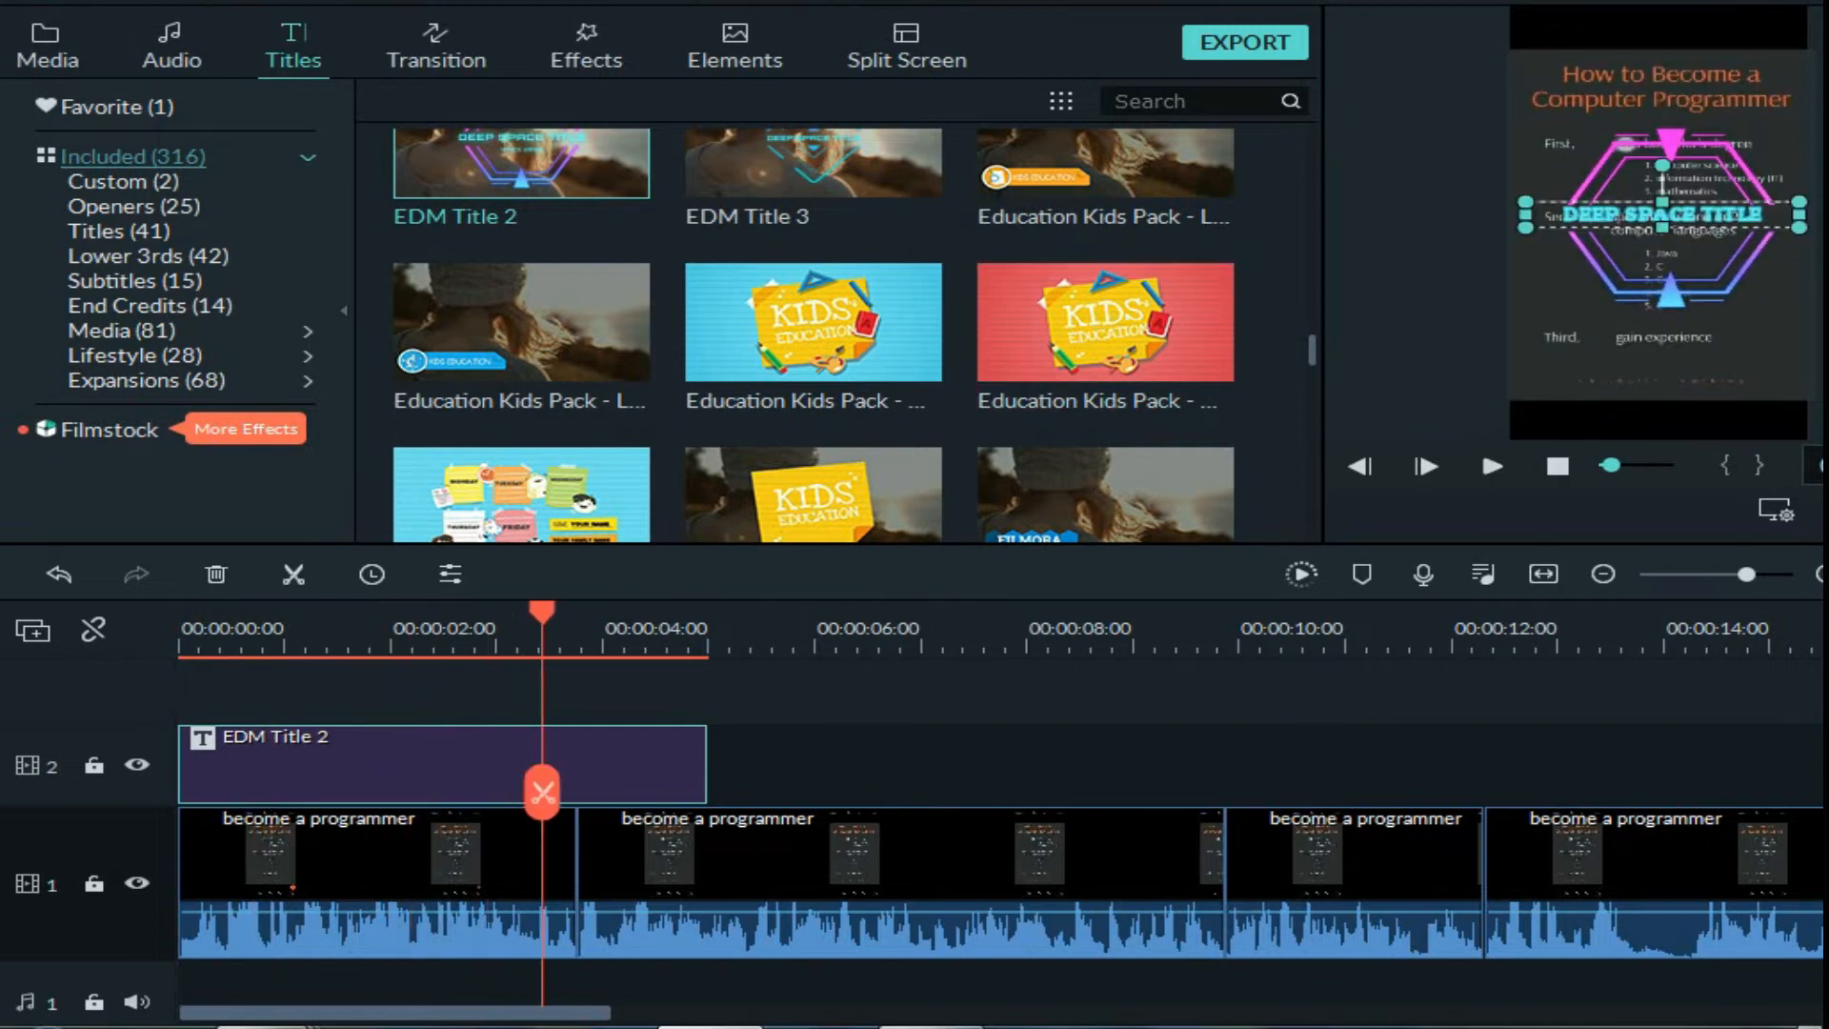
Replace the main text of EDM Title 2 with "Become a Programmer" and apply the change.
left_click(449, 575)
left_click_drag(814, 228, 600, 228)
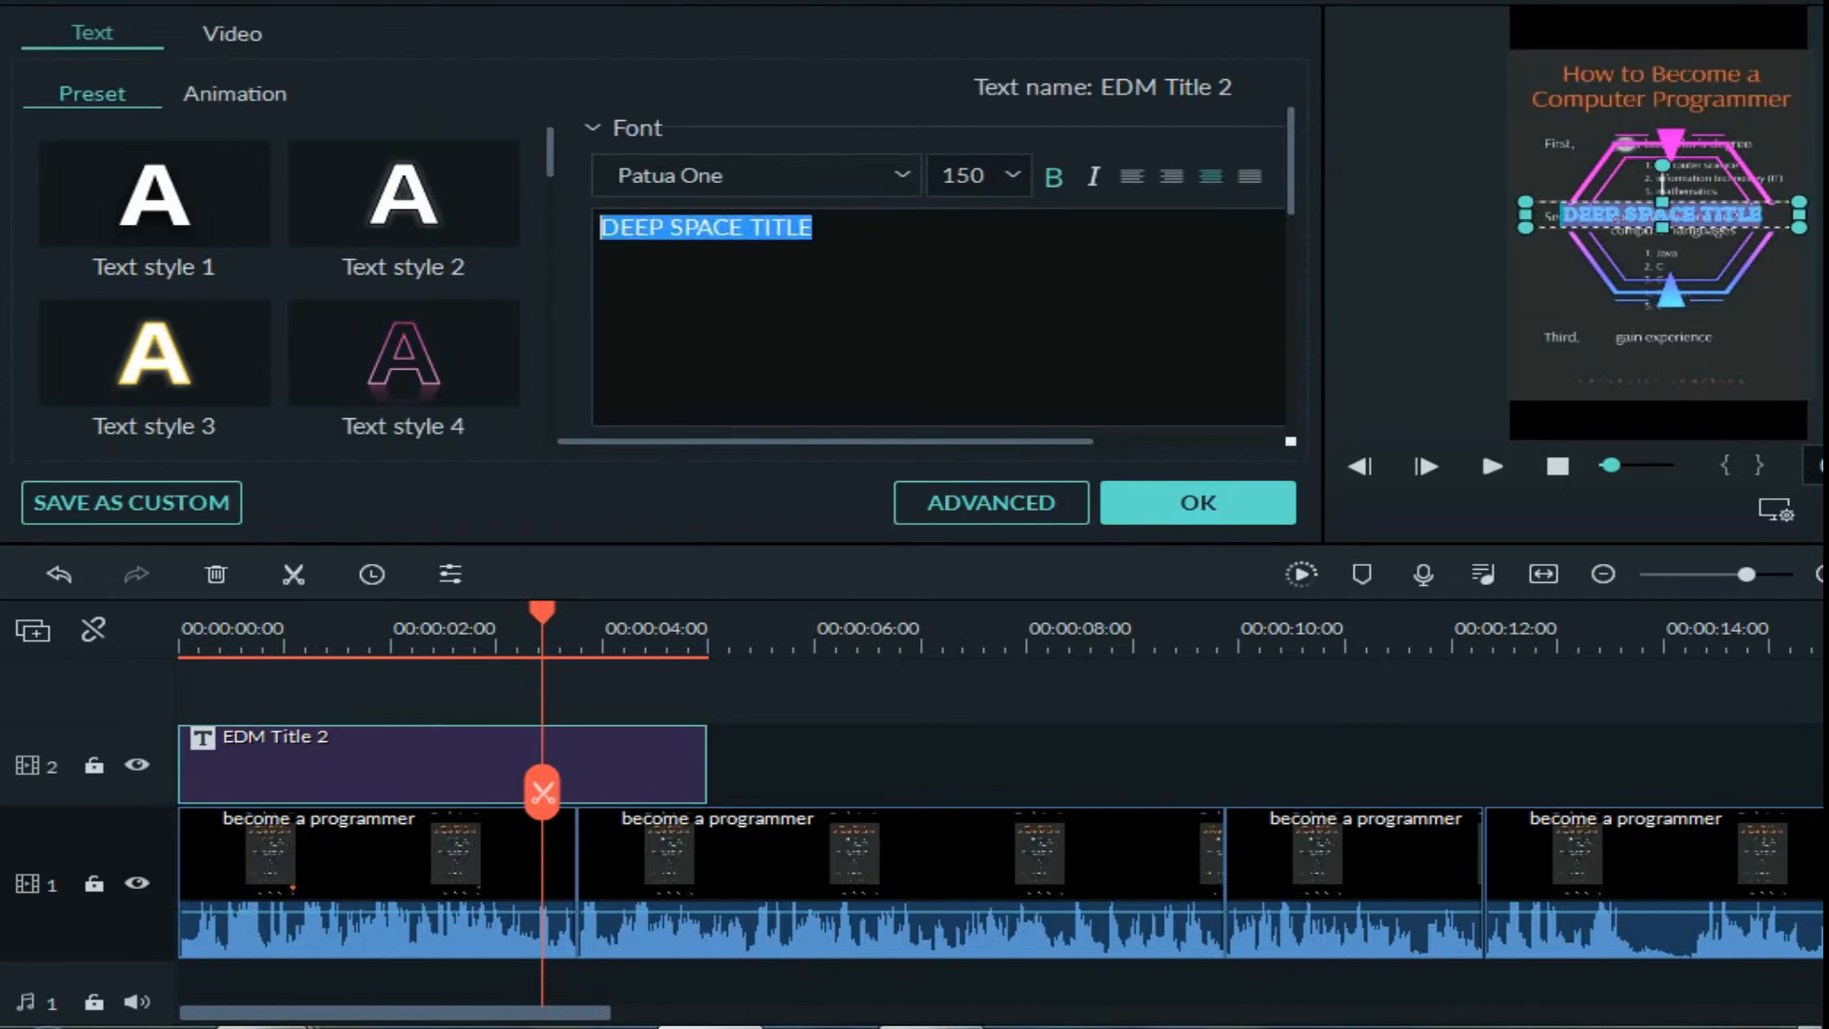
type("Become a computer")
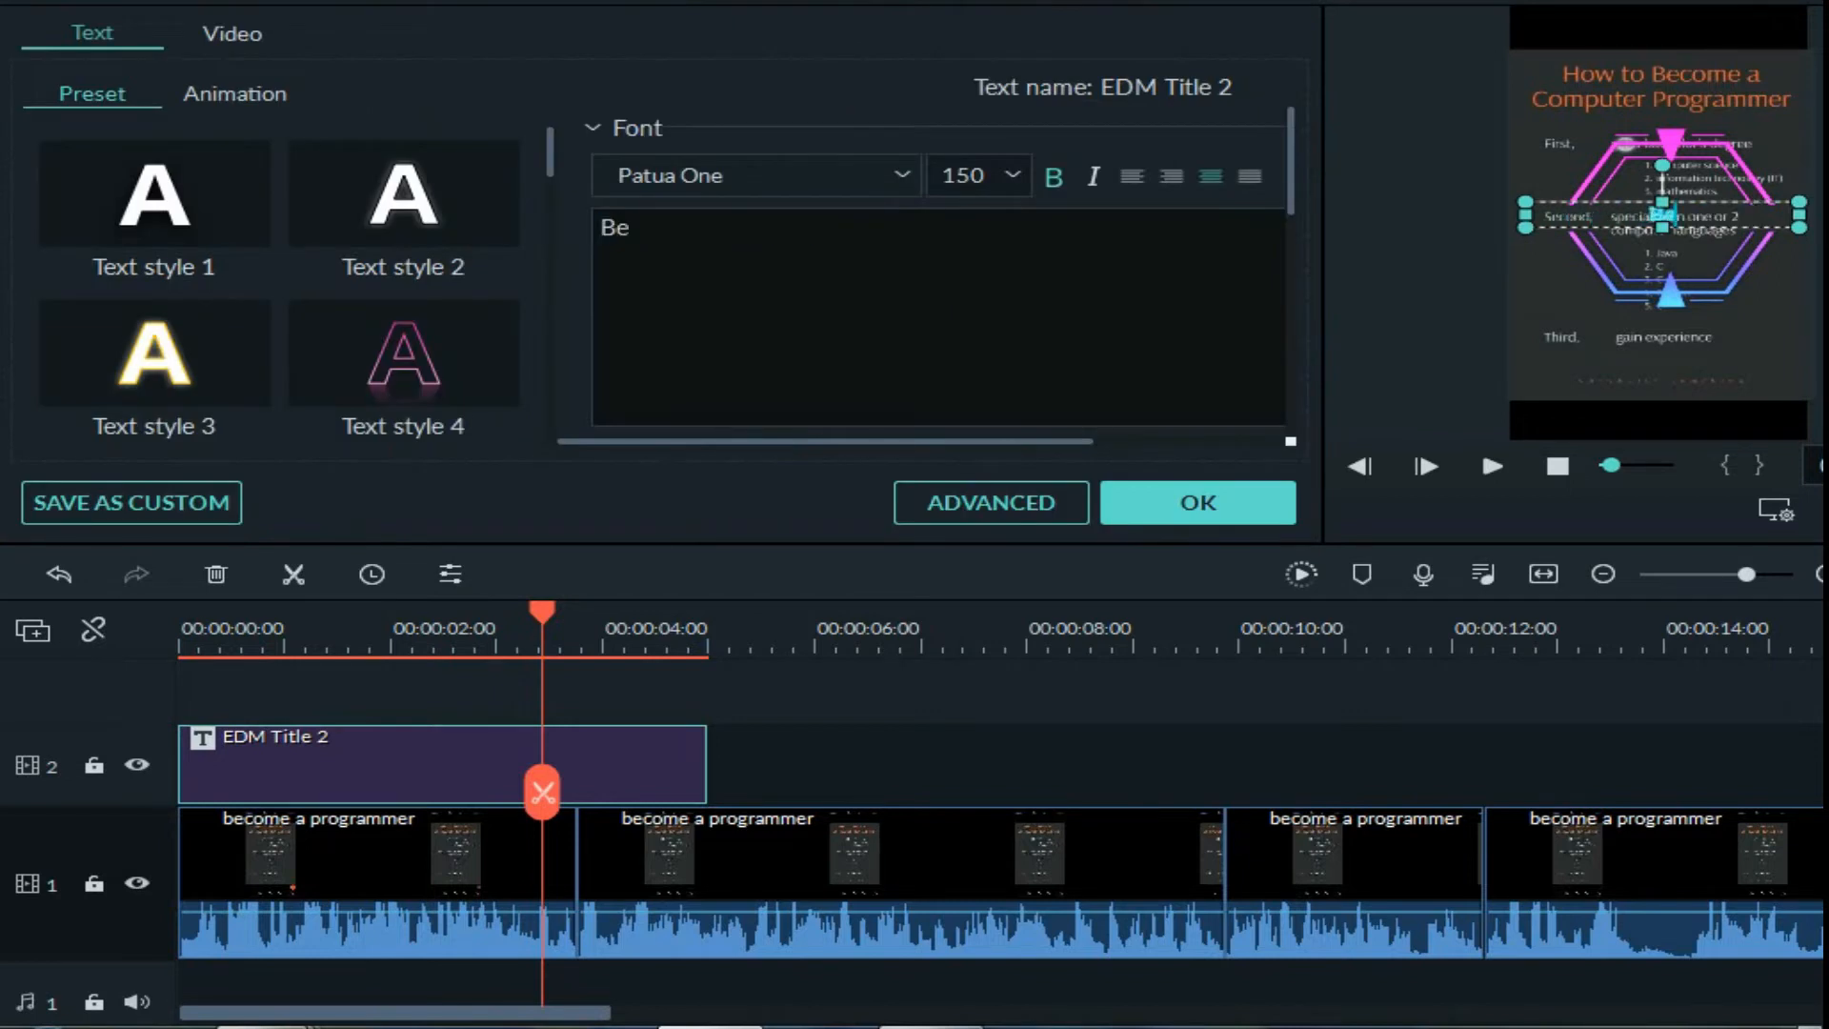
key("BackSpace")
key("BackSpace")
key("BackSpace")
key("BackSpace")
key("BackSpace")
key("BackSpace")
key("BackSpace")
key("BackSpace")
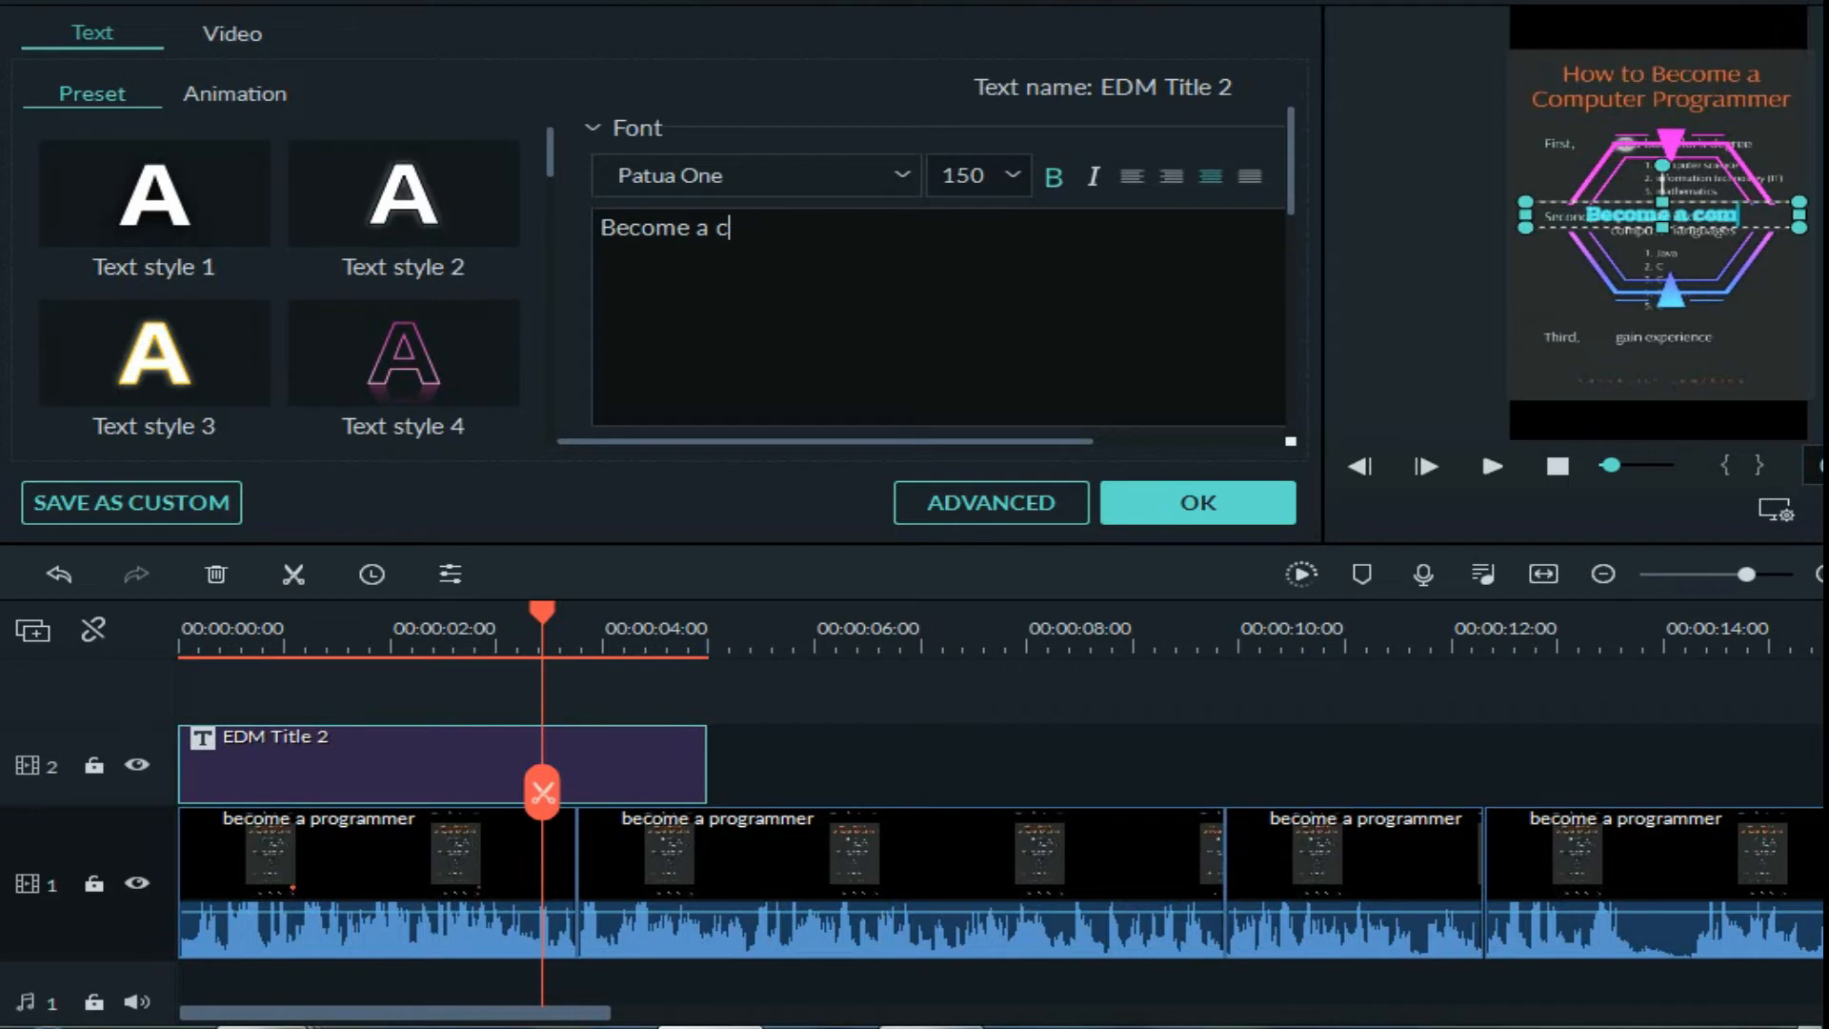
type("P")
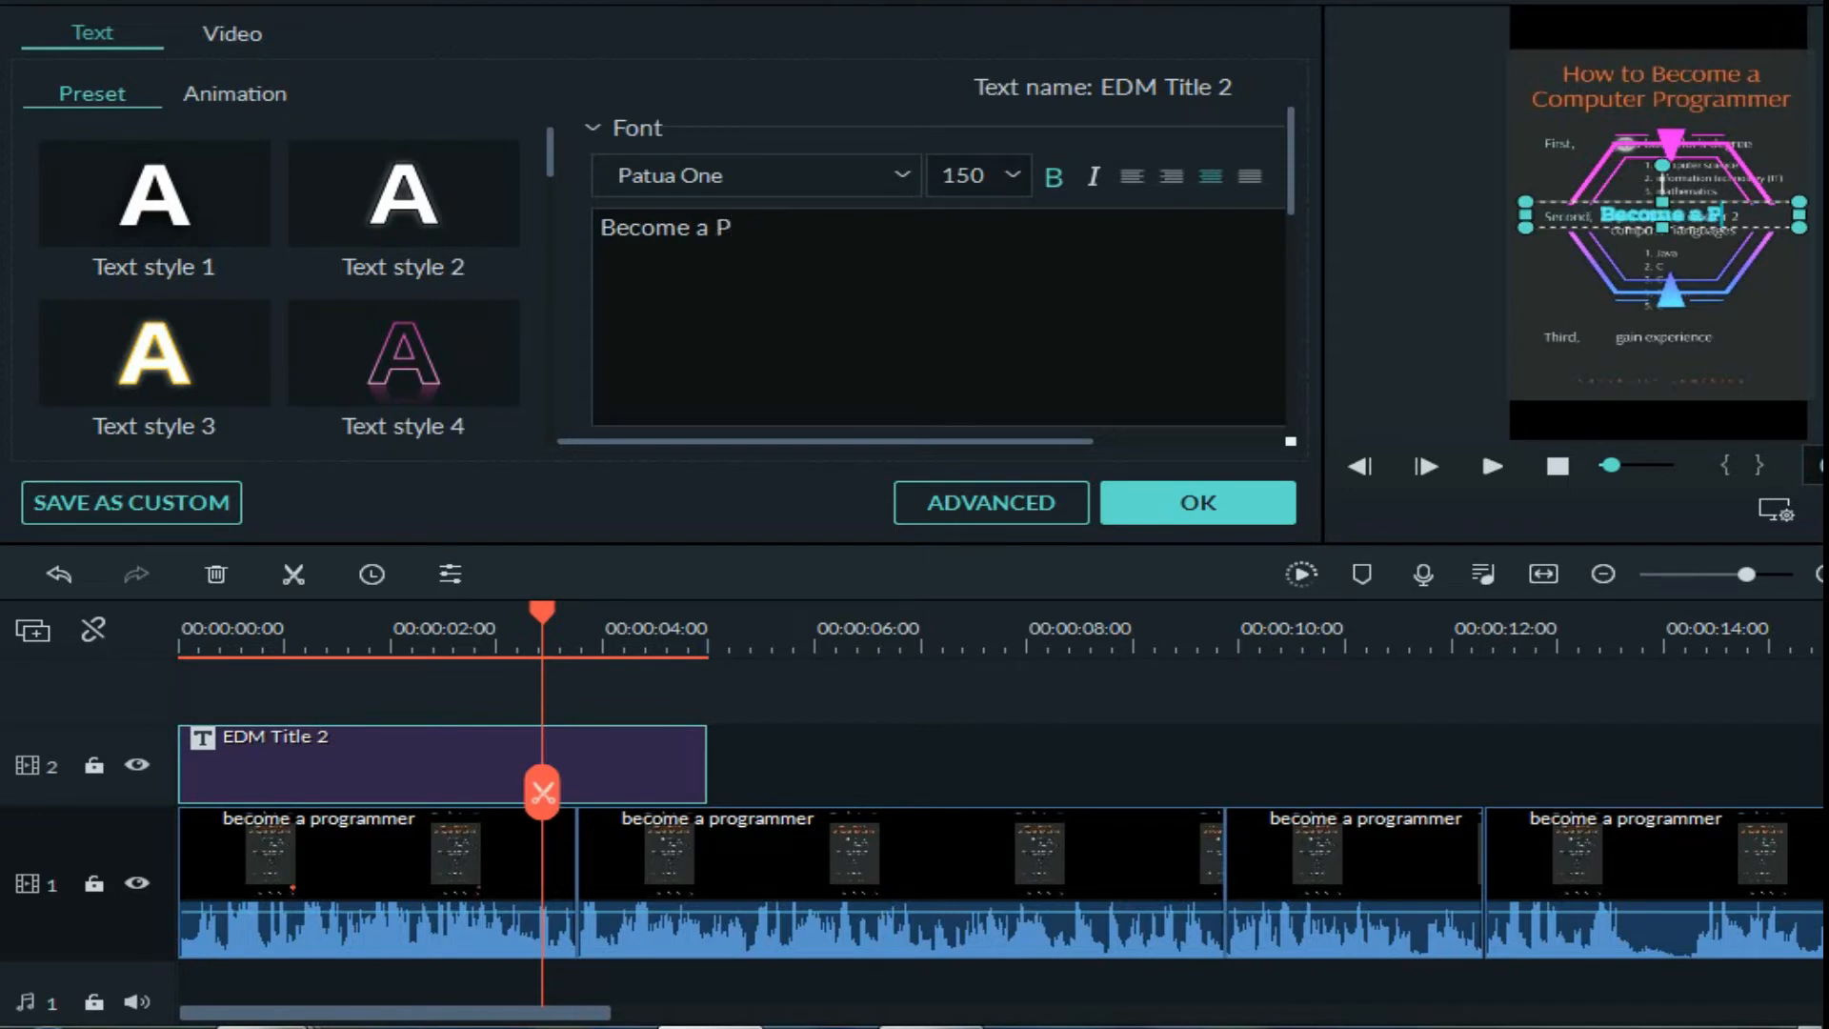
type("rogrammer")
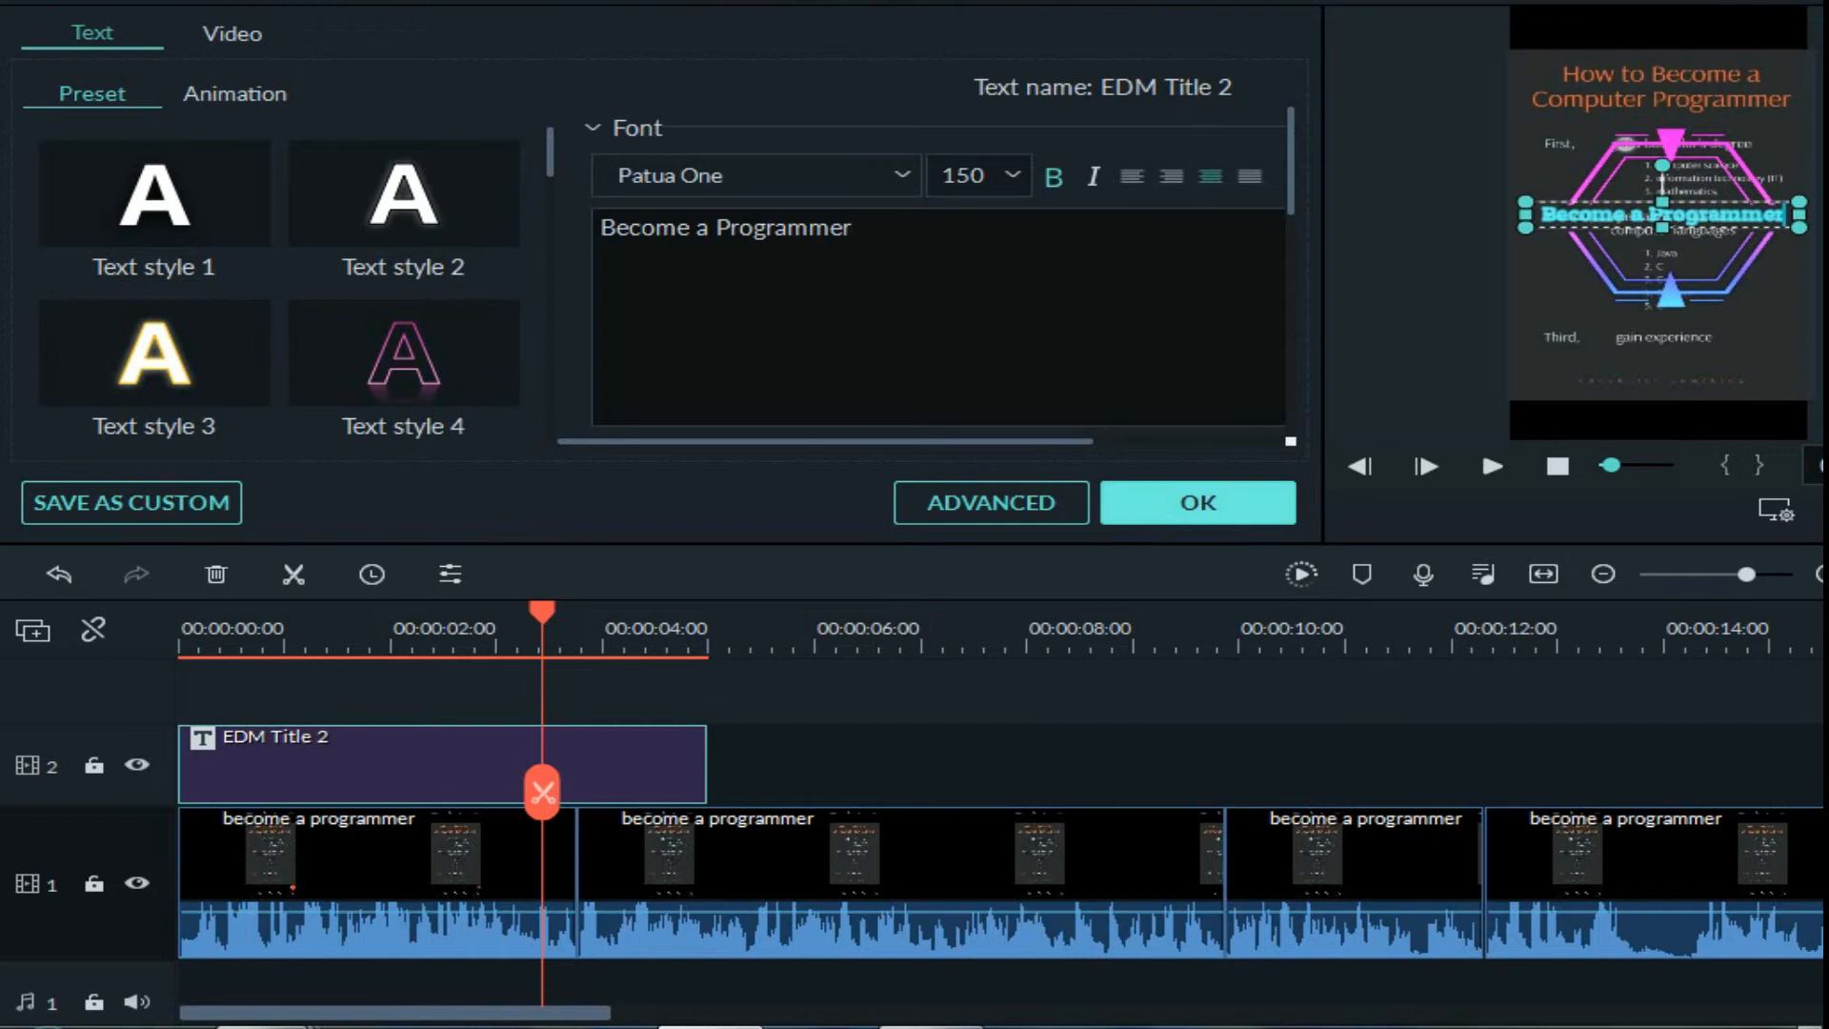
left_click(1198, 502)
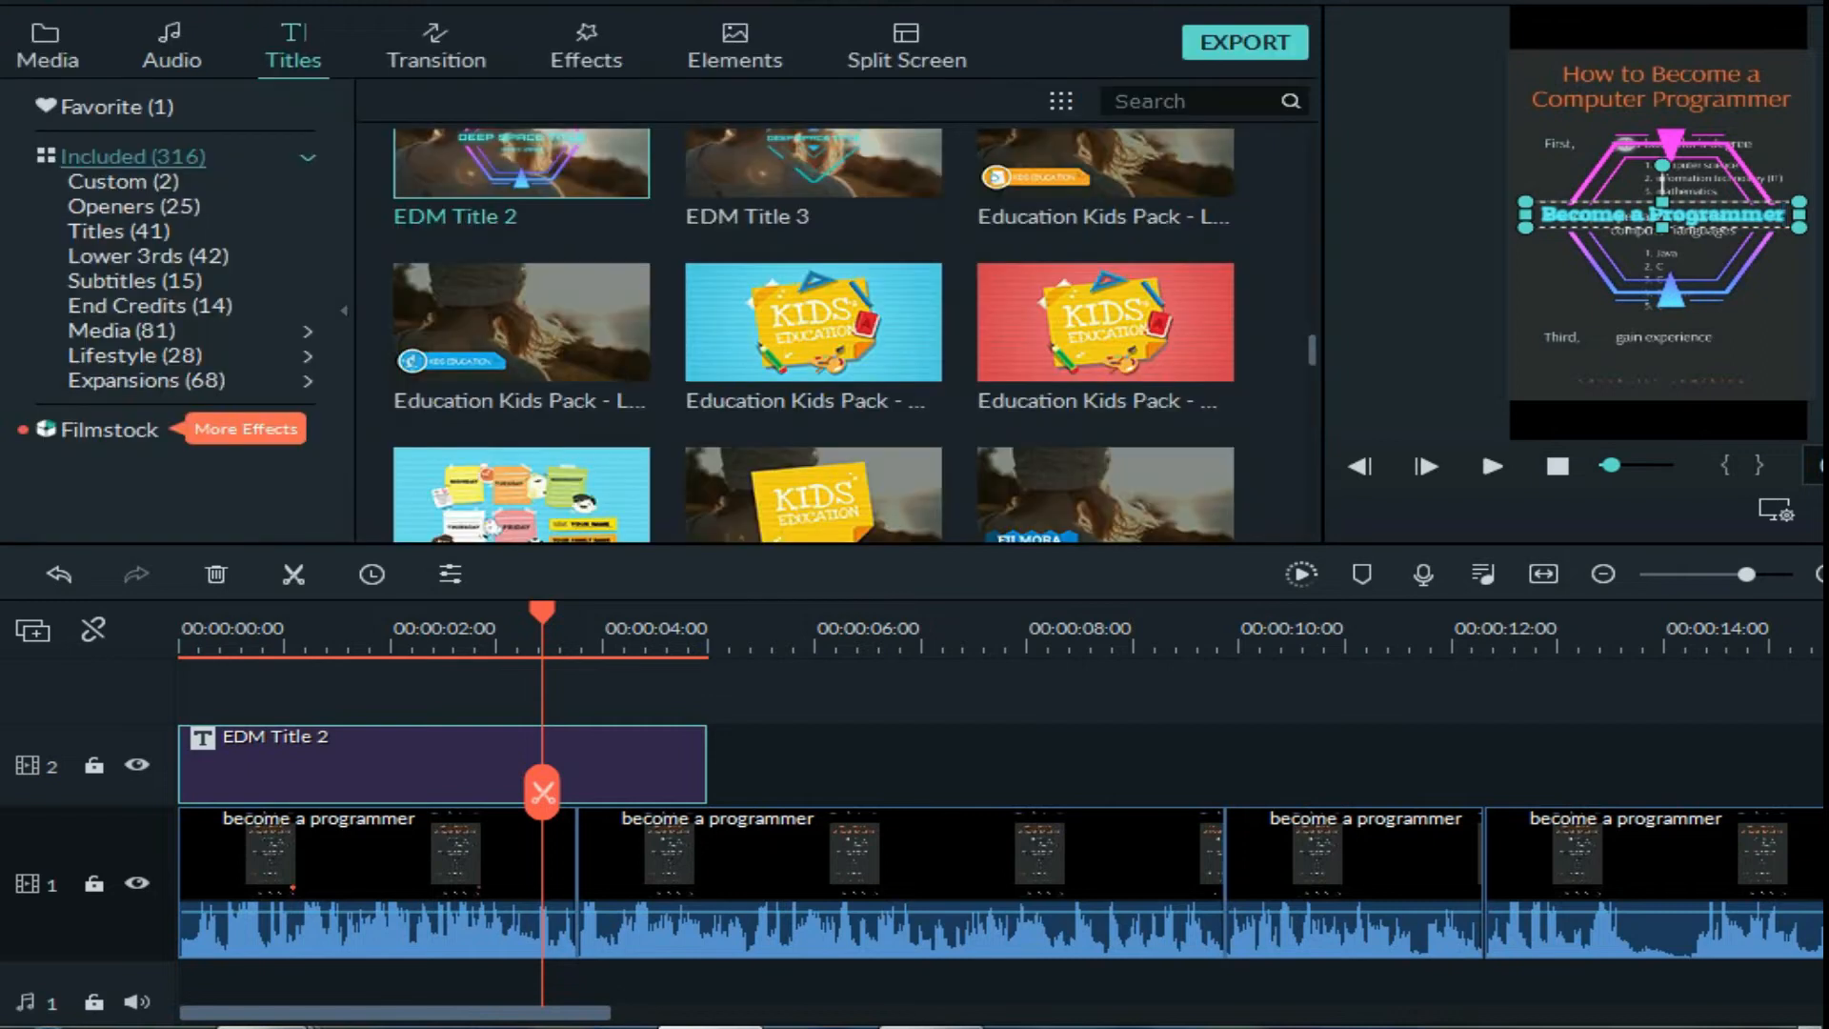
Split EDM Title 2 at the playhead, about 3.4 seconds in, delete the remaining part, and play past the cut.
left_click(543, 792)
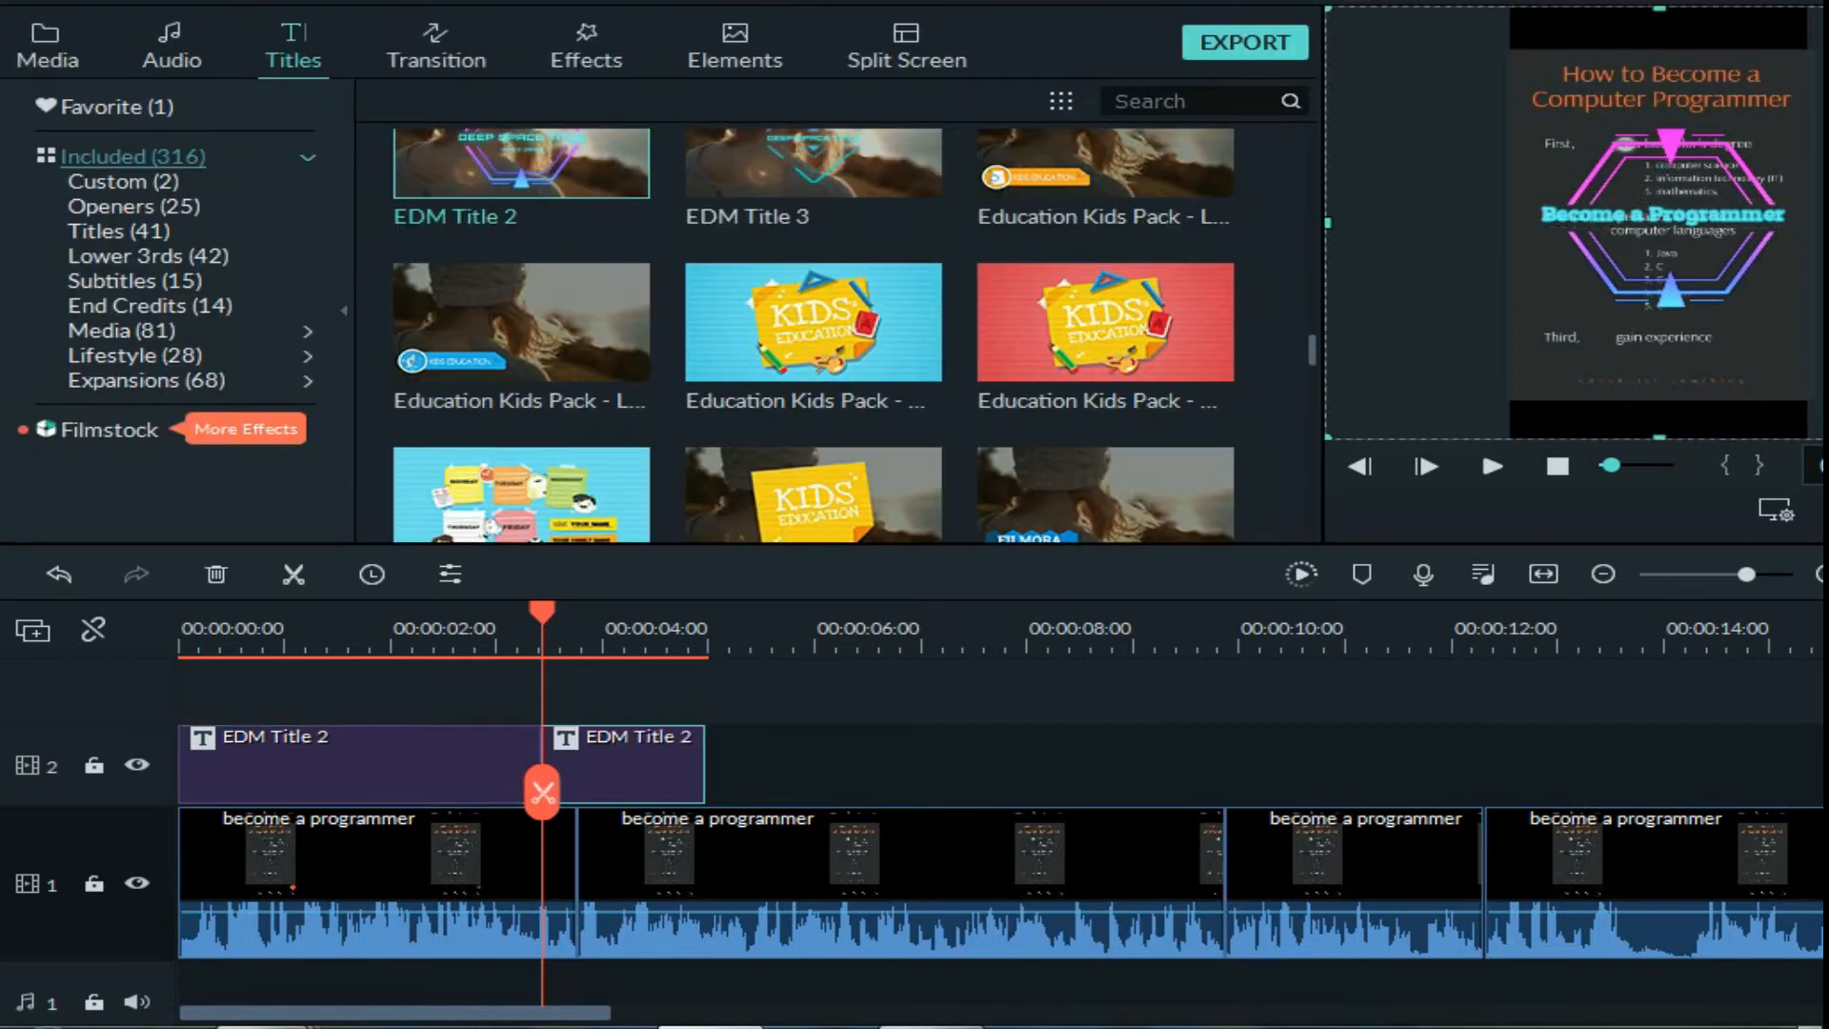
key("Delete")
key("space")
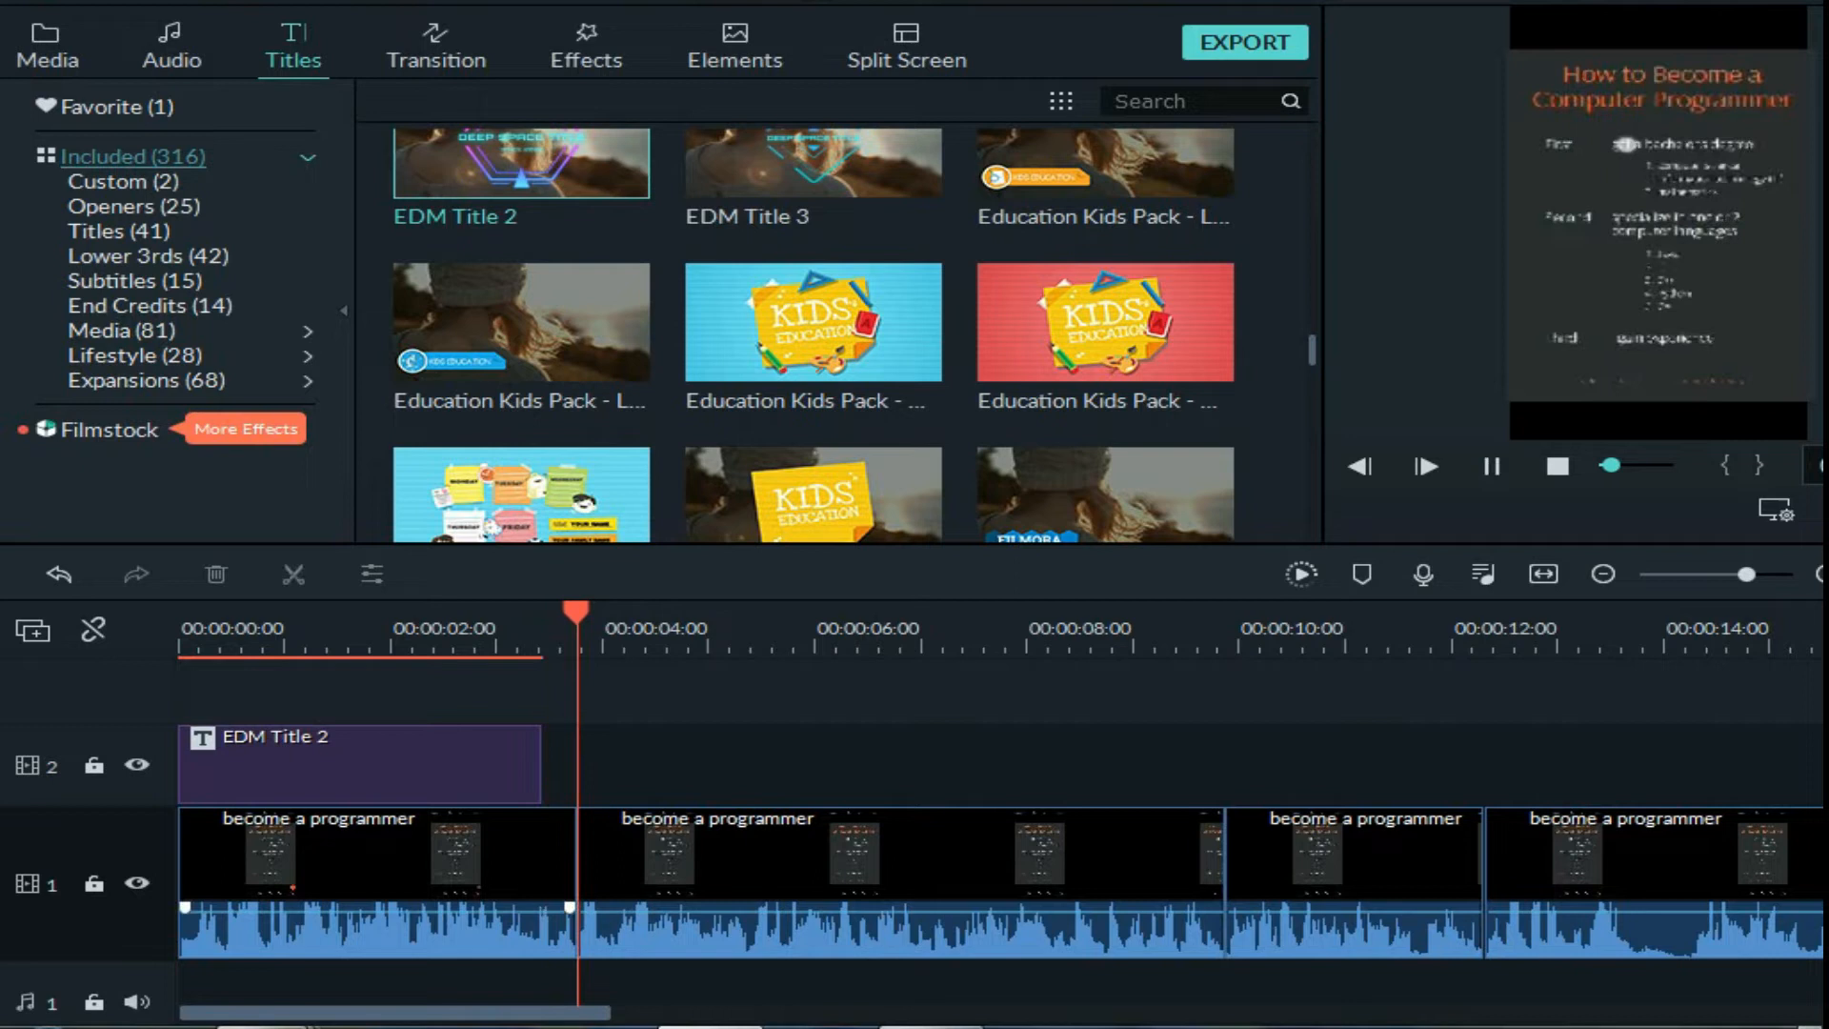
key("space")
Add Education Kids Pack - Lower third 2 to track 2 at about 5.5 seconds and preview its animation.
left_click_drag(521, 323, 724, 765)
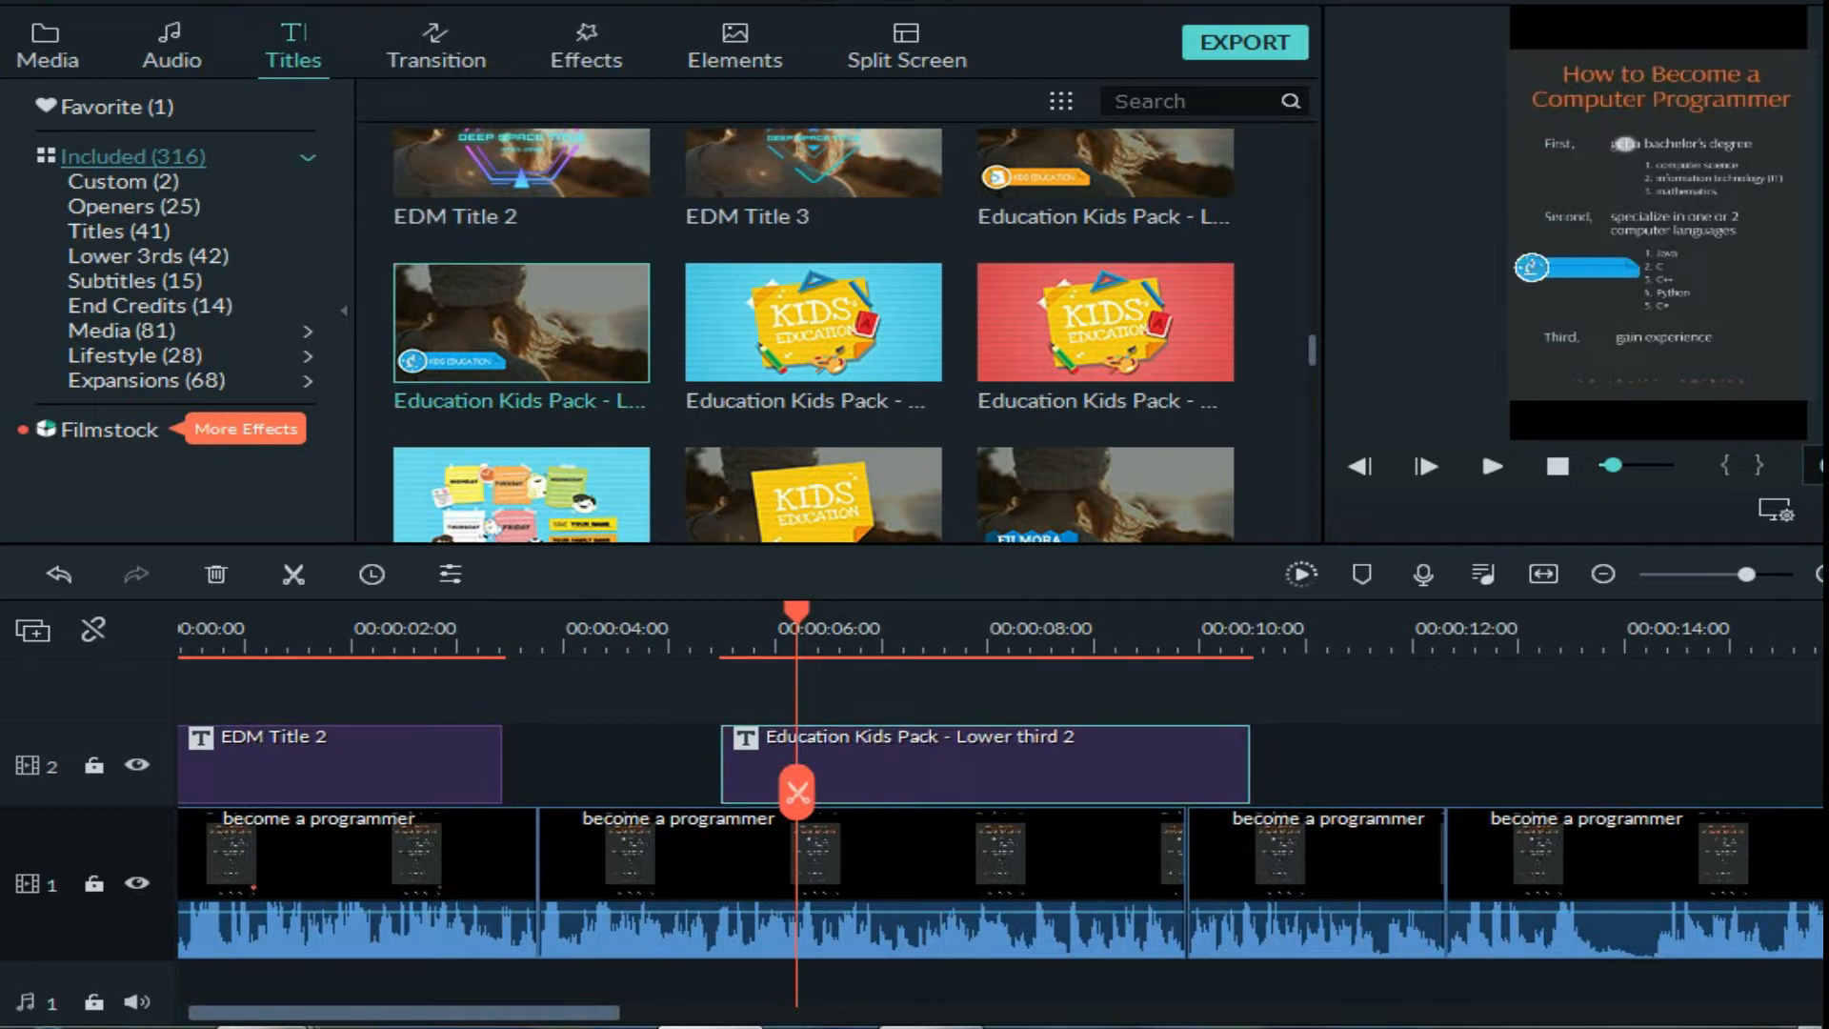
left_click(704, 634)
key("space")
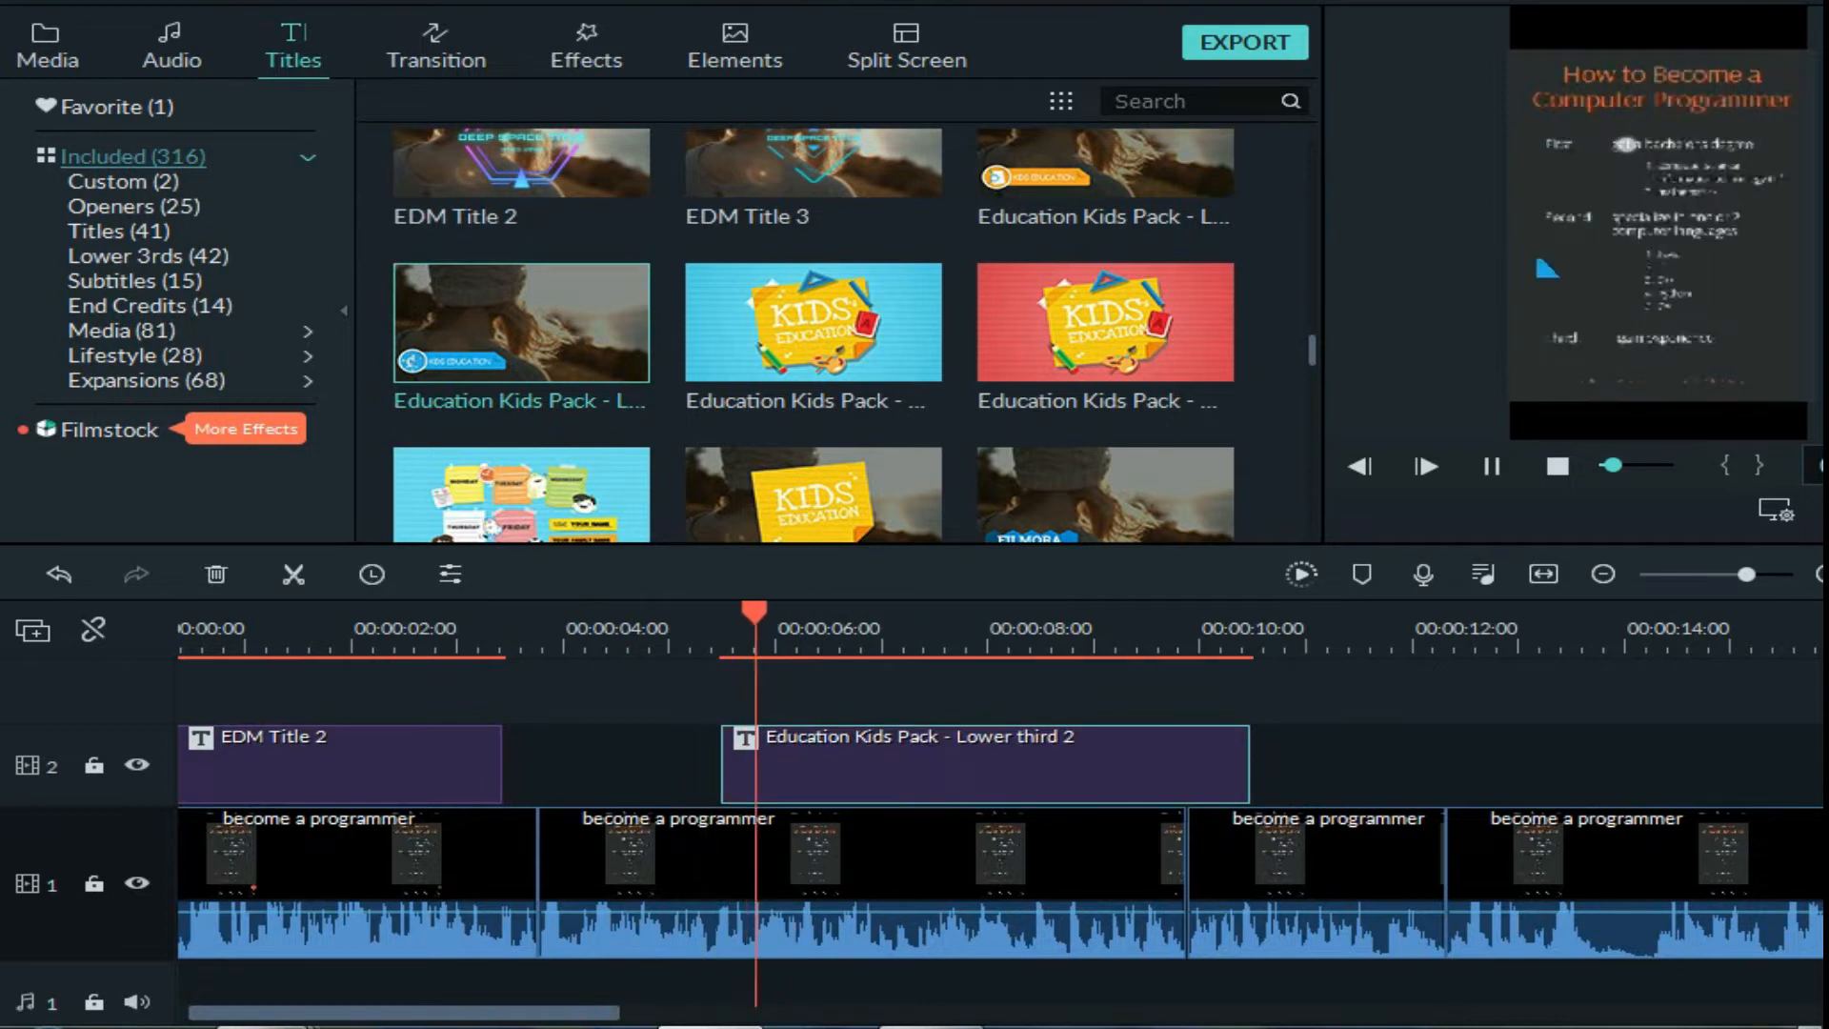
Replace the lower third's "KIDS EDUCATION" text with "keya keya karna hoga" and apply it.
double_click(1593, 266)
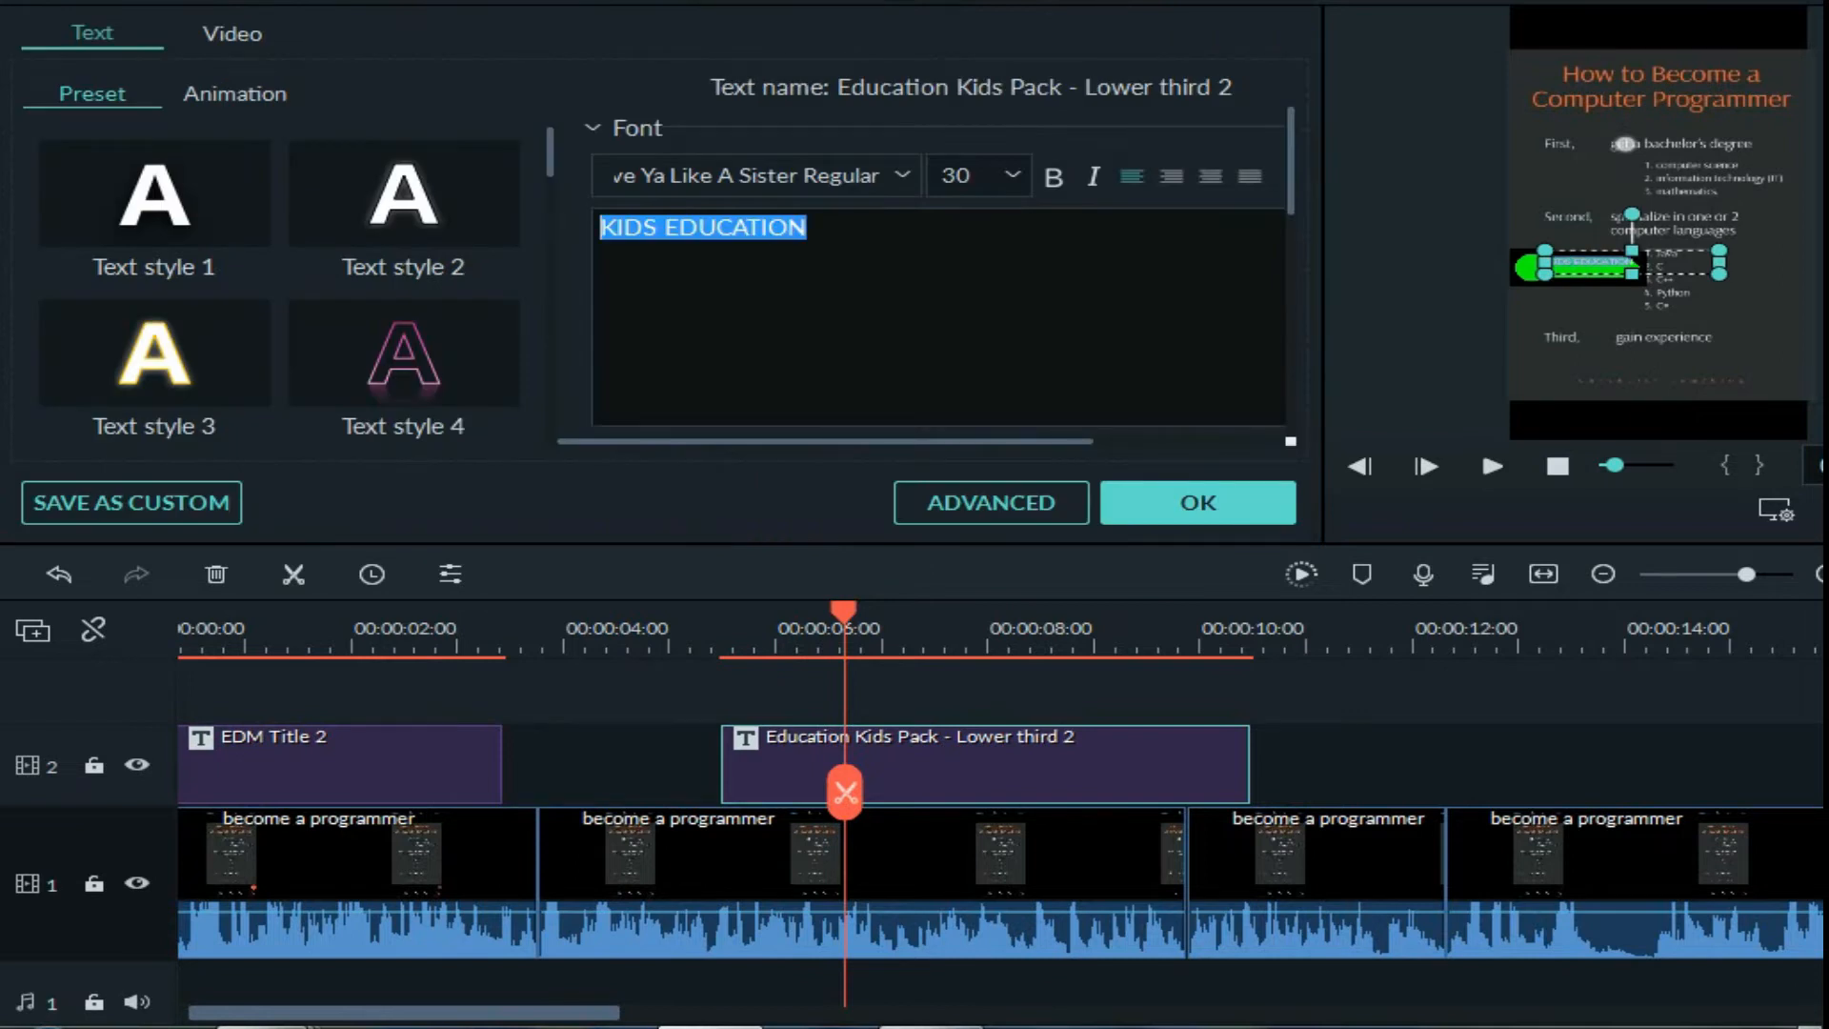
type("keya keya karna hoag")
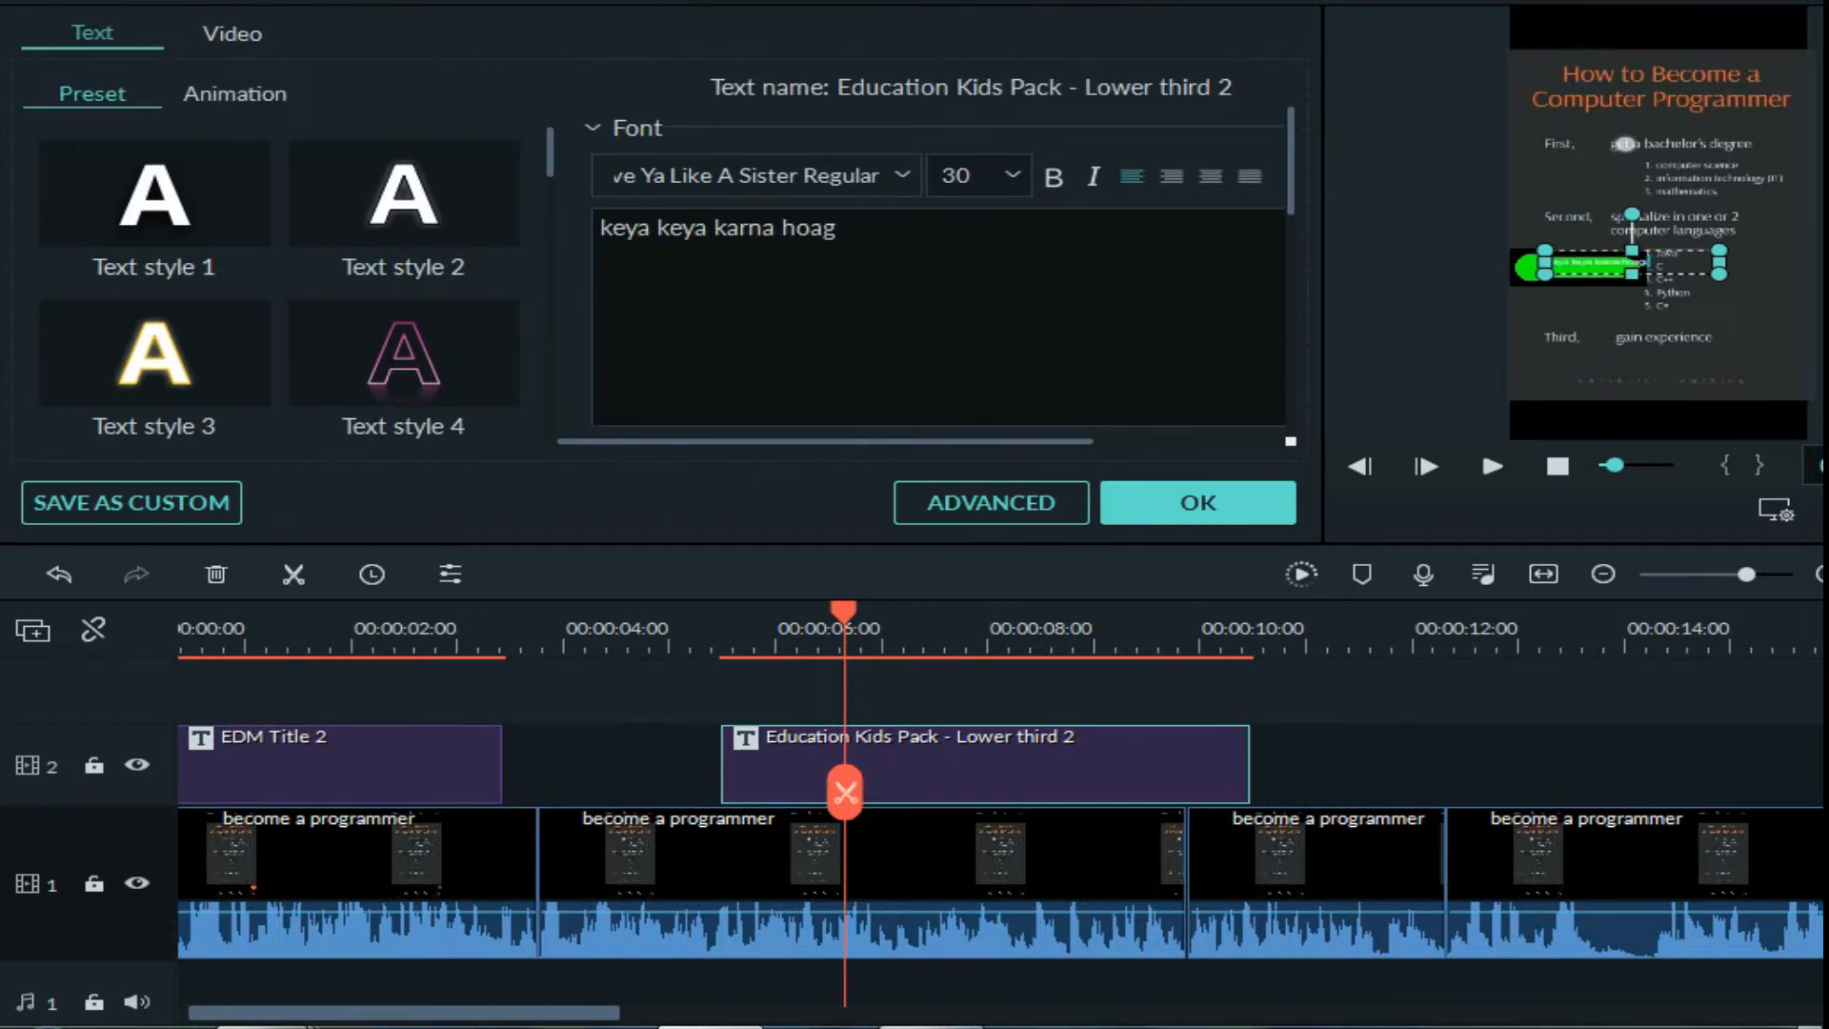
key("BackSpace")
key("BackSpace")
type("ga")
left_click(1198, 501)
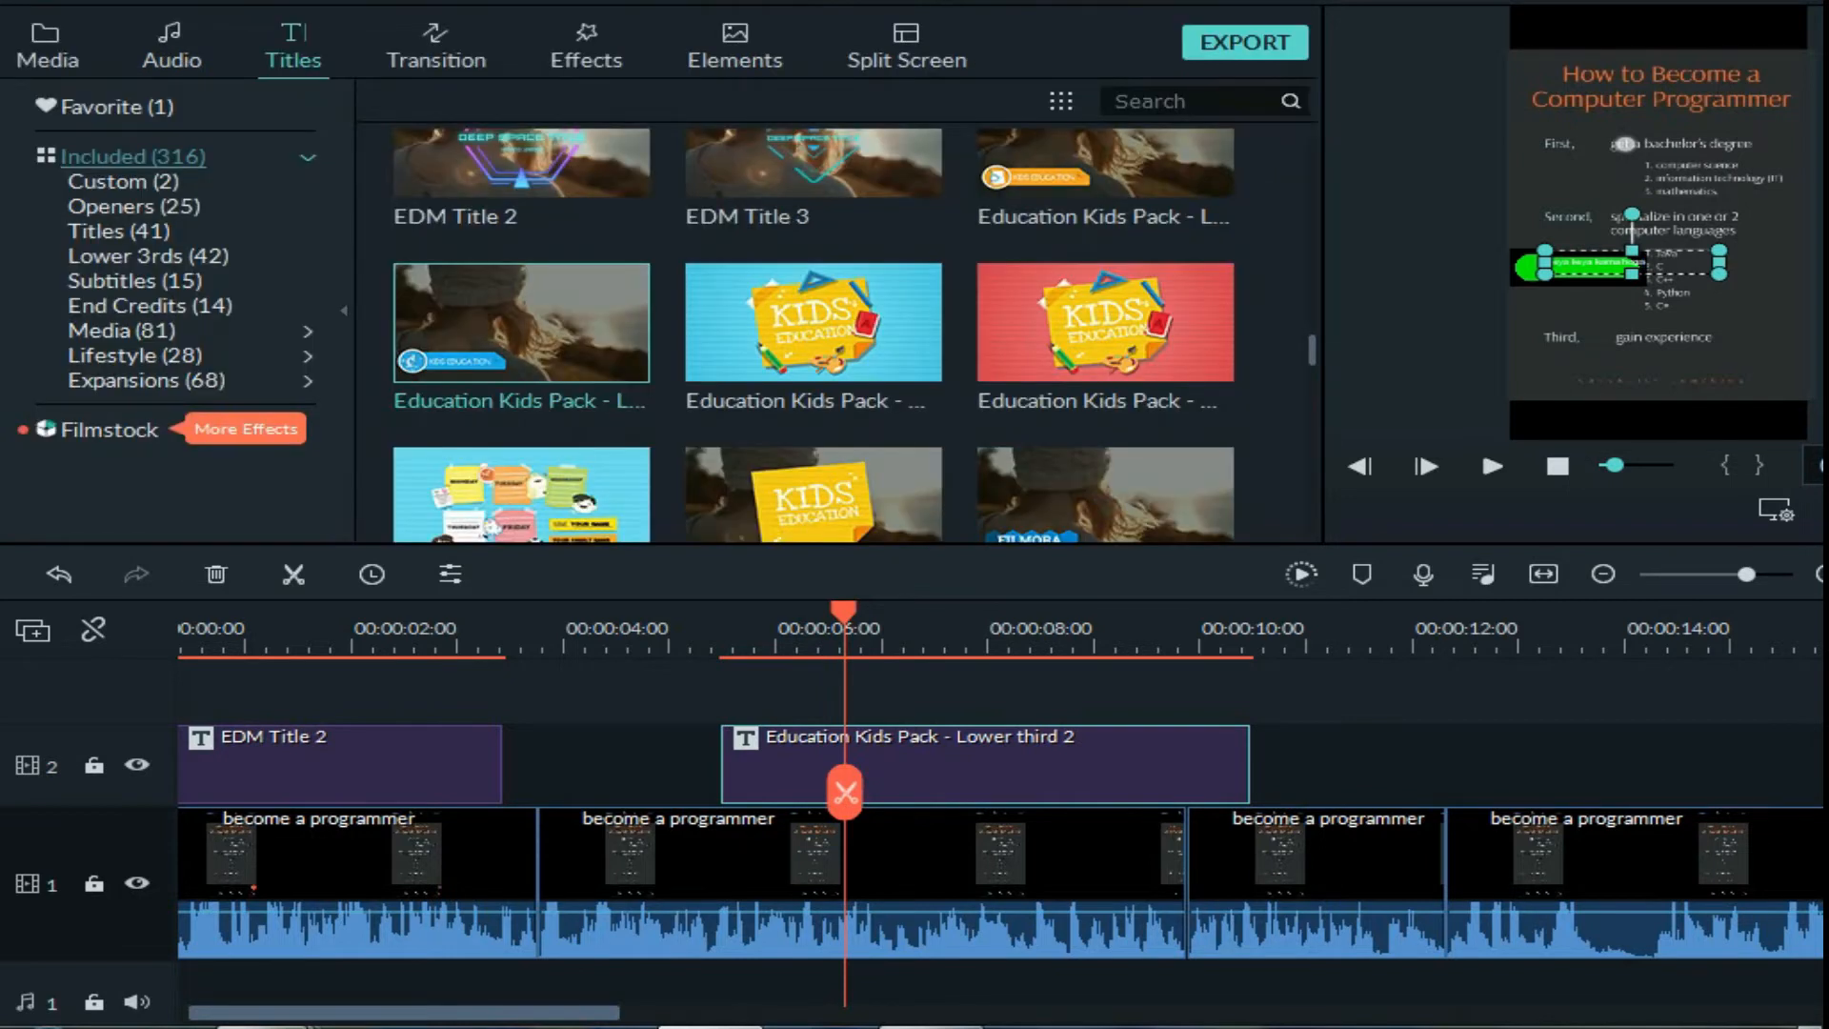
Set the lower third text's font size to 90, apply it, and play that section to check the result.
left_click(1341, 630)
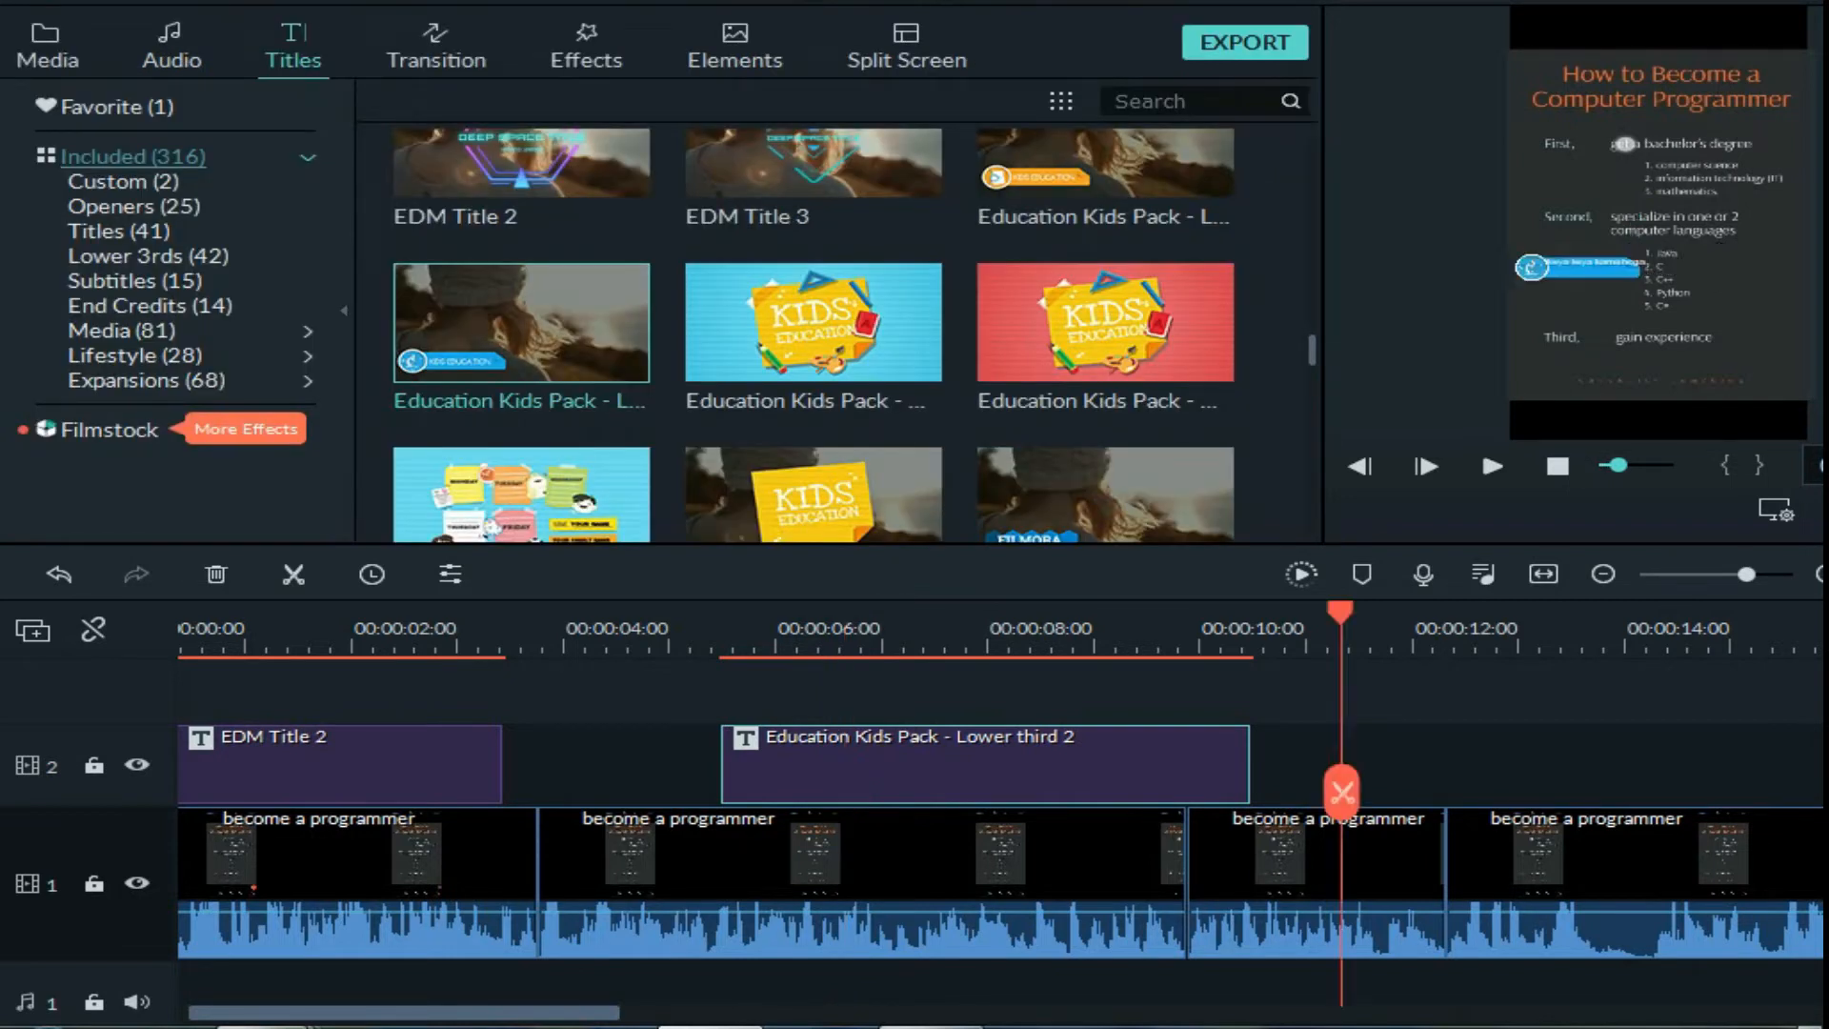
left_click(1334, 872)
left_click_drag(1342, 791, 969, 792)
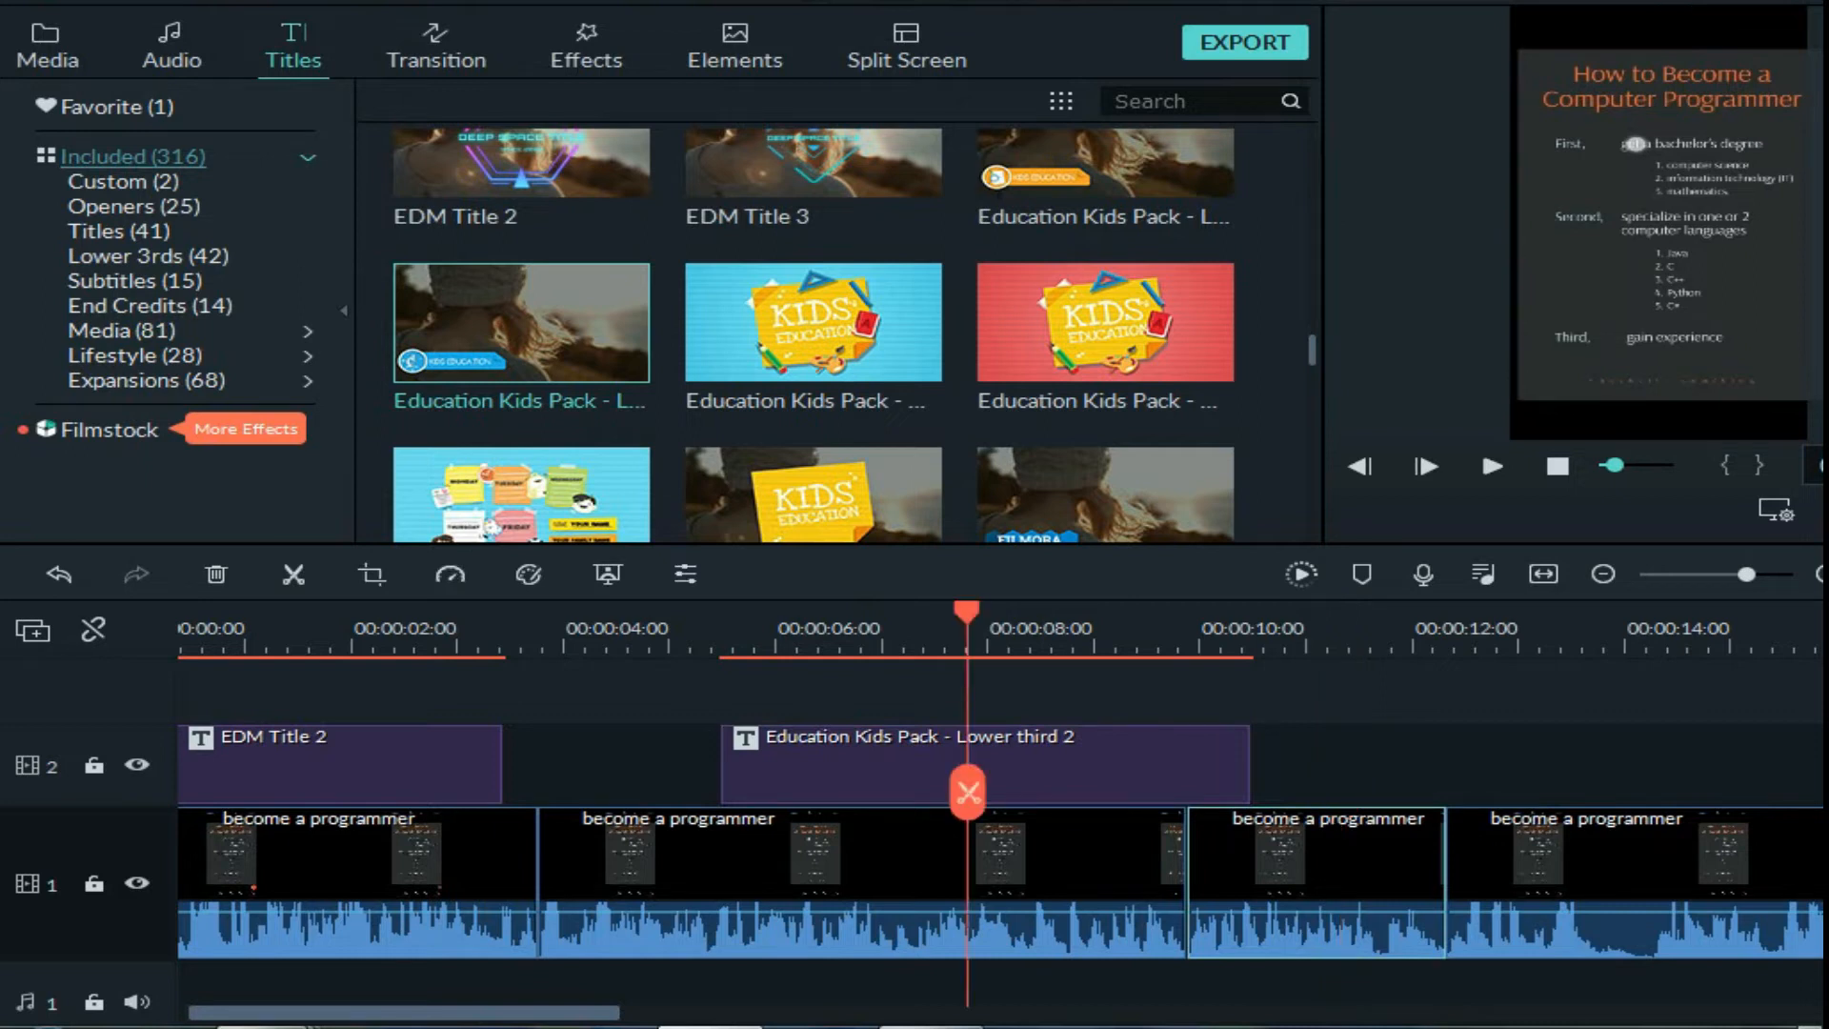
left_click(1048, 770)
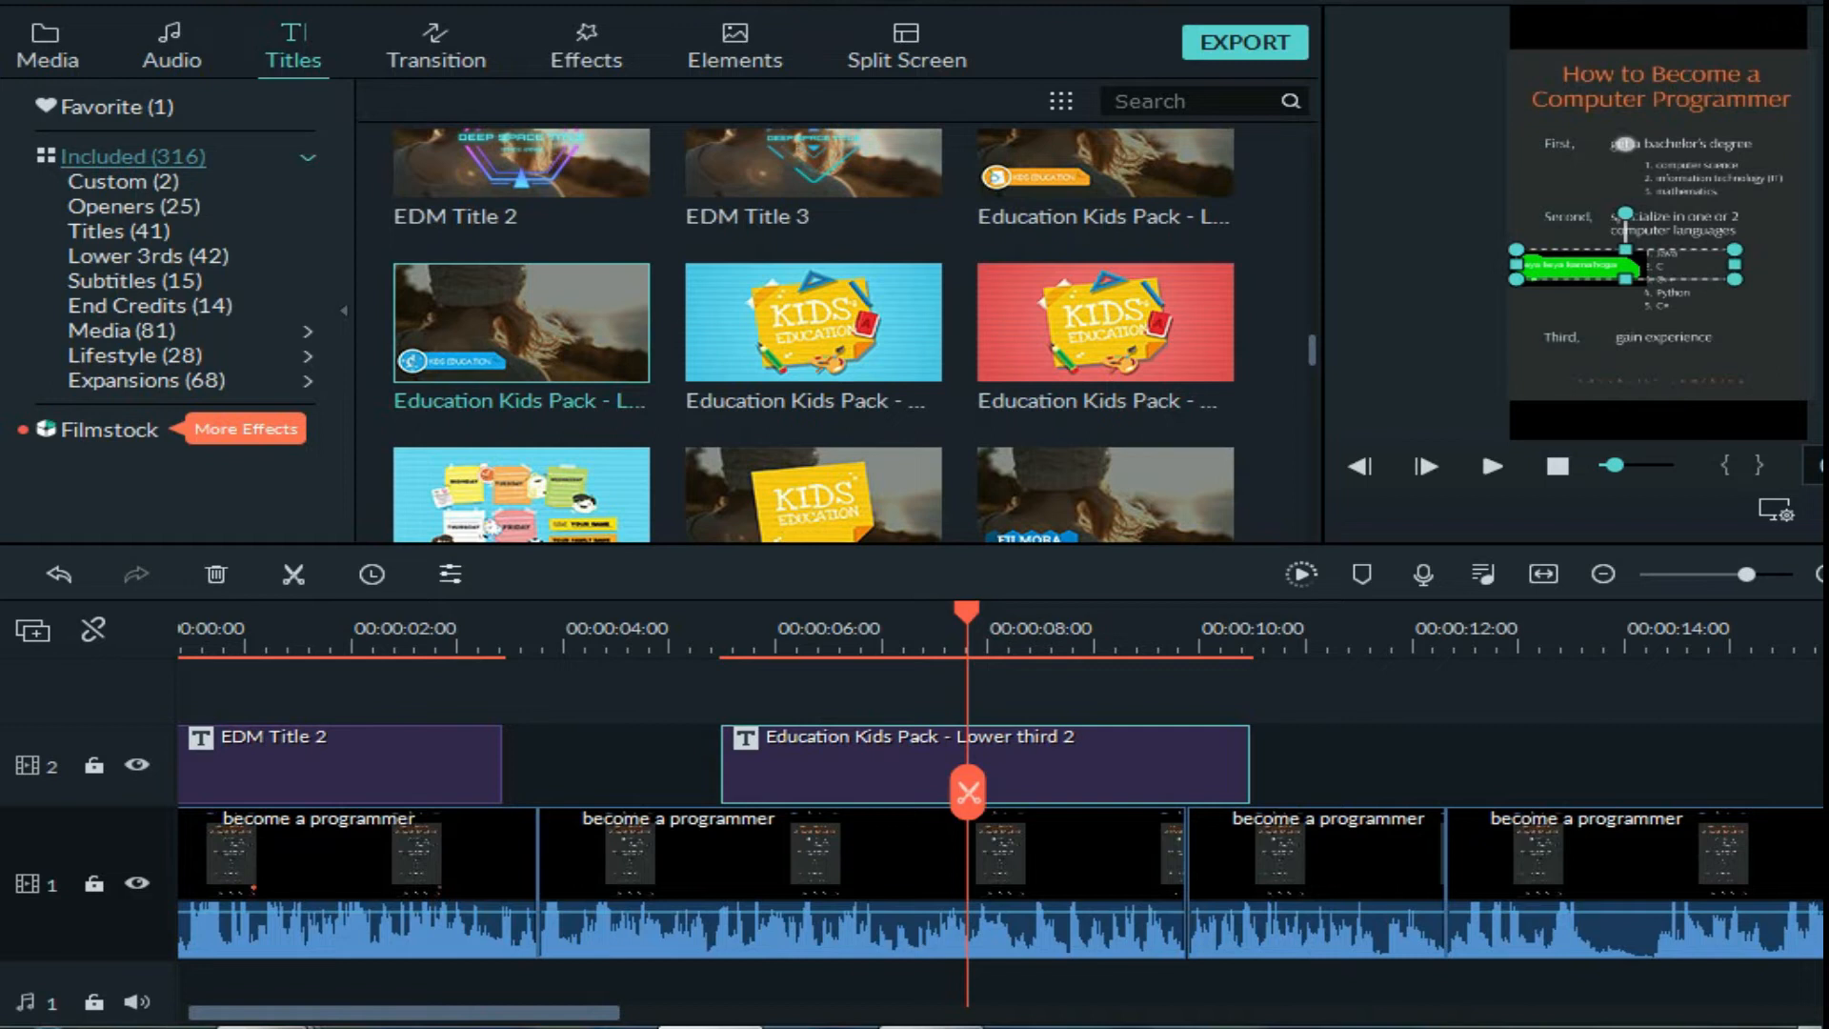
double_click(1048, 769)
left_click_drag(839, 229, 598, 229)
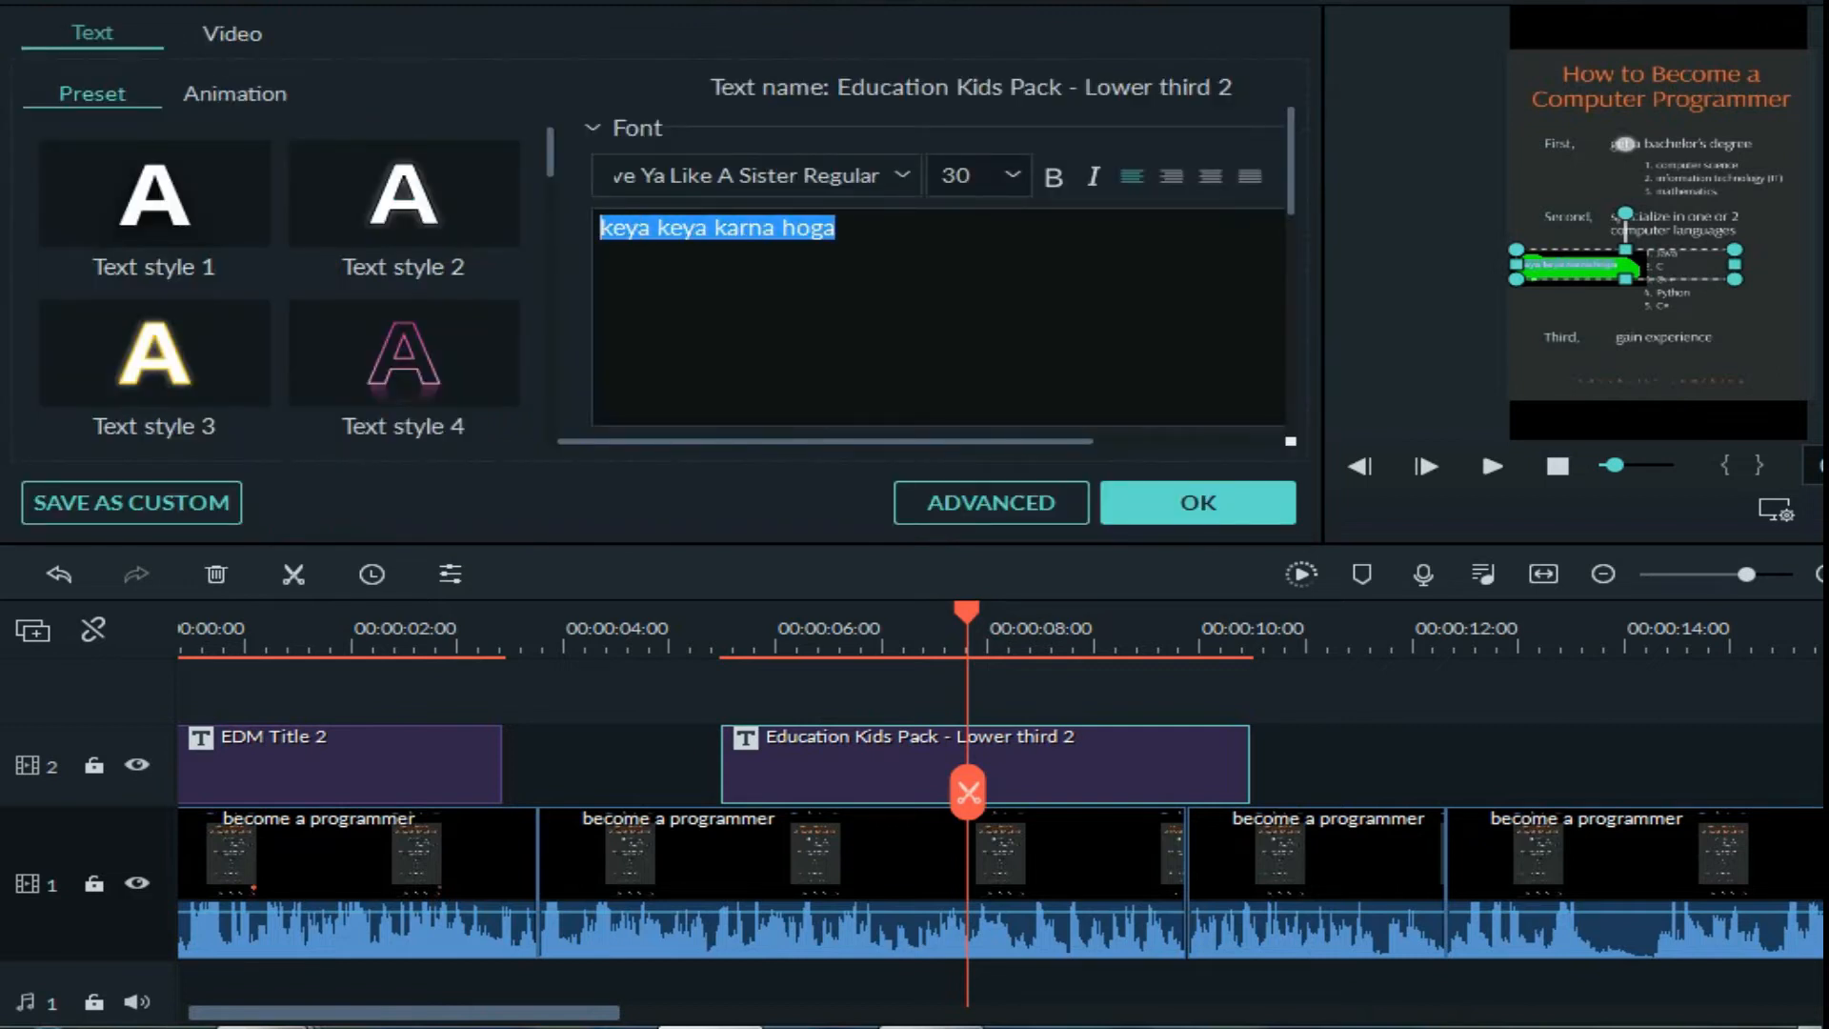
left_click(1013, 175)
scroll(991, 268, "down", 6)
scroll(990, 262, "up", 1)
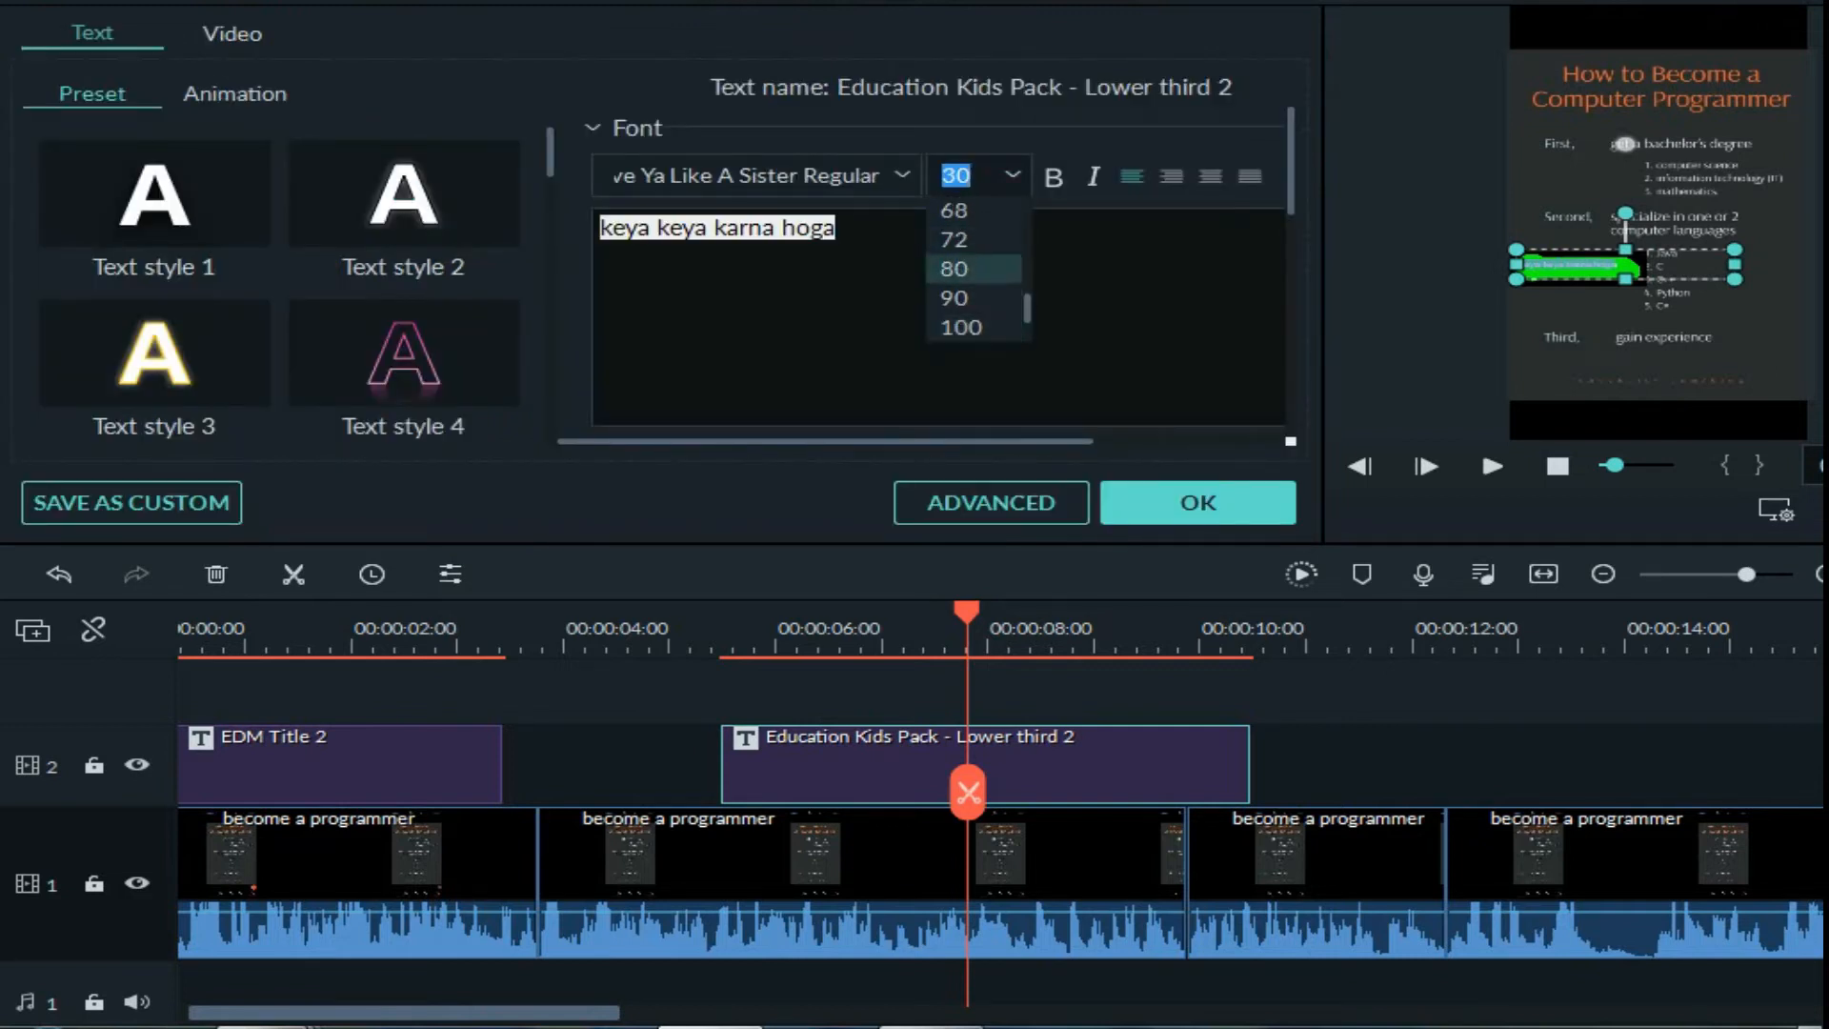
left_click(954, 297)
left_click(1198, 502)
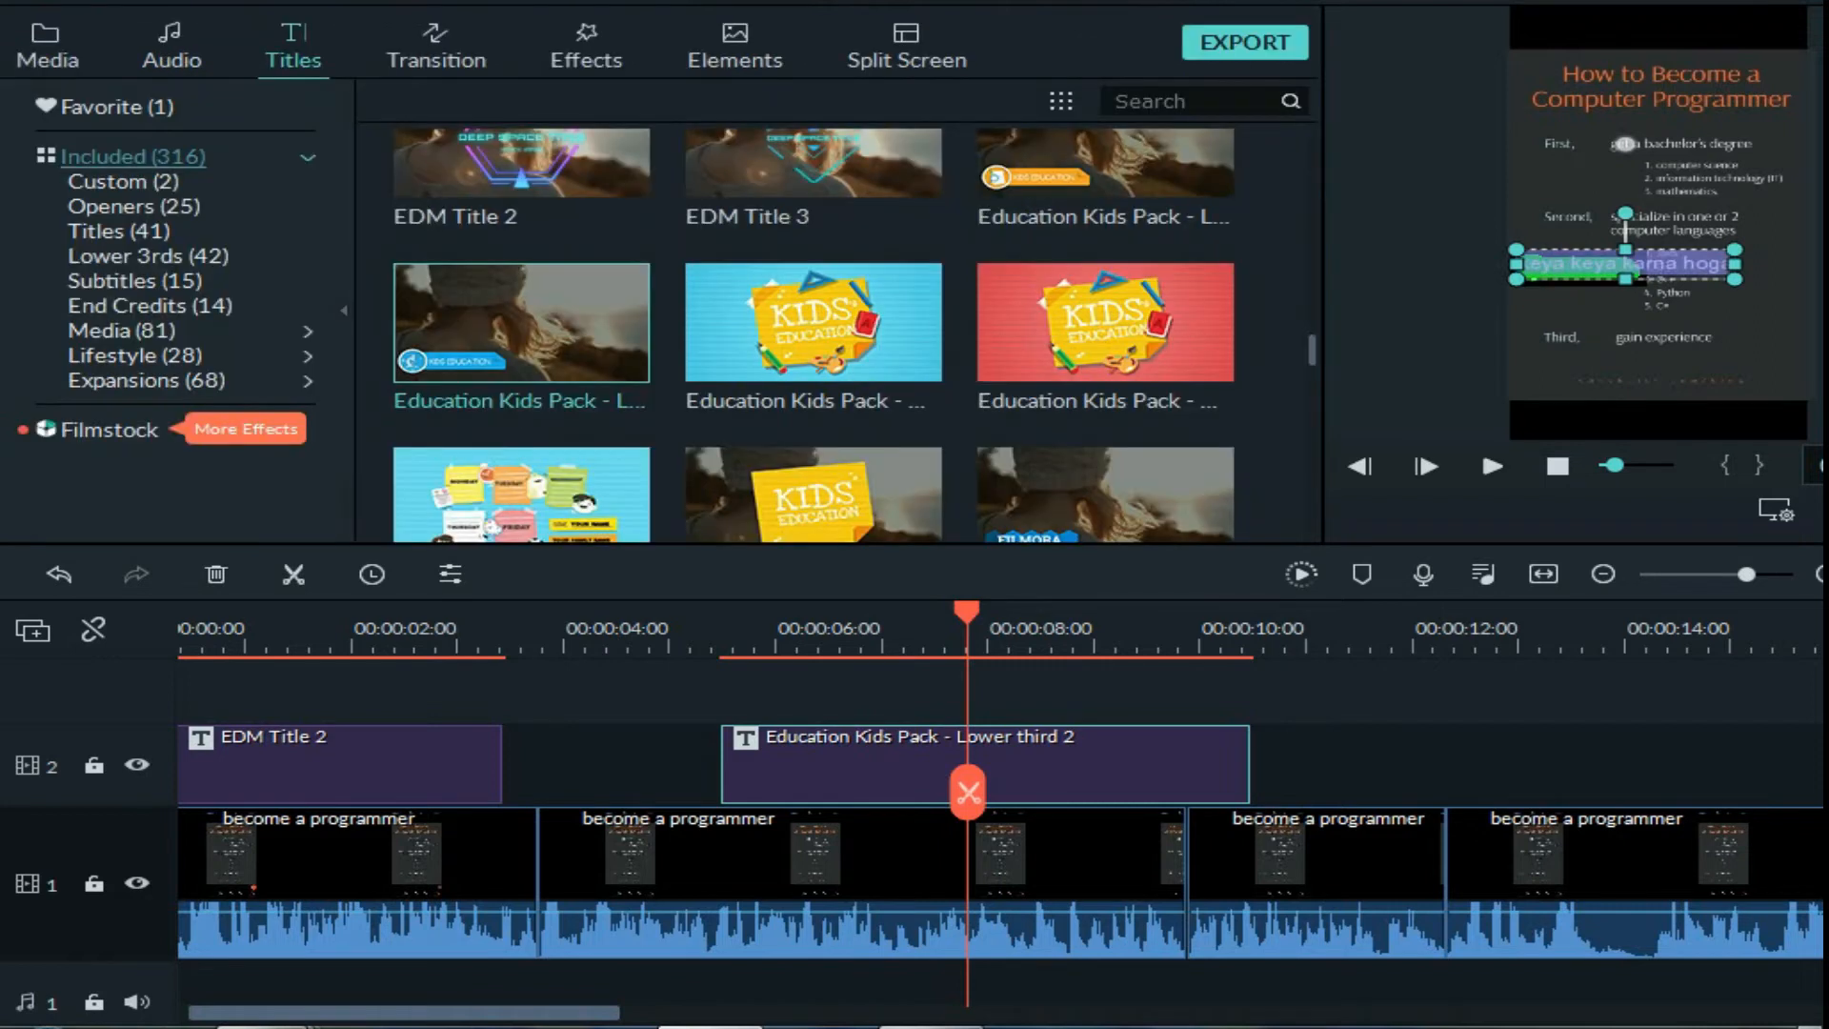
key("space")
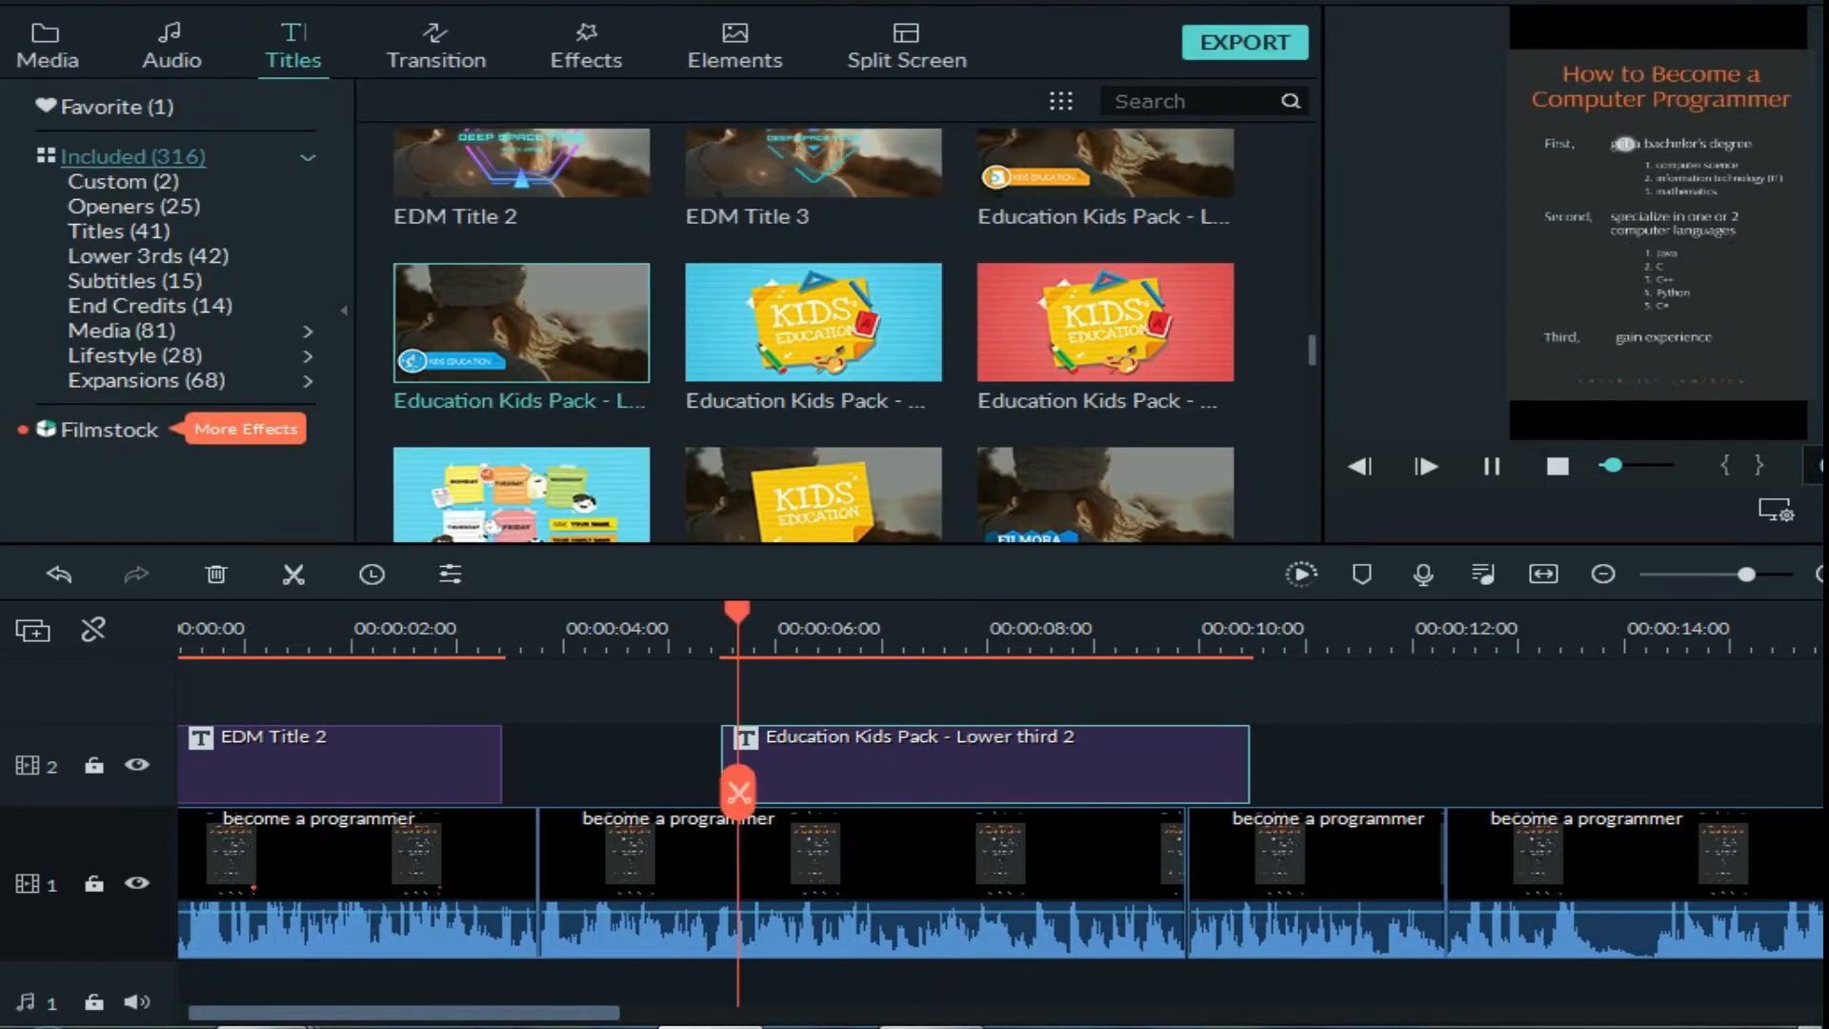
key("space")
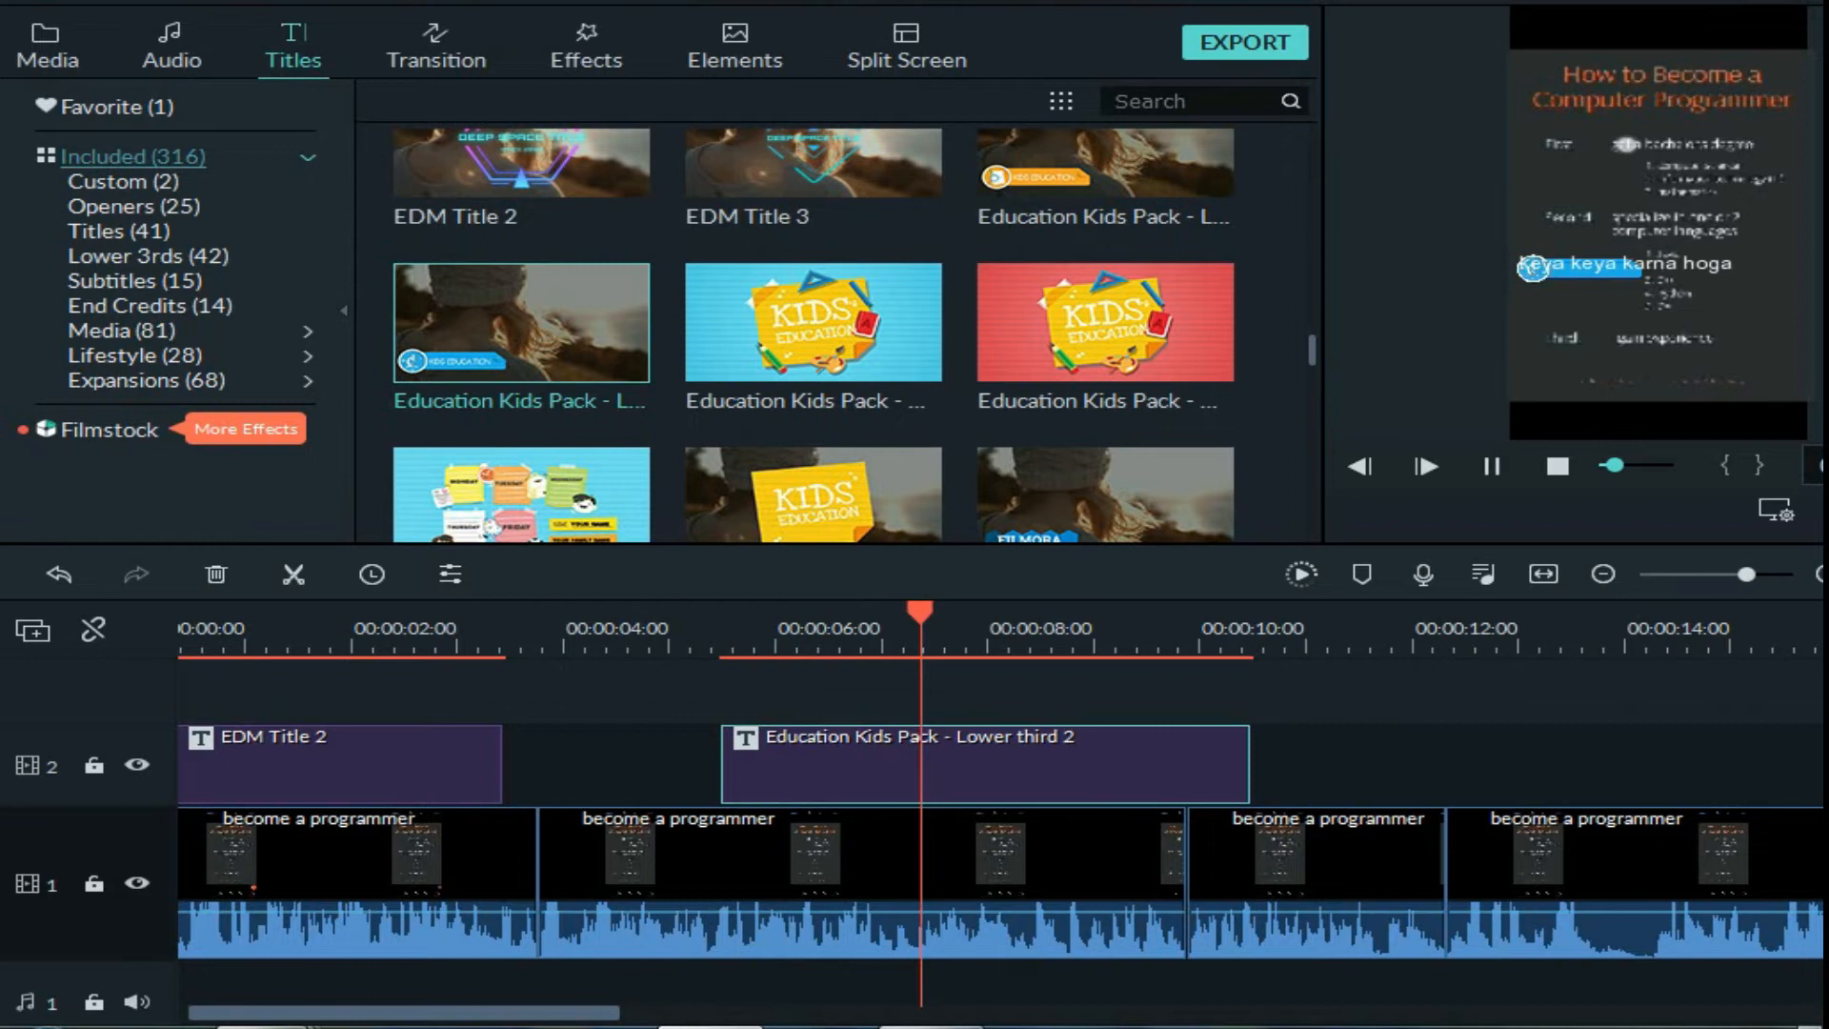
Play the rest of the lower third section past its end to check how it looks.
mouse_move(921, 791)
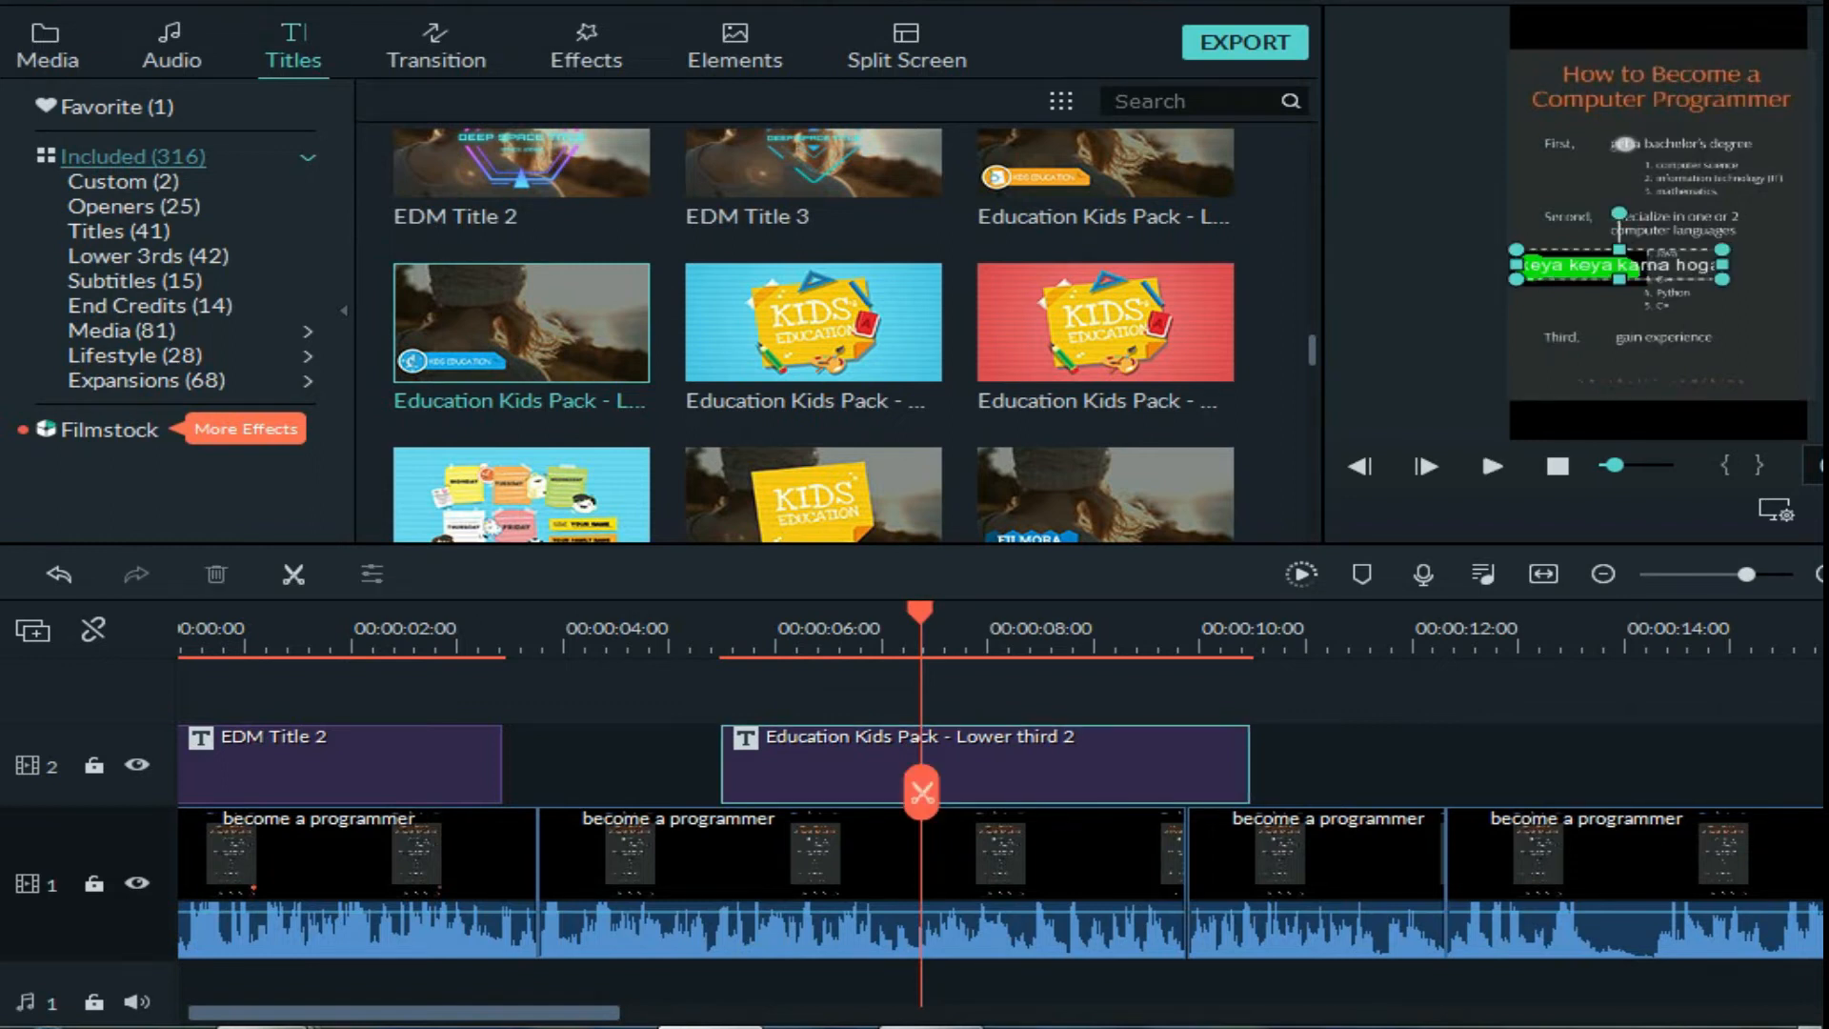
key("space")
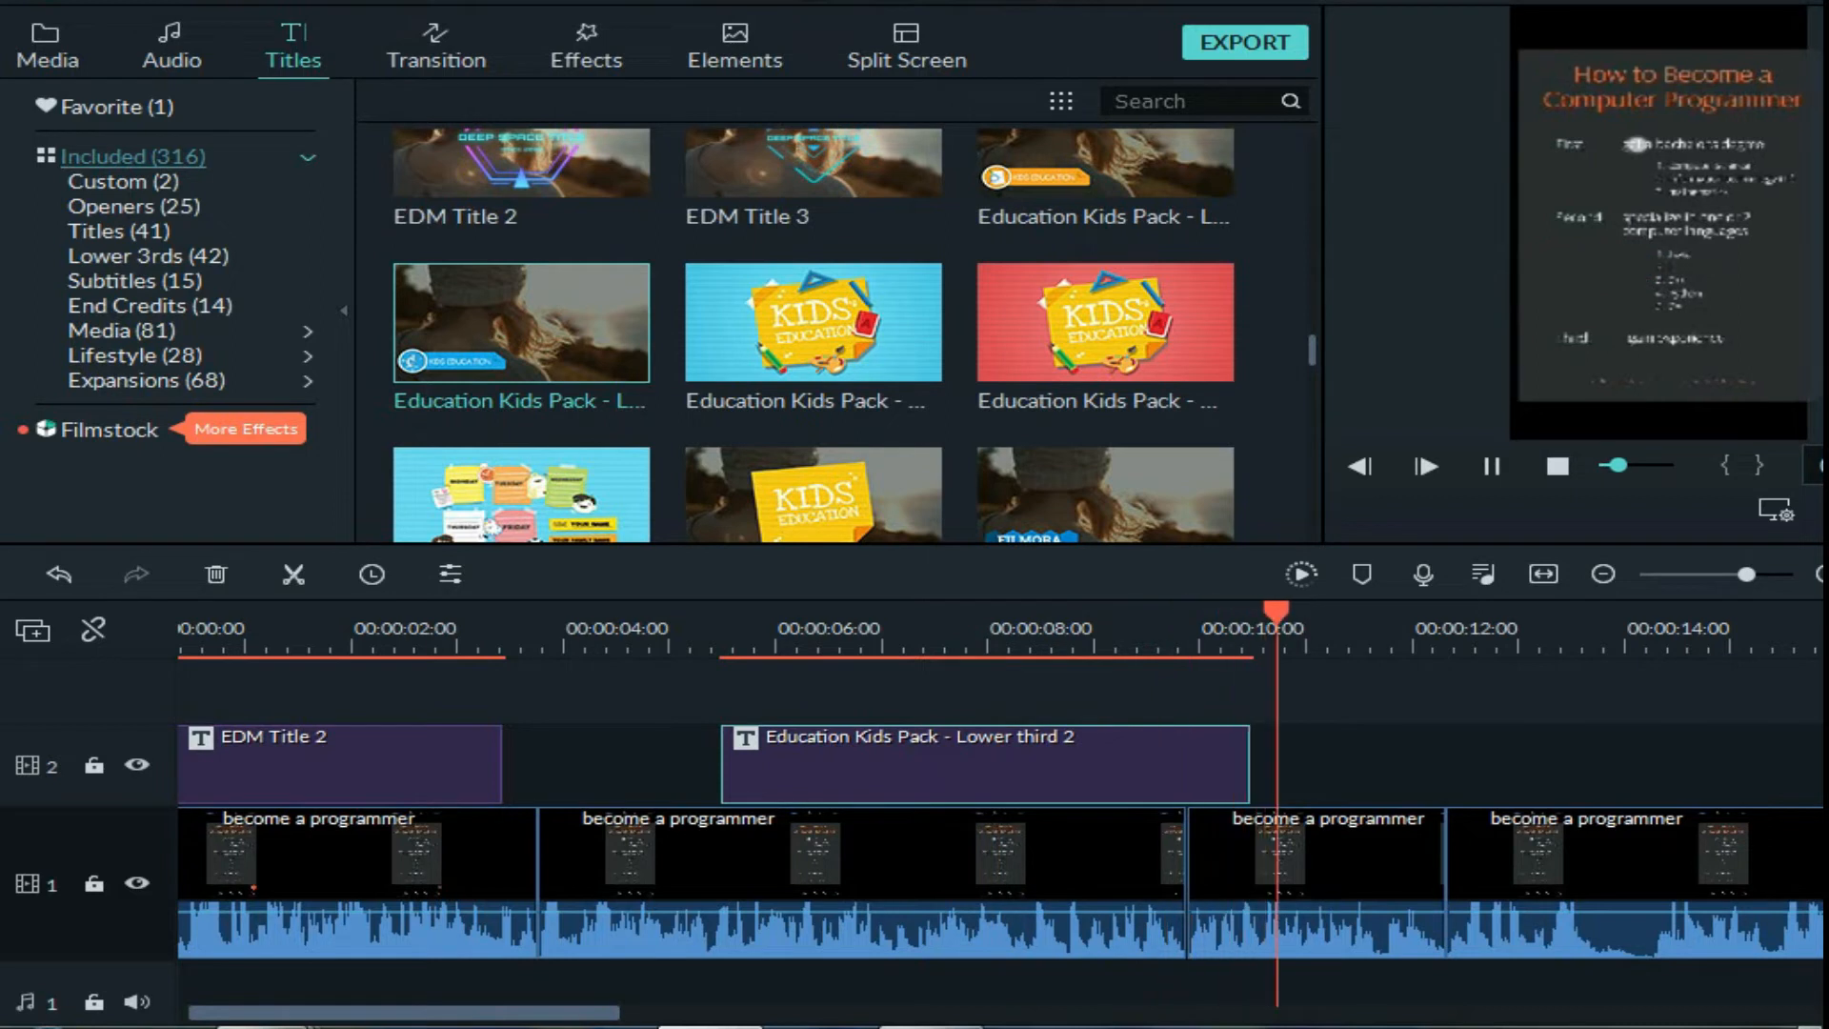
key("space")
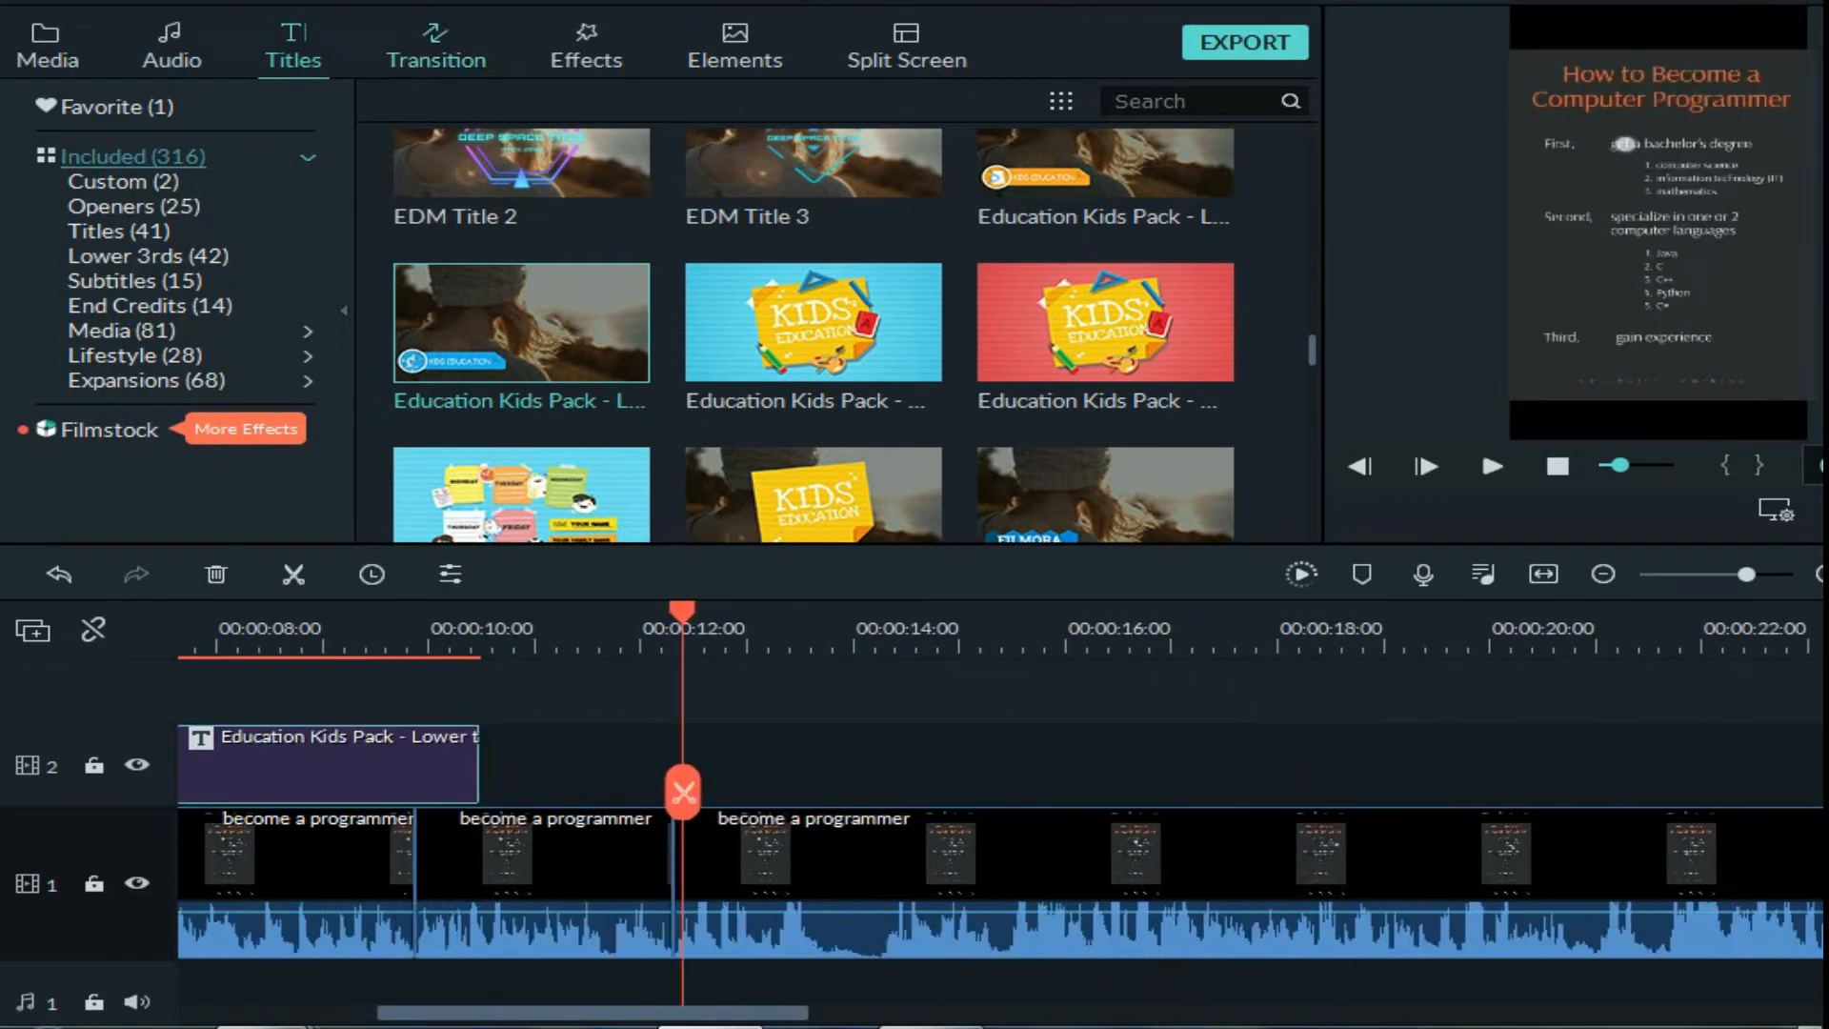
Try a Small Business Web transition on the cut between the video clips at about 12.3 seconds.
left_click(436, 48)
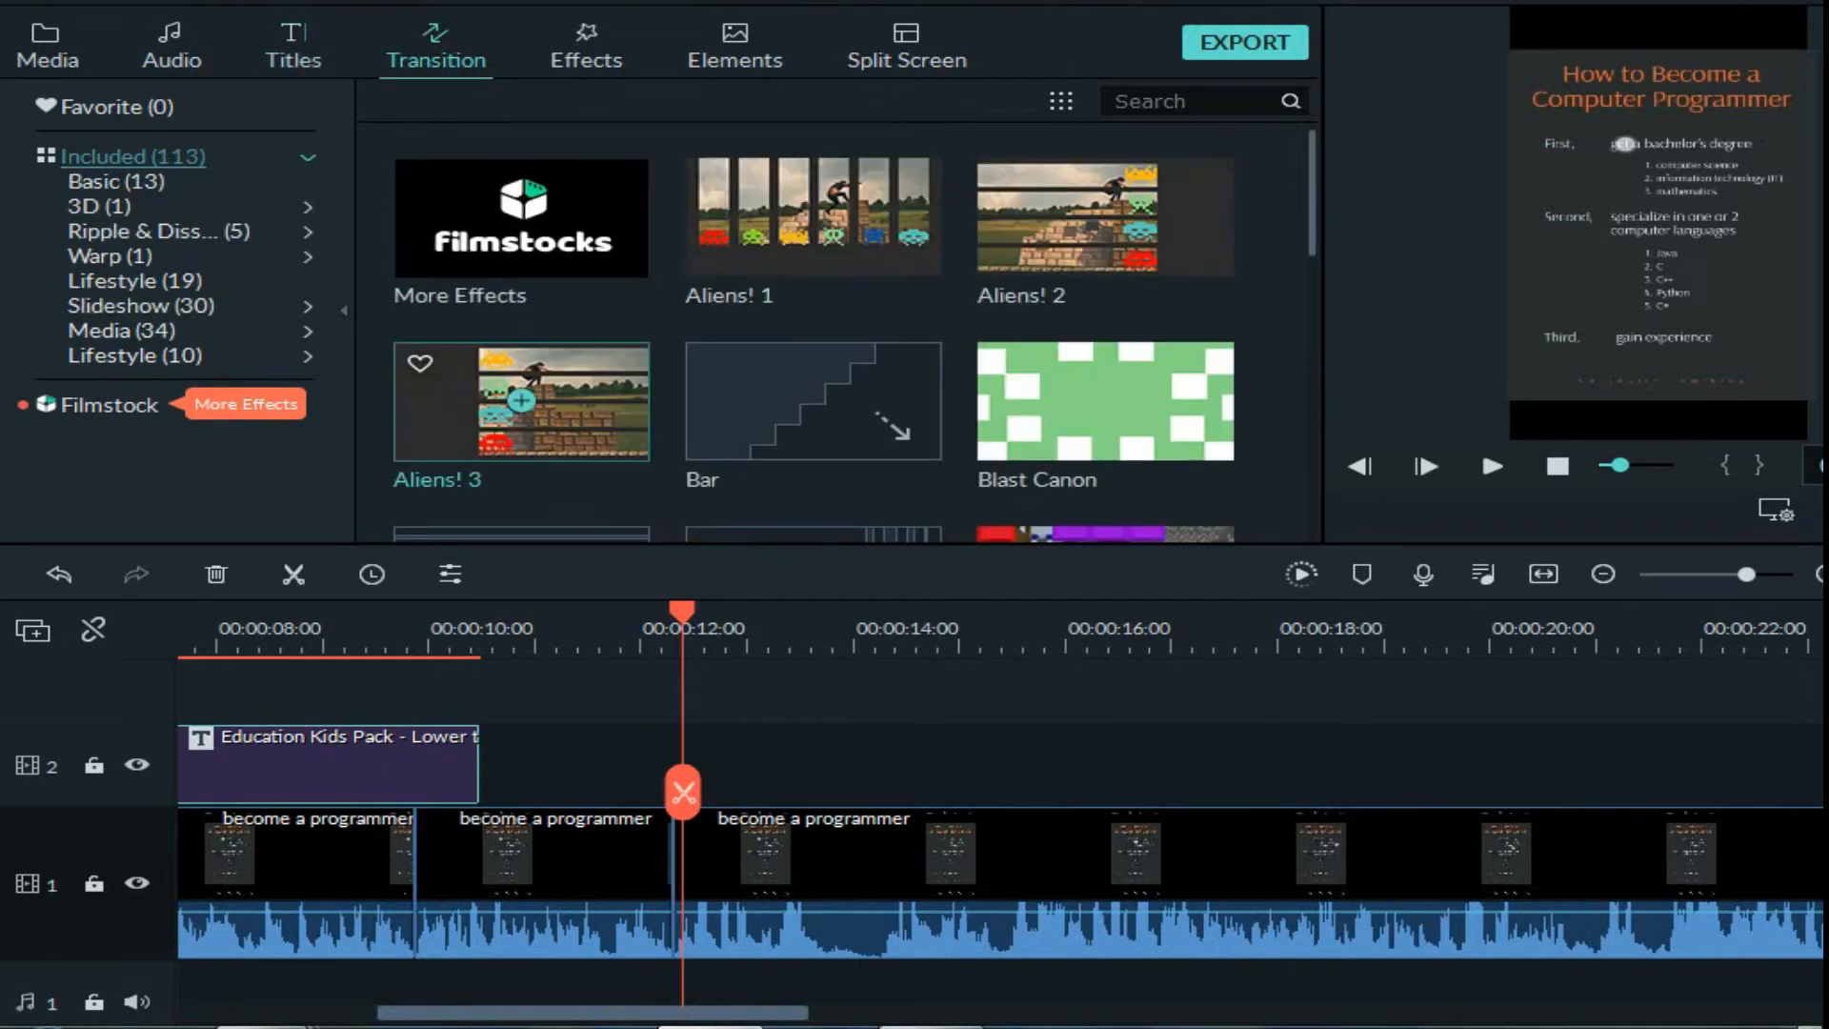
scroll(814, 333, "down", 10)
scroll(812, 333, "down", 3)
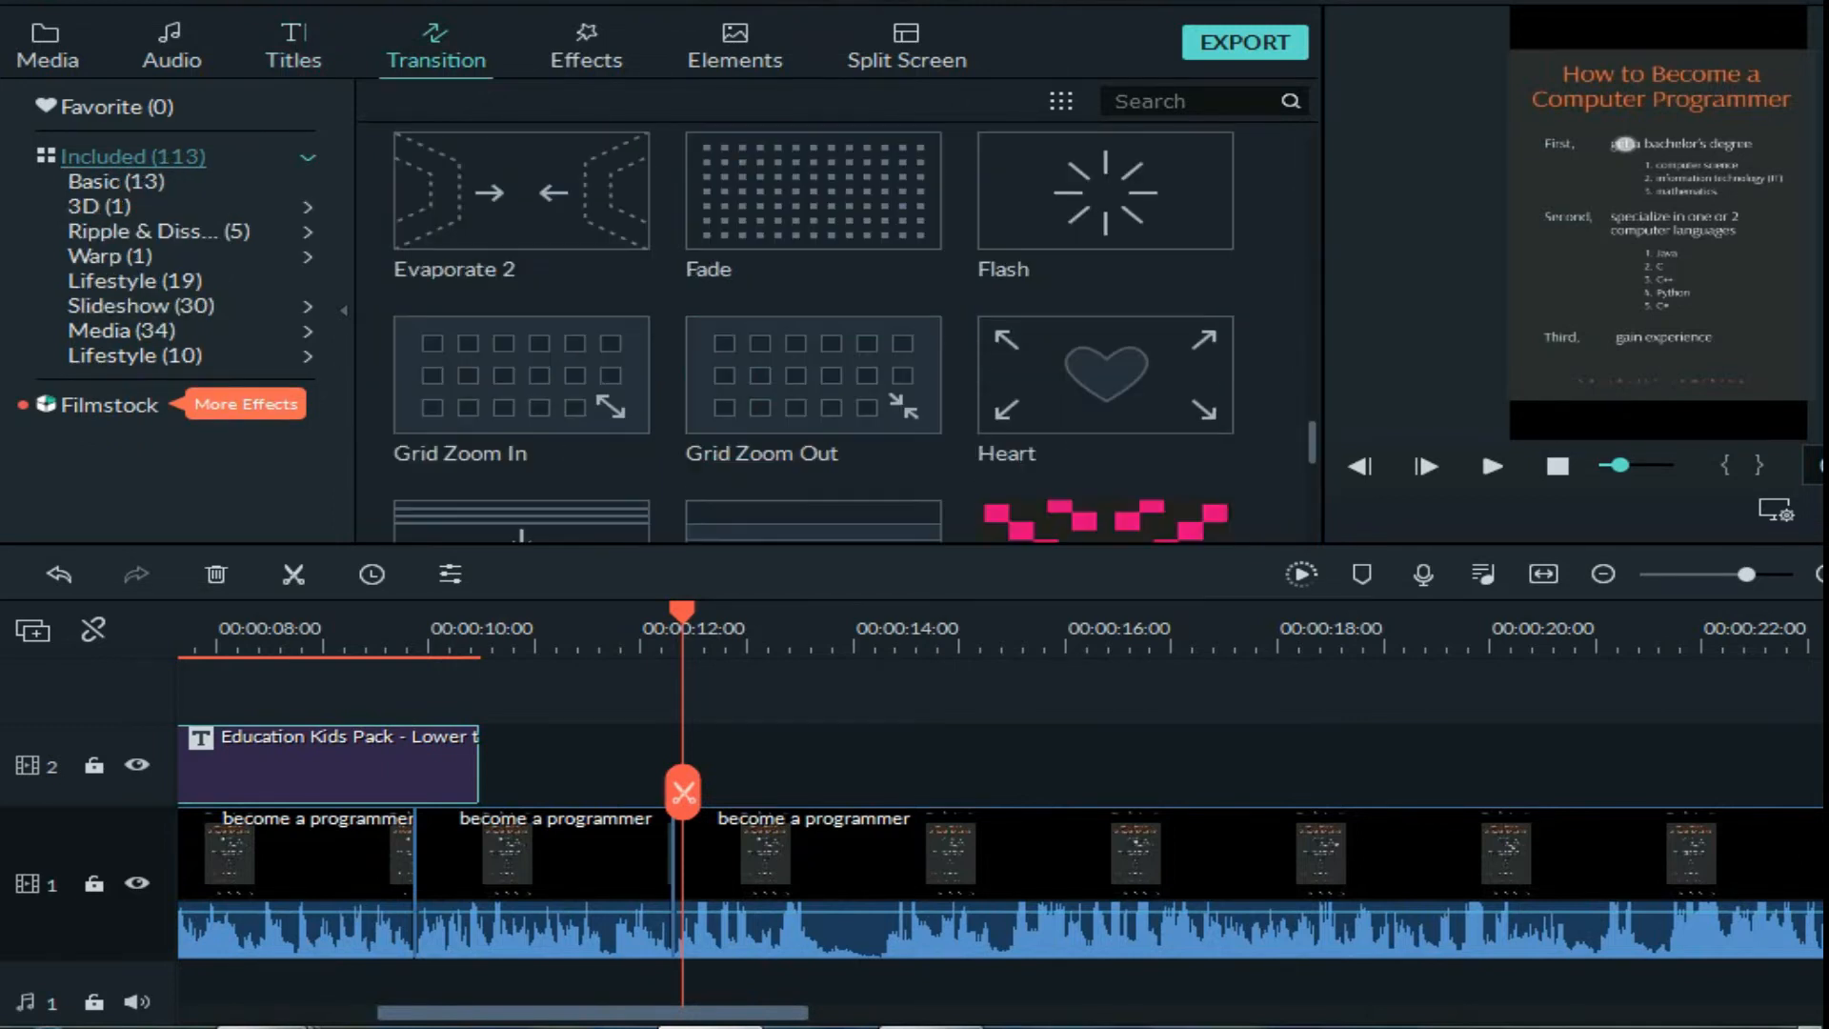
scroll(812, 333, "up", 6)
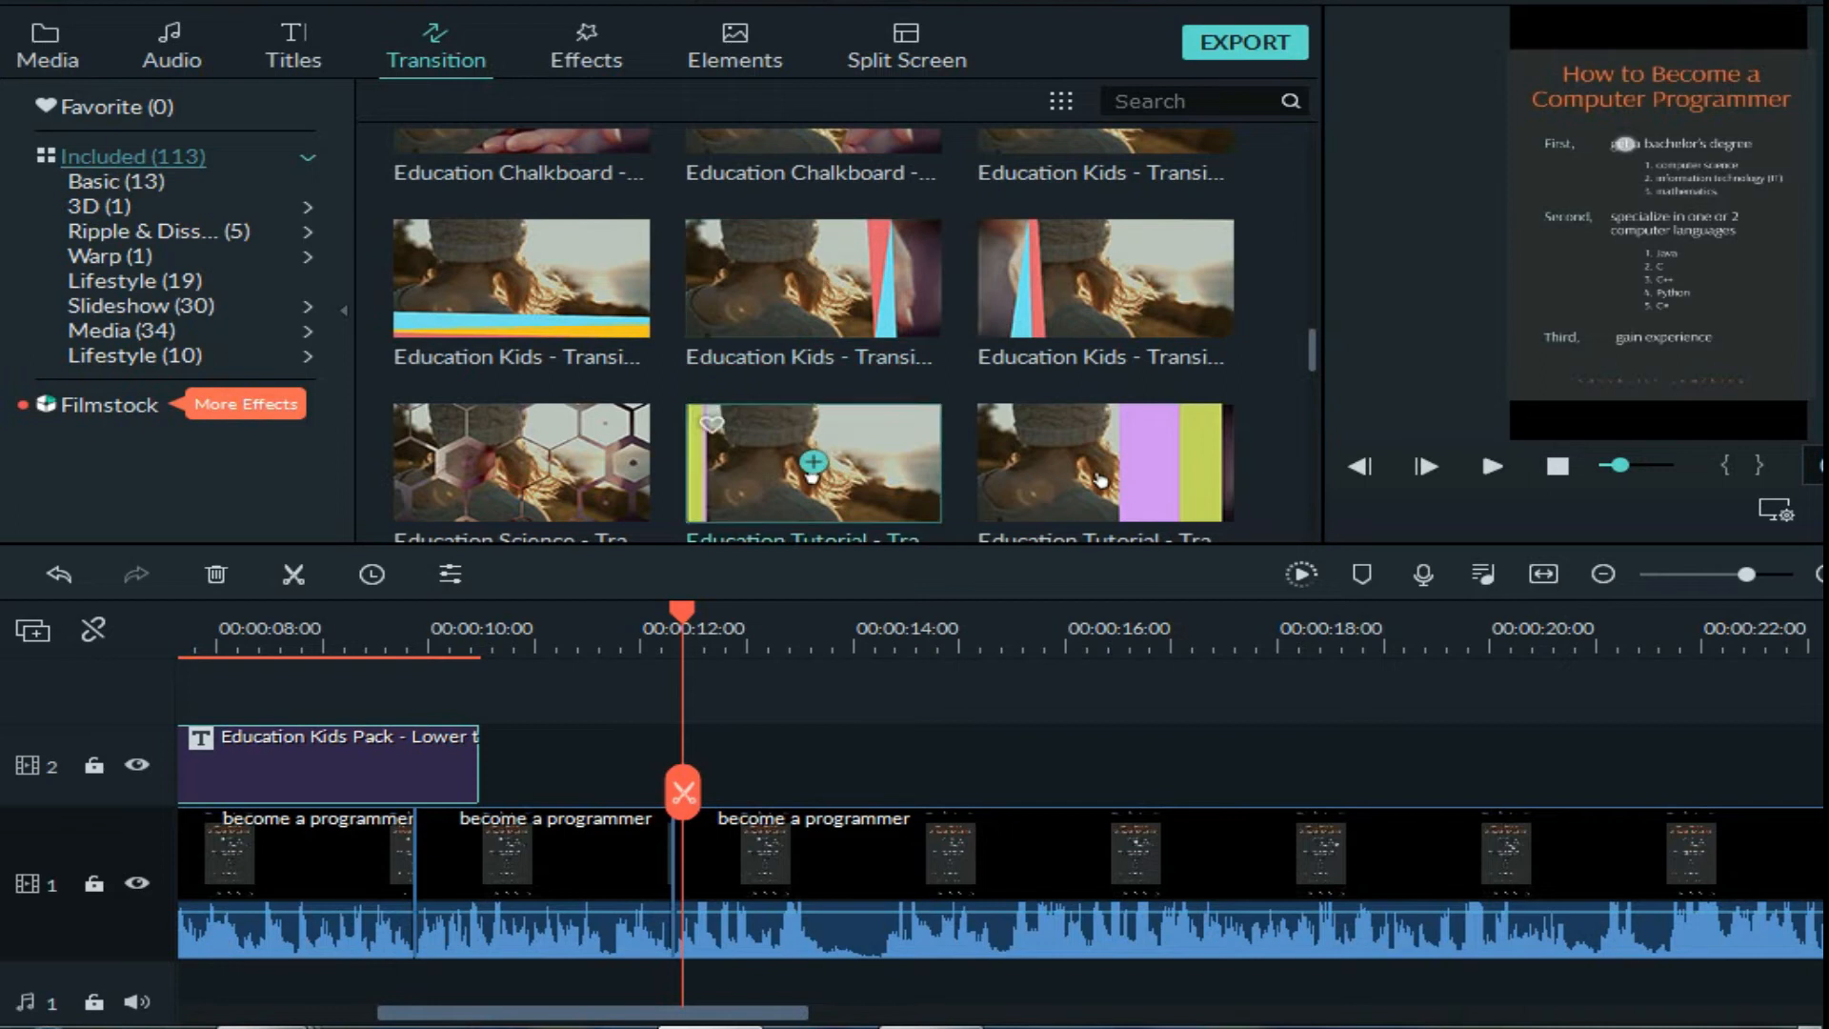
scroll(812, 314, "up", 3)
scroll(813, 314, "down", 10)
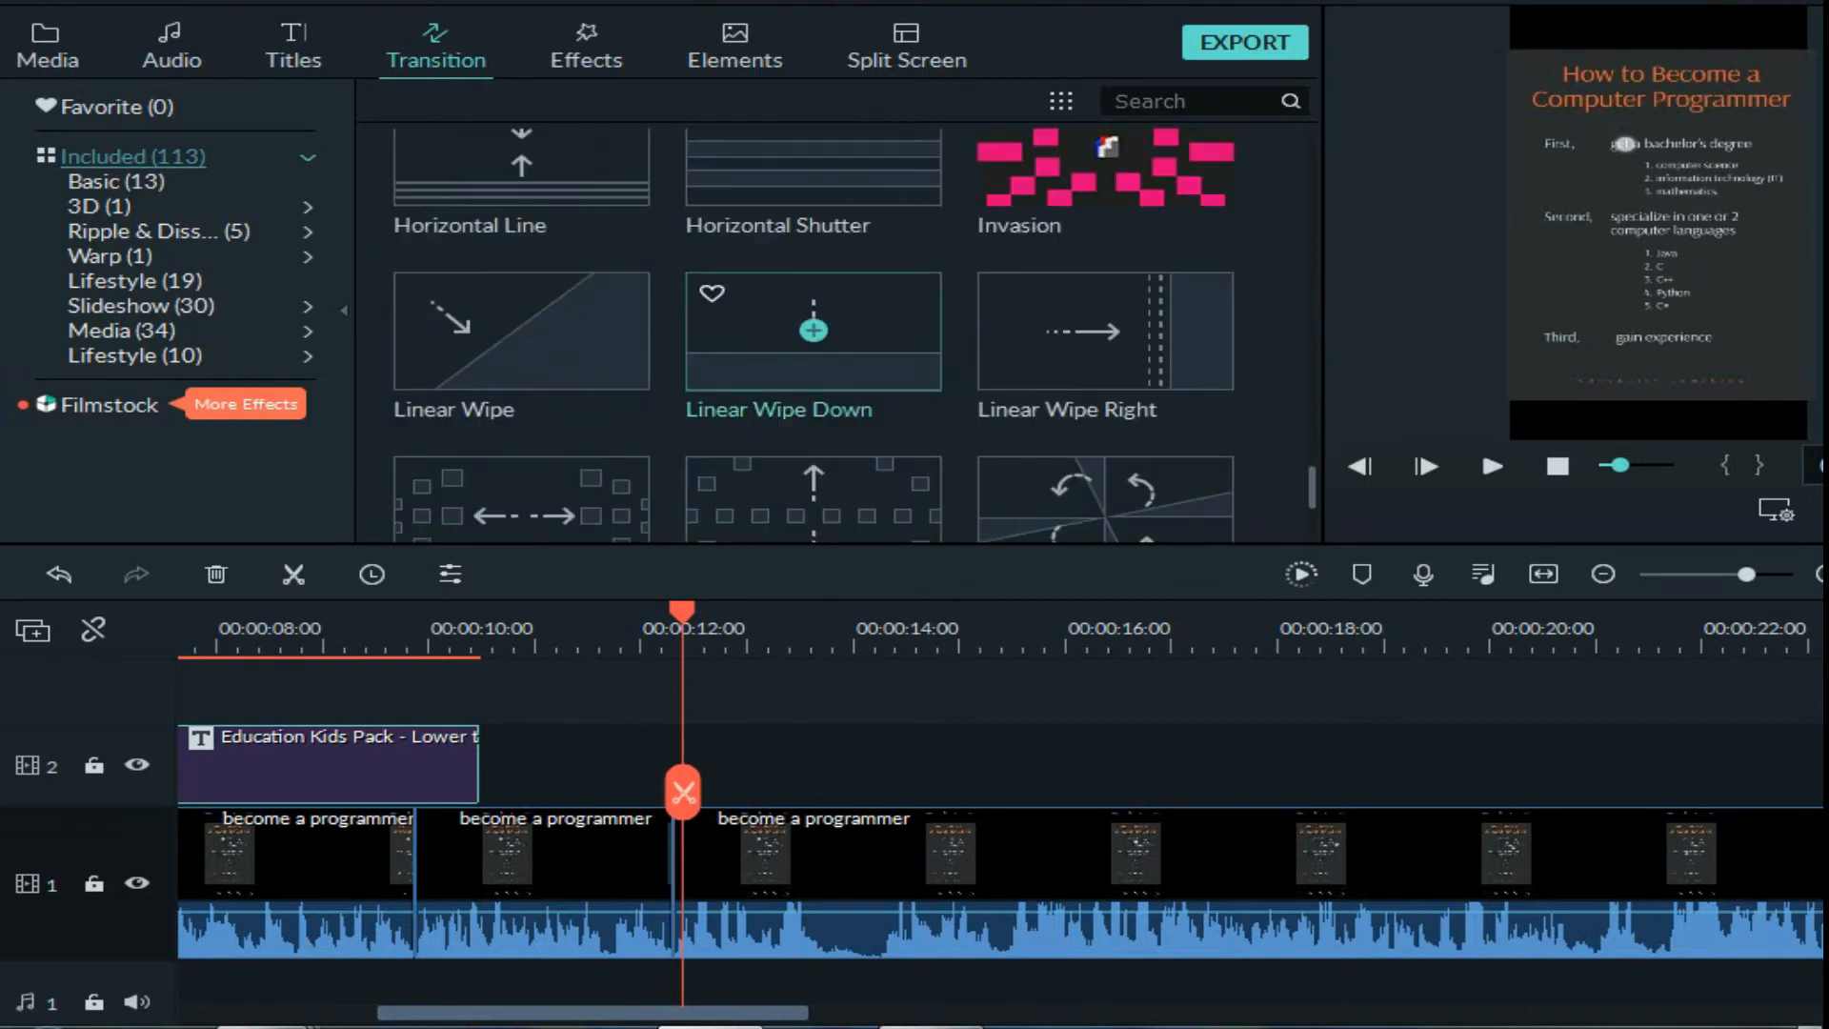
scroll(813, 334, "down", 12)
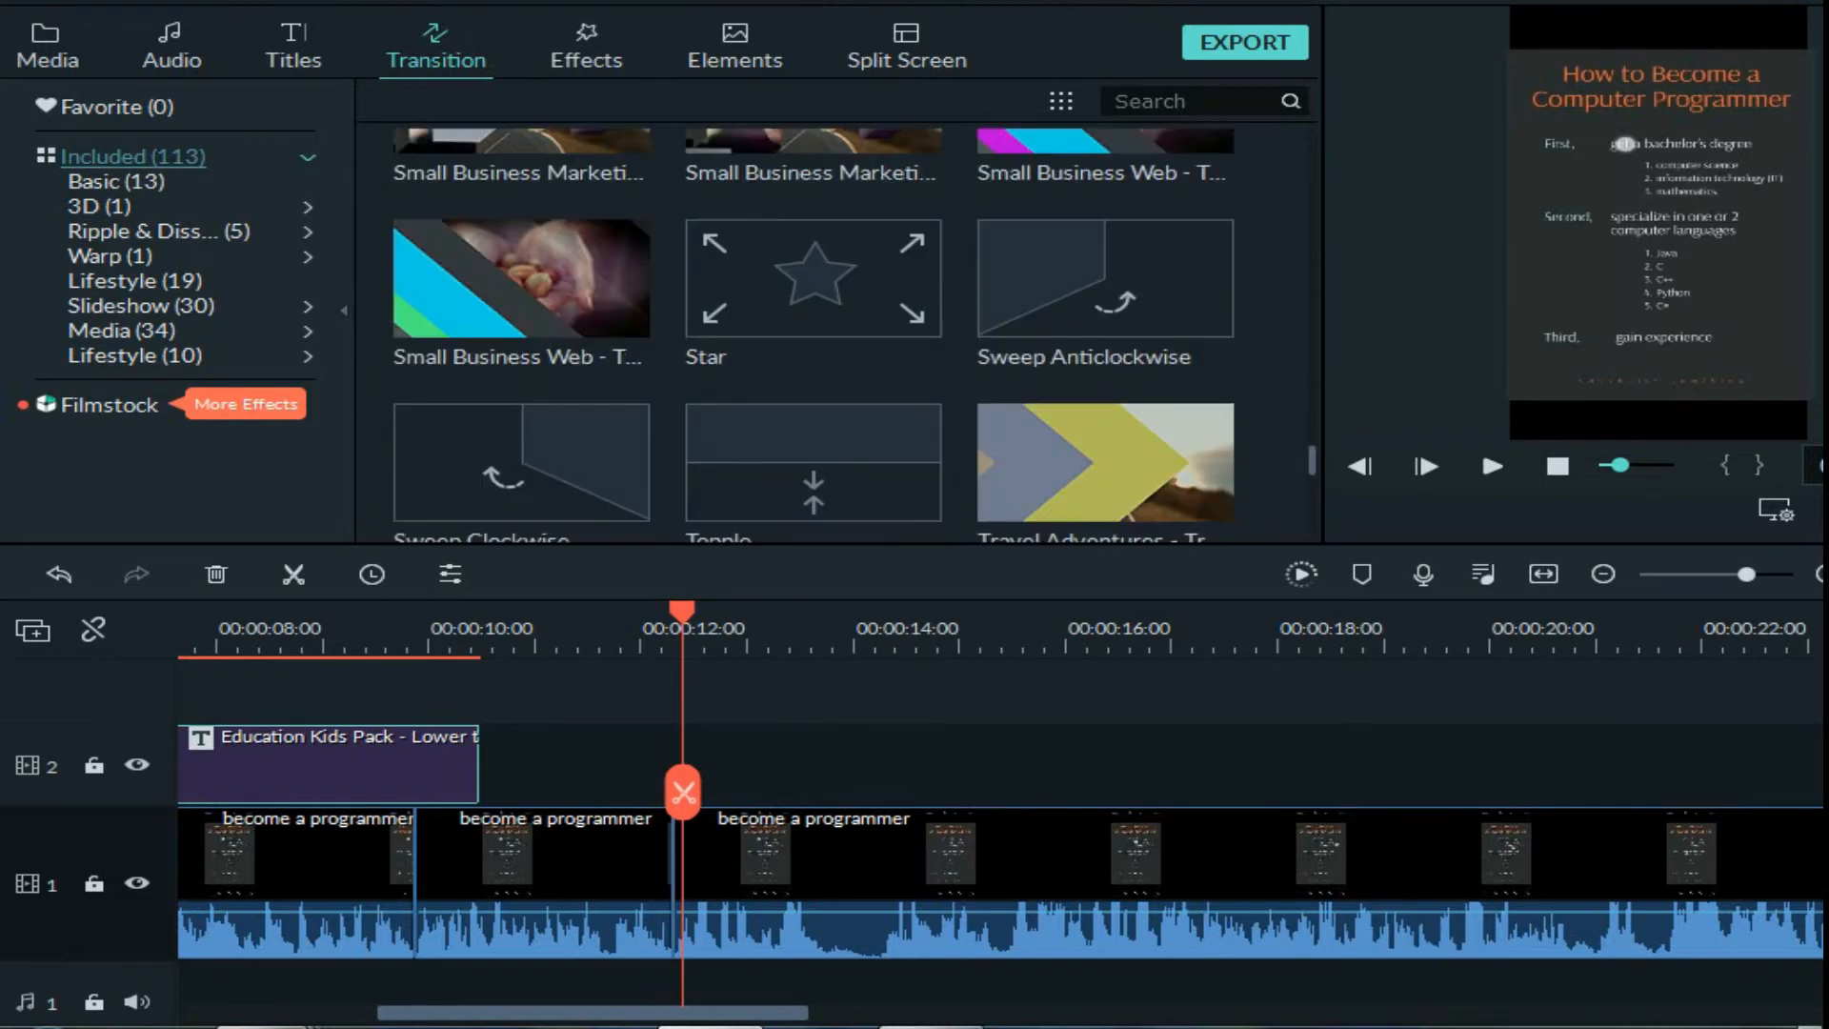
scroll(812, 319, "up", 4)
left_click(1106, 505)
left_click_drag(1106, 505, 674, 880)
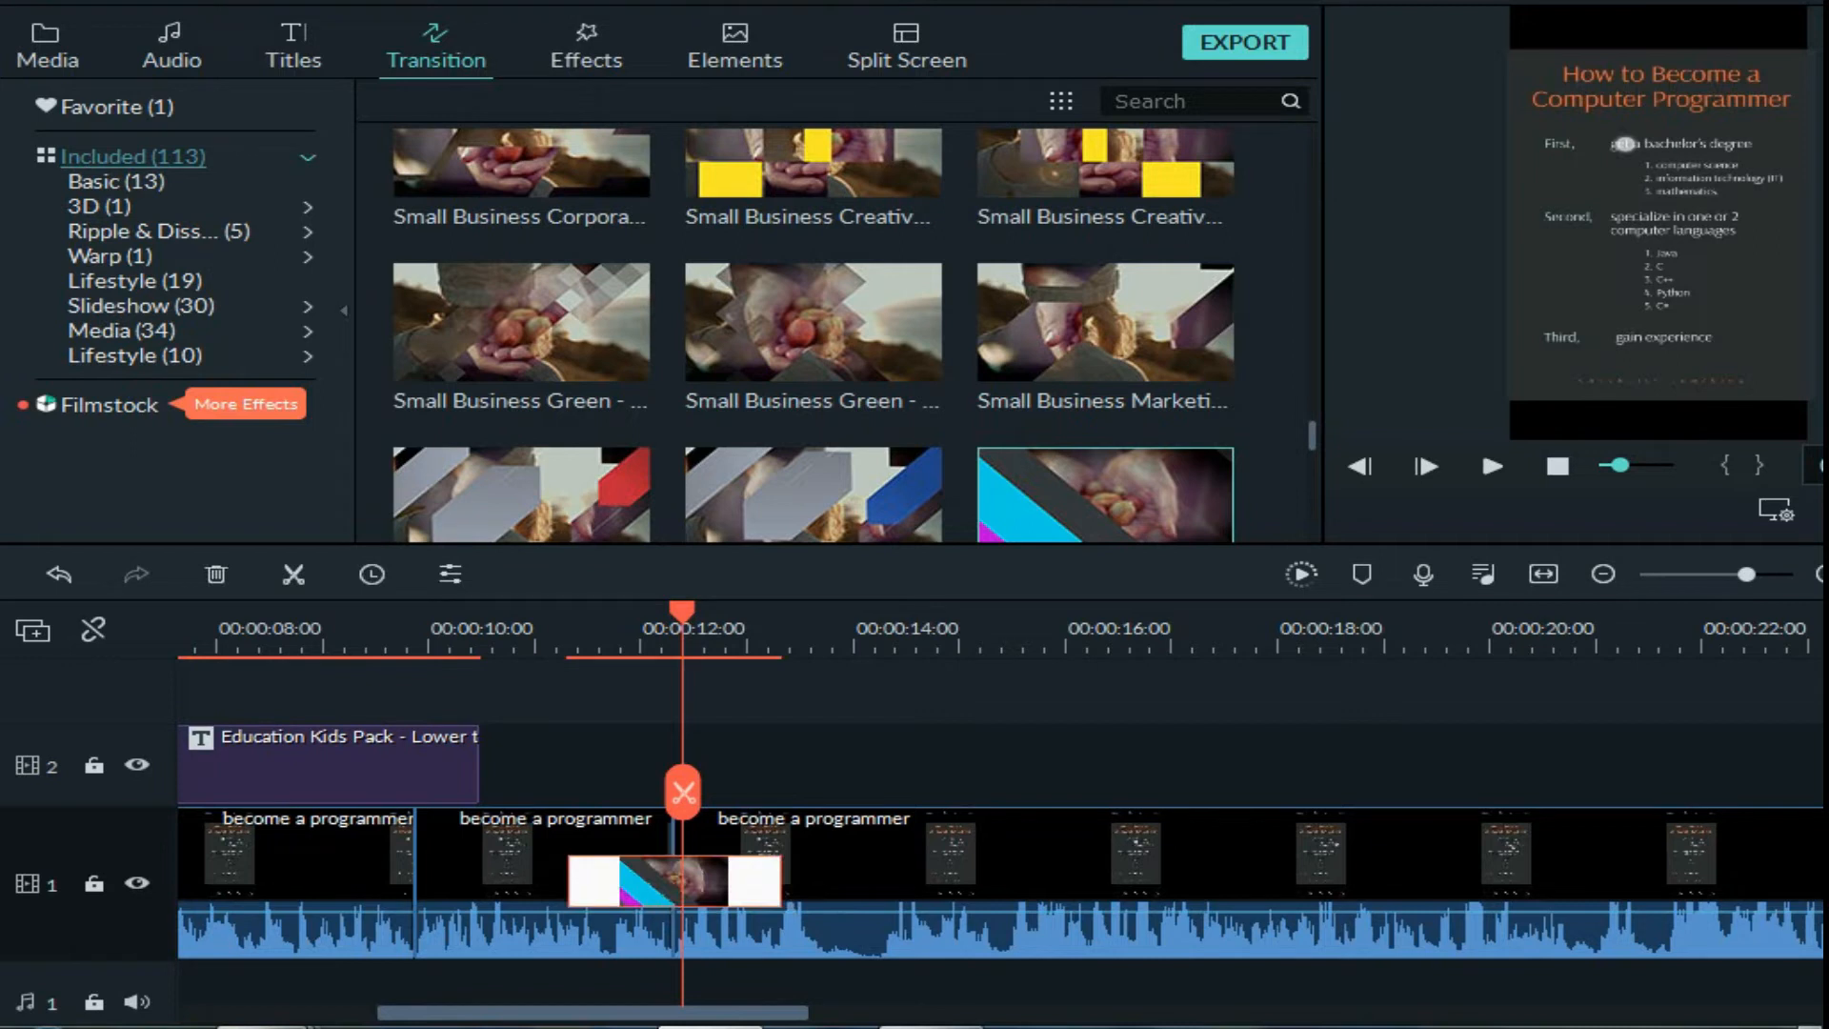
Play through the Small Business Web transition from just before the cut, and delete it.
left_click(550, 630)
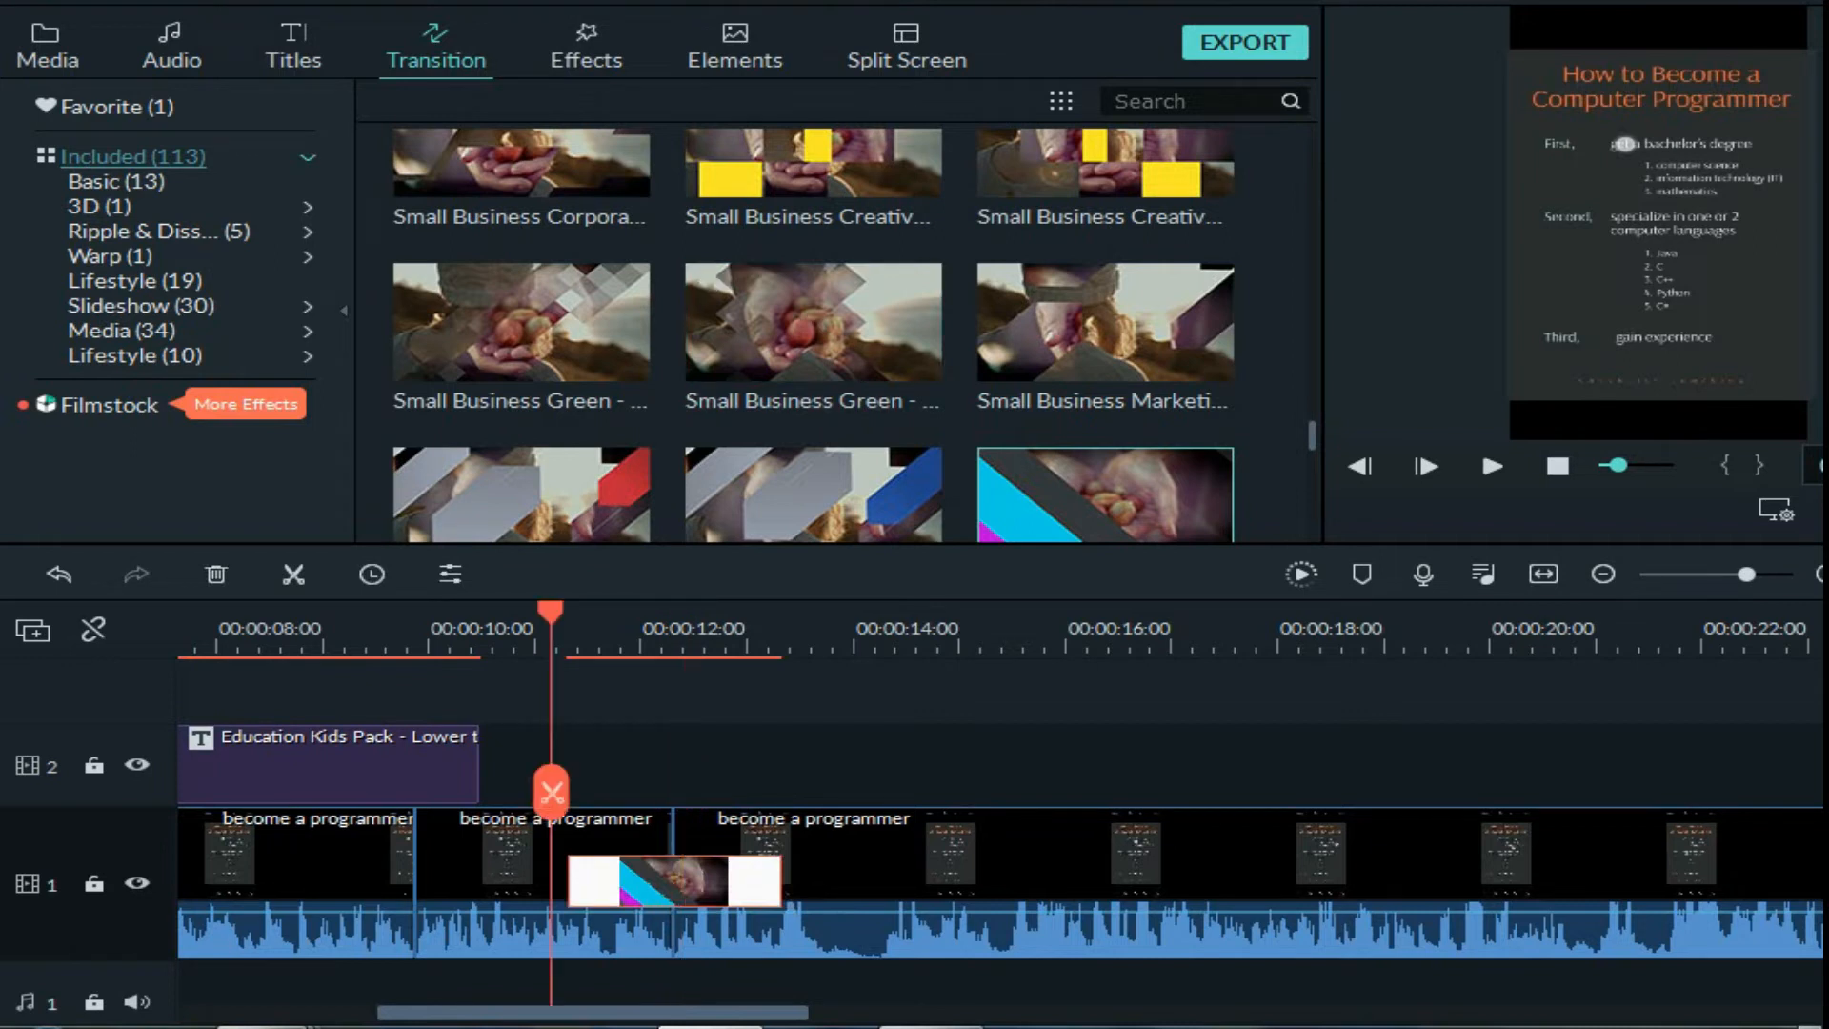
key("space")
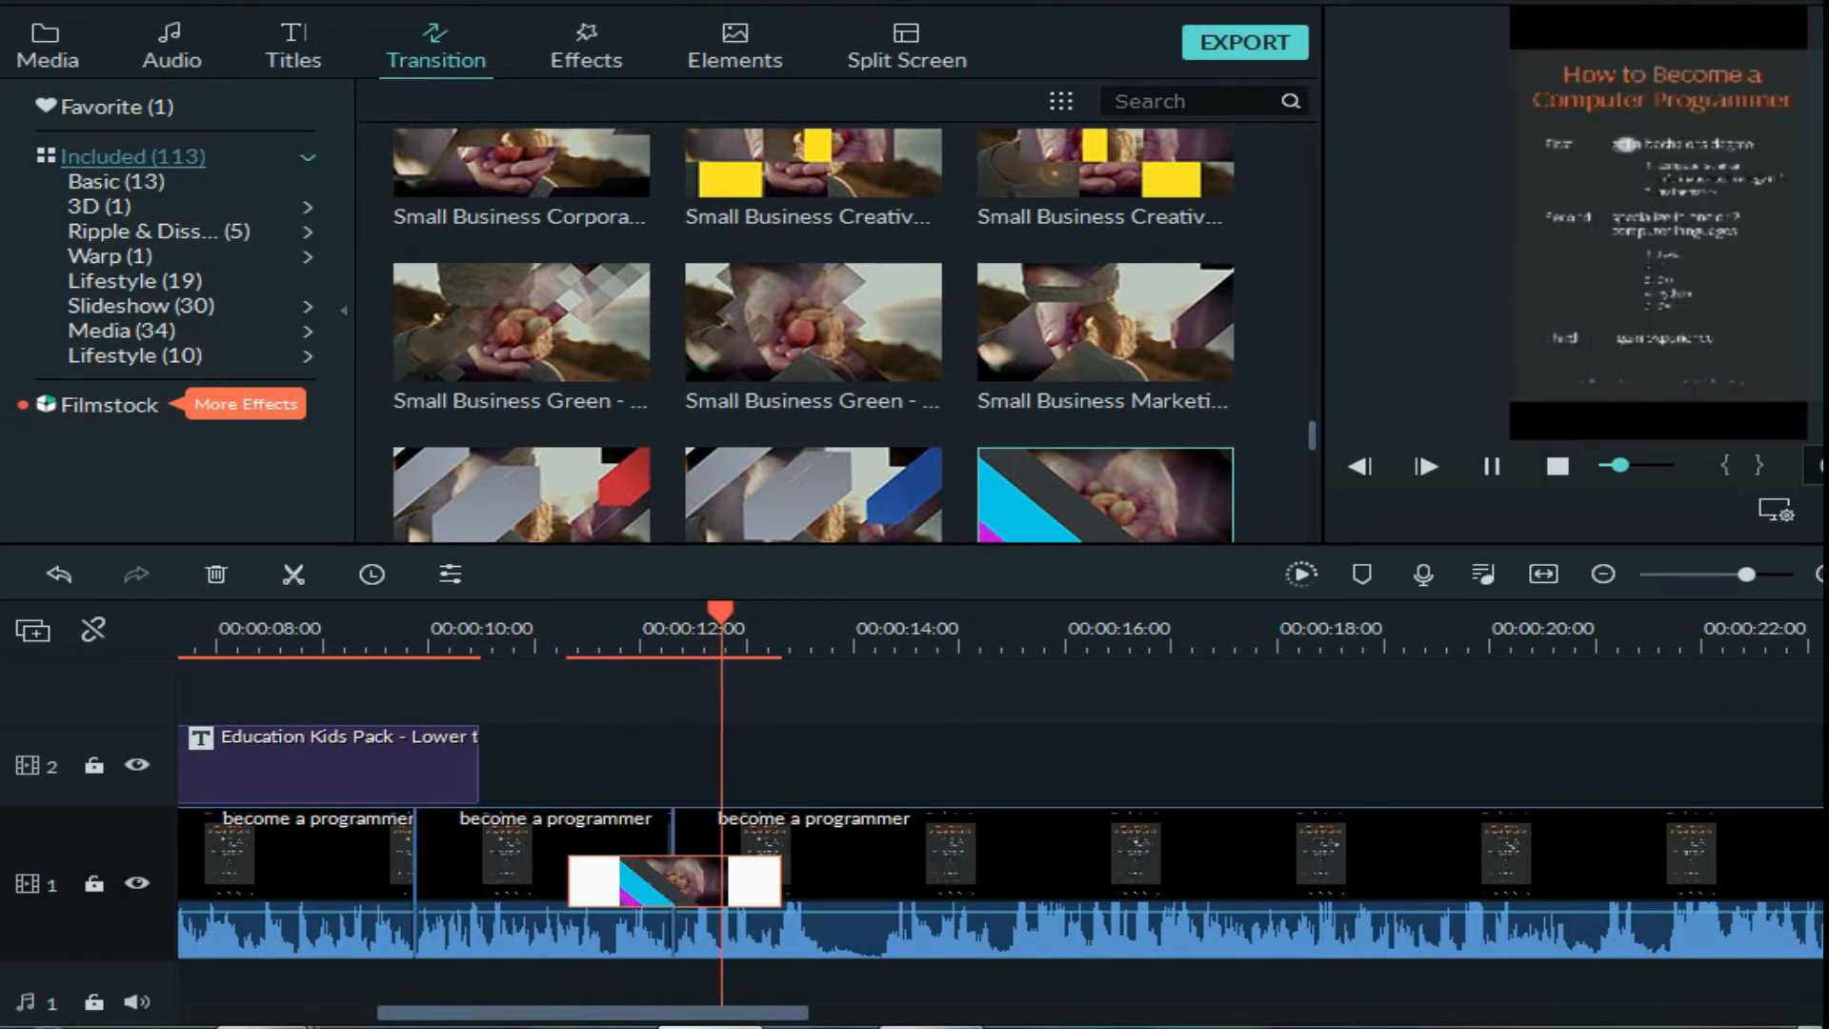
key("space")
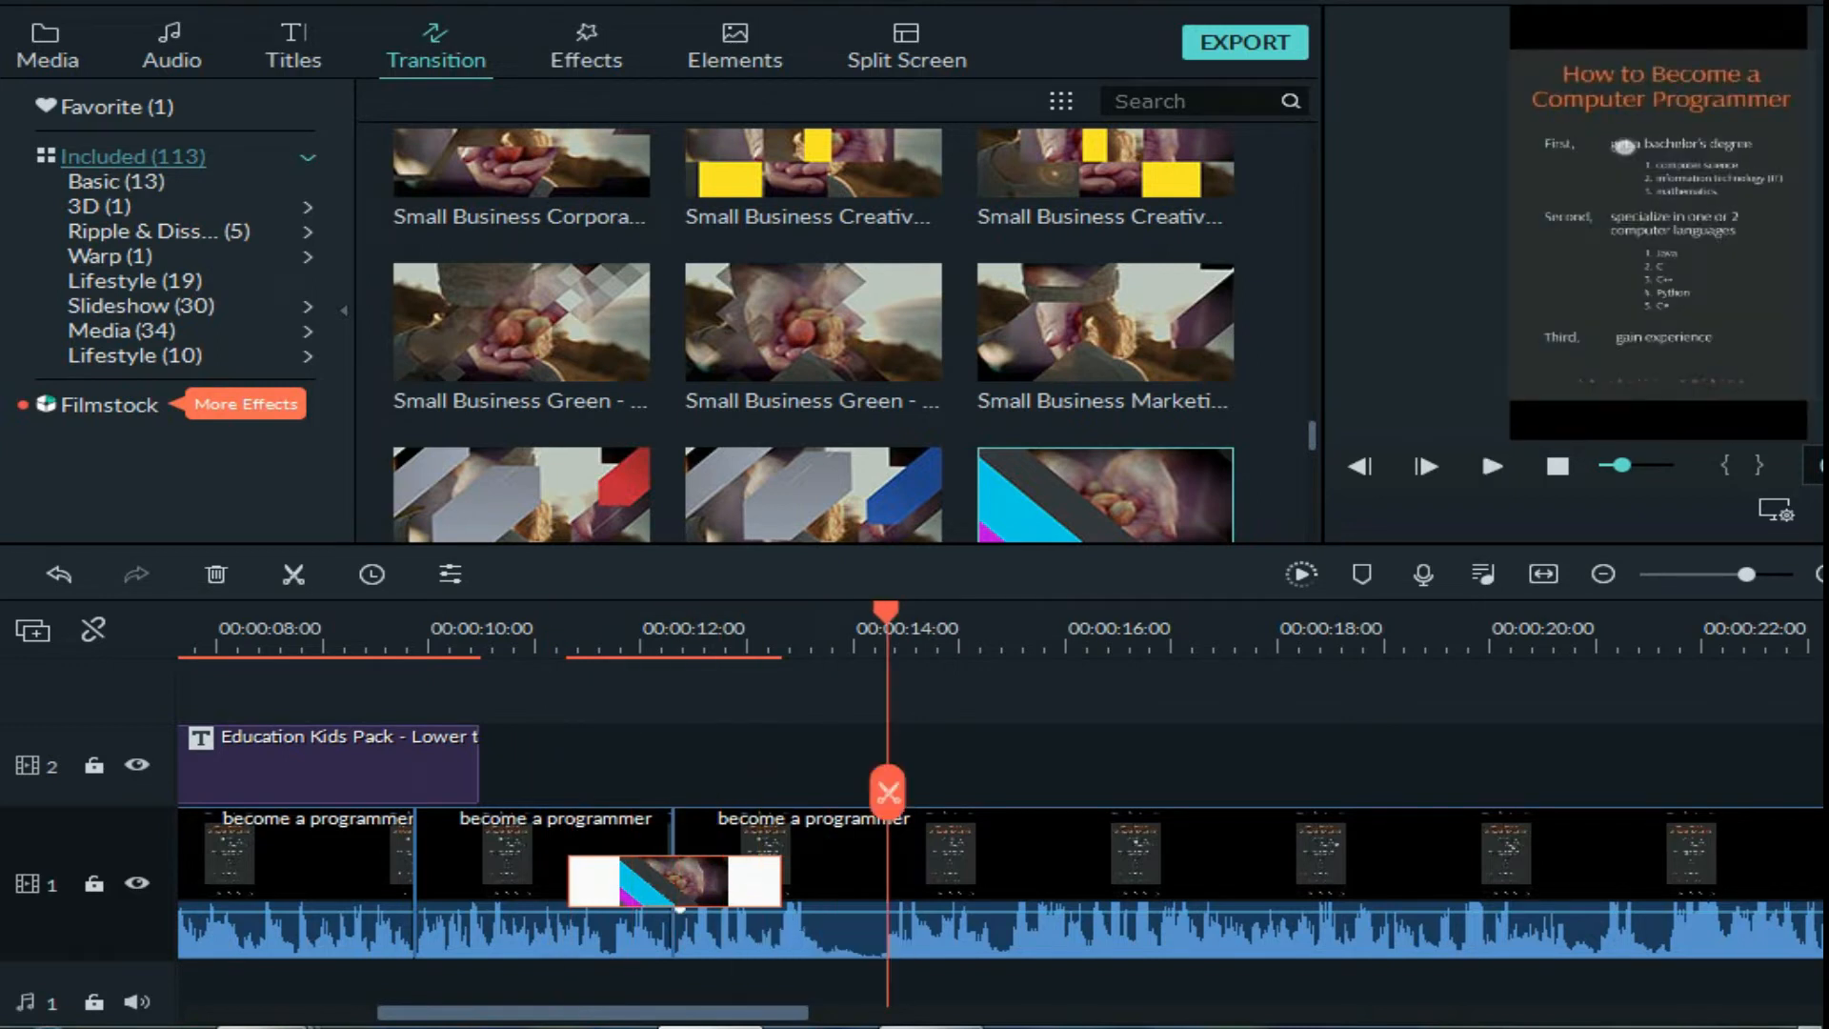
key("Delete")
Try a Travel Memories transition on the cut between the video clips at about 12.3 seconds.
scroll(812, 320, "down", 3)
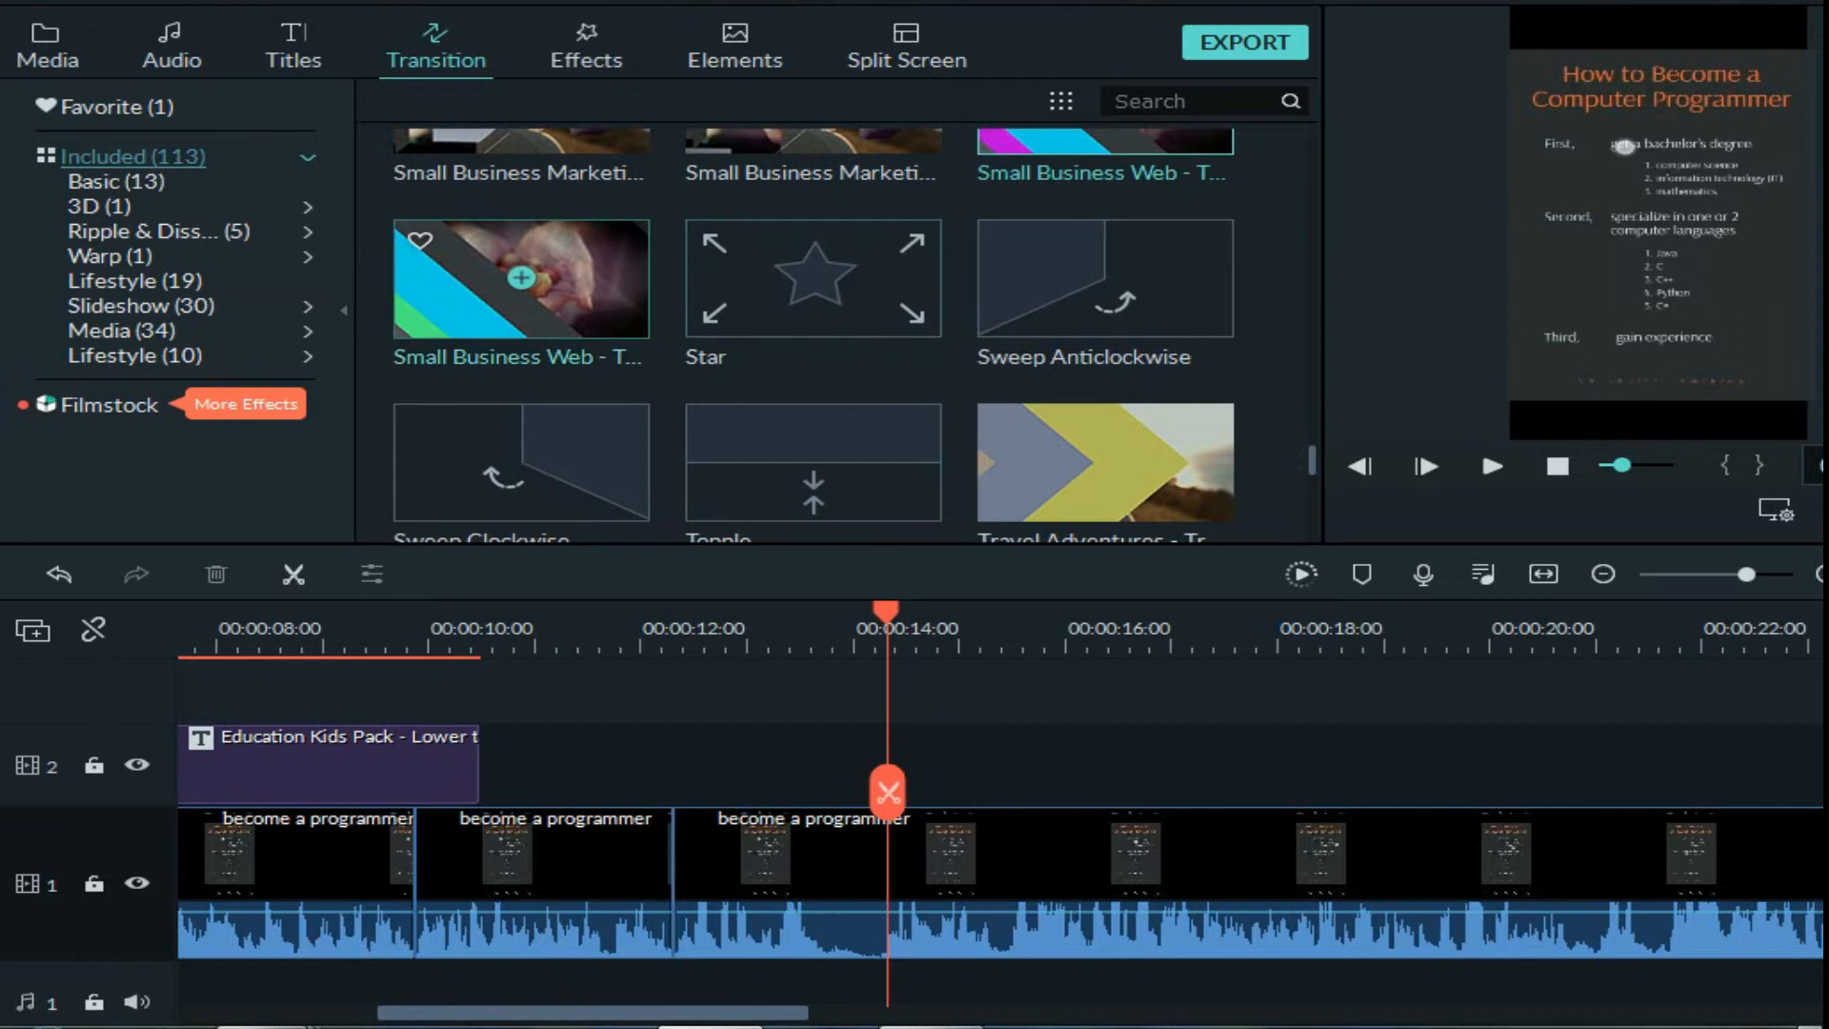
scroll(523, 286, "up", 3)
scroll(812, 333, "up", 20)
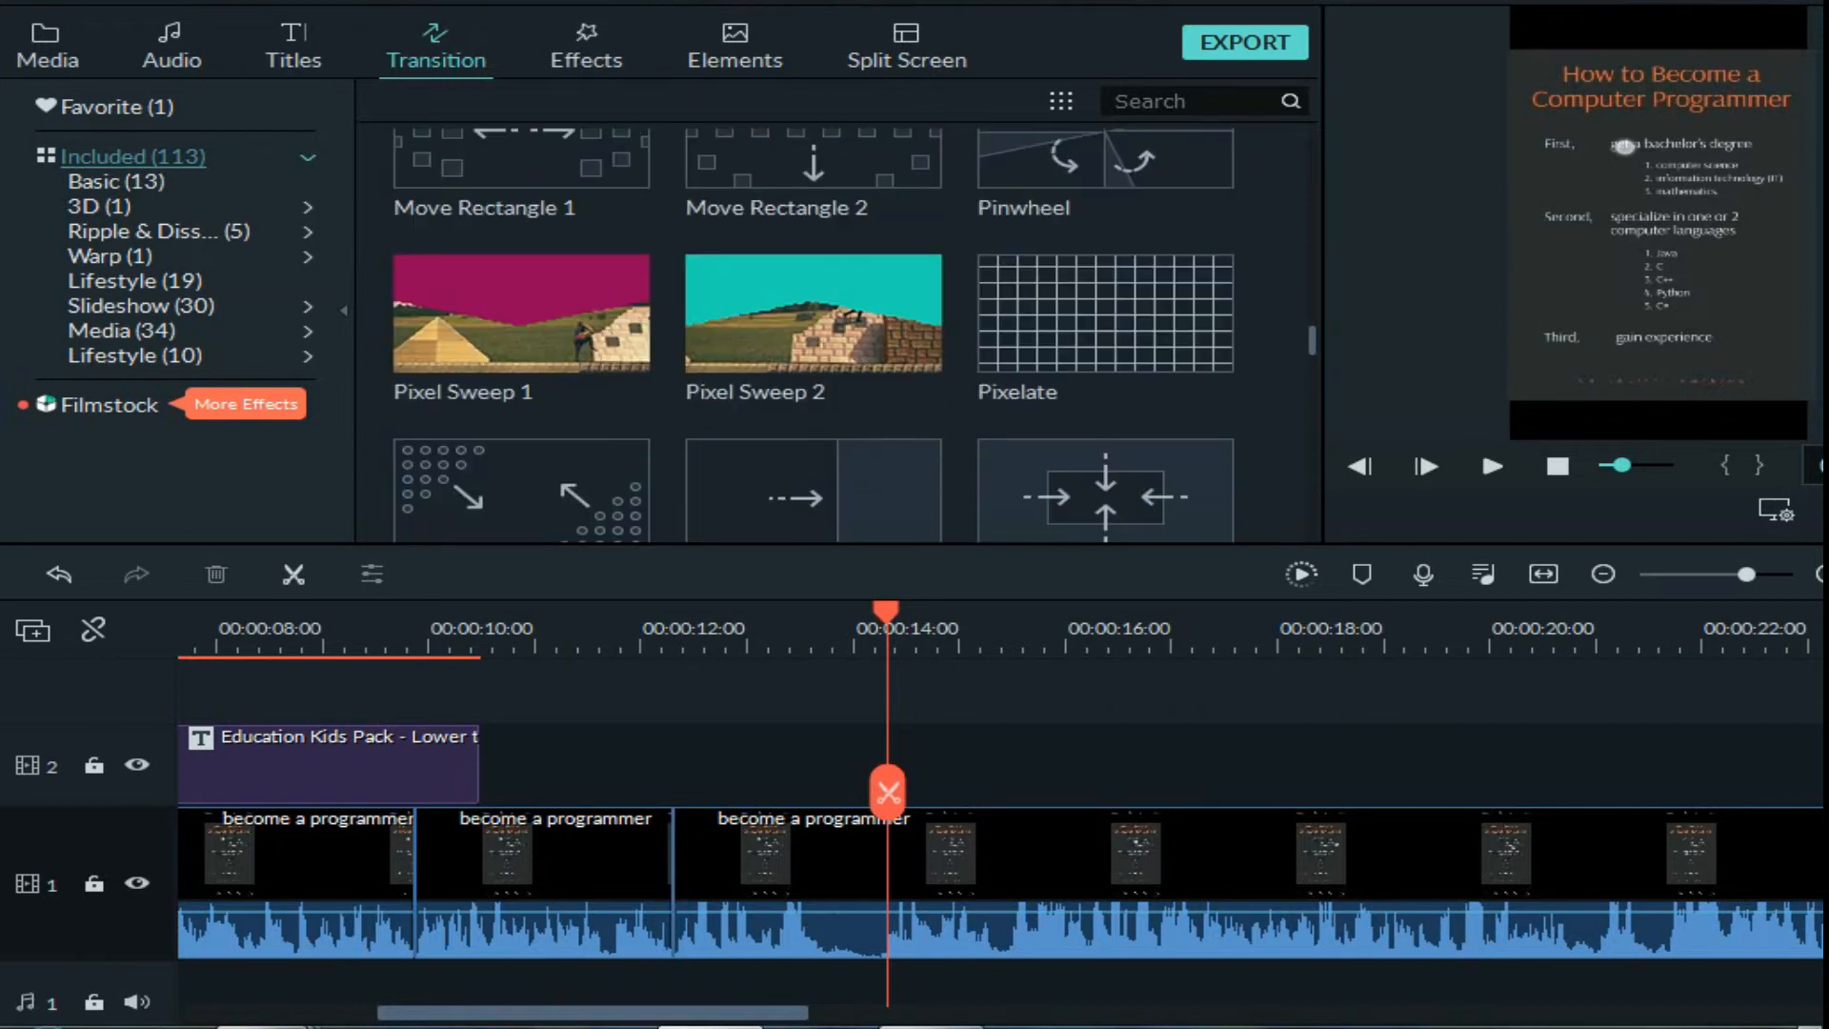
scroll(813, 333, "up", 20)
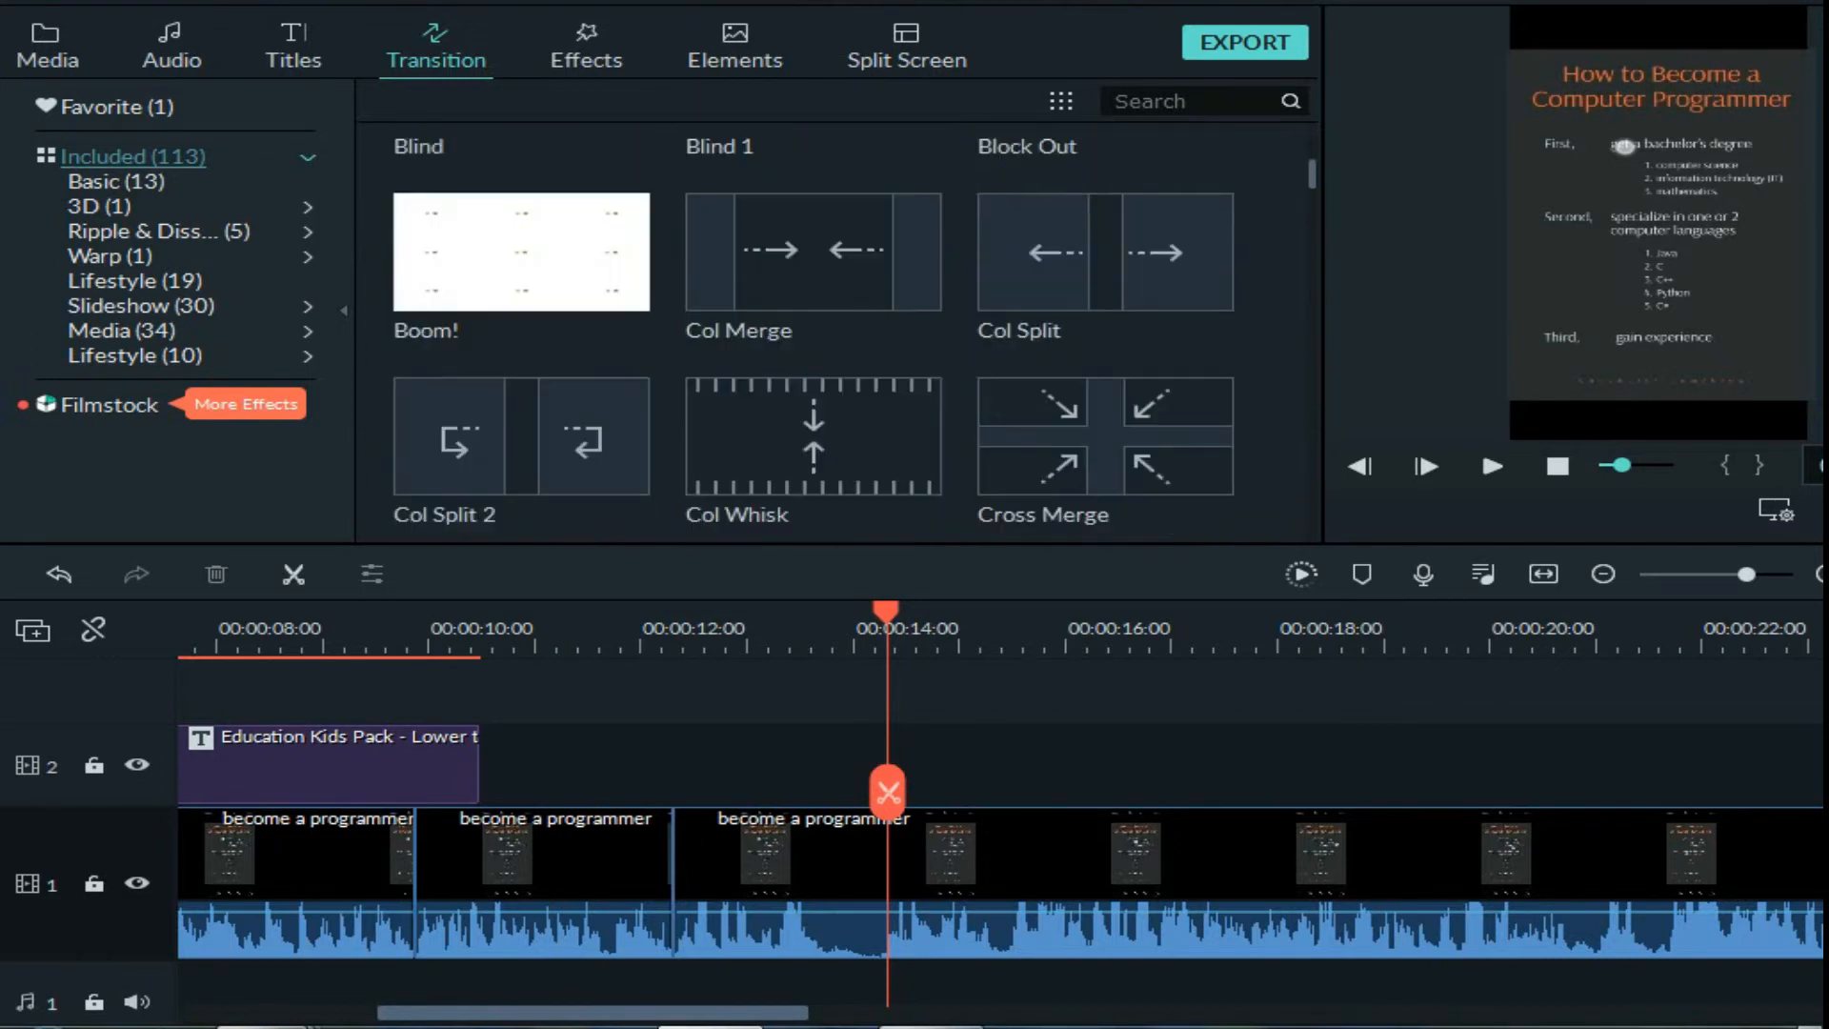
scroll(812, 333, "down", 20)
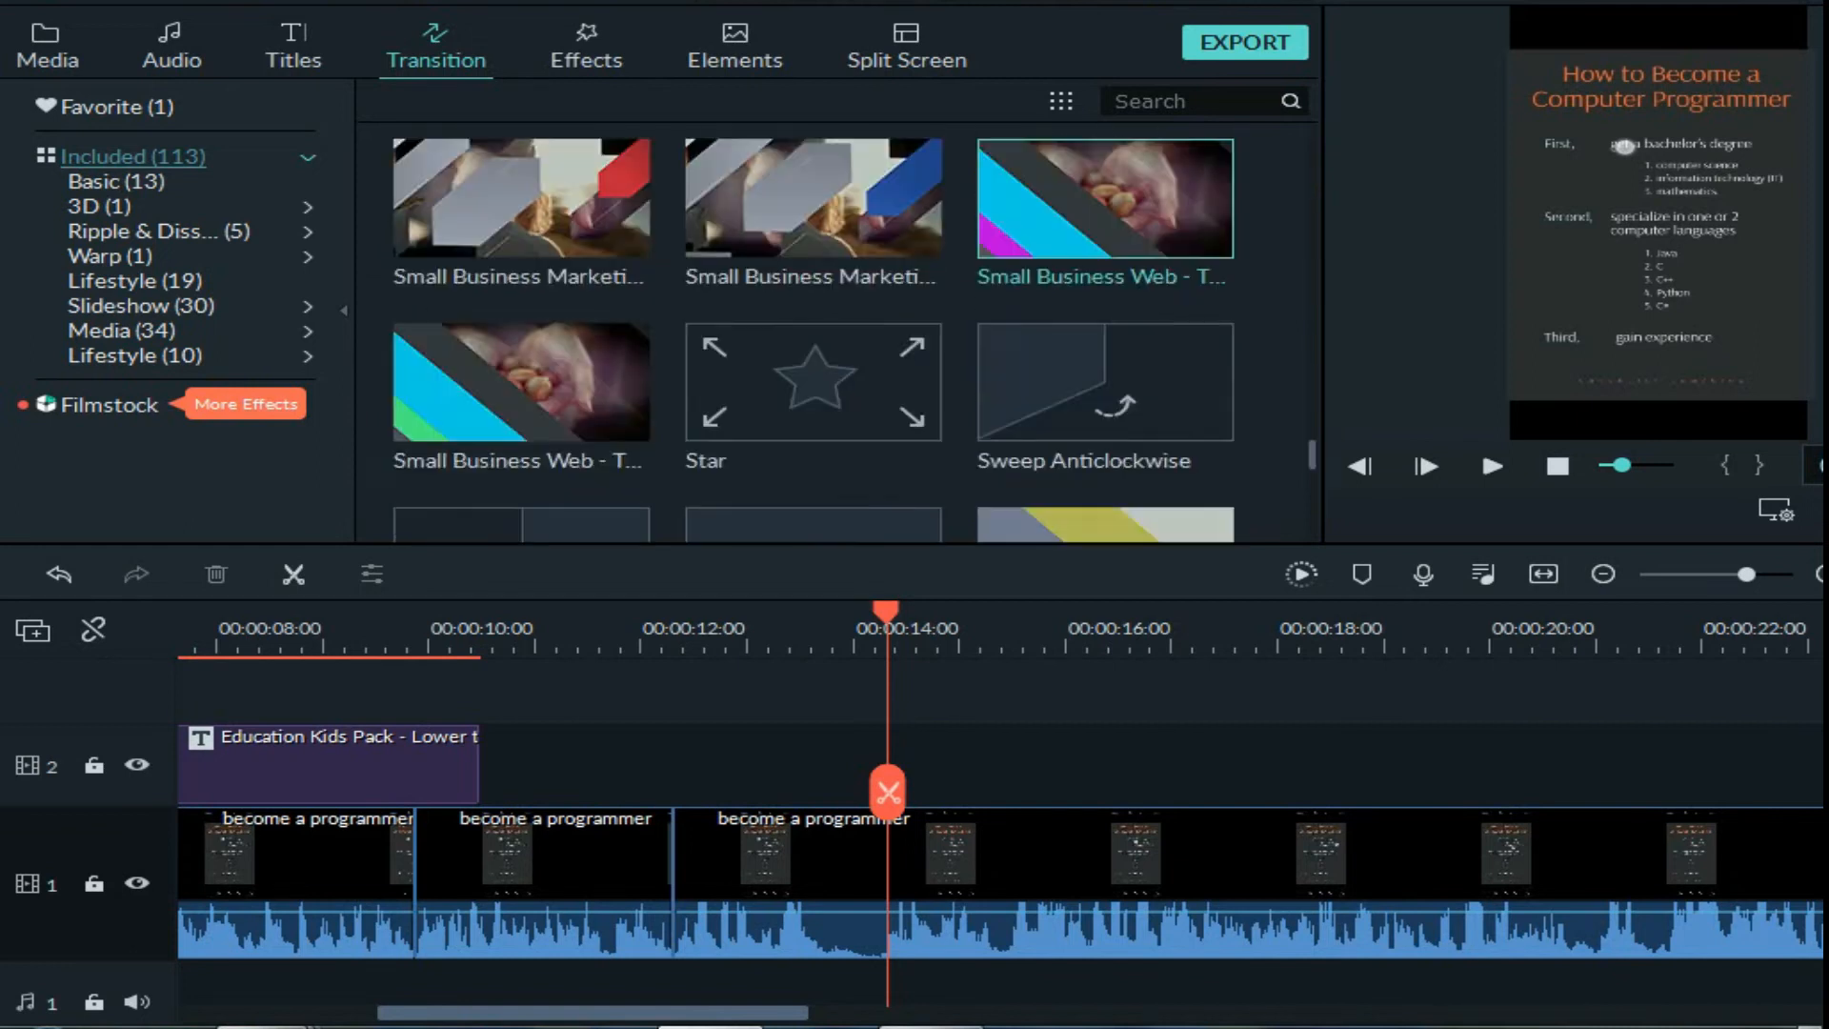
scroll(812, 334, "up", 3)
left_click_drag(803, 299, 675, 880)
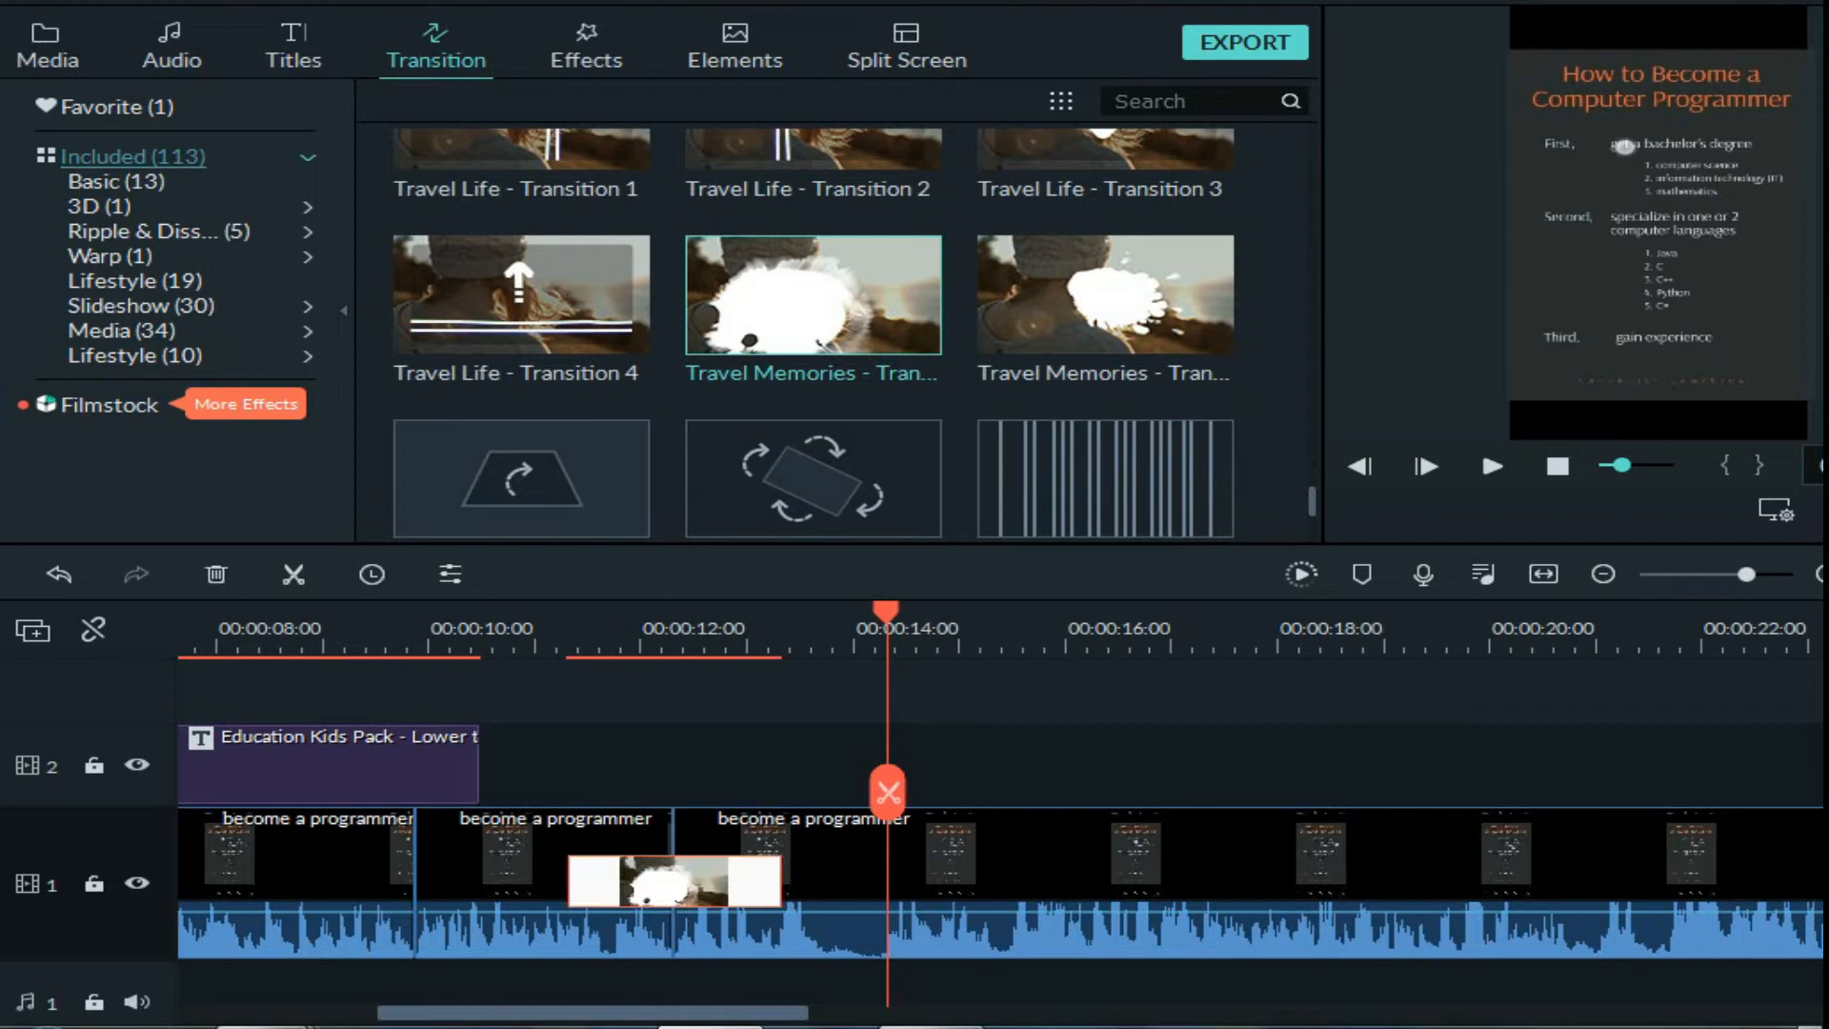
Play through the Travel Memories transition from just before the cut, and delete it.
left_click(557, 633)
key("space")
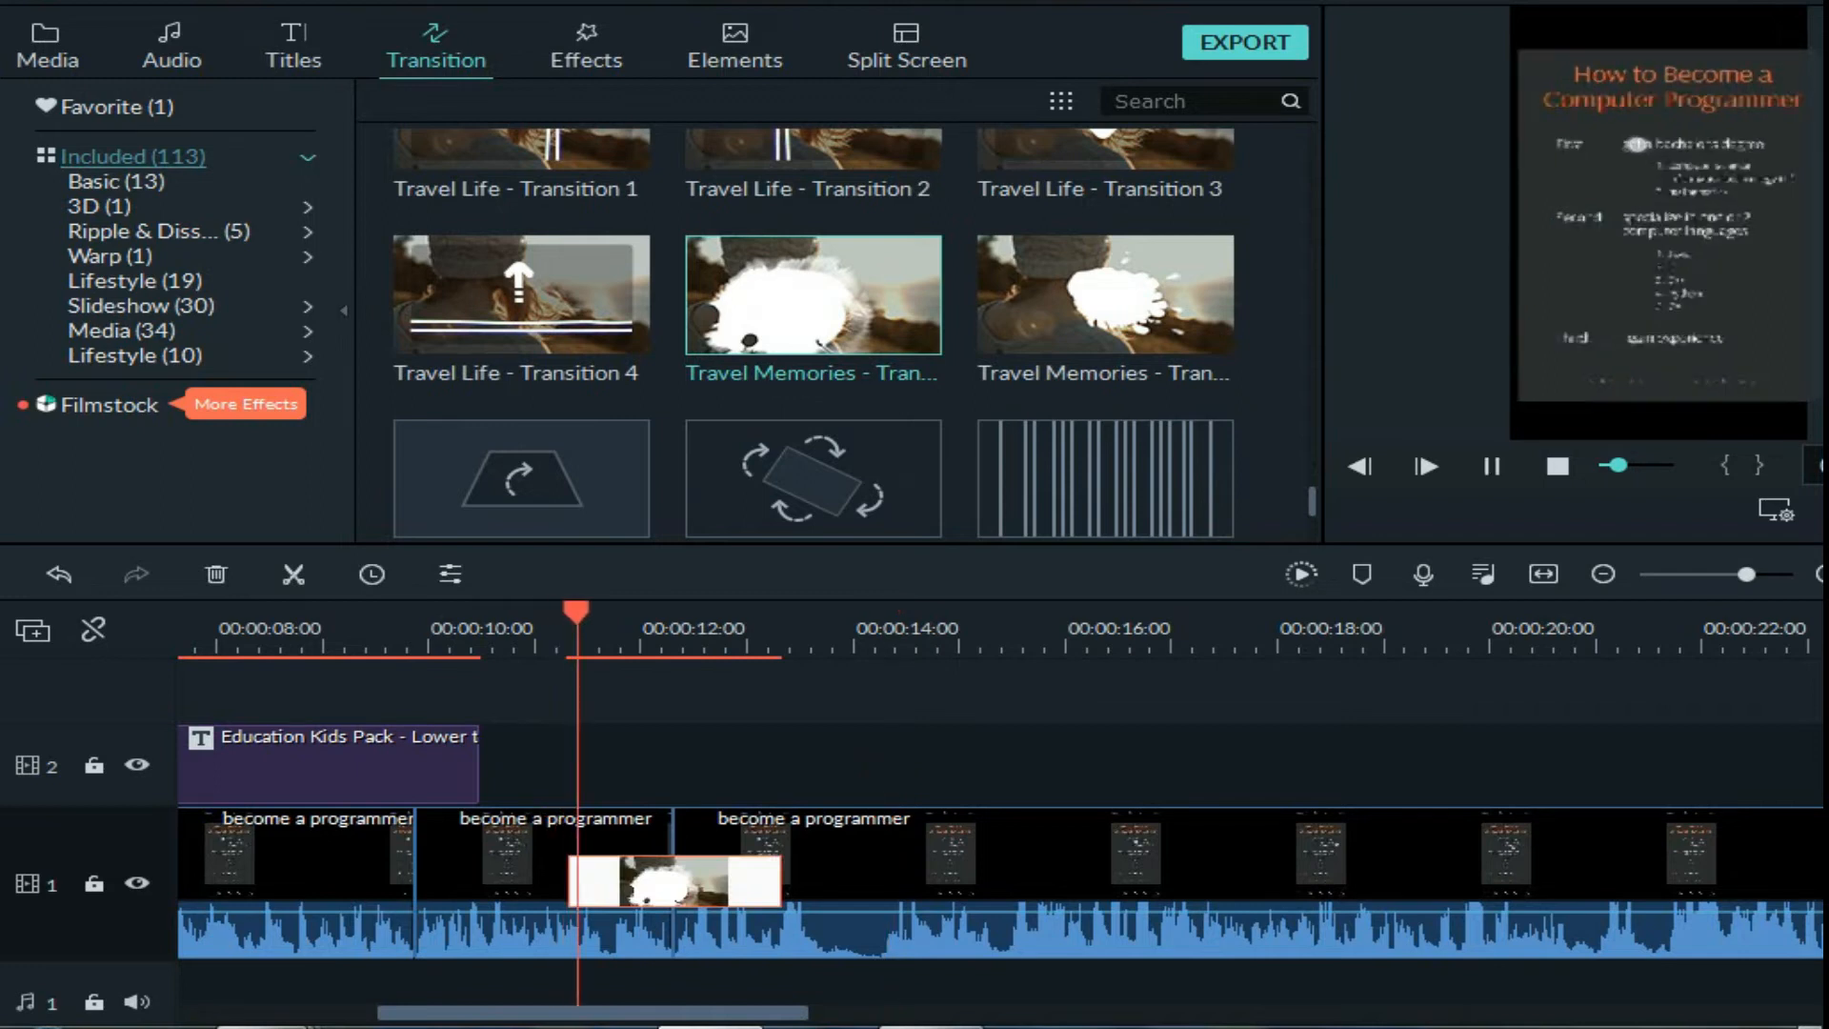
key("space")
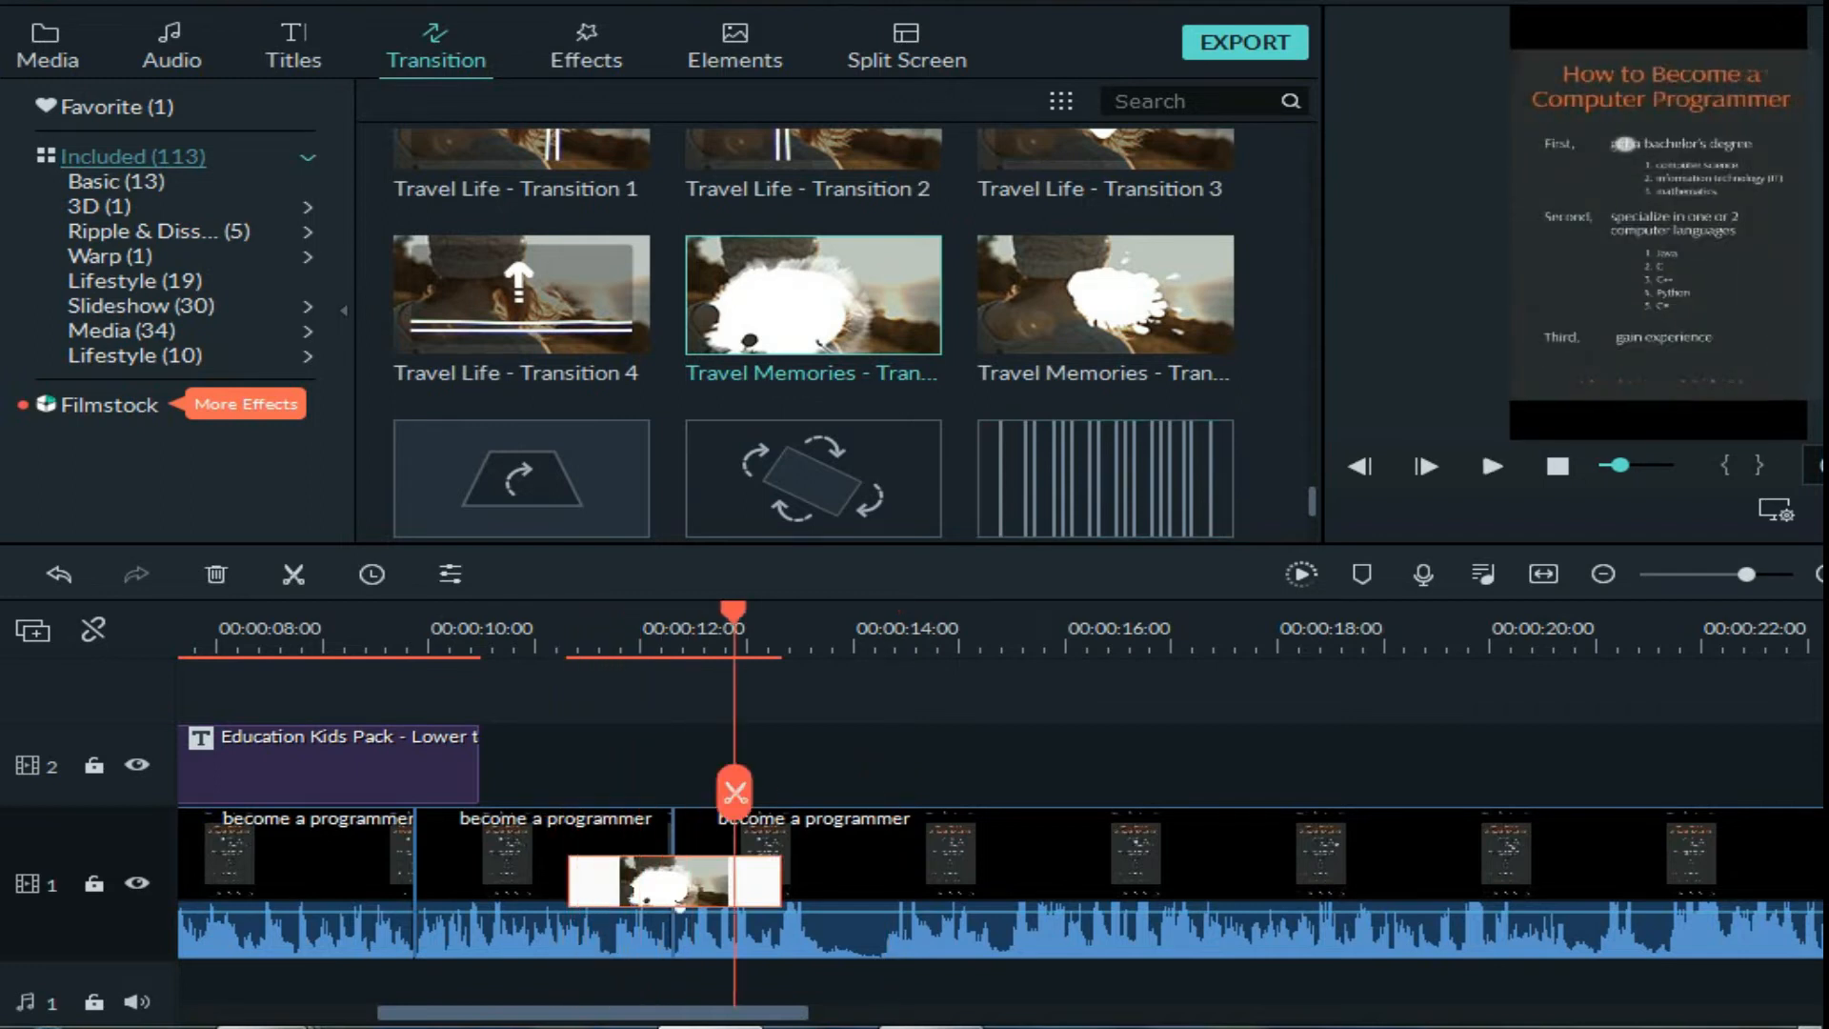
key("Delete")
left_click_drag(705, 1012, 711, 1012)
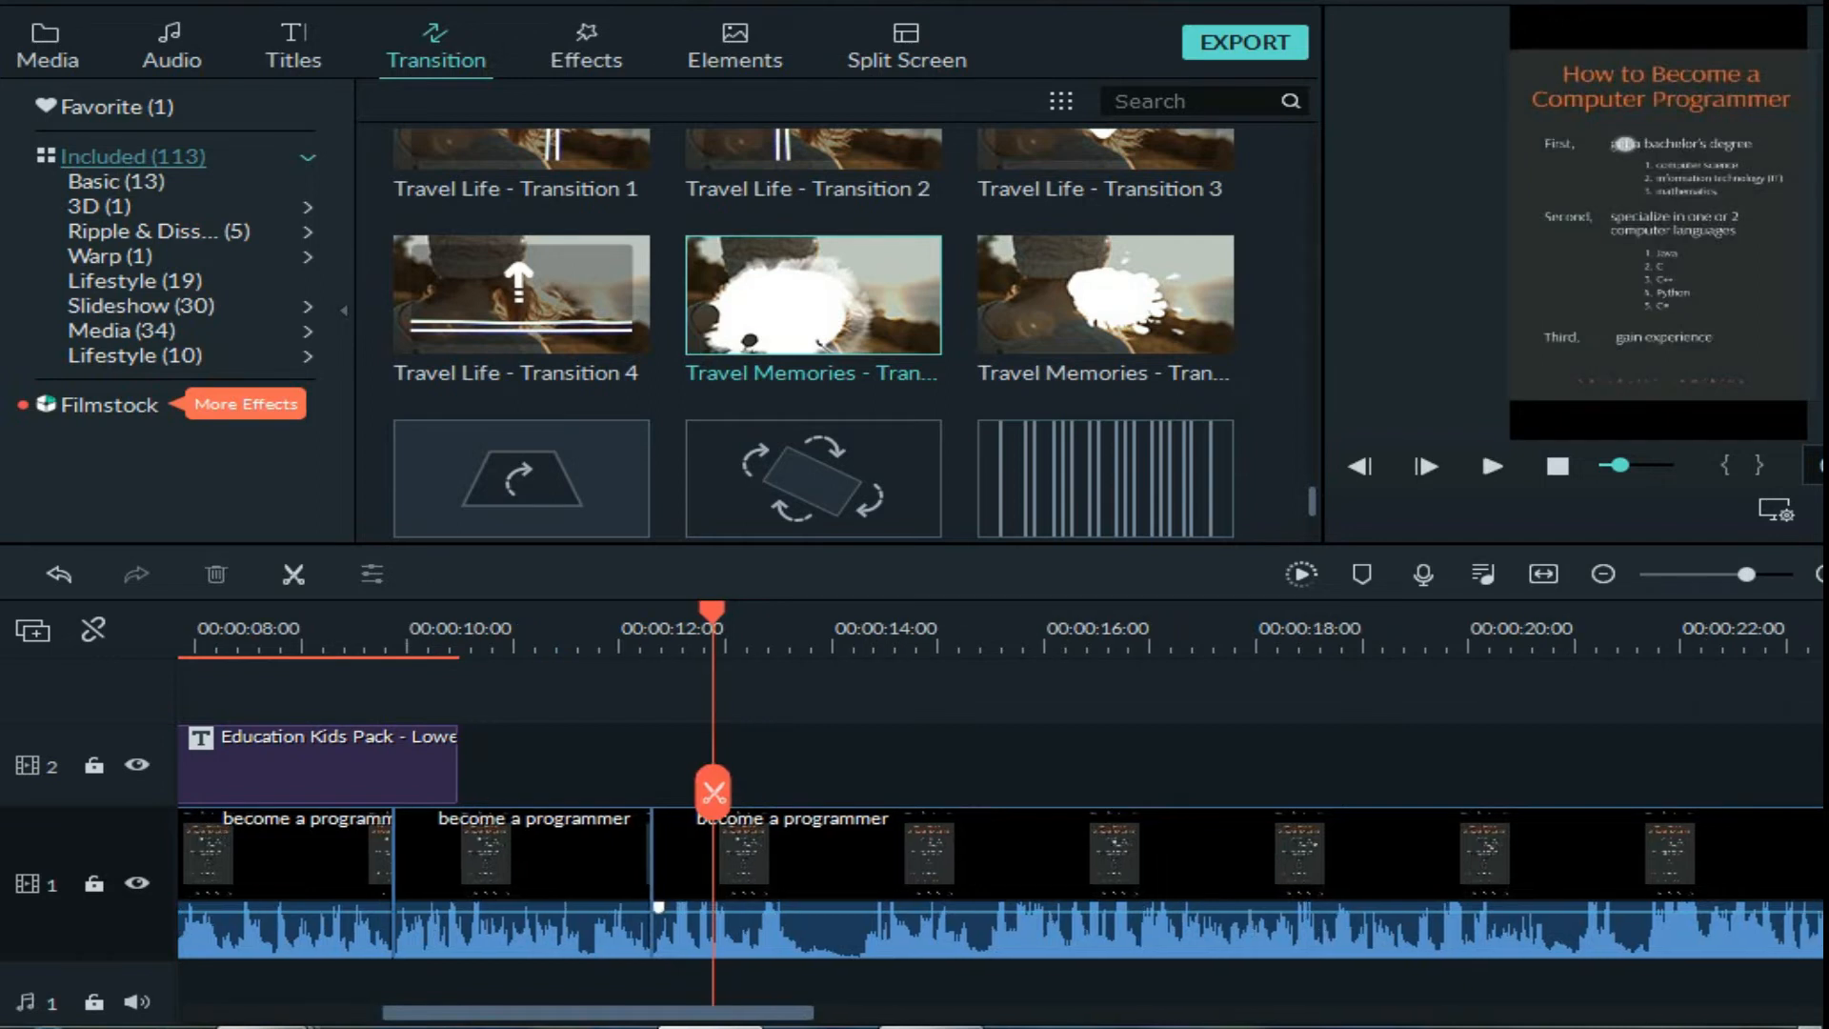
scroll(810, 333, "down", 10)
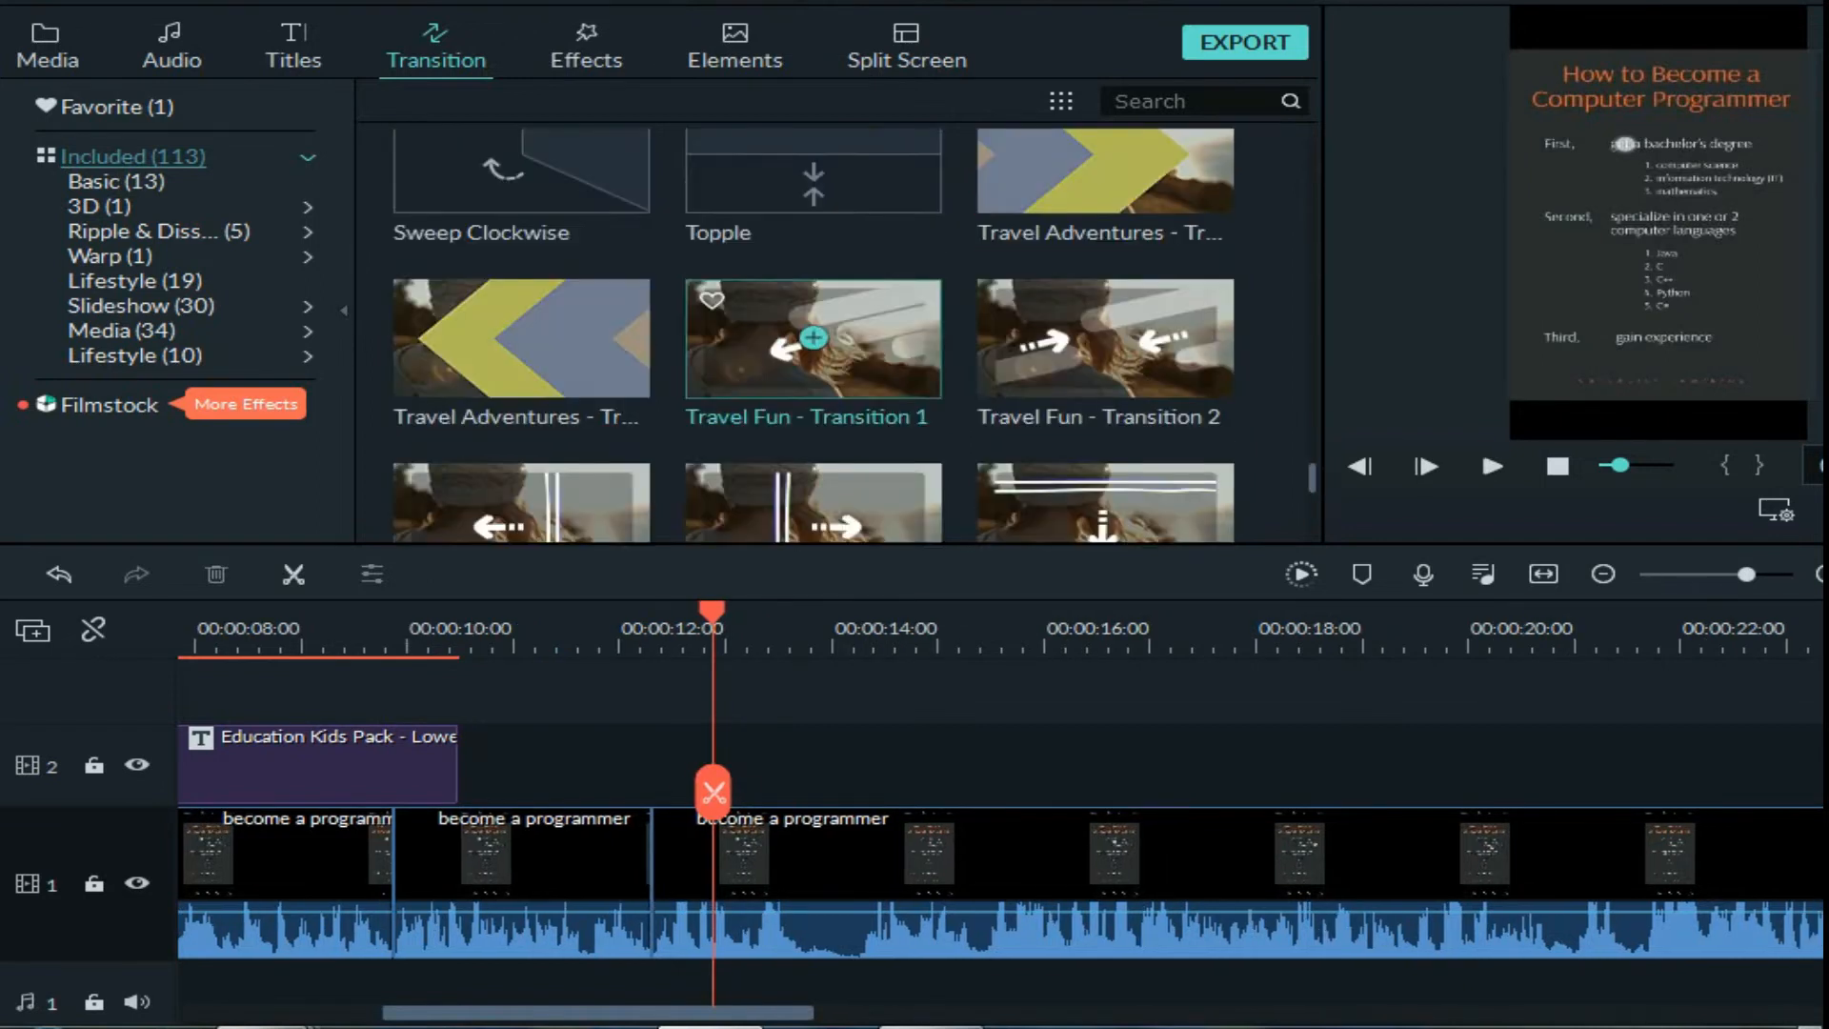
scroll(810, 333, "up", 5)
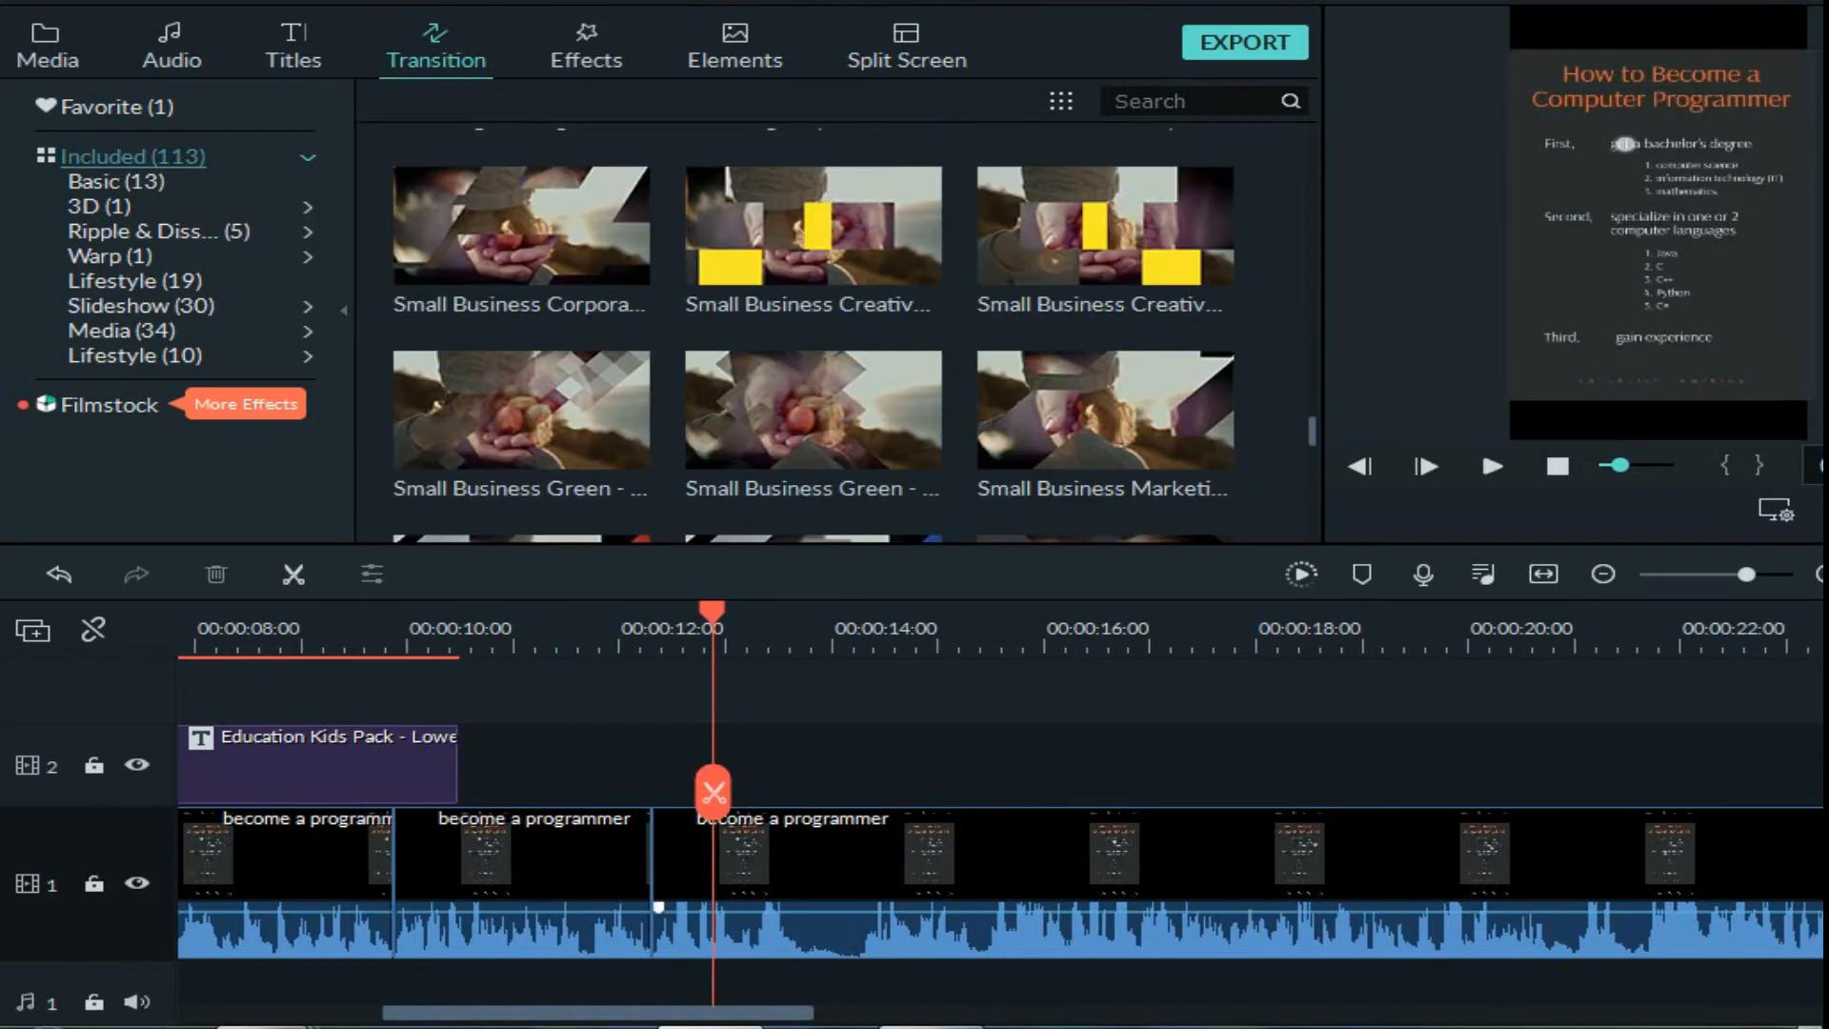
left_click_drag(598, 1012, 680, 1012)
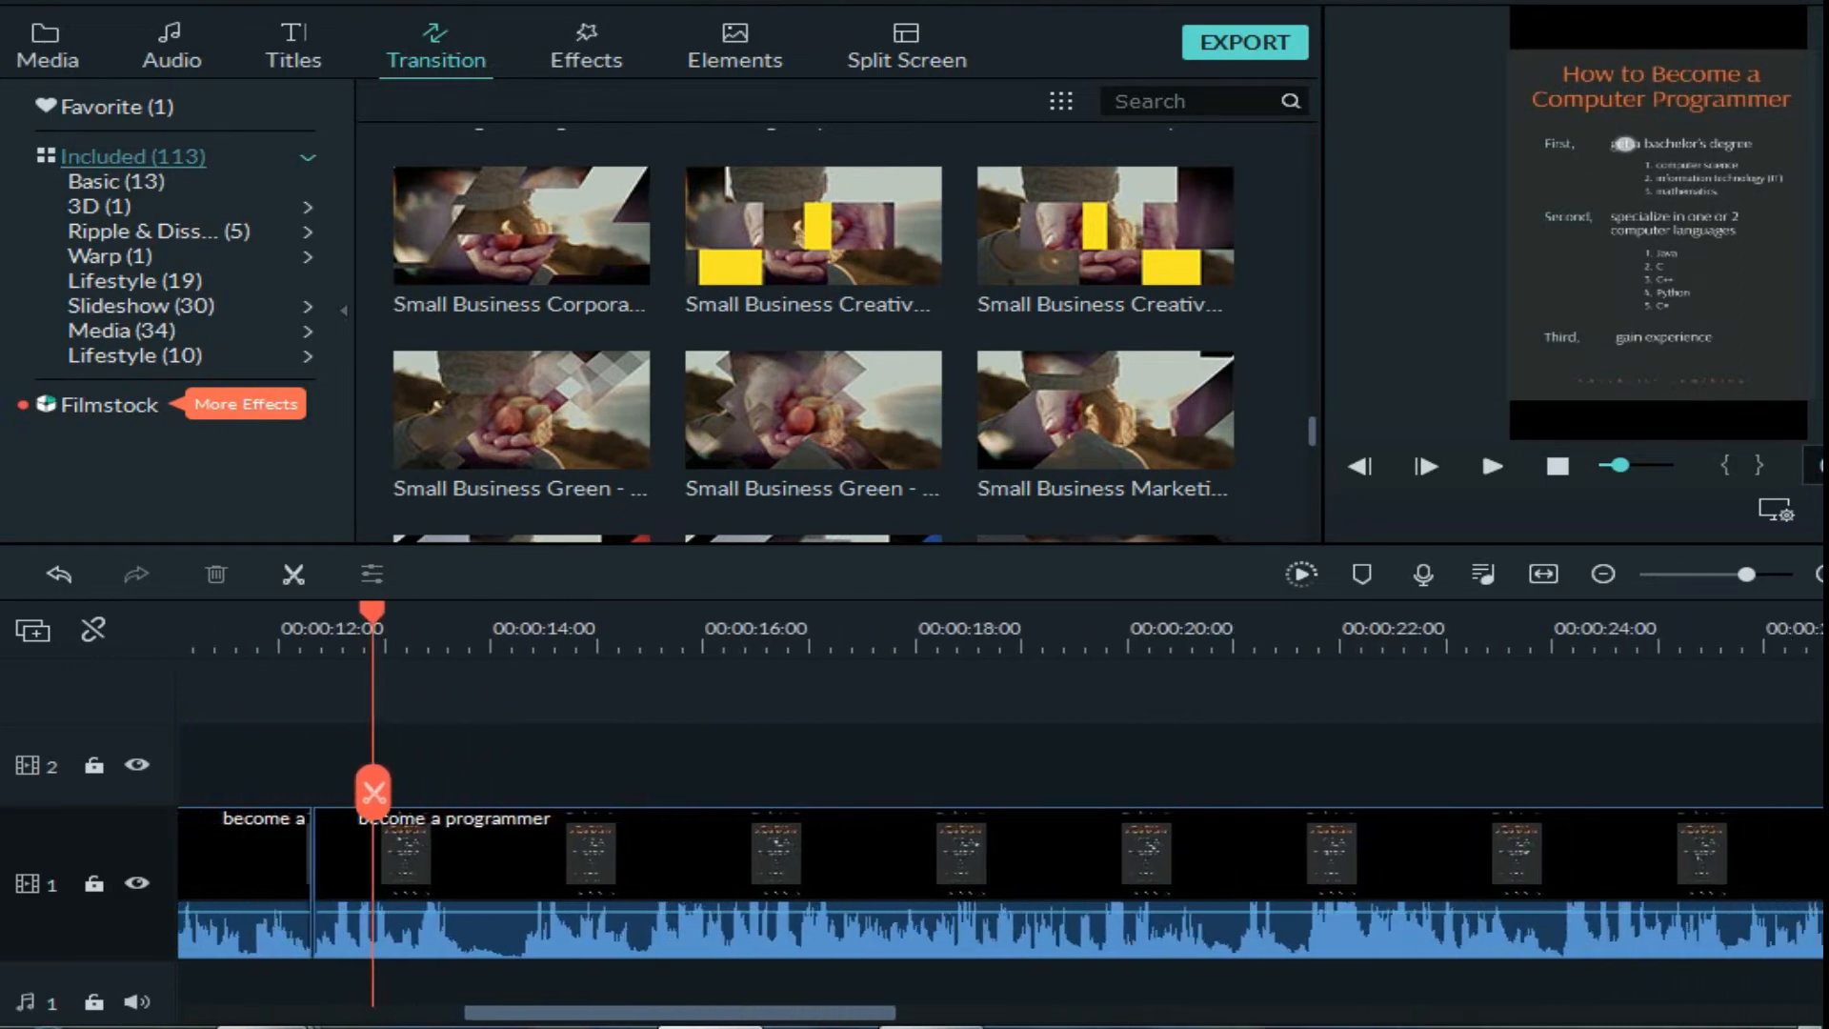
left_click(522, 640)
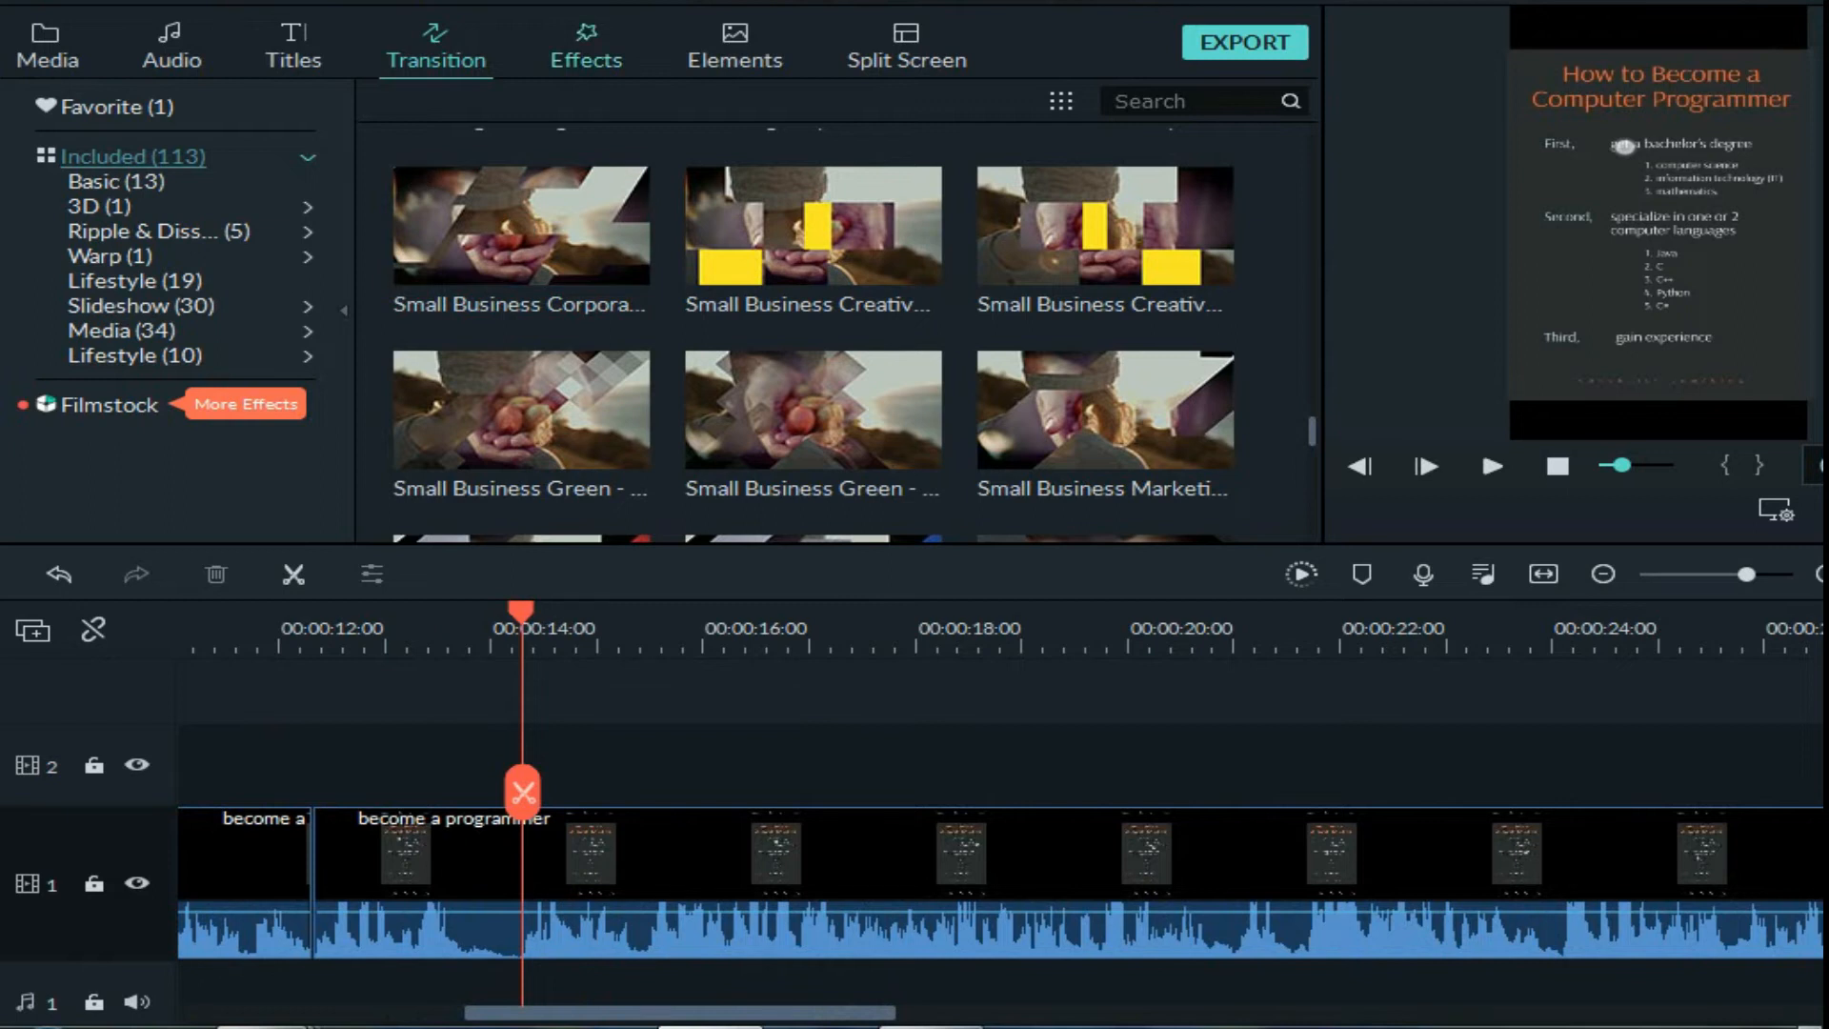
Add the Aqua 2 effect at the very start of the timeline, on a new track 3 above the titles.
left_click(586, 48)
left_click_drag(657, 1013, 372, 1013)
scroll(1000, 843, "up", 1)
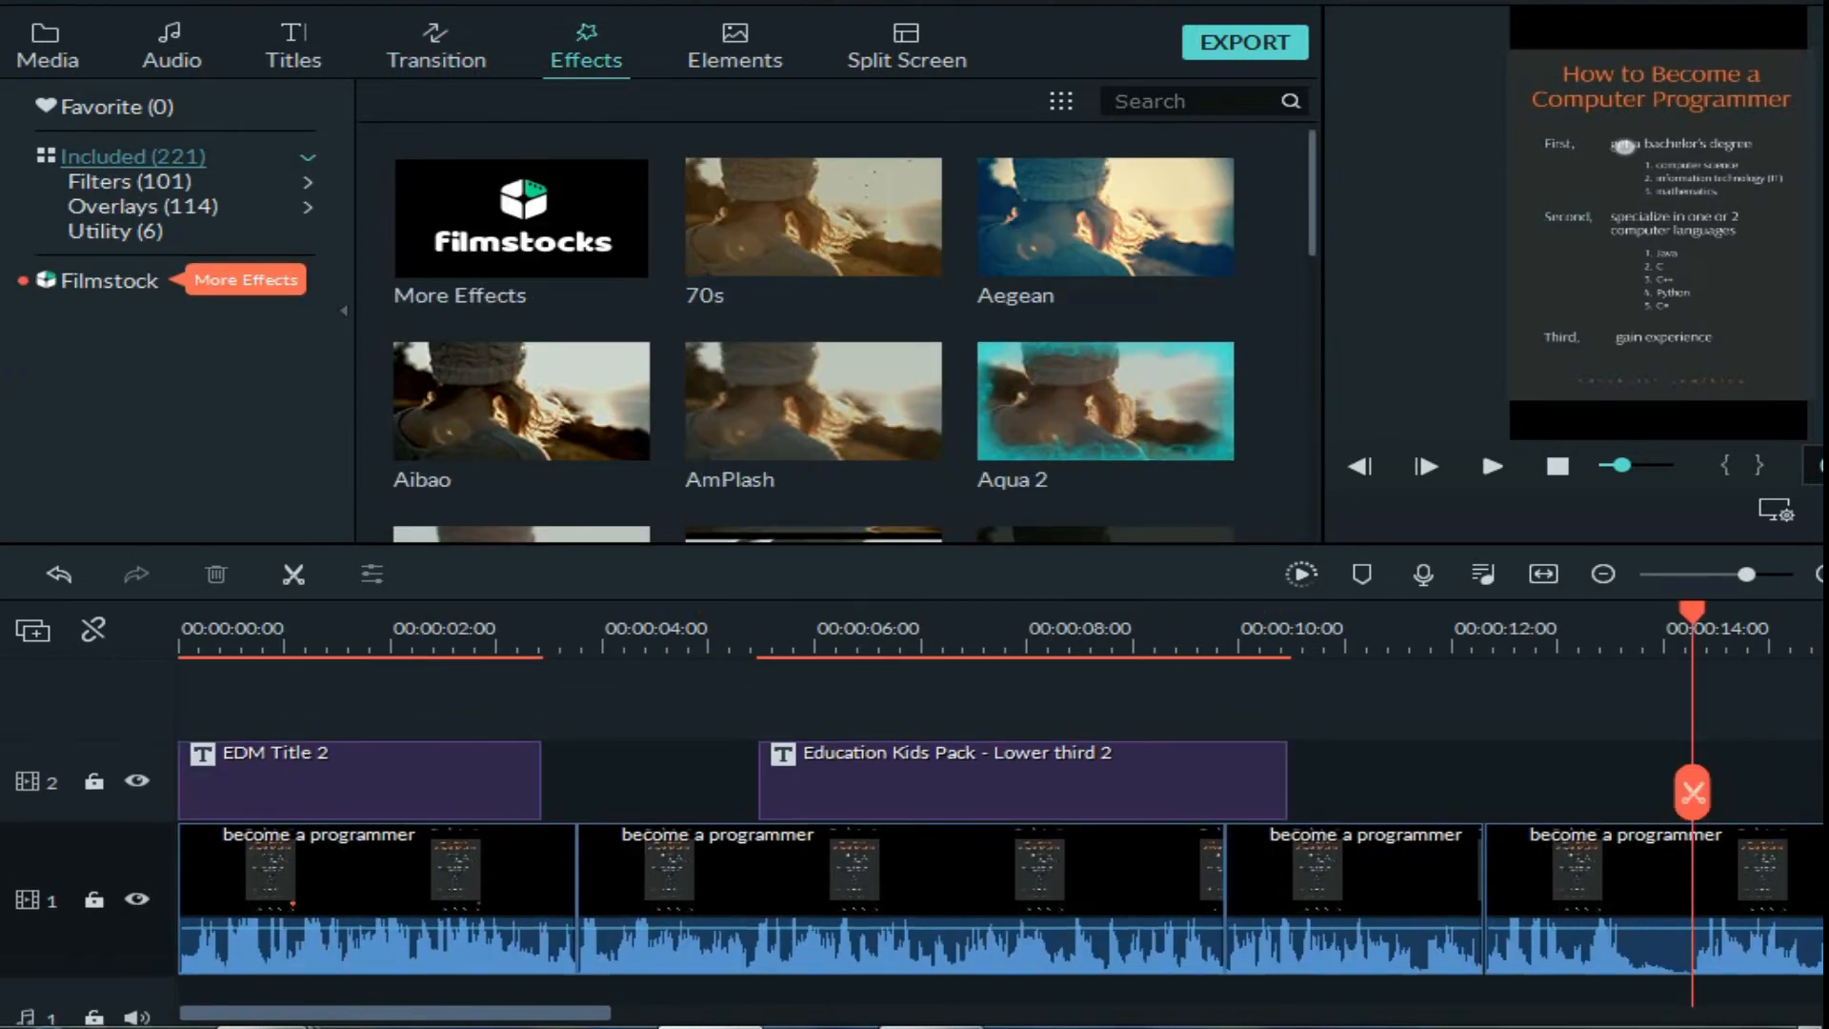
left_click_drag(1105, 409, 442, 700)
Hide title track 2 and play the opening of the video to preview the Aqua 2 effect.
left_click(190, 633)
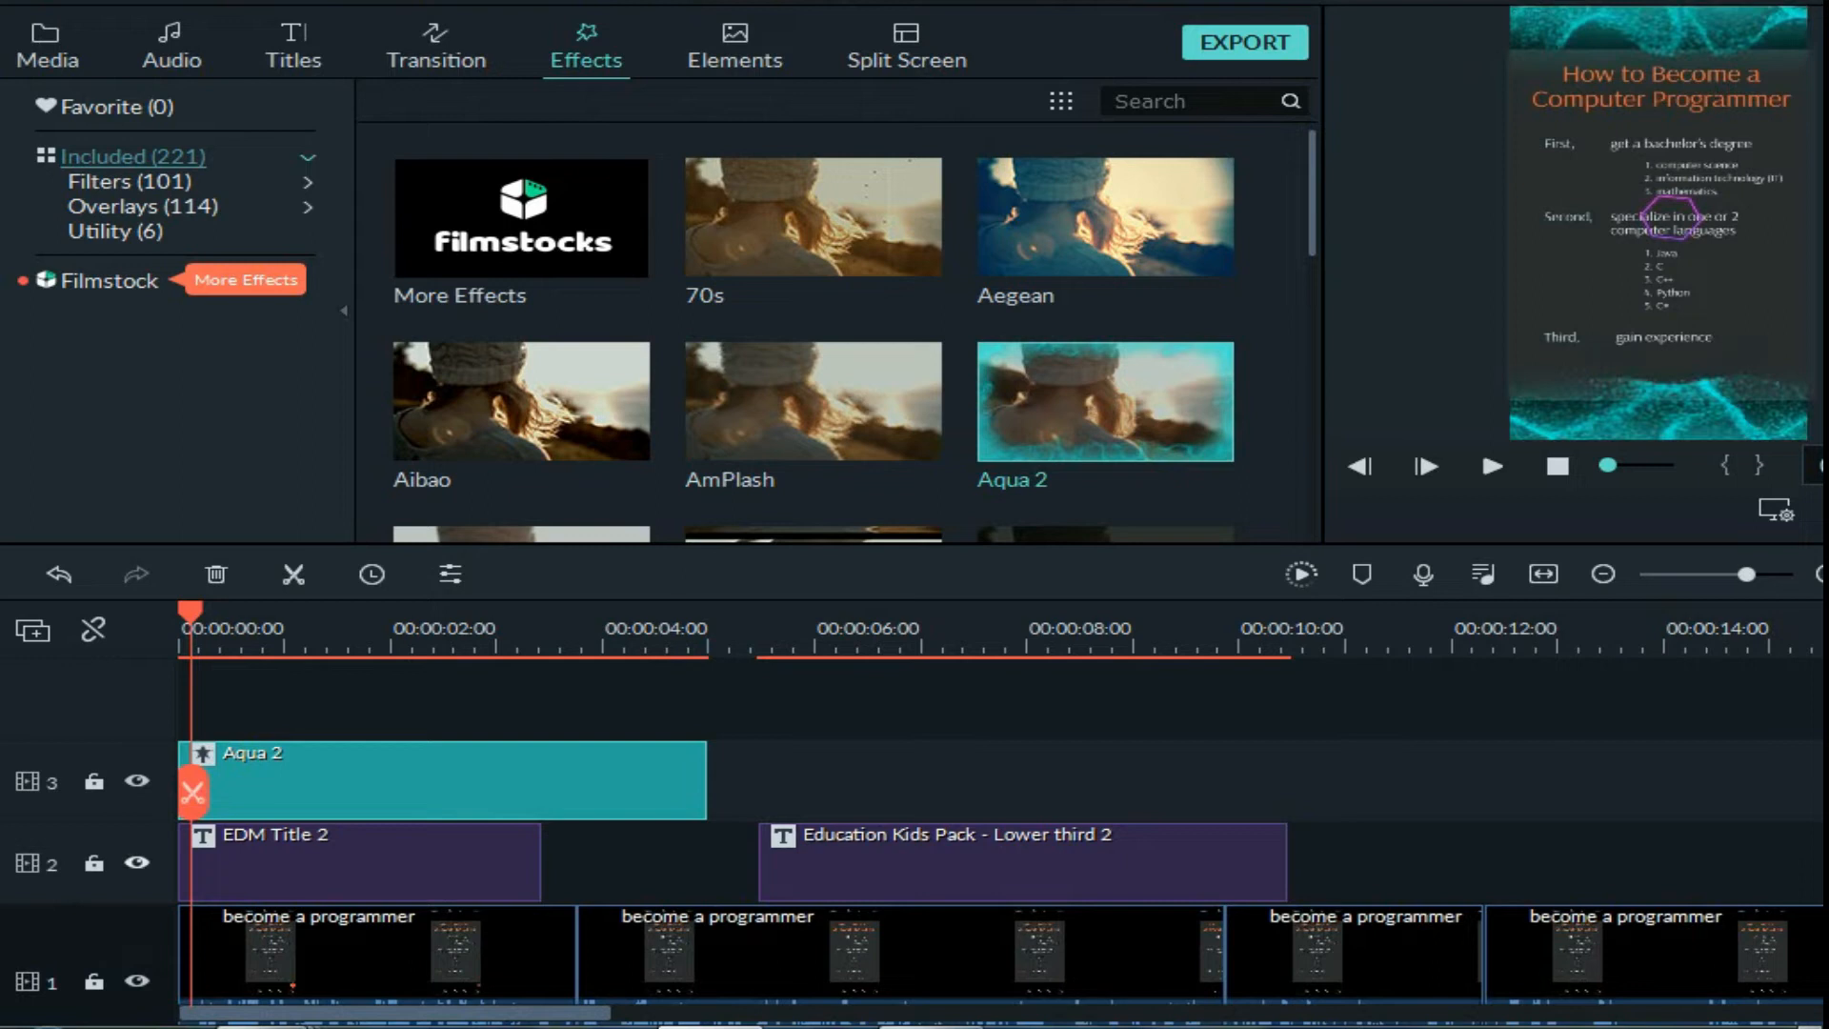
key("space")
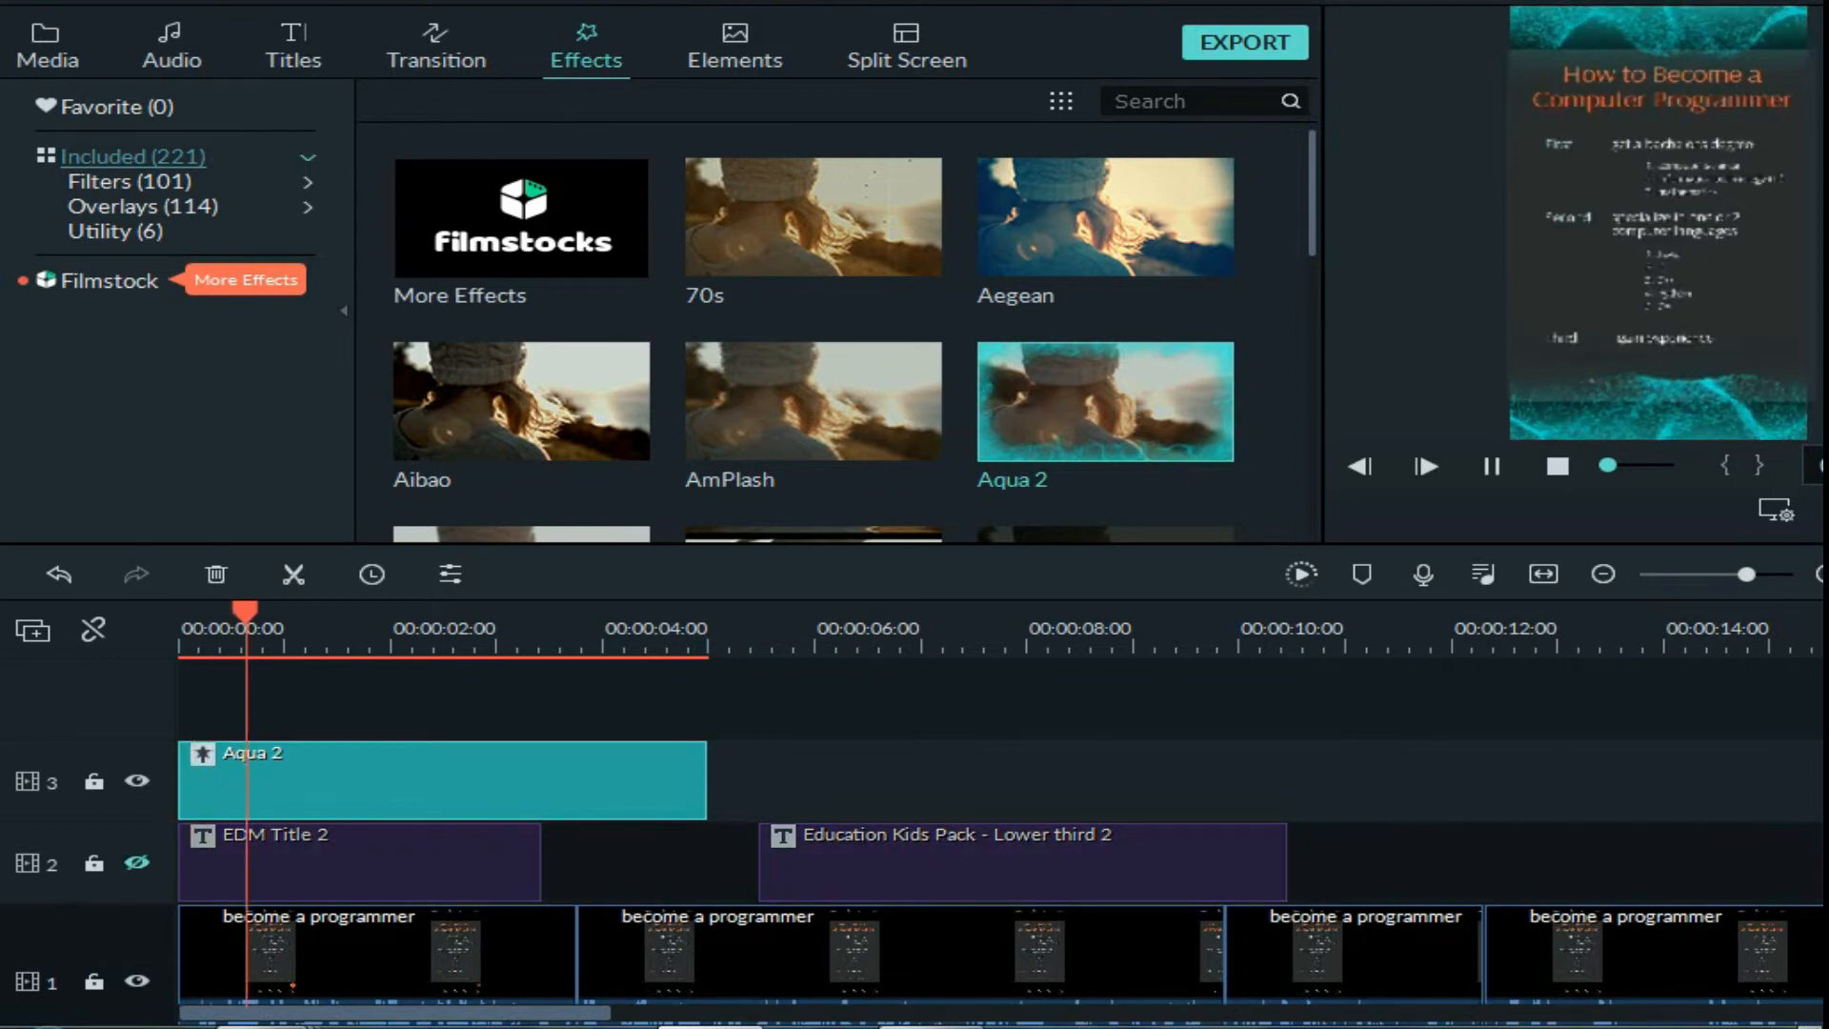
key("space")
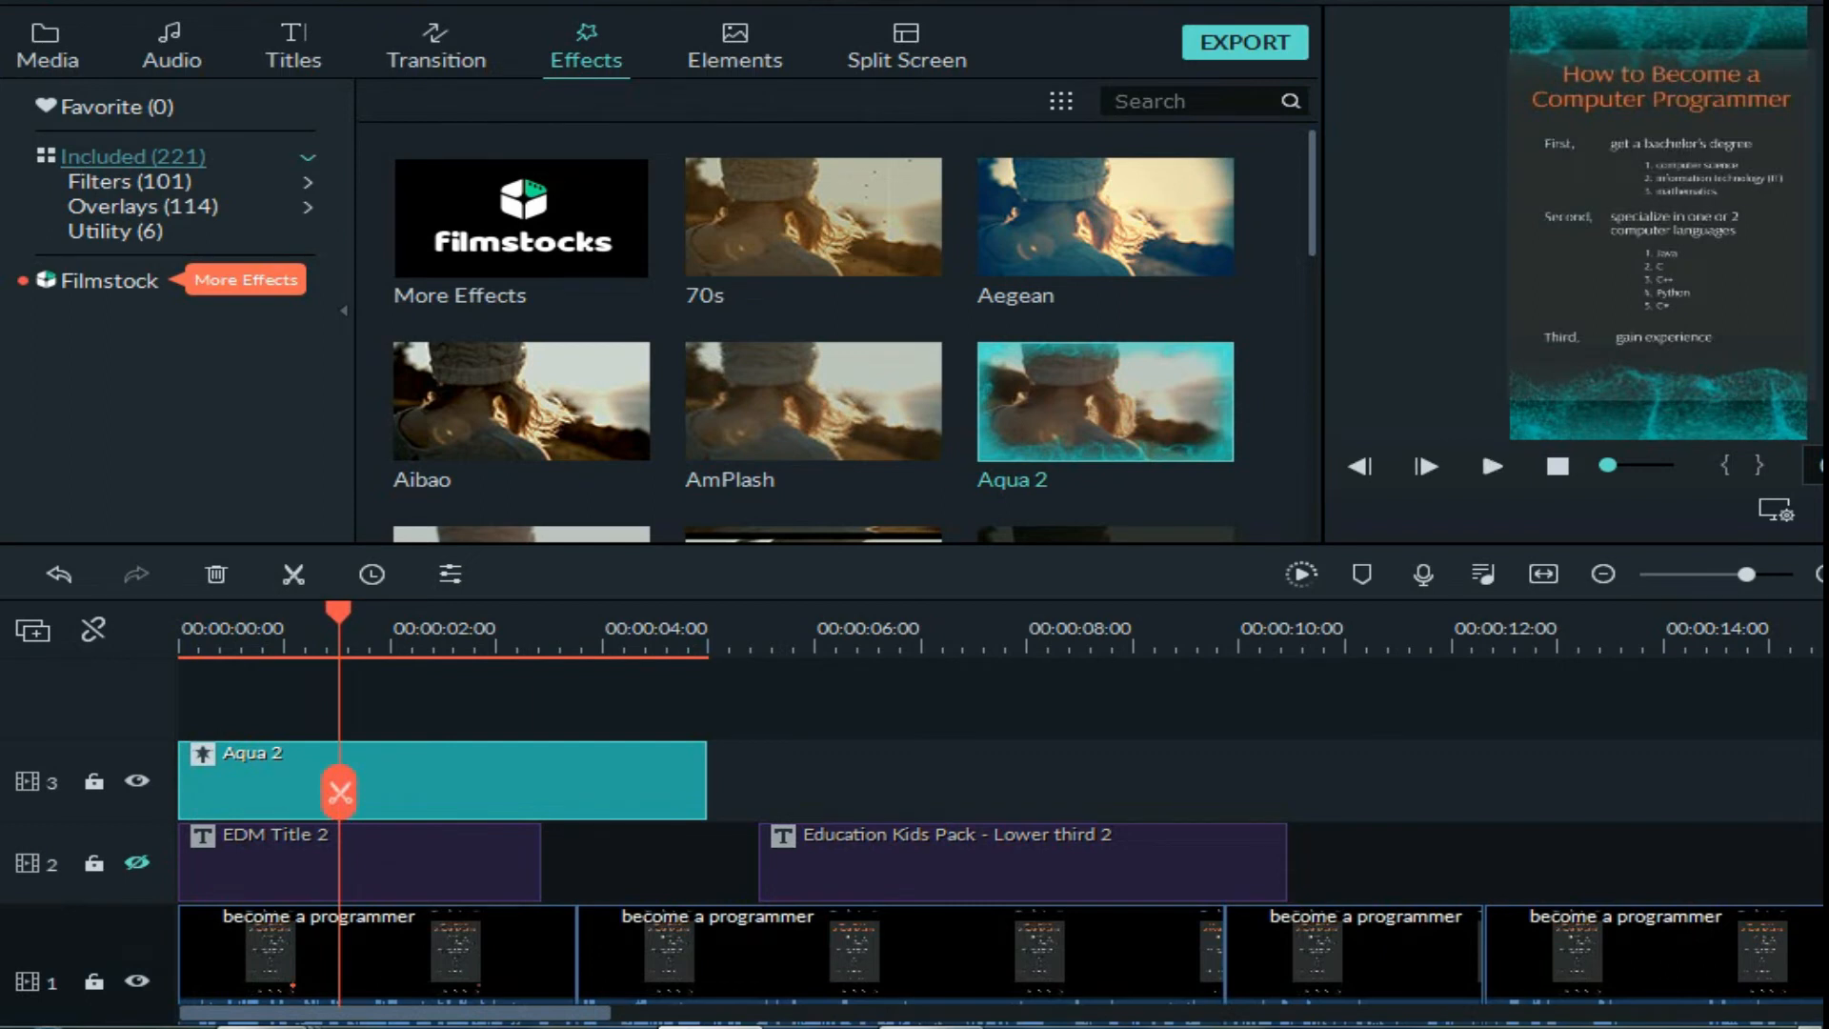
Mark AmPlash as a favorite effect and place a second Aqua 2 directly after the first on track 3, at about 5 seconds.
left_click(712, 363)
left_click_drag(1105, 400, 905, 762)
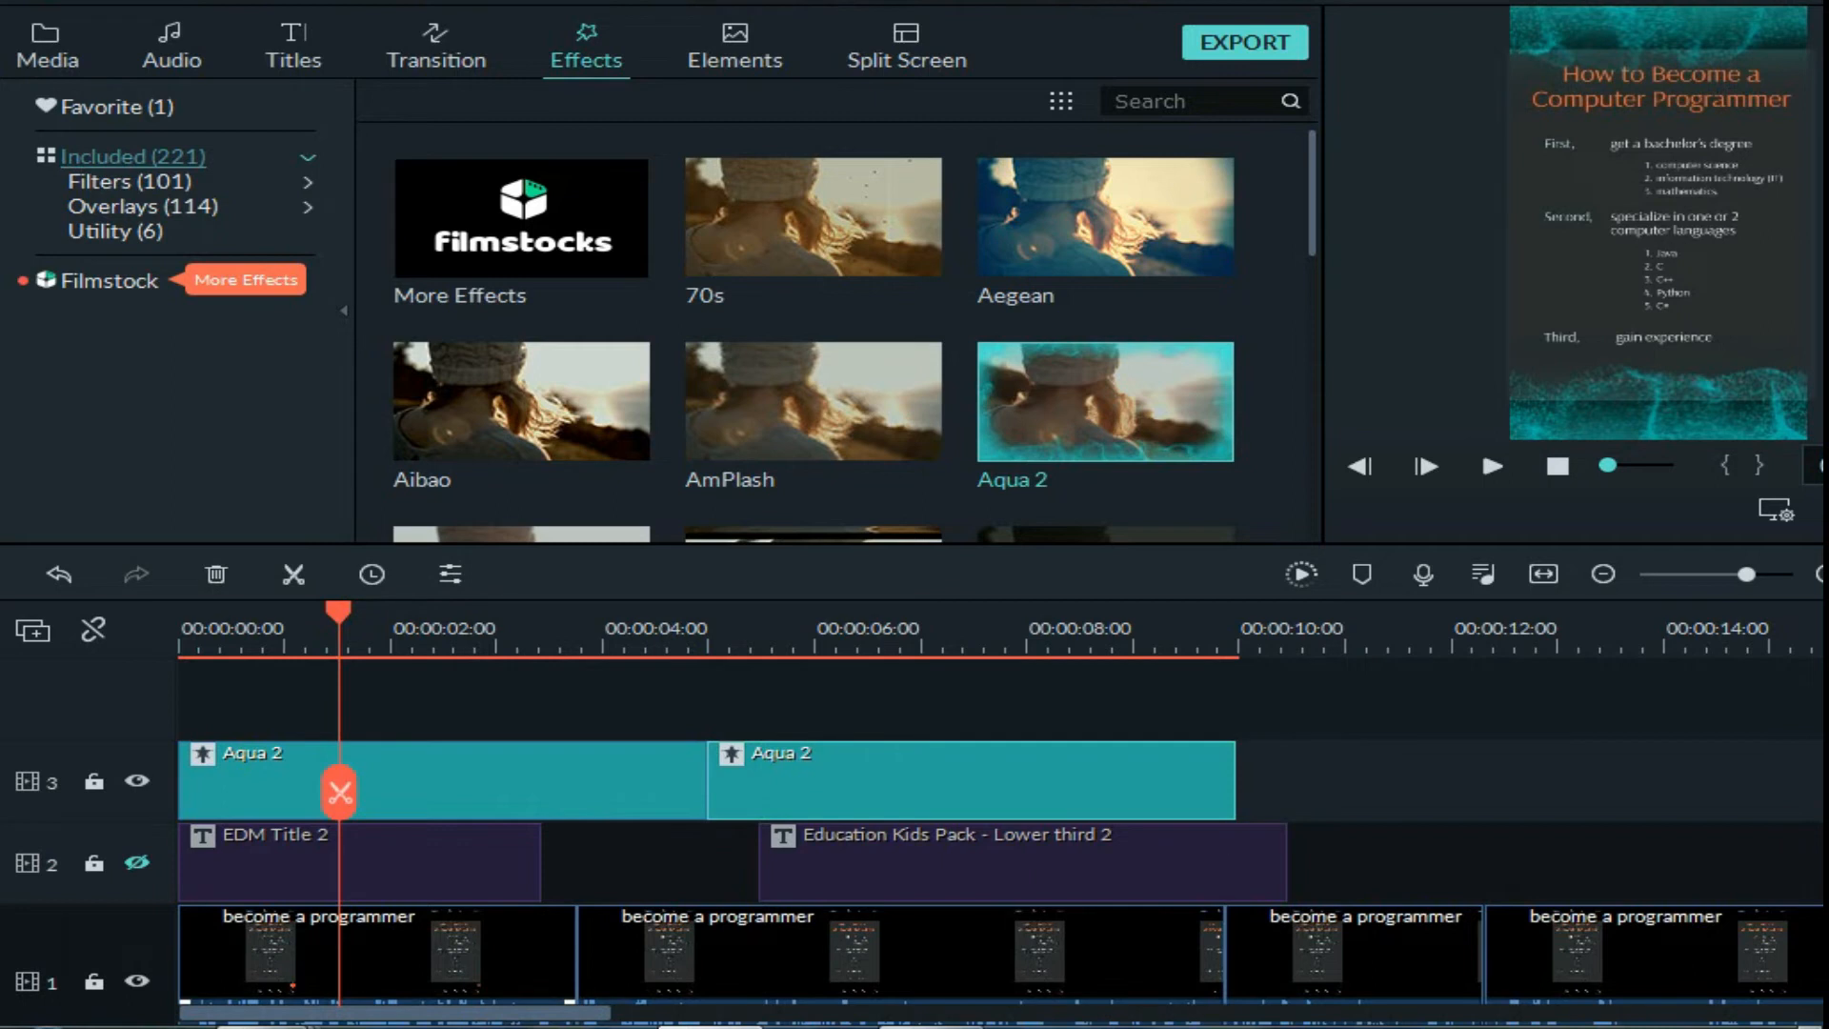
key("space")
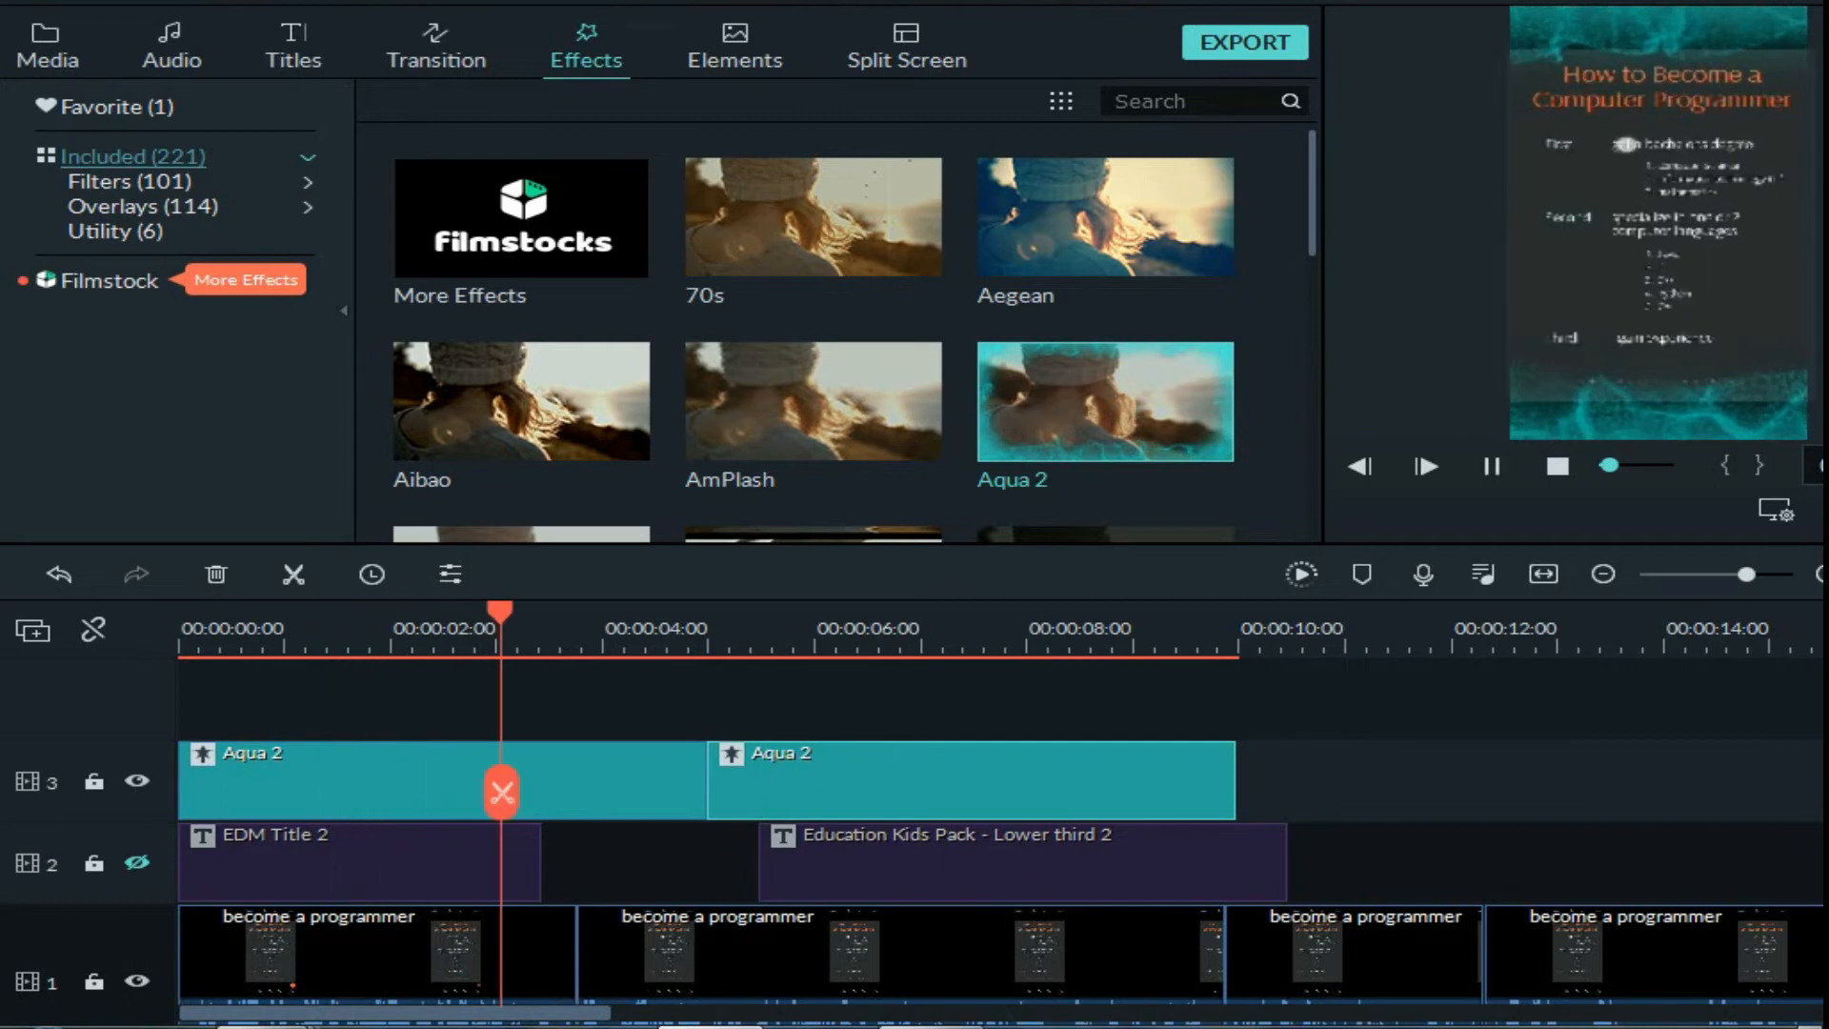
key("space")
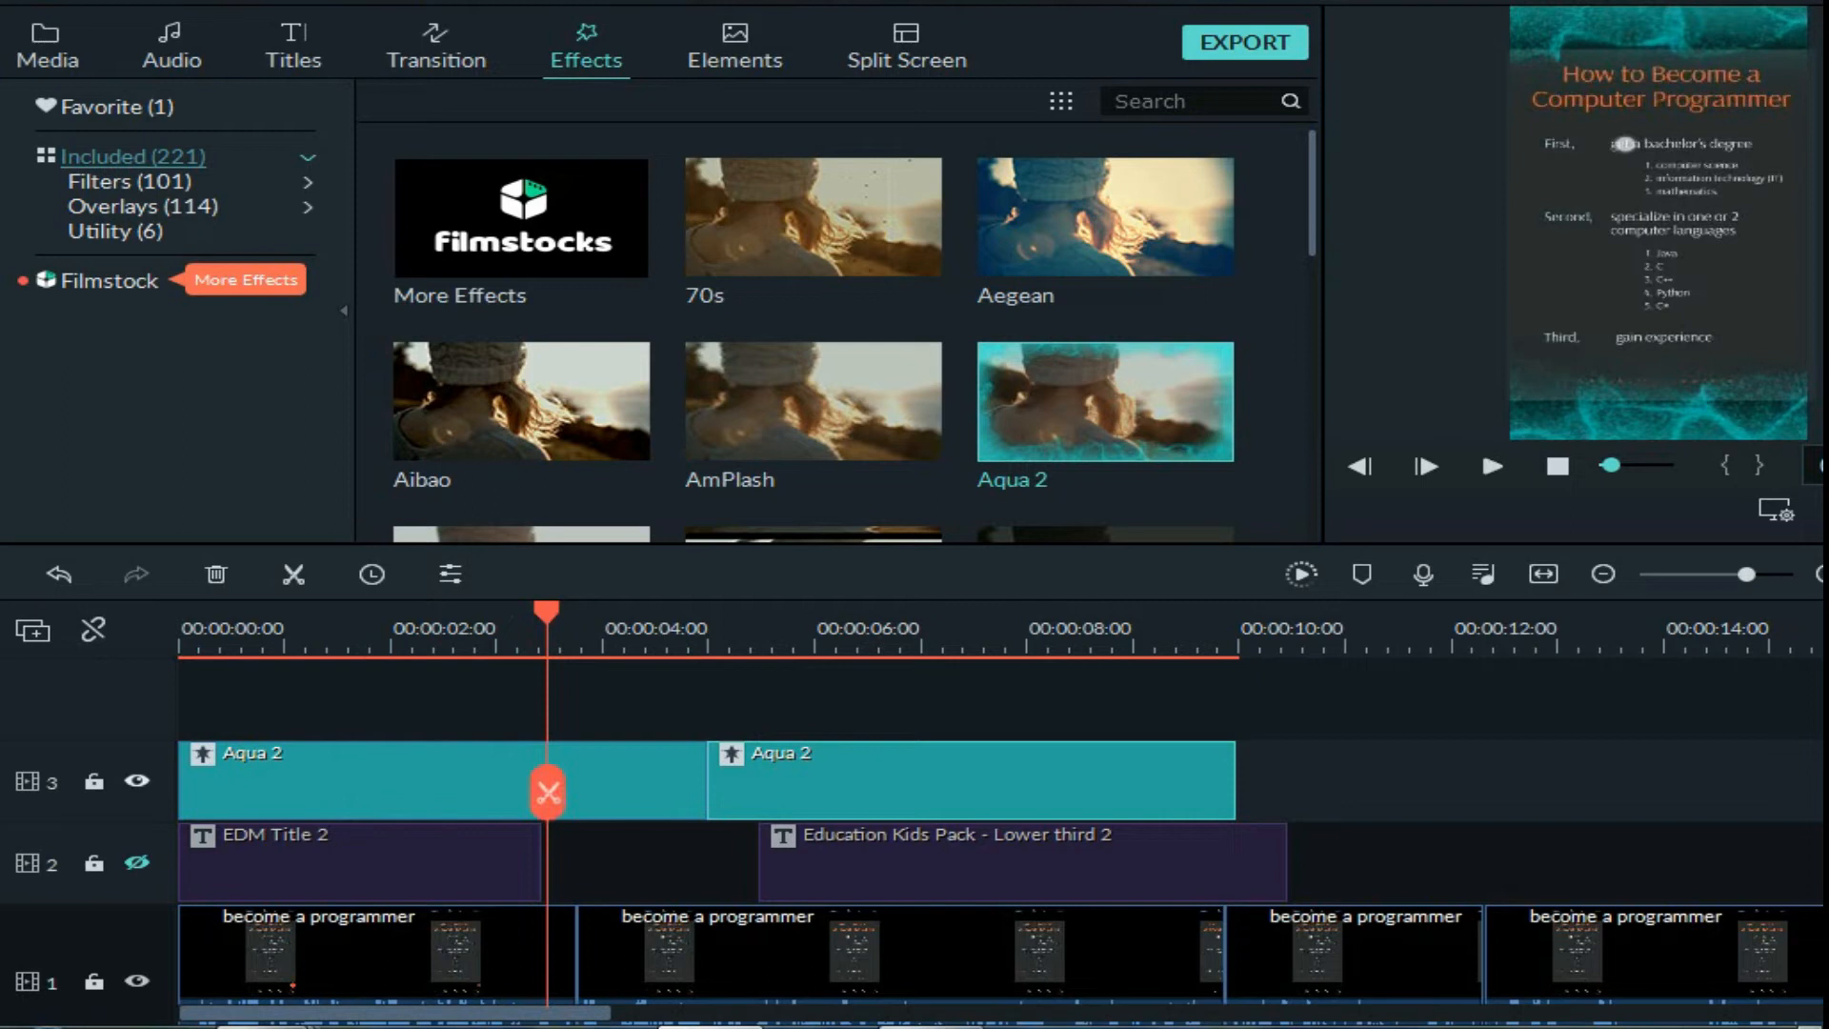
Hide track 3, add the Bokeh 7 effect on a new track 4 at about 9.9 seconds, and preview it.
left_click(137, 782)
scroll(810, 333, "down", 5)
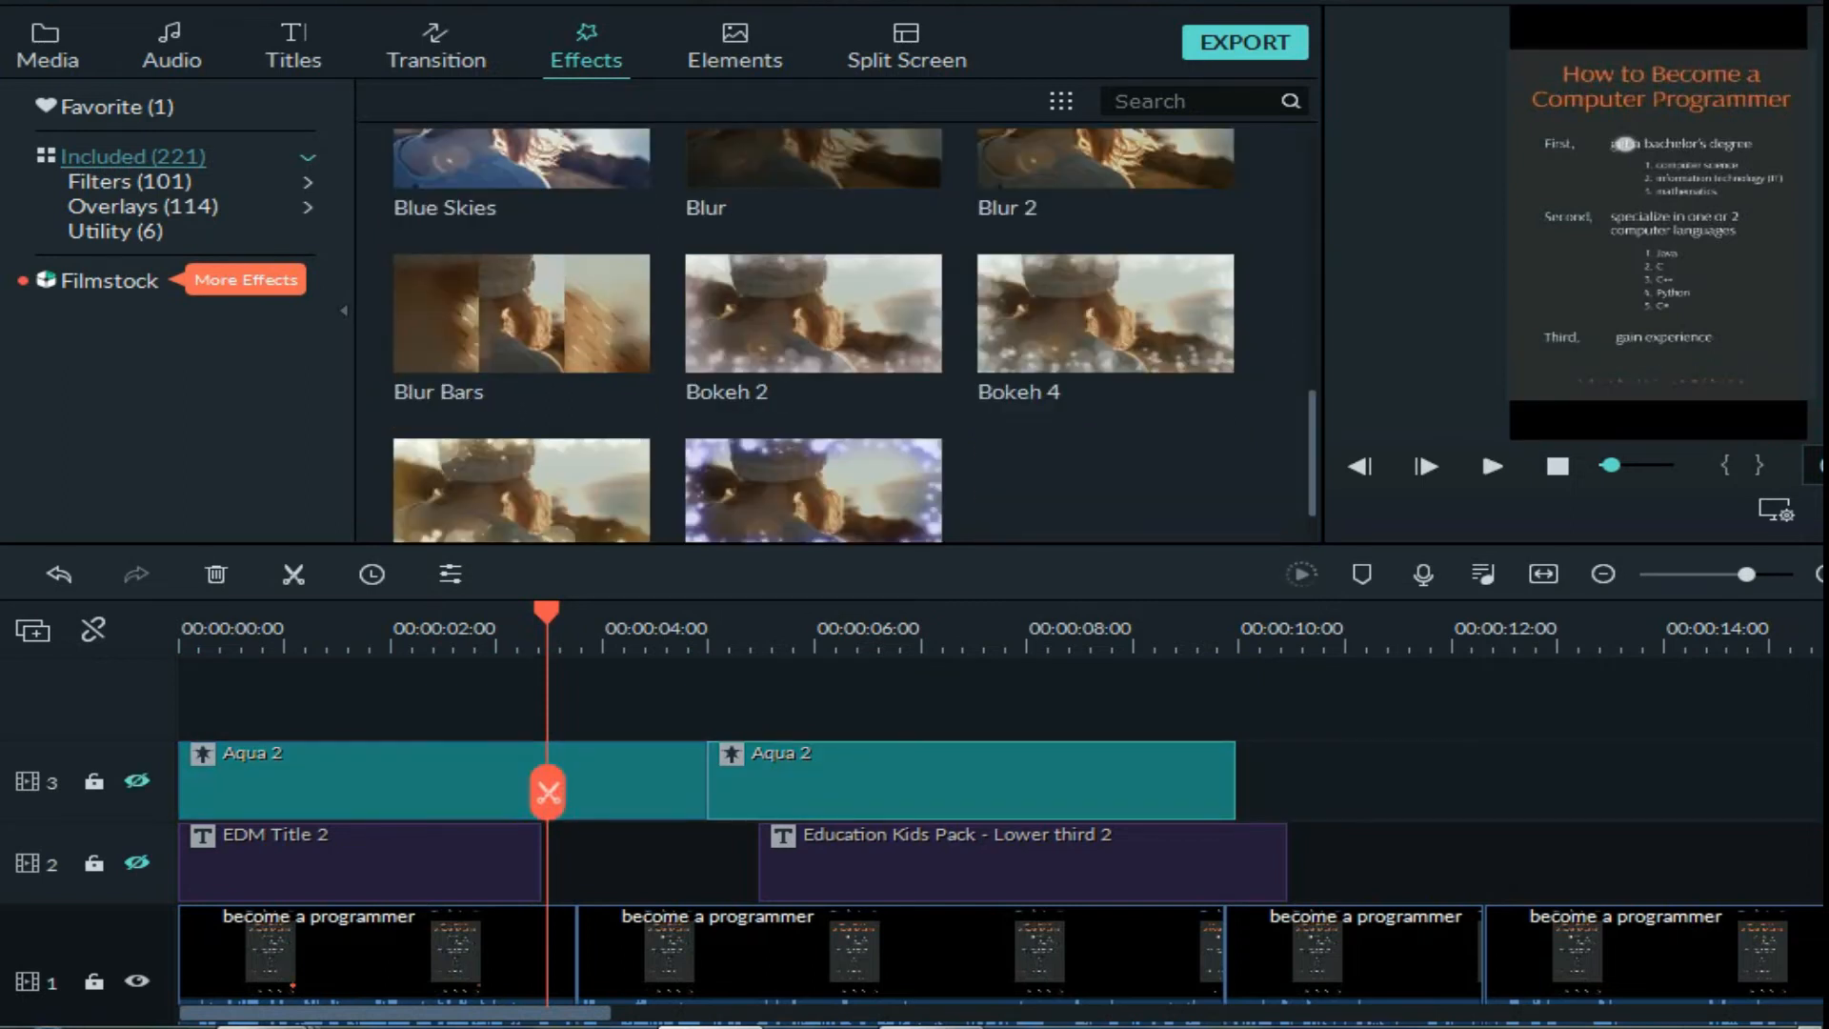
left_click(1225, 634)
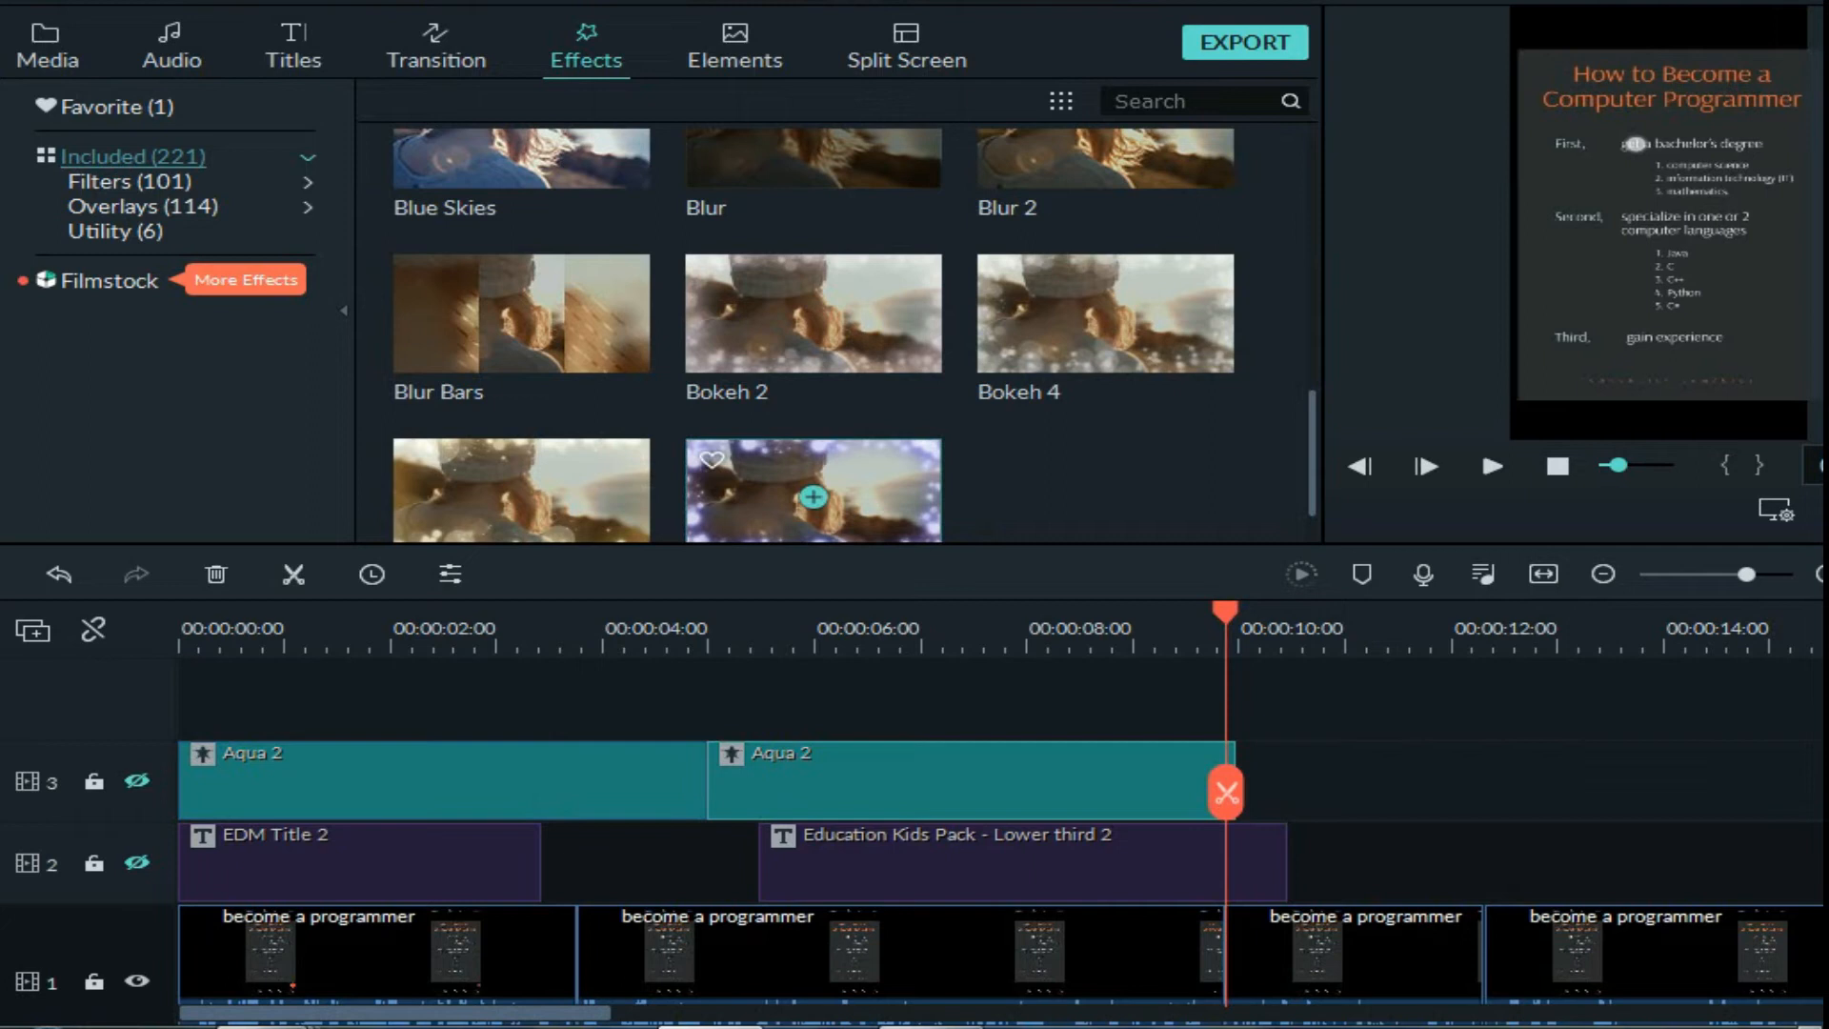
left_click(809, 492)
left_click_drag(1238, 700, 1227, 700)
key("space")
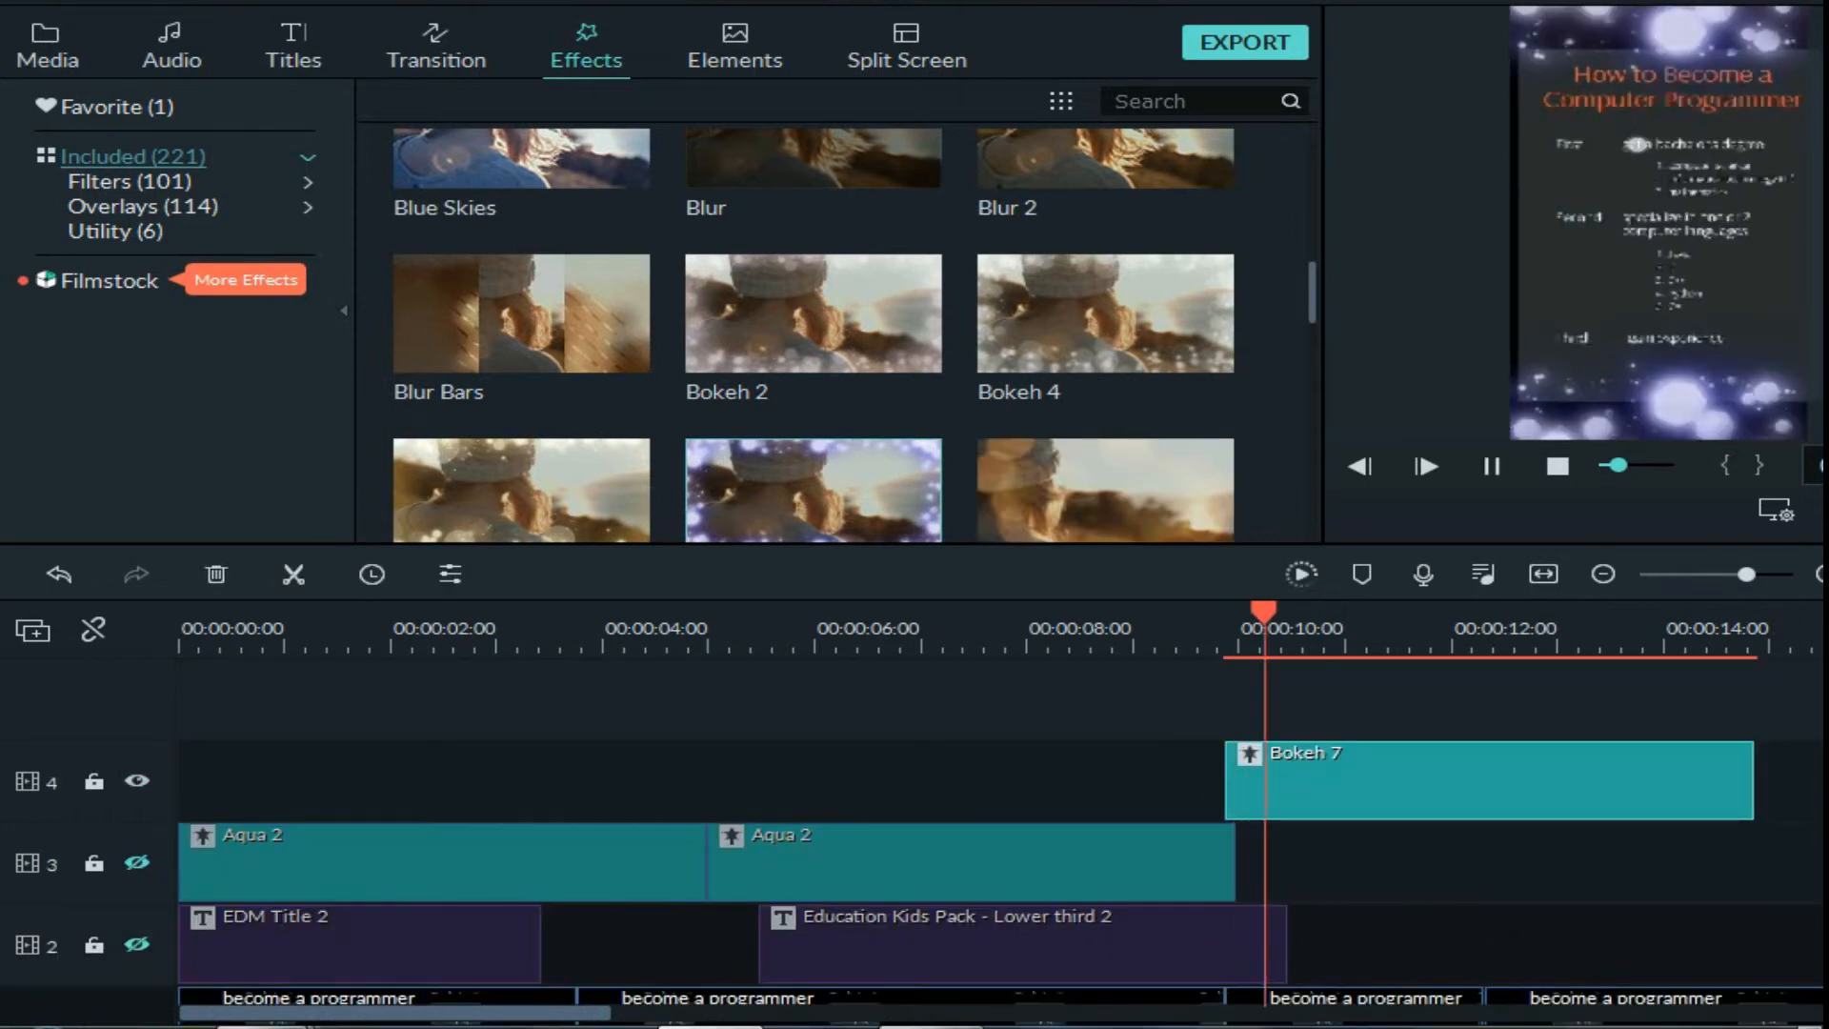
key("space")
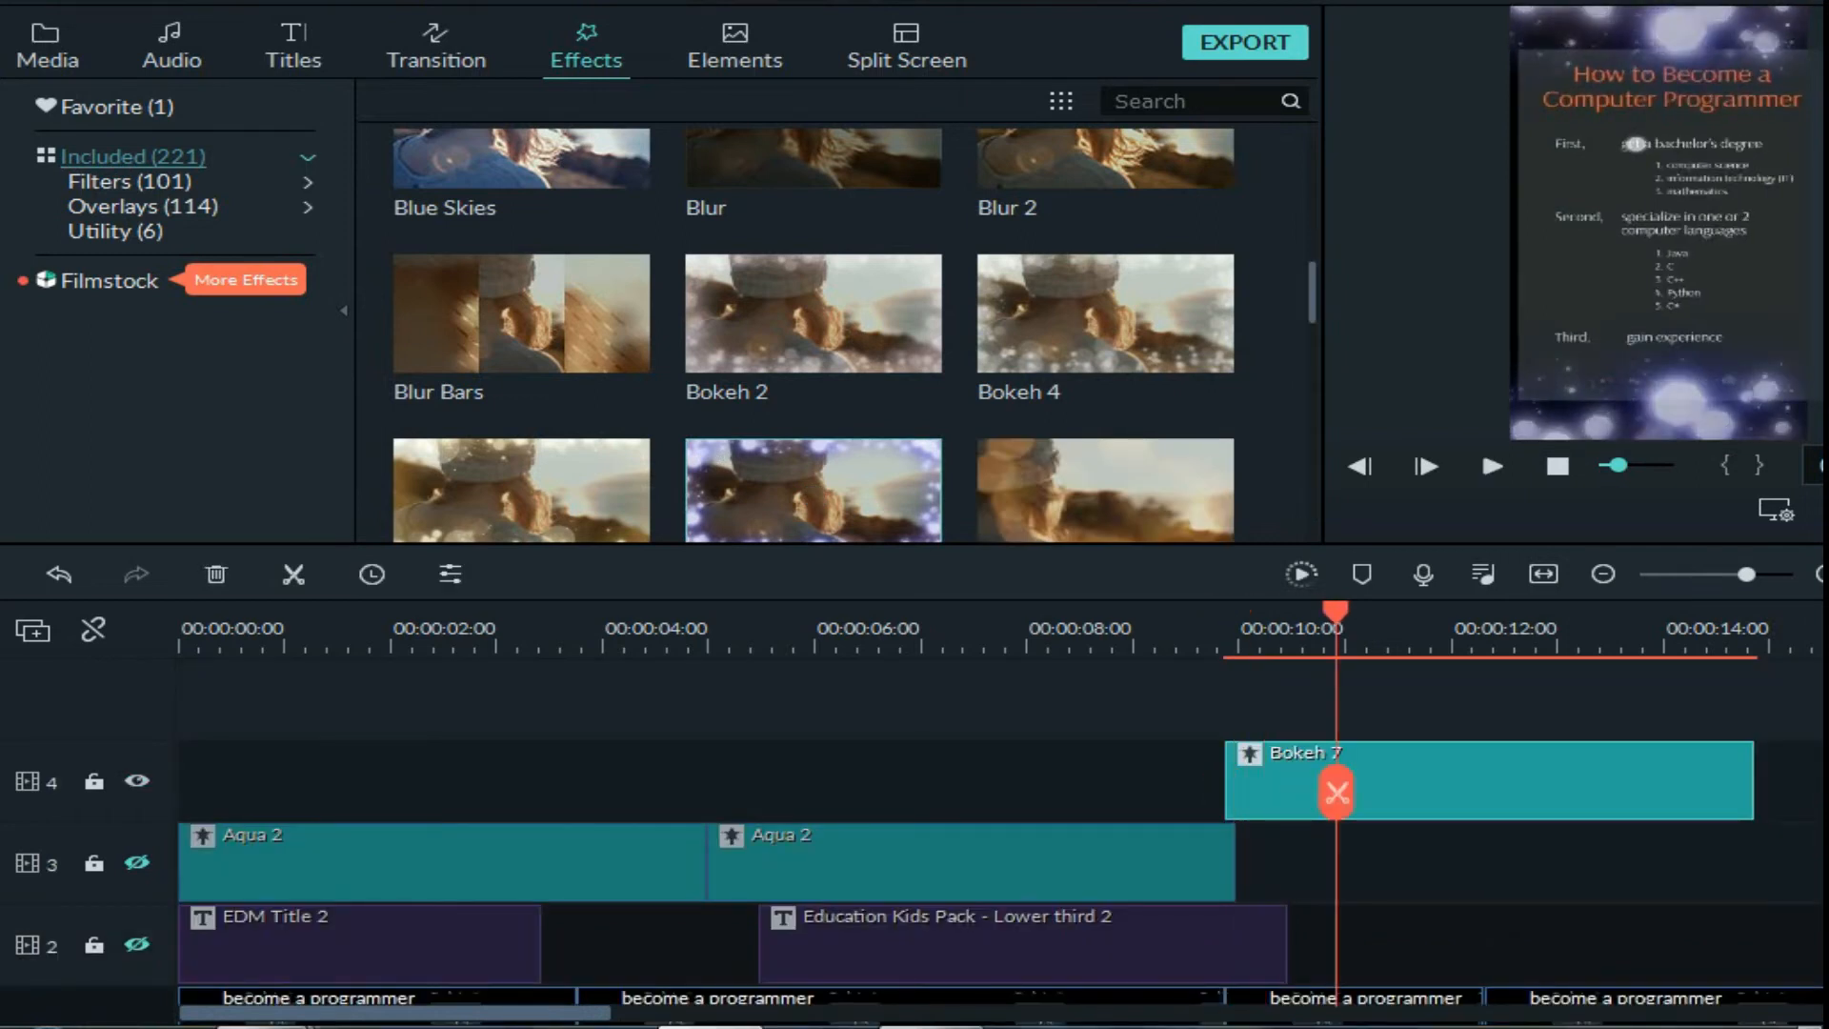
Replace the Bokeh 7 effect on track 4 with Button Masher at about 9.8 seconds and preview it.
key("Delete")
scroll(1105, 477, "down", 3)
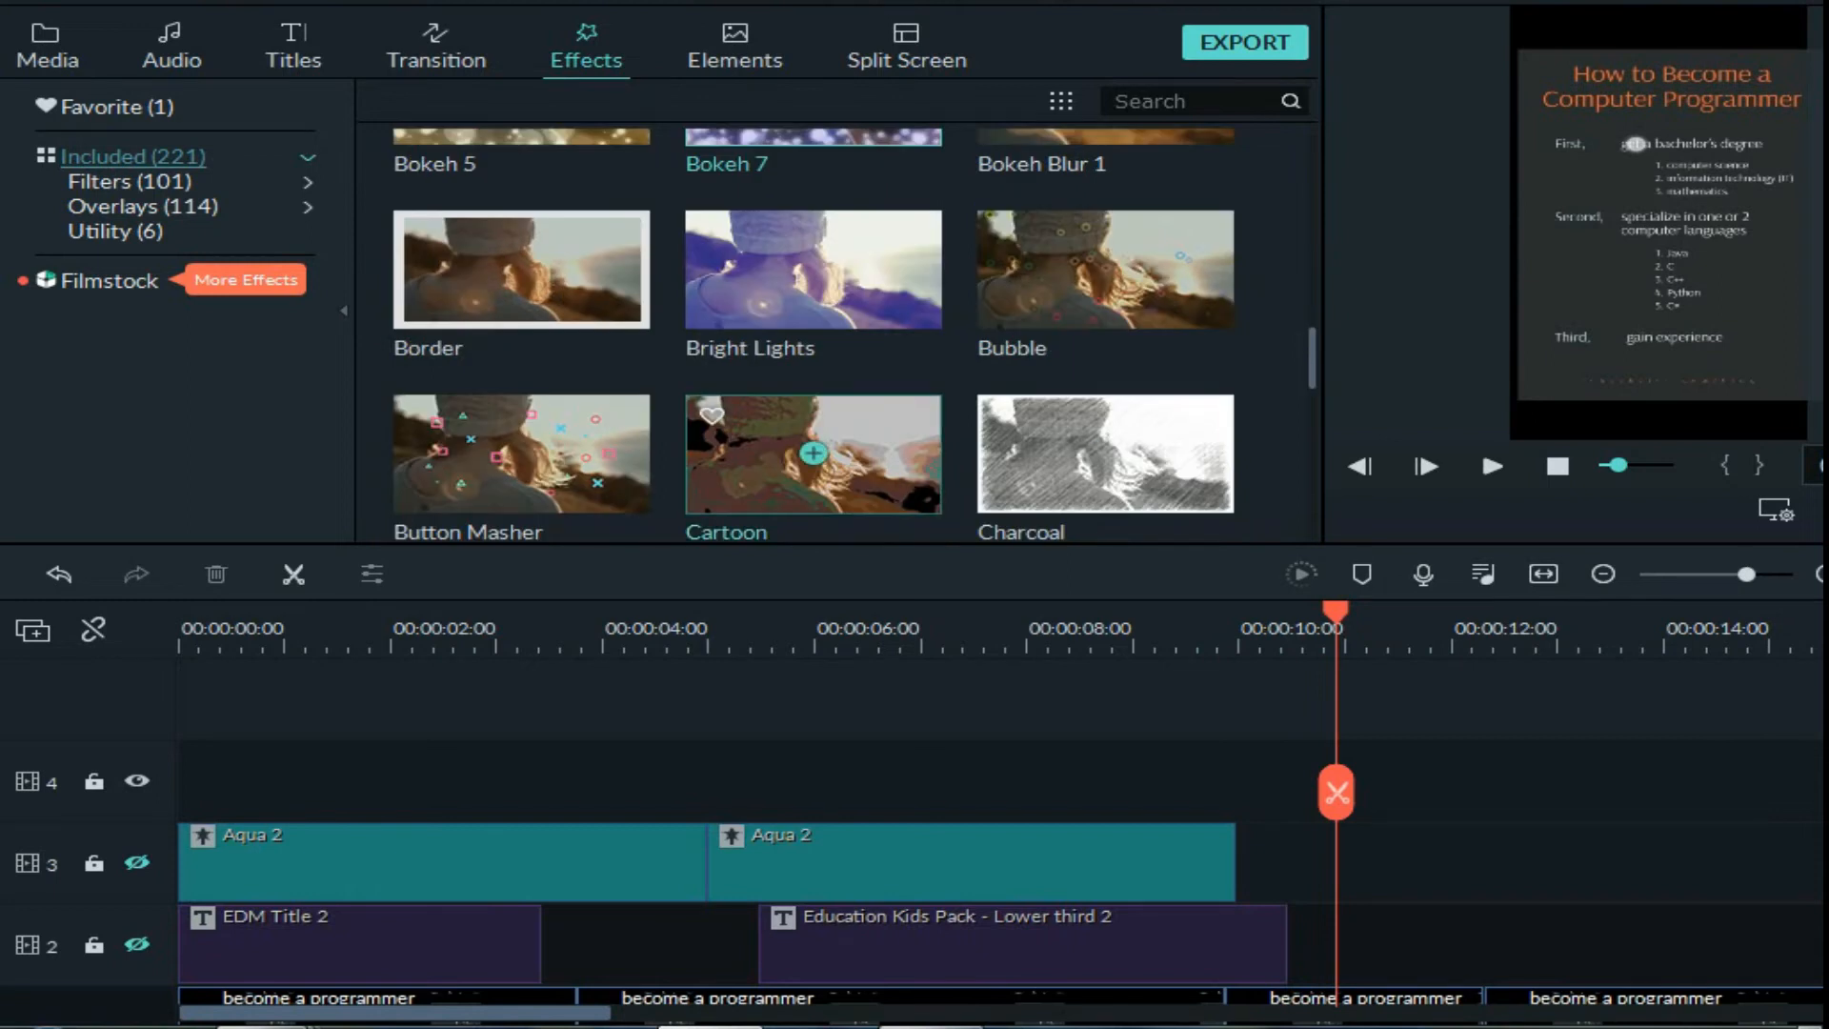
left_click_drag(522, 454, 1238, 781)
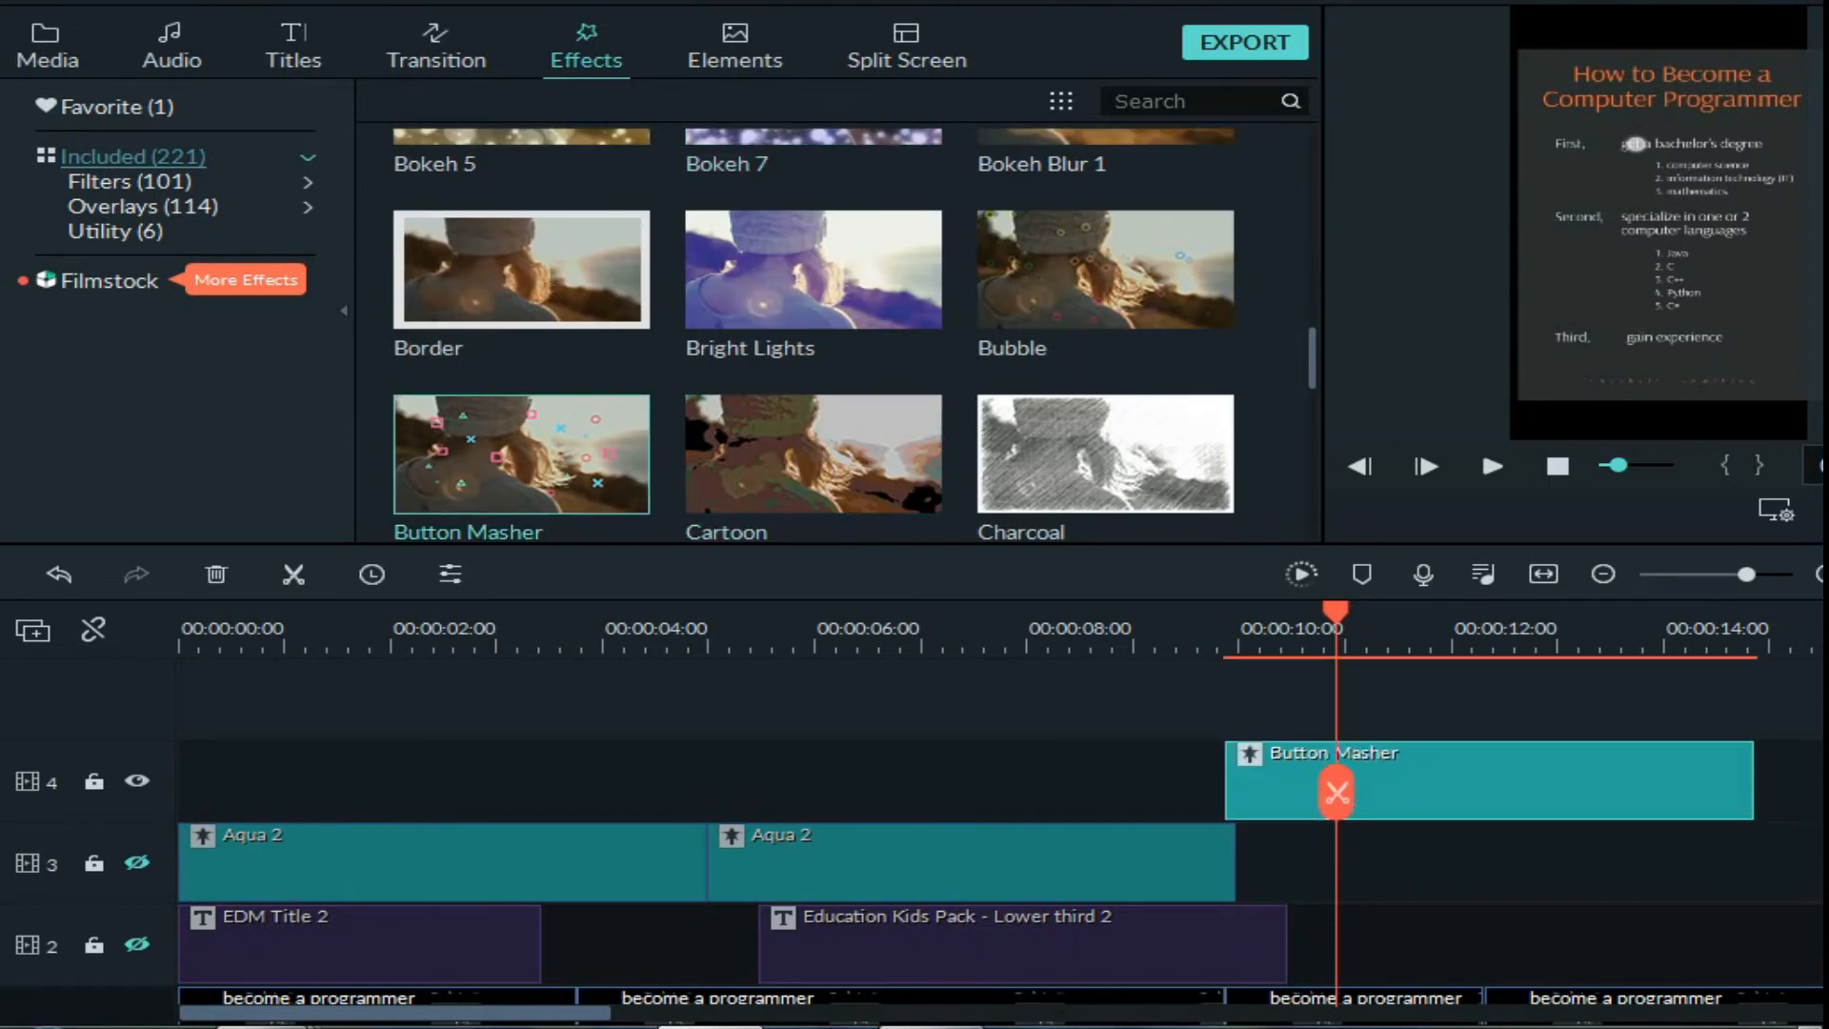
left_click(1229, 688)
key("space")
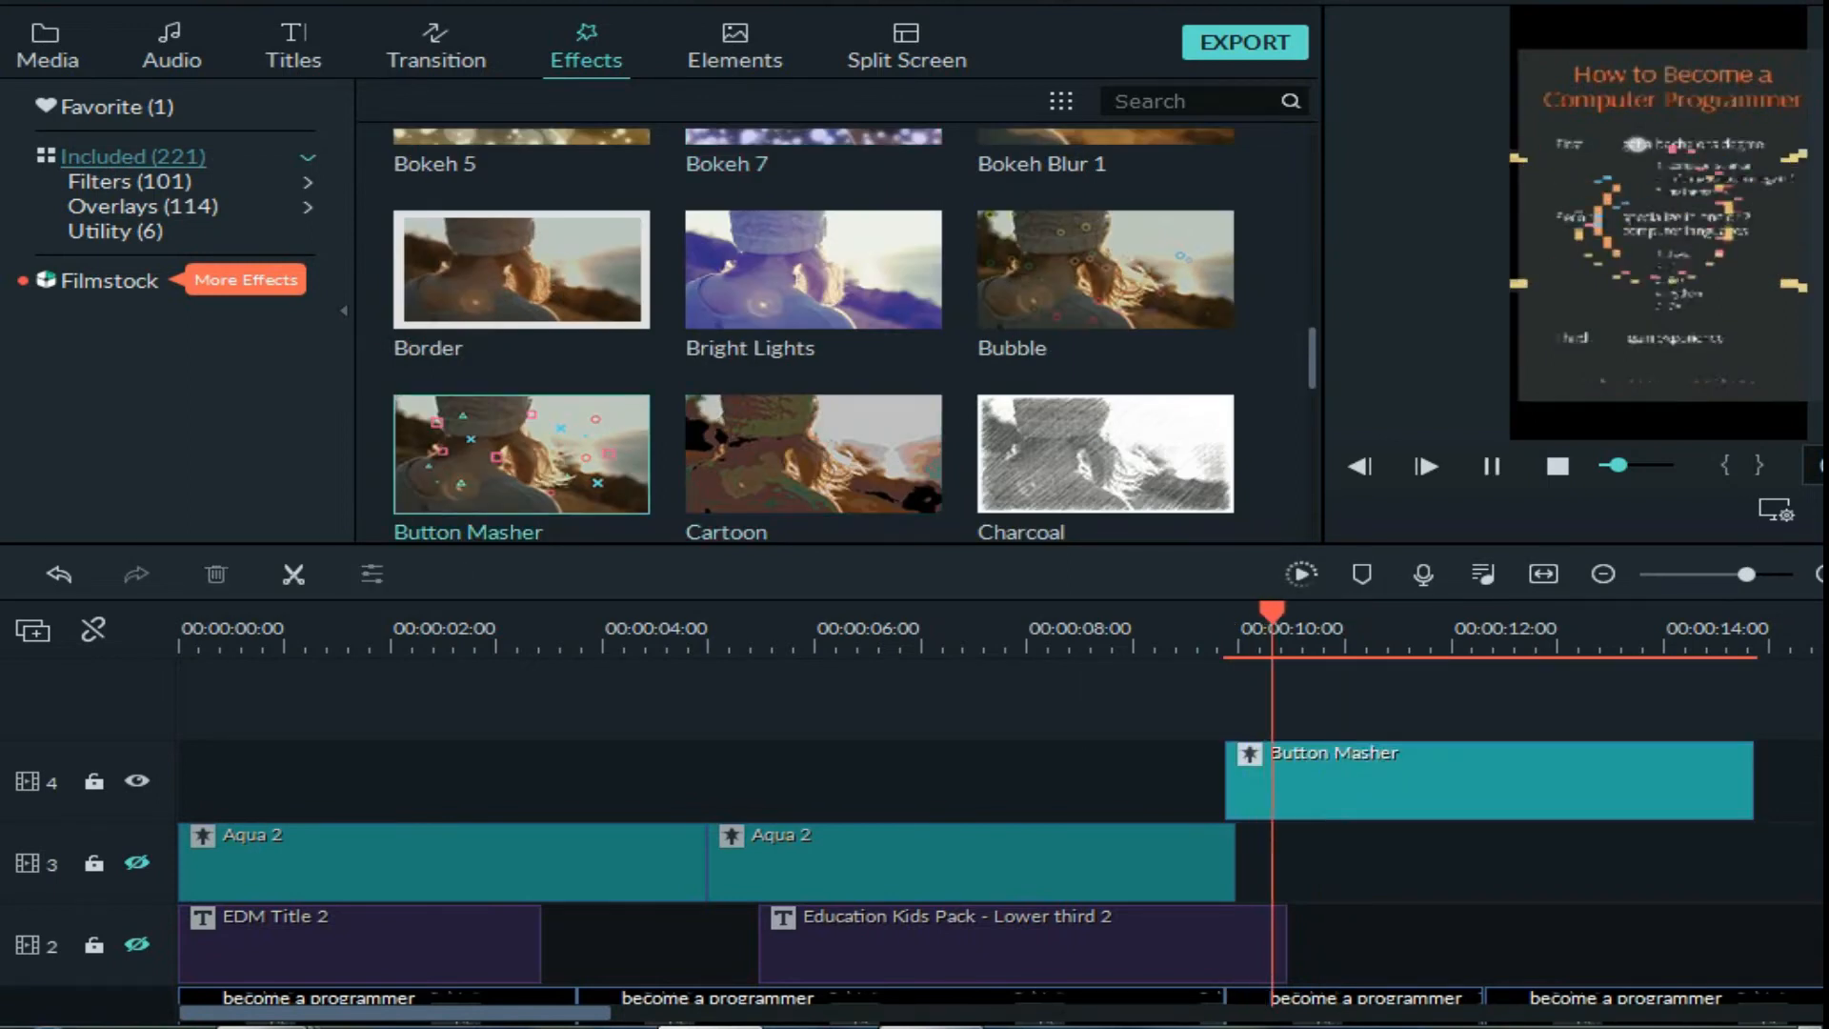
key("space")
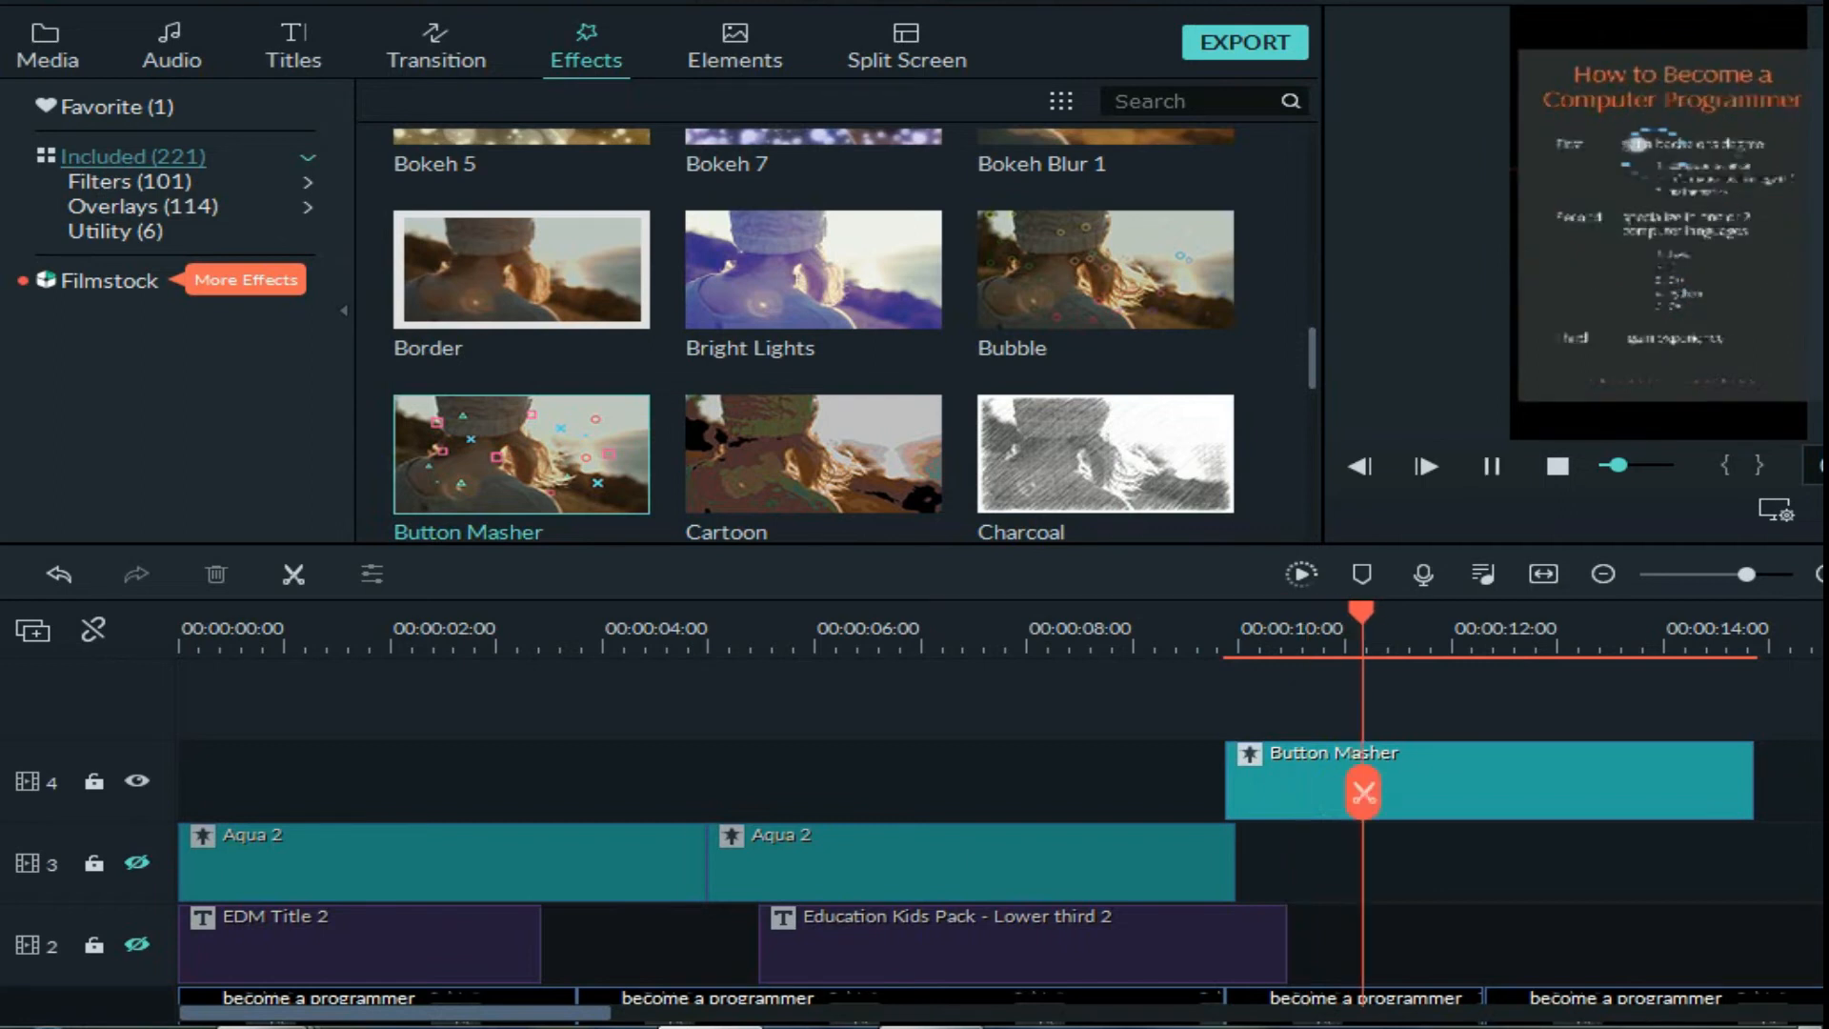
key("space")
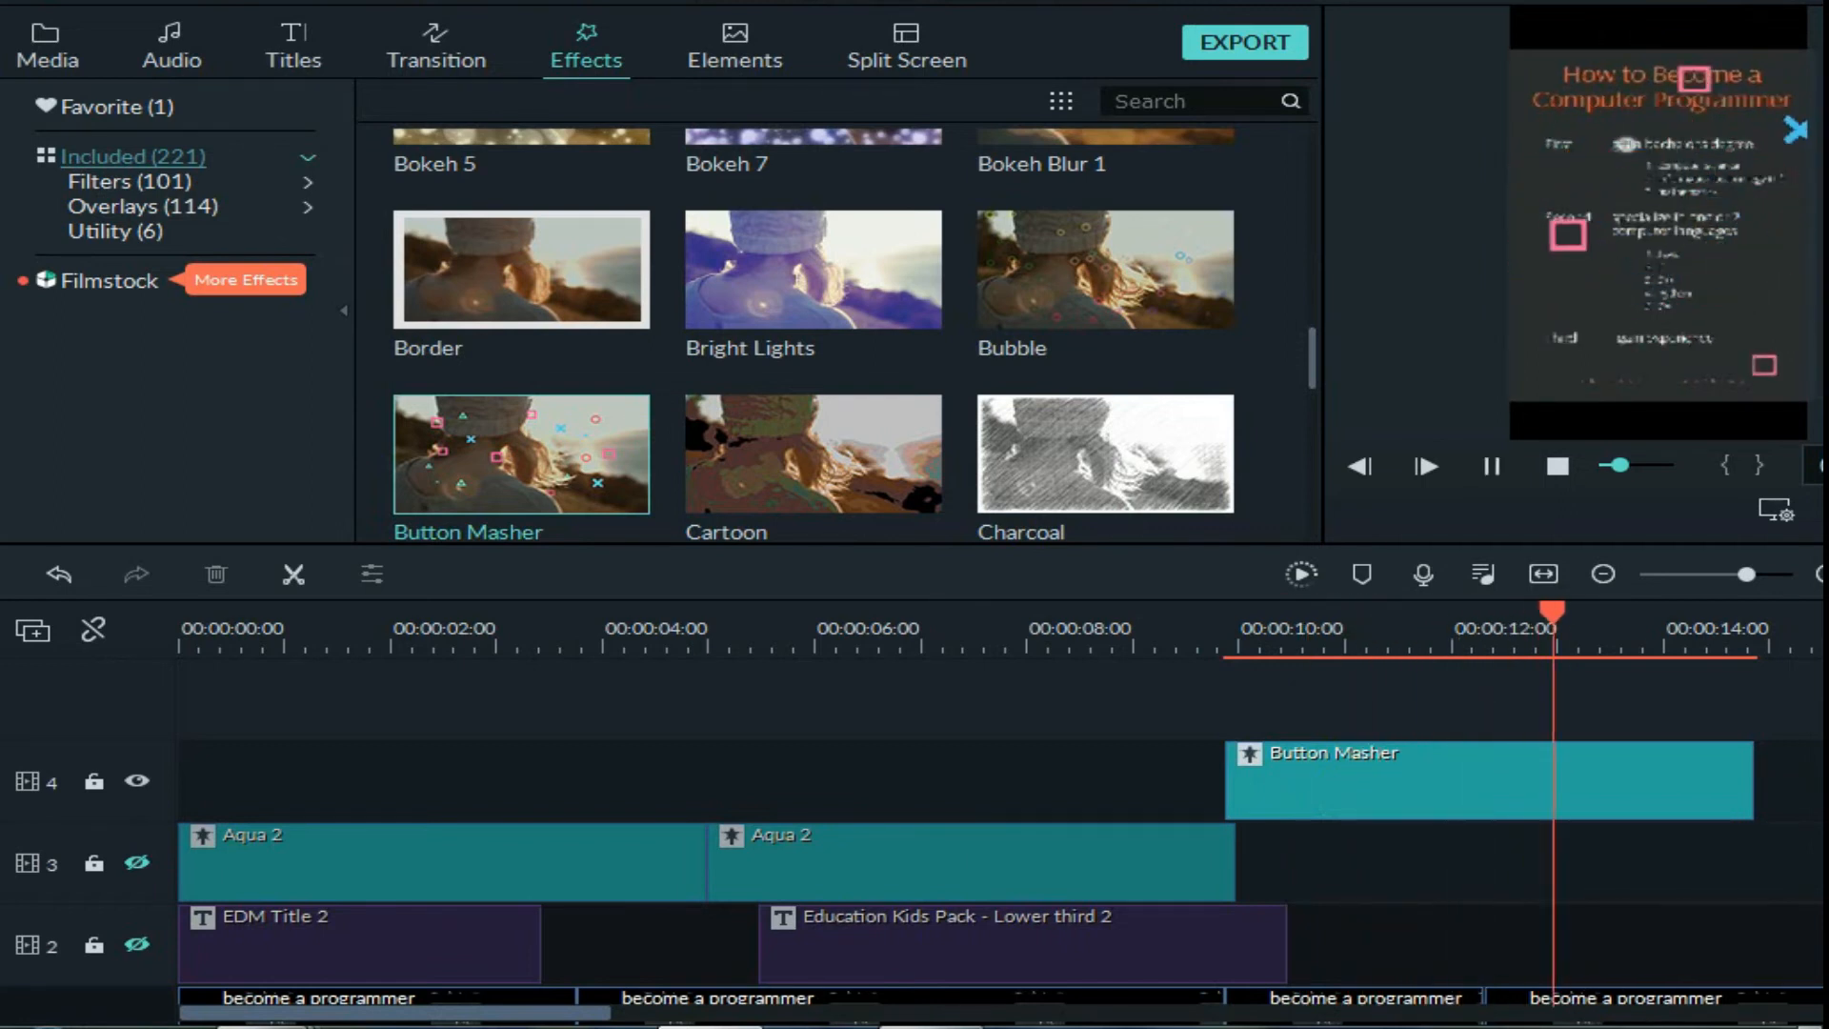
scroll(1000, 810, "down", 2)
key("space")
Cut the short pause at about 13.7 seconds out of the main video clip on track 1.
scroll(1000, 810, "right", 5)
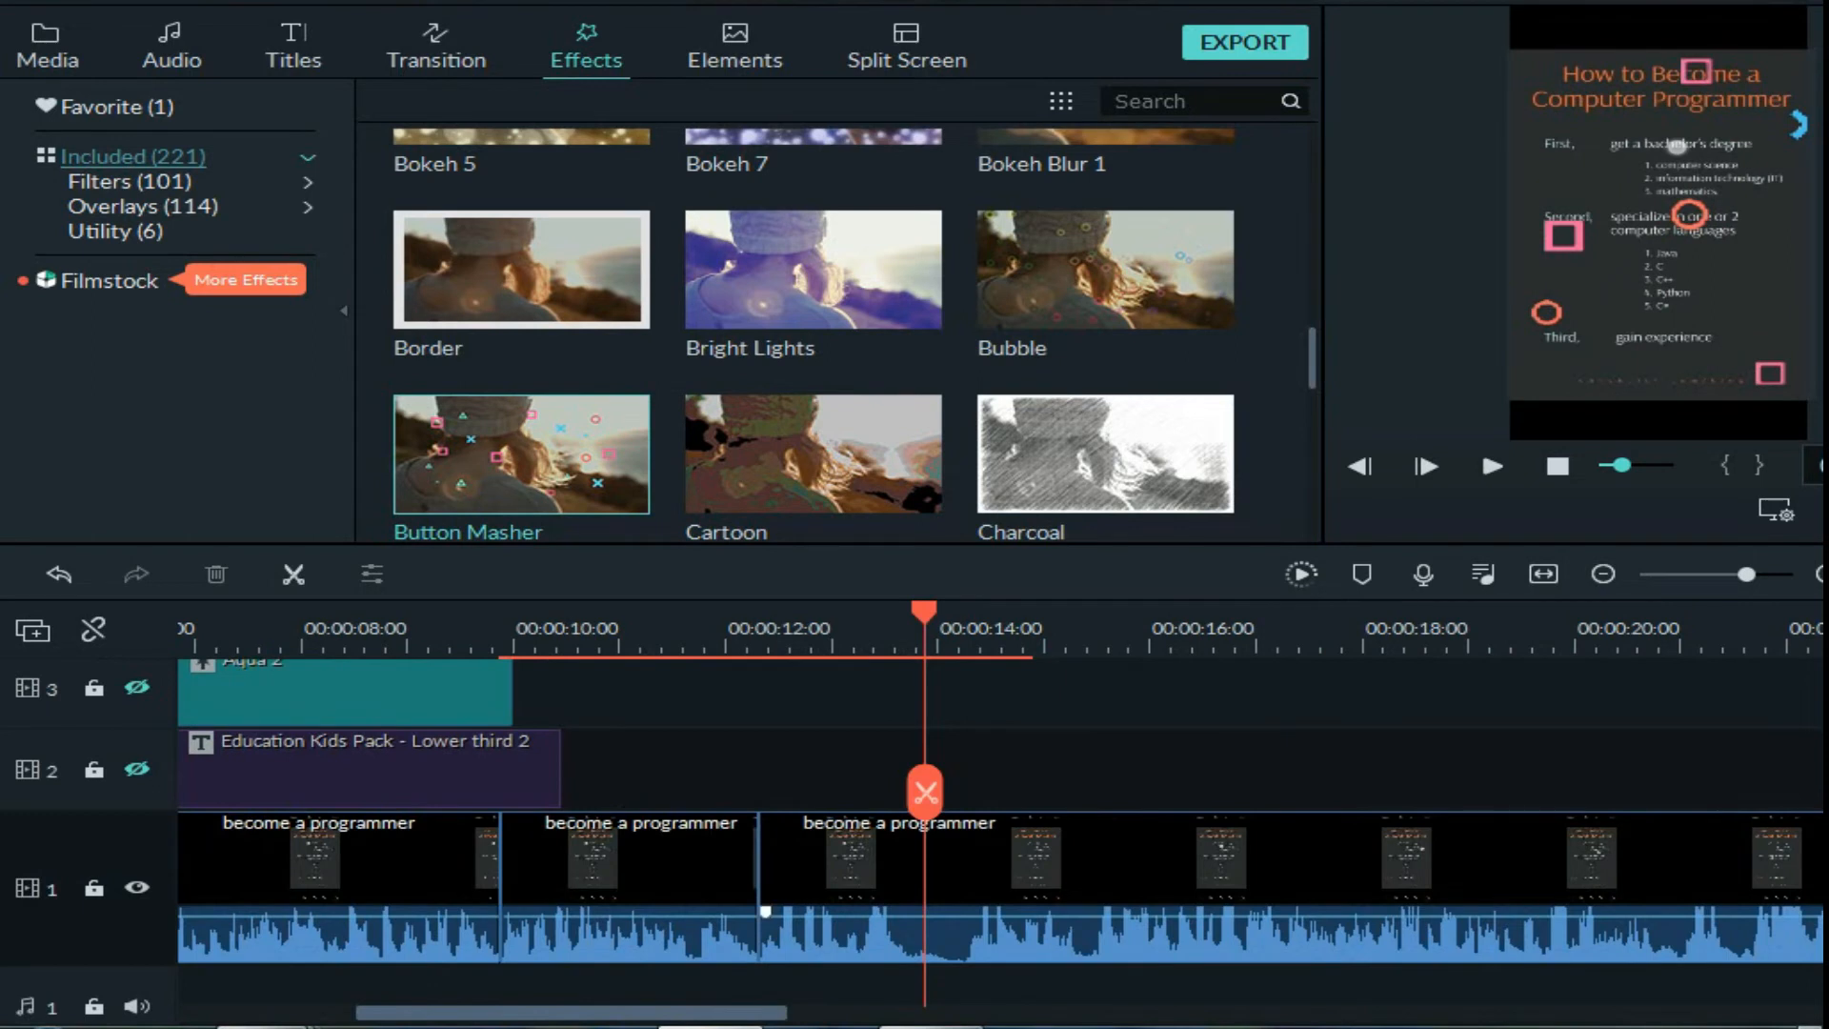
left_click(952, 857)
left_click(860, 631)
left_click_drag(861, 611, 970, 612)
key("ctrl+b")
key("ctrl+b")
key("Delete")
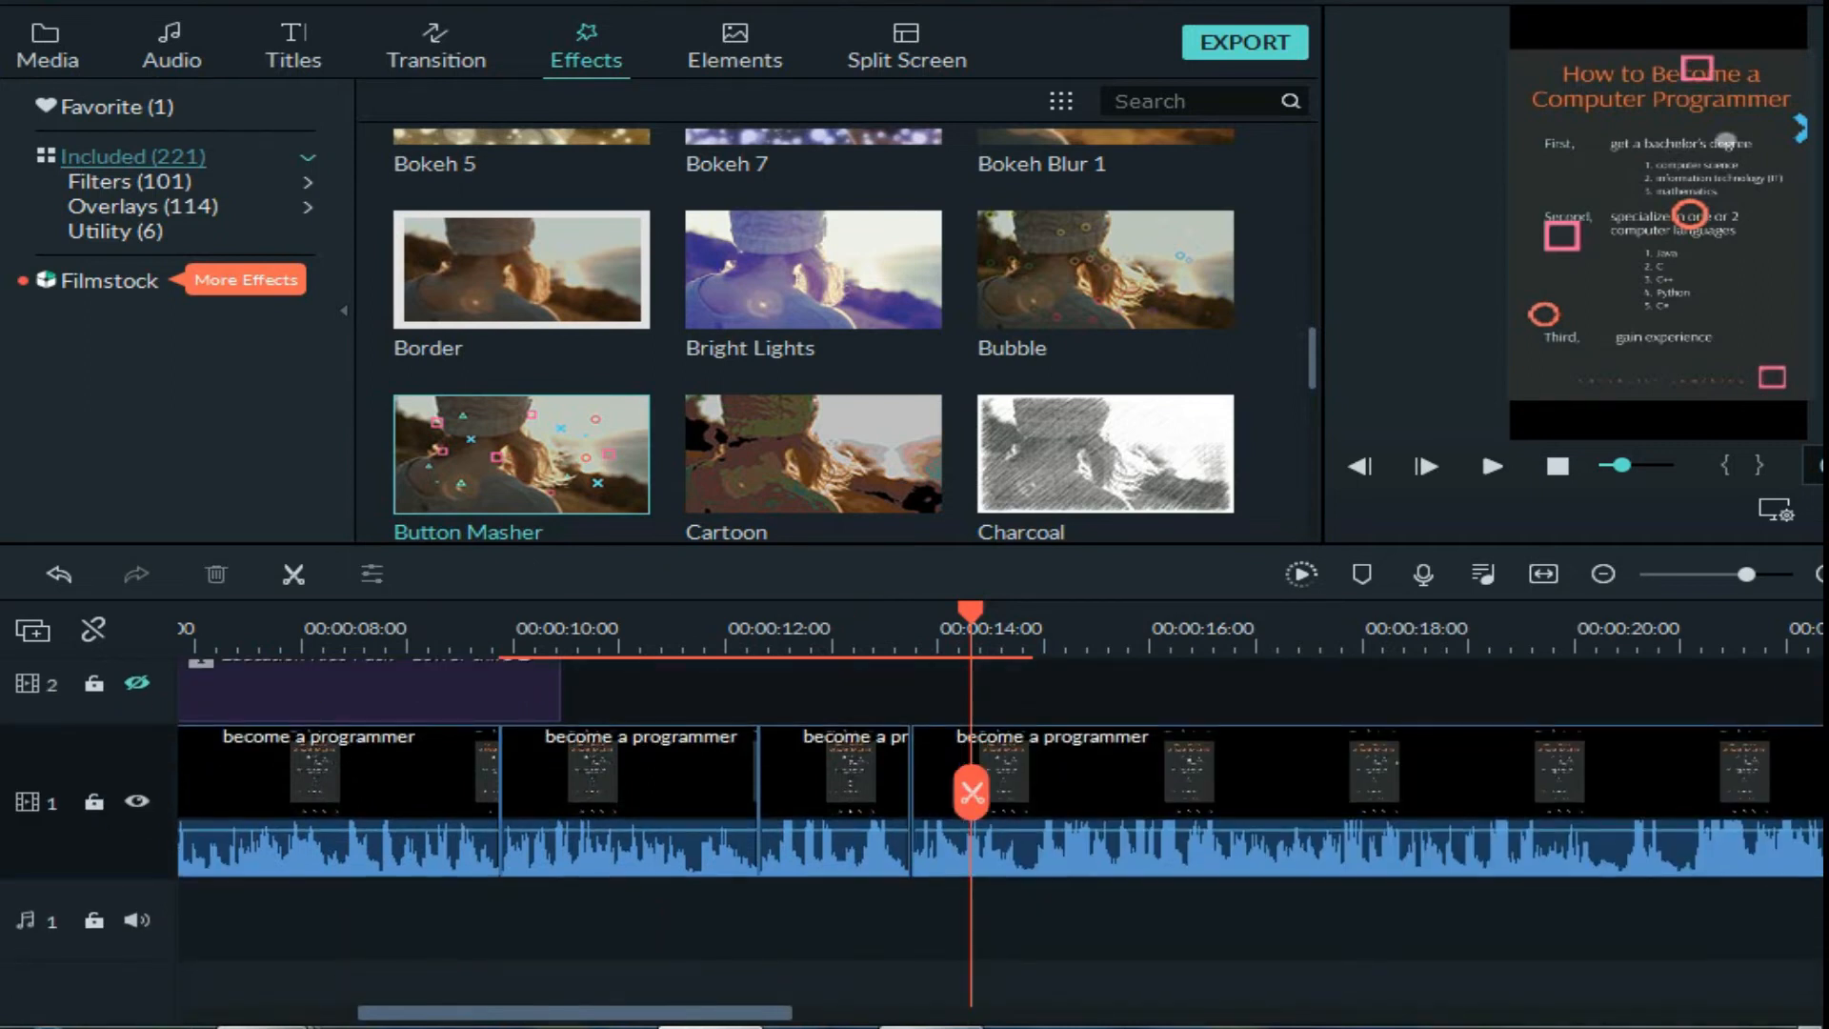
scroll(1000, 810, "left", 7)
scroll(1000, 810, "up", 3)
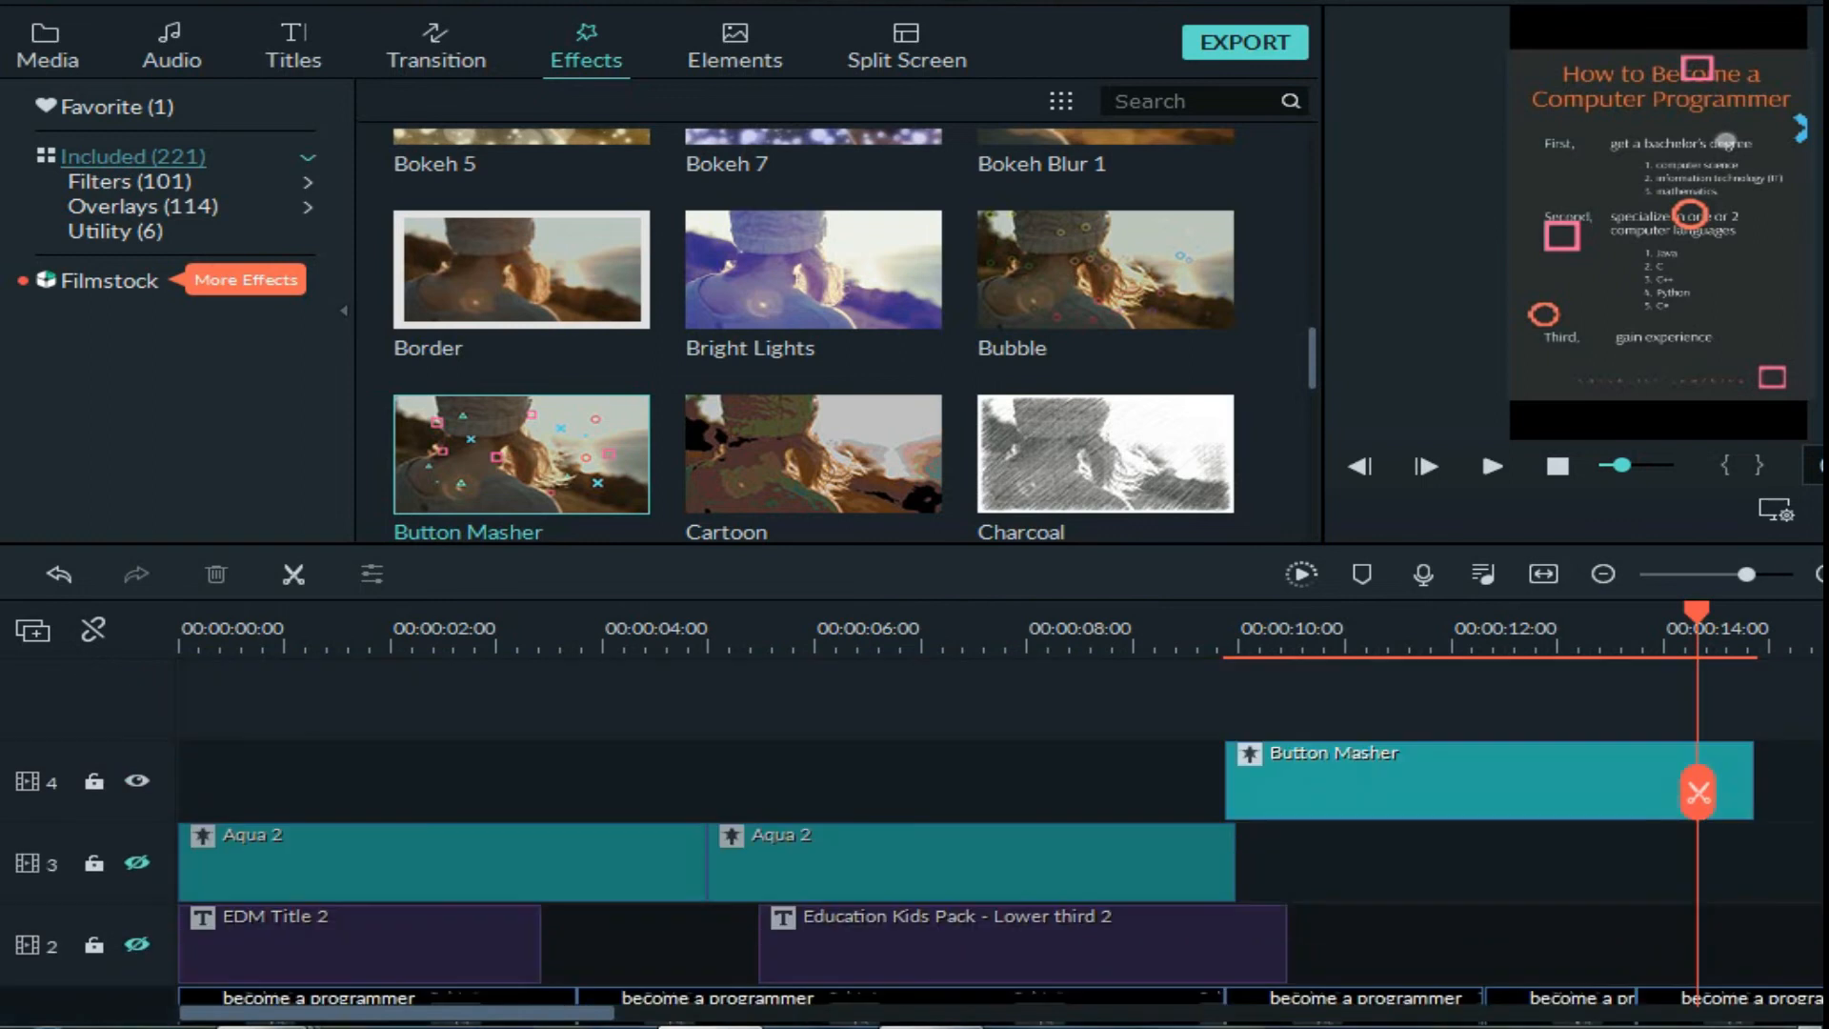
Browse the elements library, including its Love, Journey and Shapes categories.
mouse_move(396, 1012)
left_mouse_down()
mouse_move(595, 1012)
mouse_move(392, 1013)
left_mouse_up()
scroll(521, 323, "up", 5)
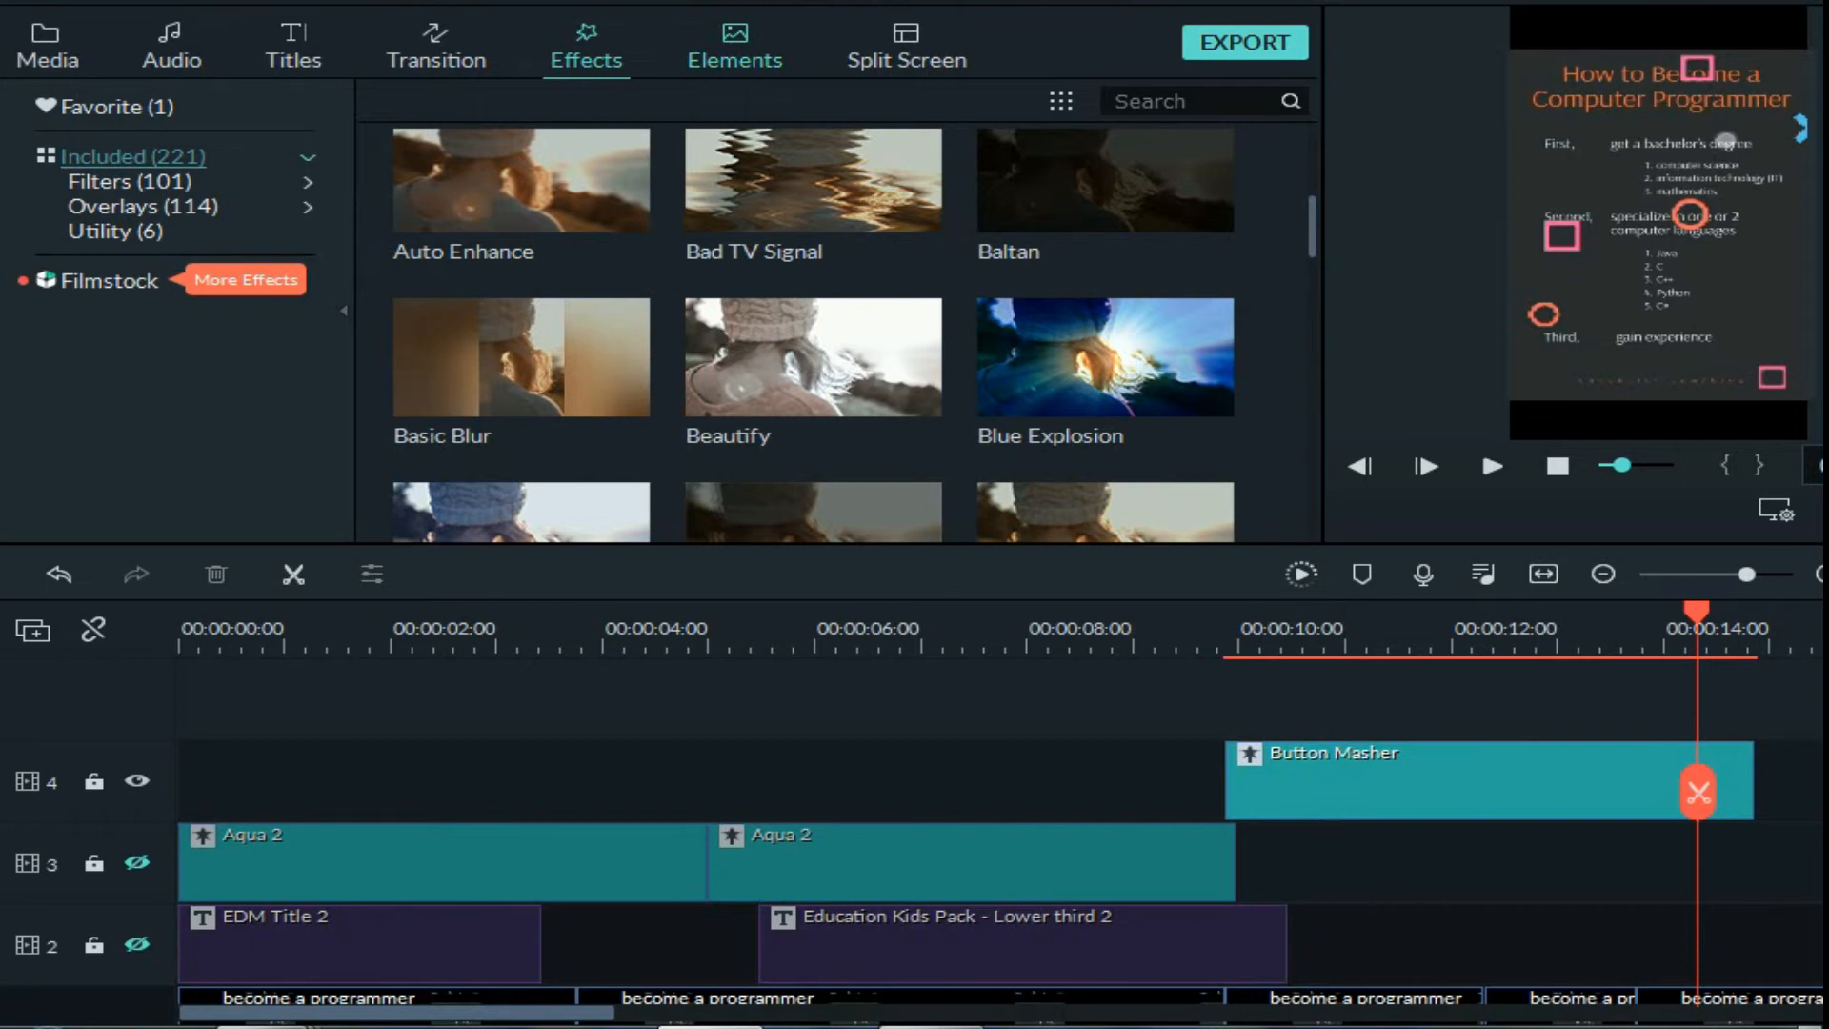
left_click(735, 46)
scroll(812, 268, "down", 7)
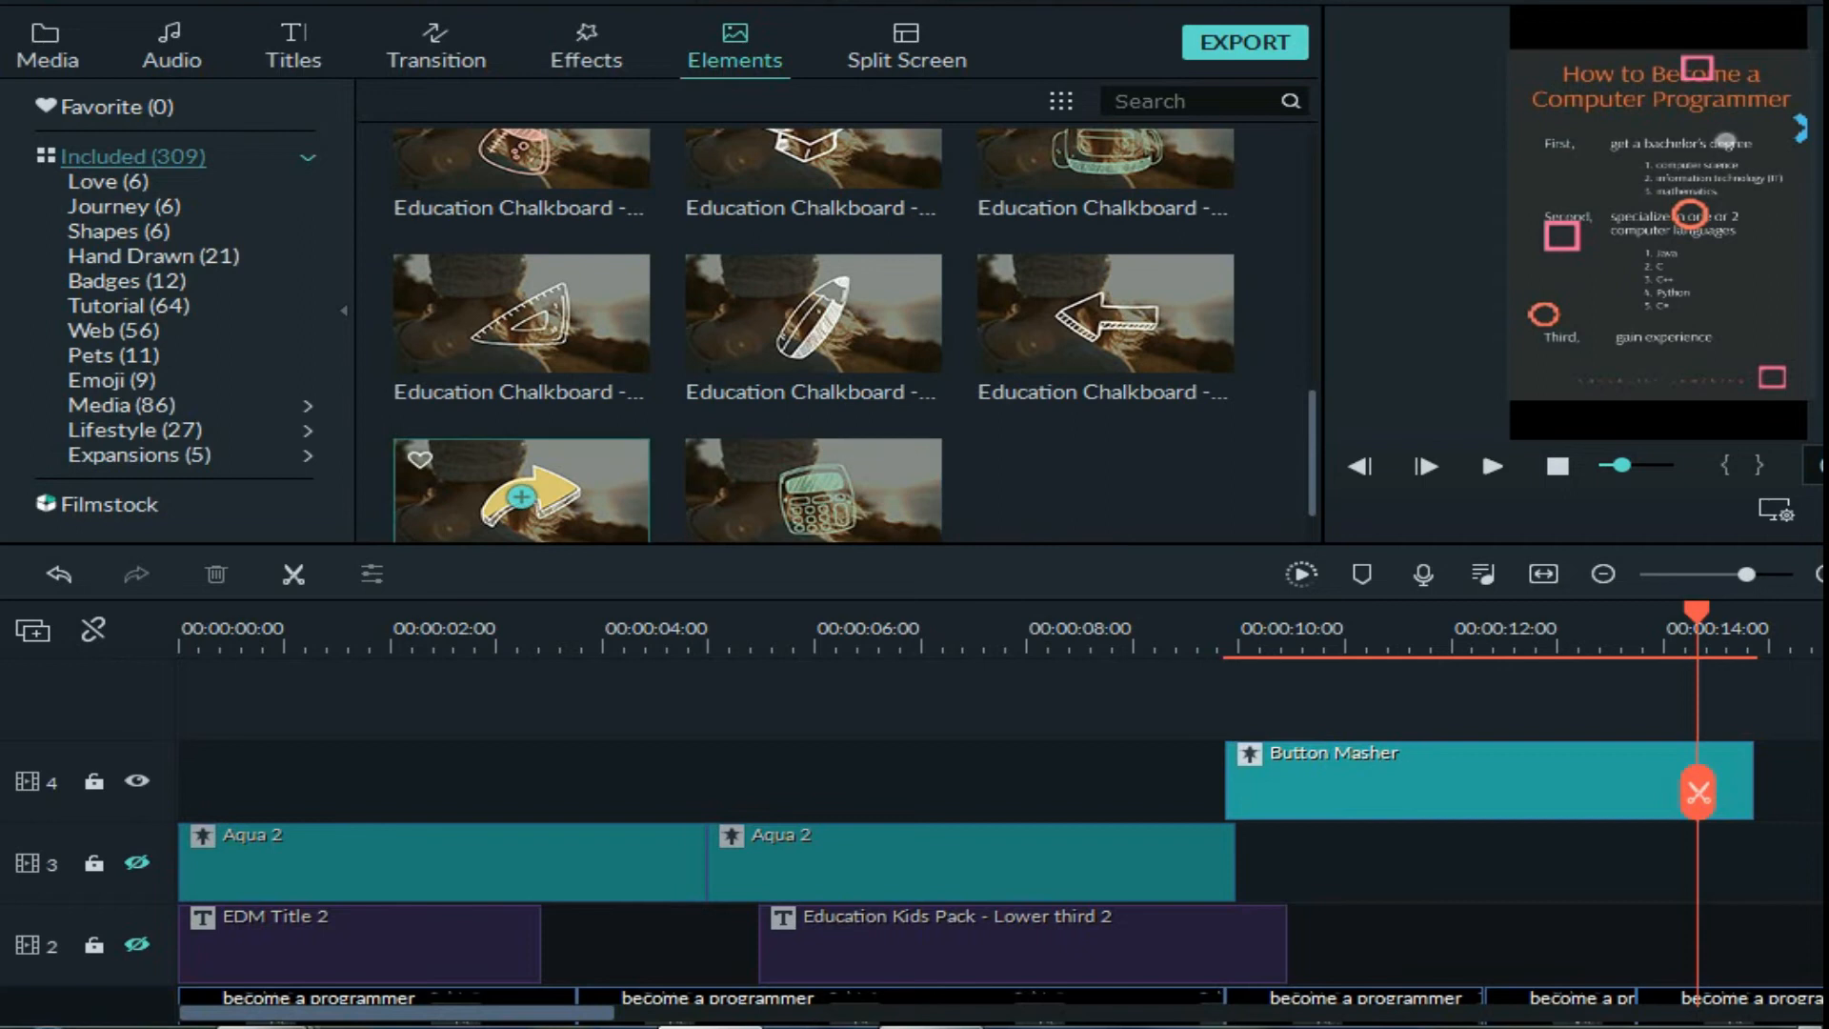
scroll(521, 322, "up", 7)
left_click(108, 182)
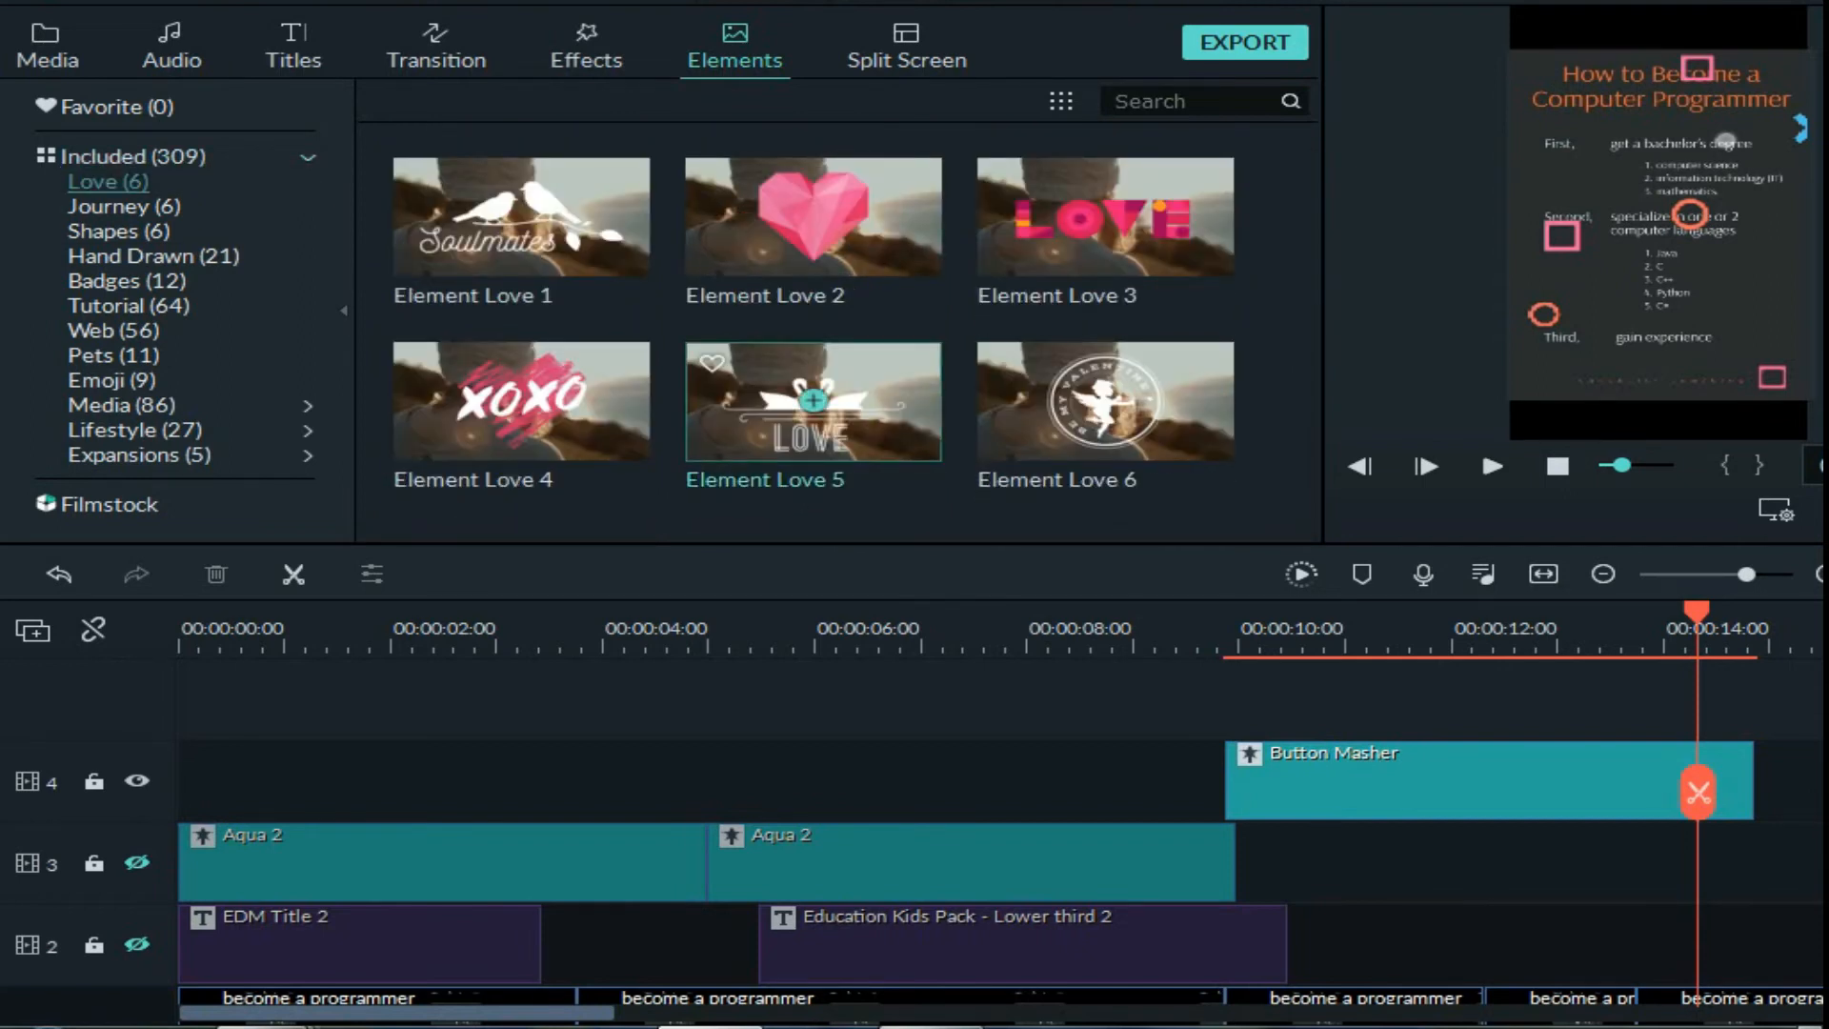
left_click(124, 207)
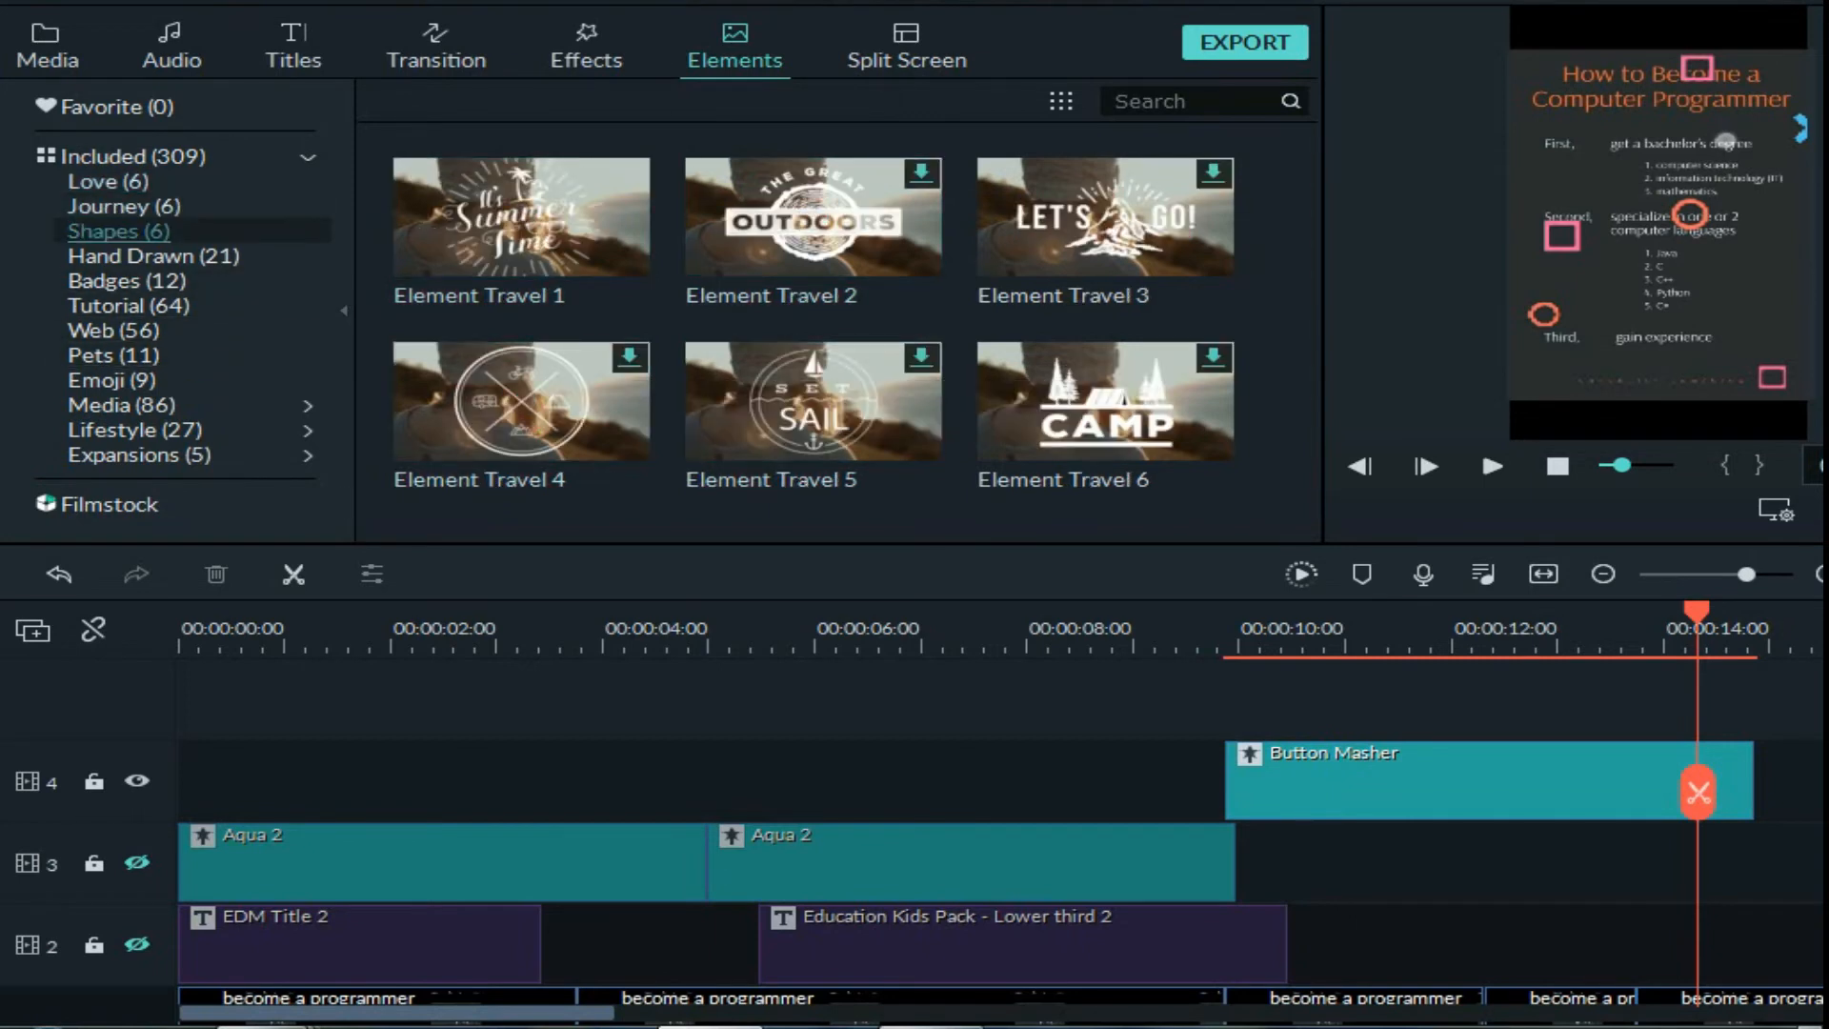
left_click(118, 232)
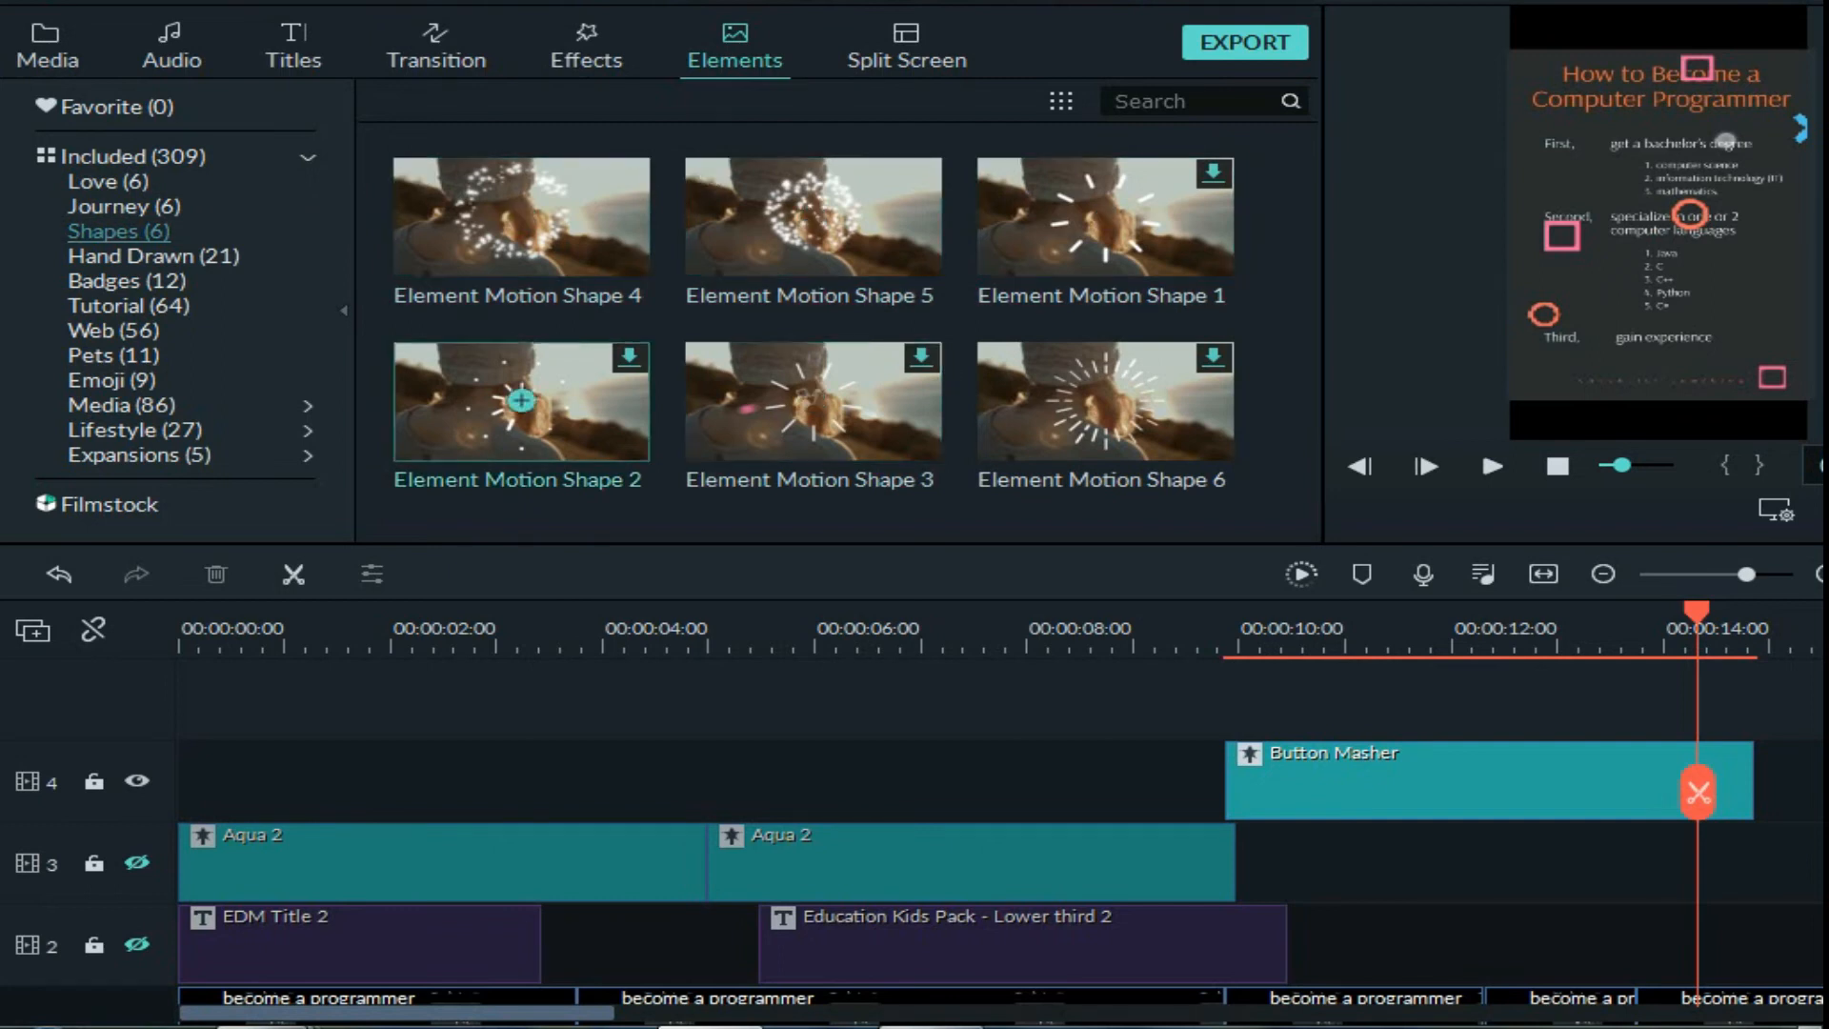
Try Element Motion Shape 4 on a new track 5 at about 3 seconds, preview it, and undo its deletion.
left_click(487, 636)
left_click_drag(521, 216, 520, 698)
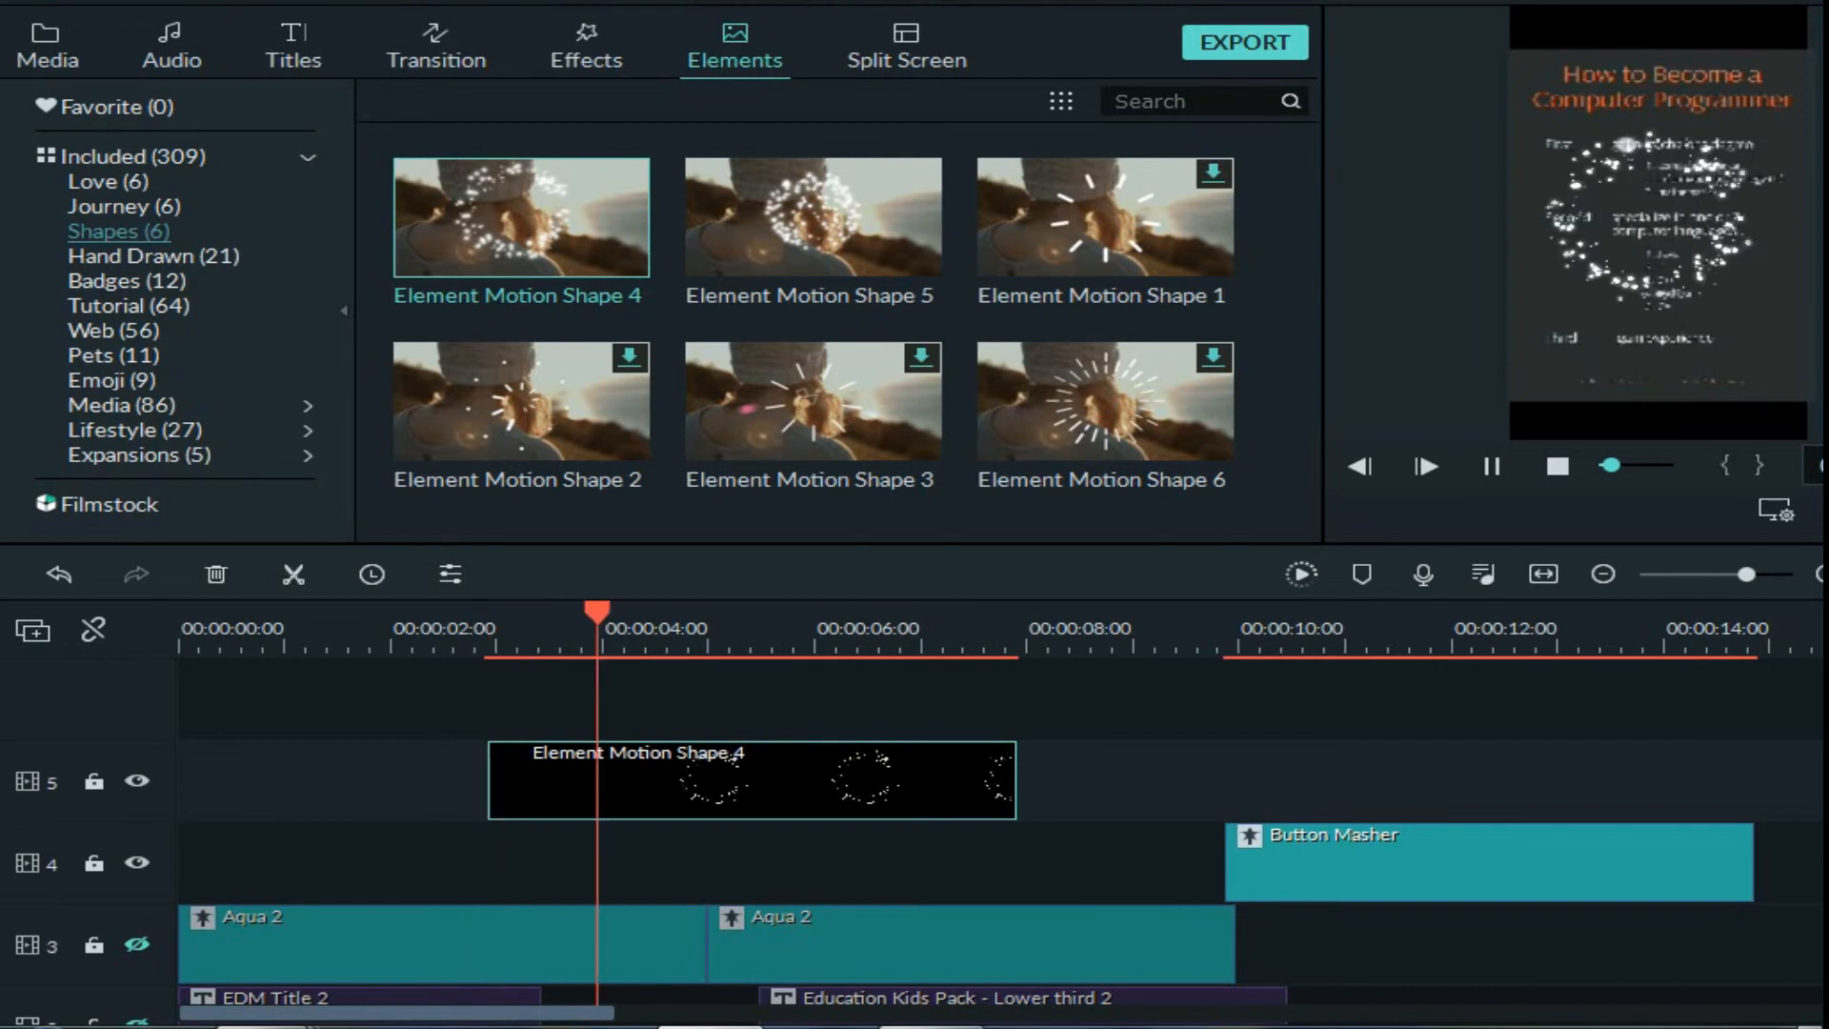
key("space")
key("Delete")
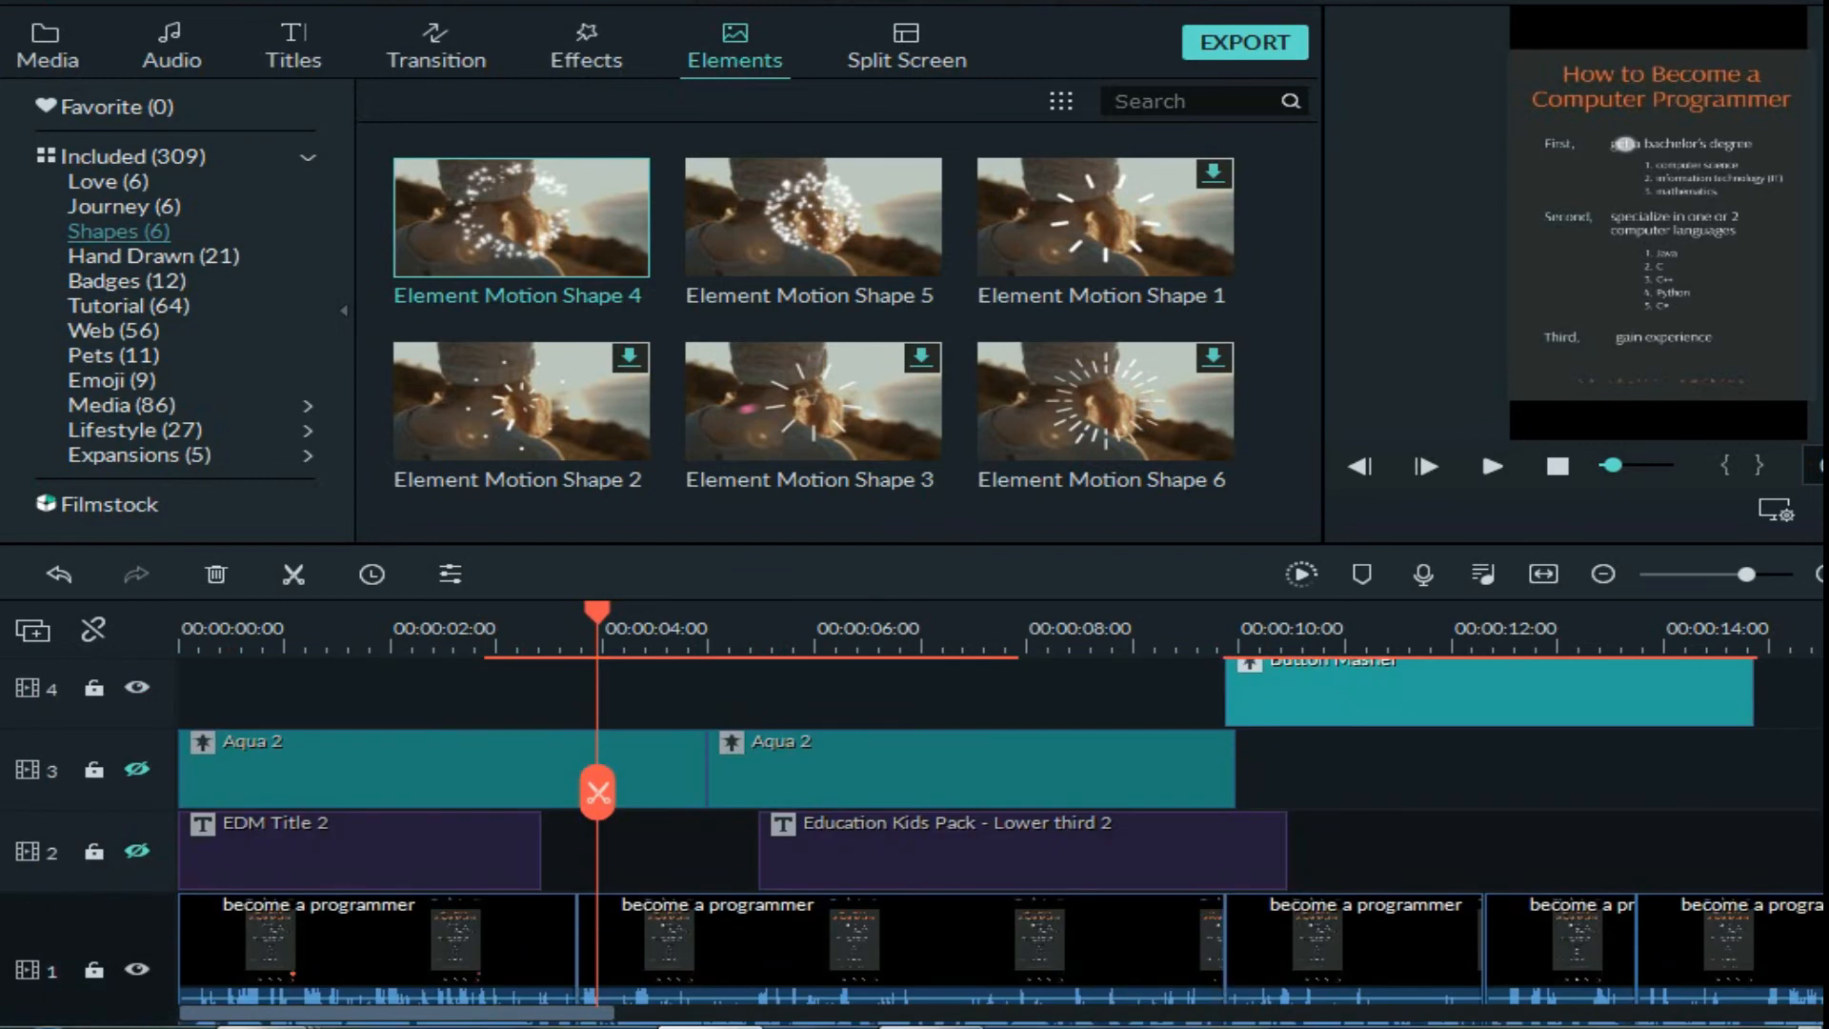
key("ctrl+z")
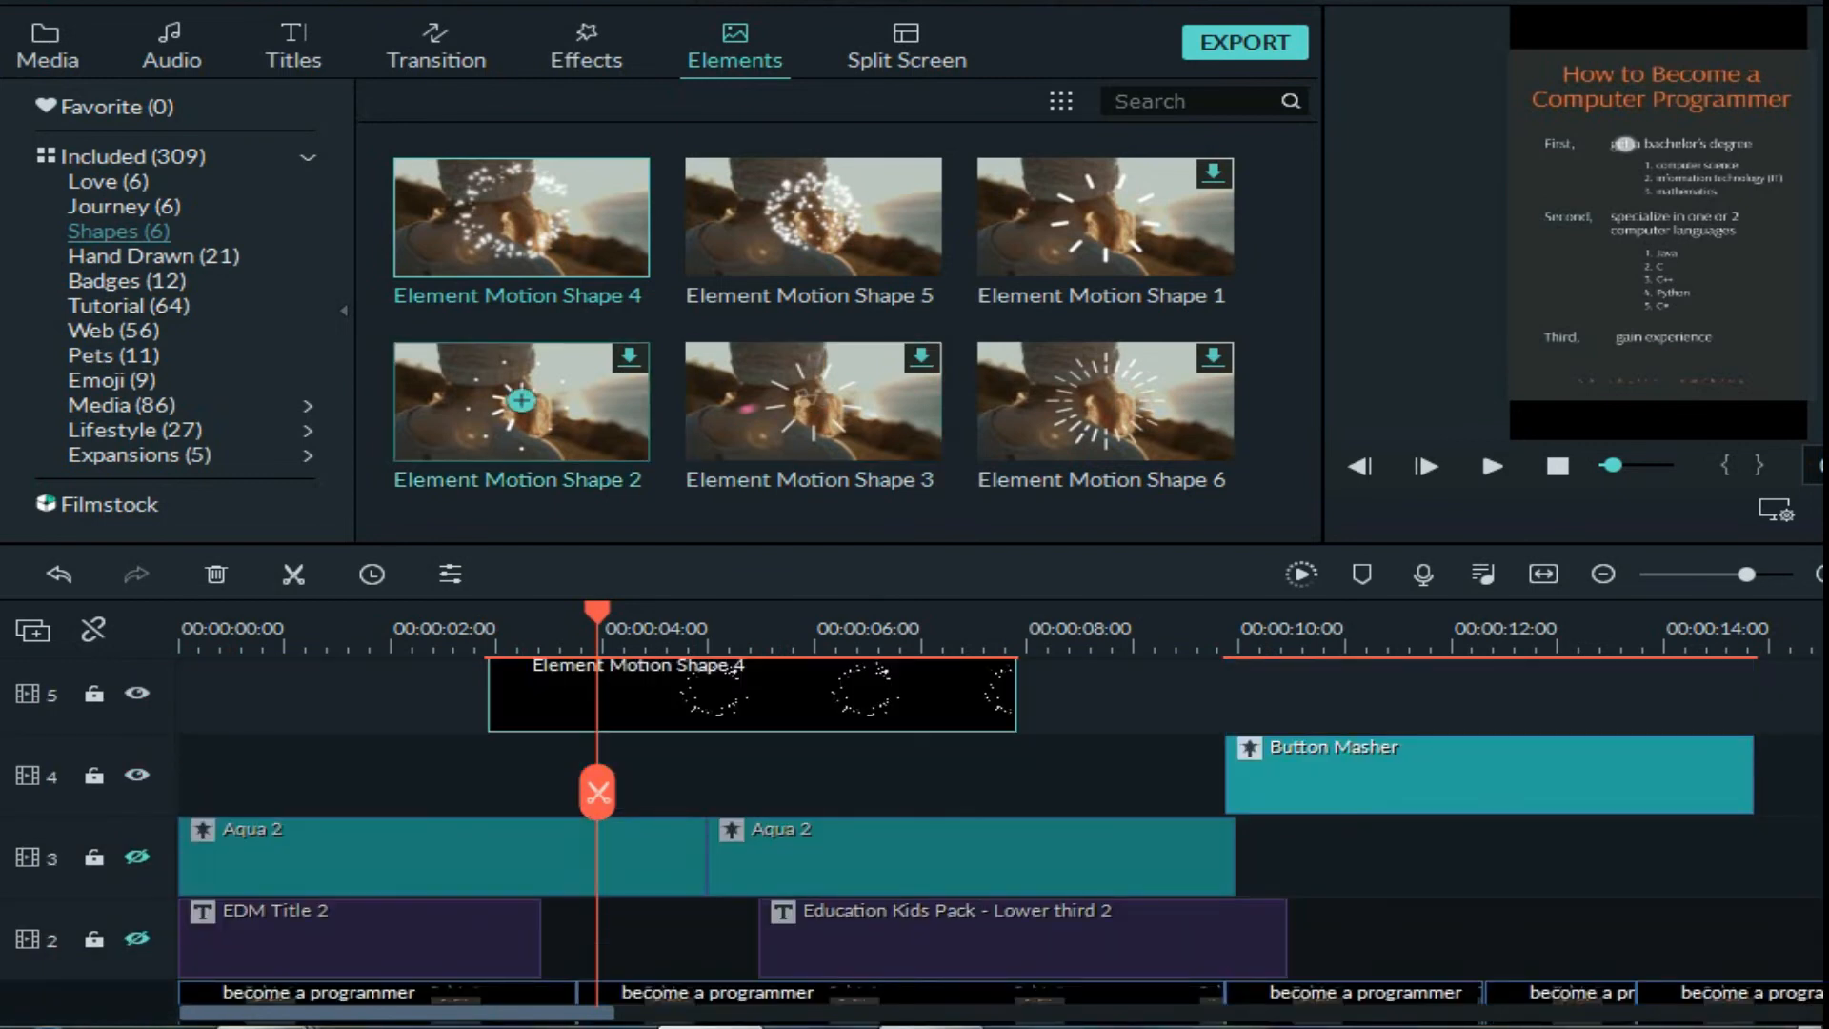
Replace the motion shape on track 5 with Element Handdrawn 4 at the very start of the timeline and preview it.
left_click(143, 255)
scroll(519, 286, "down", 5)
scroll(813, 203, "up", 3)
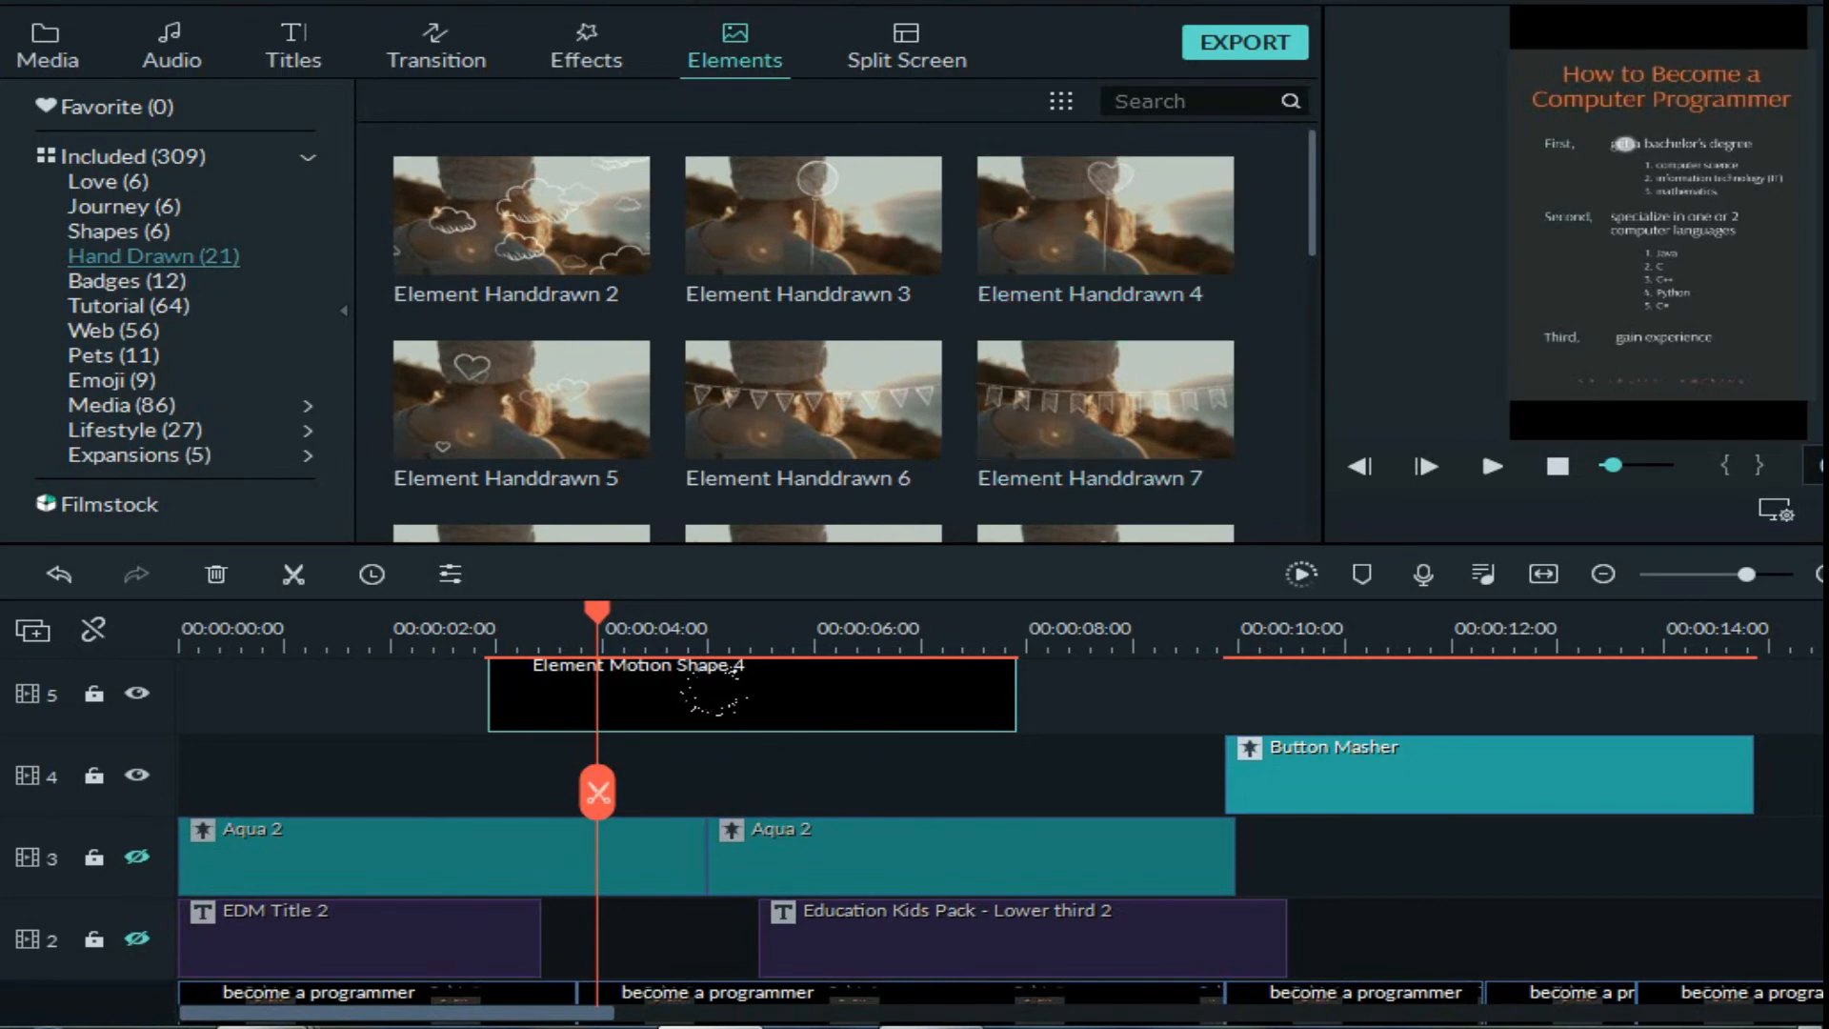
key("Delete")
left_click_drag(1105, 216, 181, 695)
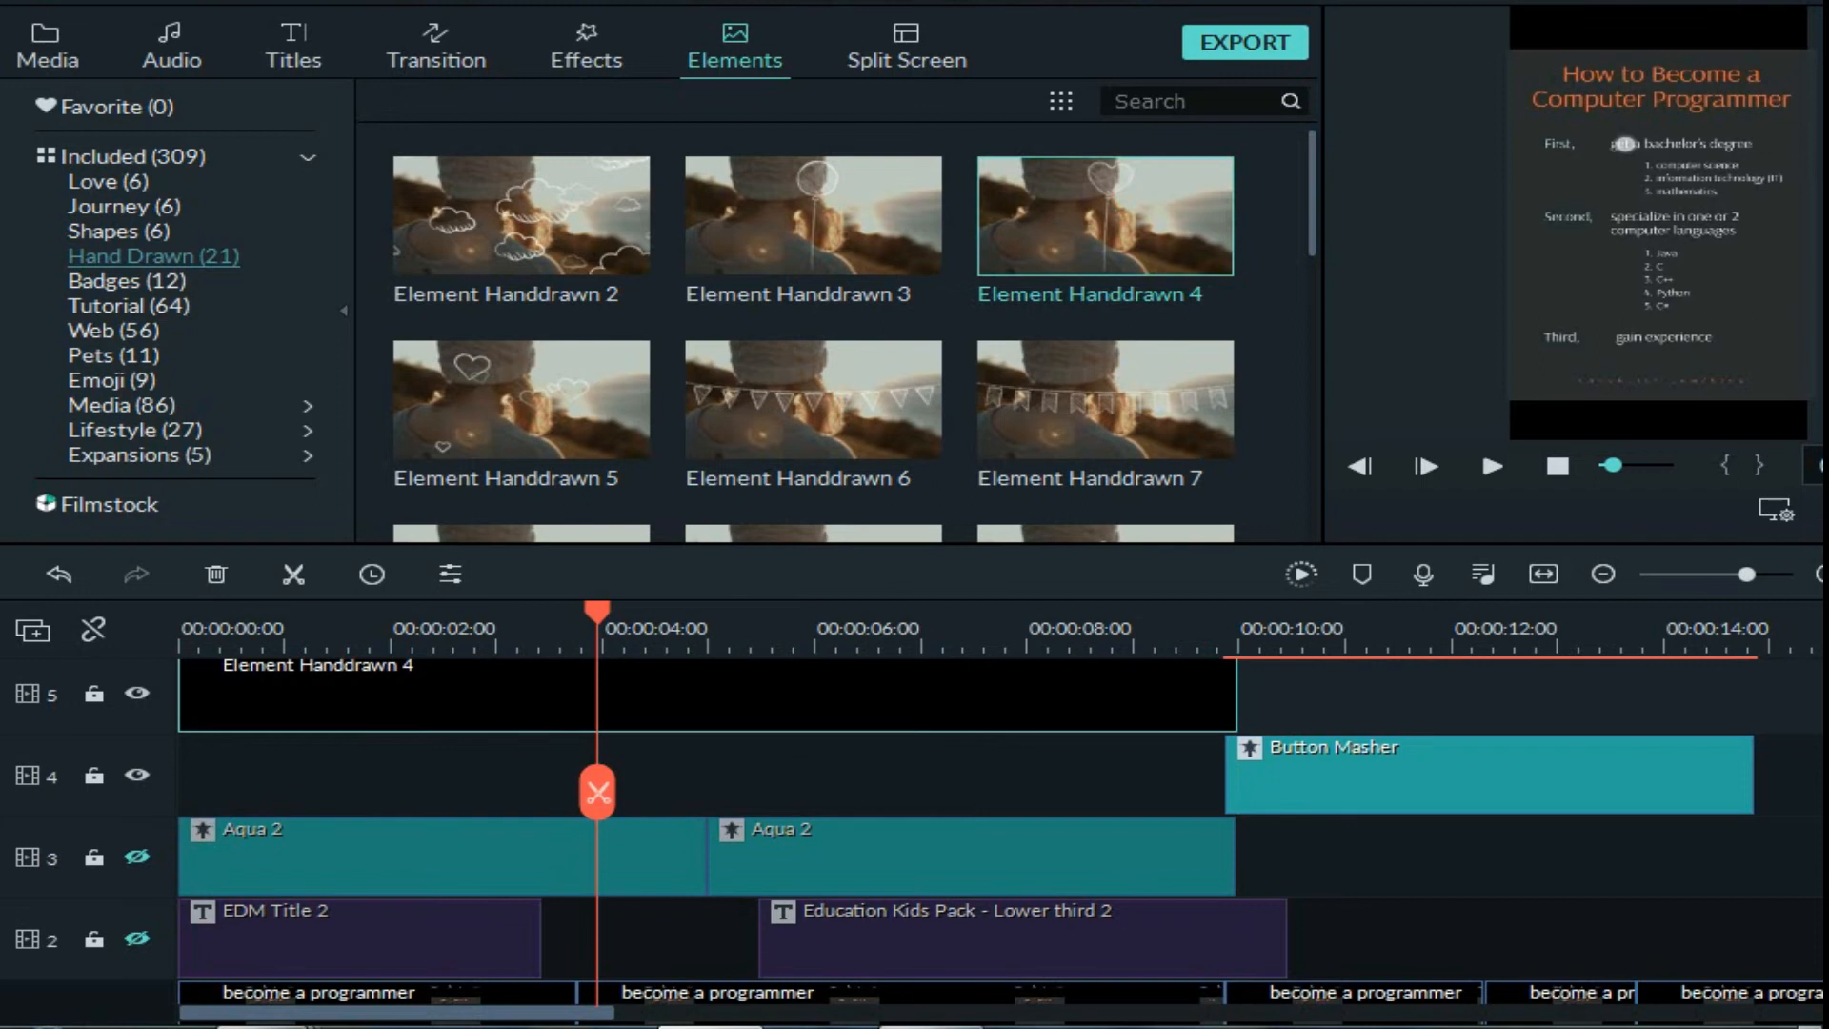
left_click(198, 631)
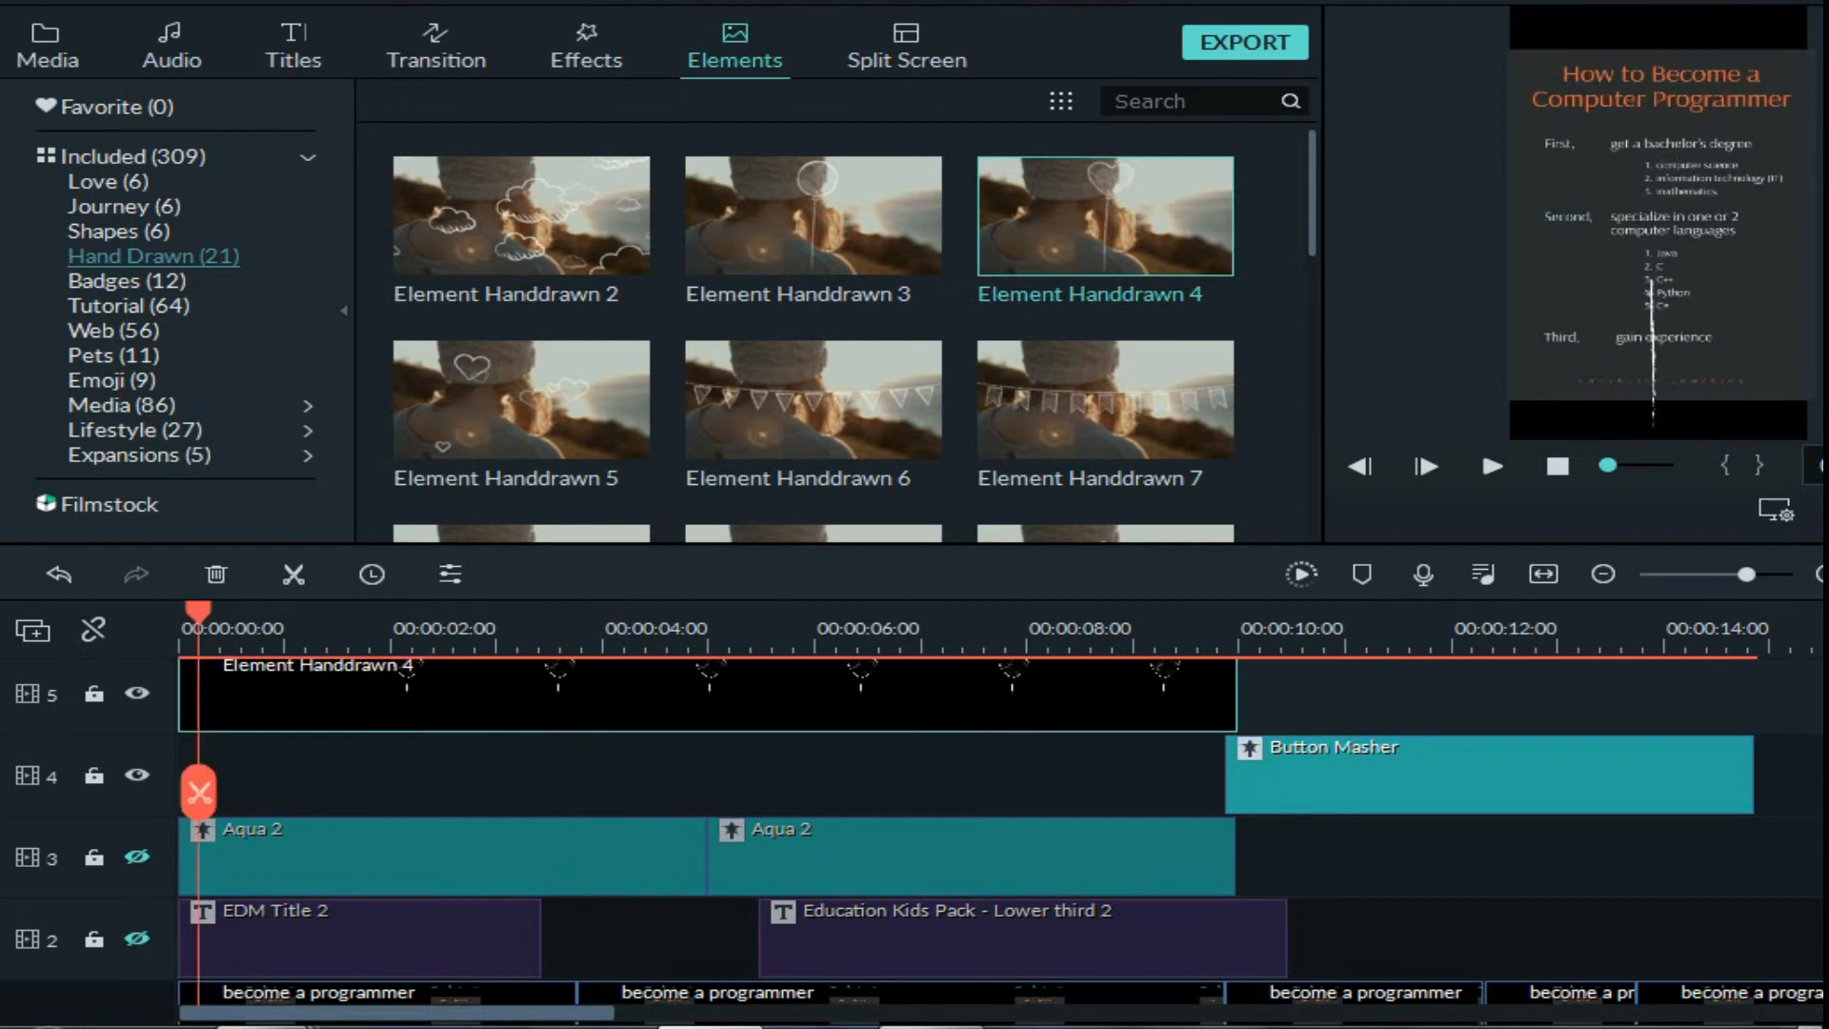
key("space")
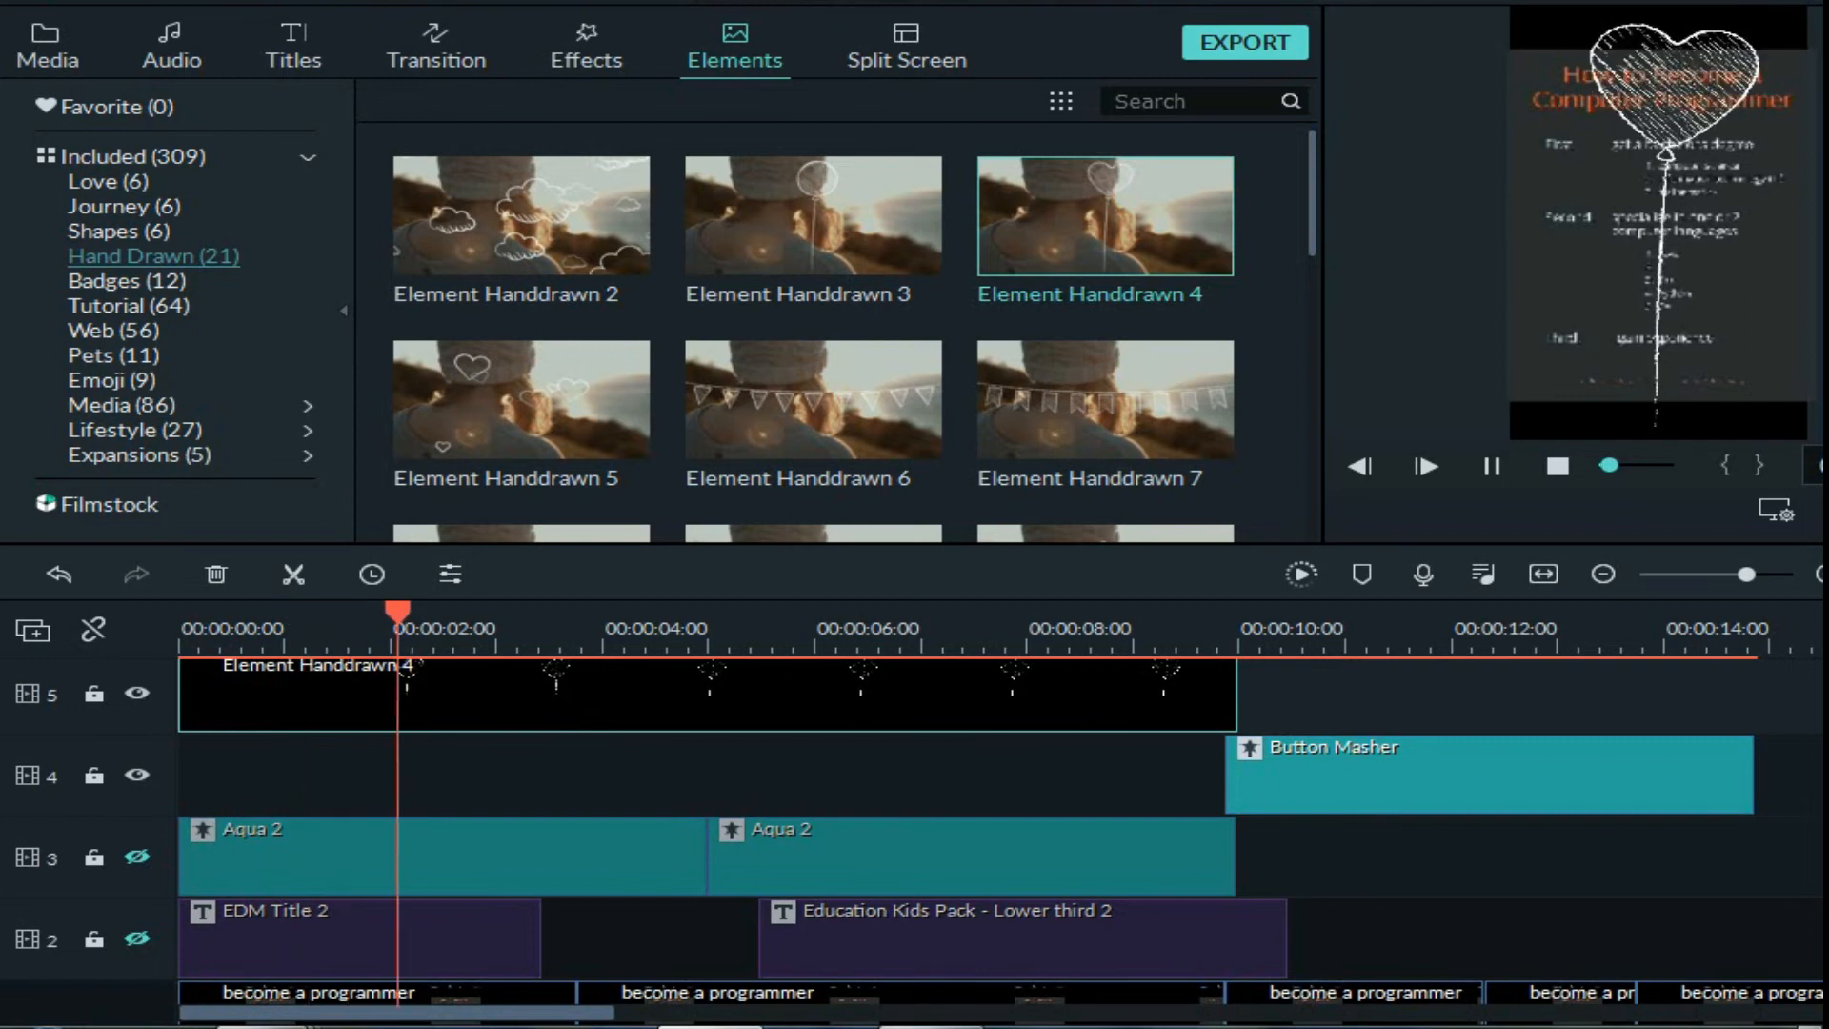
key("space")
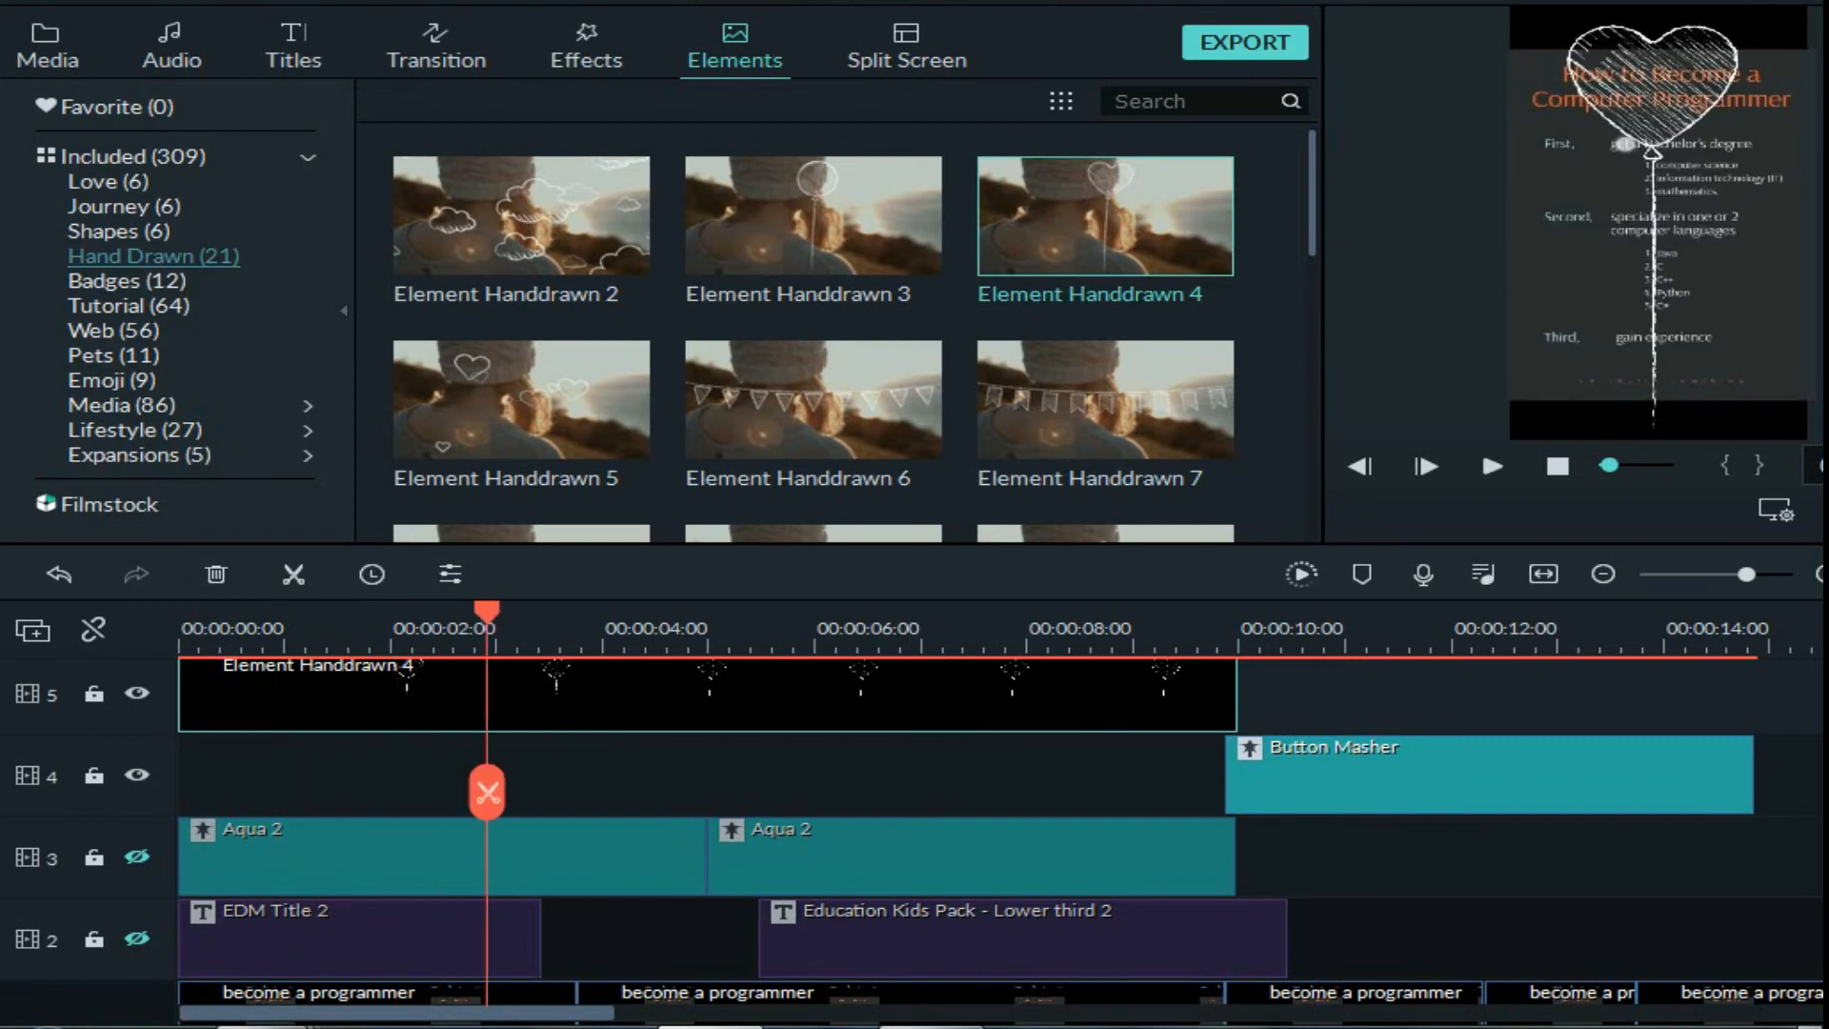
Look through the sample colors, the shared media and the project media folder in the media library.
scroll(518, 381, "down", 3)
scroll(519, 381, "up", 3)
left_click_drag(396, 1013, 592, 1012)
left_click(756, 634)
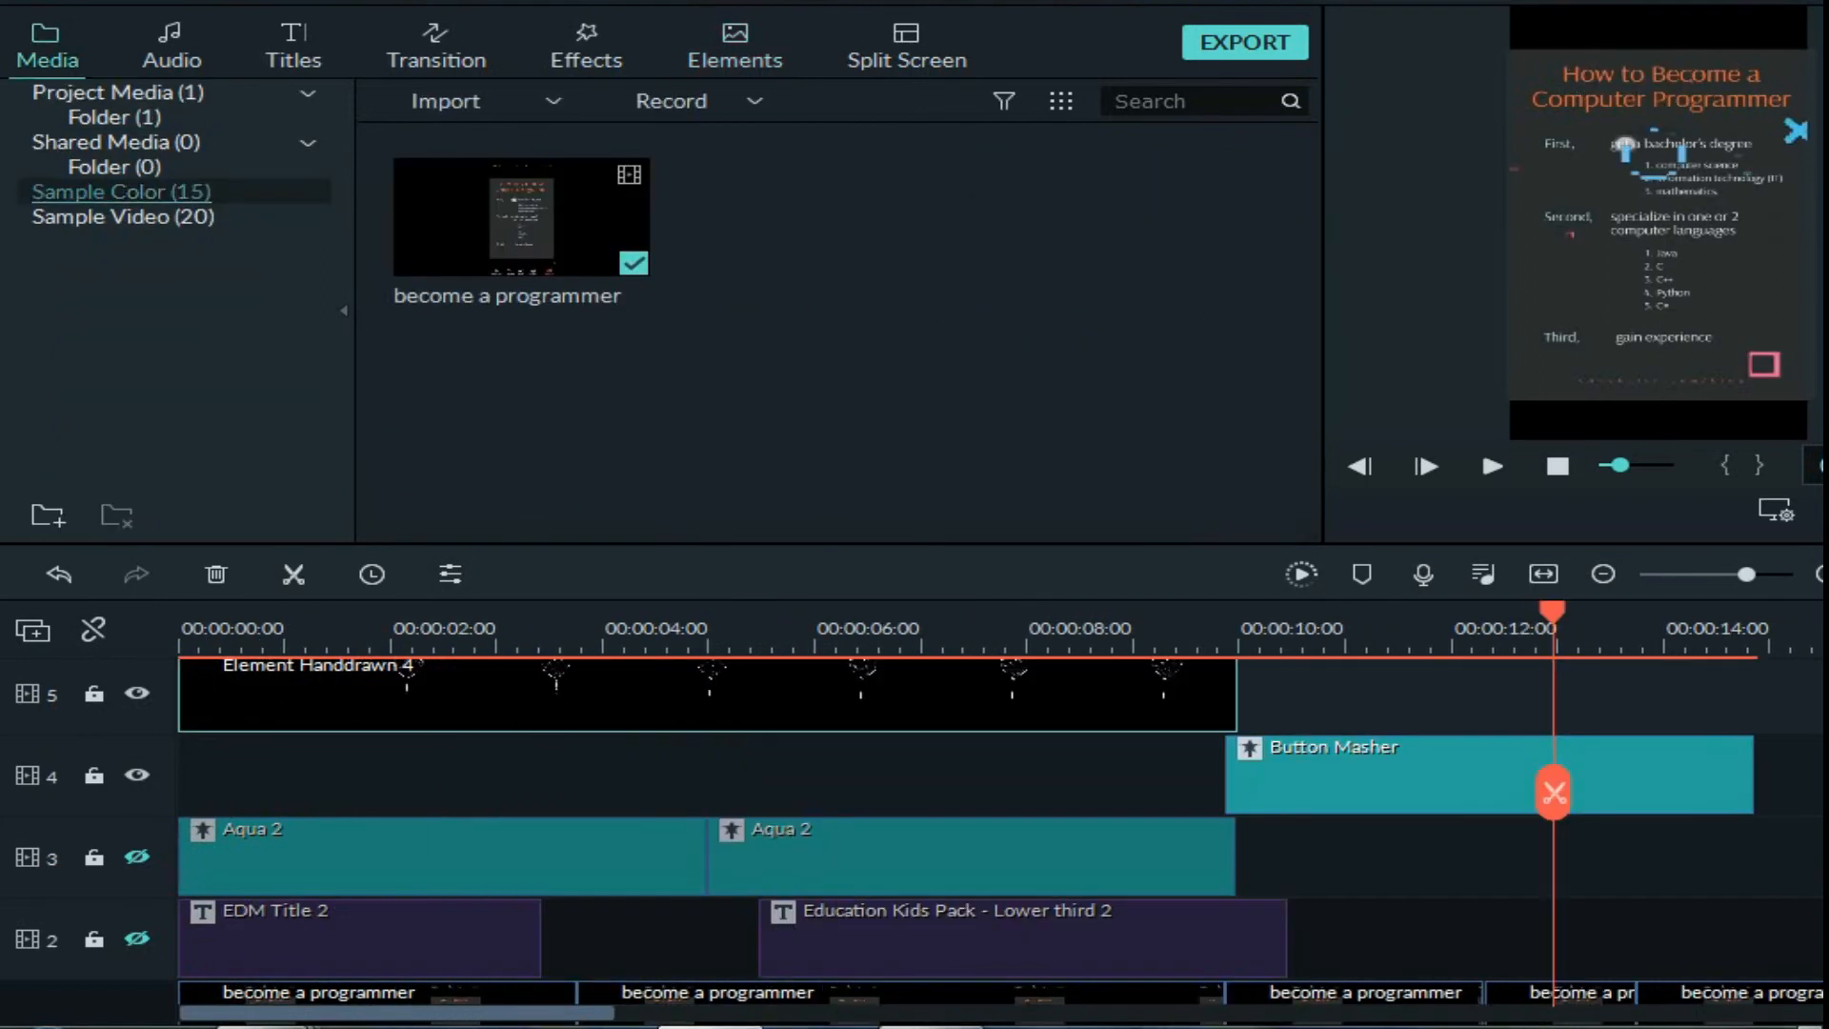
scroll(813, 405, "down", 5)
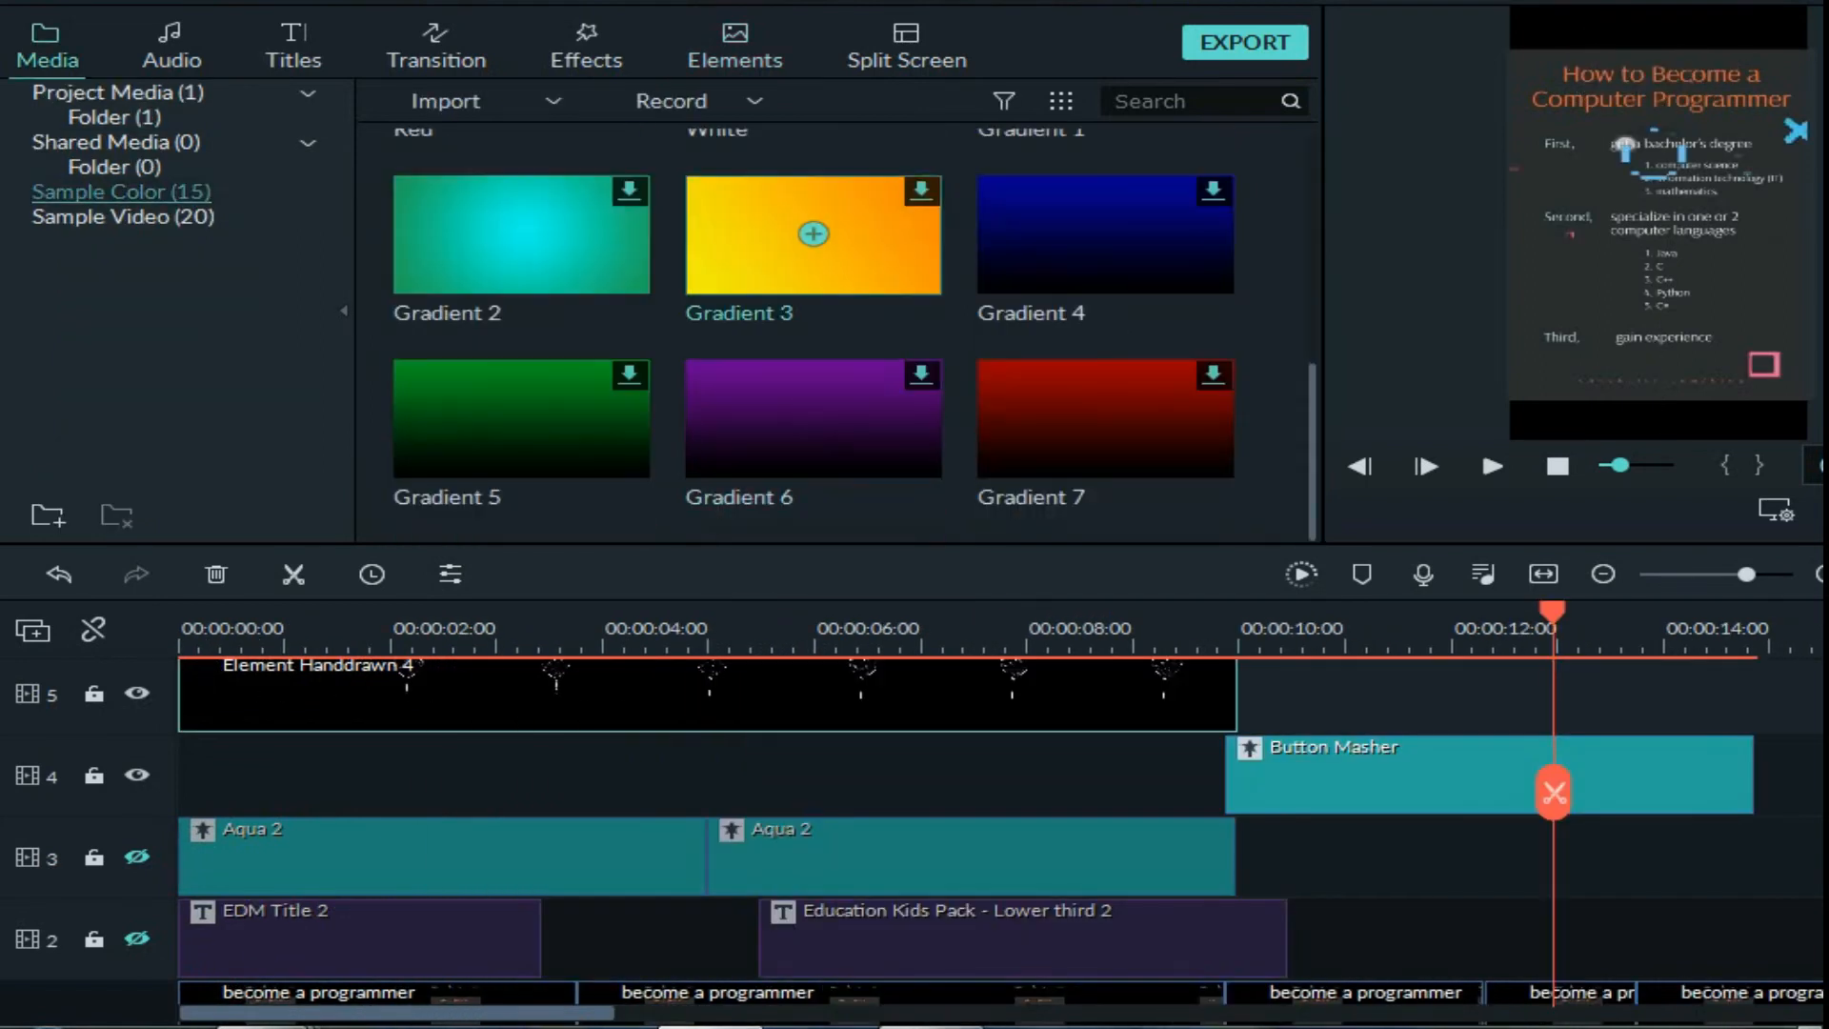
scroll(812, 228, "up", 5)
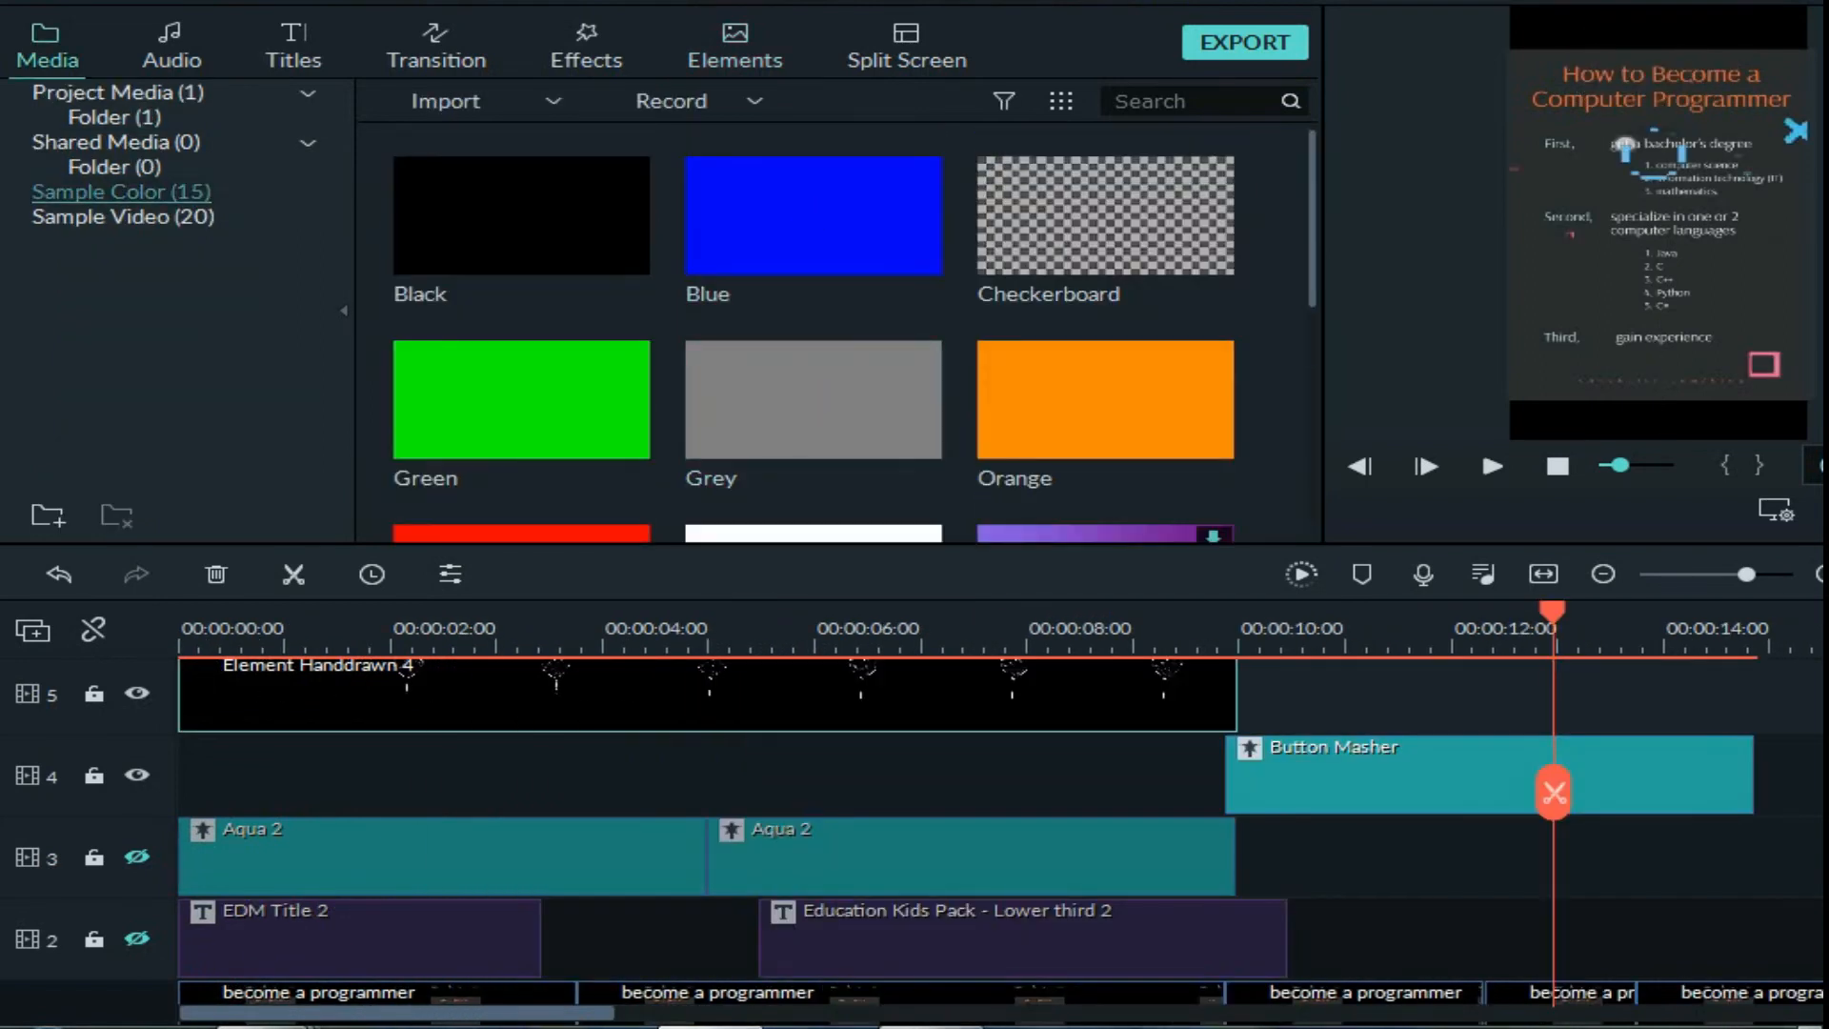
scroll(915, 819, "up", 1)
left_click(116, 142)
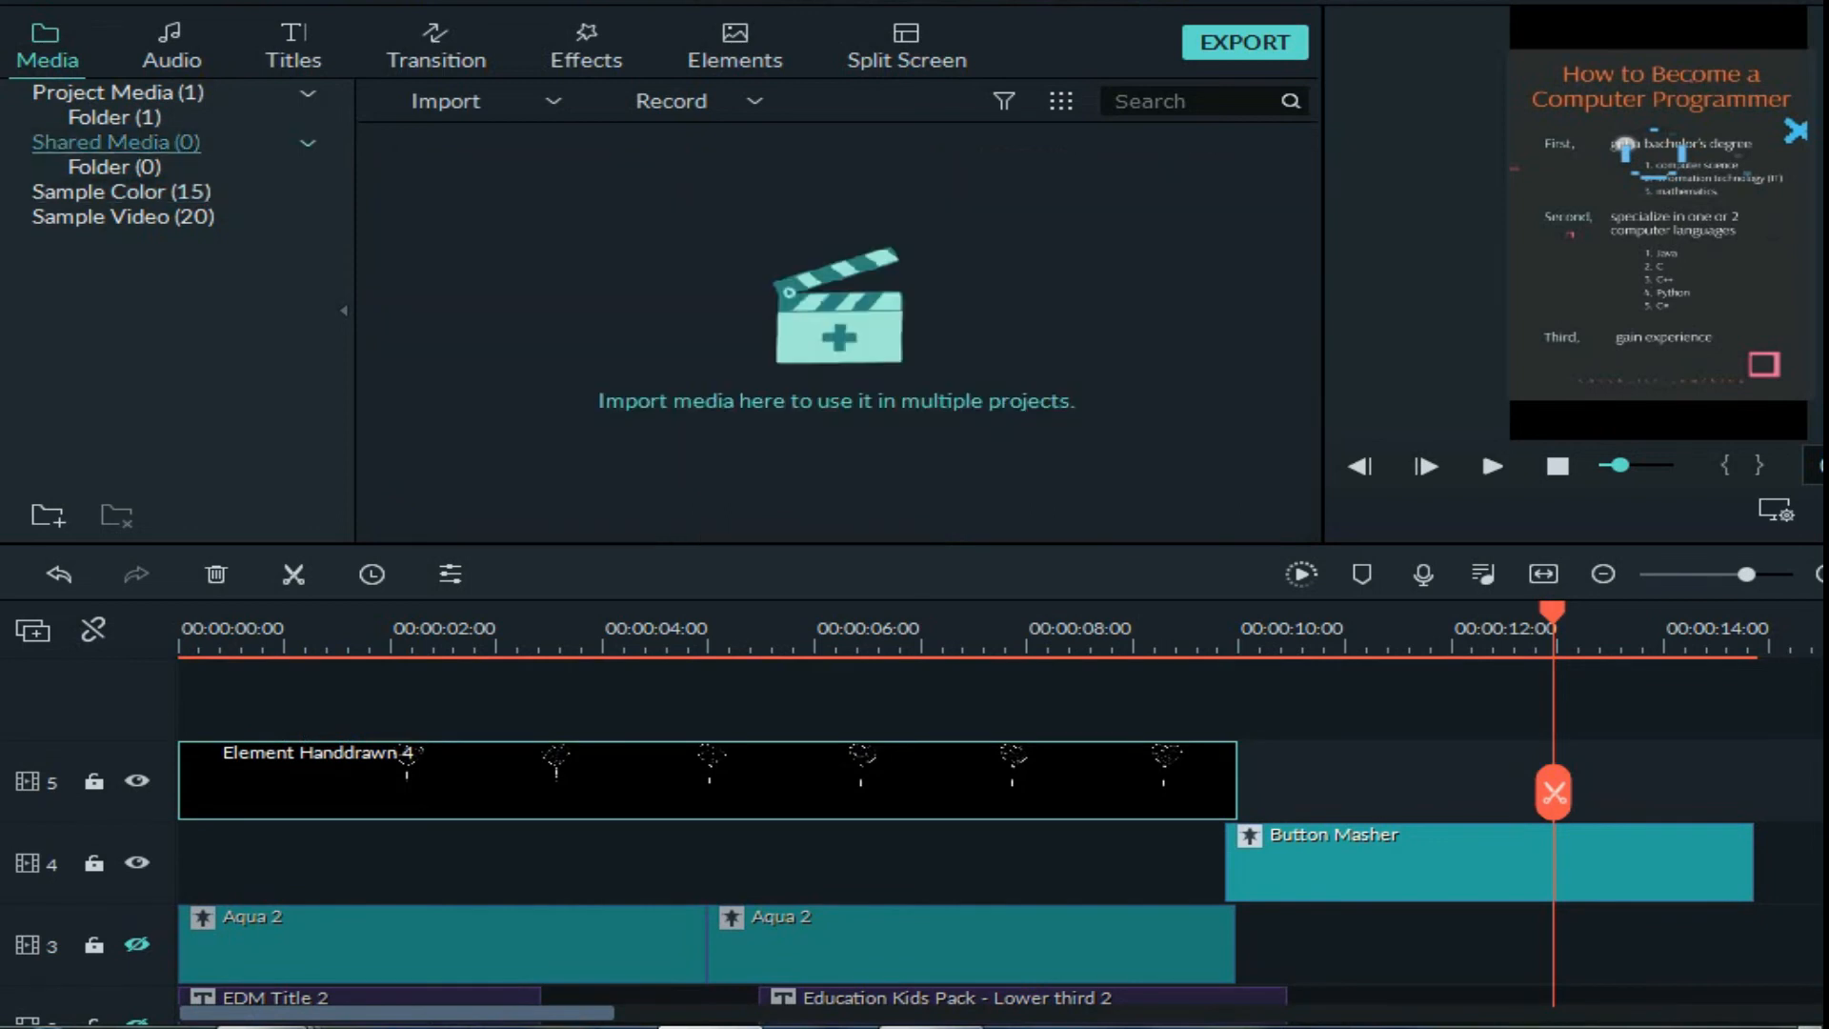
left_click(118, 93)
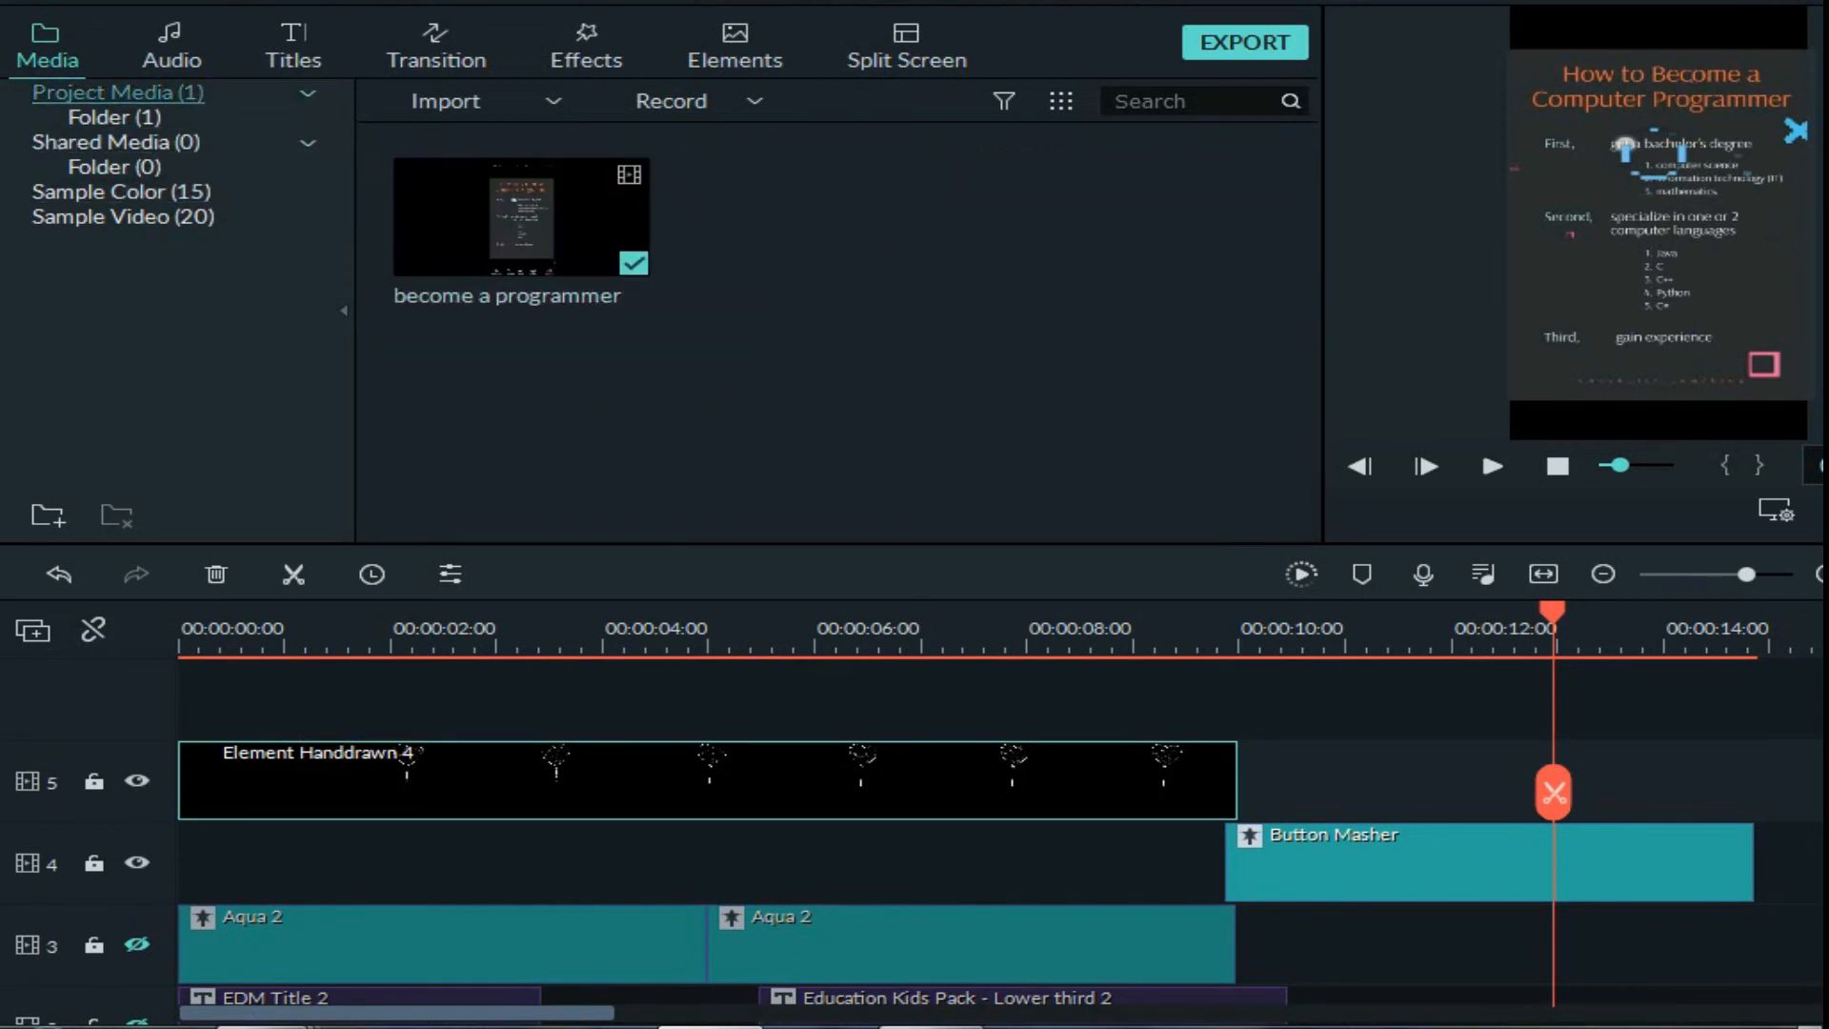
left_click(114, 117)
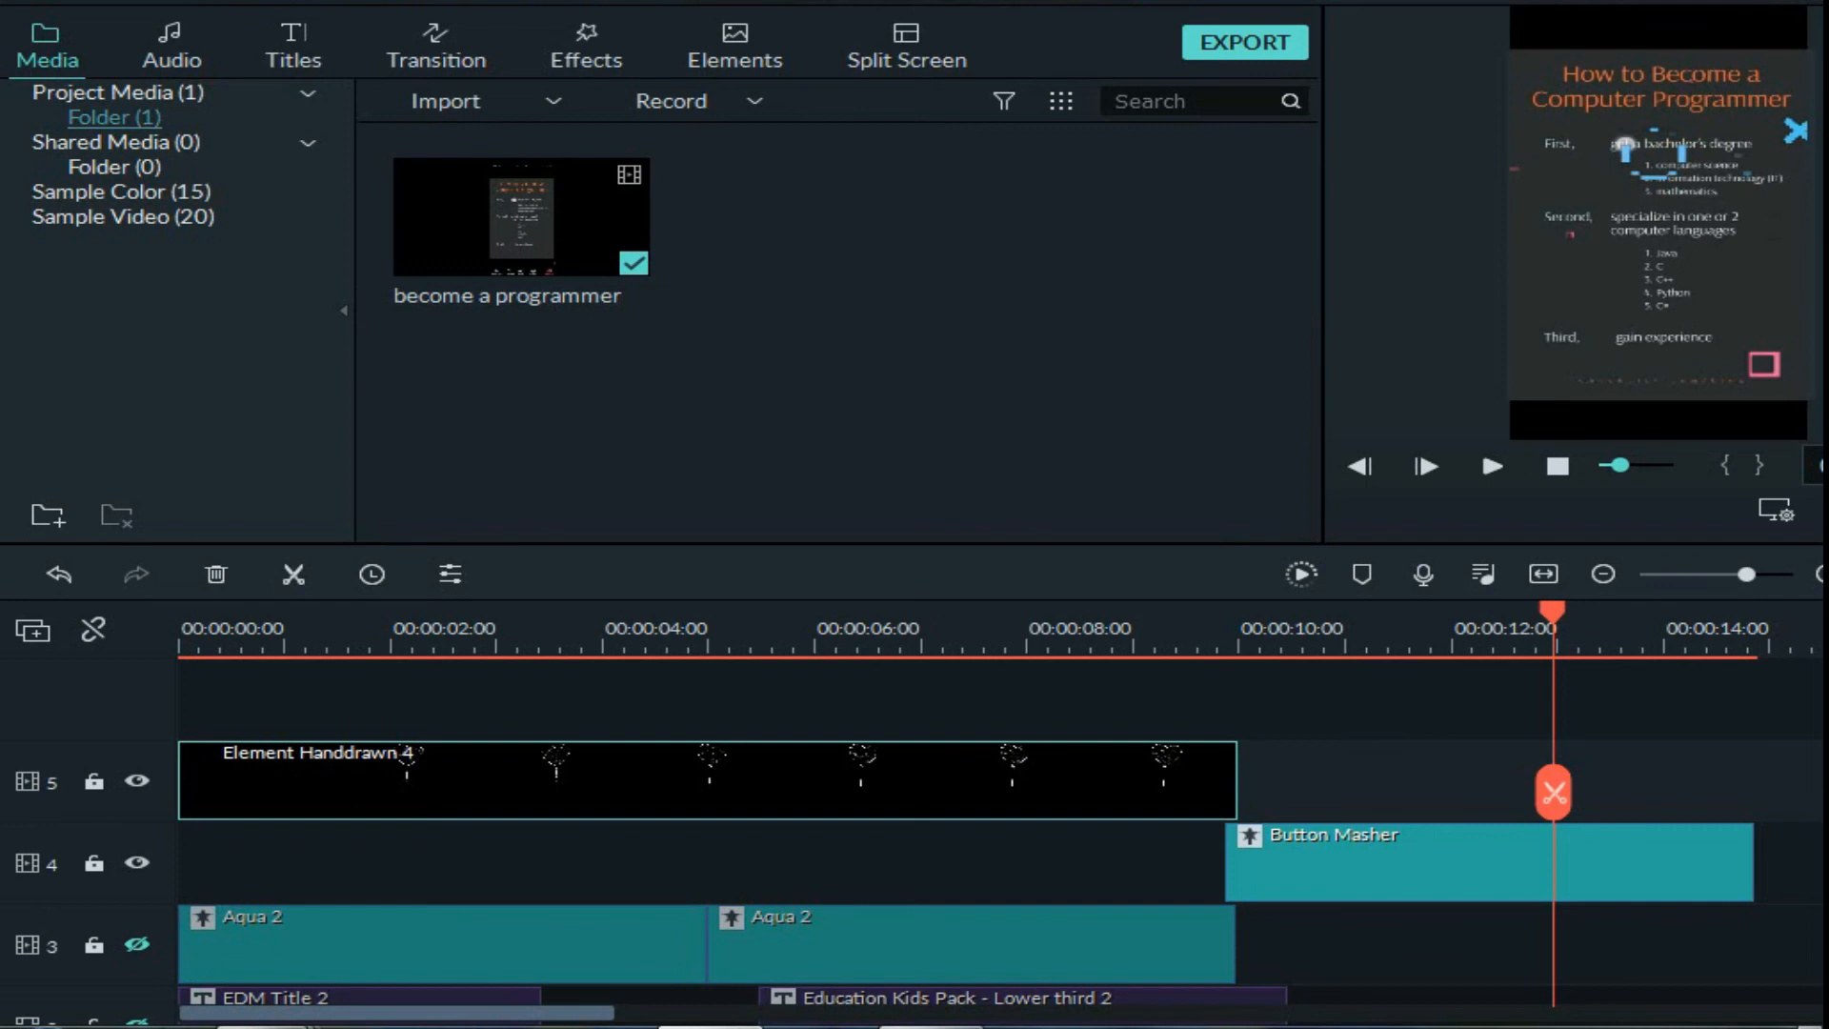
left_click(205, 21)
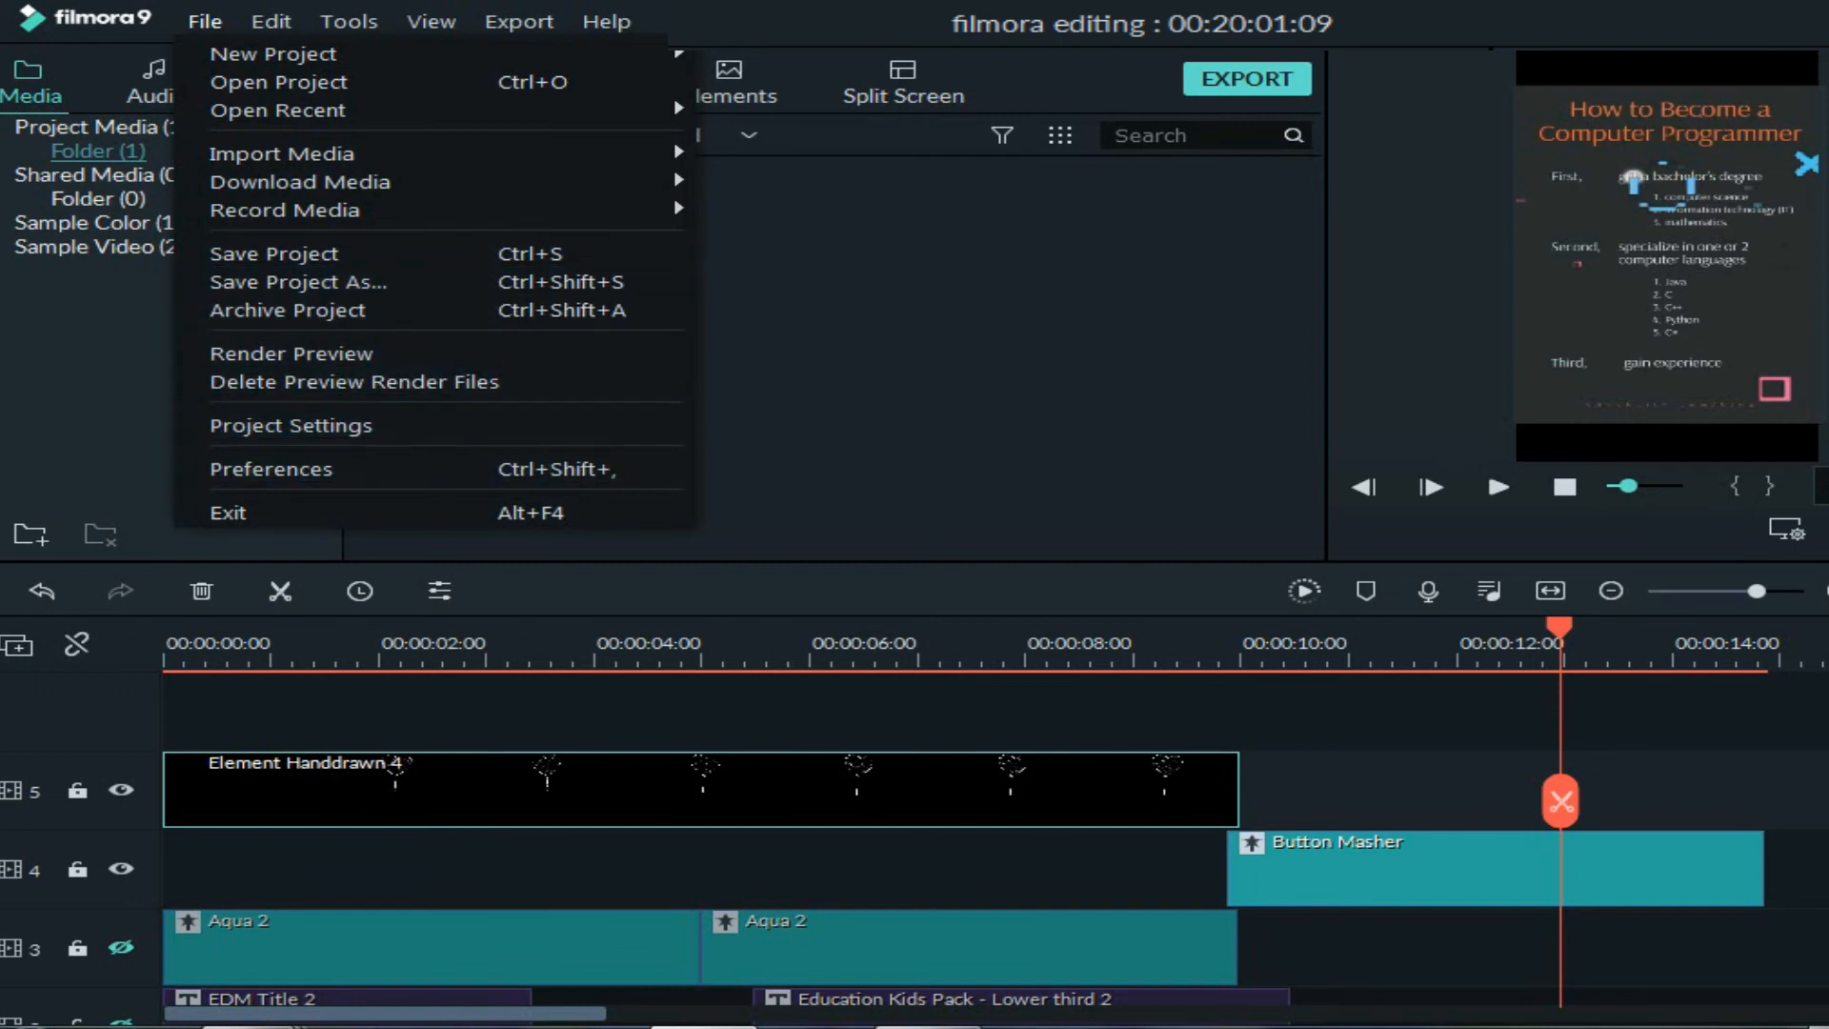
mouse_move(272, 21)
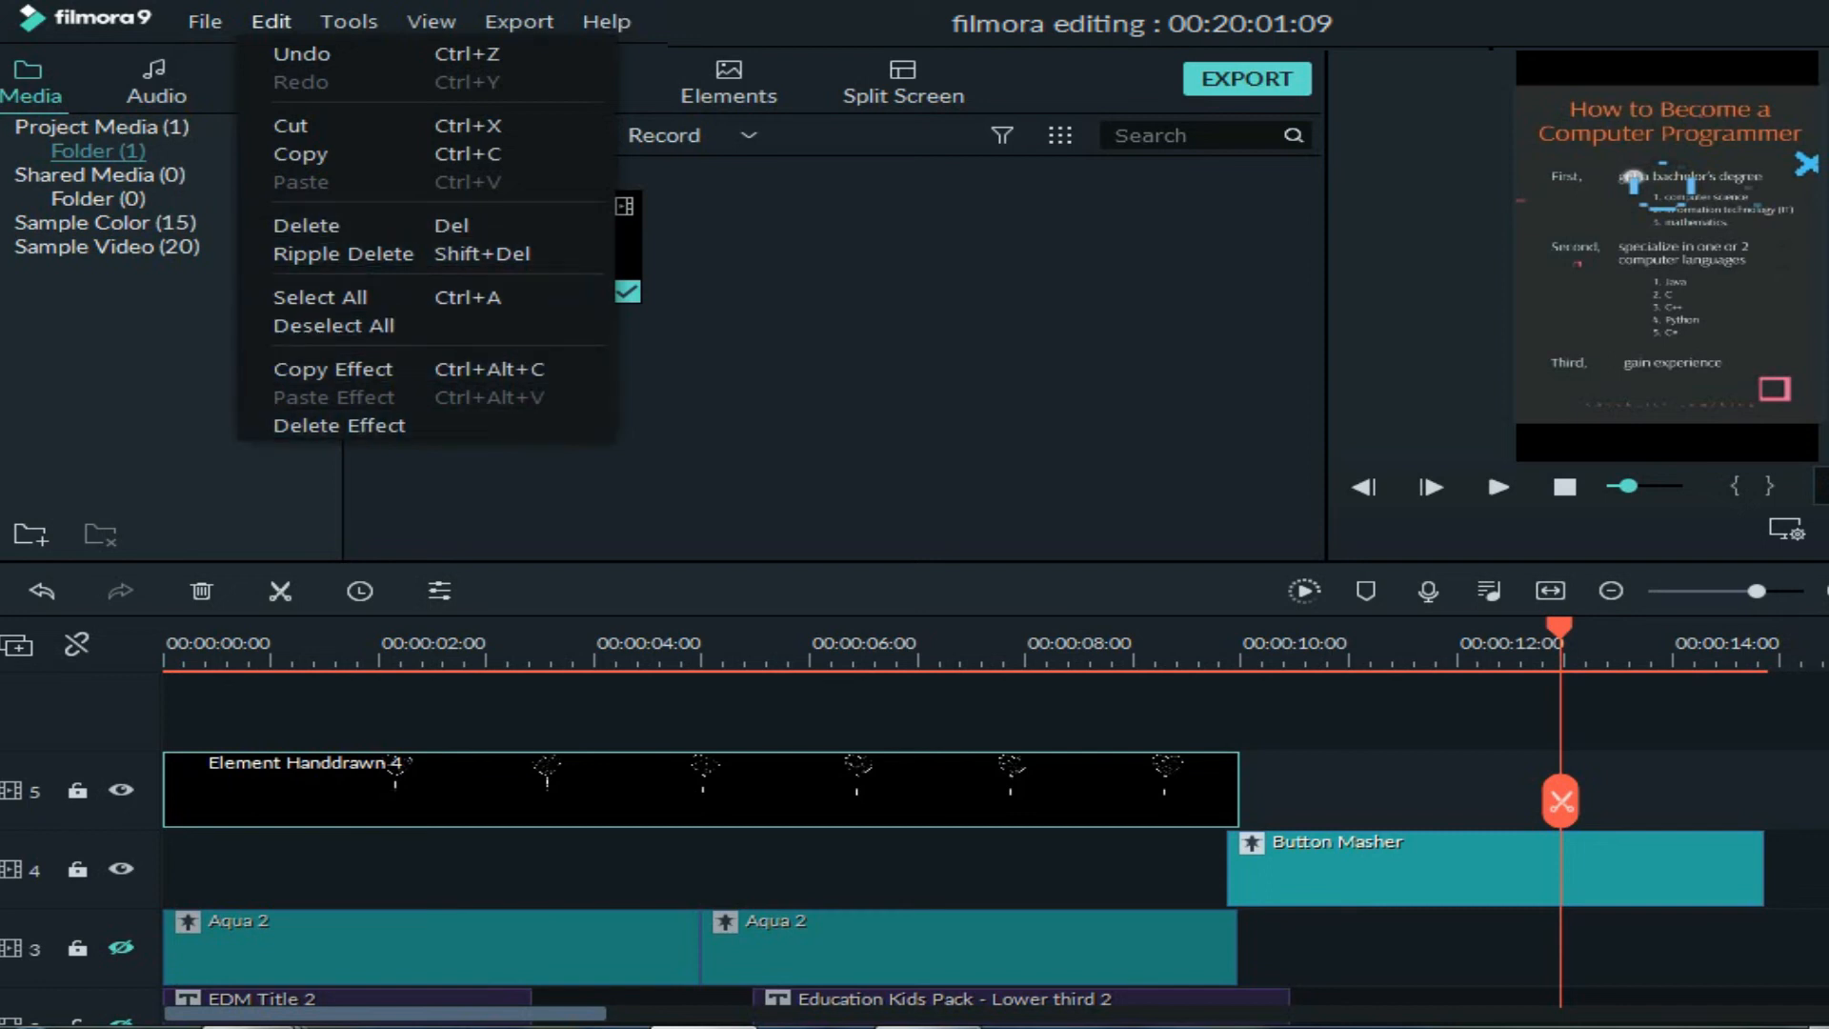
key("Escape")
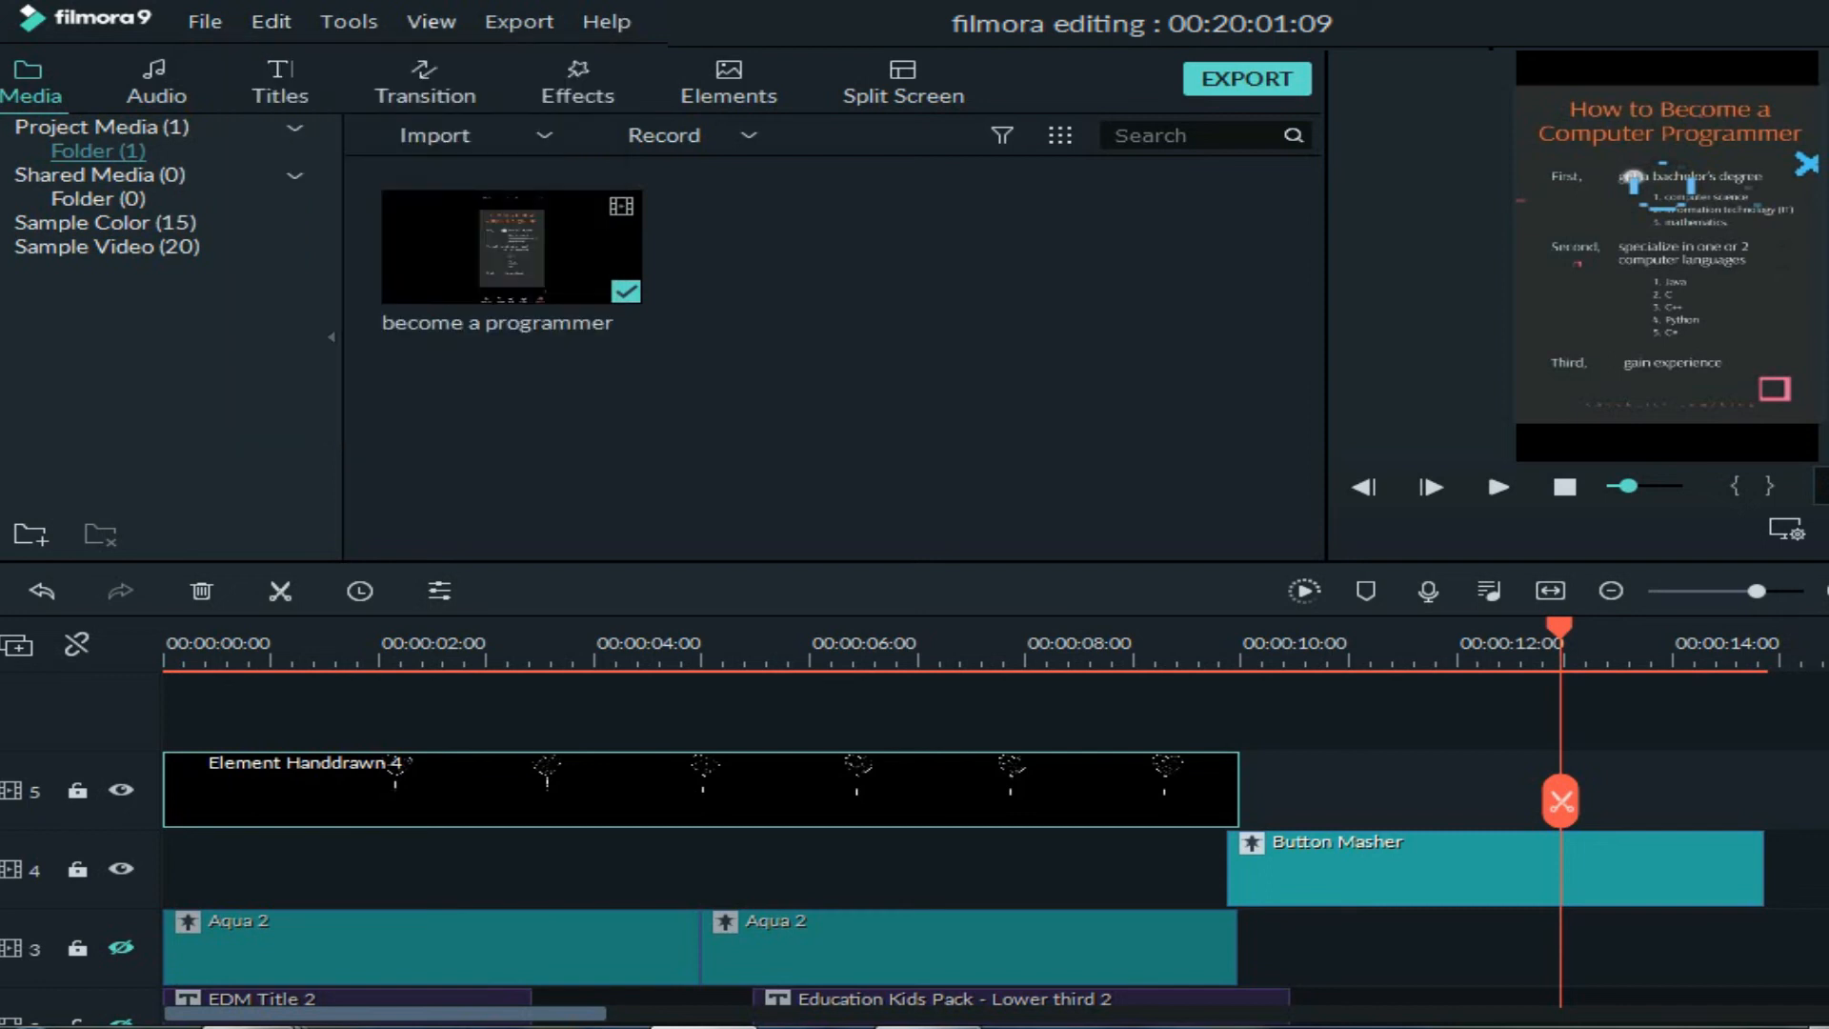
left_click(348, 22)
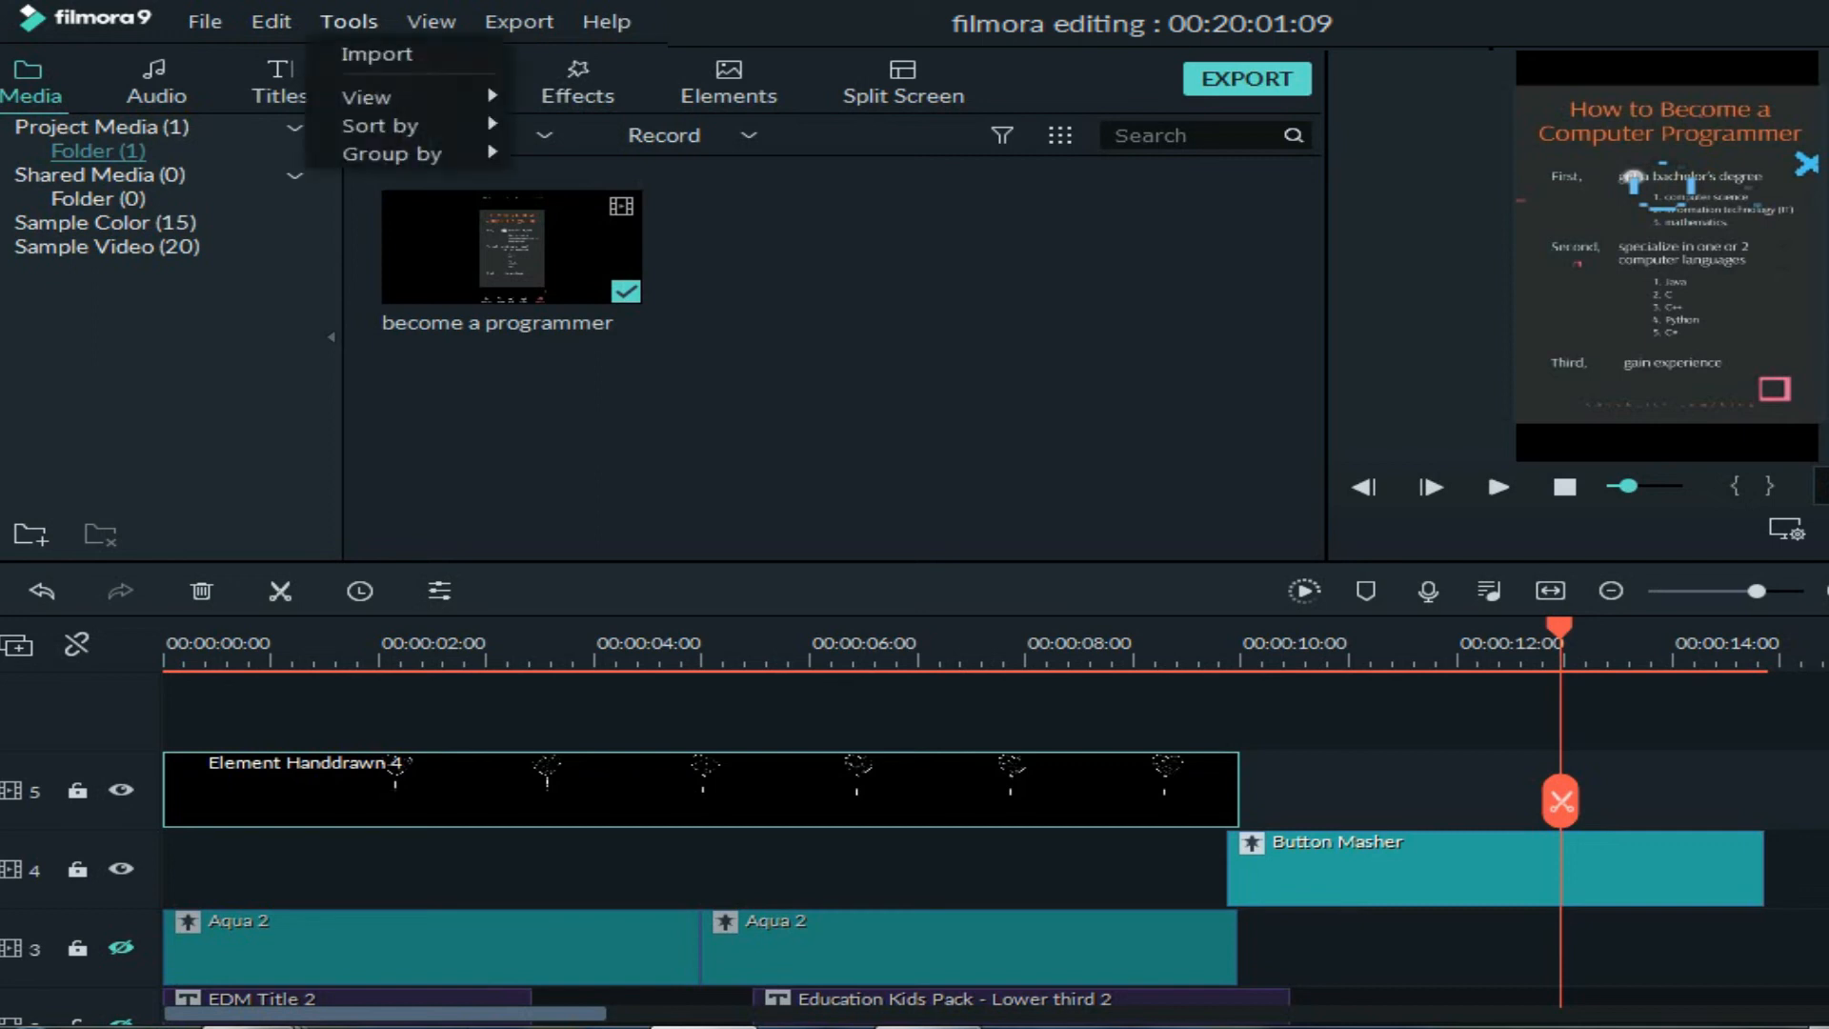
key("Escape")
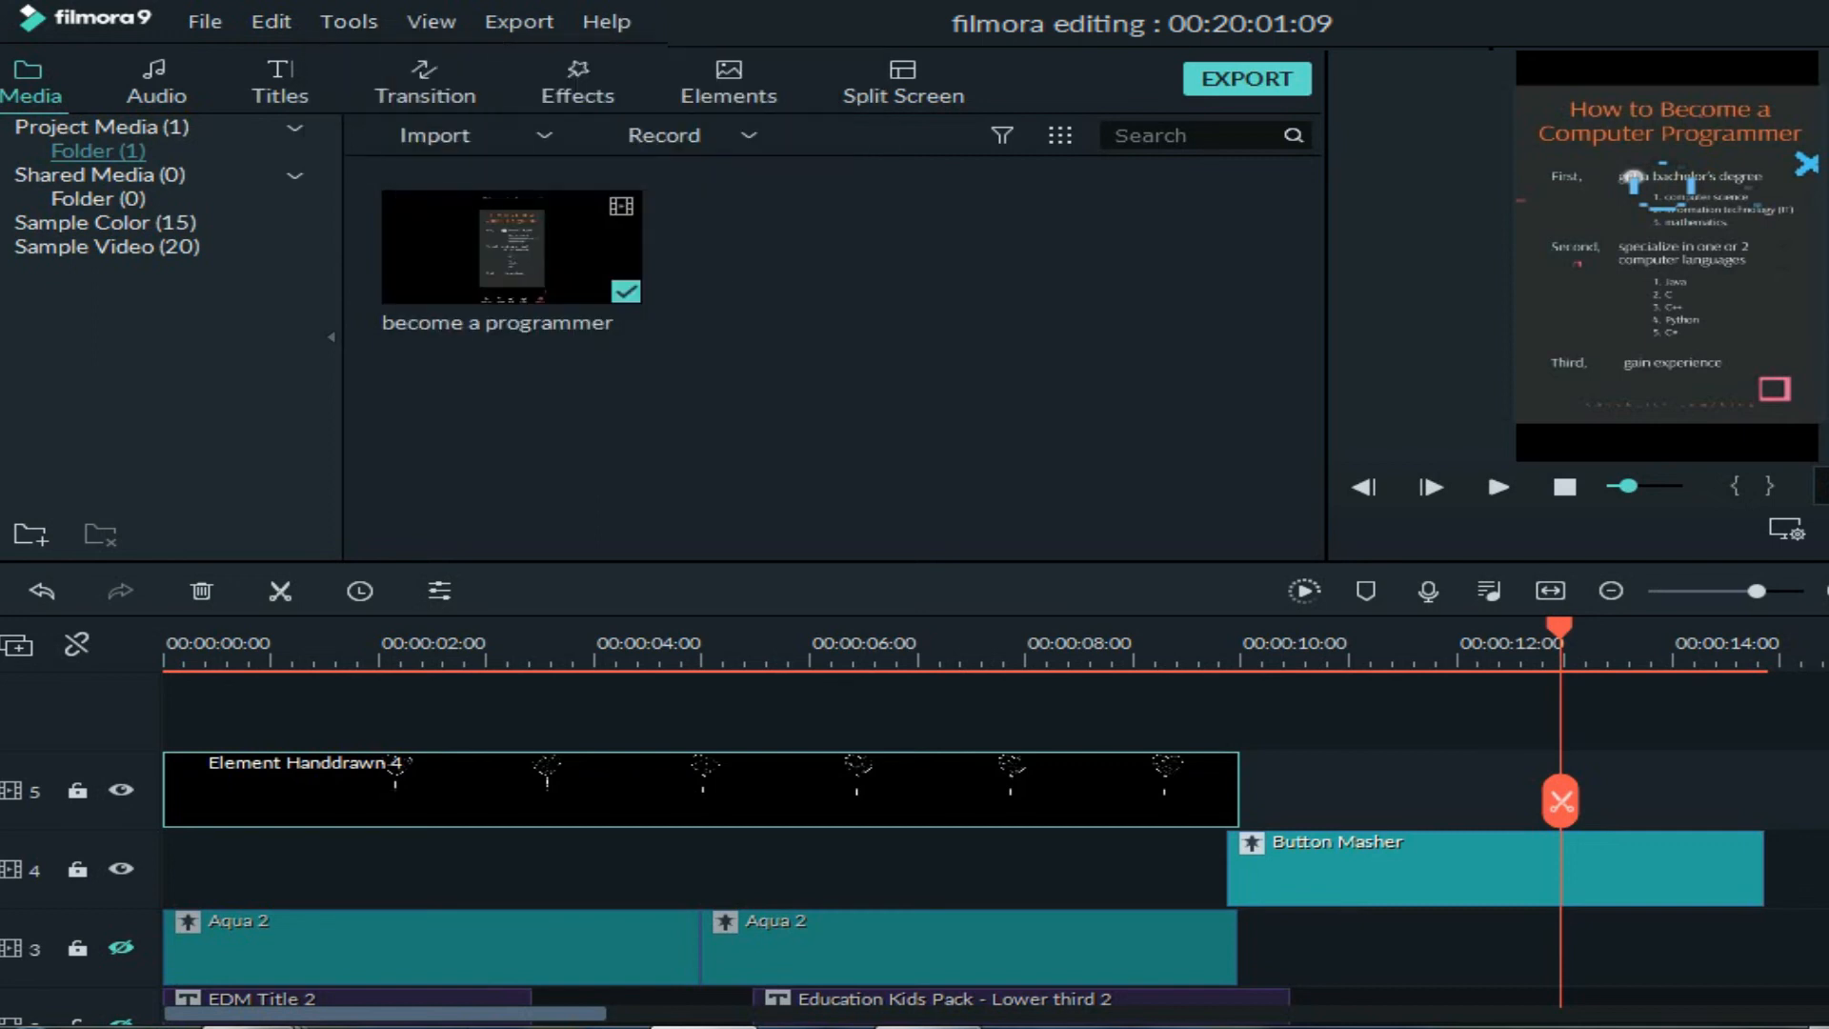
left_click(432, 22)
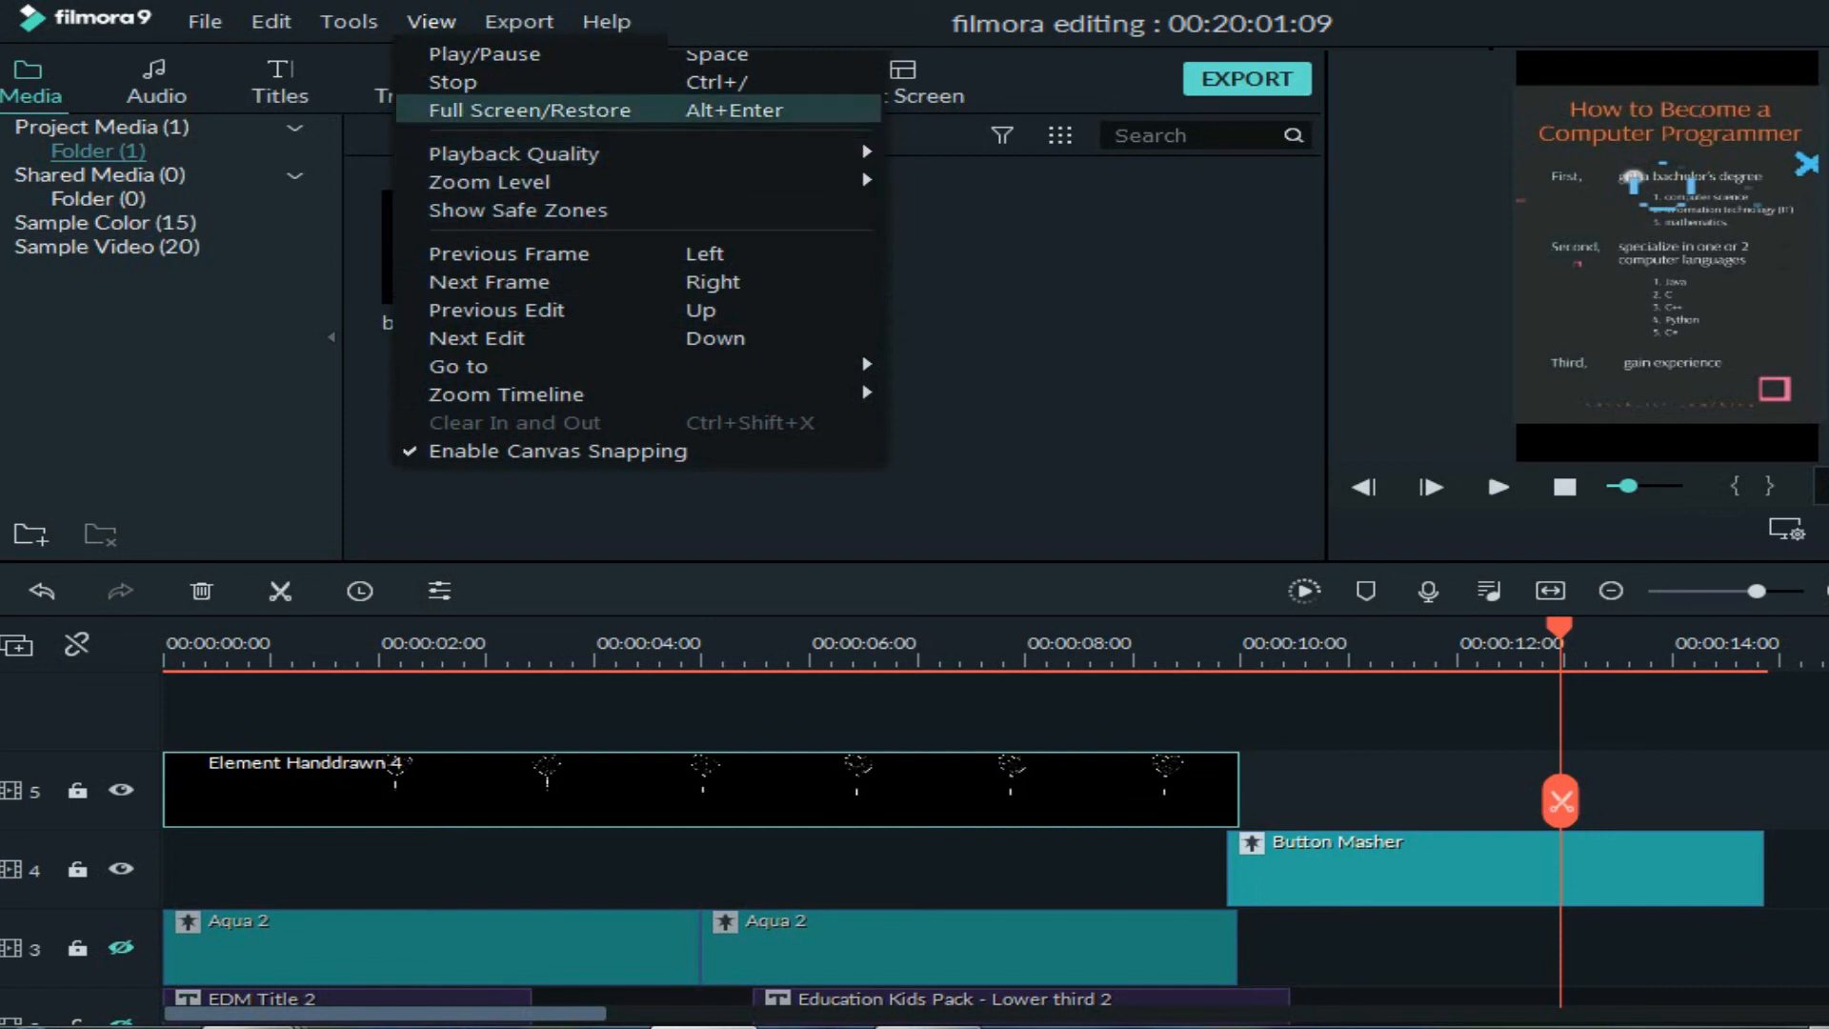
mouse_move(607, 22)
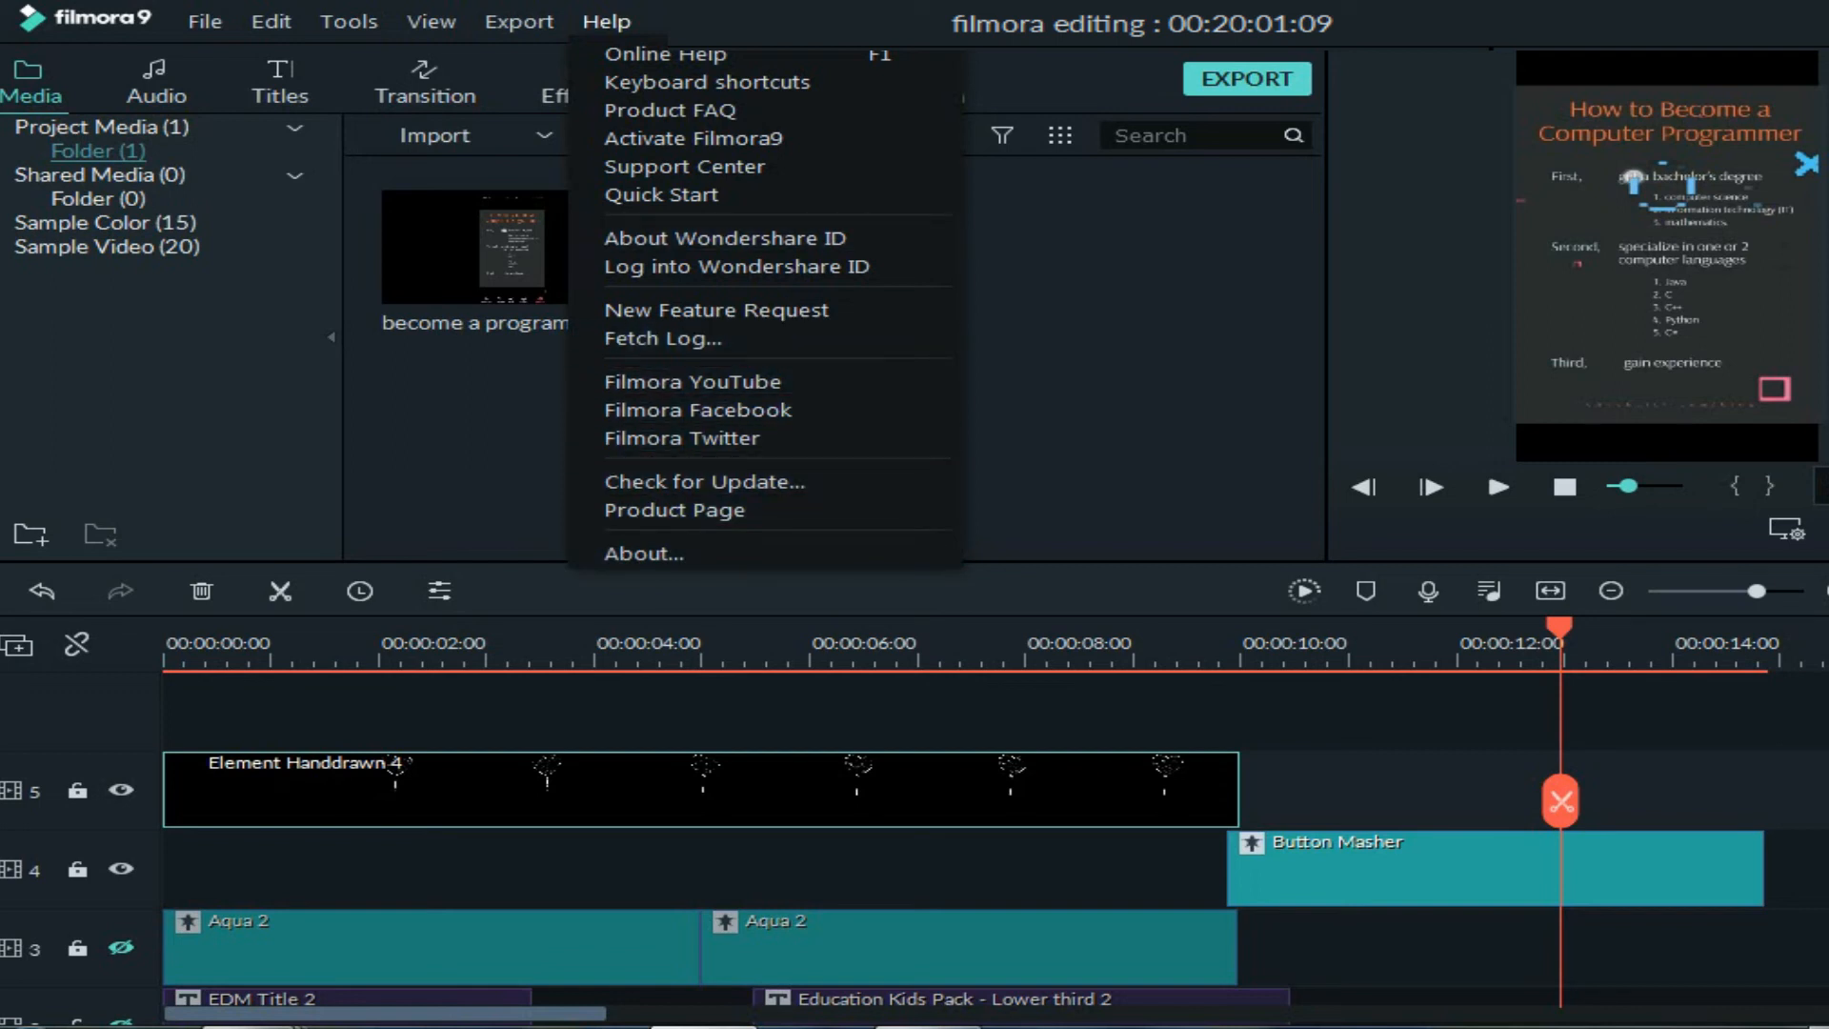
key("Escape")
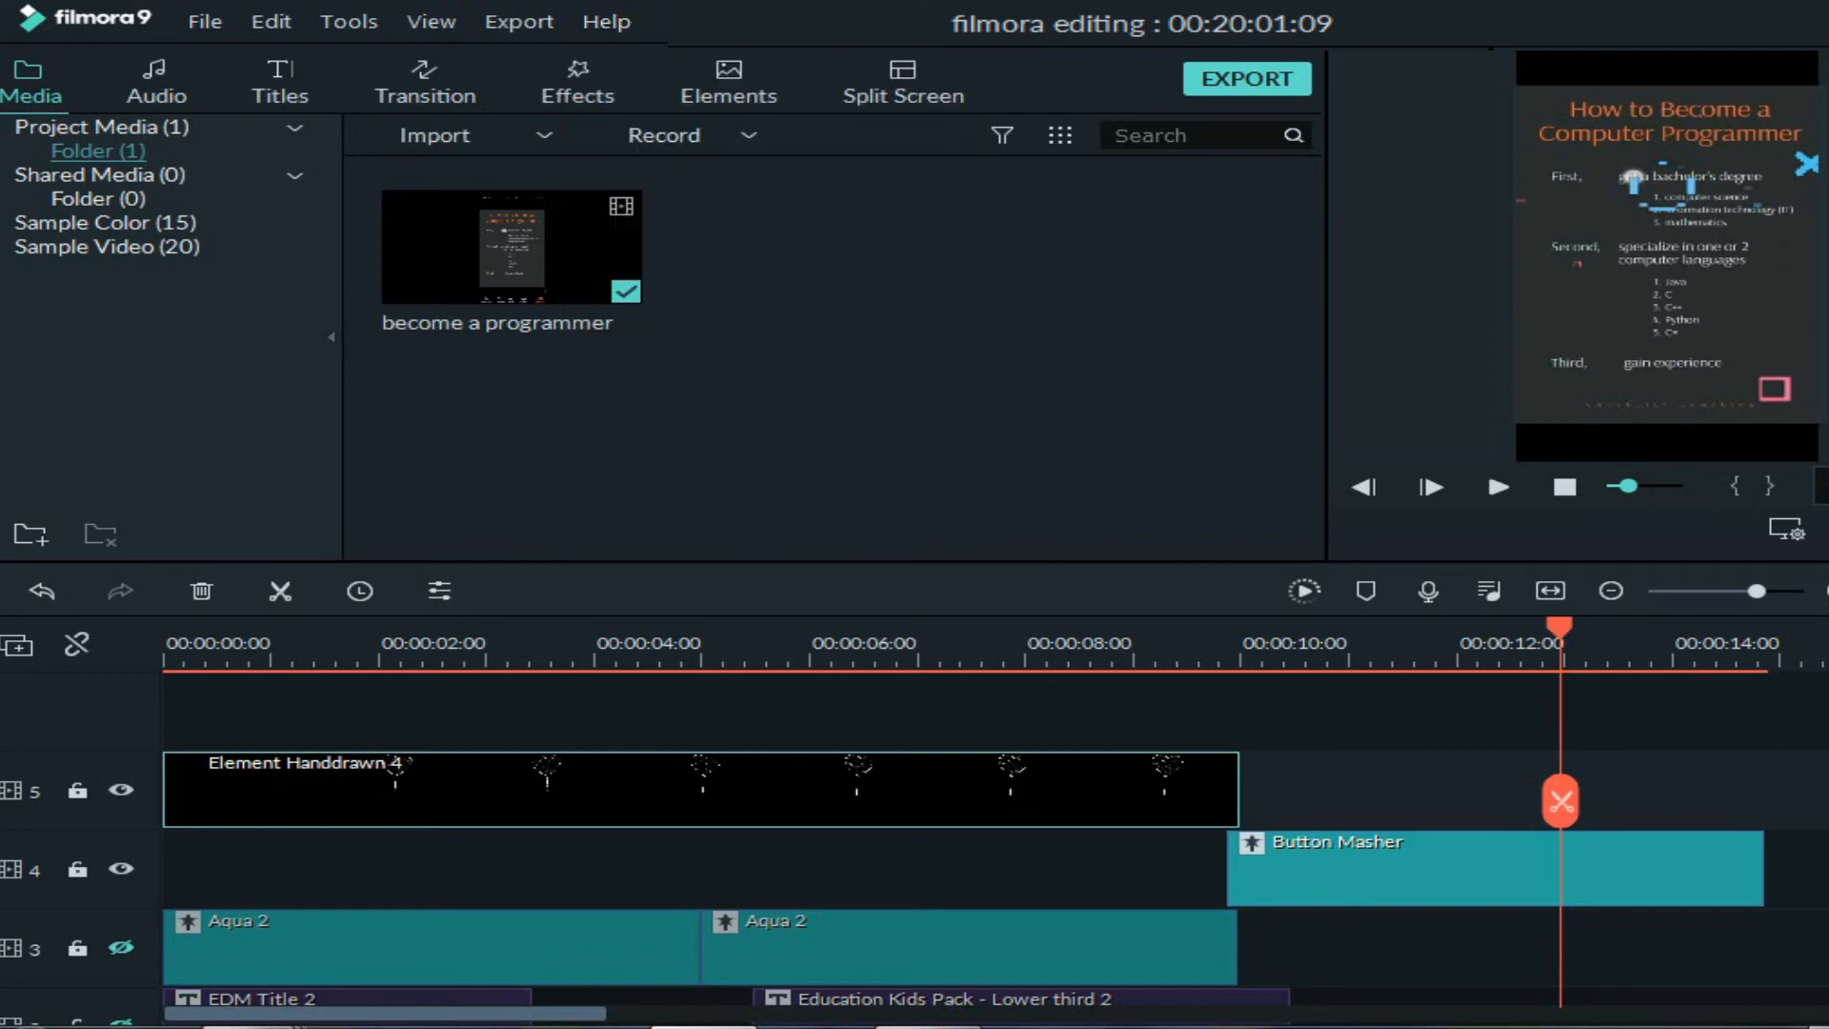
Return the playhead to the timeline's start and turn the visibility of tracks 3 and 2 back on.
left_click(167, 655)
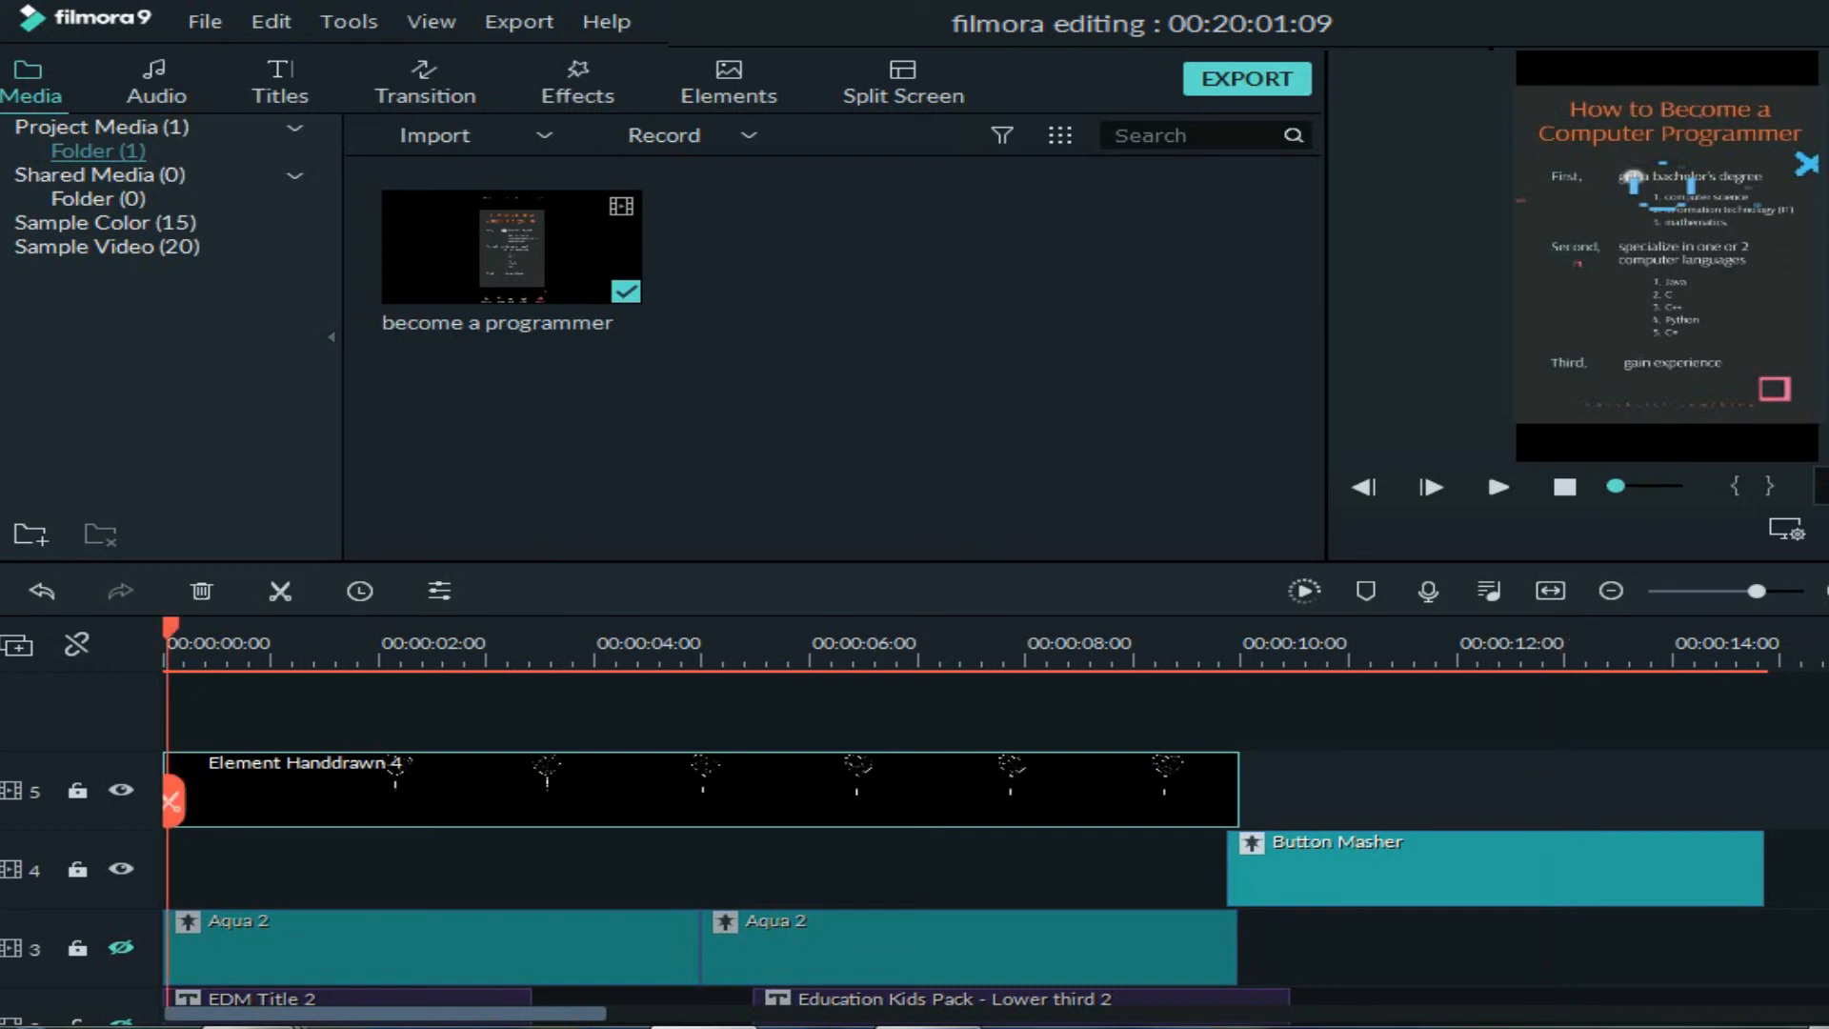
left_click(121, 947)
scroll(121, 947, "down", 3)
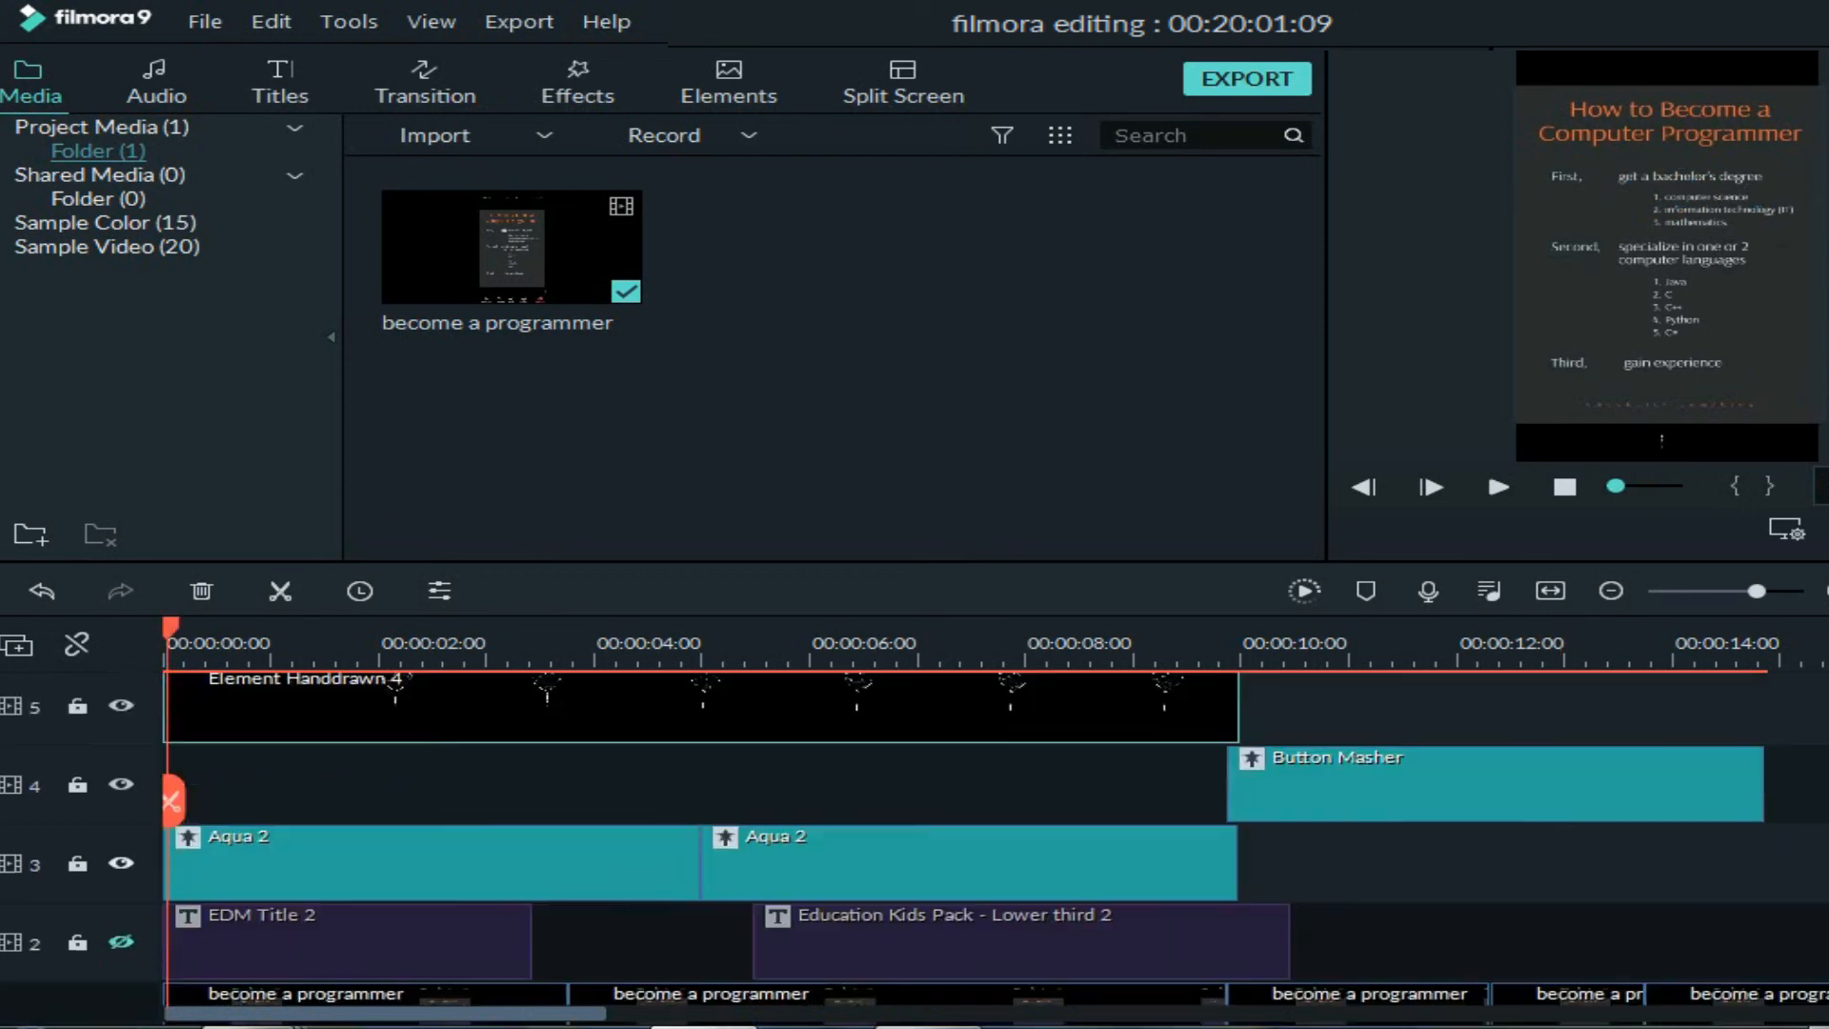
left_click(121, 857)
scroll(121, 858, "up", 2)
scroll(121, 858, "down", 2)
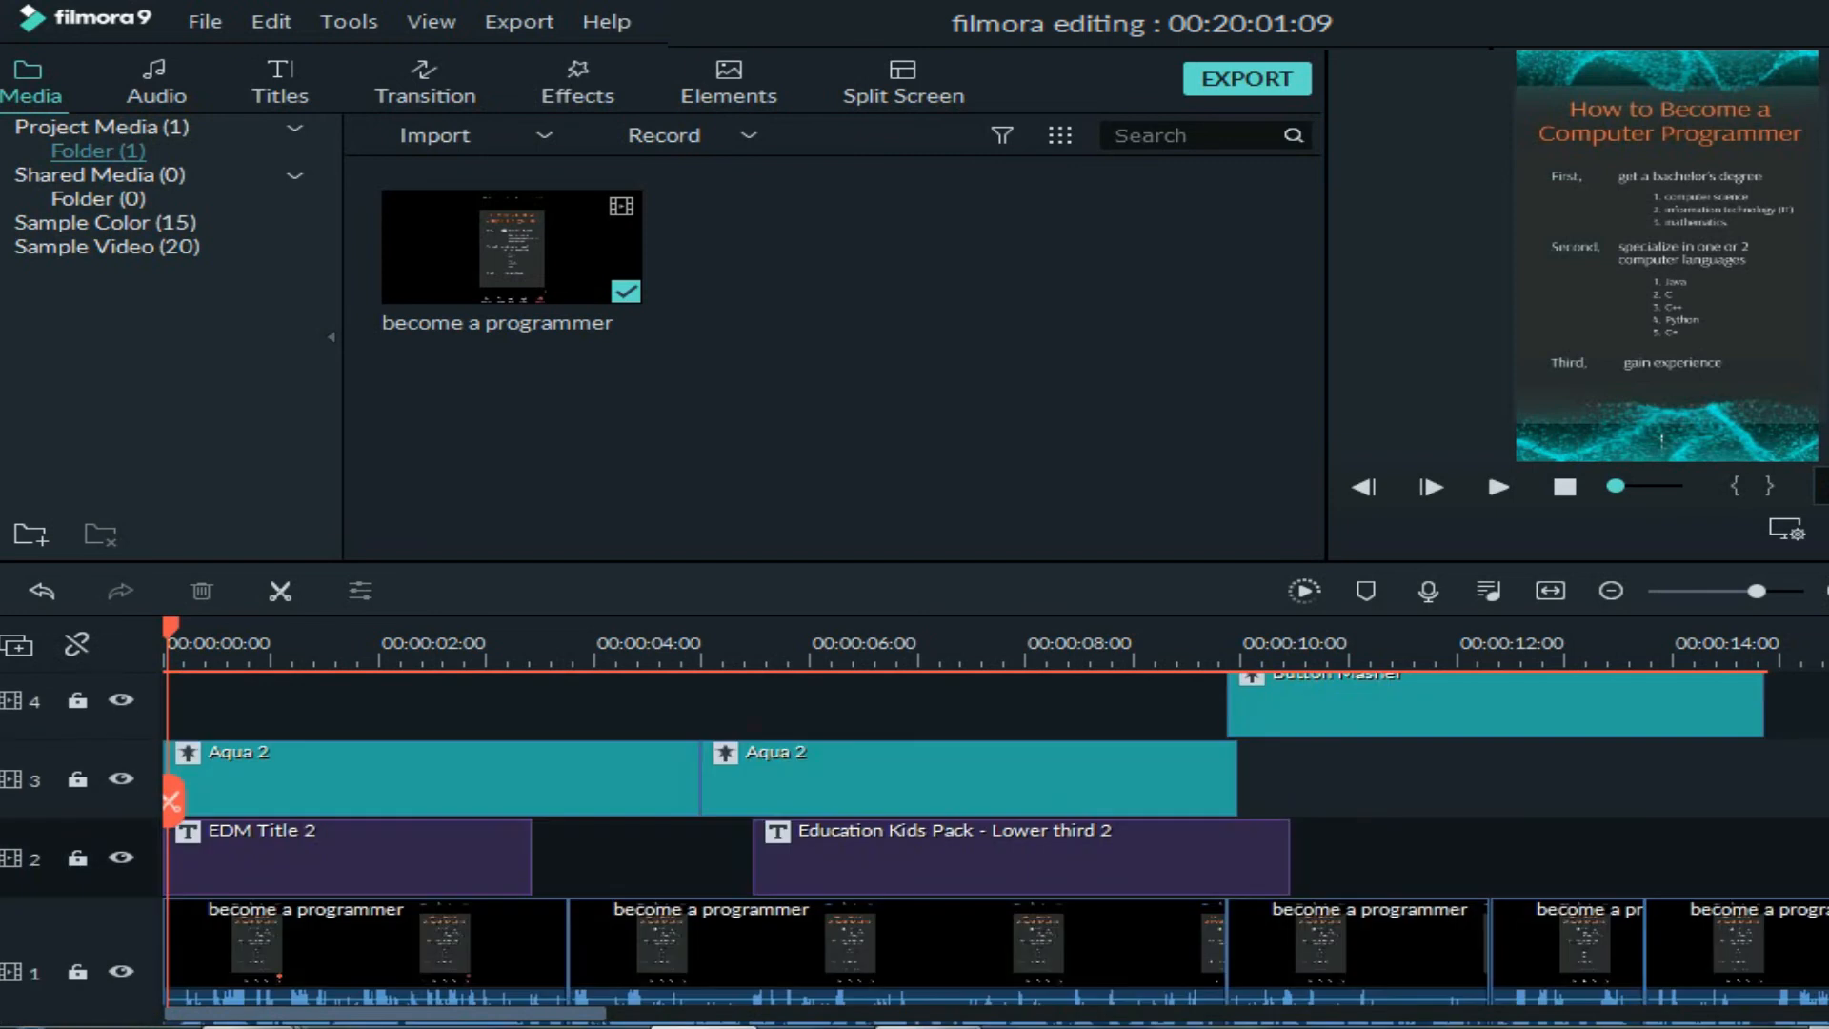
Preview the opening two seconds with all tracks visible, return the playhead to the start and look over the timeline.
key("space")
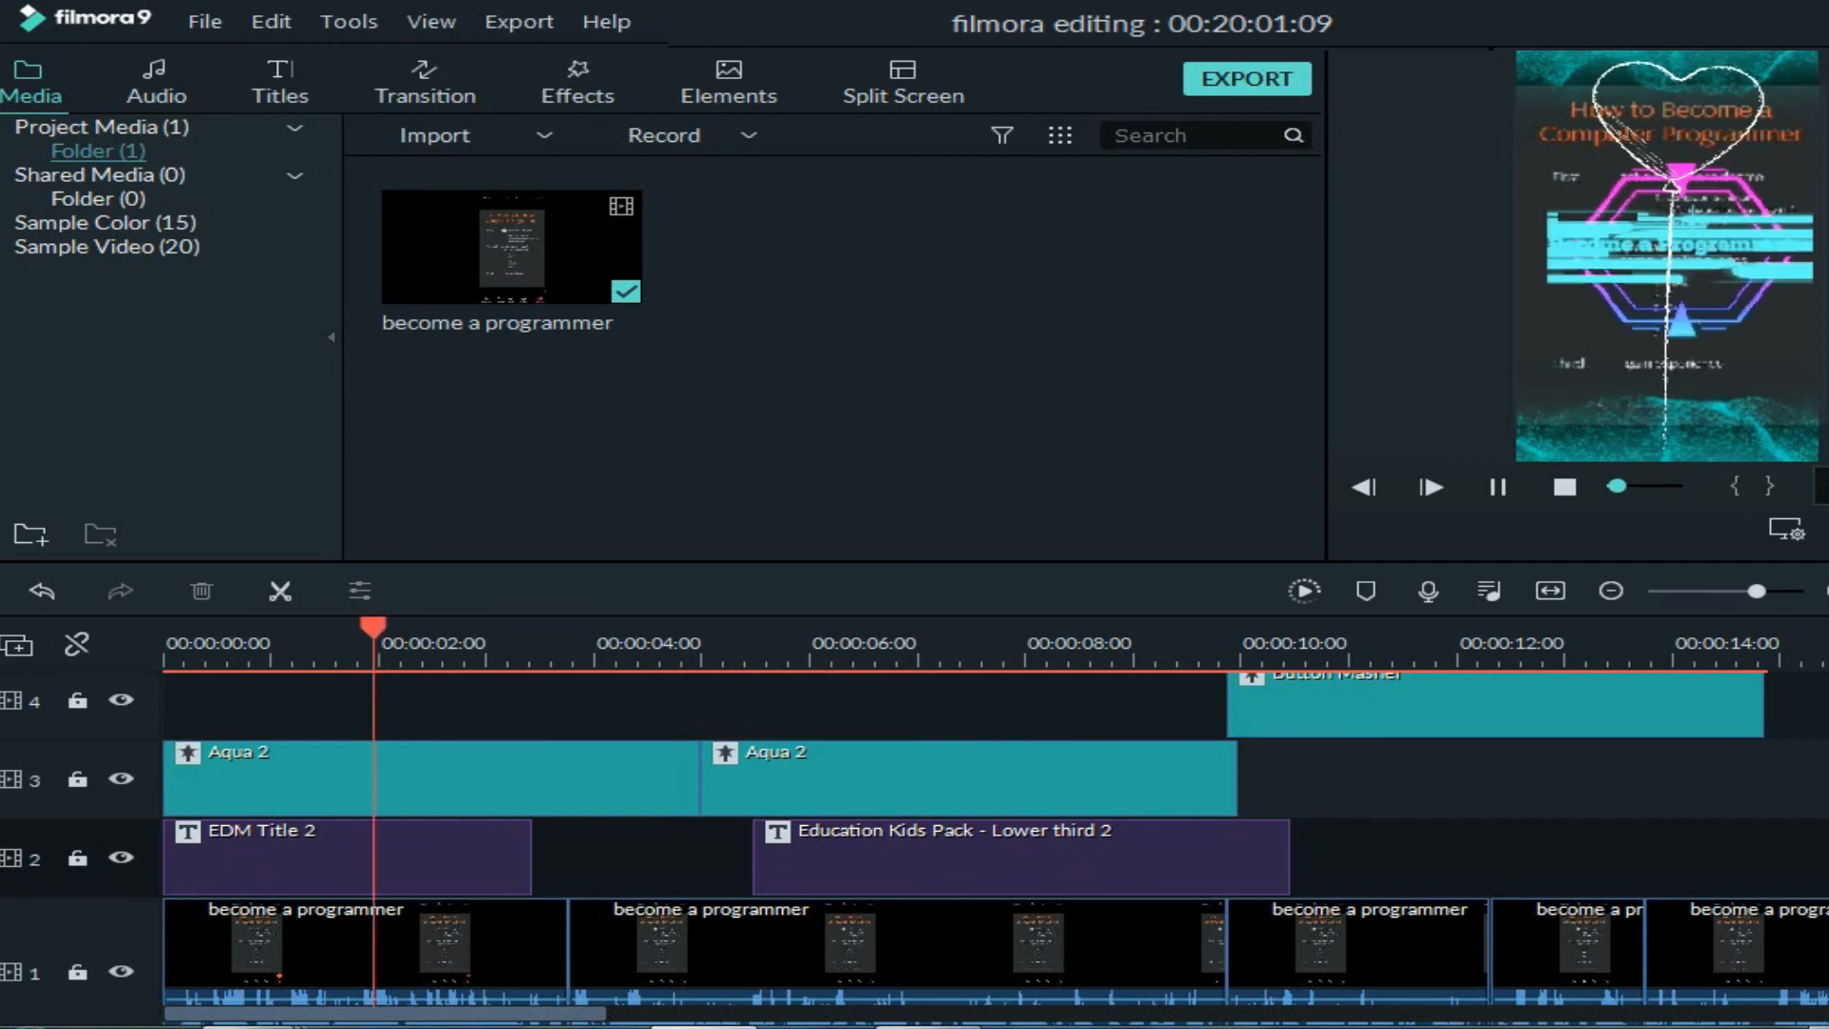
key("space")
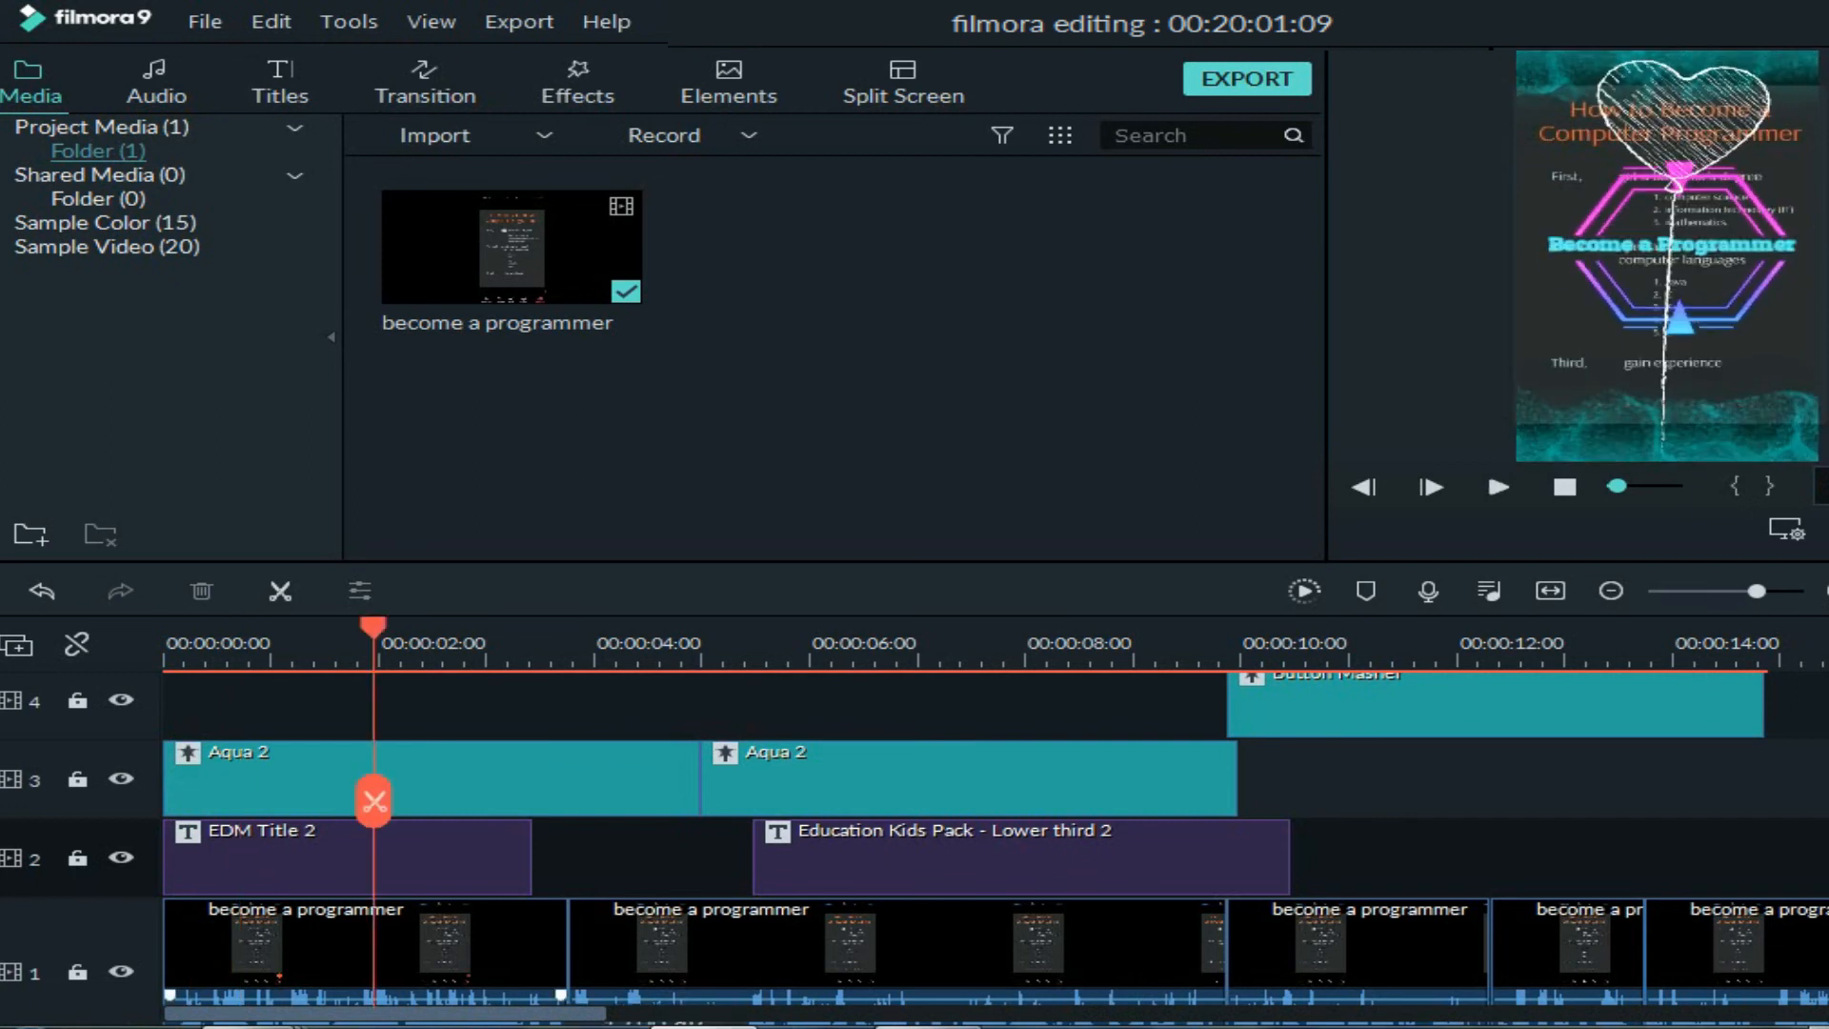
scroll(373, 800, "up", 2)
left_click_drag(373, 800, 172, 801)
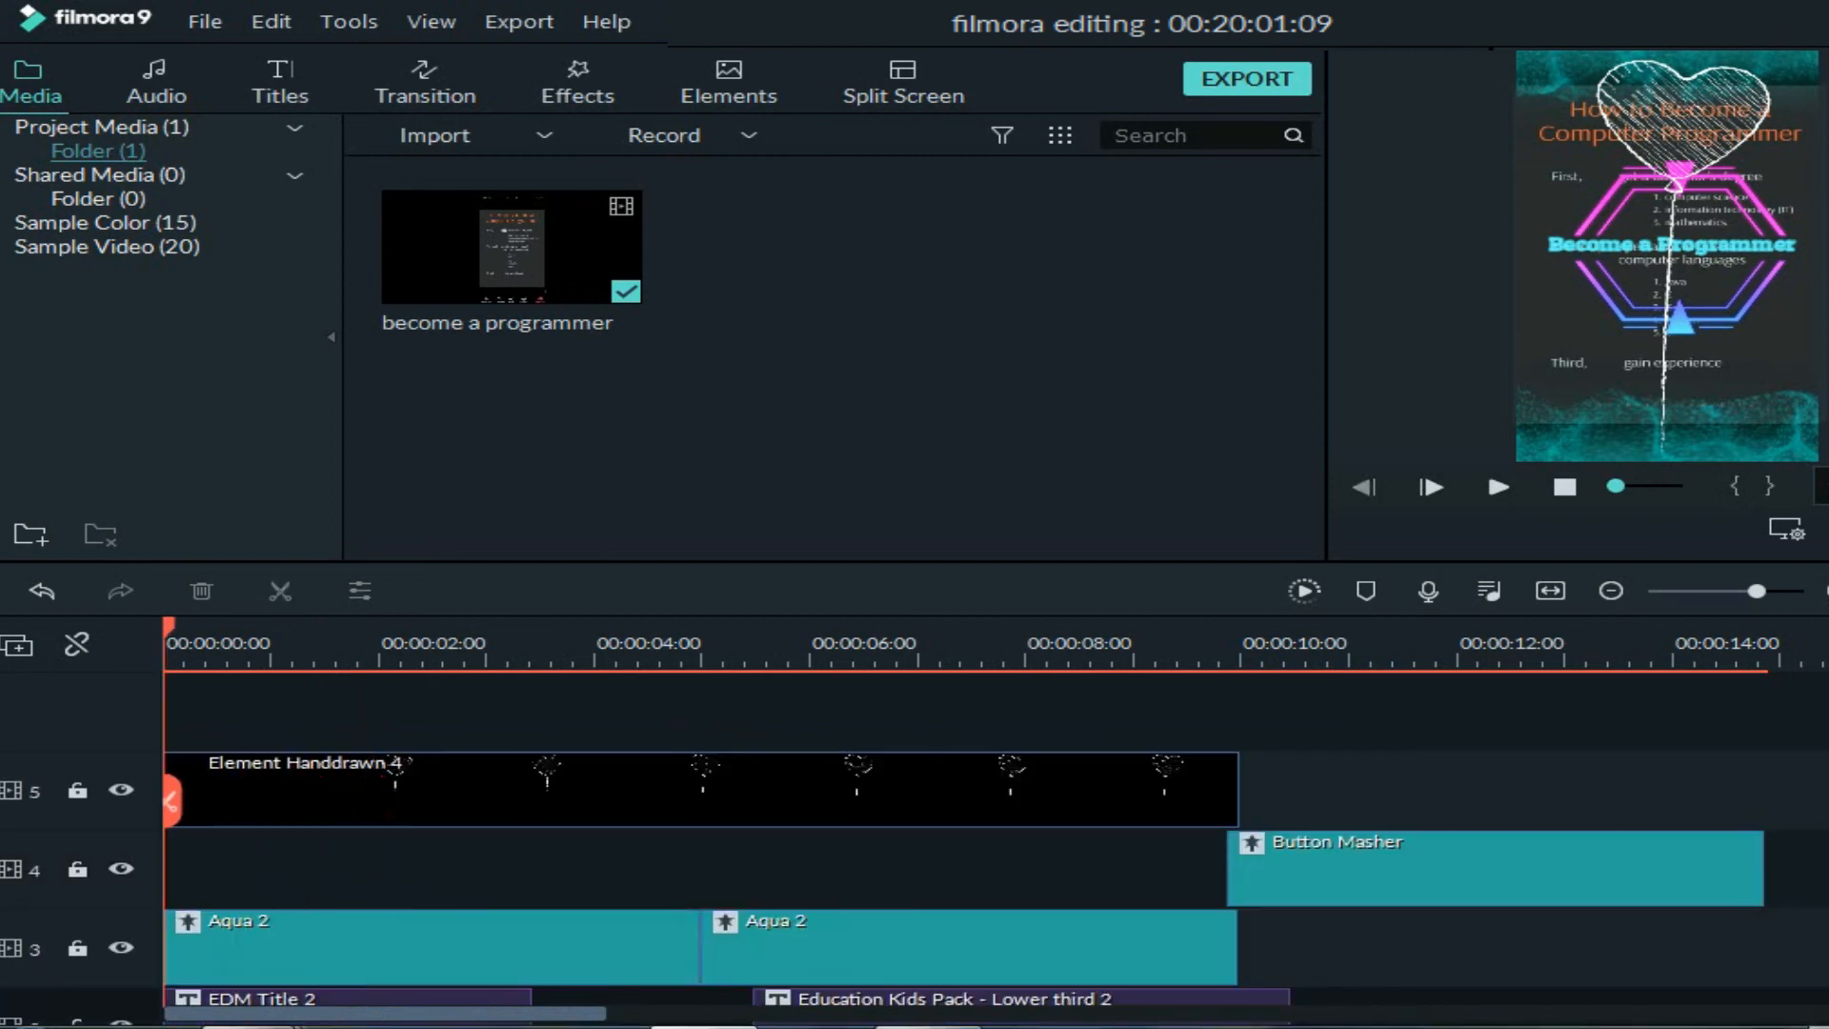
left_click_drag(385, 1013, 438, 1013)
scroll(610, 857, "down", 3)
scroll(609, 858, "up", 1)
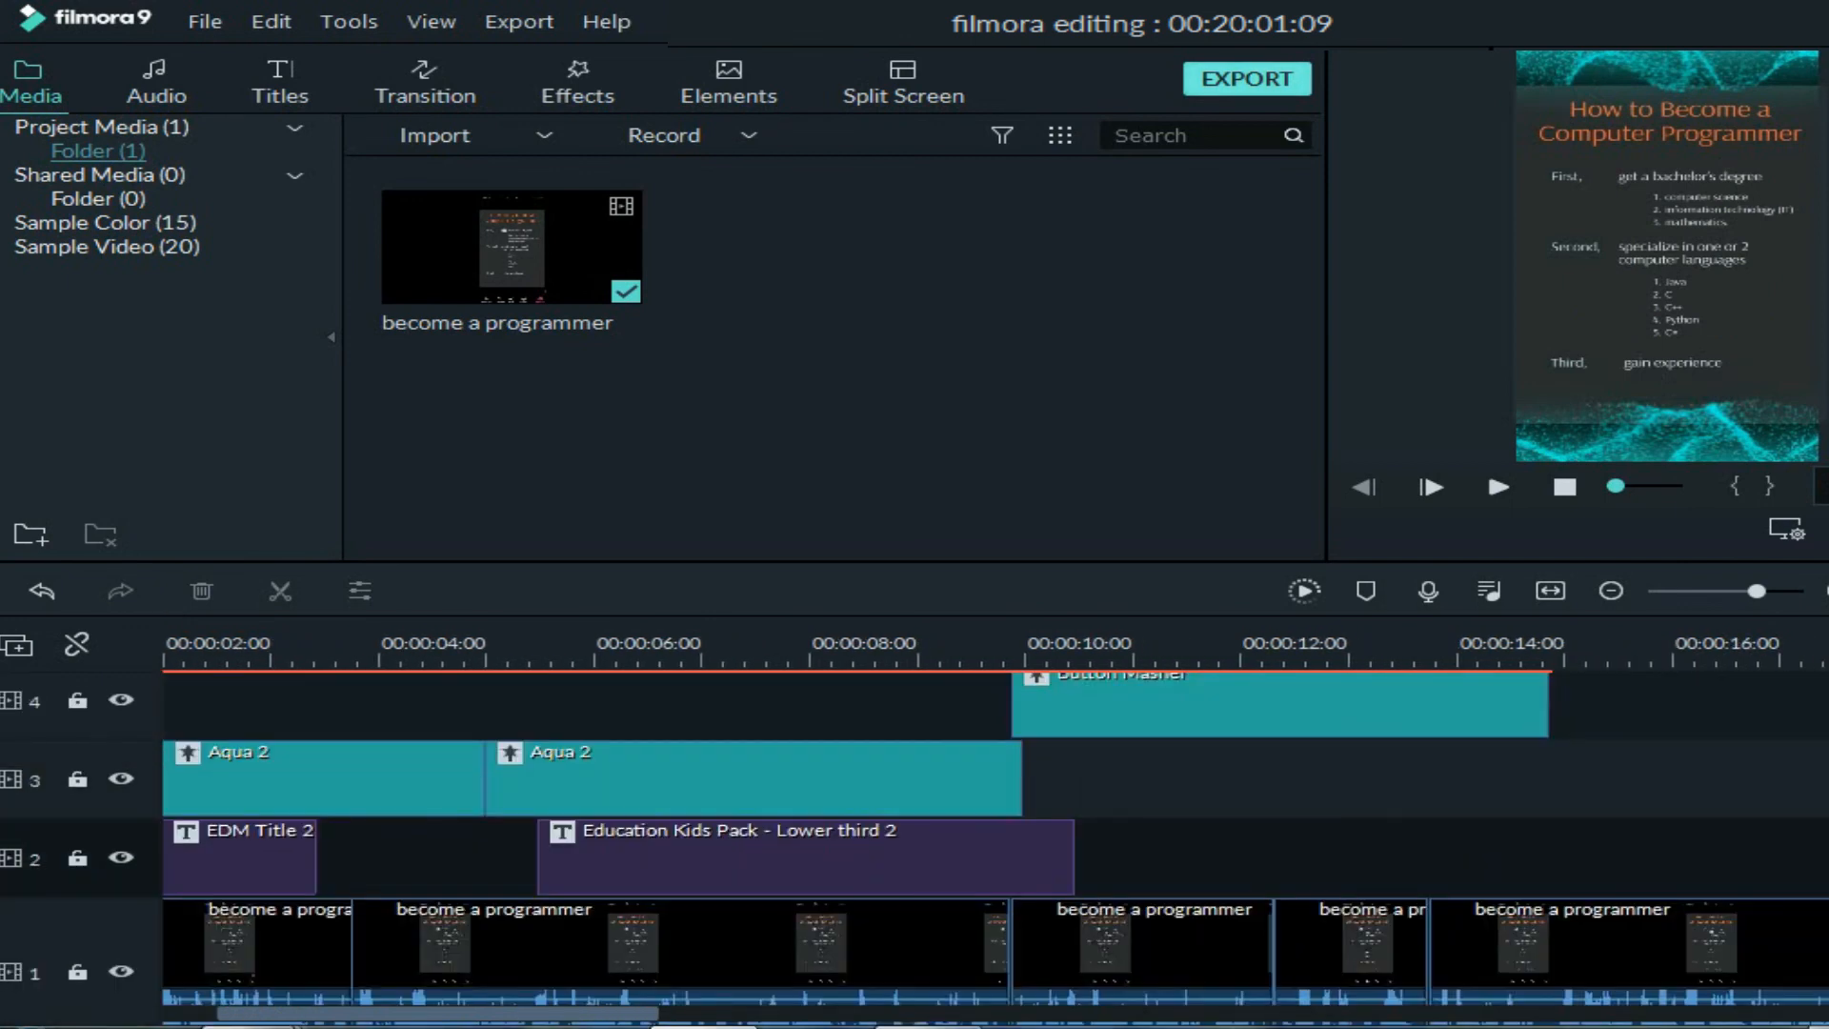
Open the video export to a local MP4 file and choose the Desktop as the save folder.
left_click(1247, 79)
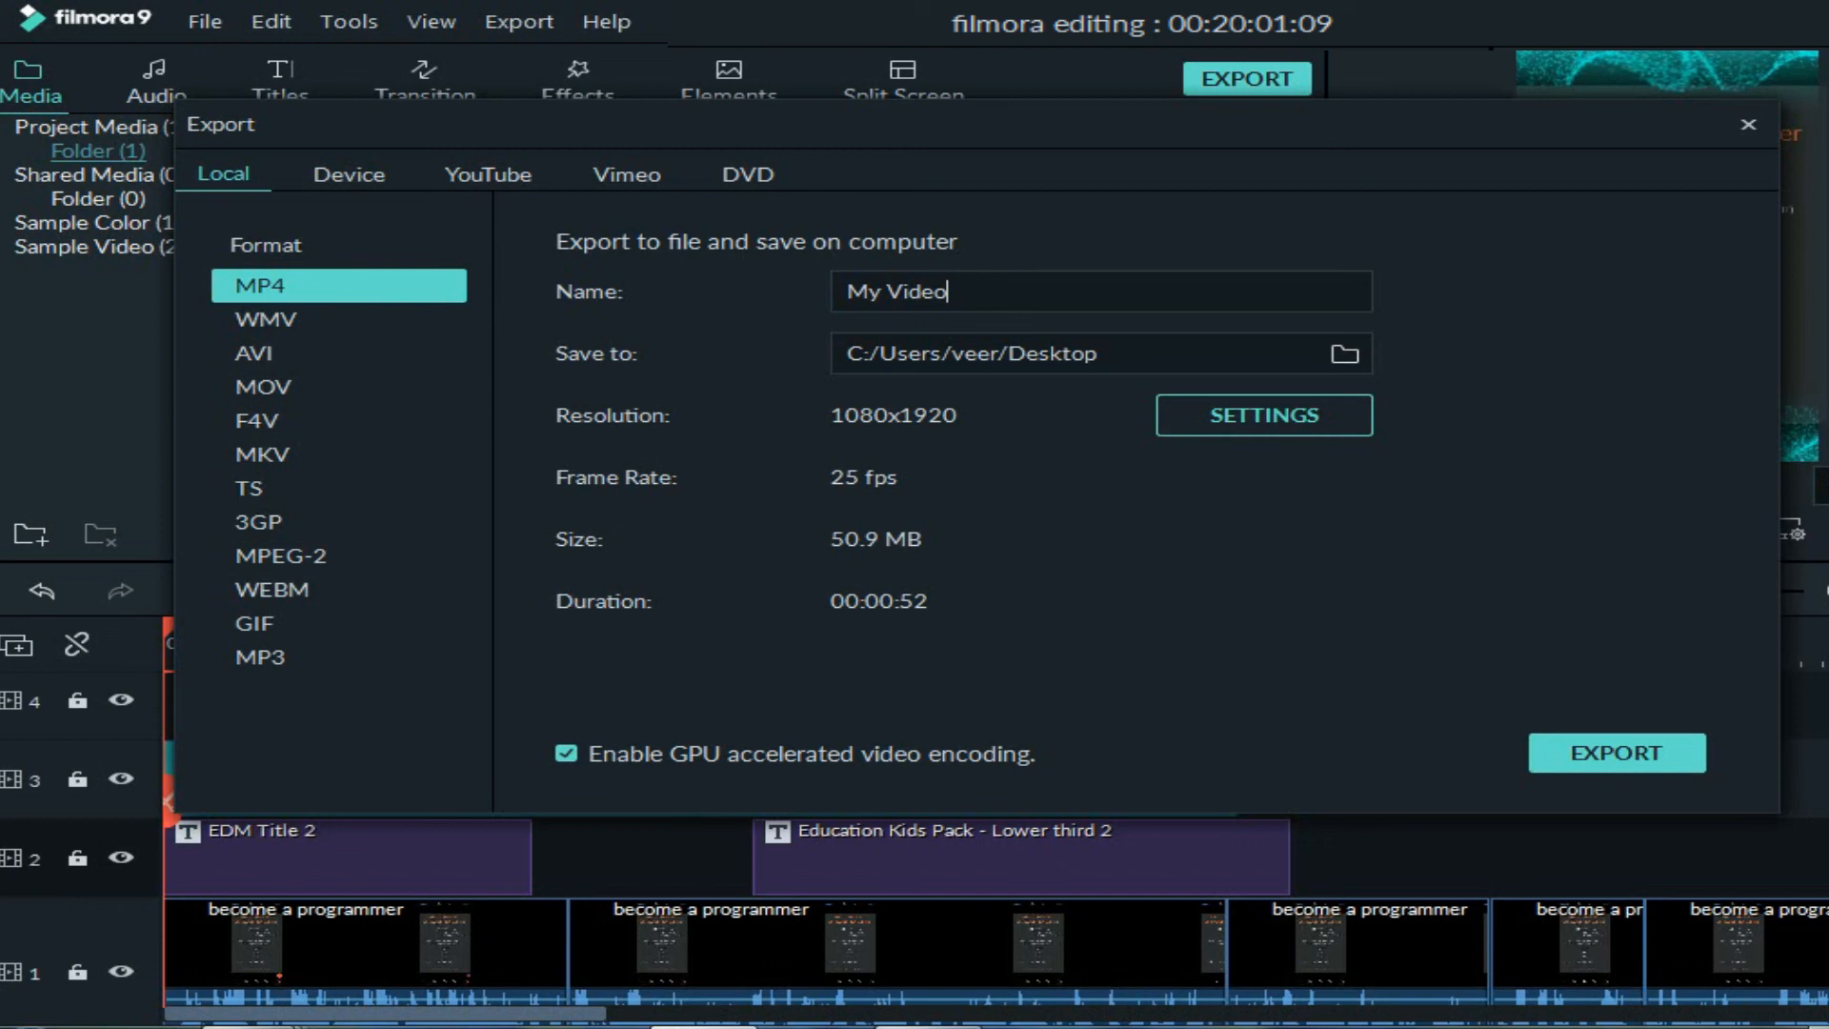
key("ctrl")
key("ctrl")
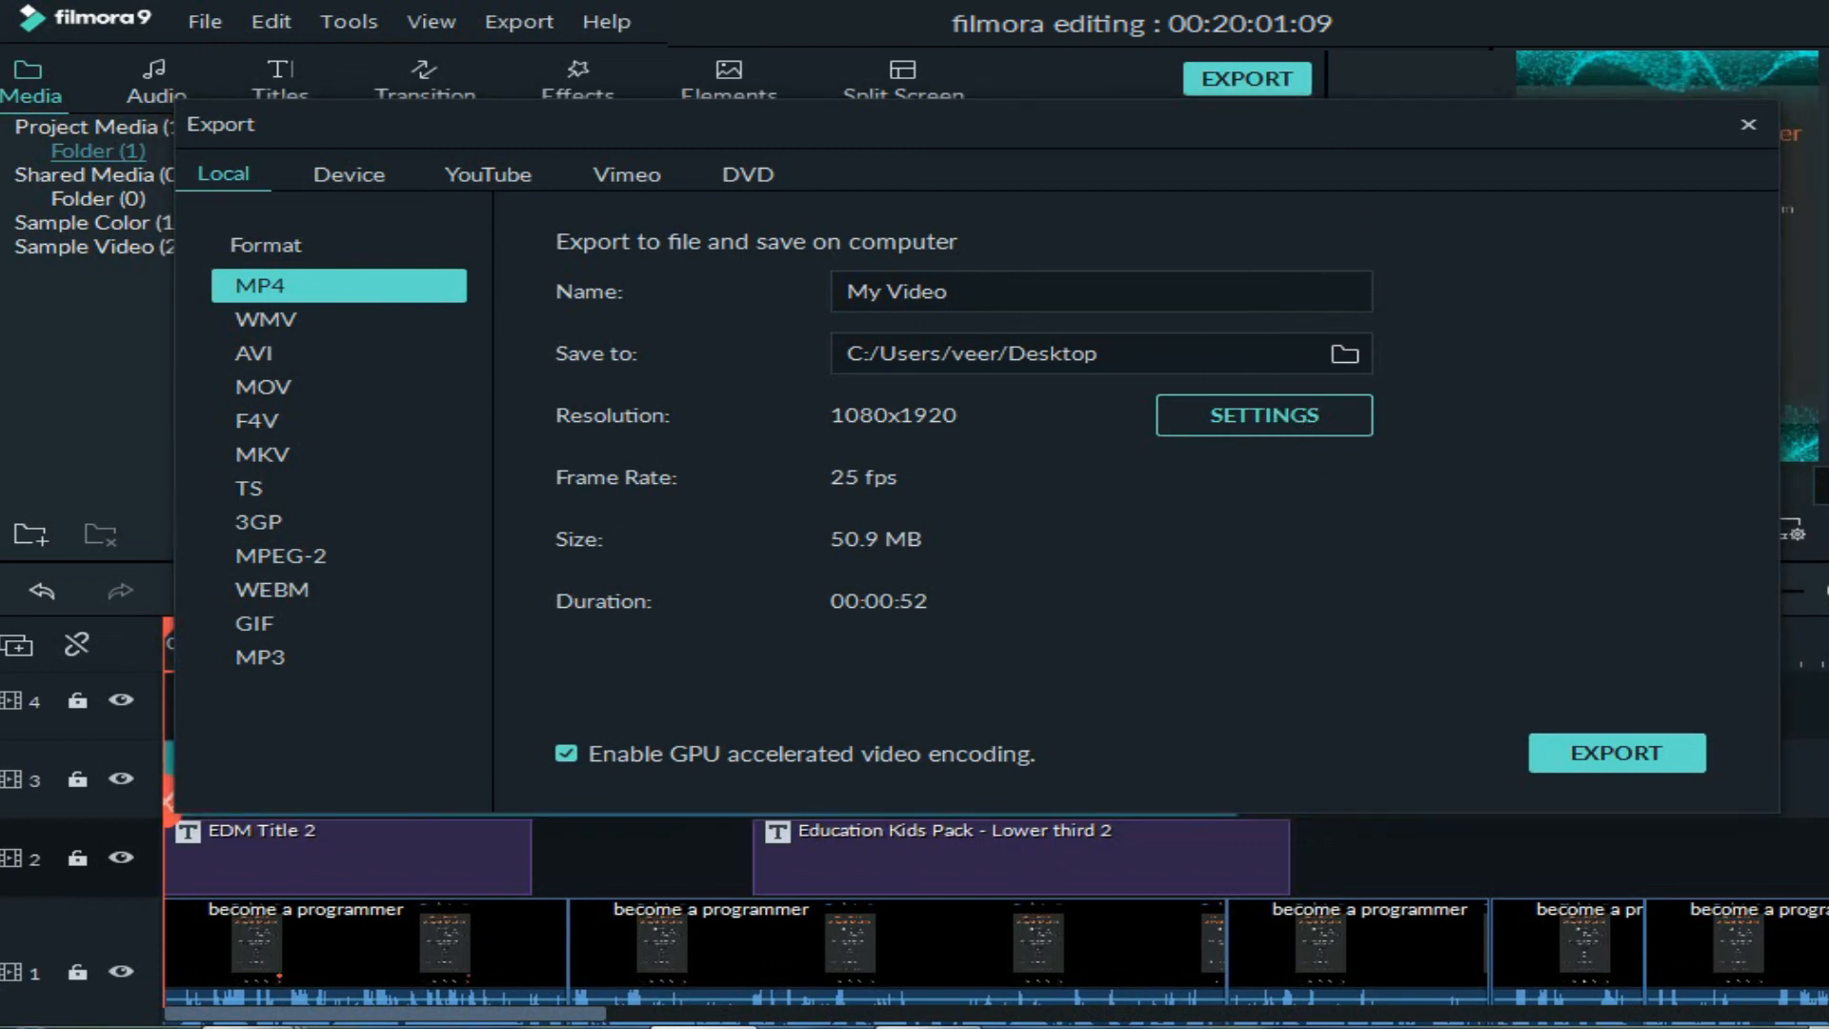
left_click(1344, 353)
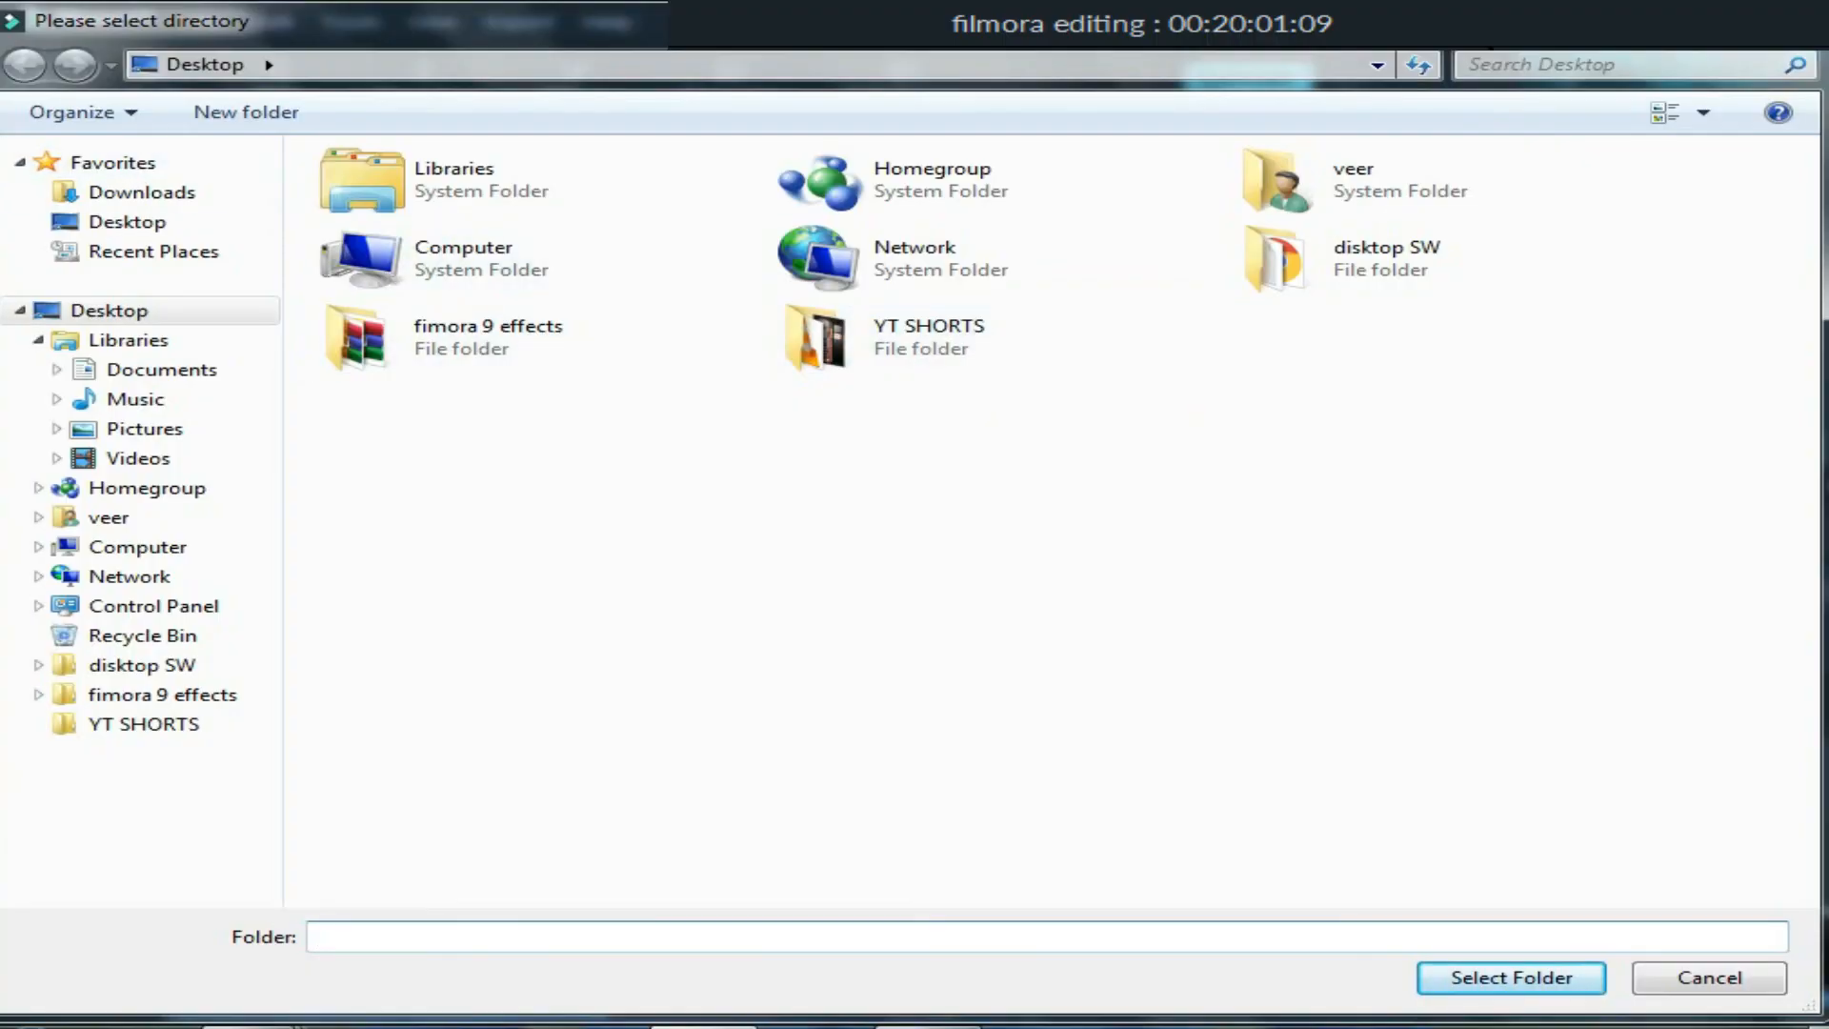
left_click(128, 222)
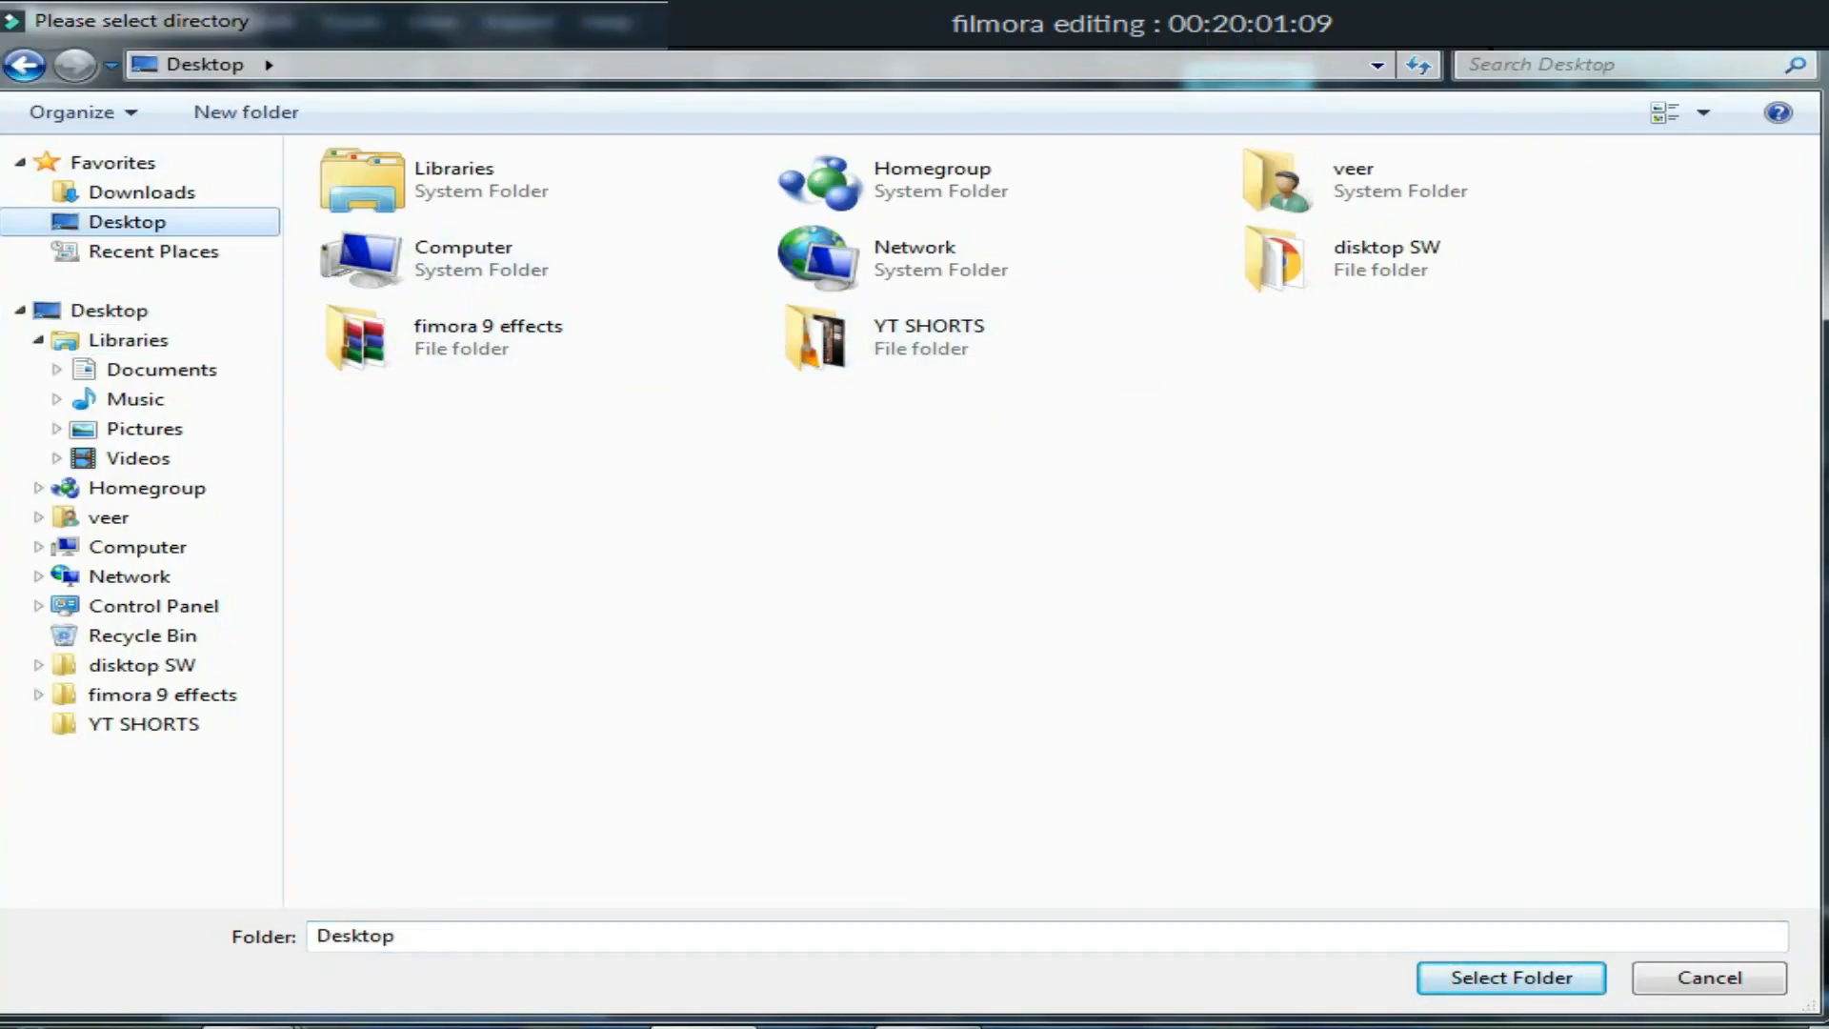
key("Return")
Name the exported file "how to become a programmer".
type("h")
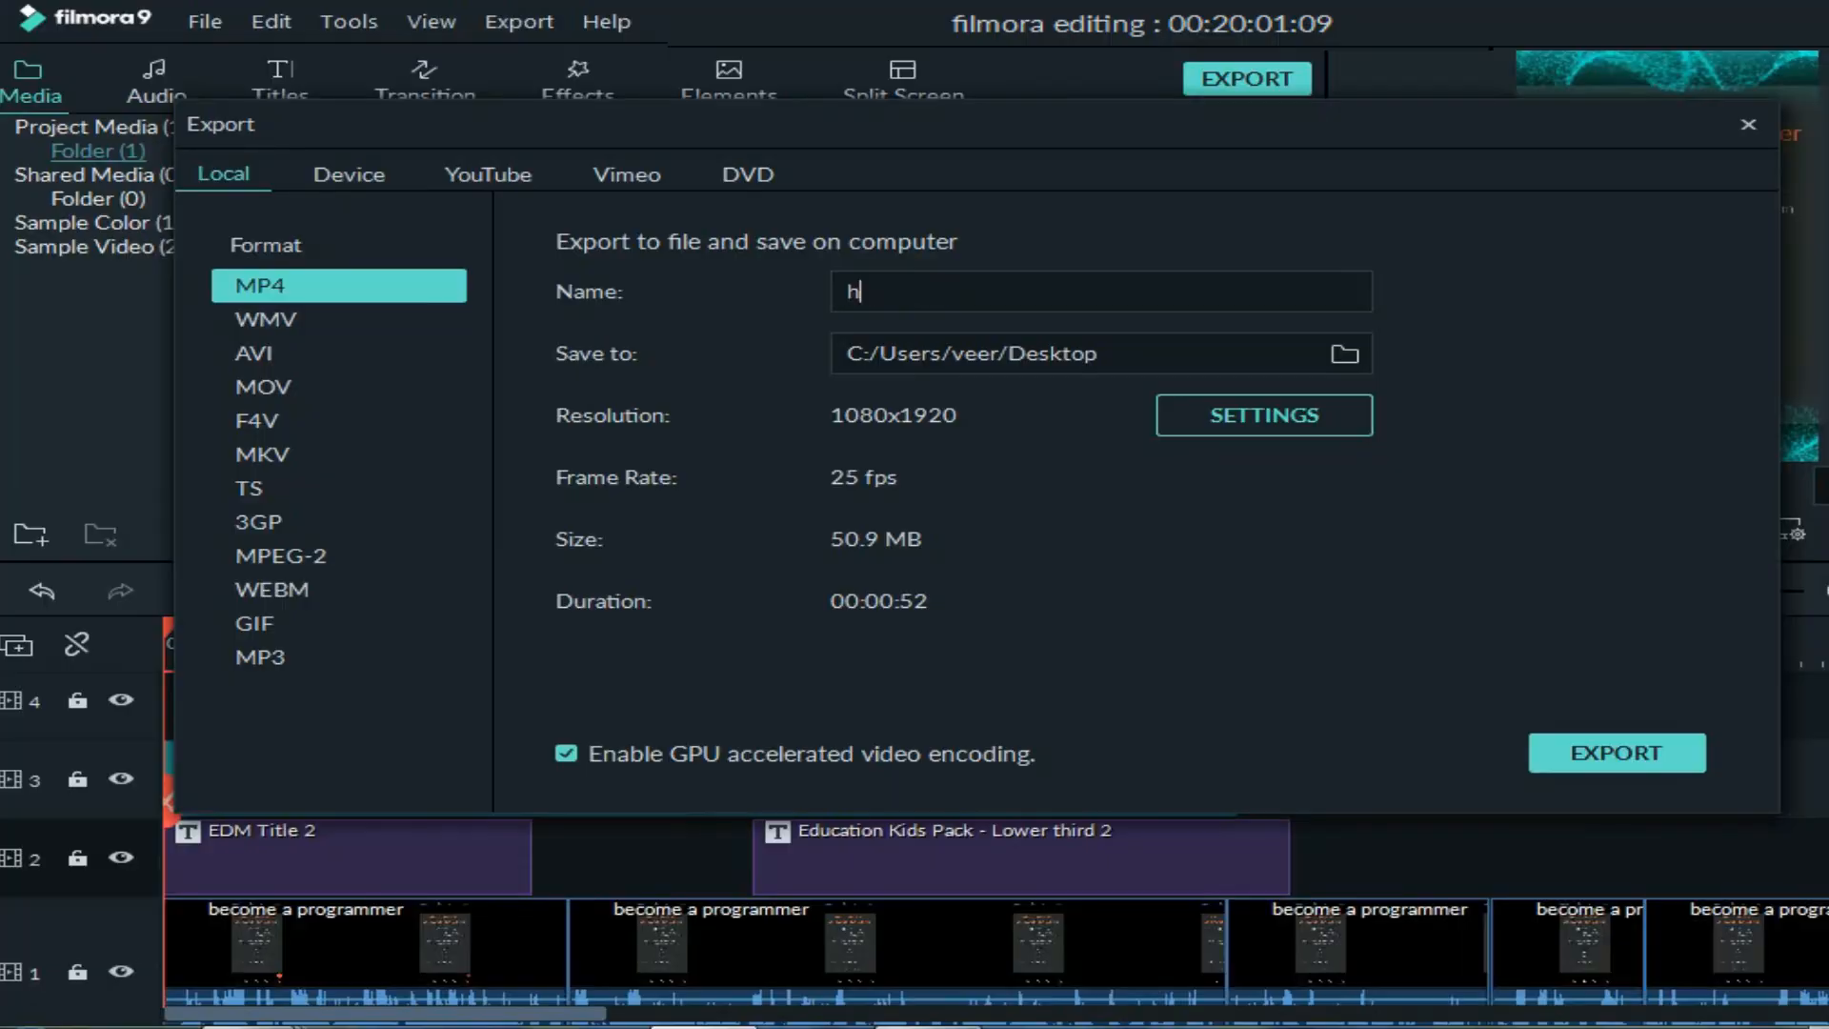
type("ow to become a pro")
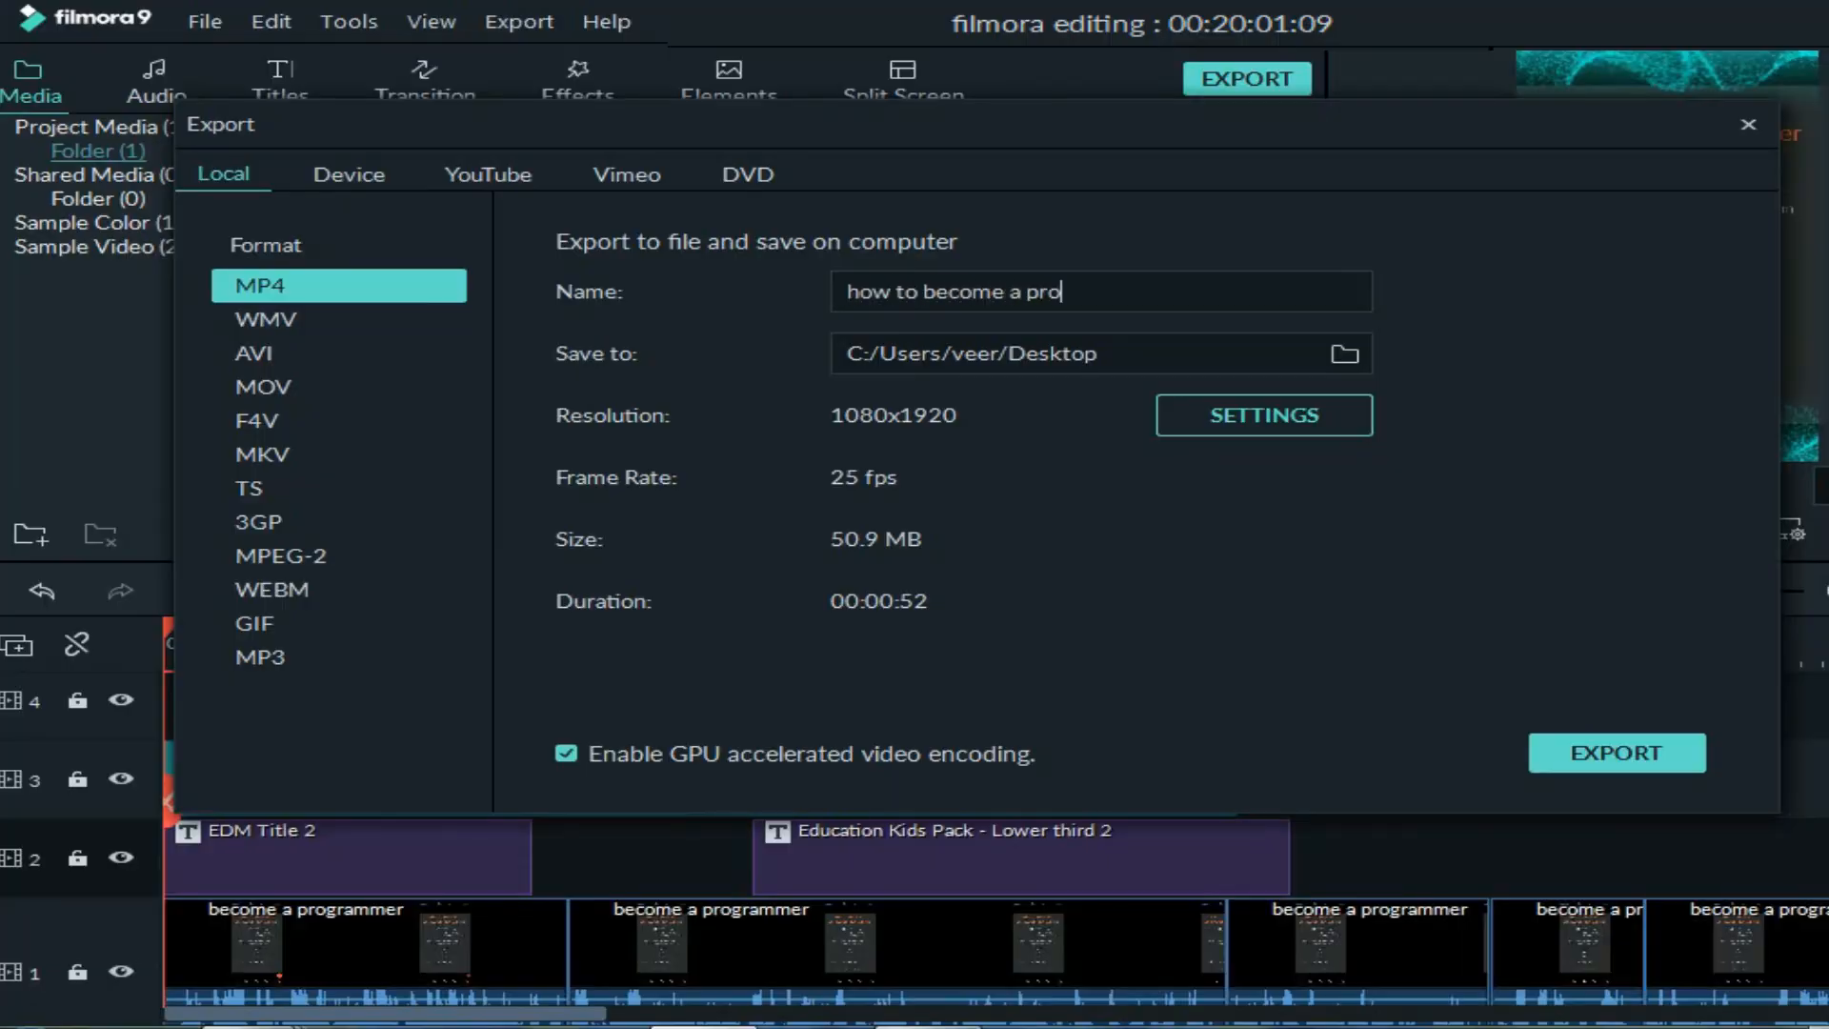
type("grammer")
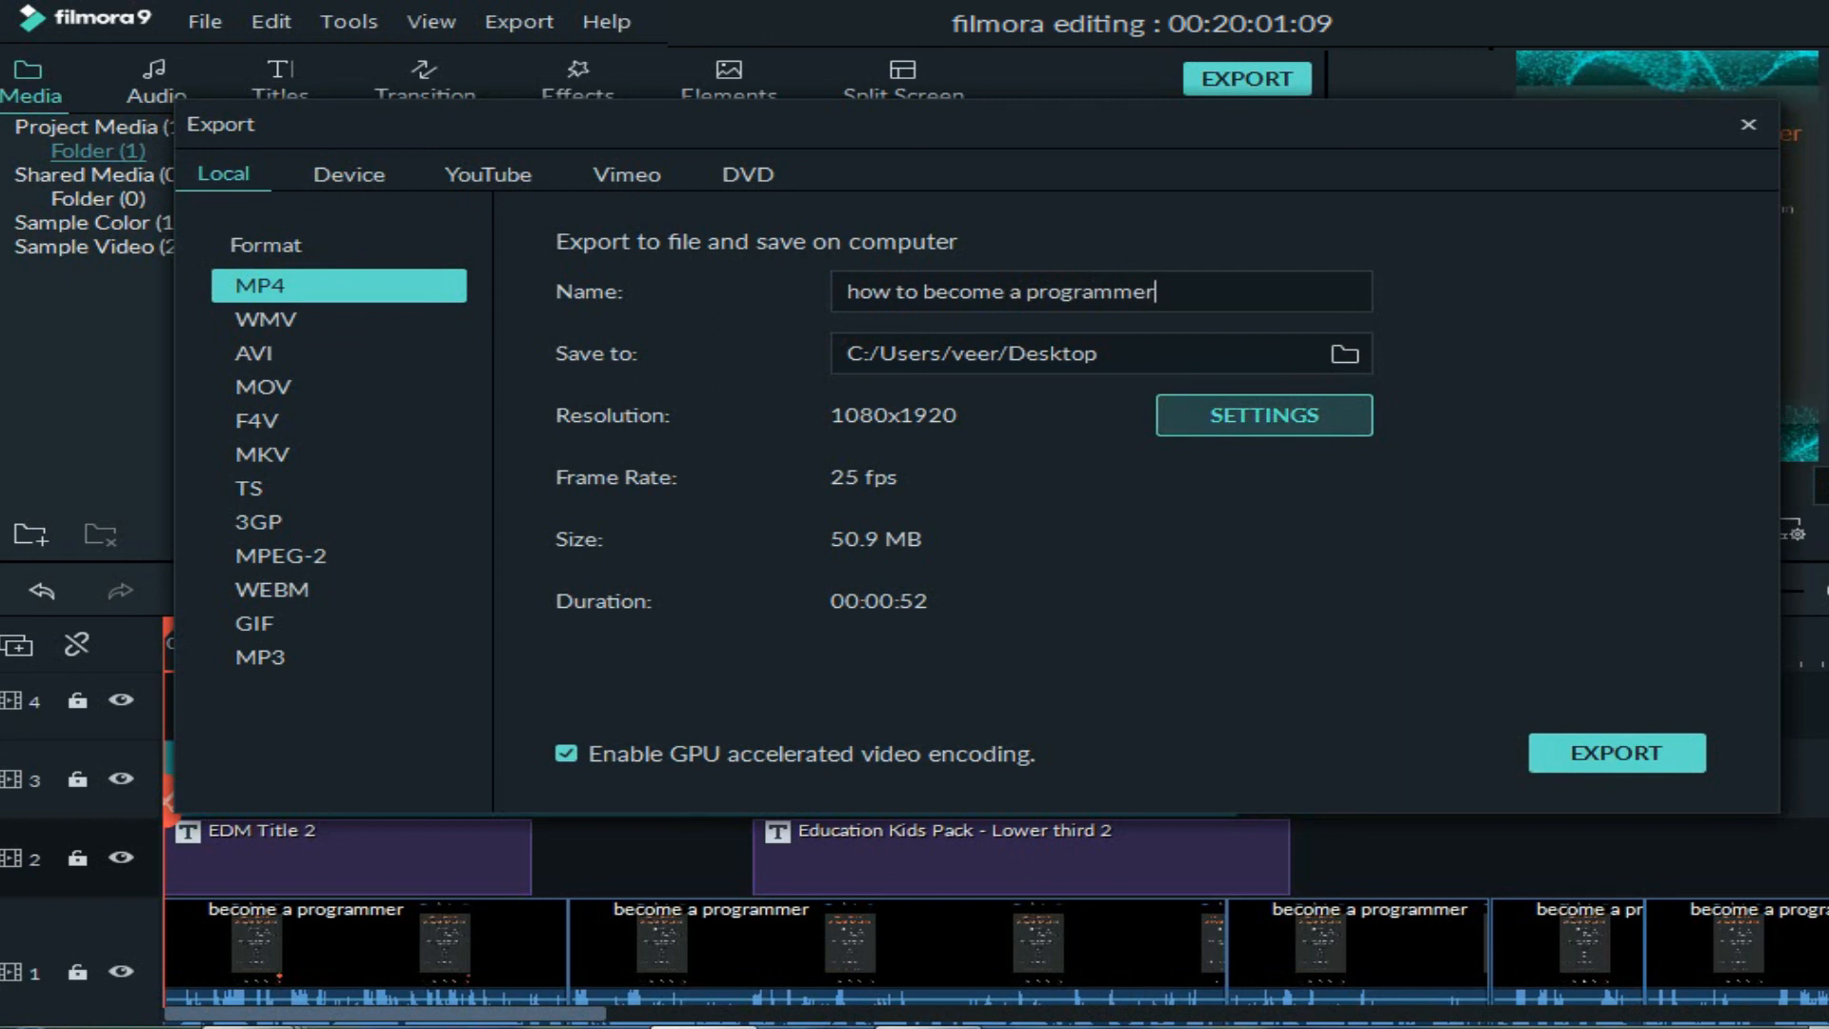
Accept the export settings with Better quality, H.264, 1080x1920 and 25 fps, and export the video.
left_click(1264, 415)
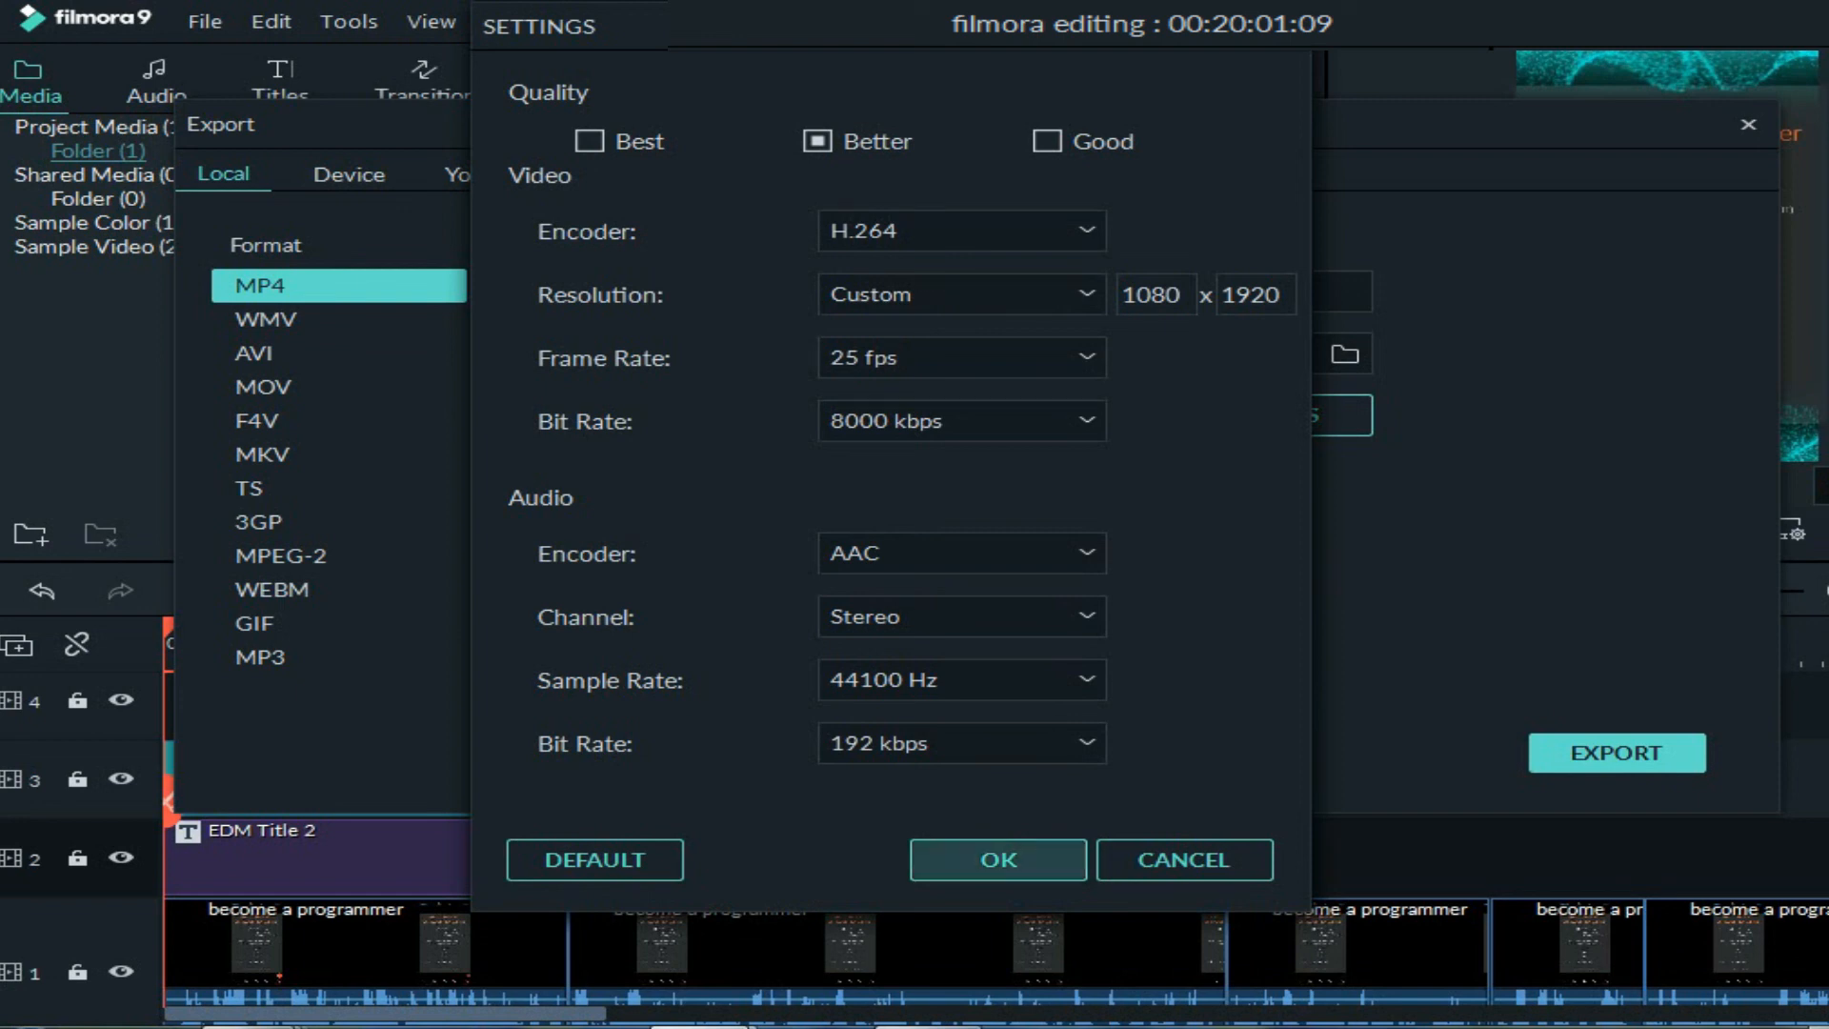
left_click(998, 859)
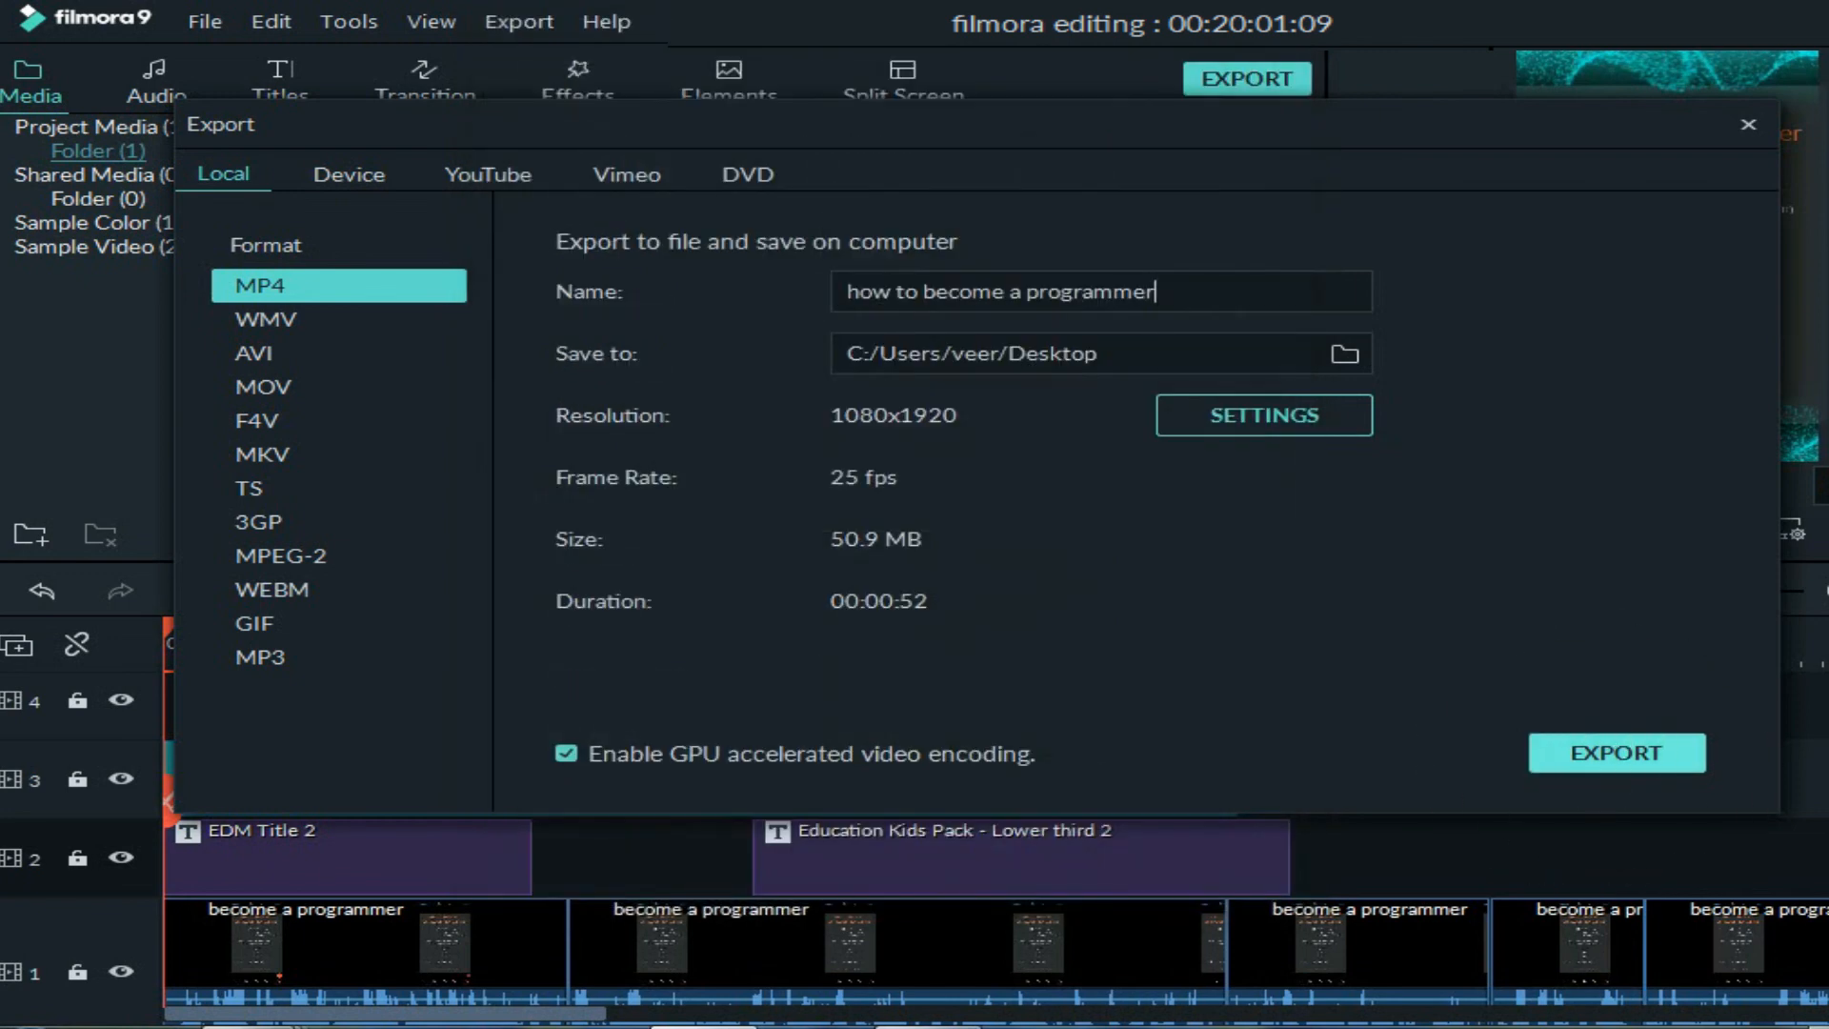
left_click(1616, 753)
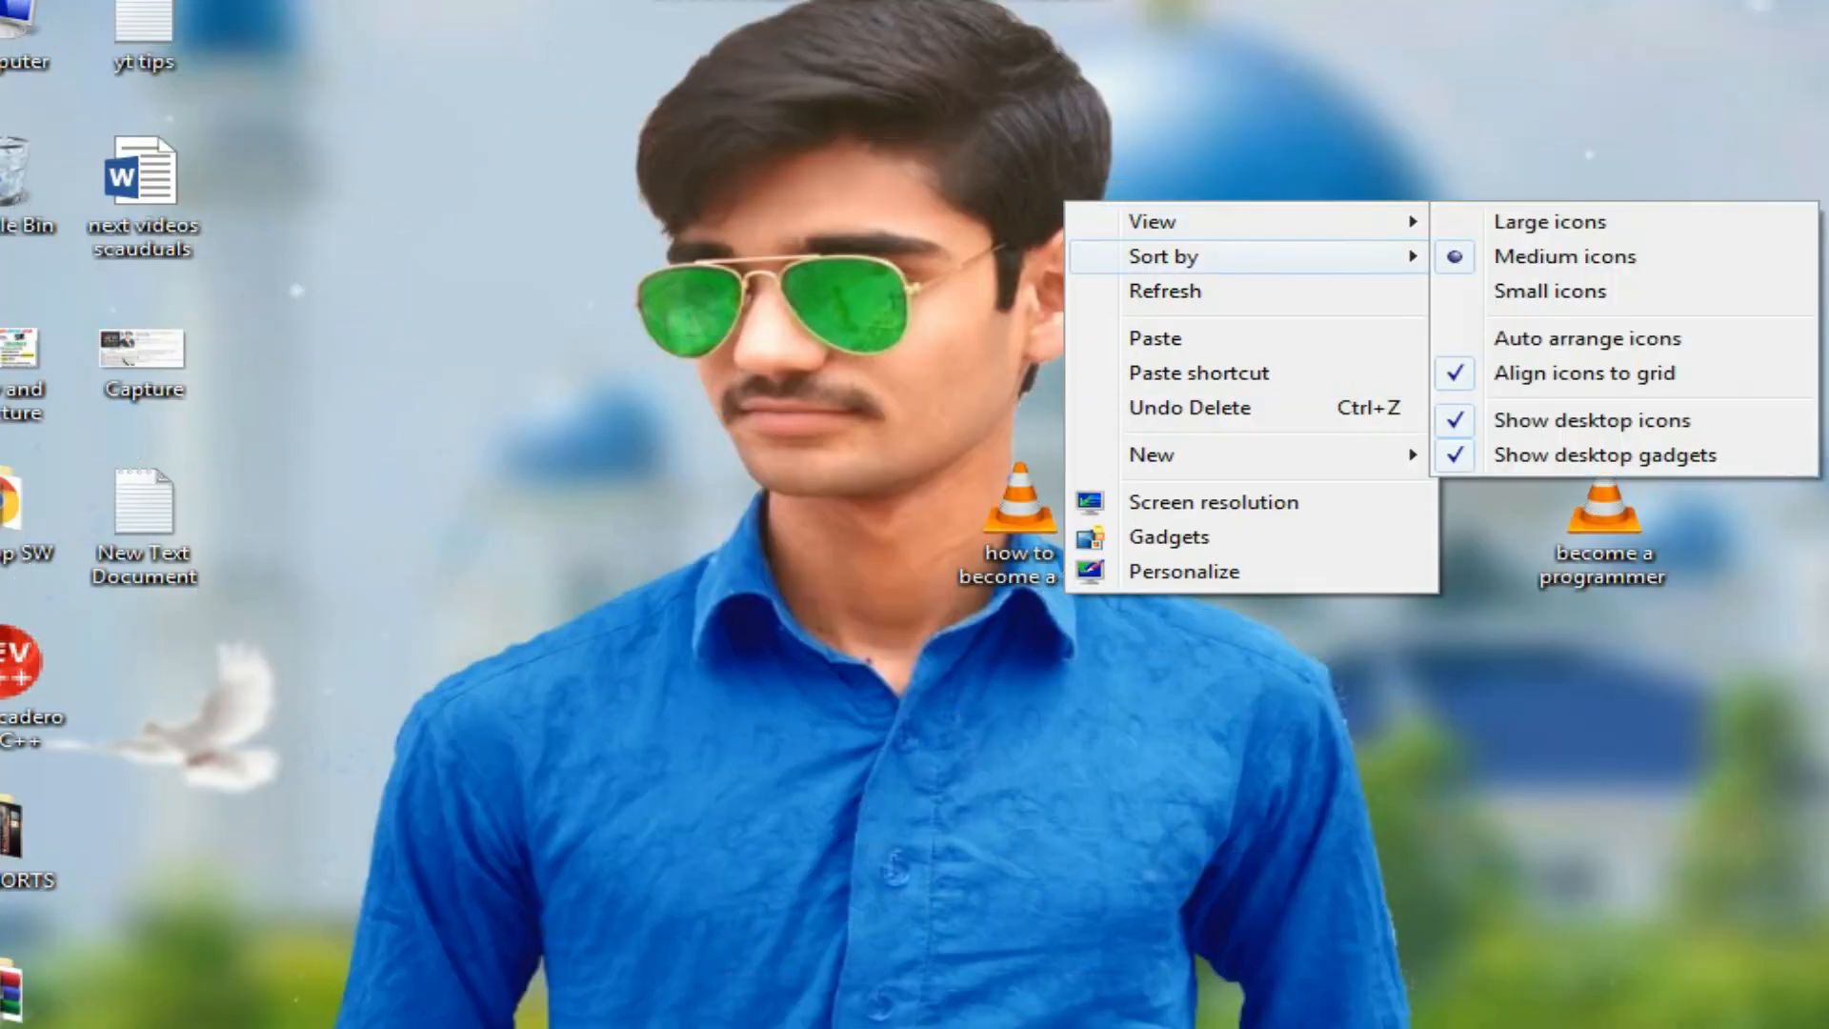
Refresh the Windows desktop and play the exported "how to become a programmer" video in VLC to review it.
mouse_move(1163, 256)
left_click(1164, 290)
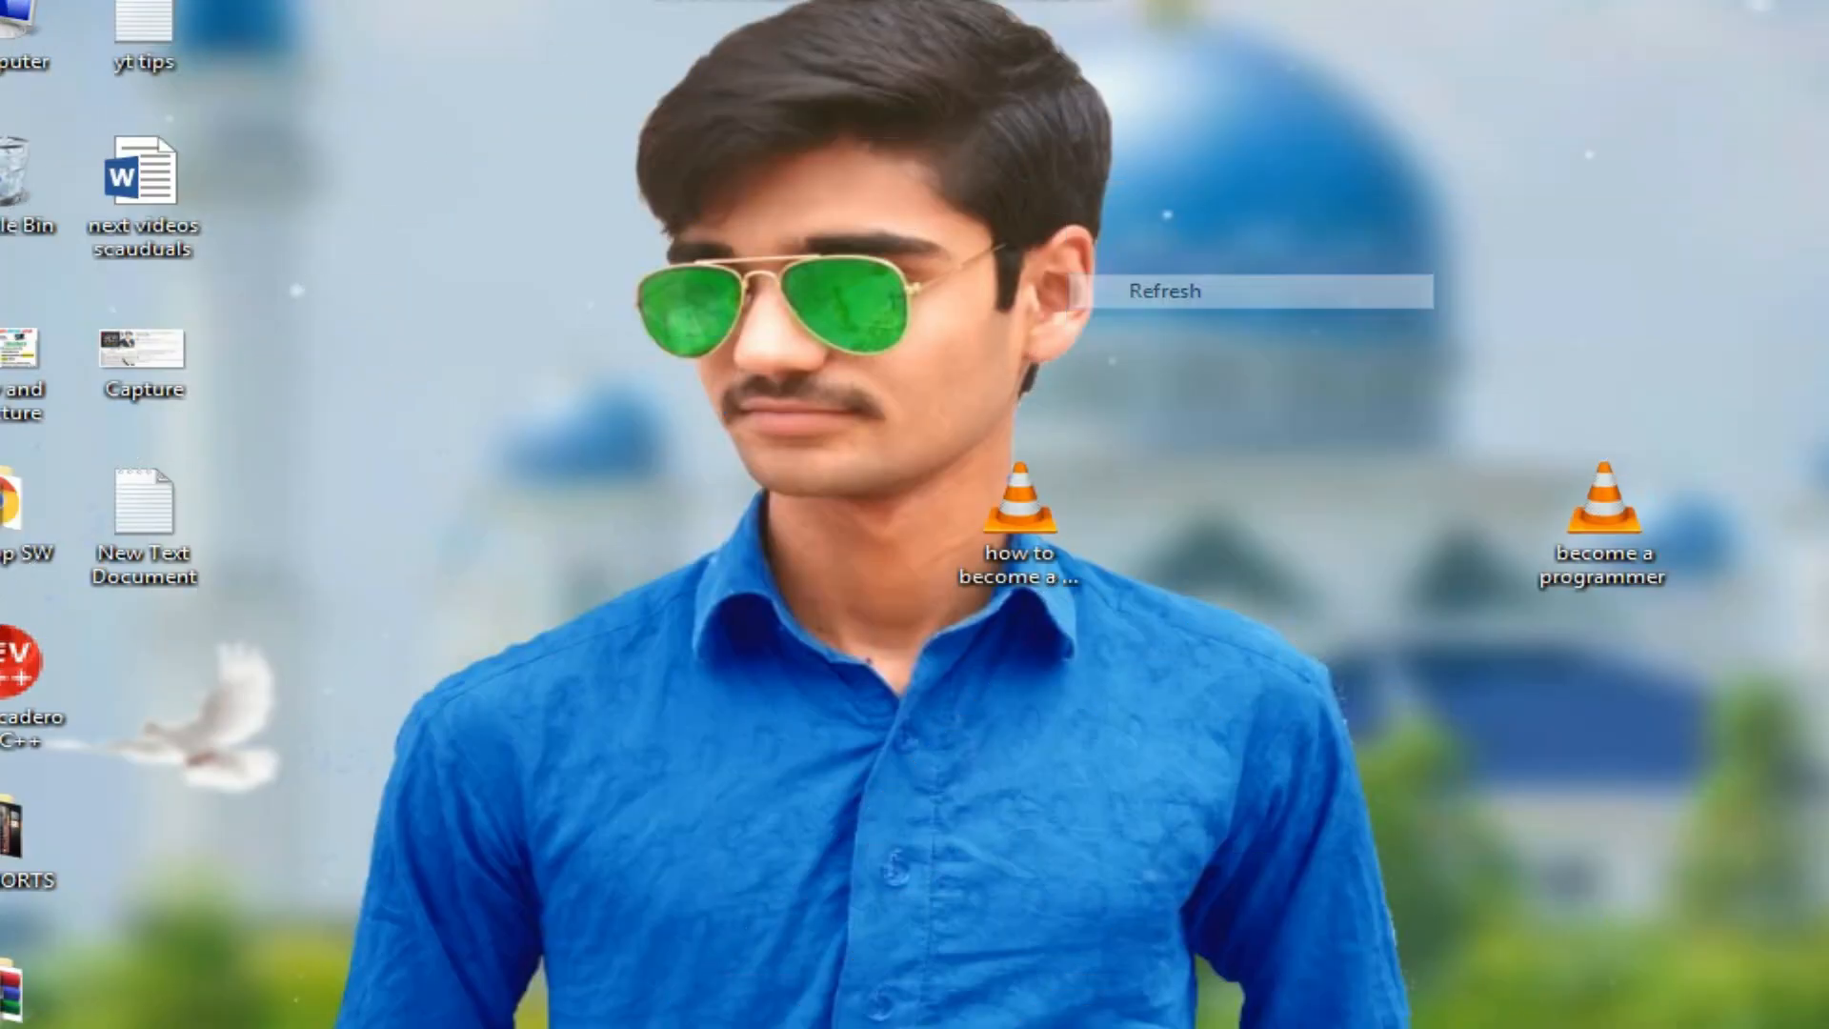
key("F2")
double_click(1002, 554)
key("Return")
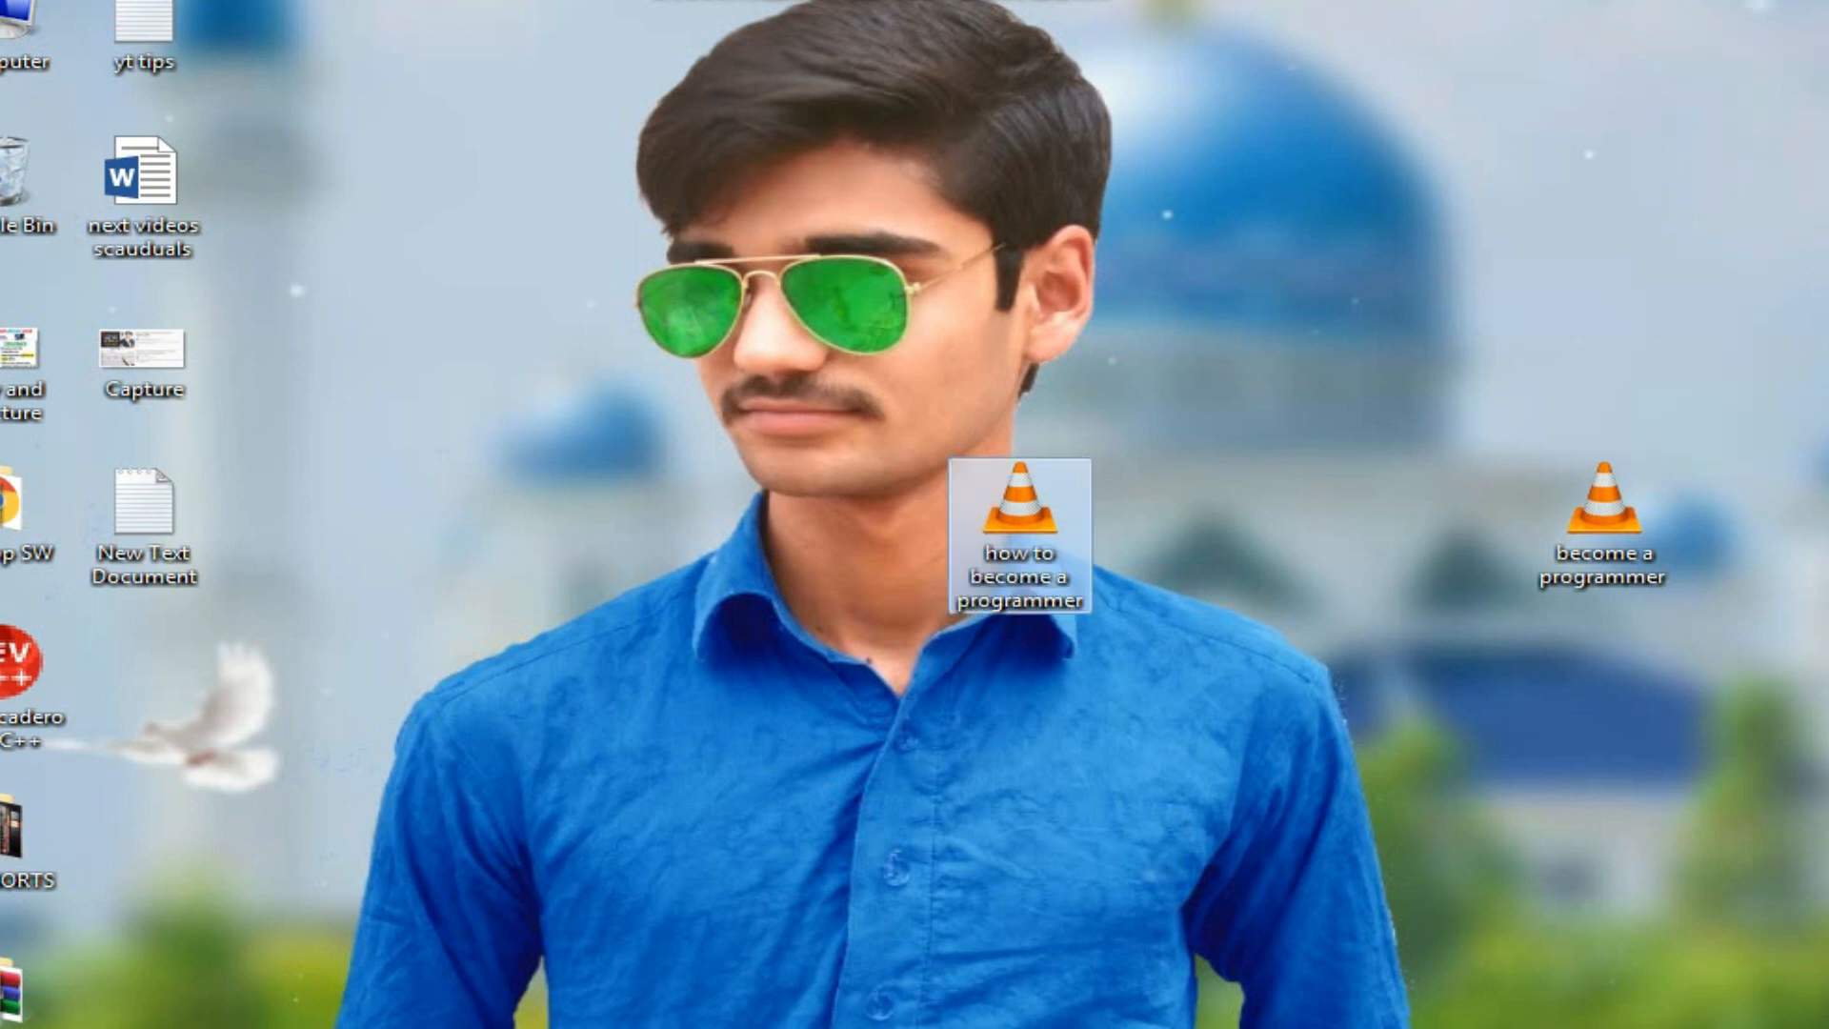
double_click(1019, 534)
scroll(1019, 533, "down", 5)
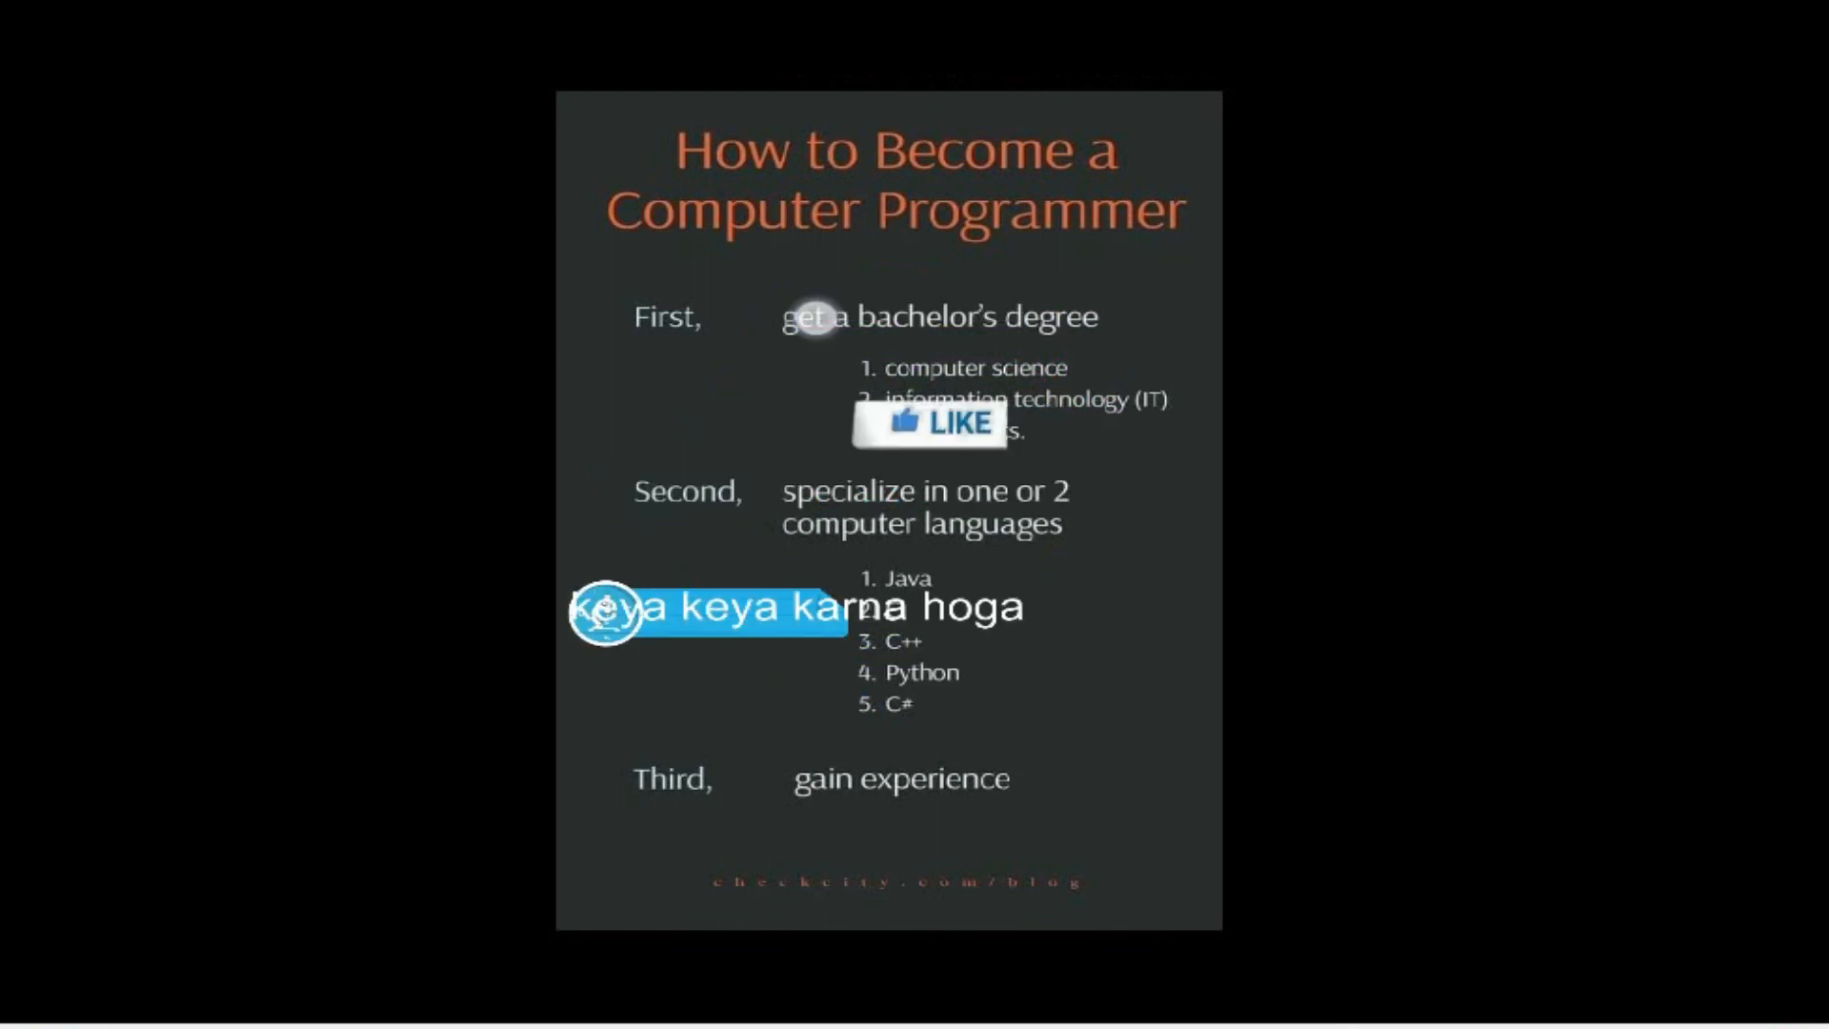
scroll(1019, 534, "up", 1)
scroll(1019, 534, "down", 1)
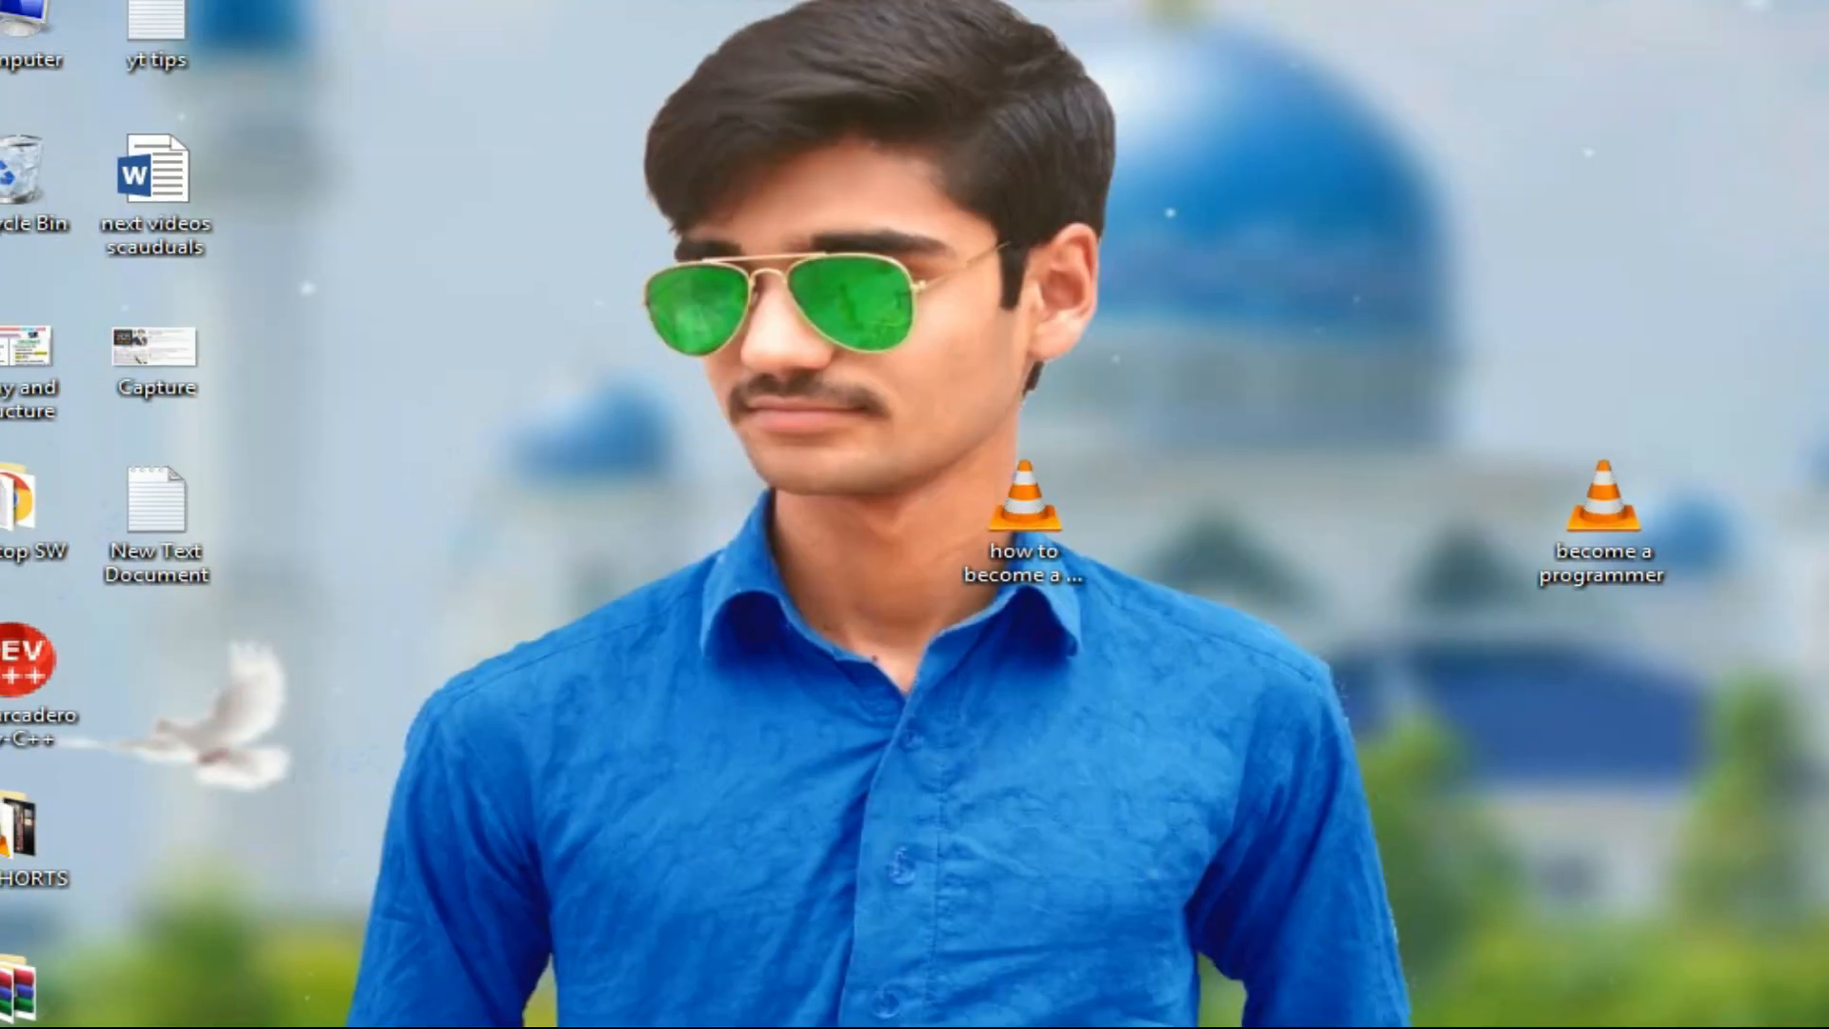
right_click(1115, 225)
left_click(1167, 316)
right_click(1142, 275)
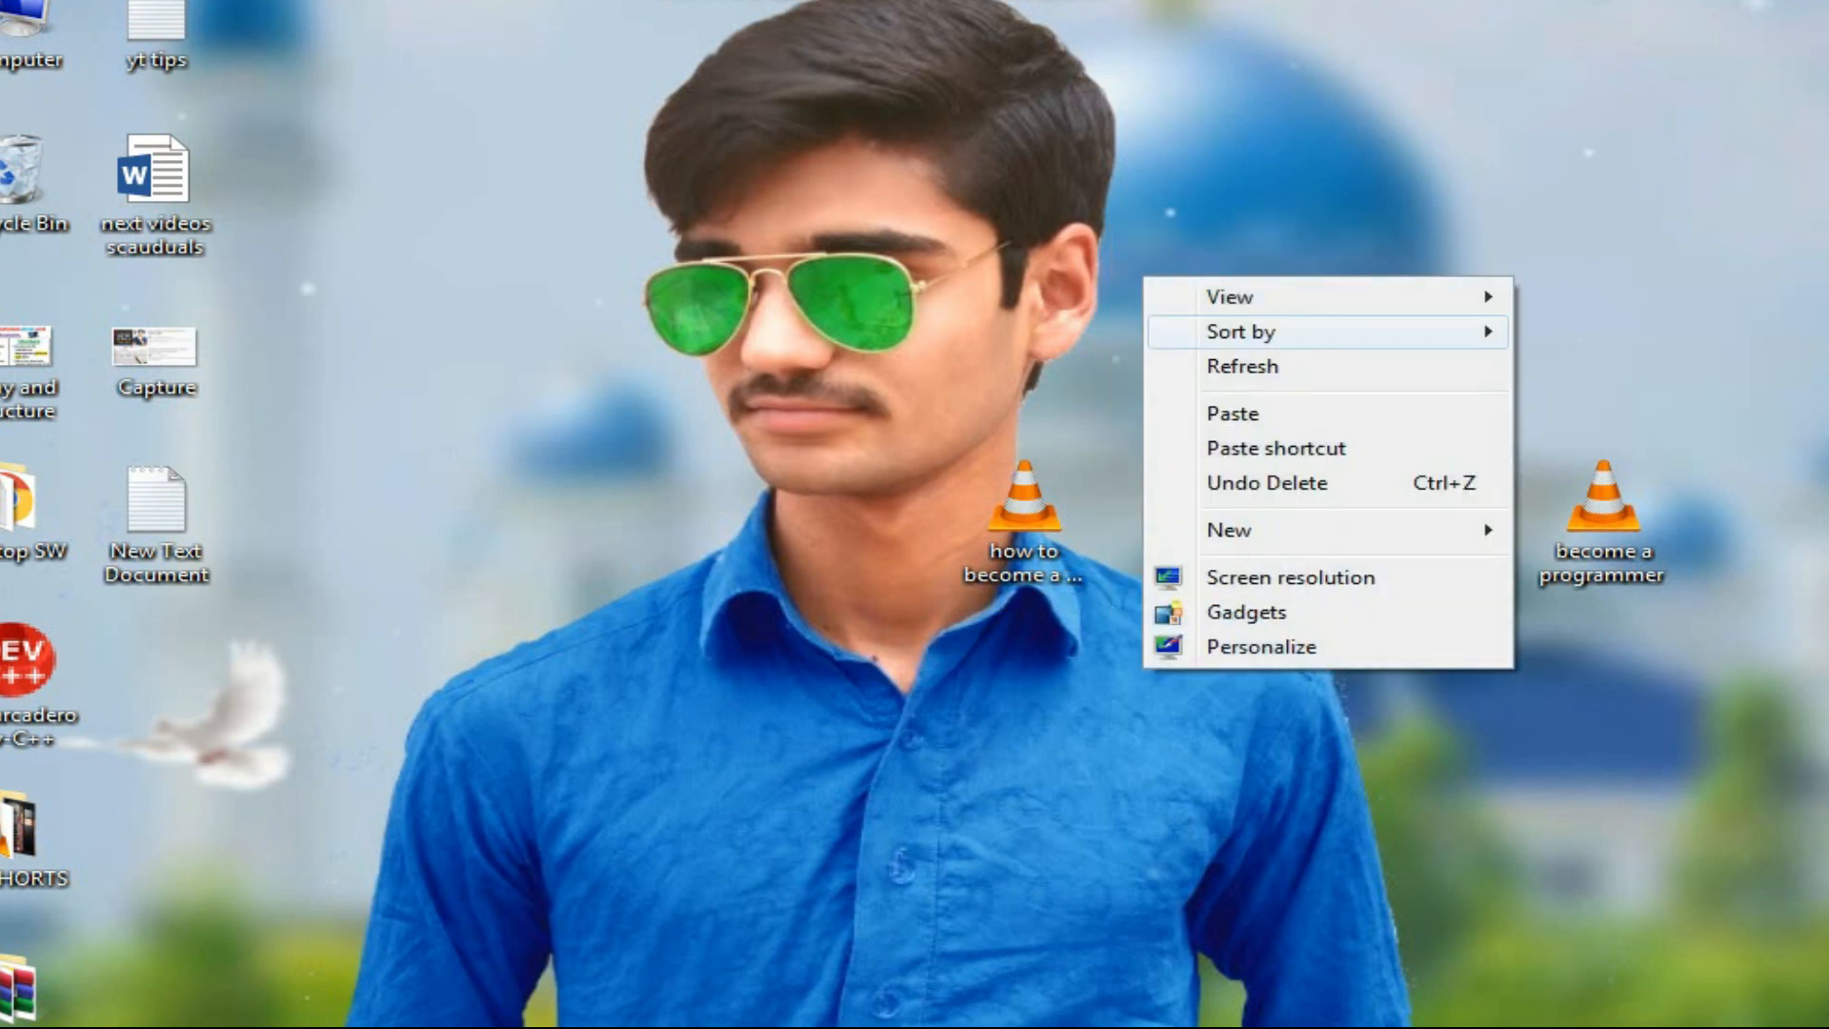
left_click(1172, 363)
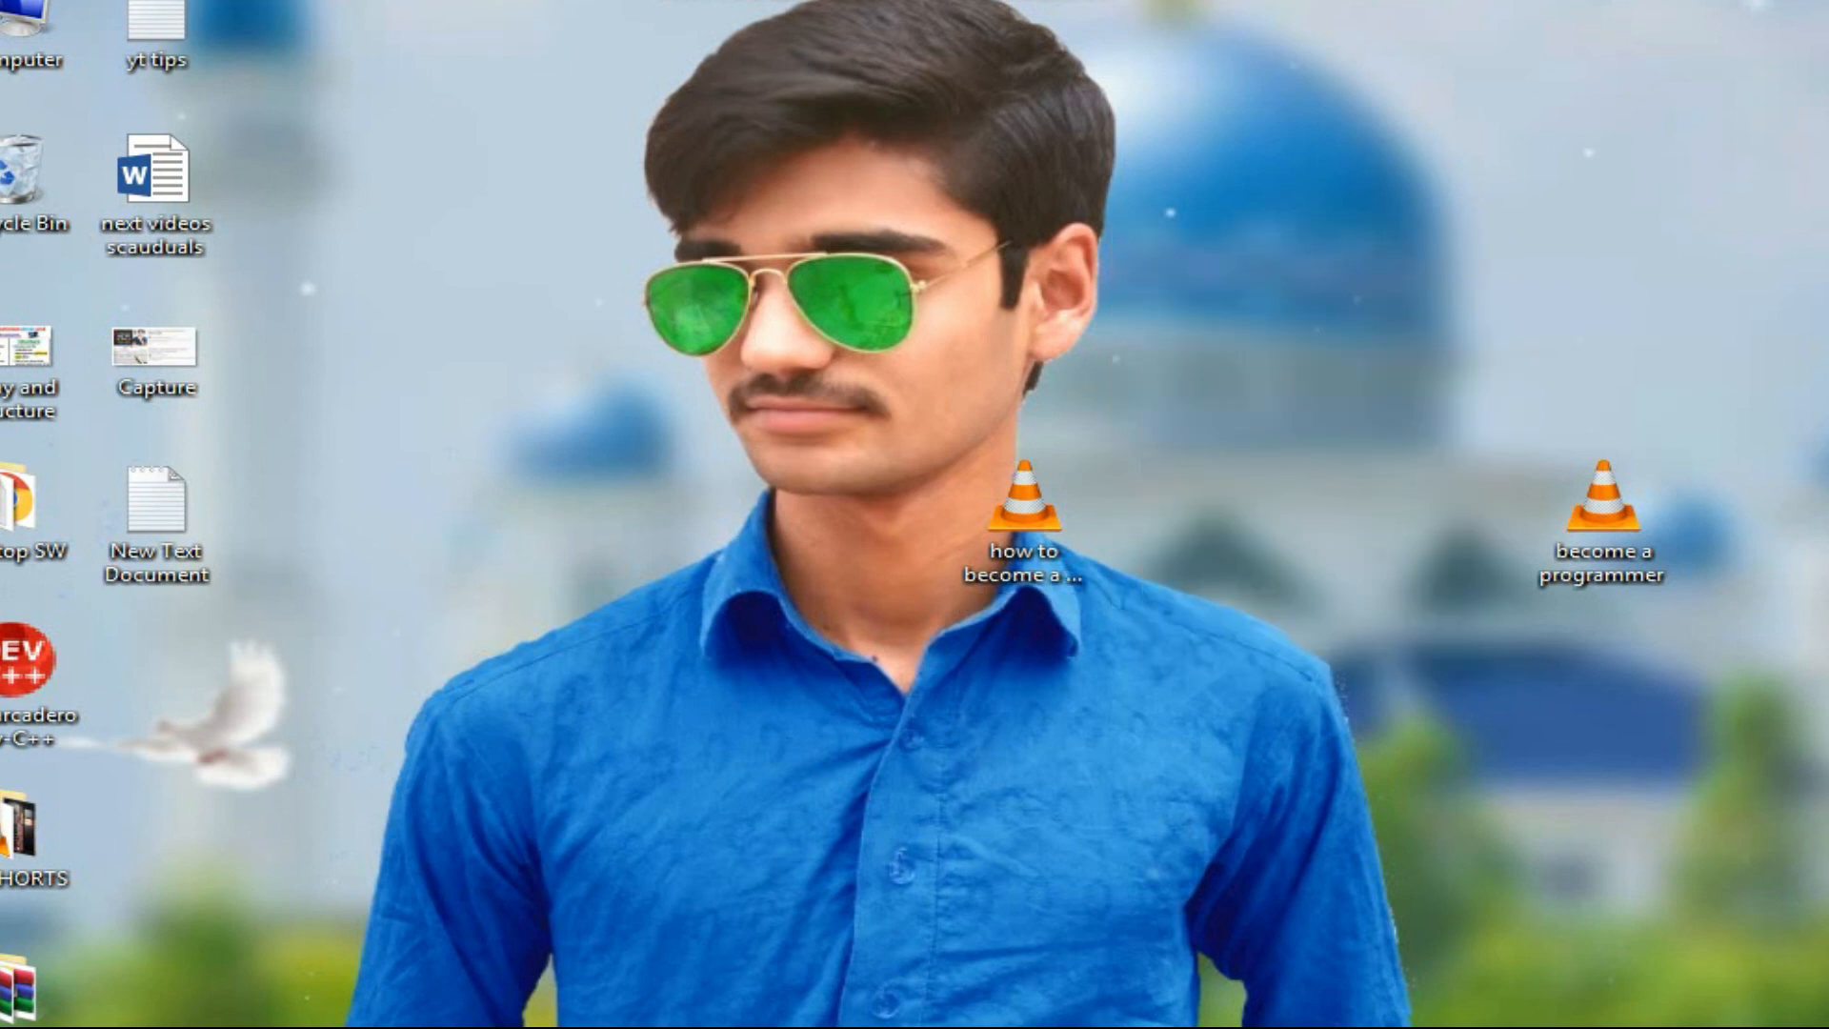